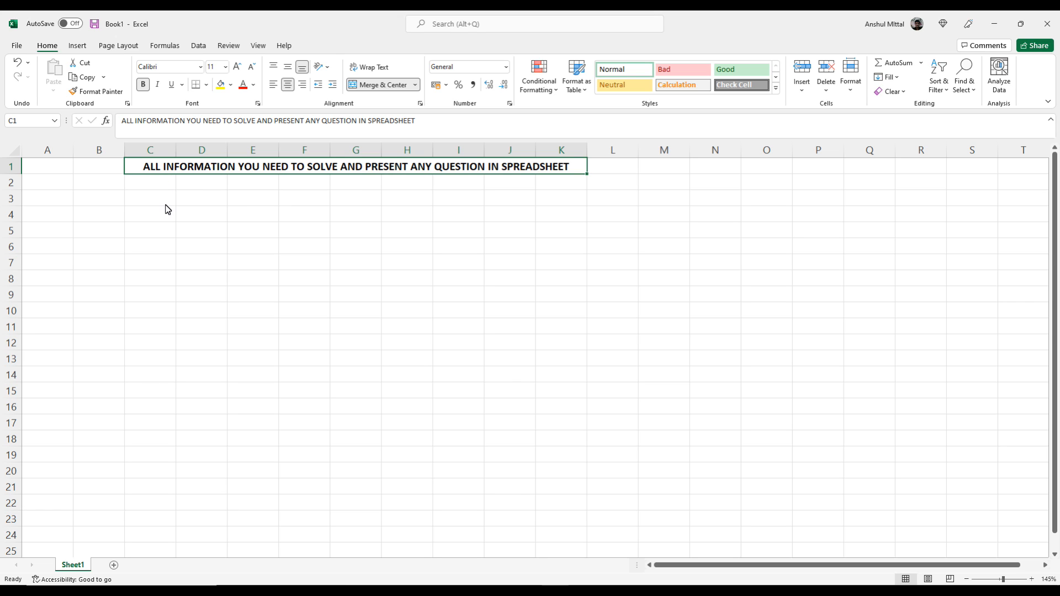
mouse_move(164, 197)
left_mouse_down()
mouse_move(265, 298)
mouse_move(812, 523)
mouse_move(877, 537)
left_mouse_up()
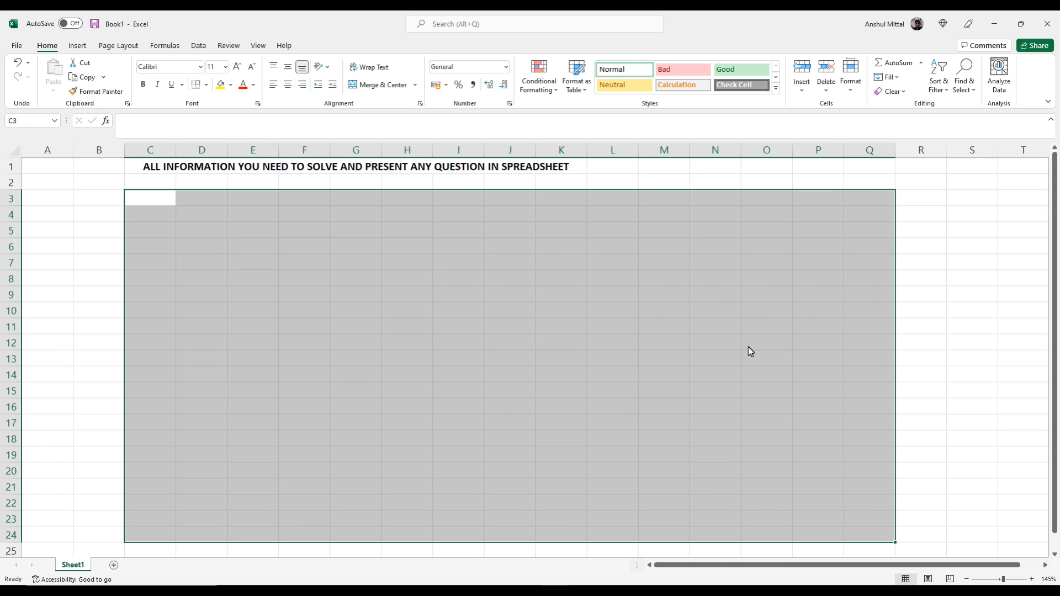
left_click(376, 259)
left_click(306, 236)
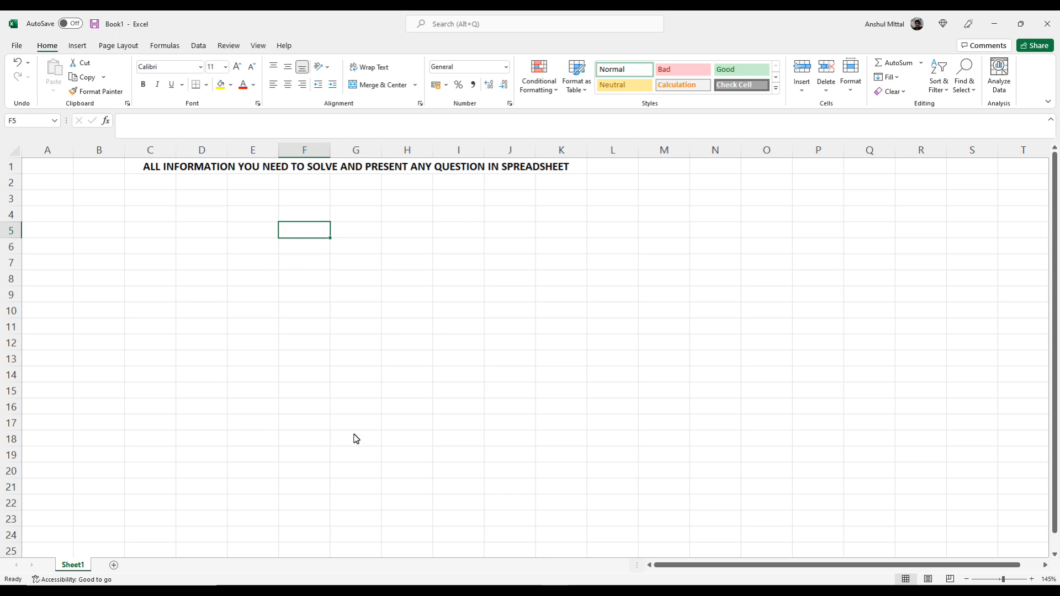
left_click_drag(497, 229, 160, 497)
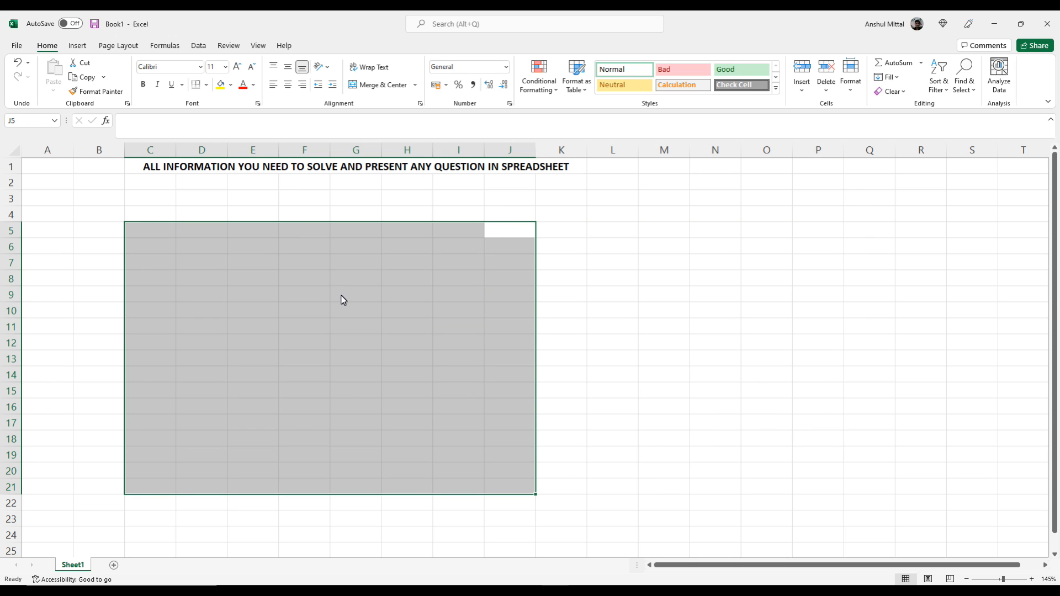
left_click(310, 263)
Step: Enter the sample text JDBHDJHD in cell F5 and the number 50245 in cell H5
left_click(295, 230)
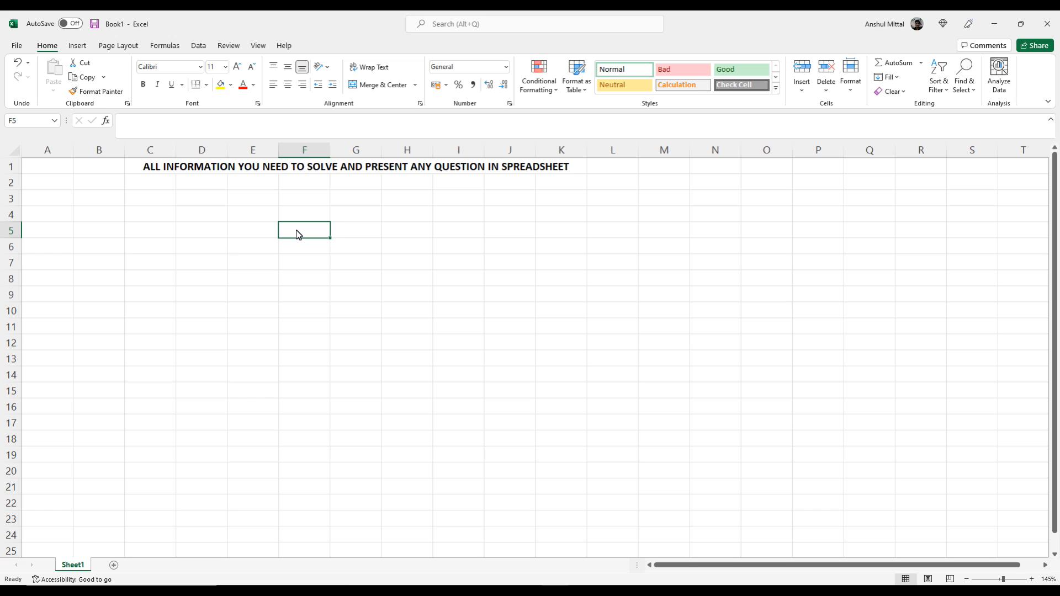
type("JDBHDJHD")
key("Return")
left_click(298, 233)
key("Right")
key("Right")
type("50245")
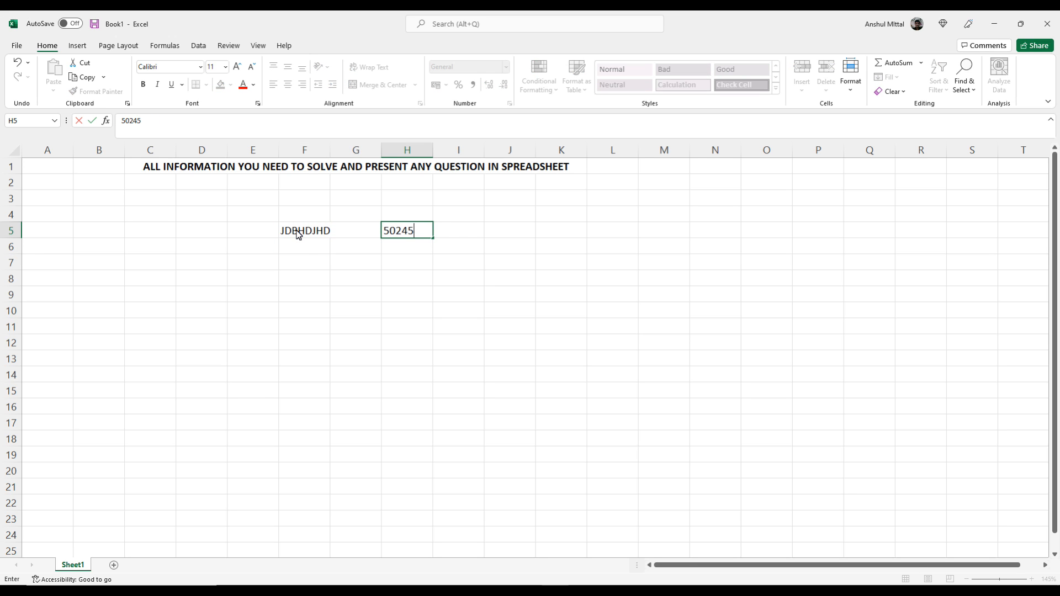
key("Return")
Step: Clear the sample entries from cells F5 through H5
key("Up")
left_click(297, 234)
key("shift+Right")
key("shift+Right")
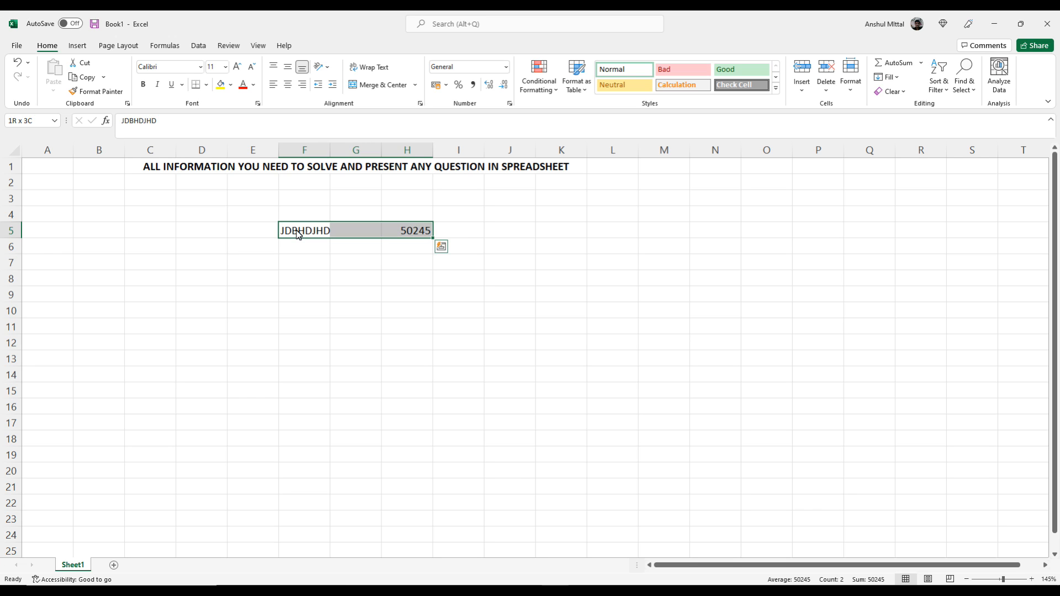
key("Delete")
left_click_drag(194, 215, 694, 518)
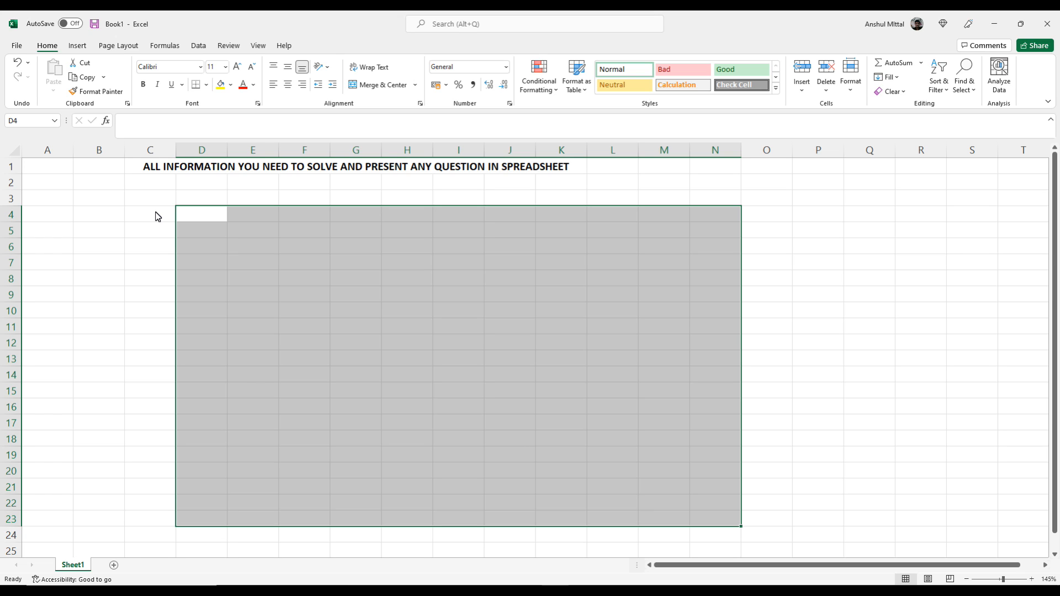
left_click_drag(156, 216, 611, 532)
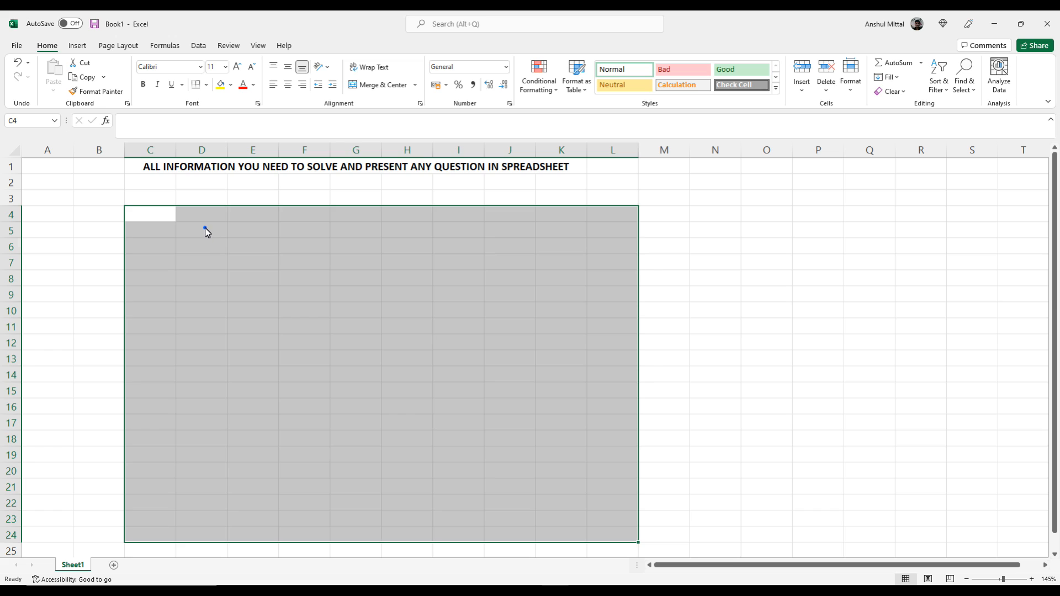
Step: Enter FASTER in cell D4 and ACCURATE in cell D5
left_click(218, 217)
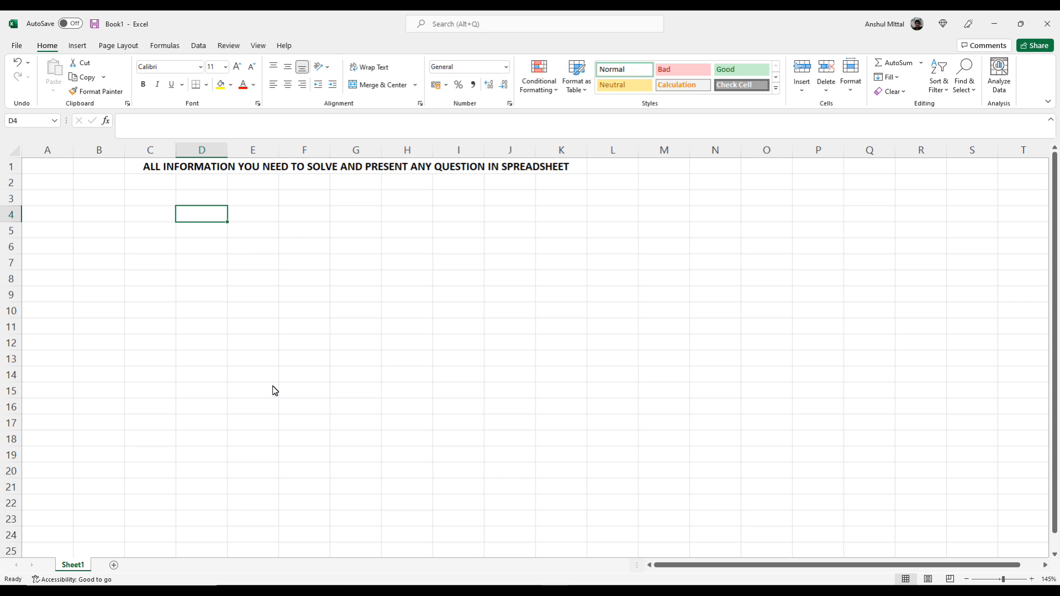
type("FATS")
key("BackSpace")
key("BackSpace")
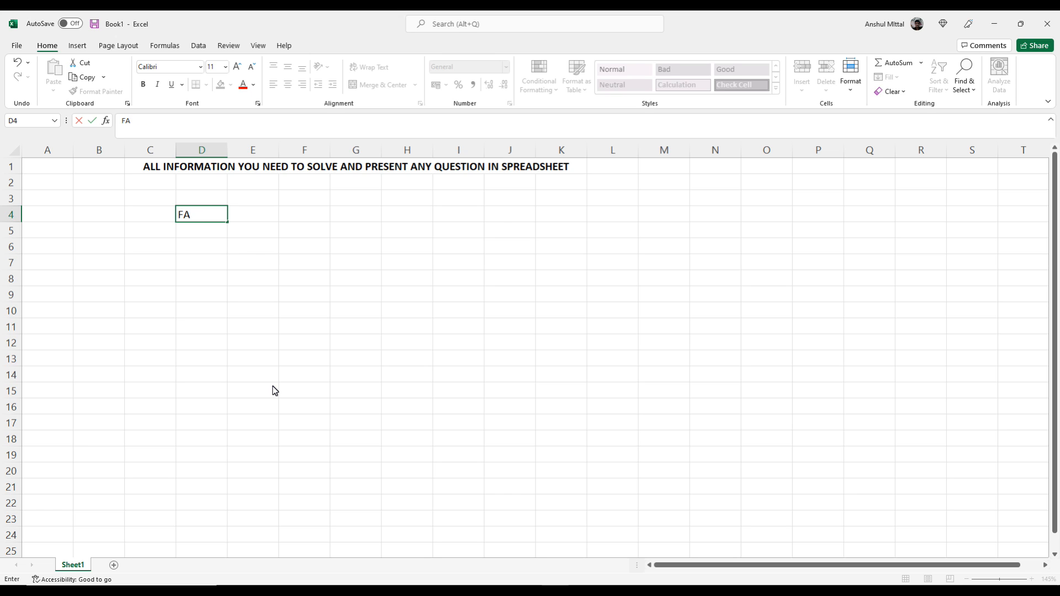
type("ster")
key("BackSpace")
key("BackSpace")
key("BackSpace")
key("BackSpace")
key("BackSpace")
key("BackSpace")
type("FASTER")
key("Return")
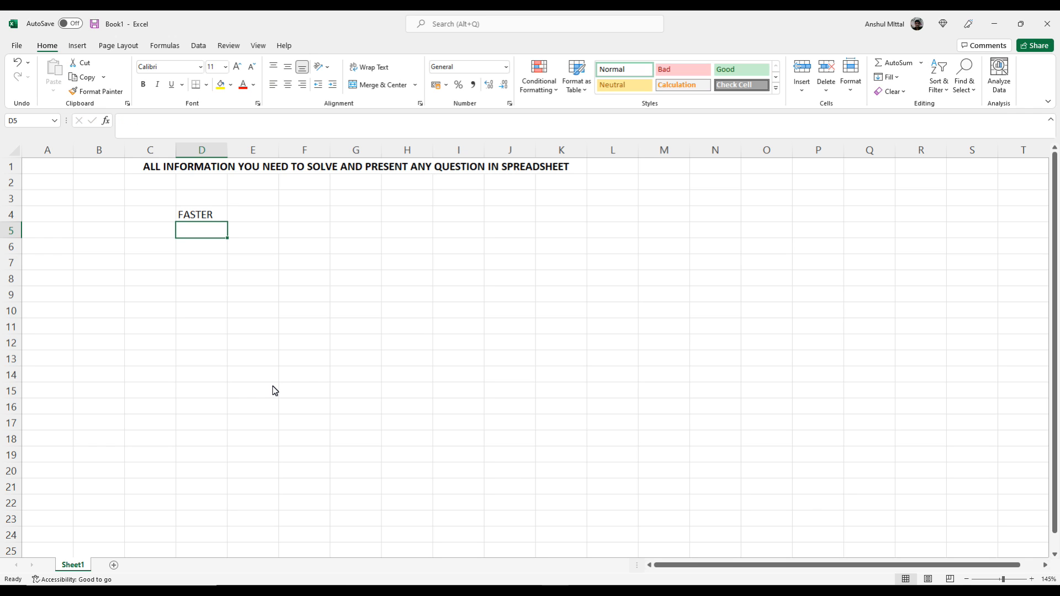
type("ACCURATE")
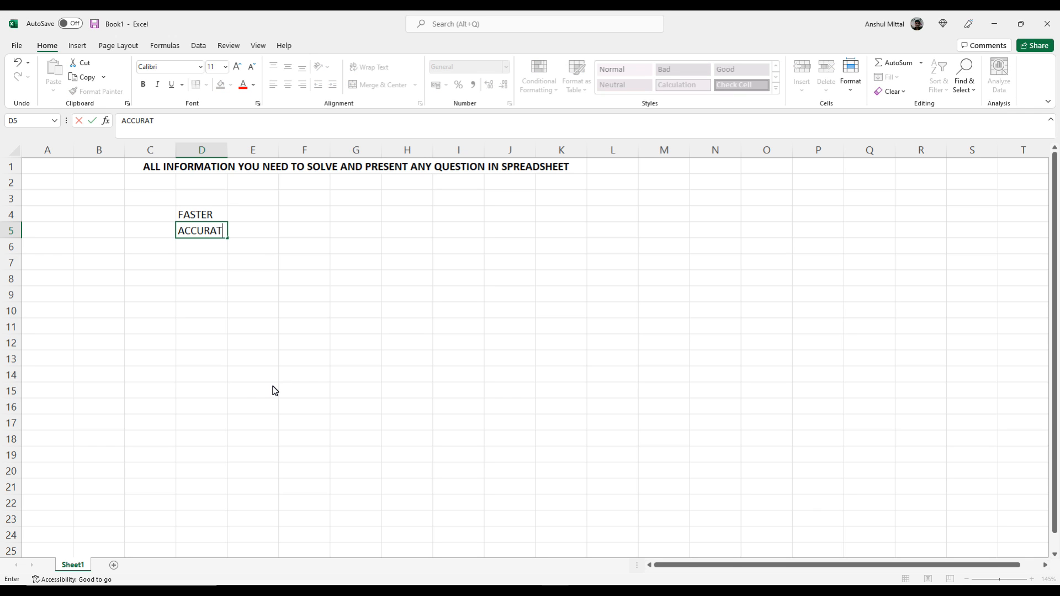
key("Return")
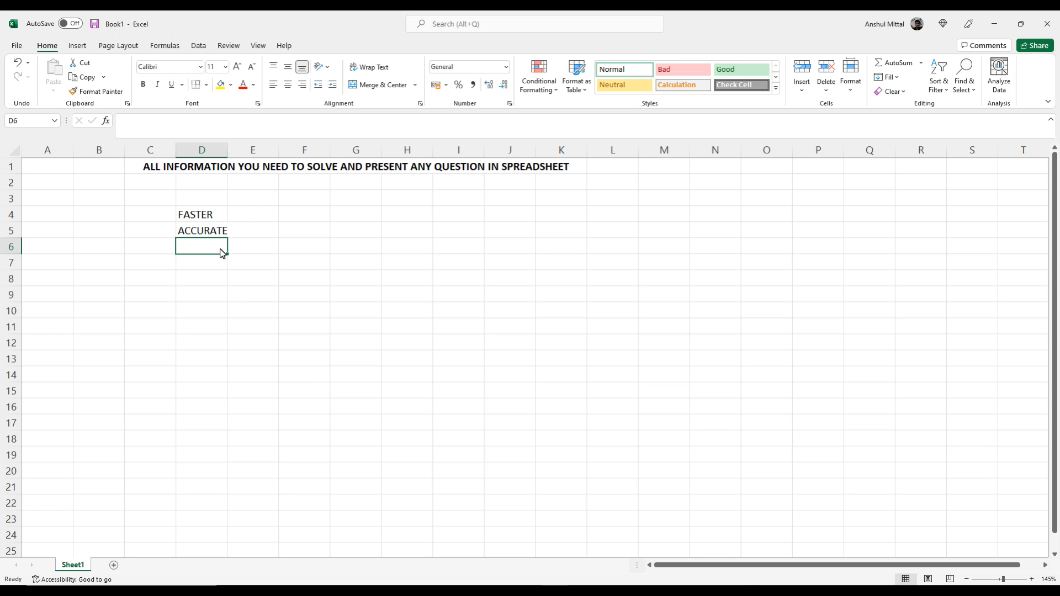
left_click_drag(181, 216, 197, 241)
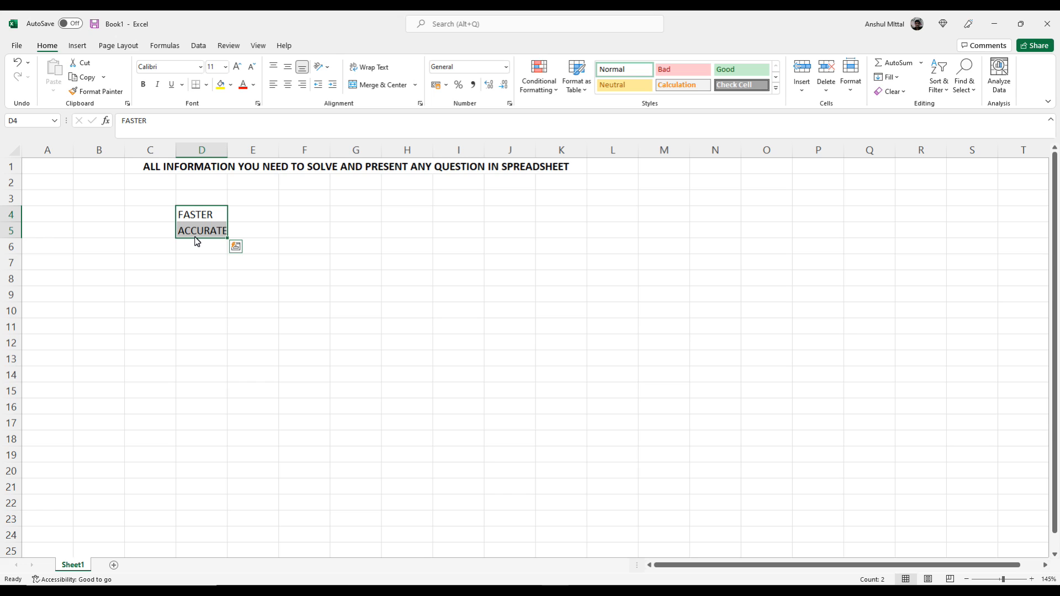
left_click(296, 340)
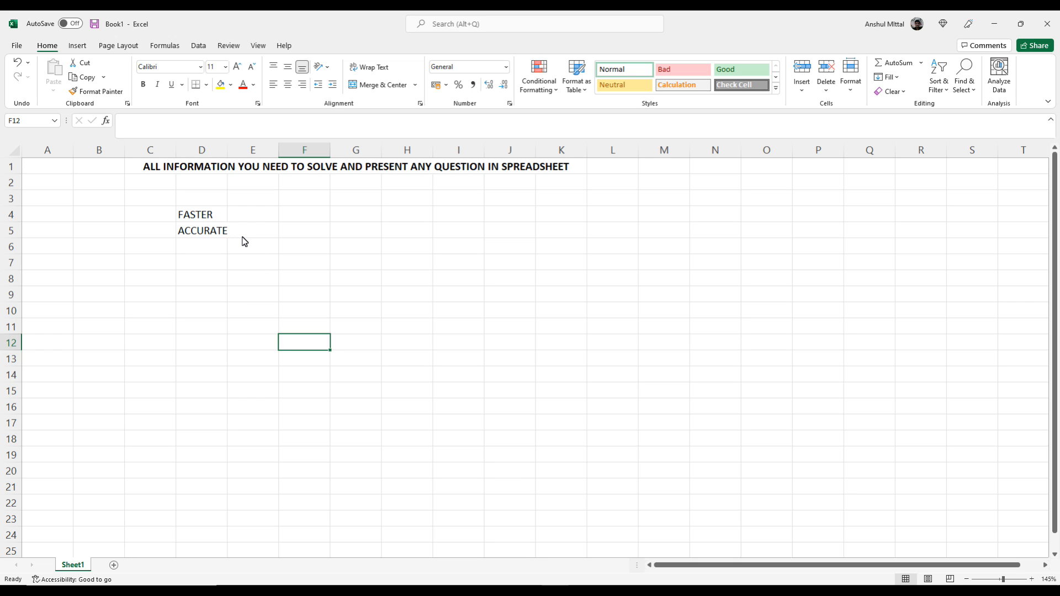
left_click(236, 150)
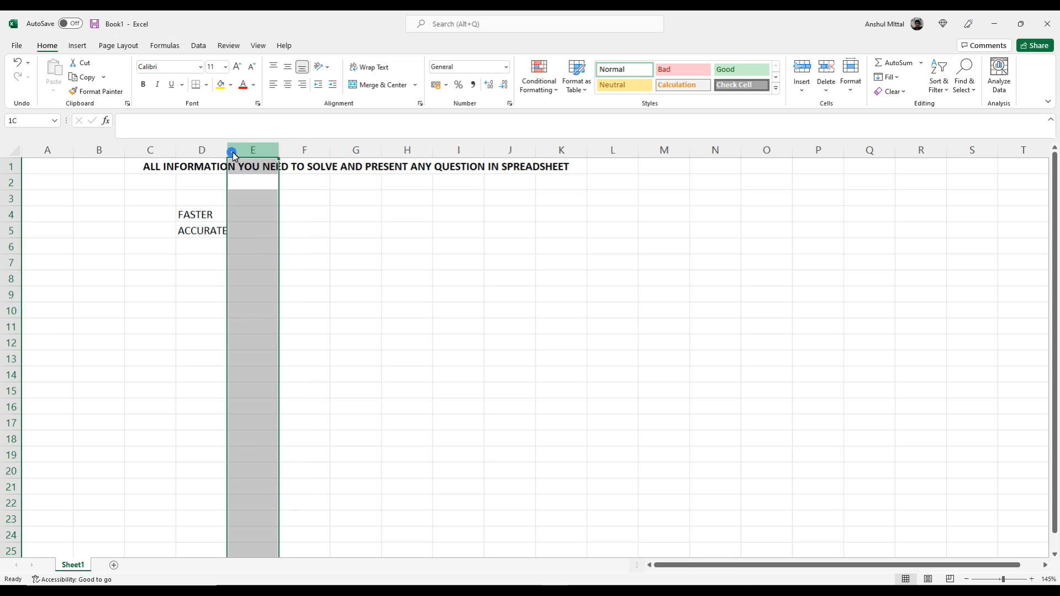
left_click(254, 250)
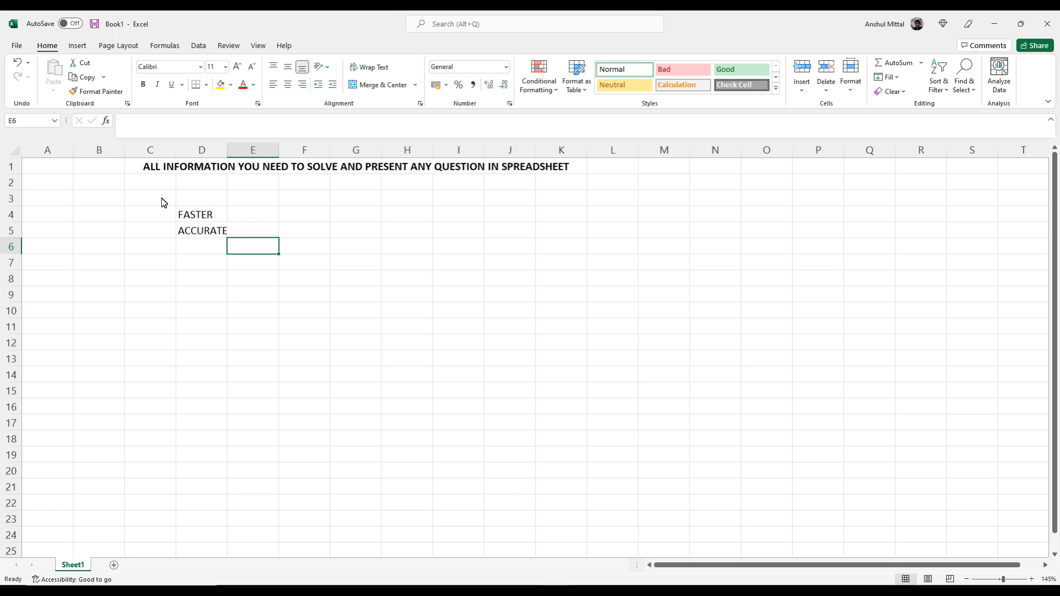
Step: Clear the words FASTER and ACCURATE by emptying cells D4 to D6
left_click_drag(180, 211, 227, 255)
key("Delete")
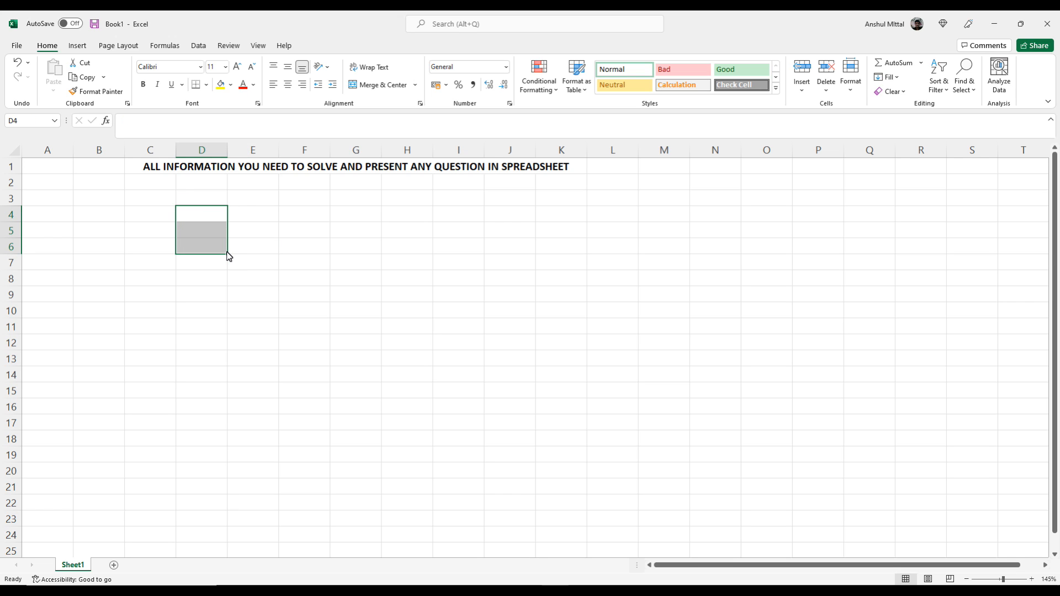
left_click(255, 267)
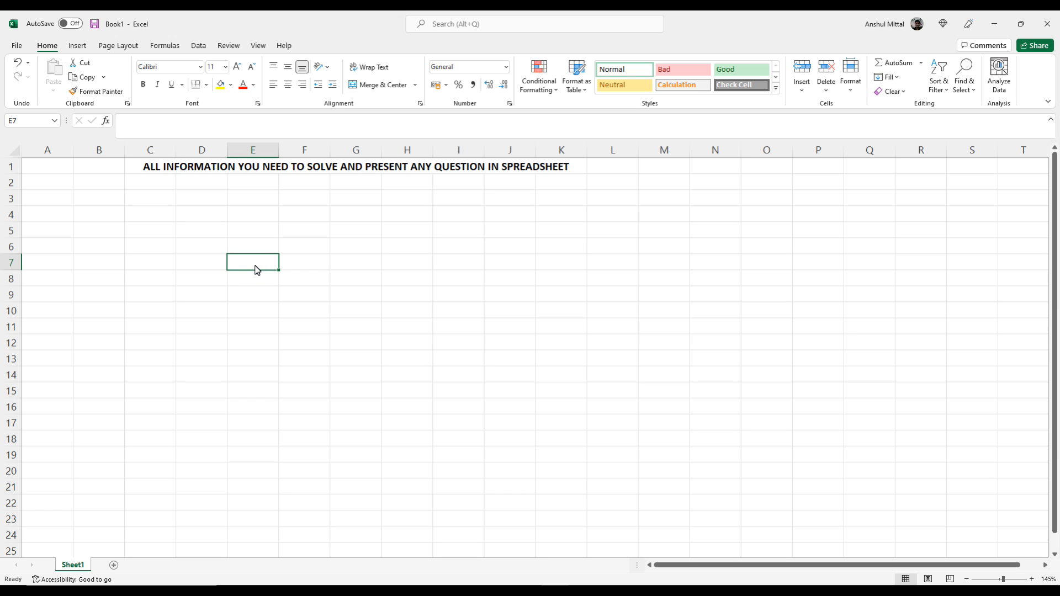
left_click(296, 244)
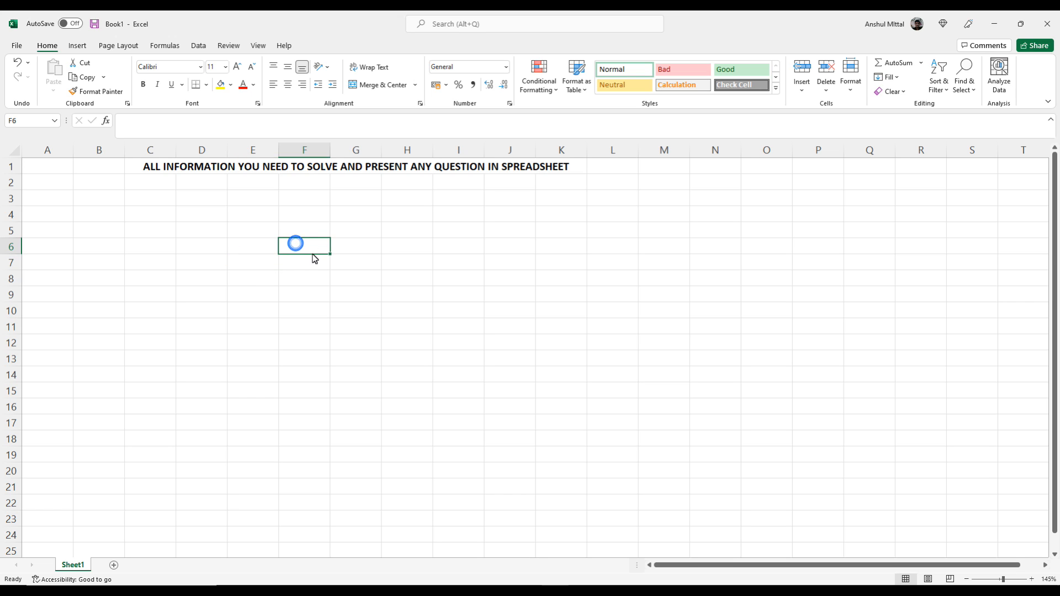
scroll(309, 250, "up", 8)
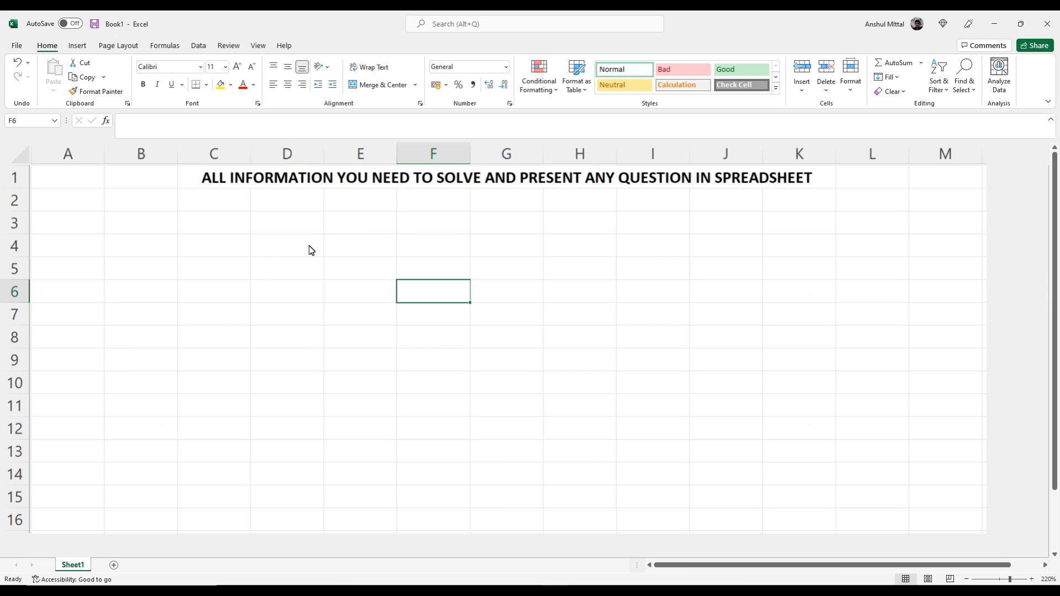
left_click(558, 332)
left_click(558, 303)
left_click(558, 332)
left_click(558, 303)
left_click(558, 332)
left_click(558, 302)
left_click(555, 328)
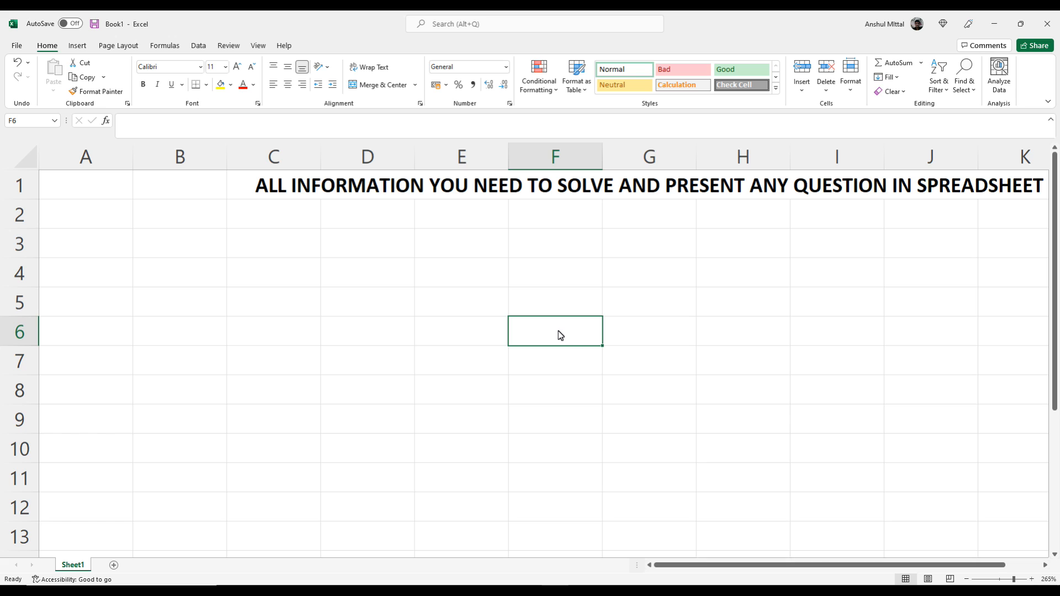
left_click(557, 303)
left_click(556, 331)
left_click(555, 363)
left_click(557, 393)
left_click(556, 362)
left_click(555, 330)
left_click(556, 304)
left_click(555, 331)
left_click(555, 362)
left_click(554, 389)
left_click(559, 303)
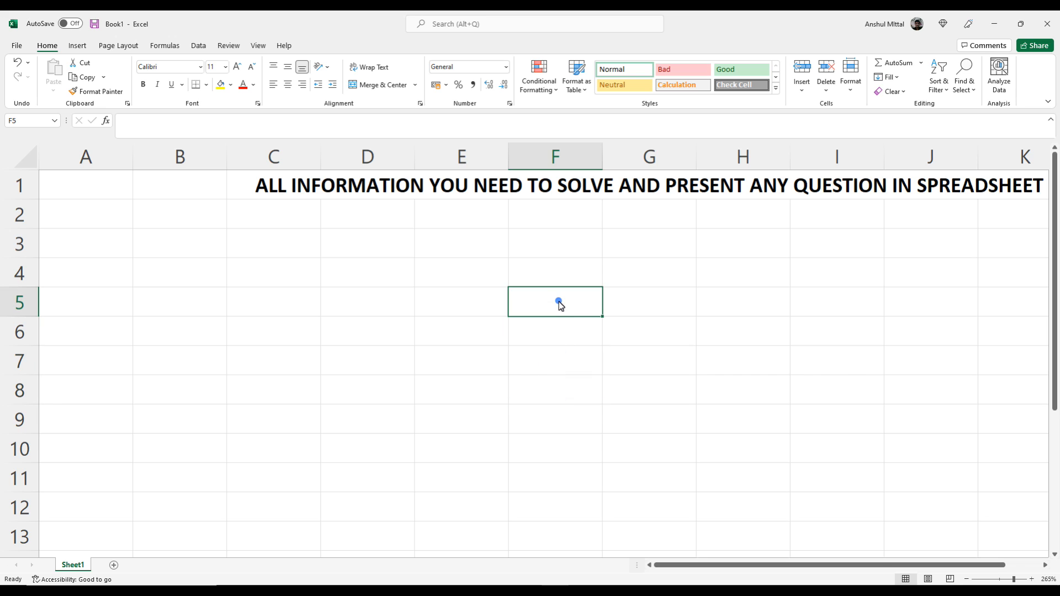
left_click(556, 332)
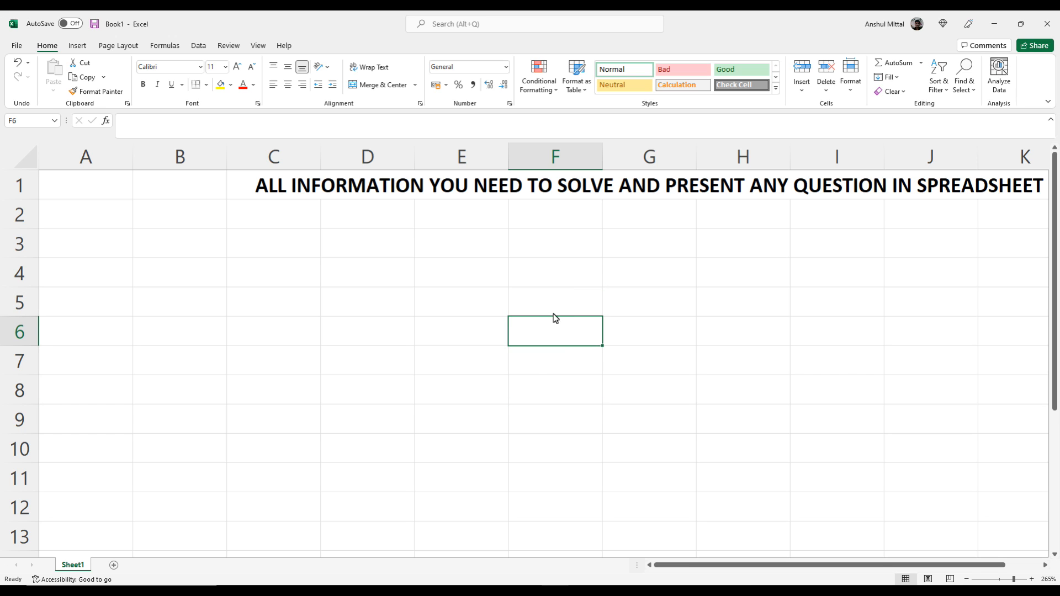
Step: Enter the number 52 in cell F5 and 63 in cell F6
left_click(552, 307)
type("52")
key("Return")
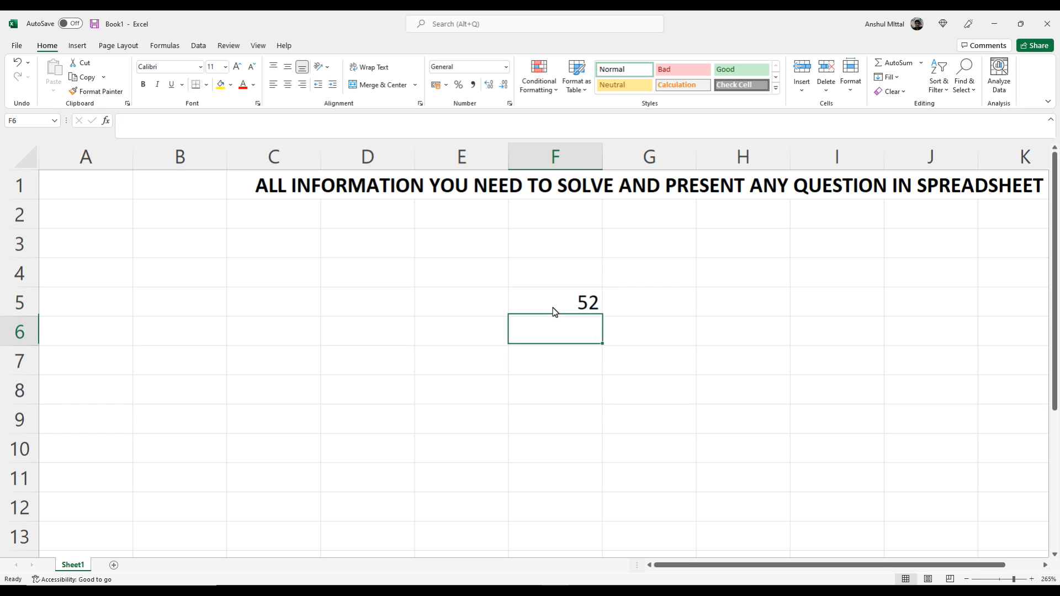
type("63")
key("Return")
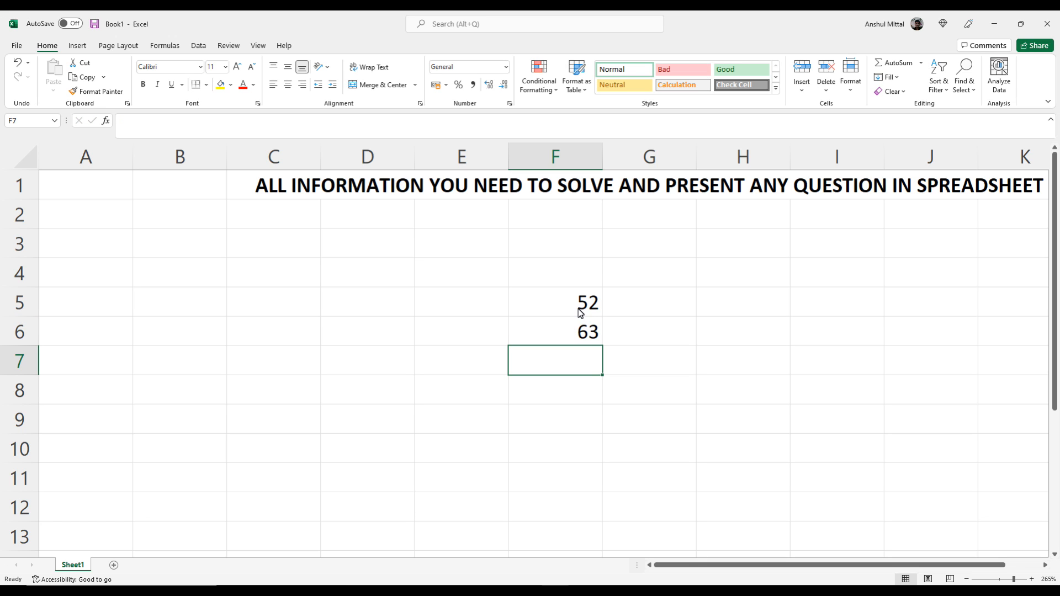
Step: Clear the two numbers from cells F5 and F6
left_click(581, 304)
left_click(577, 332)
left_click(580, 303)
left_click(581, 331)
left_click_drag(582, 309, 585, 330)
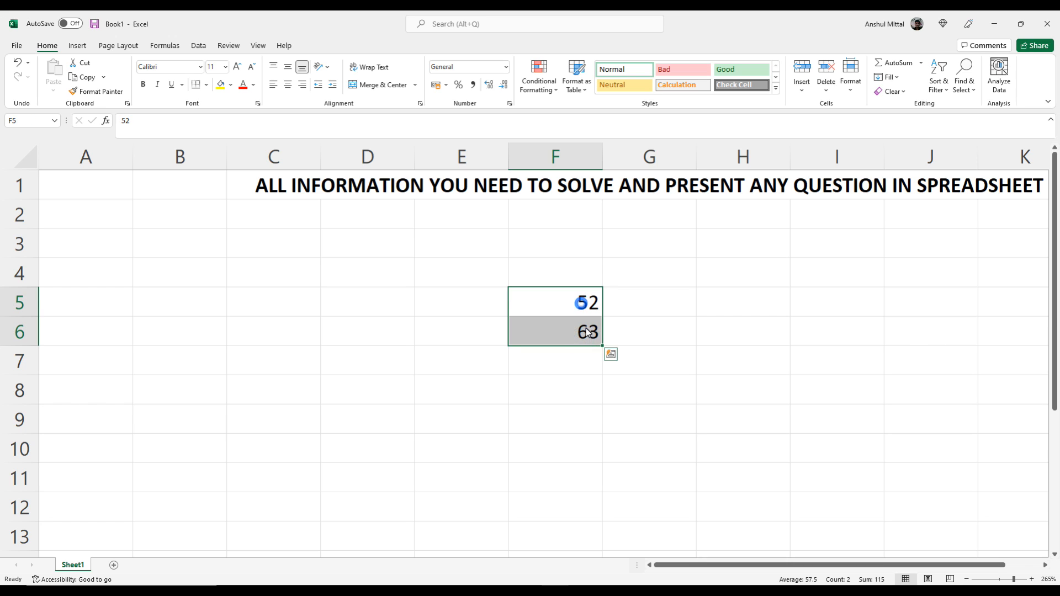
key("Delete")
left_click(651, 313)
Step: Enter "My name is" followed by the person's first name in cell F5
left_click(563, 305)
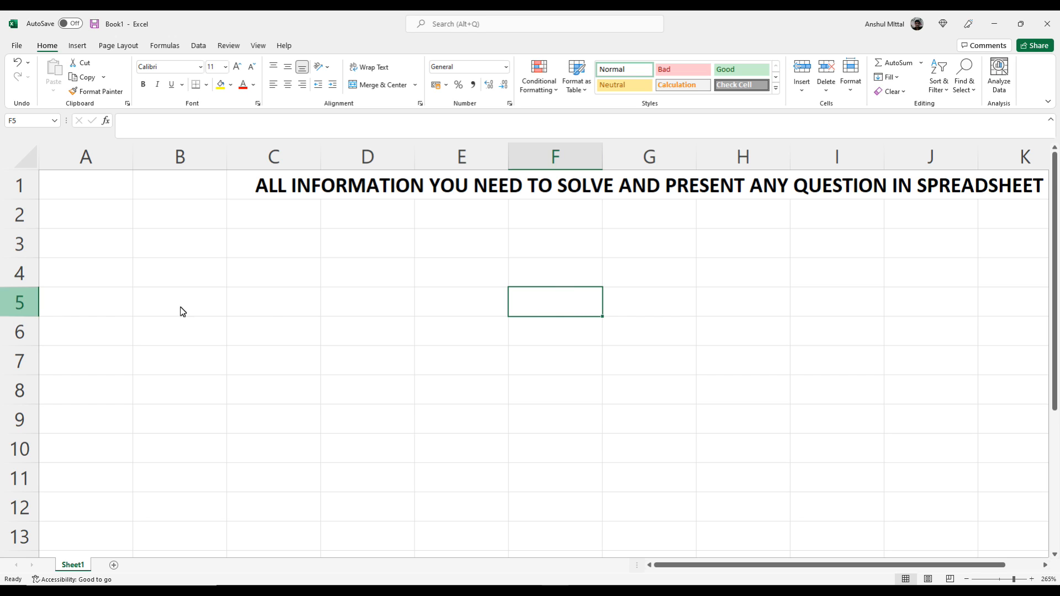
left_click(549, 302)
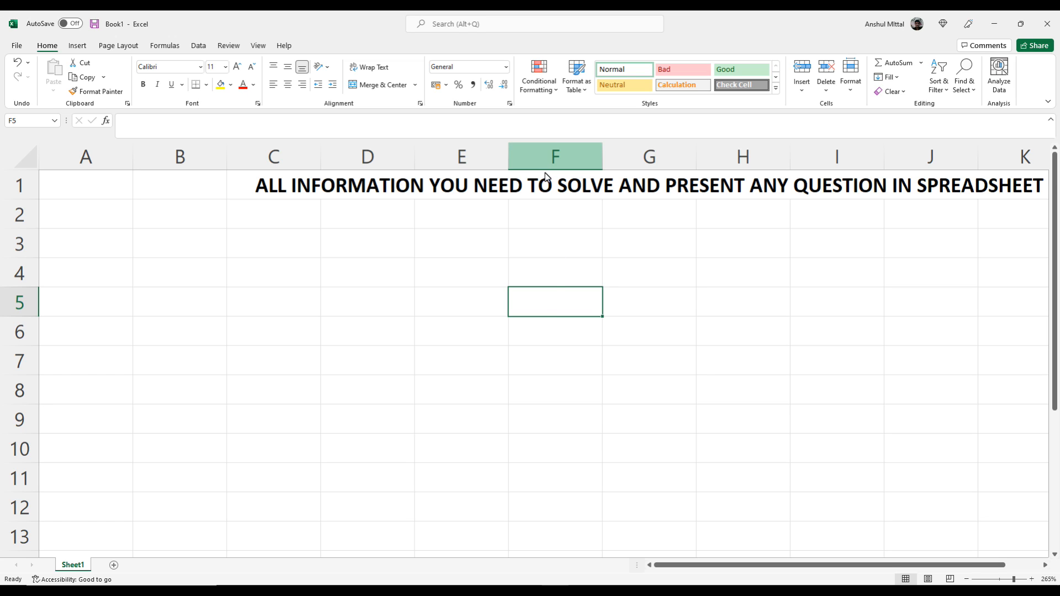
left_click(29, 127)
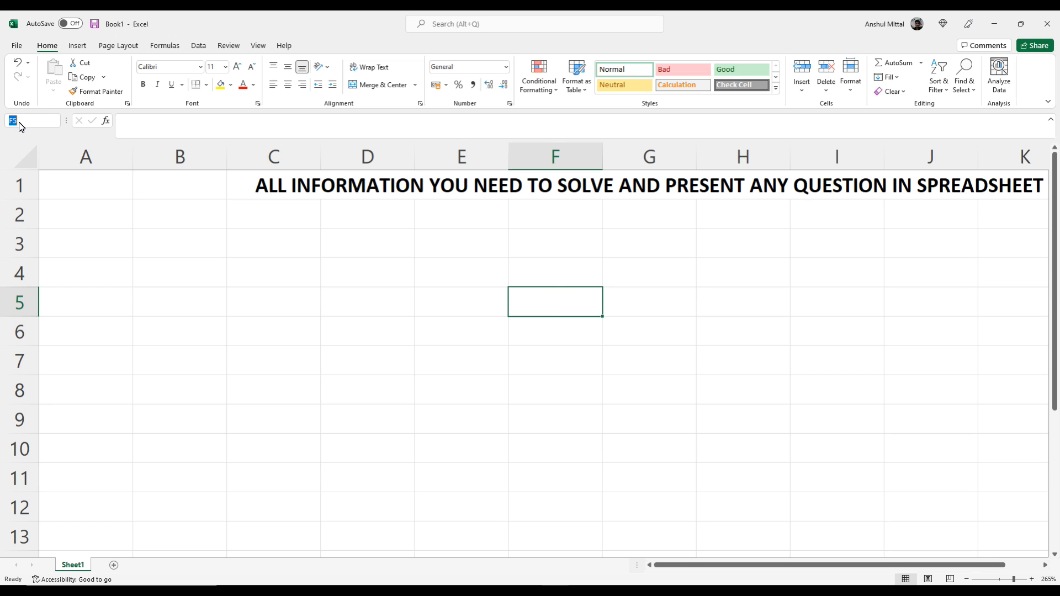
left_click(32, 127)
scroll(529, 310, "down", 4)
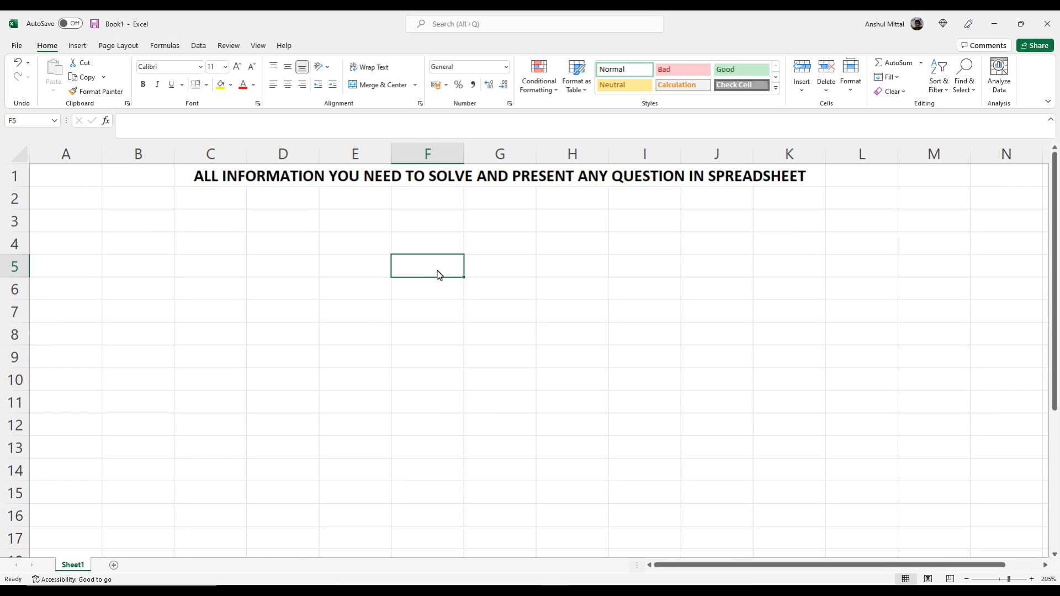
type("My name is Anshul")
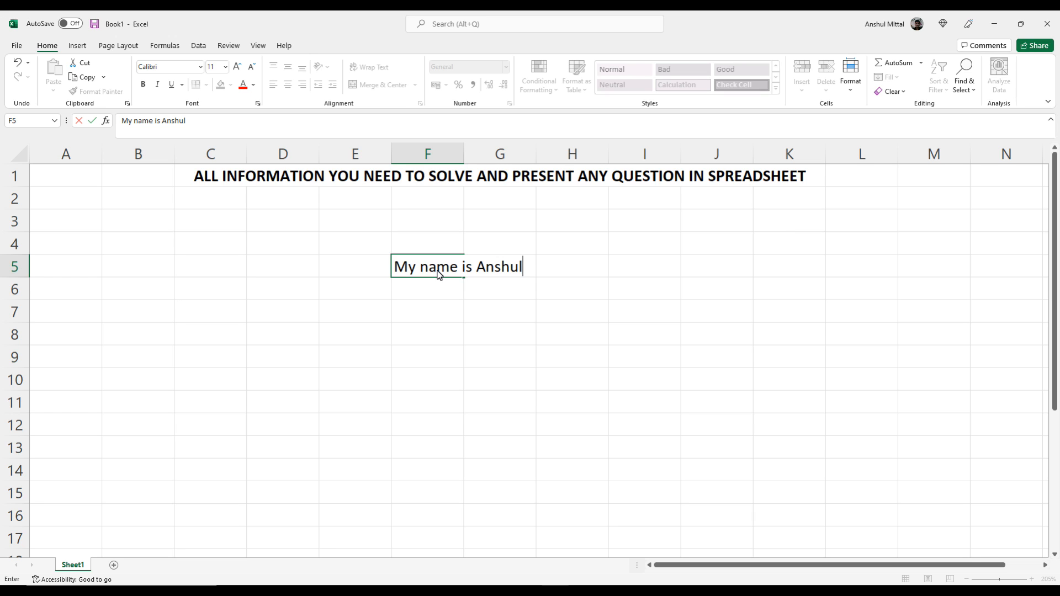
key("Left")
left_click(439, 273)
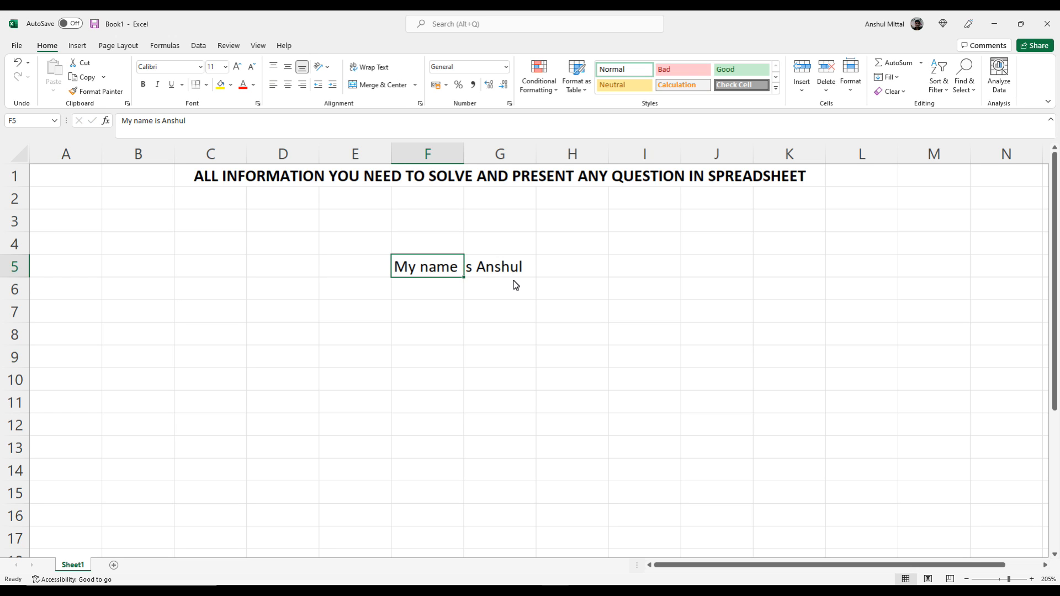
Step: Edit the sentence in cell F5 by inserting a k before the last letter of the name
double_click(516, 270)
left_click(425, 273)
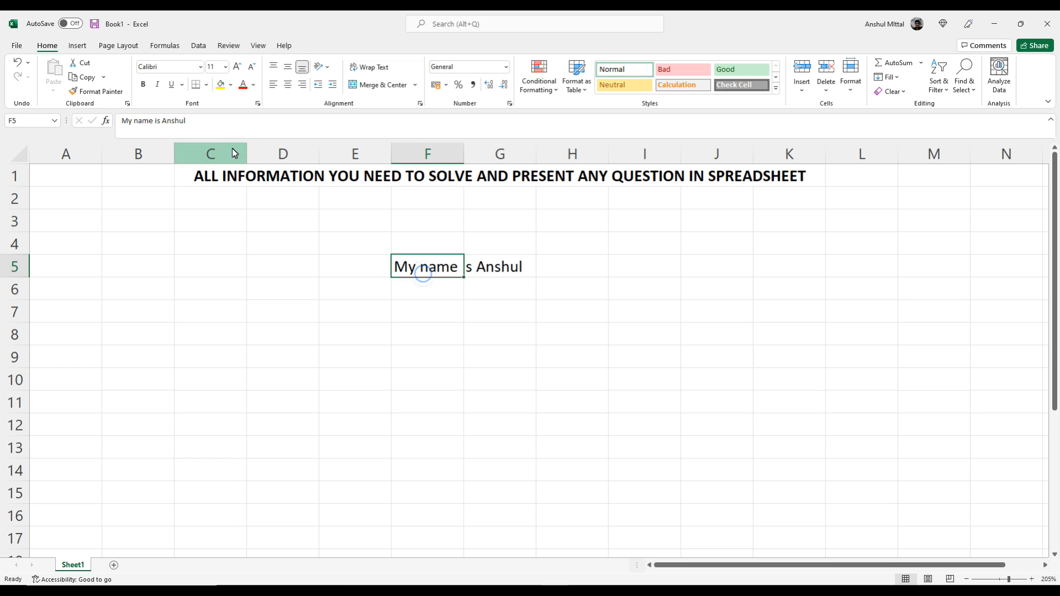
left_click(184, 121)
type("k")
key("Return")
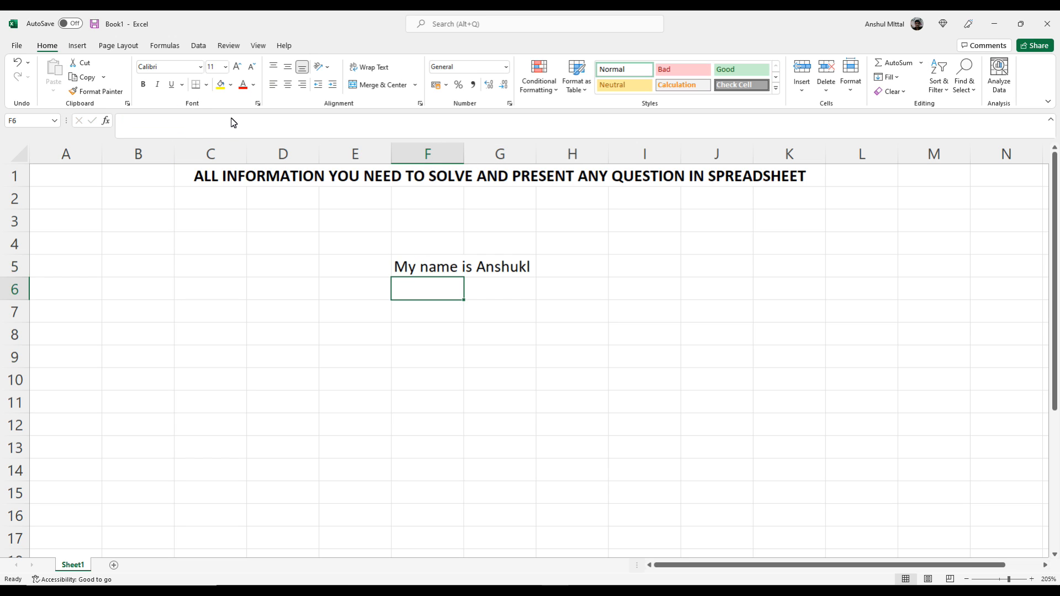
Step: Select cells F5 and G5 in turn to check which cell actually holds the sentence
left_click(433, 321)
left_click(441, 268)
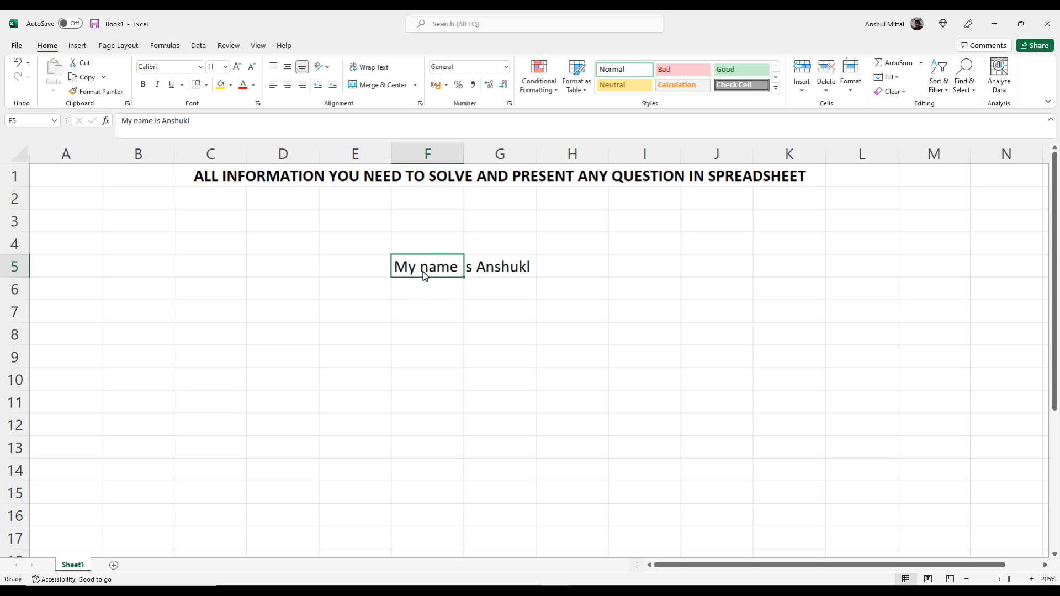
left_click(523, 270)
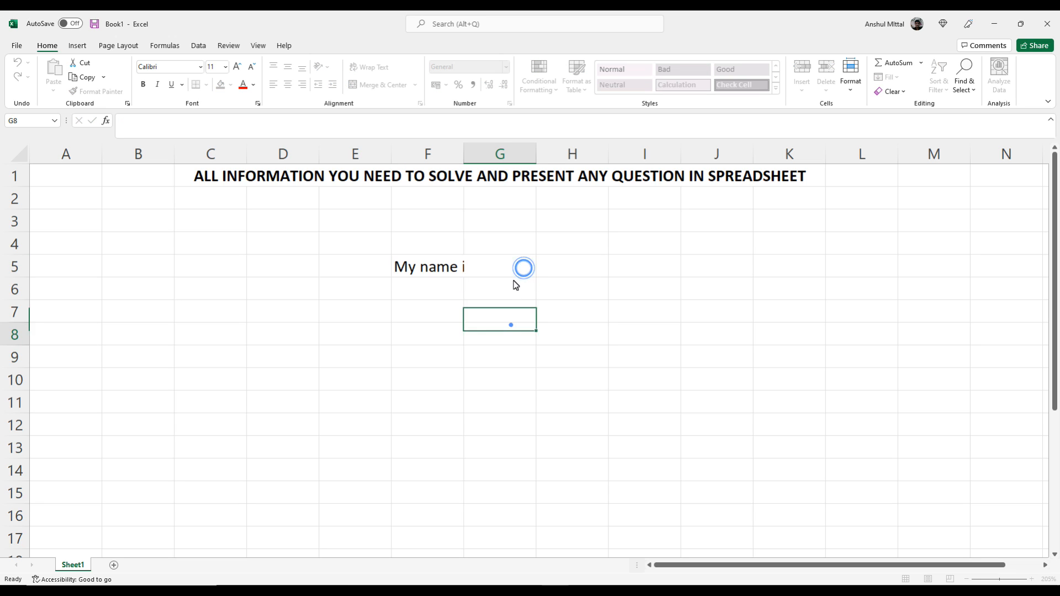
double_click(525, 266)
left_click(520, 291)
left_click(521, 261)
left_click(504, 310)
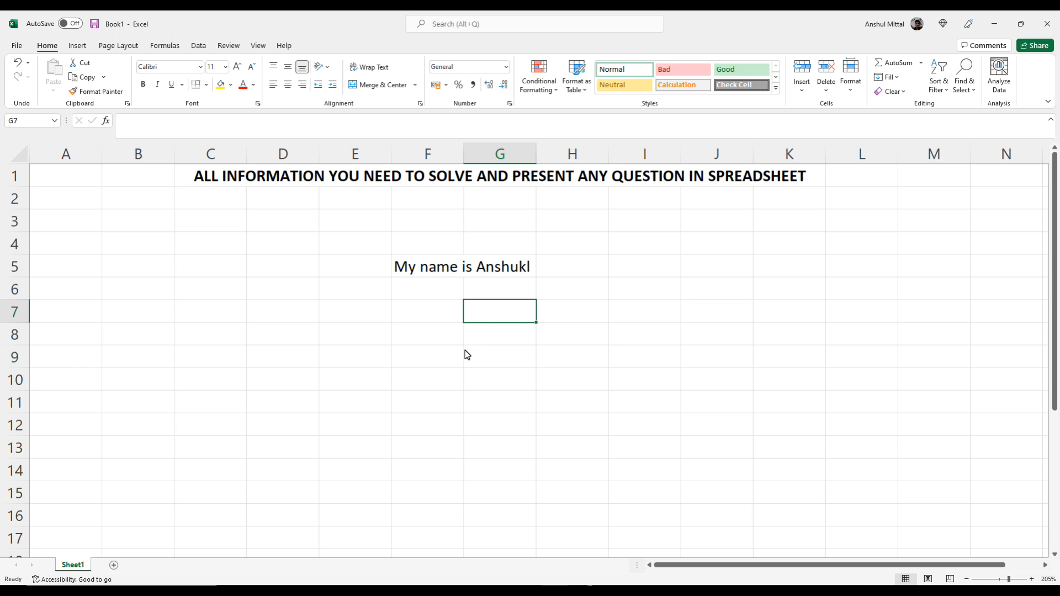
Step: Edit the sentence in cell F5 by removing the k from the name
left_click(445, 274)
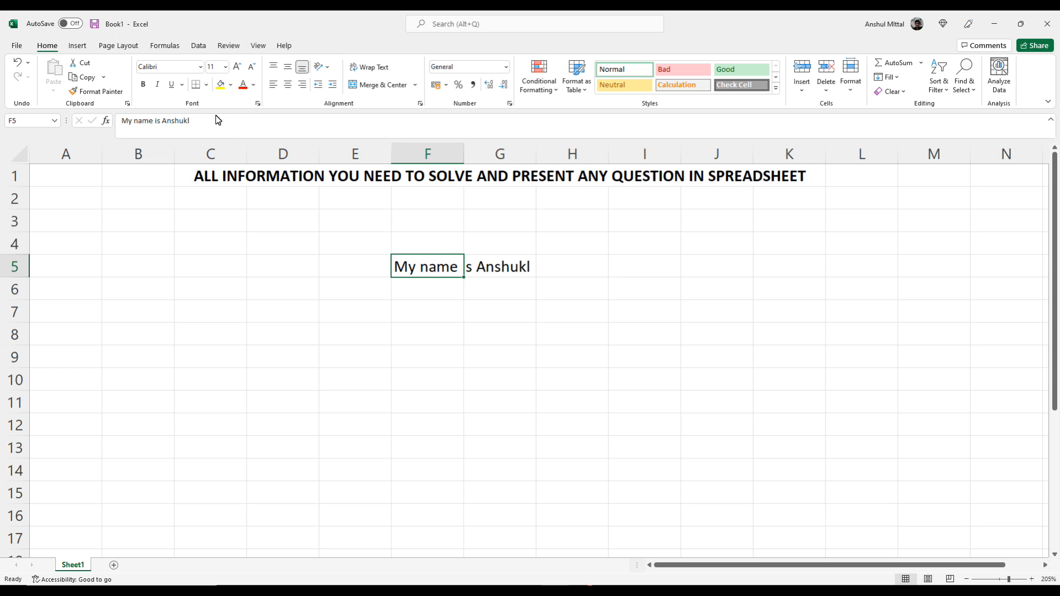
left_click_drag(197, 120, 118, 122)
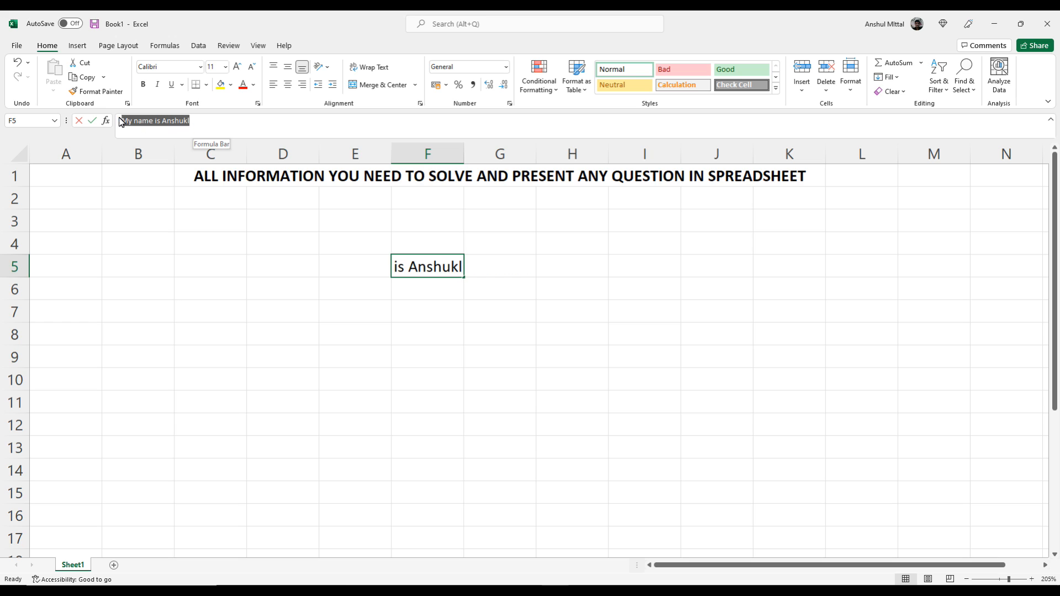
left_click(187, 125)
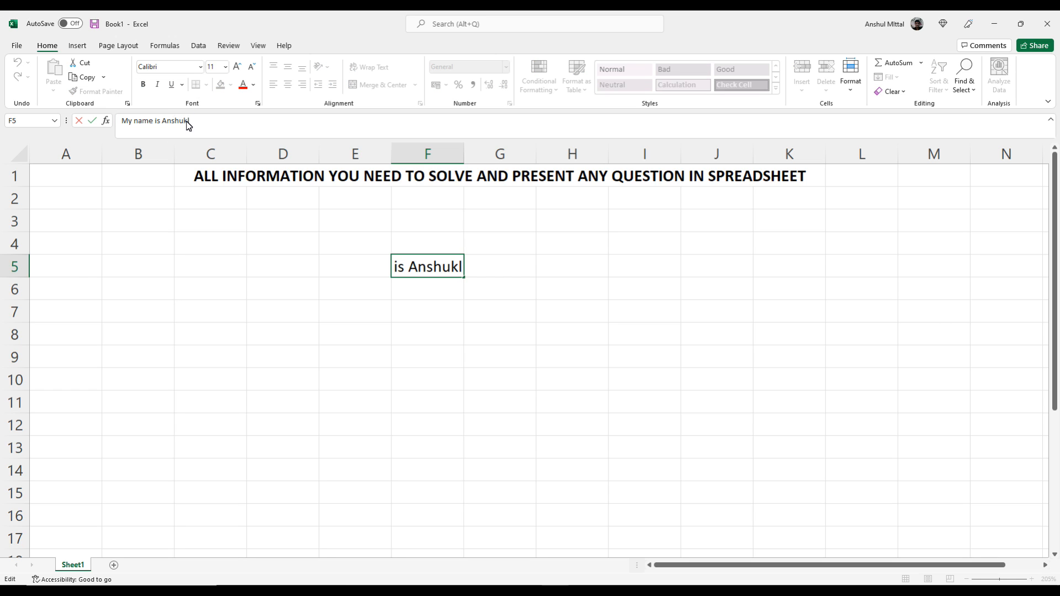
key("BackSpace")
key("Return")
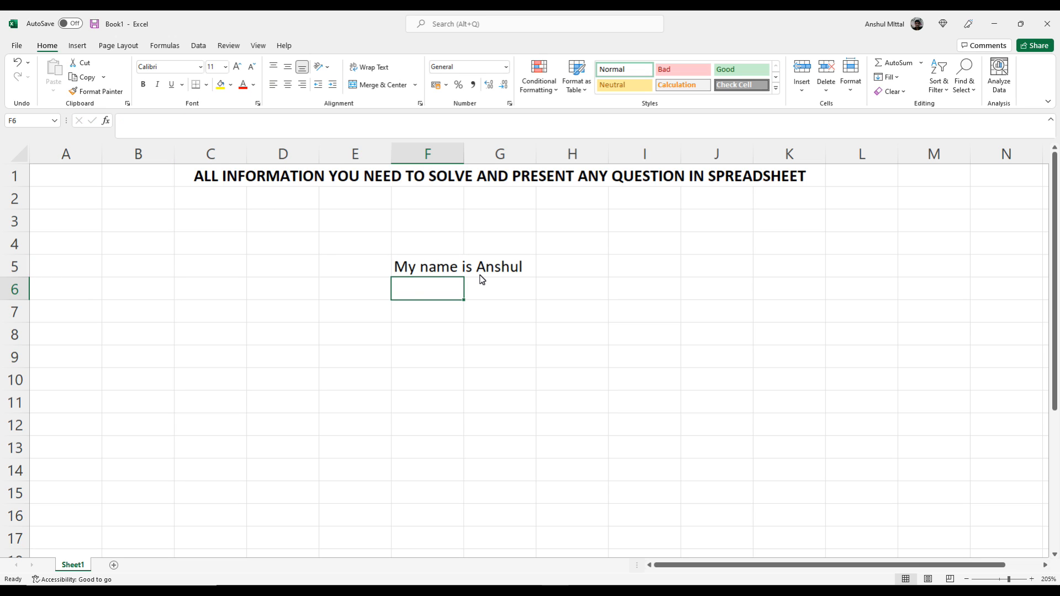
Step: Insert the letter k before the last letter of the name in cell F5 again
left_click(462, 269)
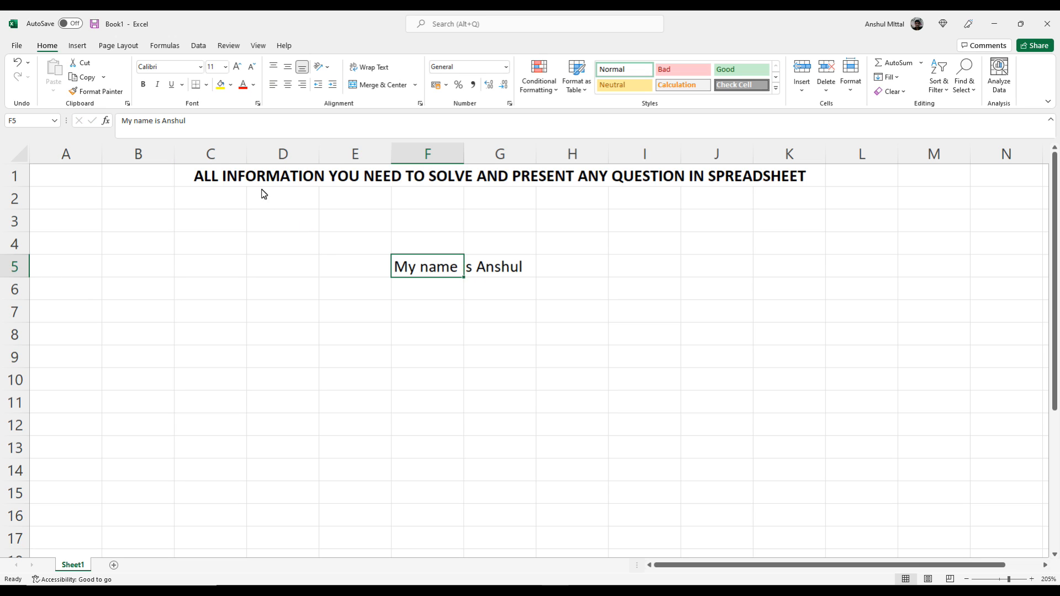
left_click(183, 120)
type("k")
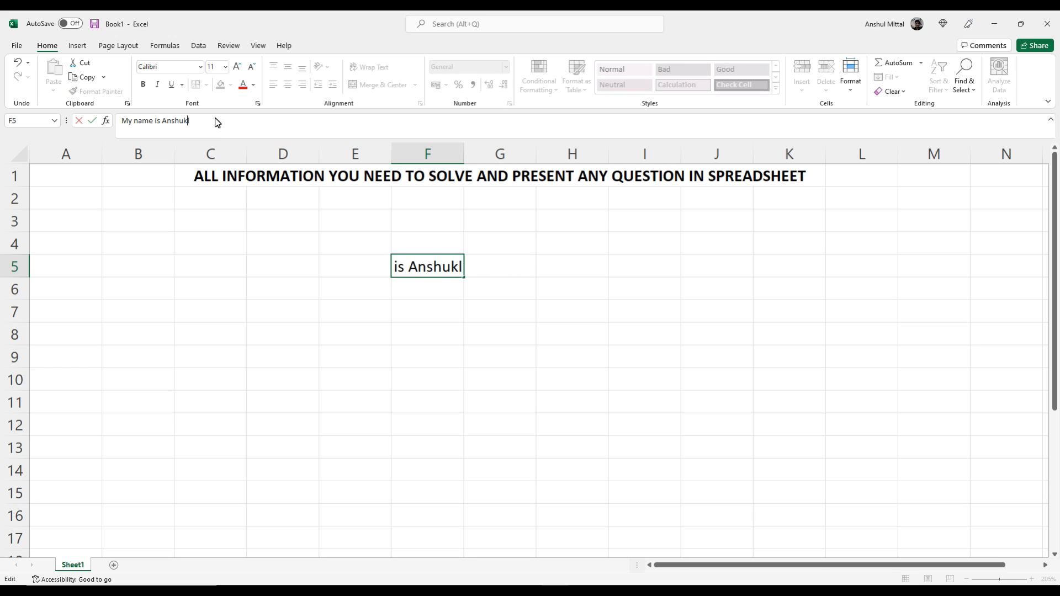
left_click(387, 295)
left_click(431, 271)
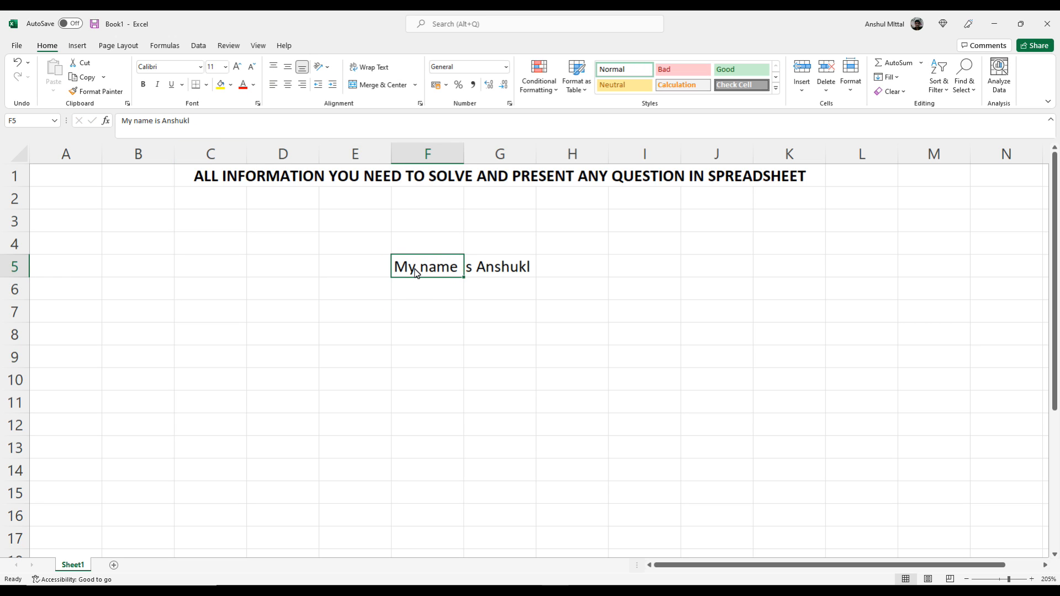
Step: Overwrite the sentence in cell F5 with "jkhkjhkassd" and with "K", undoing each entry
type("jkhkjhkassd")
key("Return")
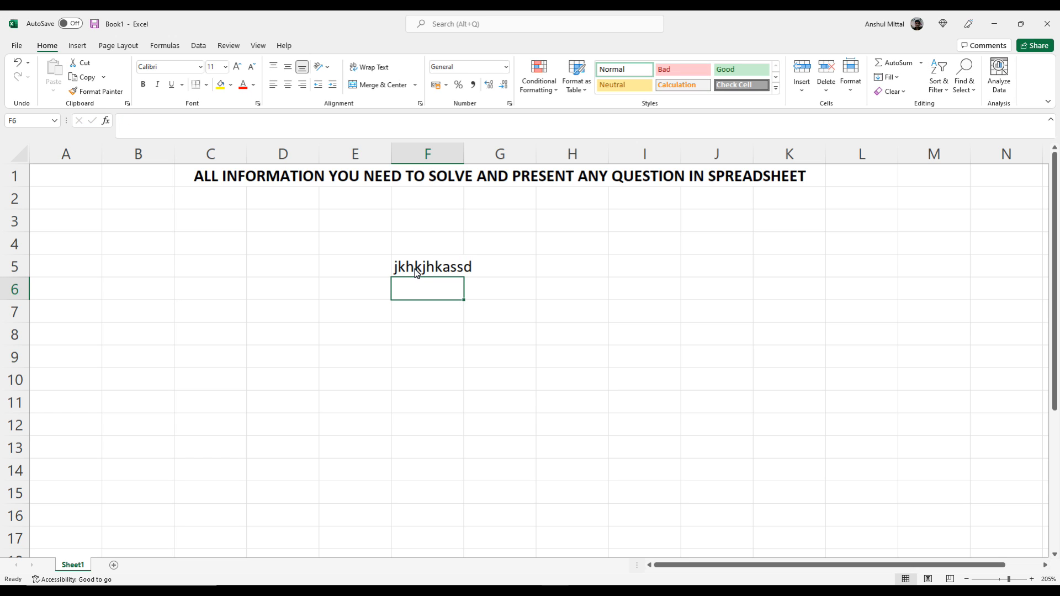
key("ctrl+z")
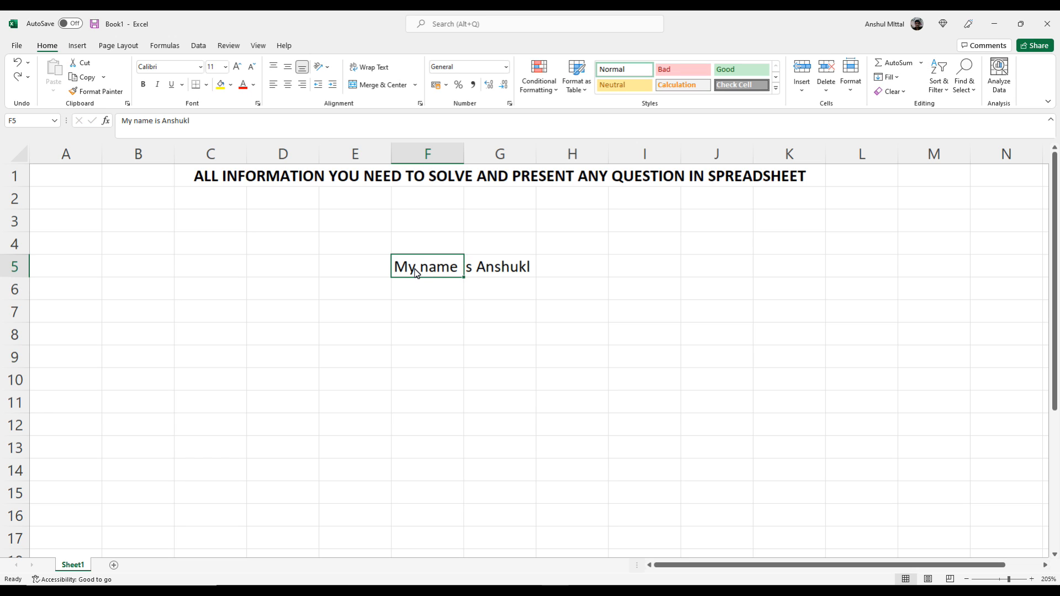
type("K")
key("shift+Return")
key("Down")
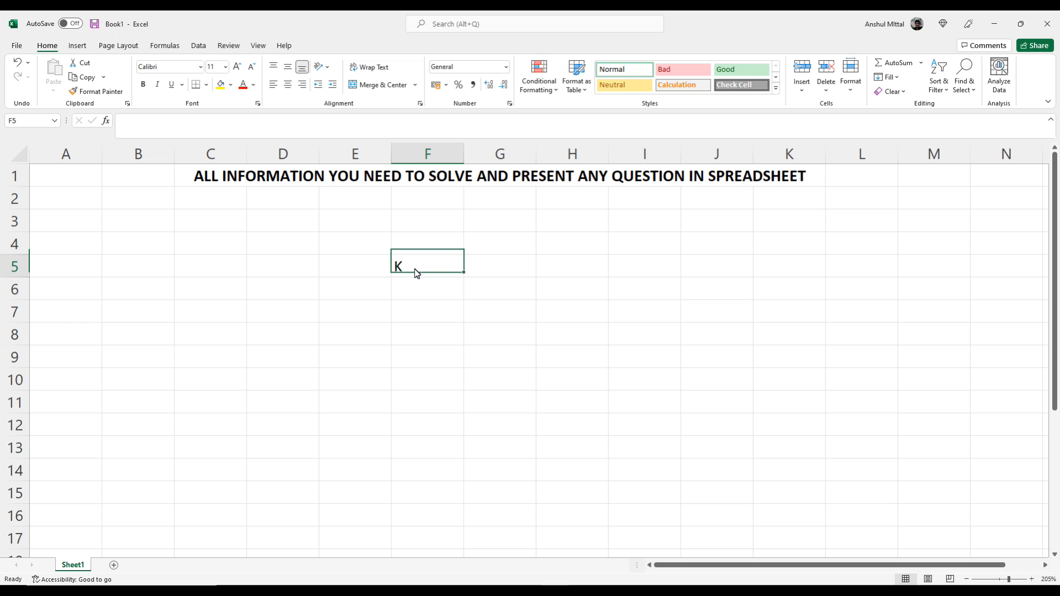
key("ctrl+z")
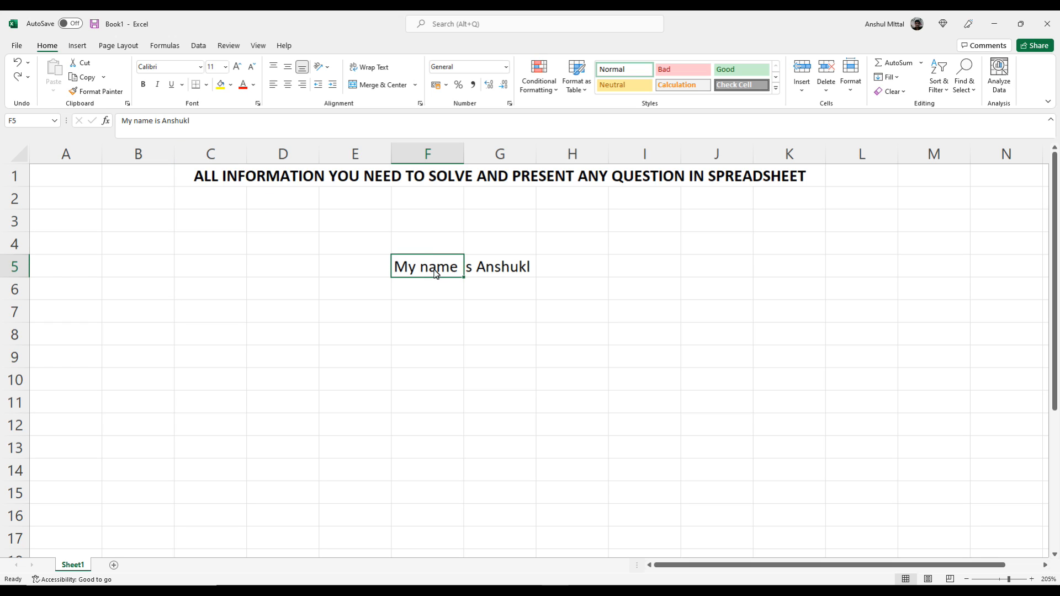
Step: Correct the name in cell F5 directly within the cell by deleting the extra k
left_click(187, 121)
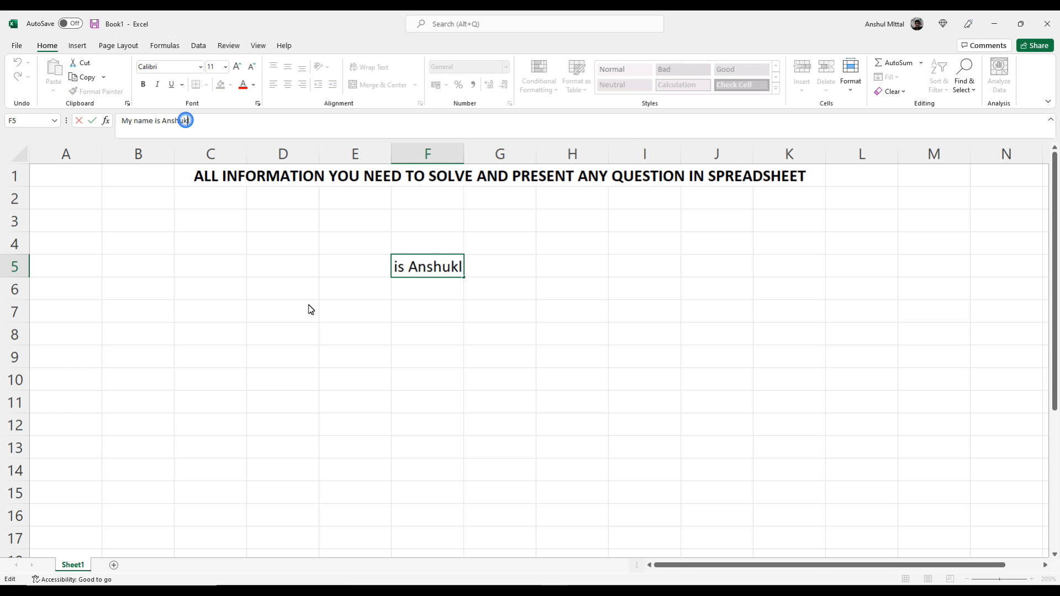
left_click(308, 305)
left_click(426, 271)
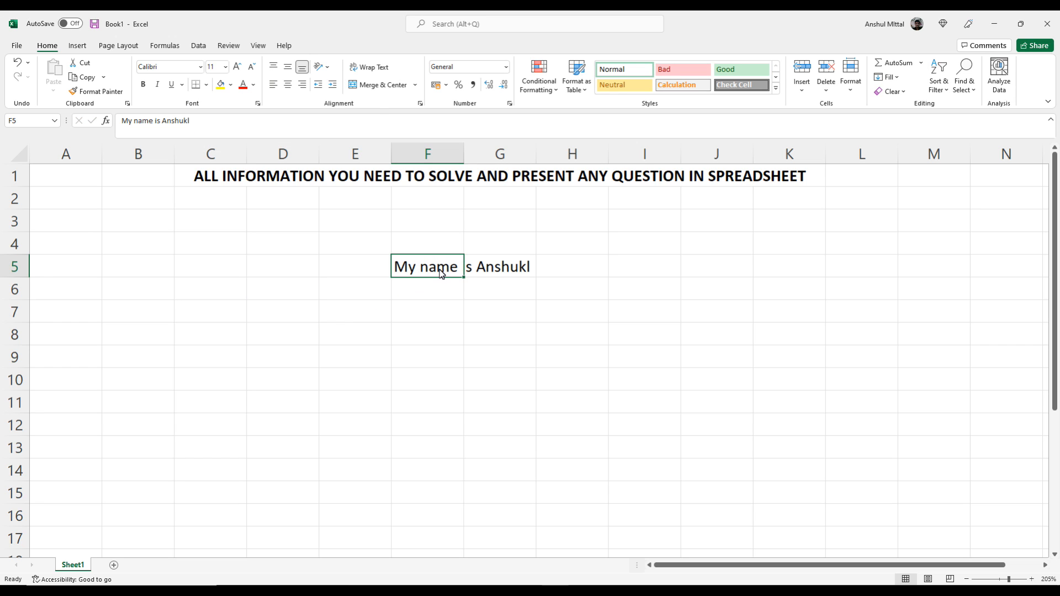
double_click(438, 269)
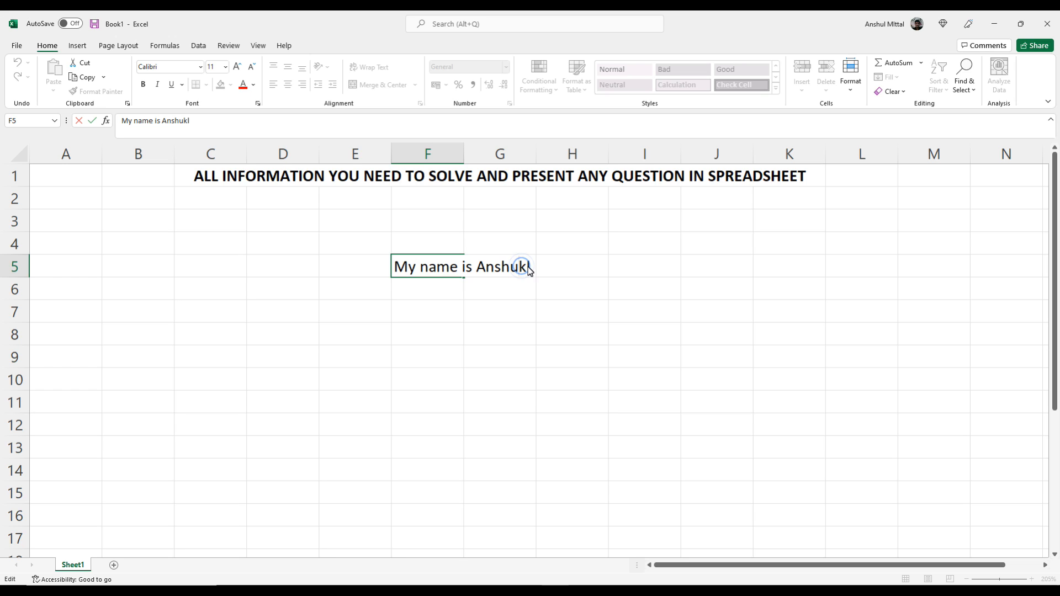
key("BackSpace")
key("BackSpace")
type("l")
key("Return")
double_click(446, 271)
left_click(459, 286)
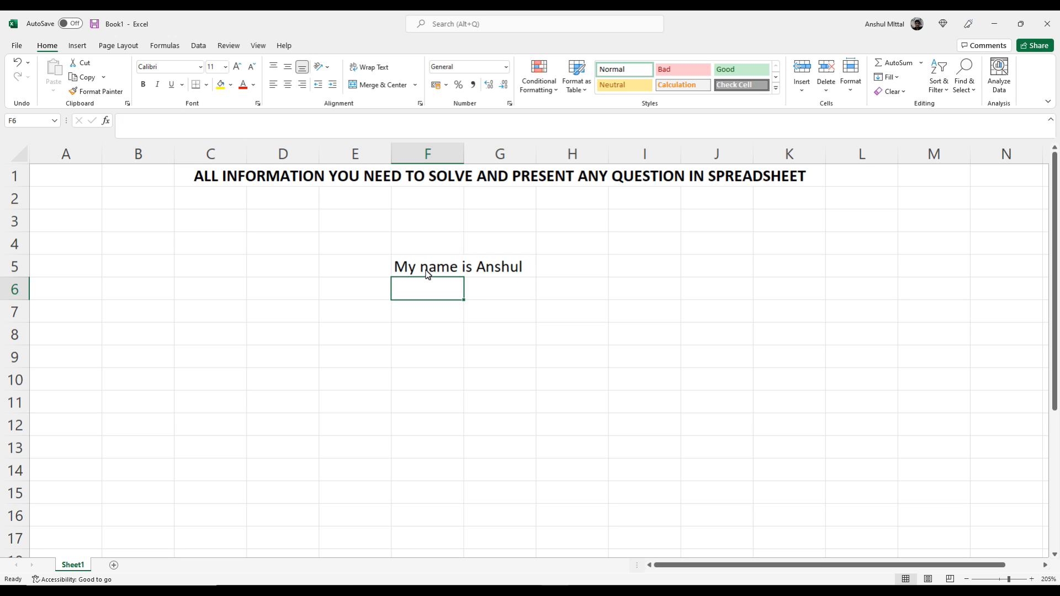
Step: Enter another person's first name in cell G5, next to the sentence in F5
left_click(437, 271)
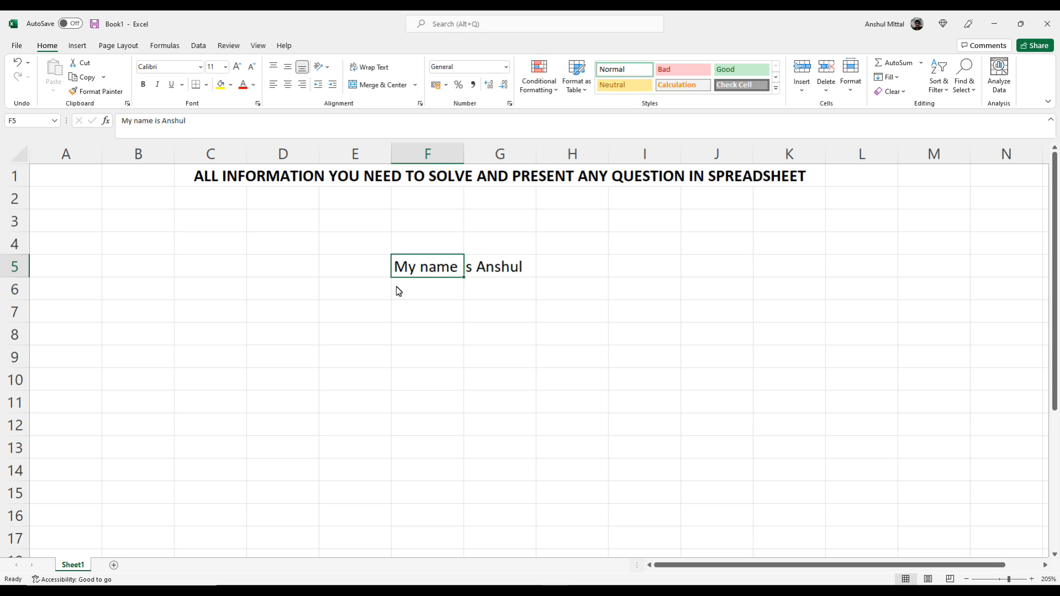
left_click(438, 354)
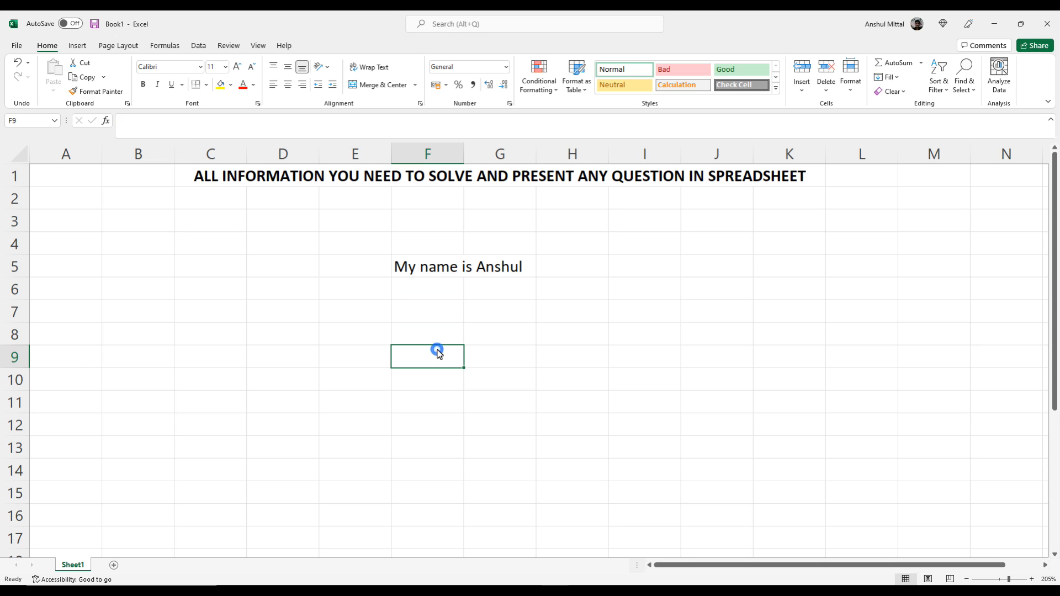
left_click(445, 274)
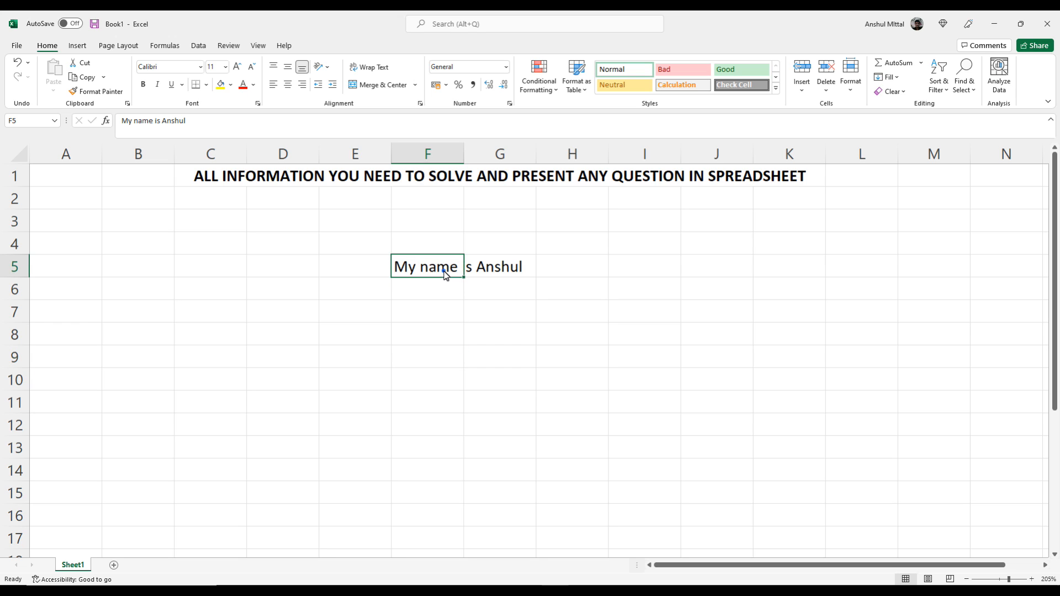
left_click(486, 269)
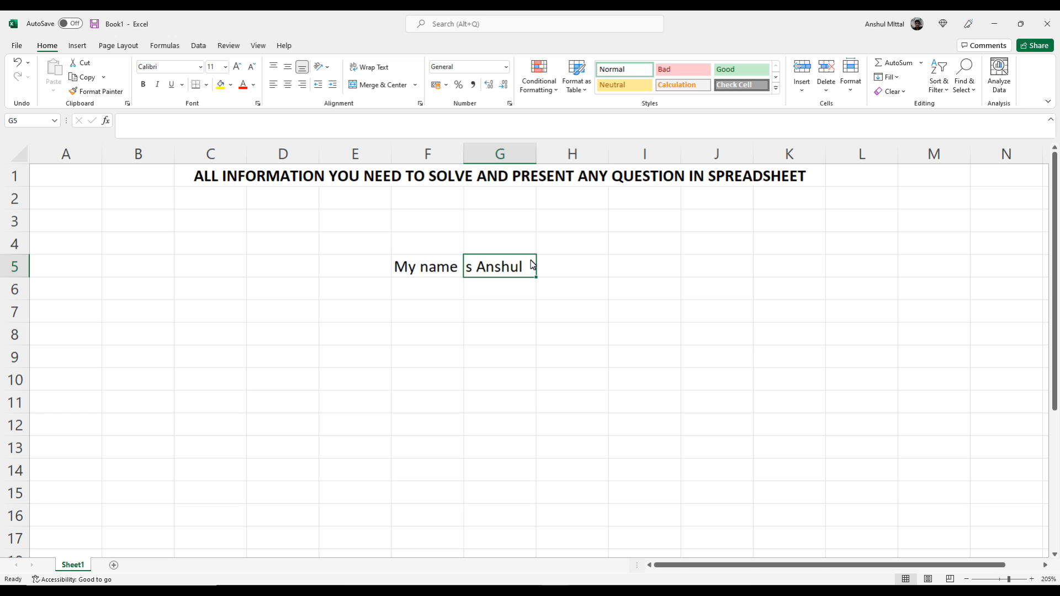
type("Rahul")
key("Return")
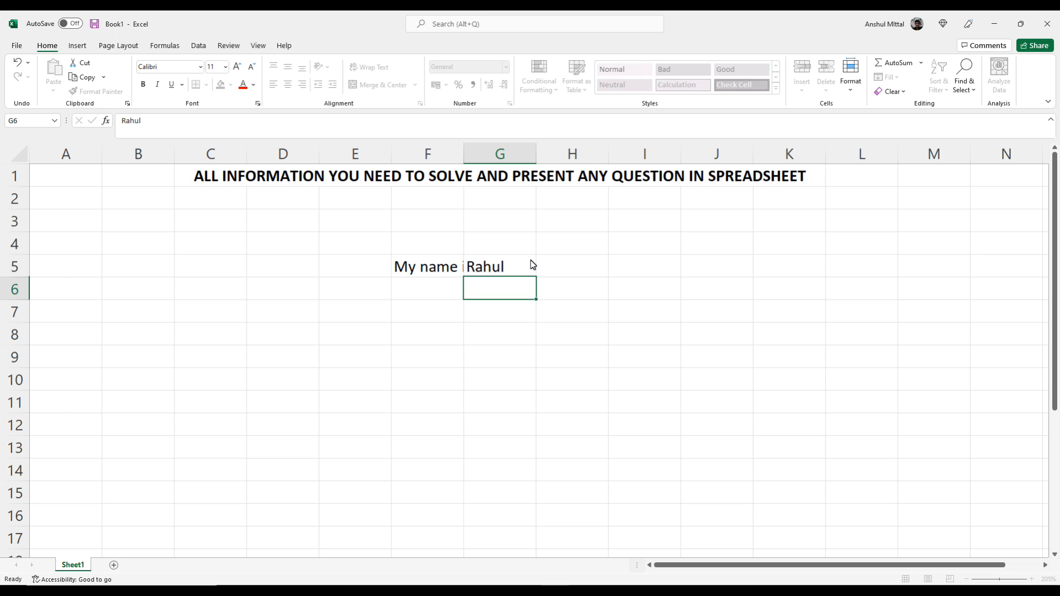
Step: Widen column F until the whole sentence in F5 fits, and narrow it again so the neighbouring entry cuts it off
left_click(445, 273)
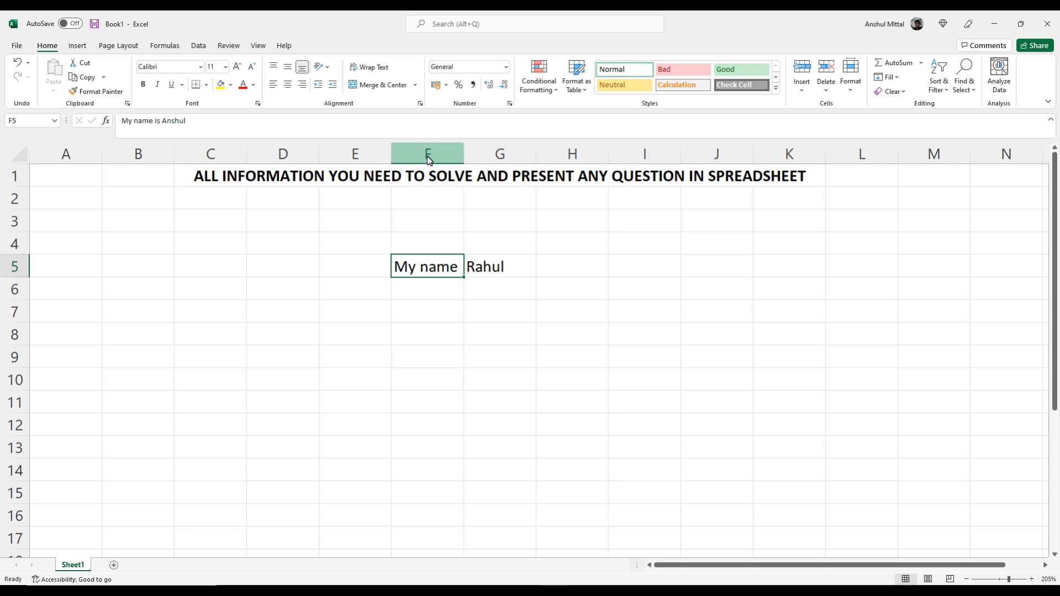
left_click_drag(464, 159, 575, 168)
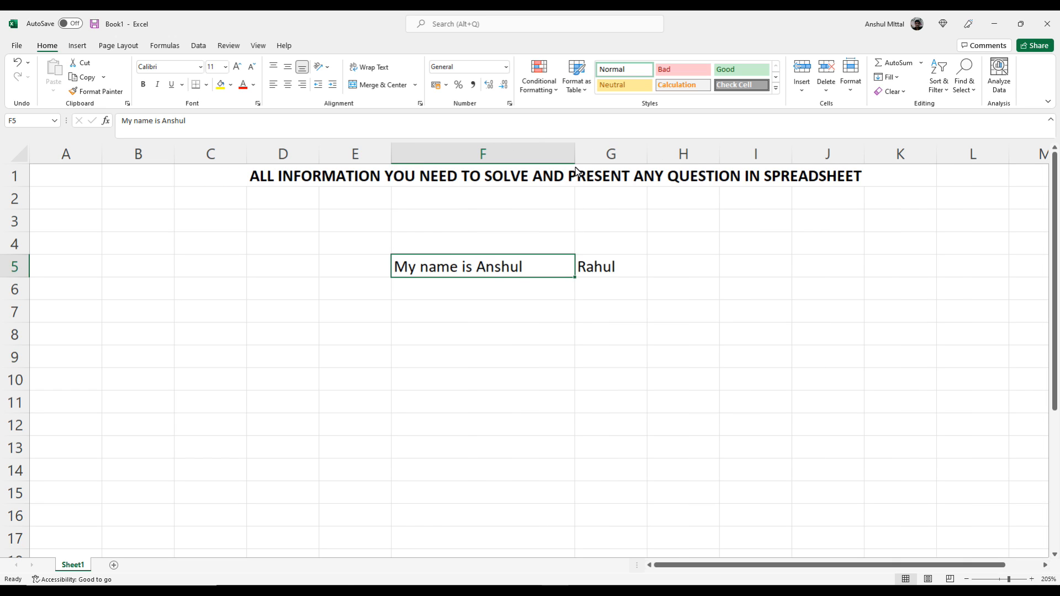
left_click(496, 288)
left_click(501, 271)
left_click_drag(575, 158, 458, 167)
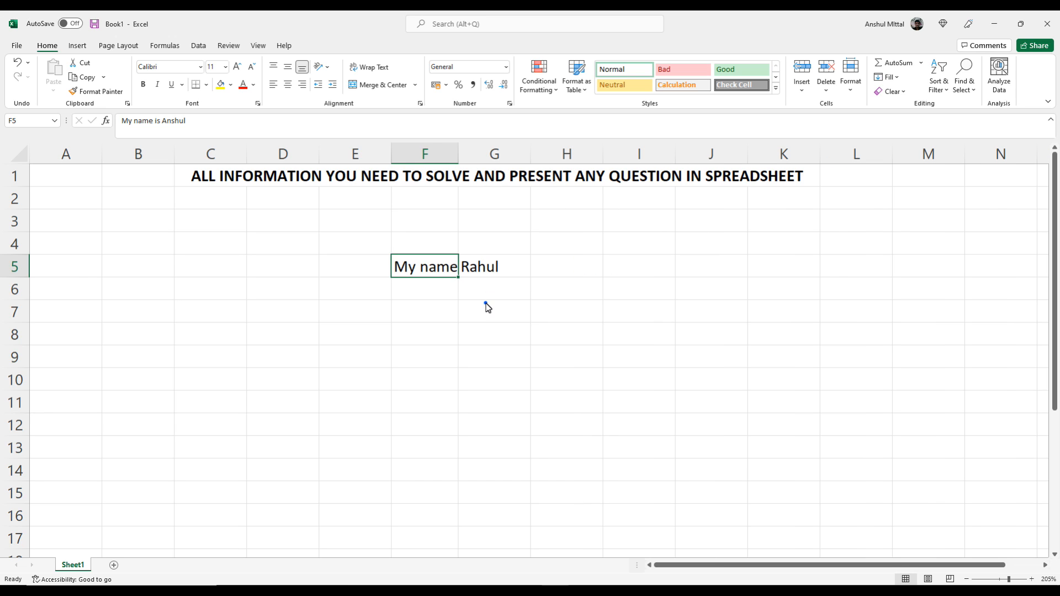
left_click(485, 306)
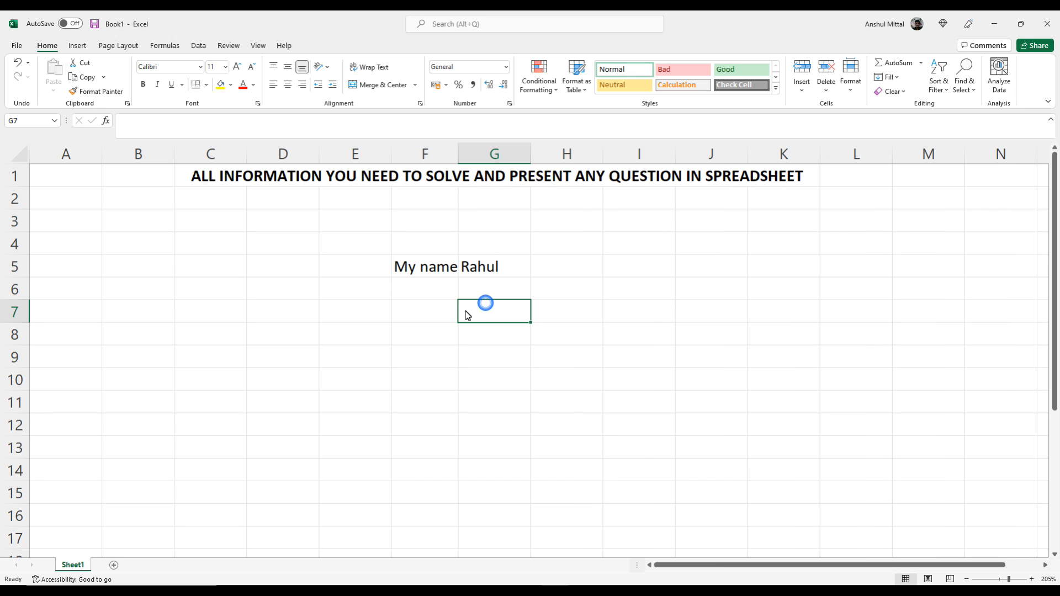
Step: AutoFit column F to the sentence in F5, and narrow the column back to about its original width
left_click(435, 274)
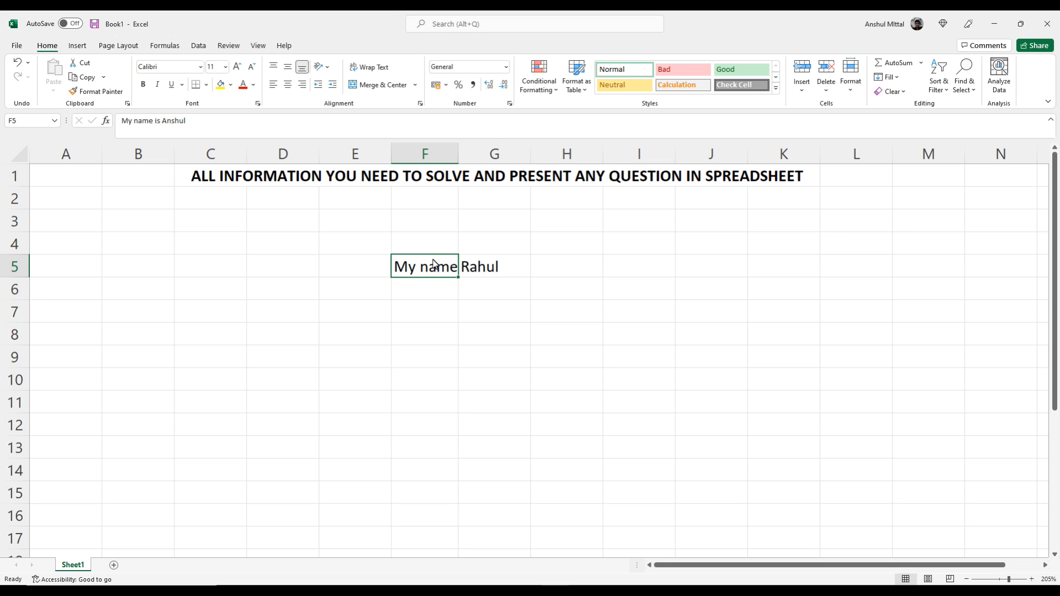
double_click(459, 159)
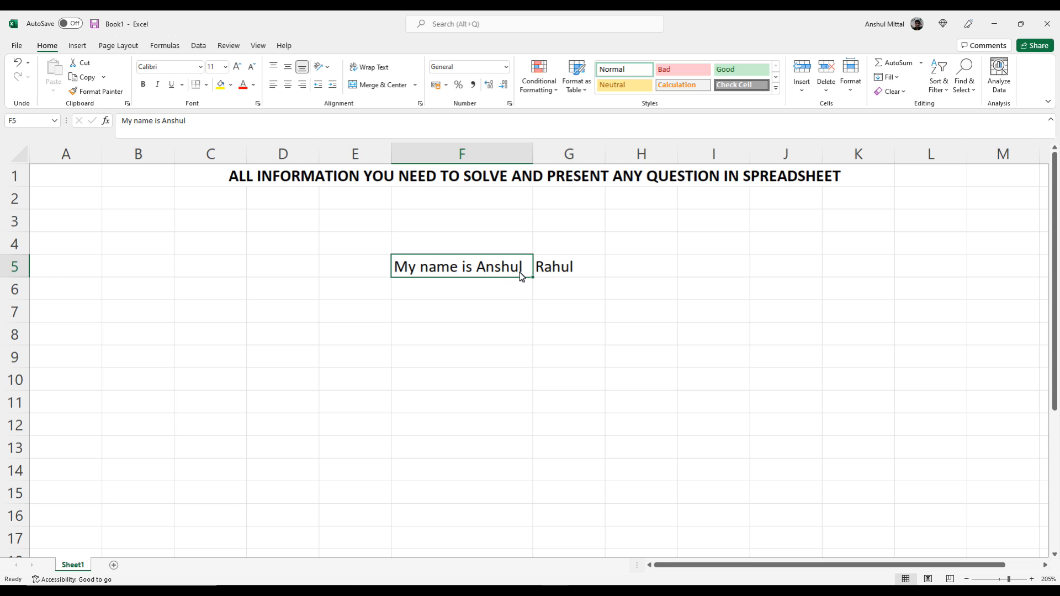
left_click(464, 293)
left_click_drag(533, 160, 463, 159)
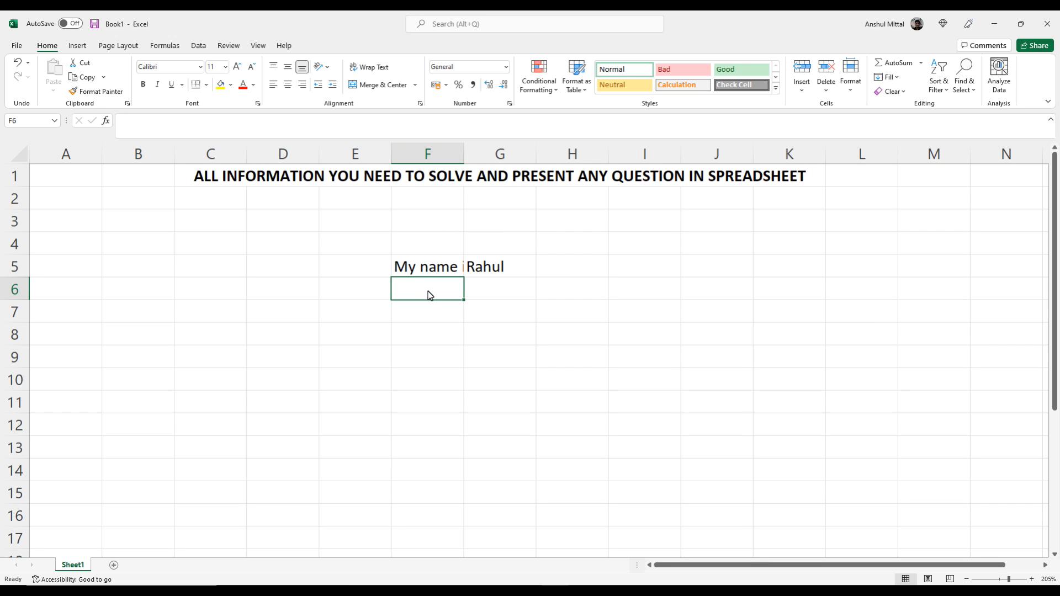
Step: Enter "My name is" followed by a different person's first name in cell F6
type("My Name id")
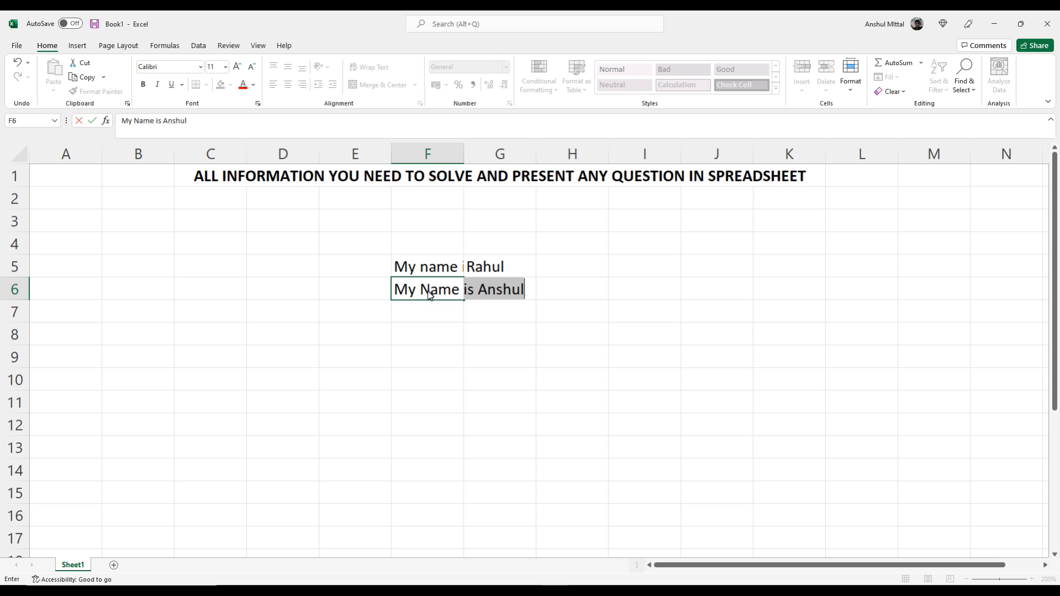
key("BackSpace")
key("BackSpace")
key("BackSpace")
key("BackSpace")
key("BackSpace")
key("BackSpace")
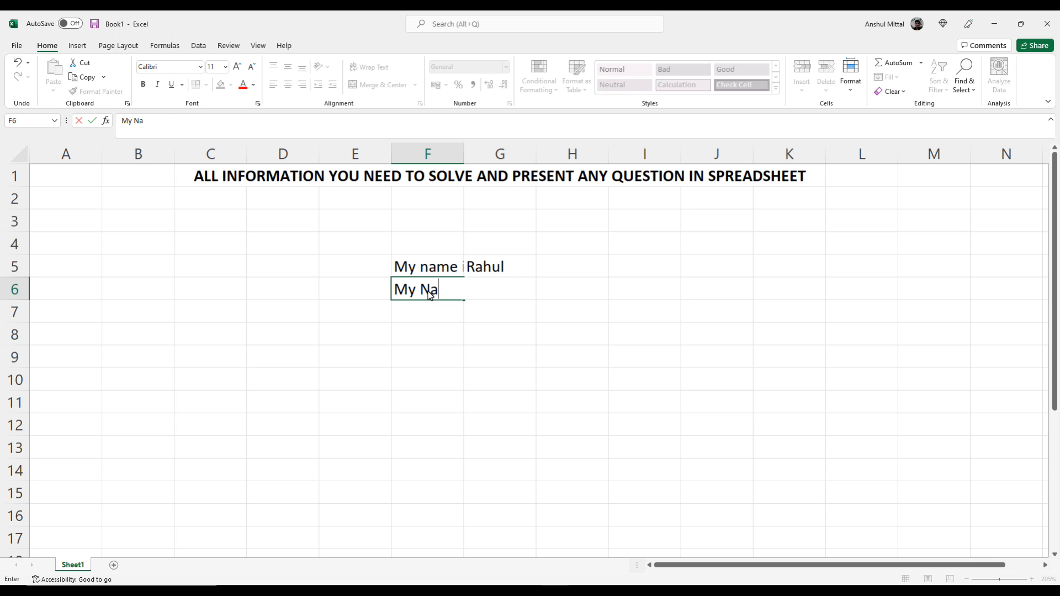
type("name is Jitender")
key("Return")
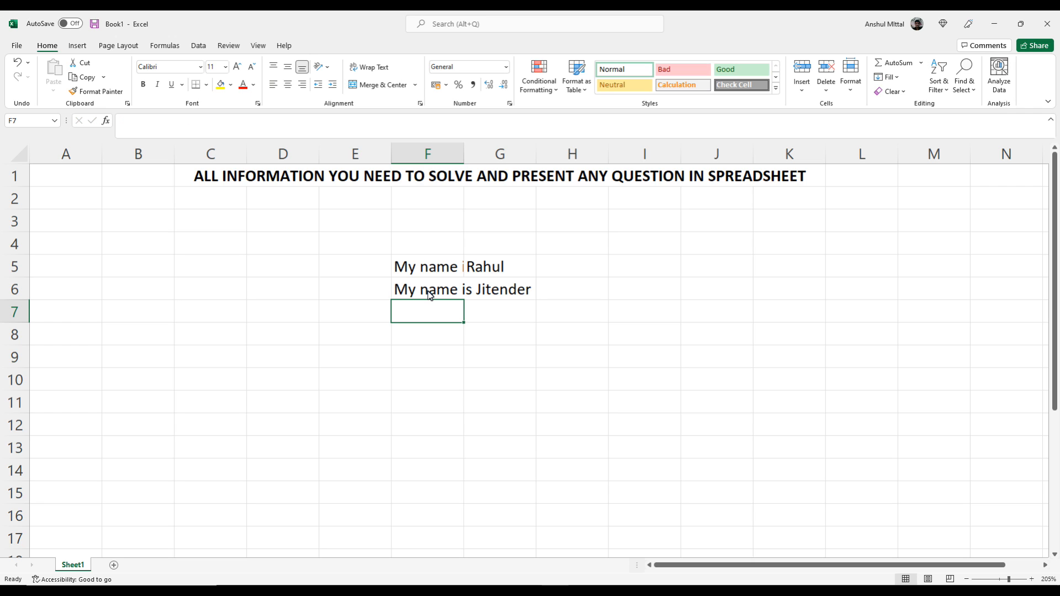
Step: Enter "My name is" followed by another person's first name in cell F7
type("My nami us")
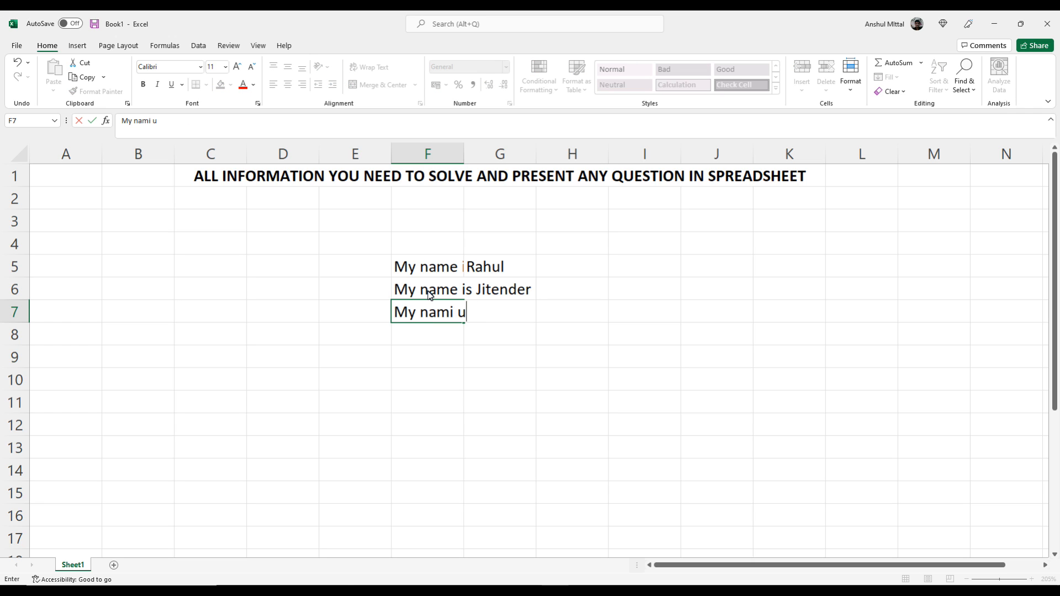
key("BackSpace")
key("BackSpace")
key("BackSpace")
type("e is Mukesh")
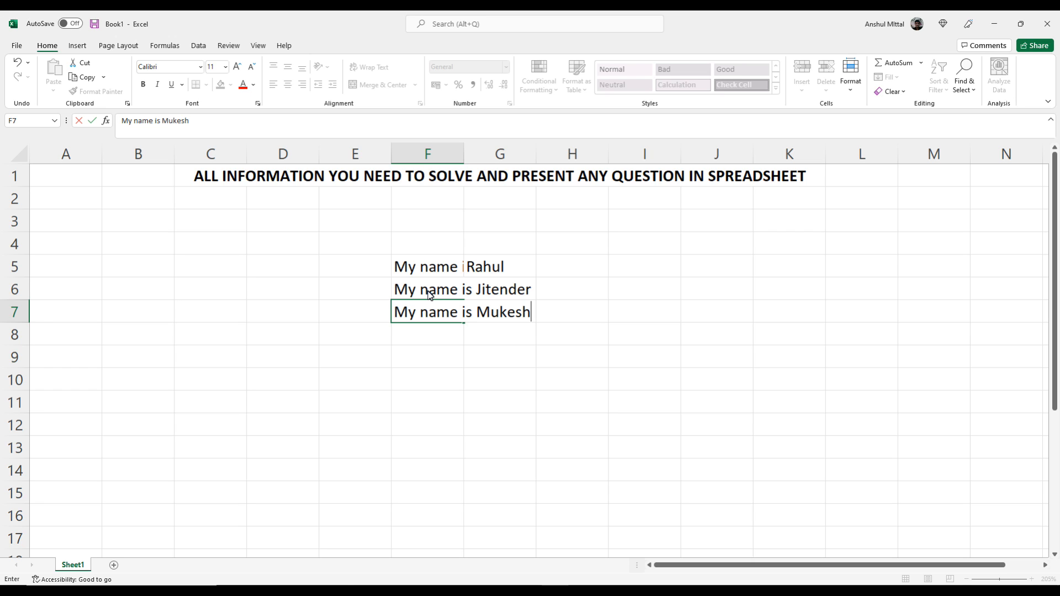
key("Return")
Step: Enter the sentence "My fathers name is PAPA" in cell F8
type("My fathe")
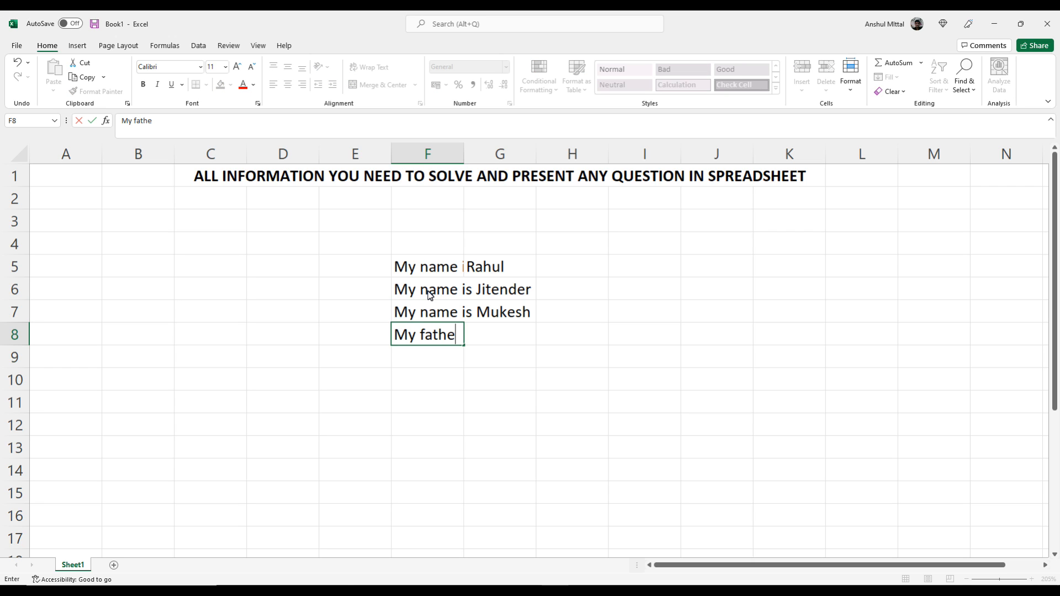
type("rs name is OPAP")
key("BackSpace")
key("BackSpace")
key("BackSpace")
key("BackSpace")
type("PAPA")
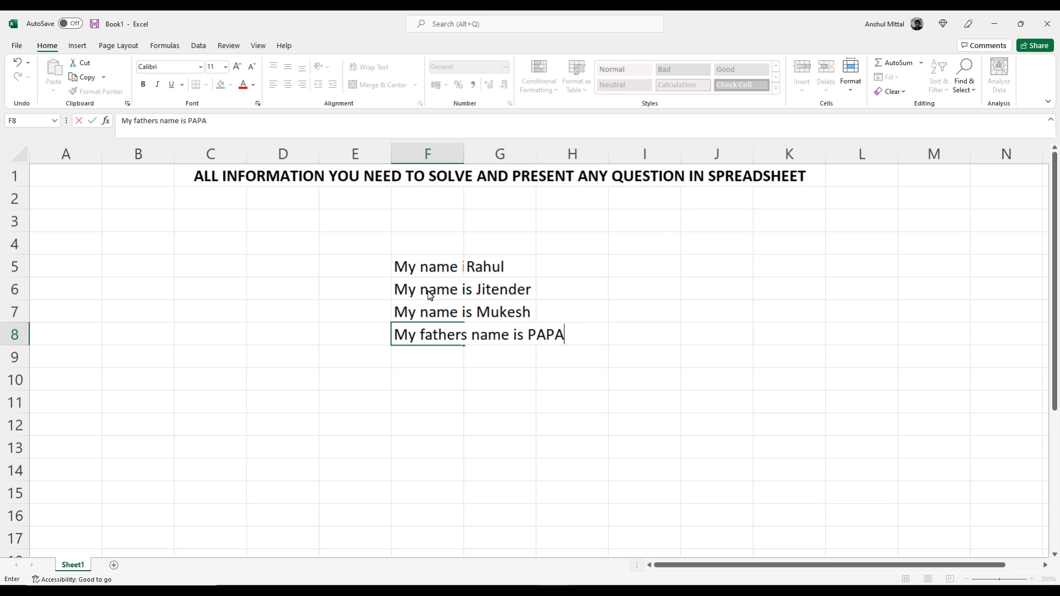
key("Return")
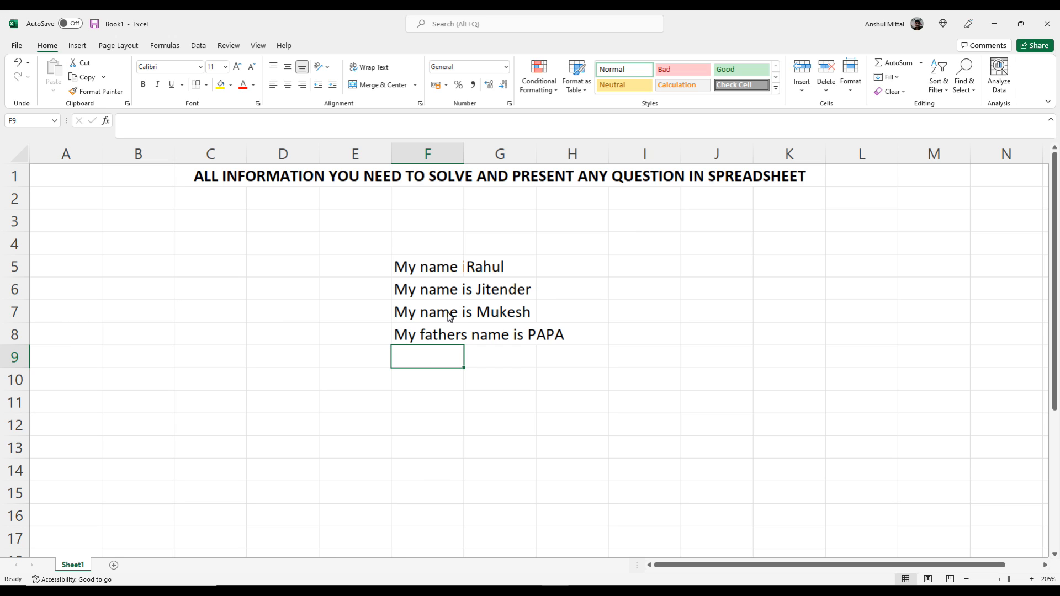
Step: Enter the filler texts hdh, fjhd and djhd in cells G6 to G8, next to the sentences in column F
left_click(429, 156)
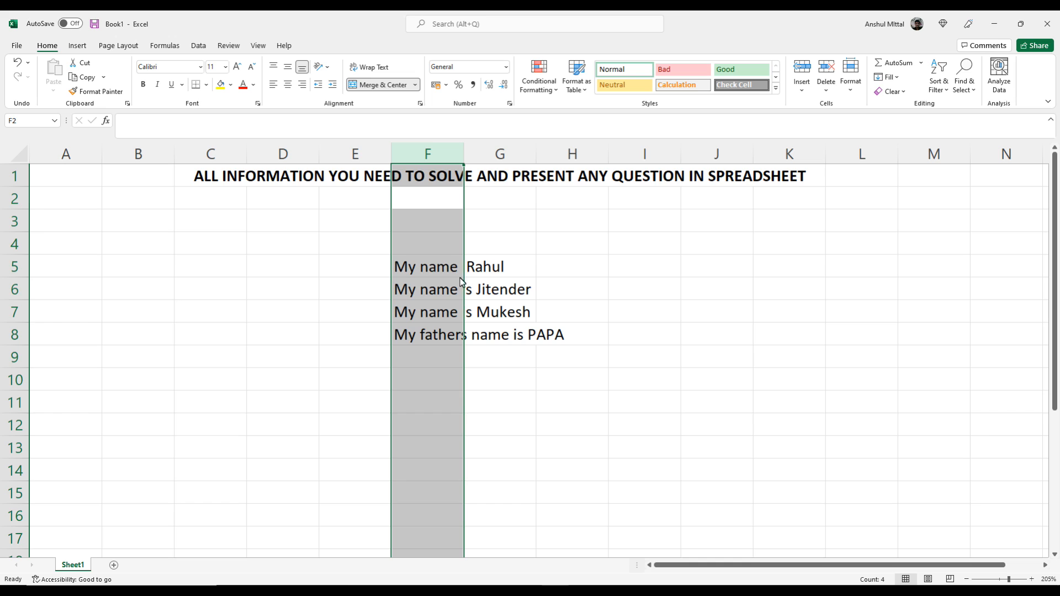
left_click(496, 290)
type("hdh")
key("Return")
type("fjhd")
key("Return")
type("djhd")
key("Return")
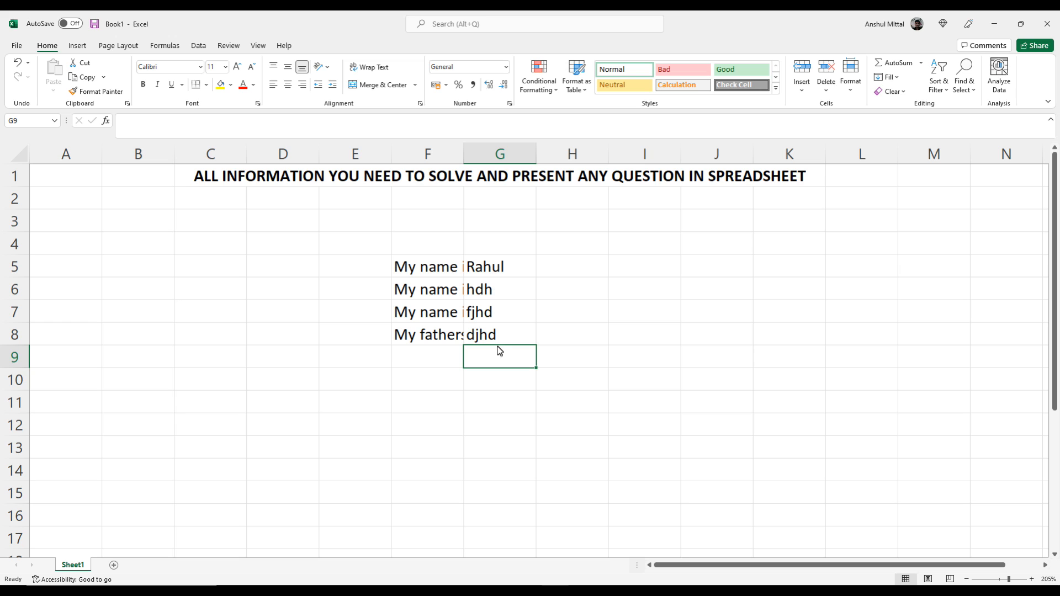
Step: AutoFit column F so that the longest of its sentences fits completely
left_click(448, 268)
left_click(432, 156)
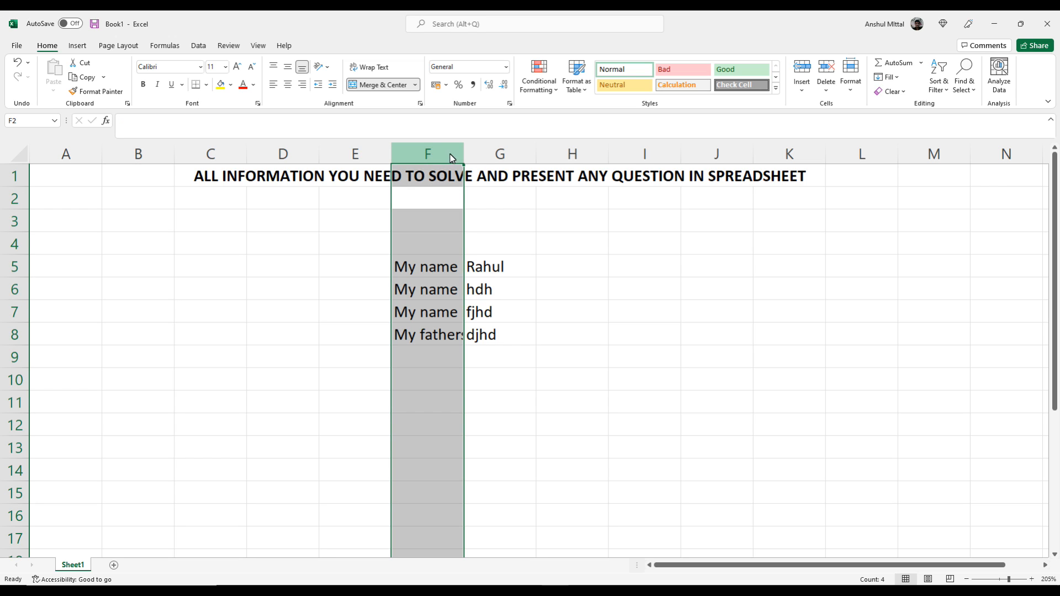
double_click(465, 159)
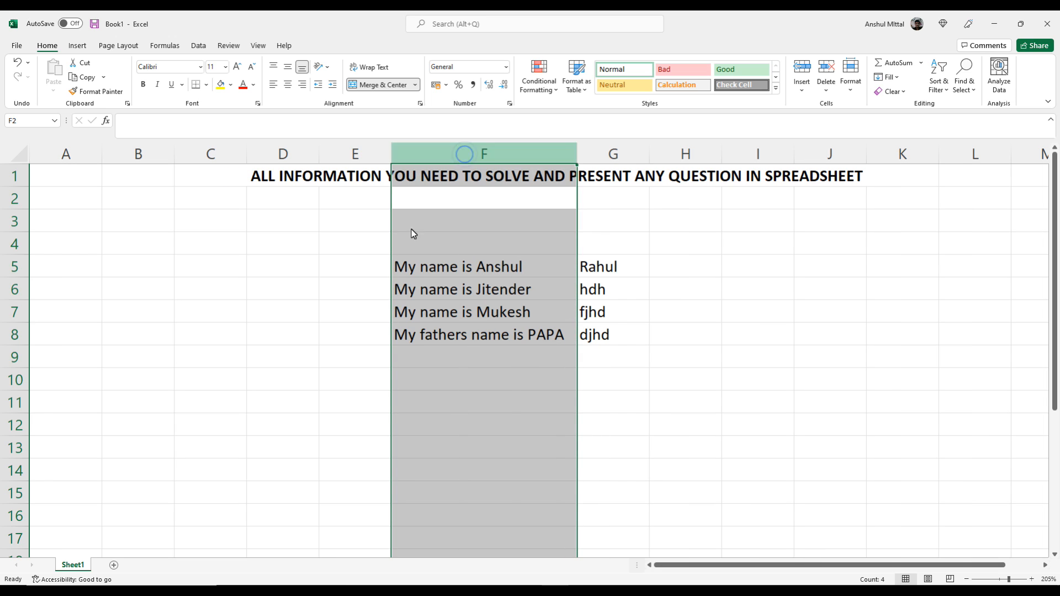
left_click(351, 287)
left_click(455, 160)
left_click(472, 293)
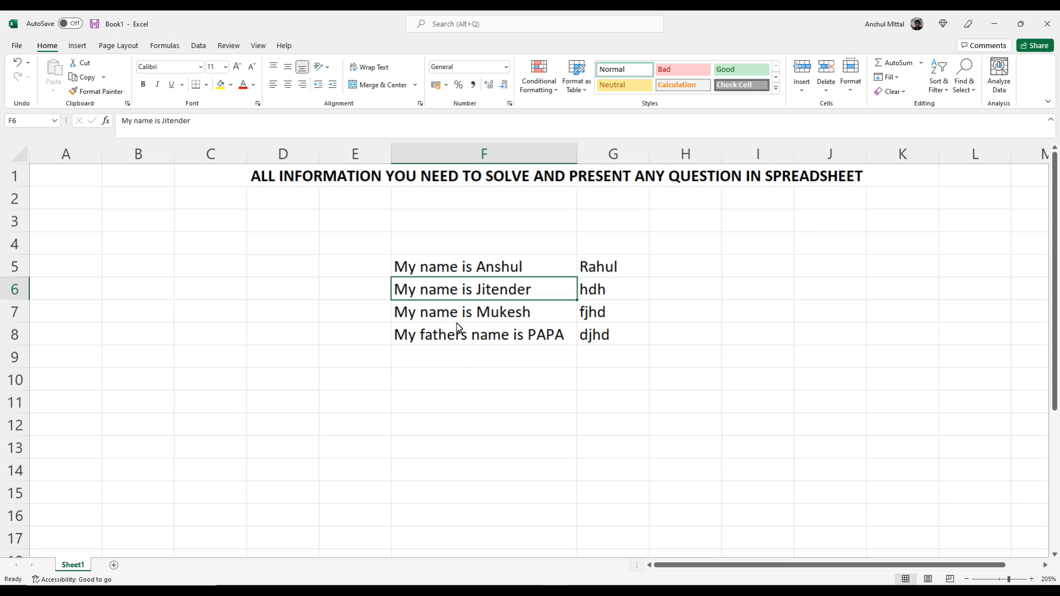
left_click(565, 338)
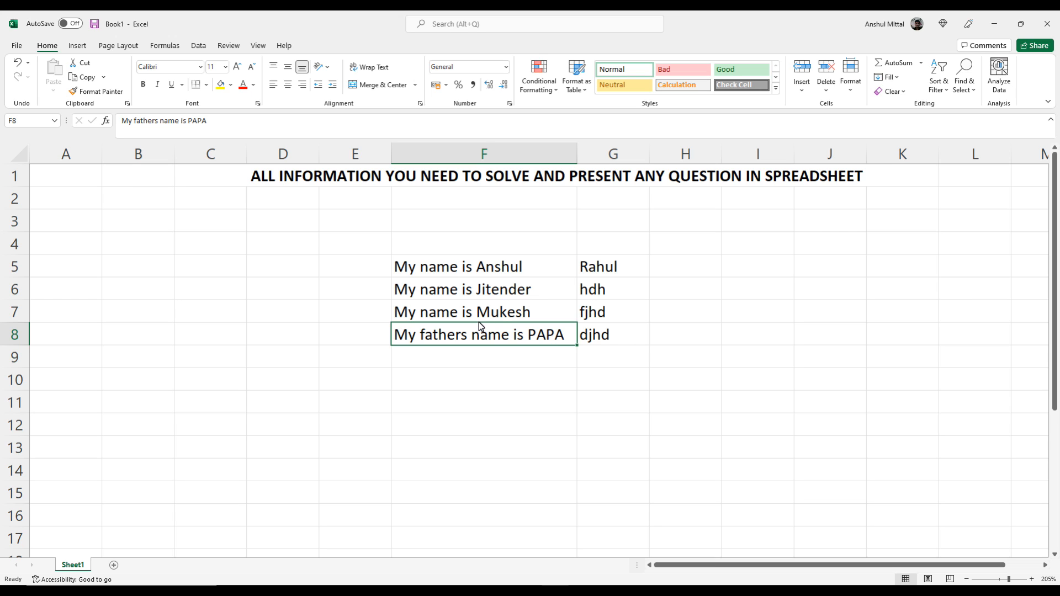
left_click(529, 274)
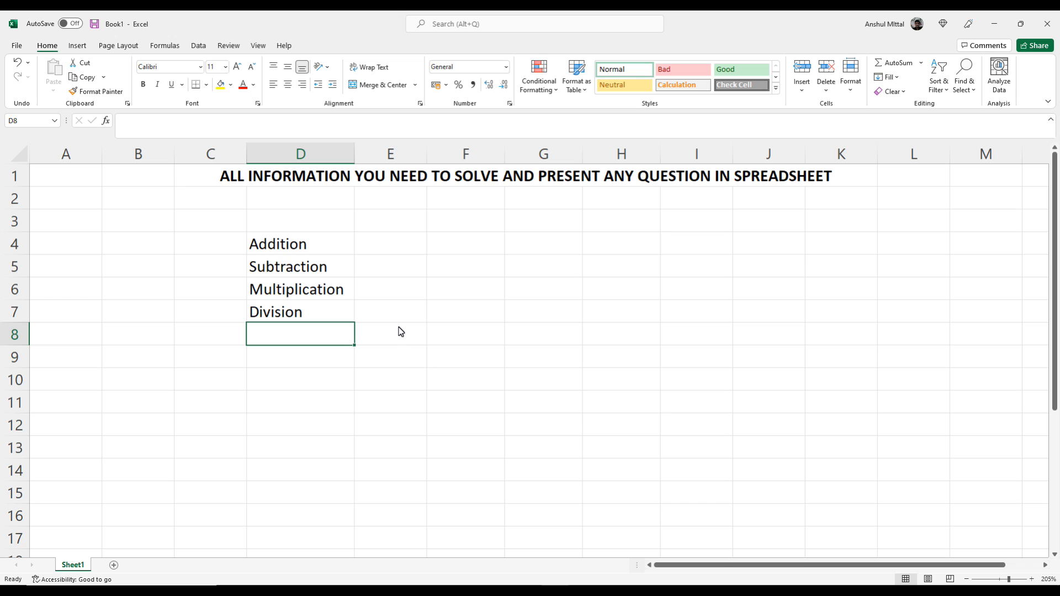
Step: Go through the four operation labels in D4 to D7 and make the Addition label bold
left_click(323, 247)
left_click(325, 270)
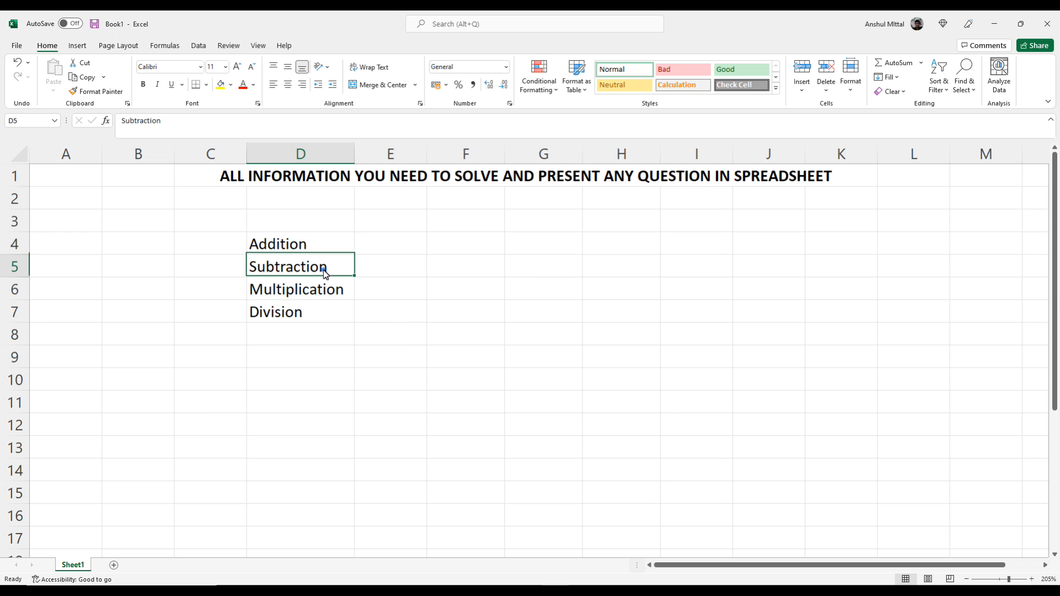
left_click(325, 291)
left_click(325, 314)
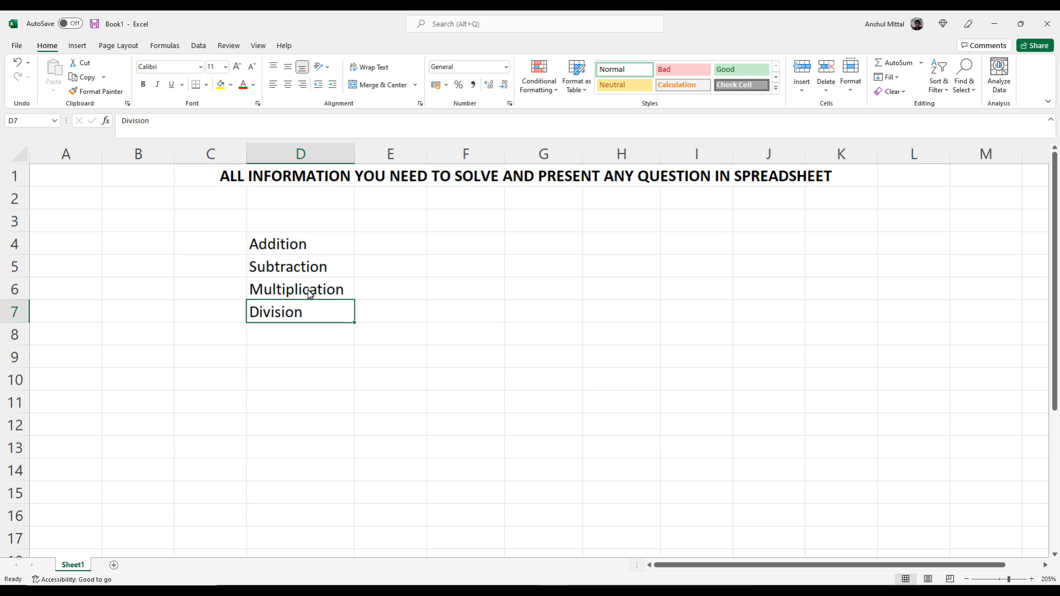
left_click(331, 251)
key("ctrl+b")
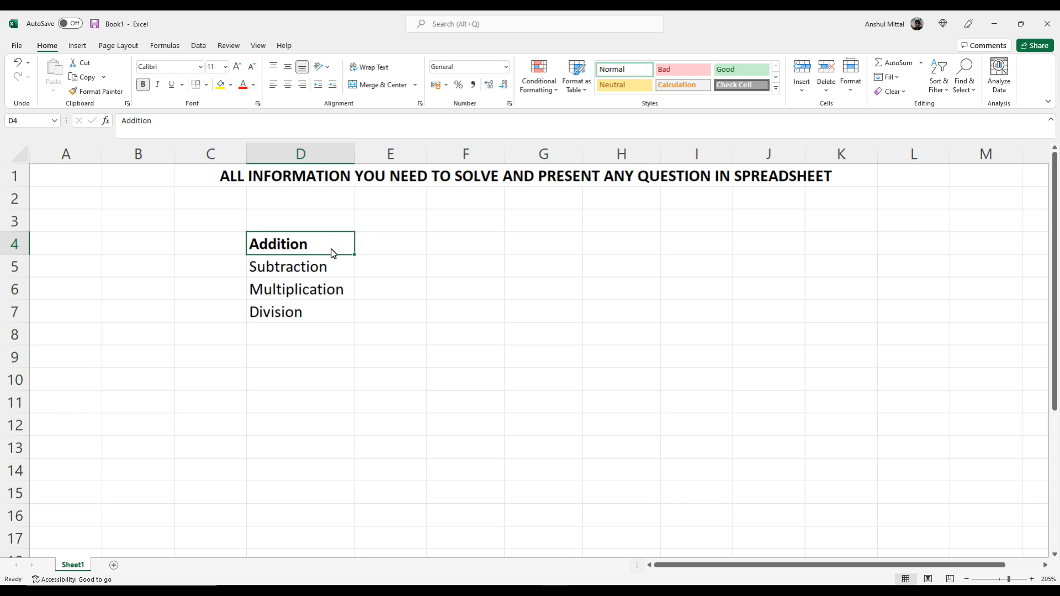
Step: Enter the numbers 4858, 65, 6945 and 2566 in cells G4 to G7
left_click(546, 244)
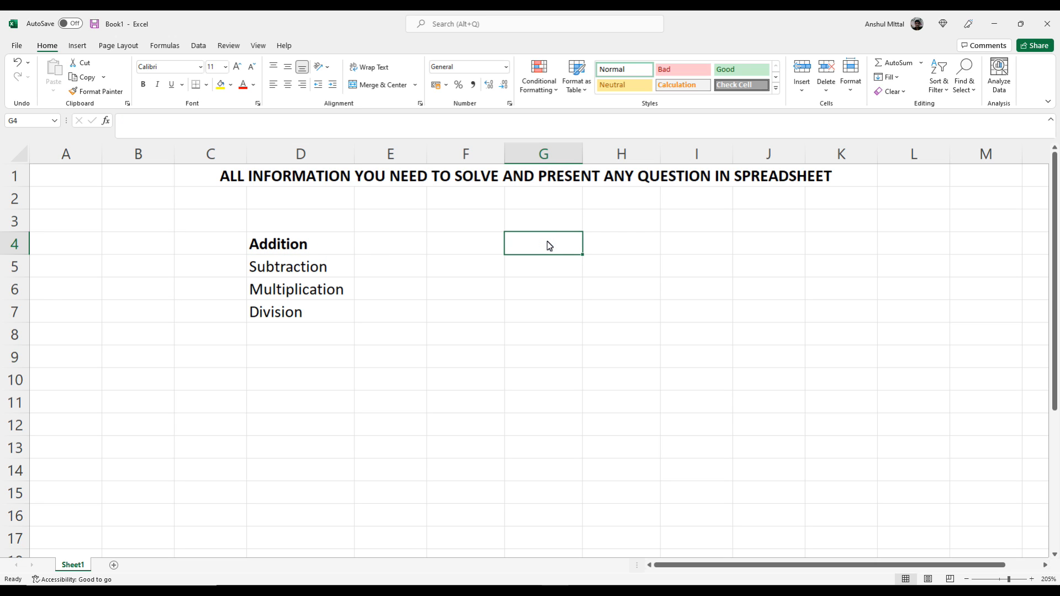
type("4858")
key("Return")
type("65")
key("Return")
type("6945")
key("Return")
type("2566")
key("Return")
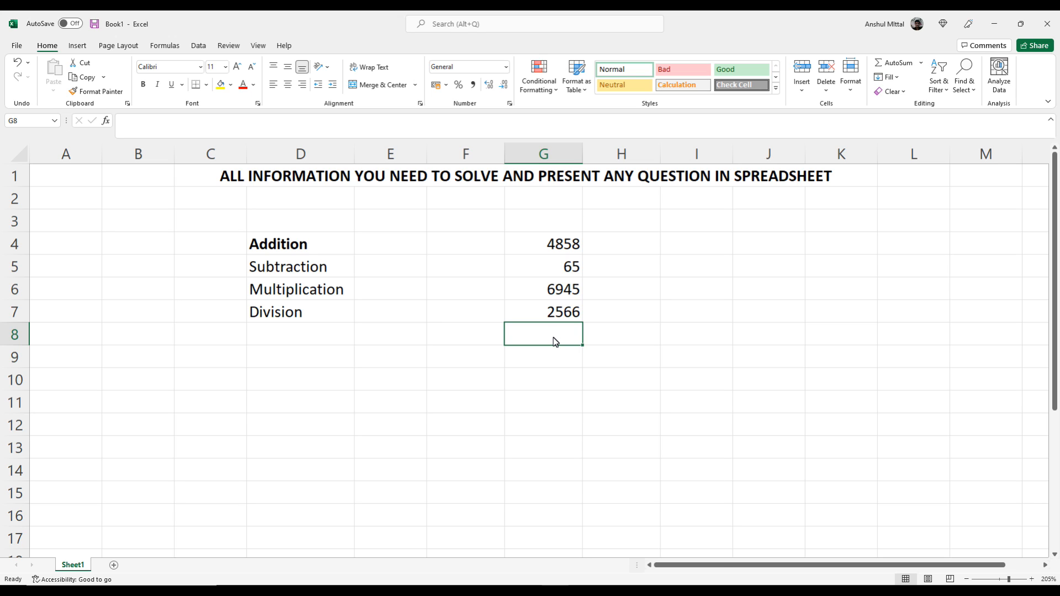
Step: Add up the four numbers in cell G8 with the formula =G4+G5+G6+G7
type("=")
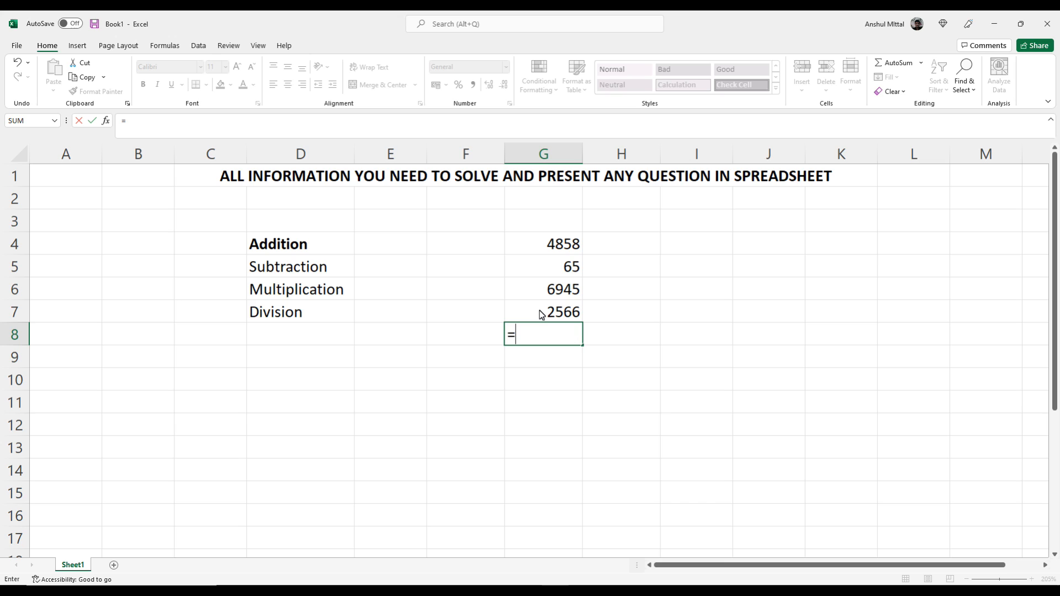
type("G4+")
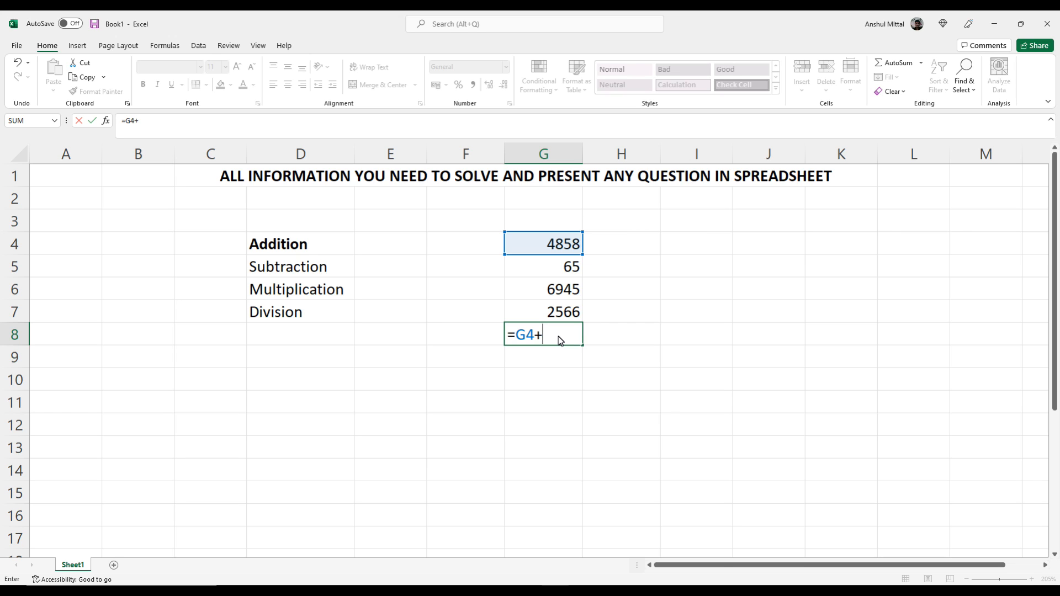
left_click(567, 270)
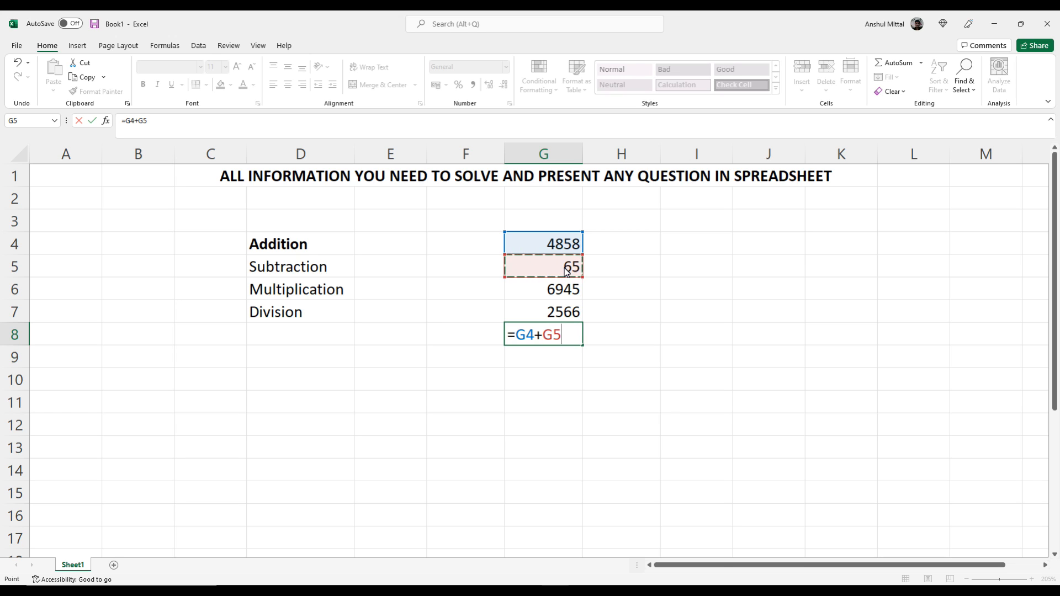
type("+")
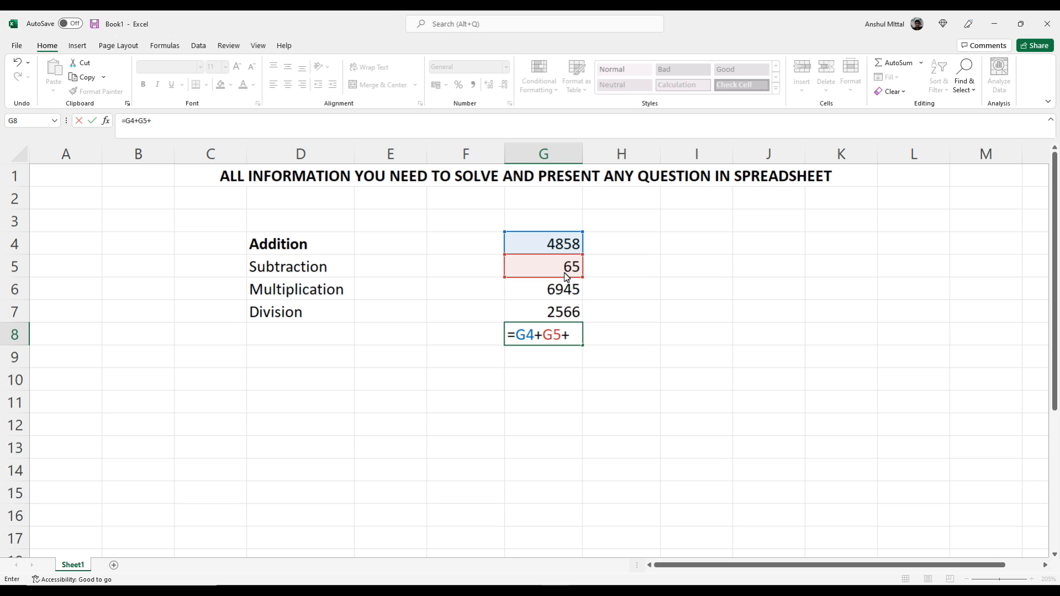
left_click(566, 292)
type("+")
left_click(566, 312)
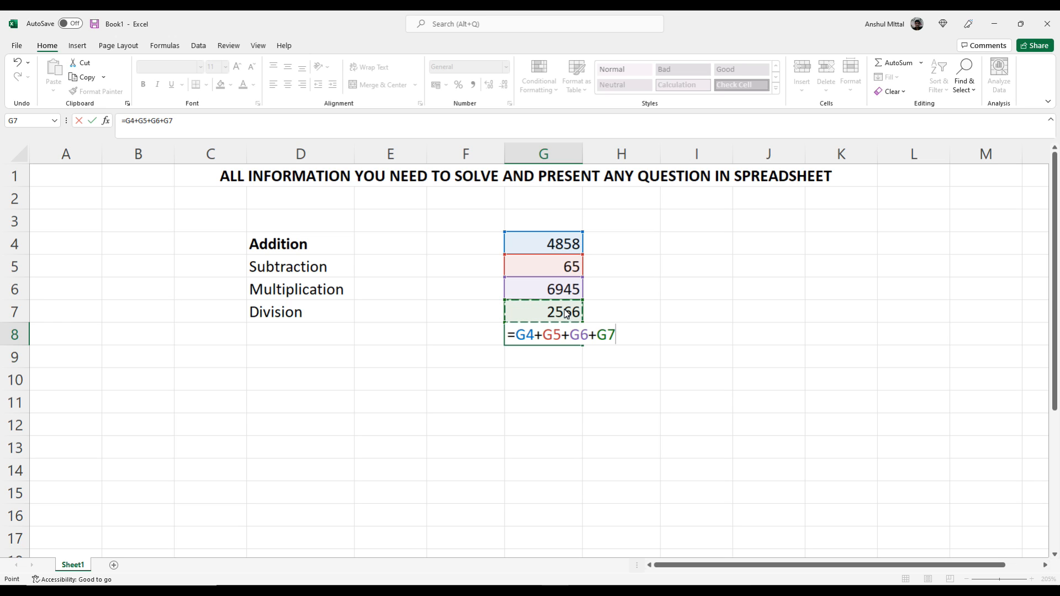
key("Return")
Step: Make the sum in G8 bold and label it TOTAL in cell F8
left_click(572, 343)
key("ctrl+b")
key("Left")
type("TOTAL")
key("Return")
left_click(571, 338)
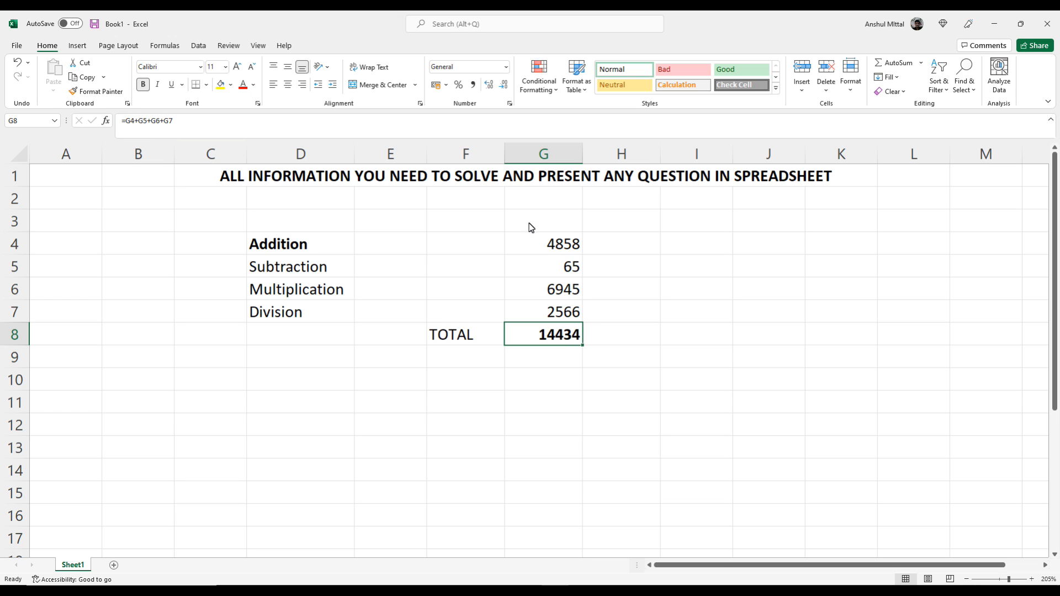
left_click_drag(552, 237, 548, 316)
left_click(552, 377)
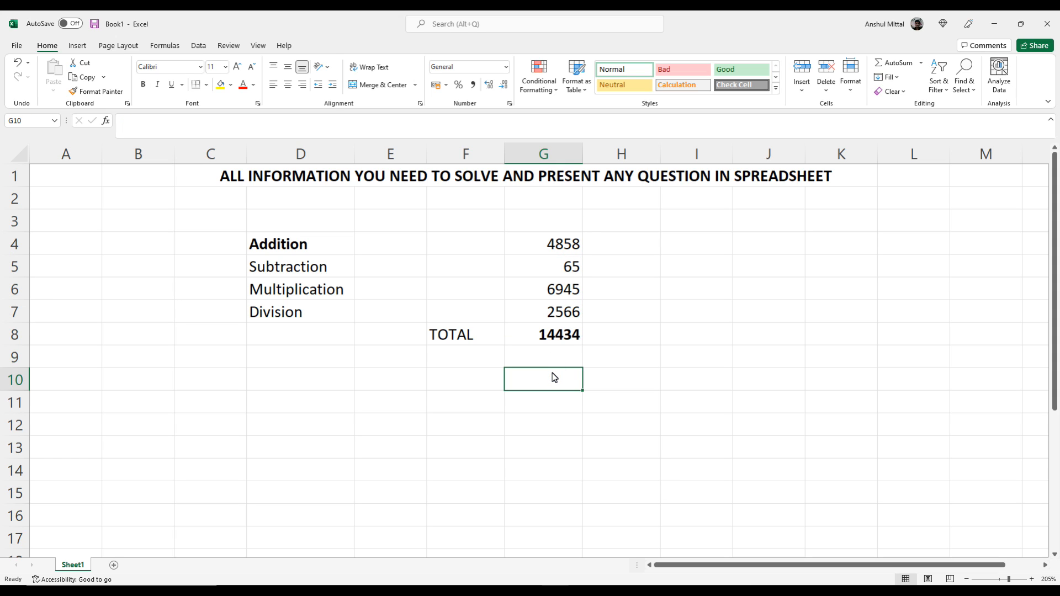
left_click(564, 340)
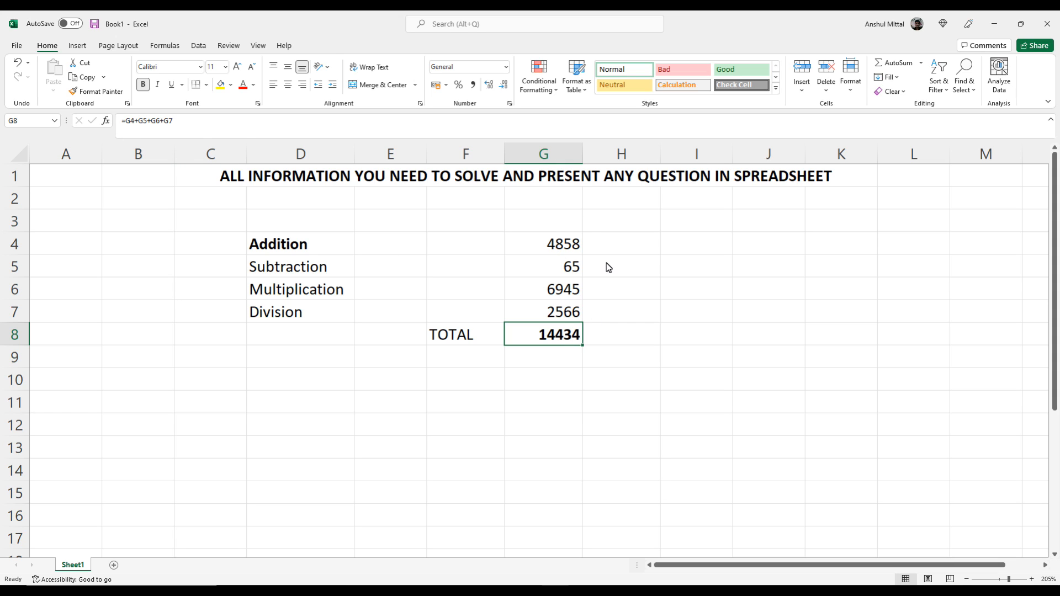
left_click(722, 239)
type("566")
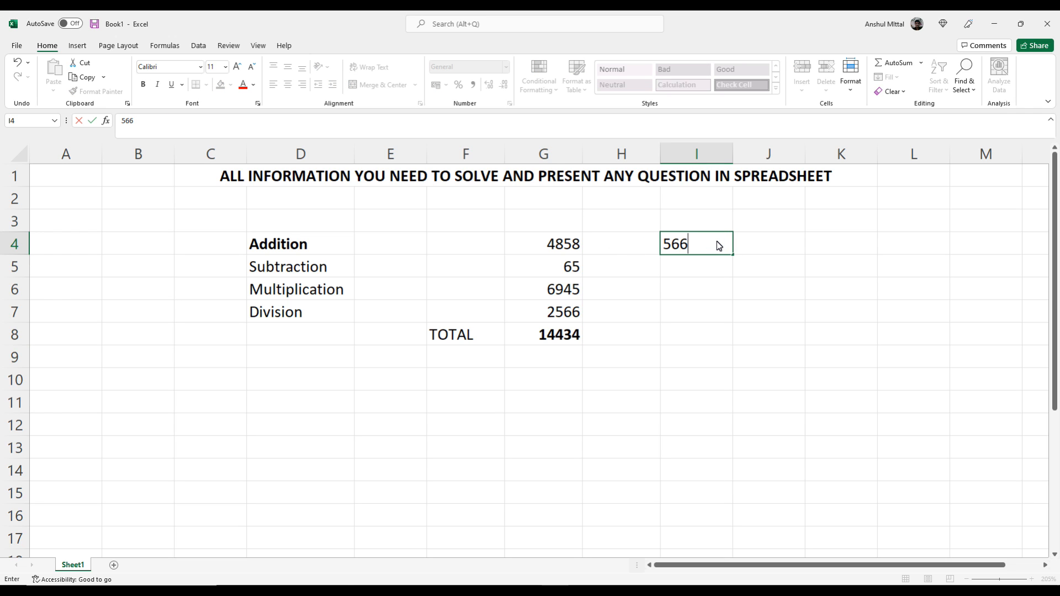
type("+5564+")
key("Return")
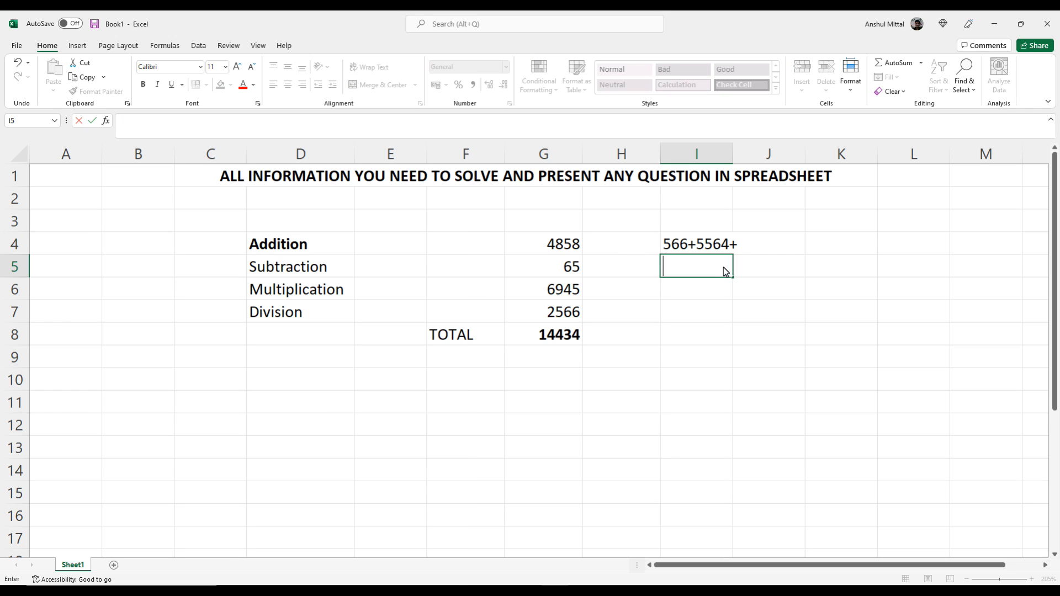
left_click(686, 312)
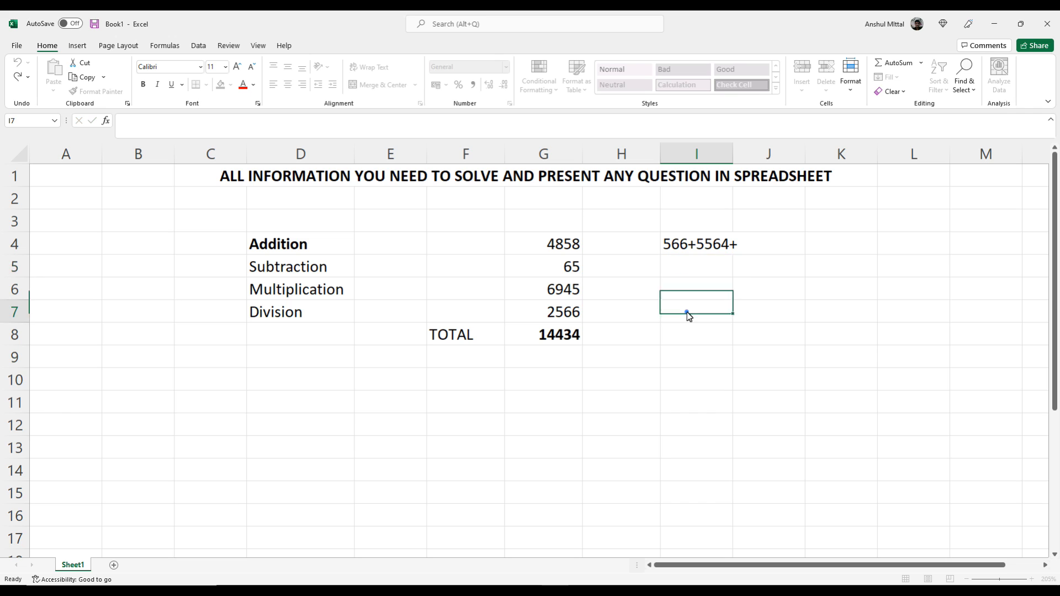
key("Up")
key("Up")
key("Up")
key("Delete")
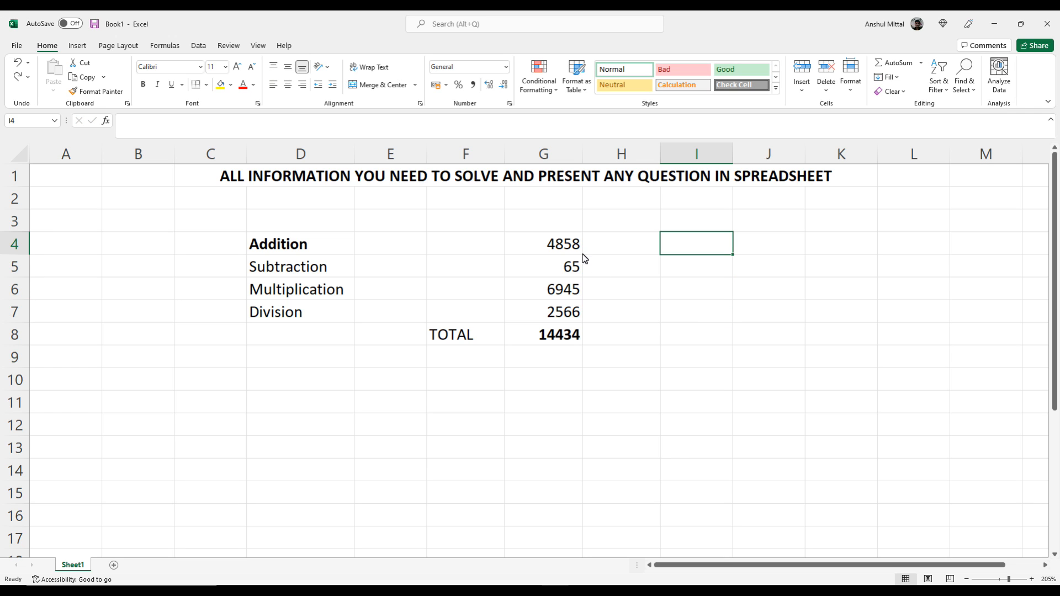
Step: Copy the numbers in G4:G7 and paste them three times one below the other, starting at I4, I8 and I12
left_click_drag(566, 244, 569, 315)
key("ctrl+c")
left_click(710, 250)
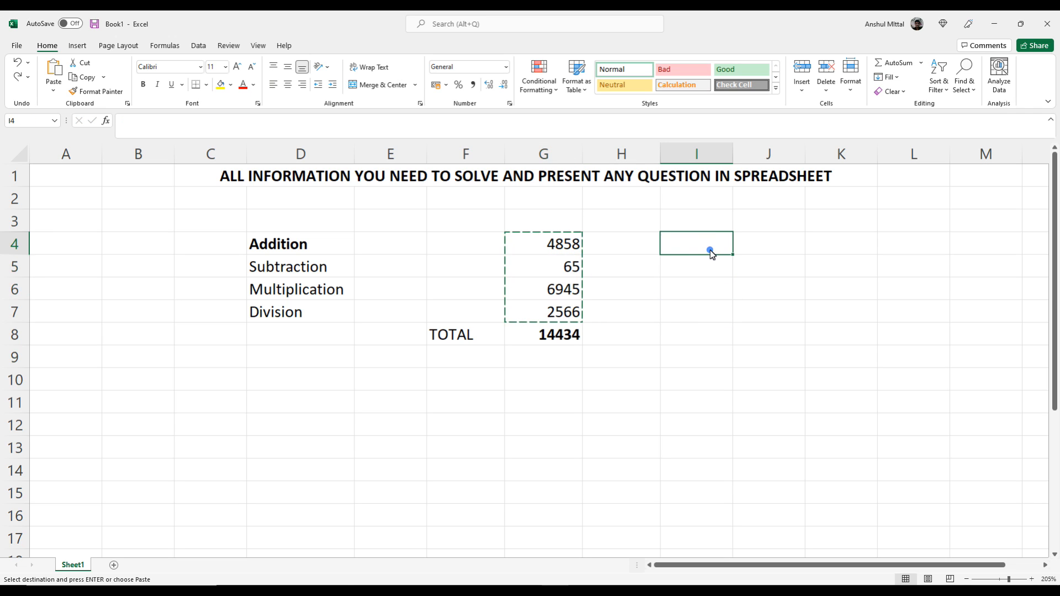
key("ctrl+v")
left_click(711, 336)
key("ctrl+v")
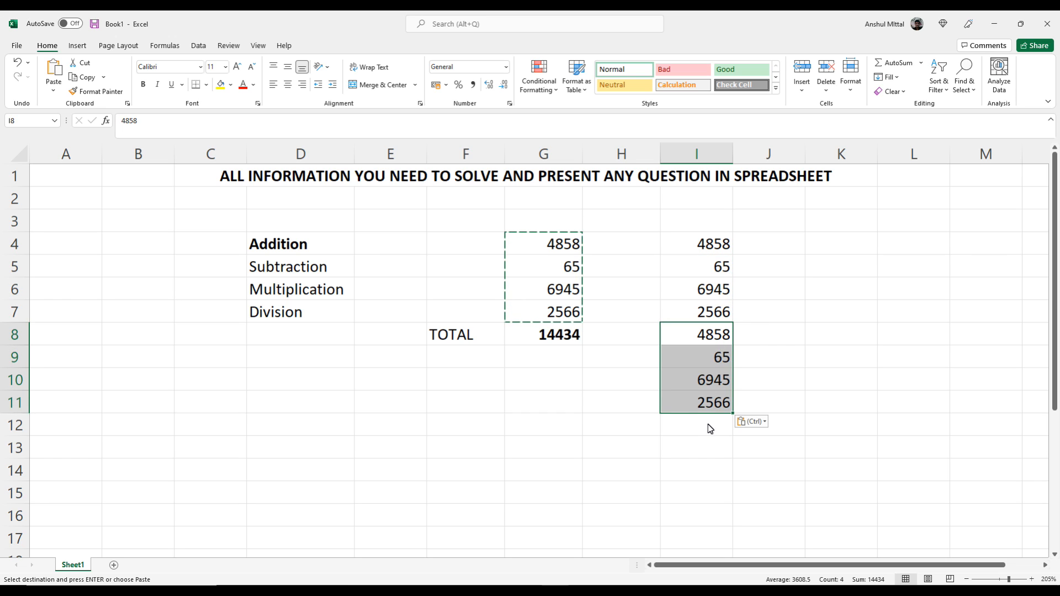
left_click(708, 429)
key("ctrl+v")
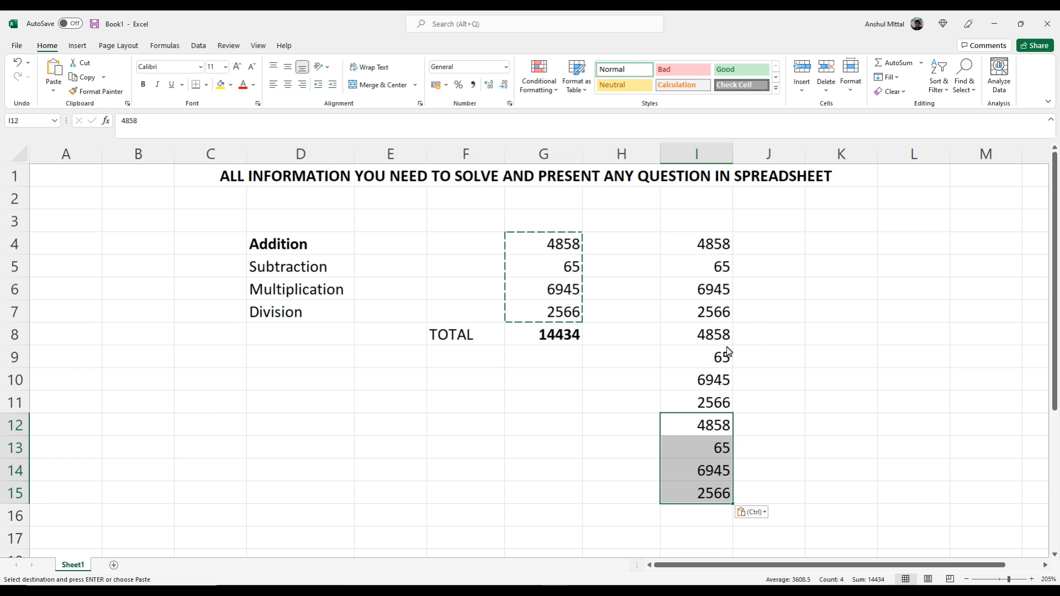
left_click(688, 523)
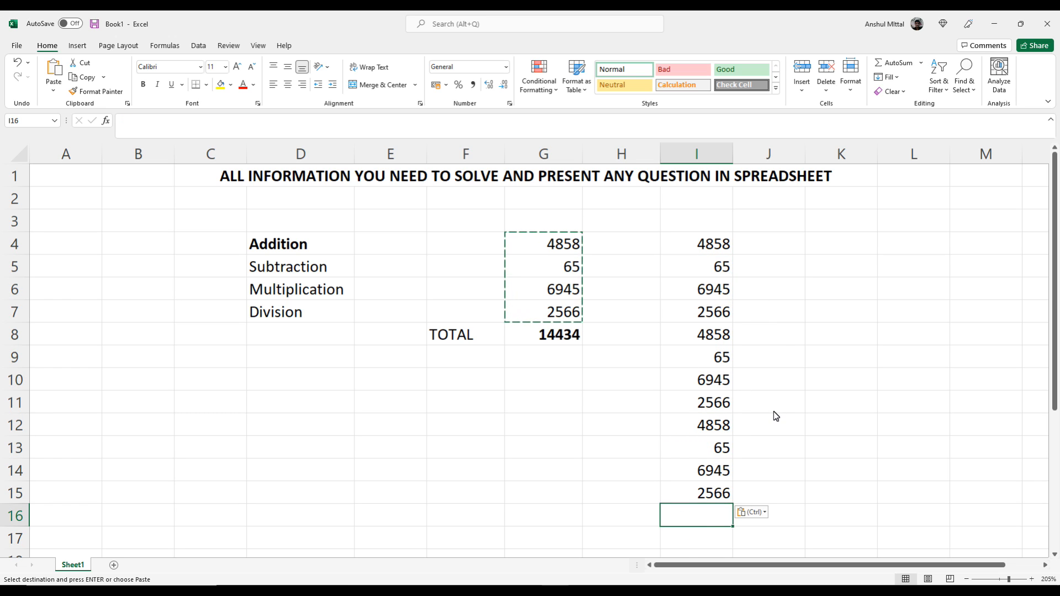
type("=")
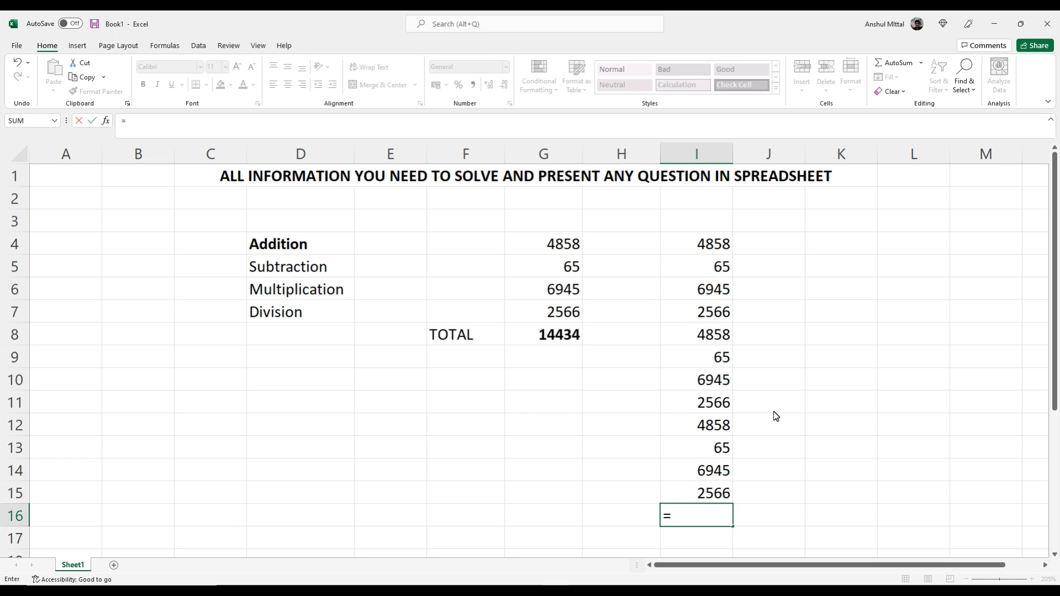
left_click(719, 250)
type("+")
left_click(721, 268)
type("+")
left_click(718, 294)
type("+")
left_click(717, 310)
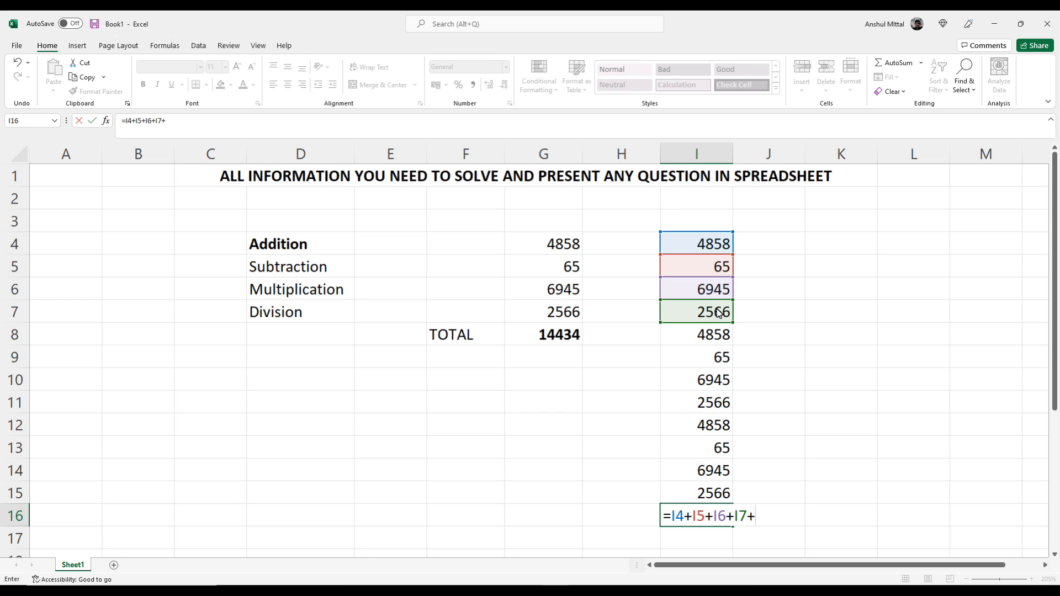
key("Escape")
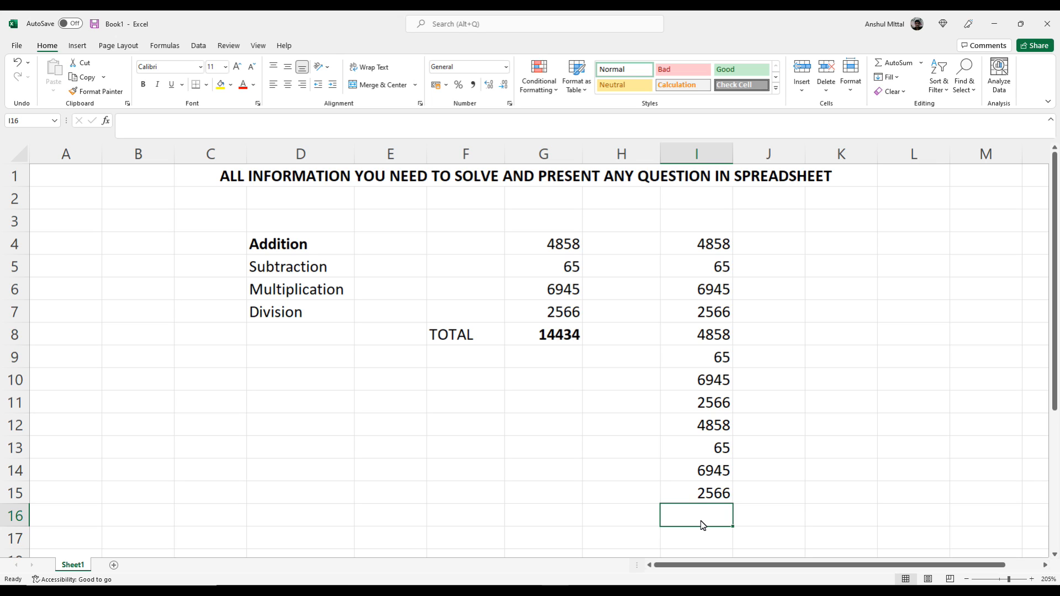
Step: Add up the whole number list I4:I15 in cell I16 with the formula =SUM(I4:I15)
type("=")
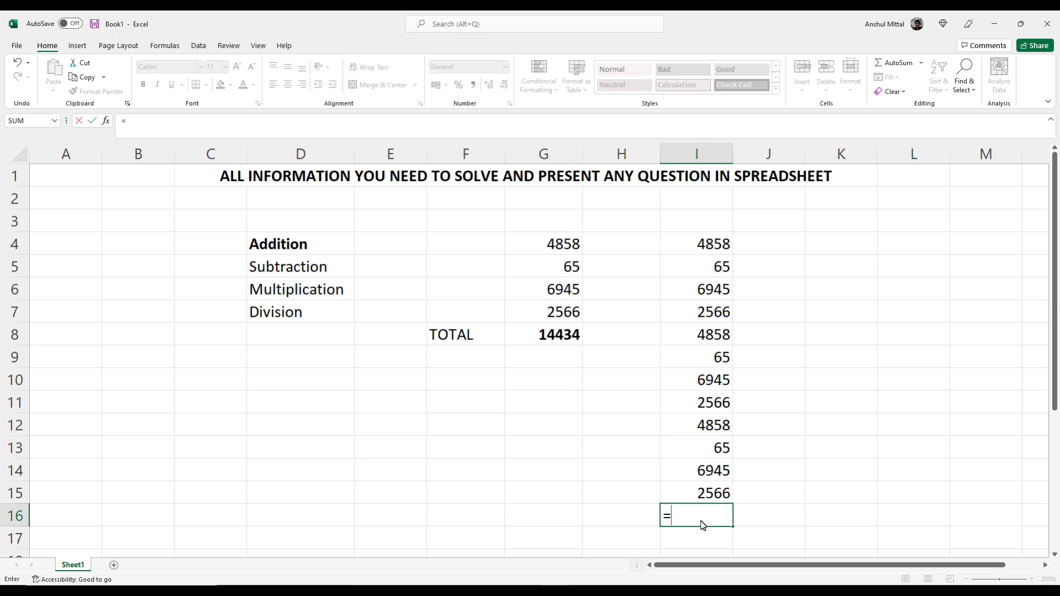
type("su")
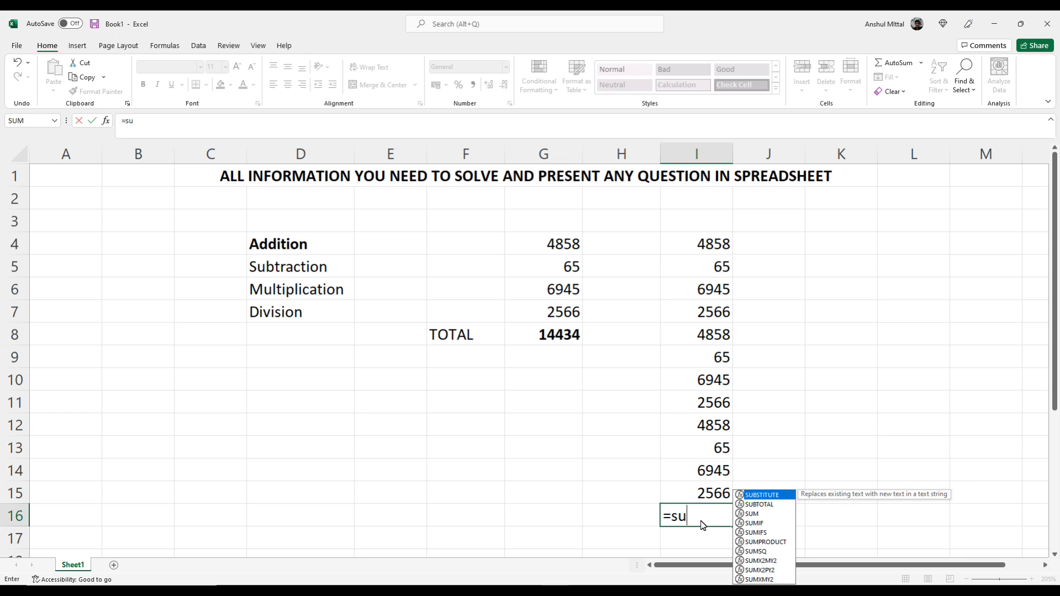
type("m")
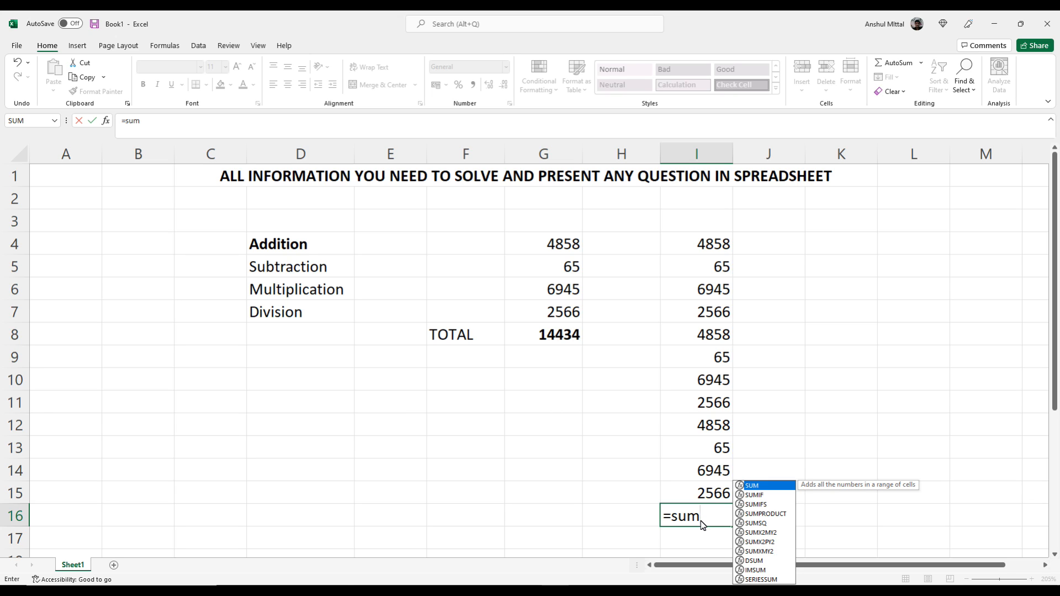
type("(")
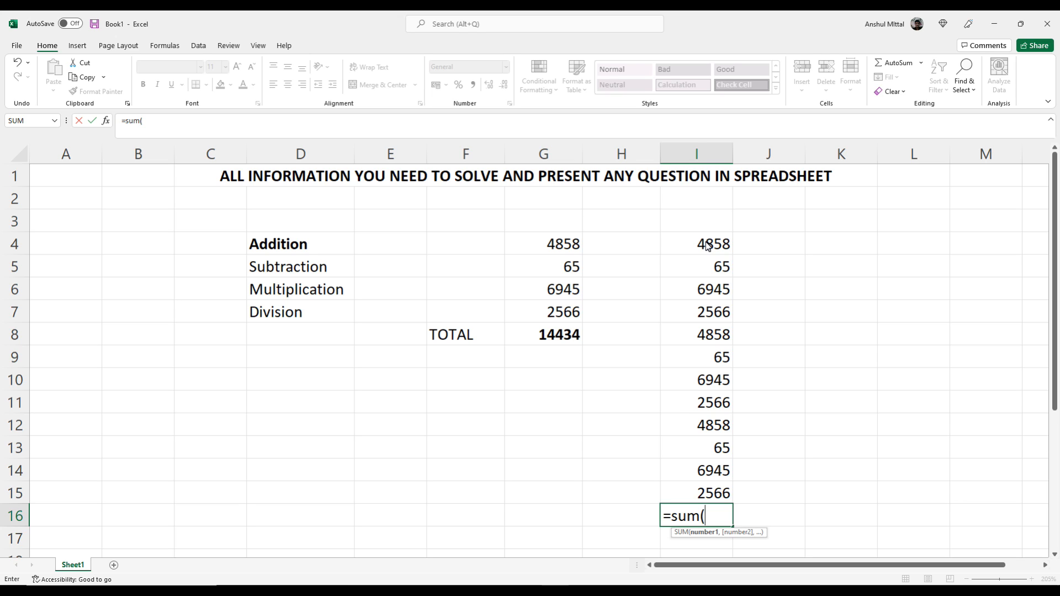
left_click_drag(707, 244, 718, 495)
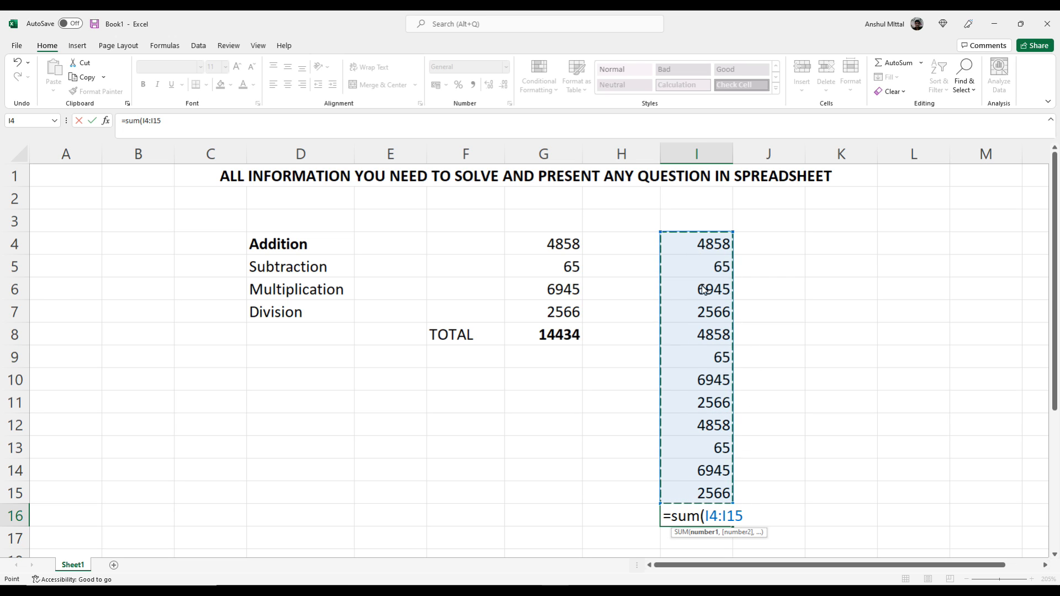
type(")")
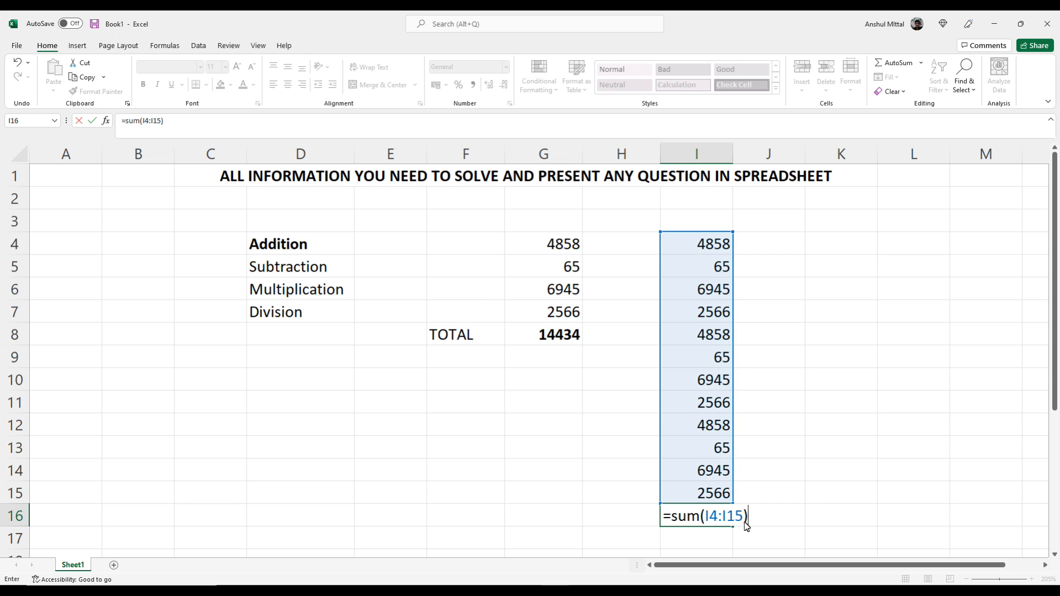
key("Return")
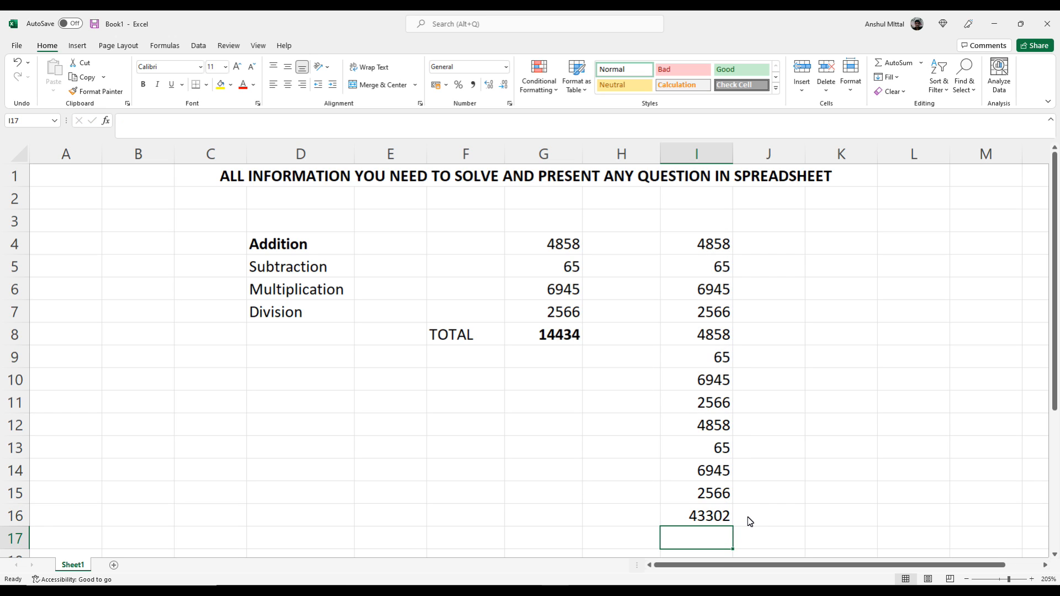
Step: Make the sum in I16 bold and label it TOTAL in cell H16
left_click(700, 515)
key("ctrl+b")
left_click(633, 516)
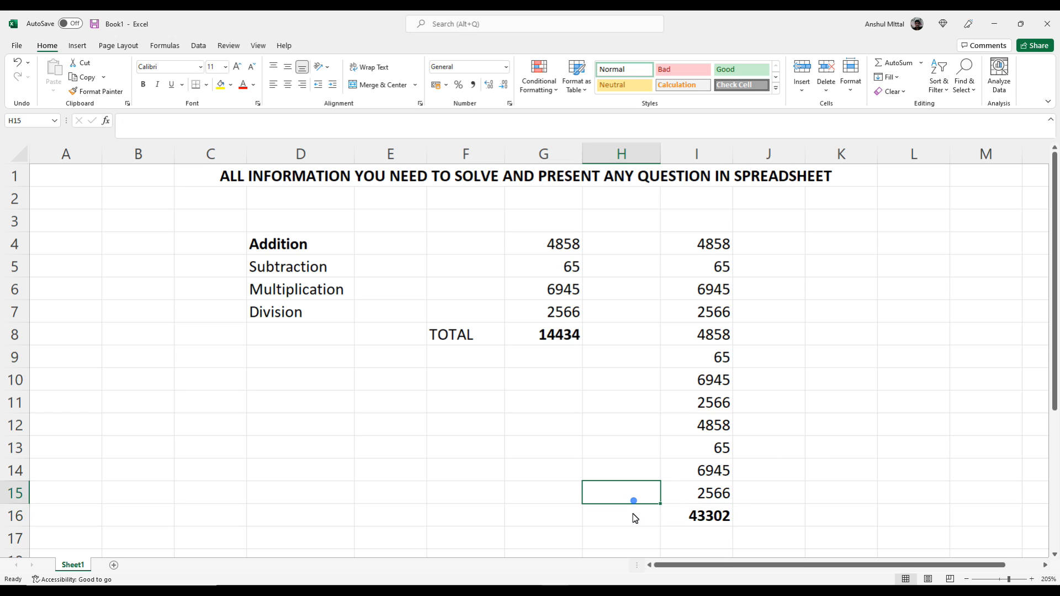
type("TOTAL")
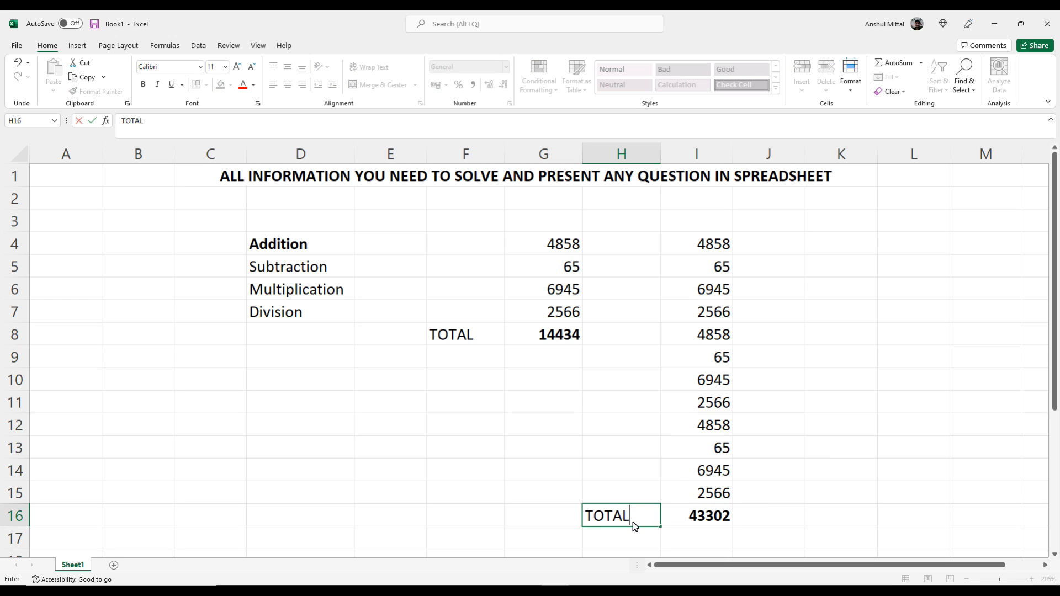
key("Return")
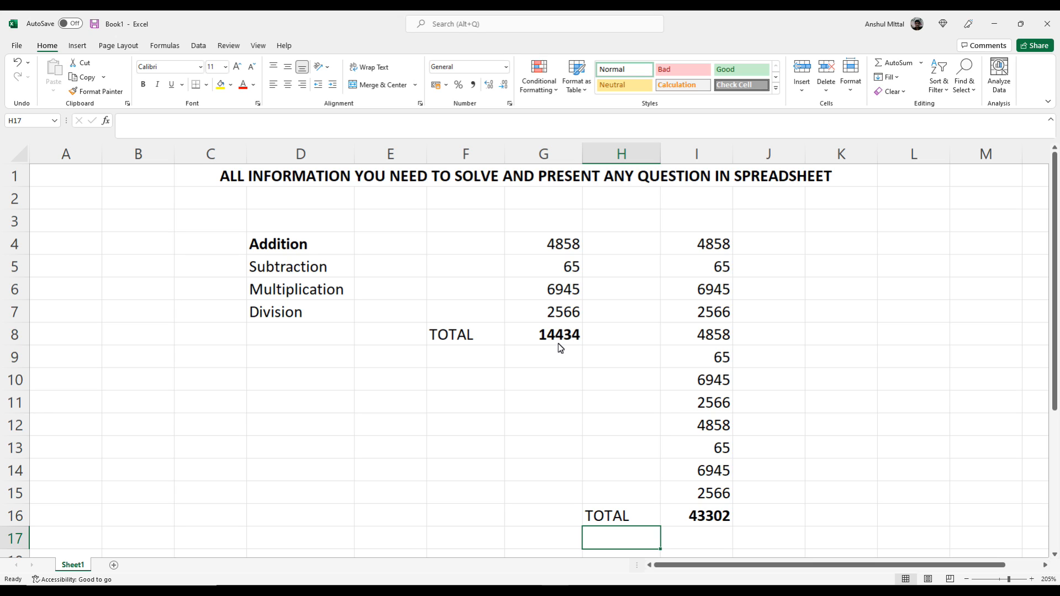
Step: Change the number in cell G5 to 650 and the number in cell I5 to 6500
left_click(573, 272)
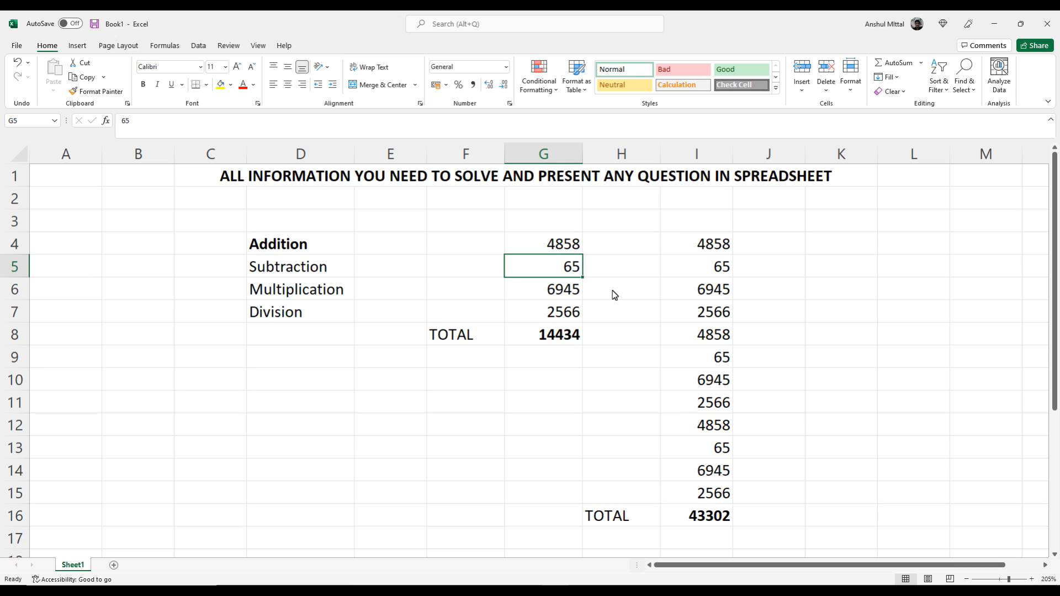
type("650")
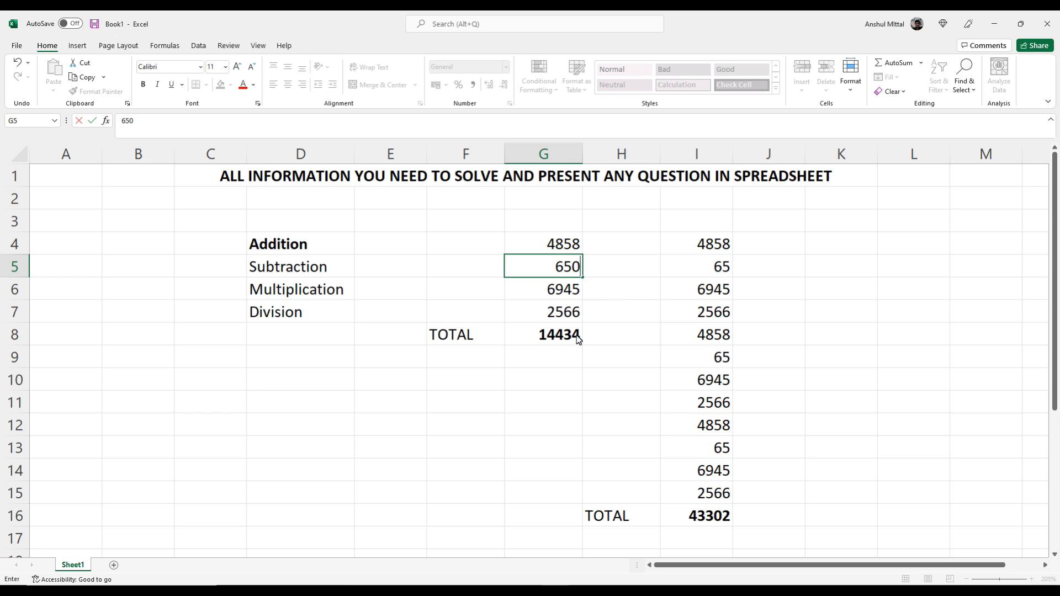
key("Return")
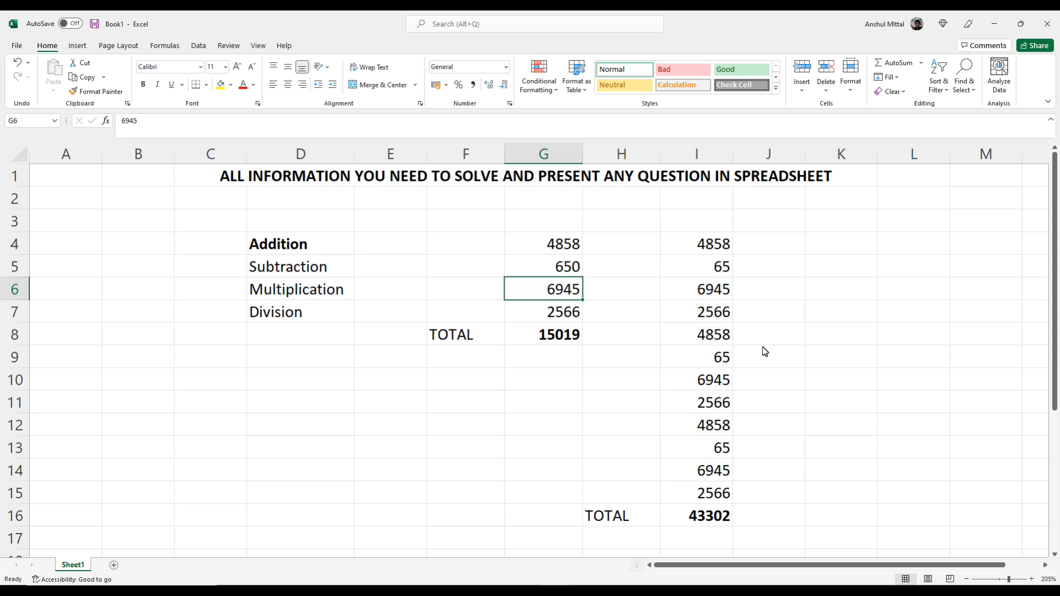
left_click(716, 270)
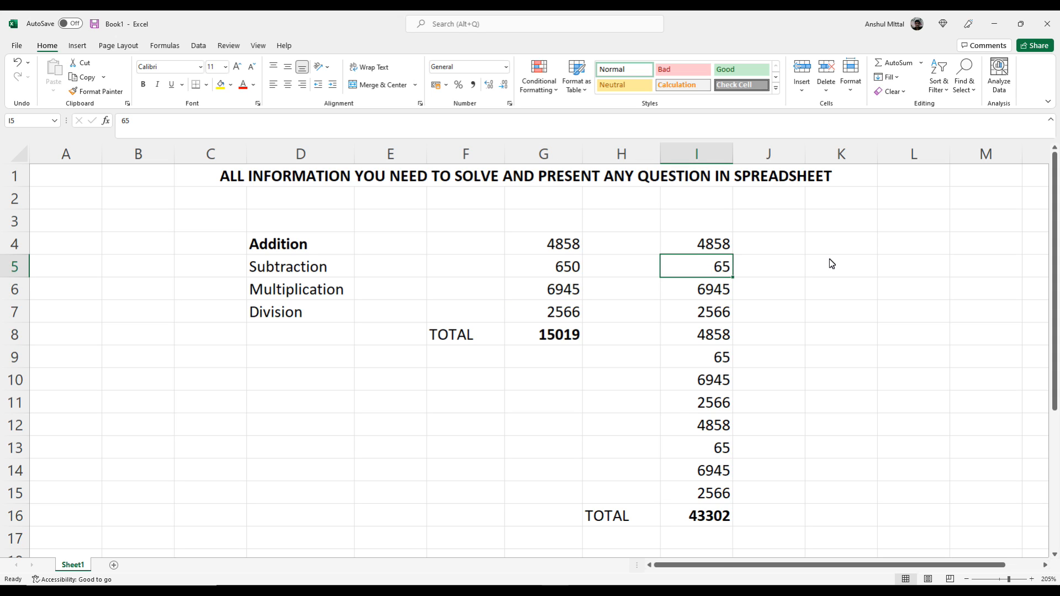
type("6500")
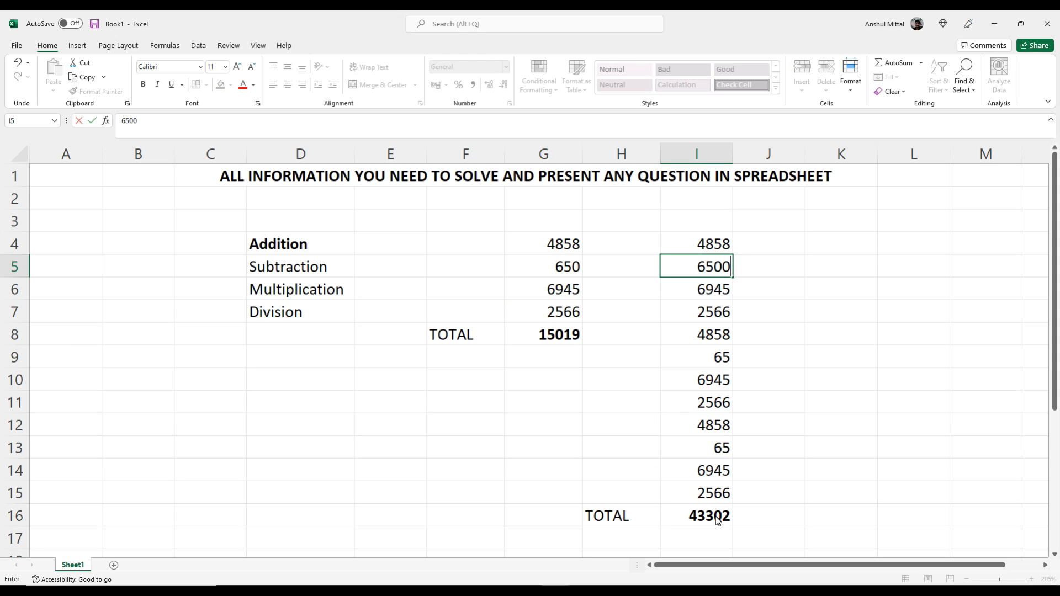
key("Return")
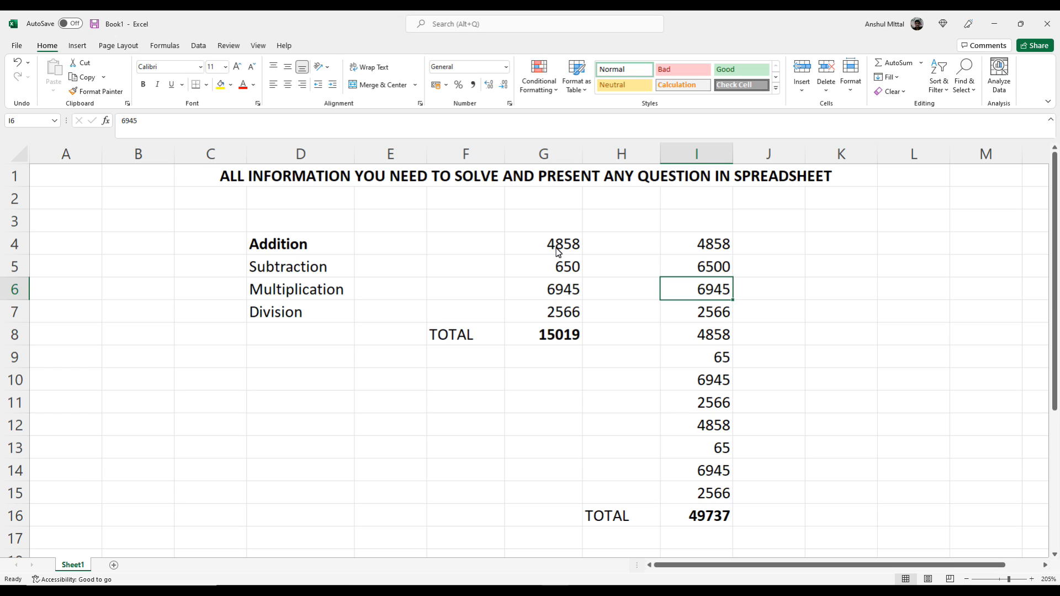
Step: Examine the formulas behind the two totals in cells G8 and I16
left_click(574, 333)
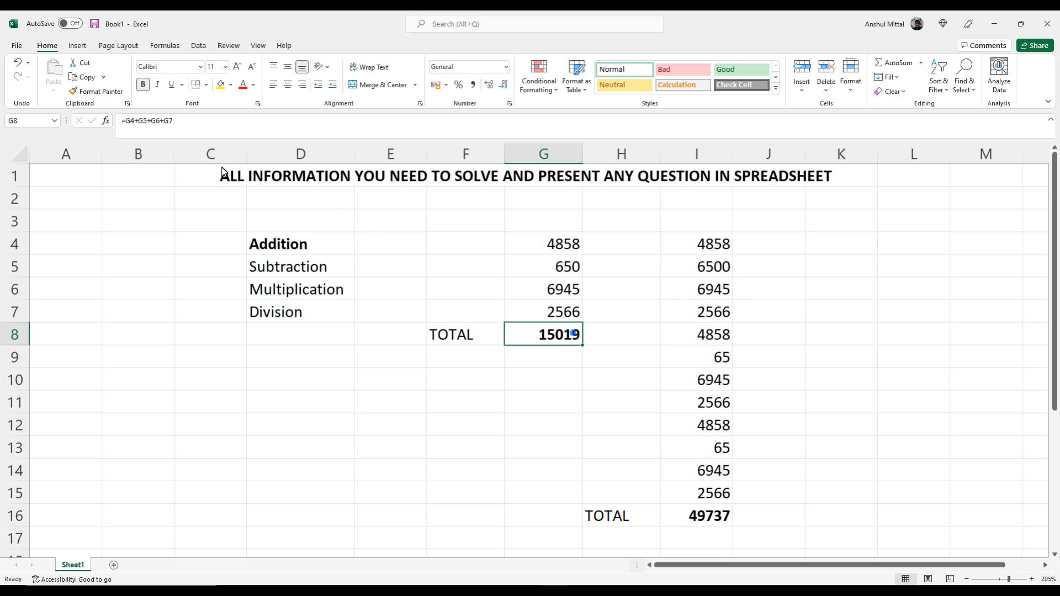
left_click_drag(188, 121, 120, 121)
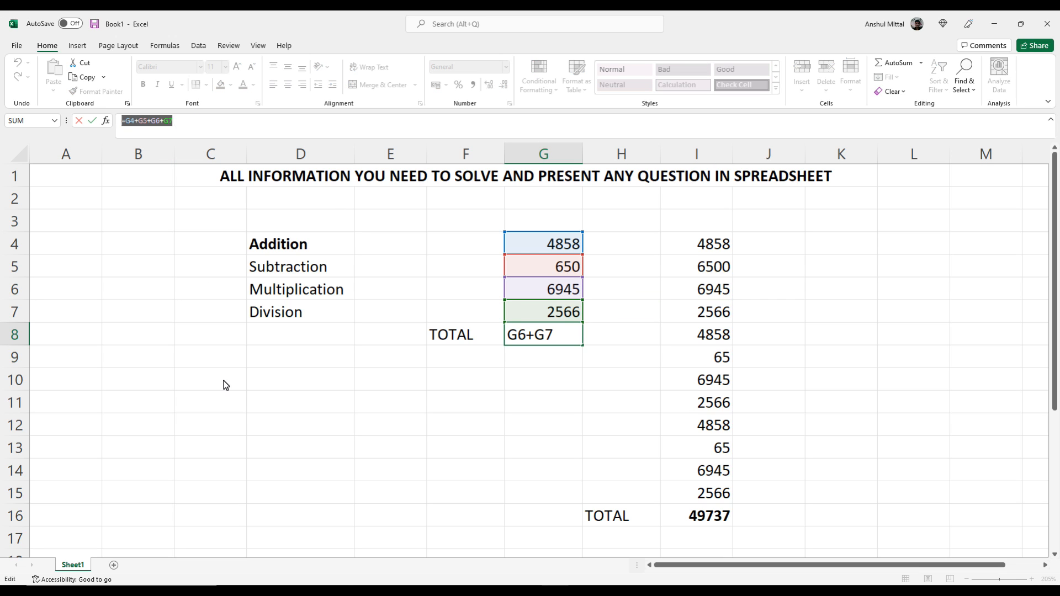
type("=")
left_click(227, 422)
key("Escape")
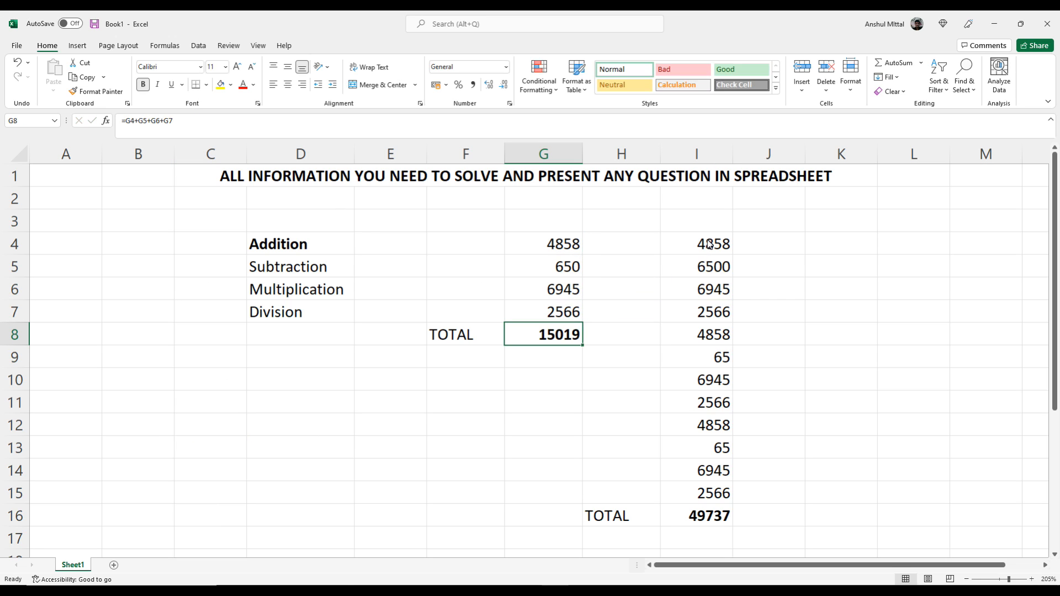
left_click(720, 516)
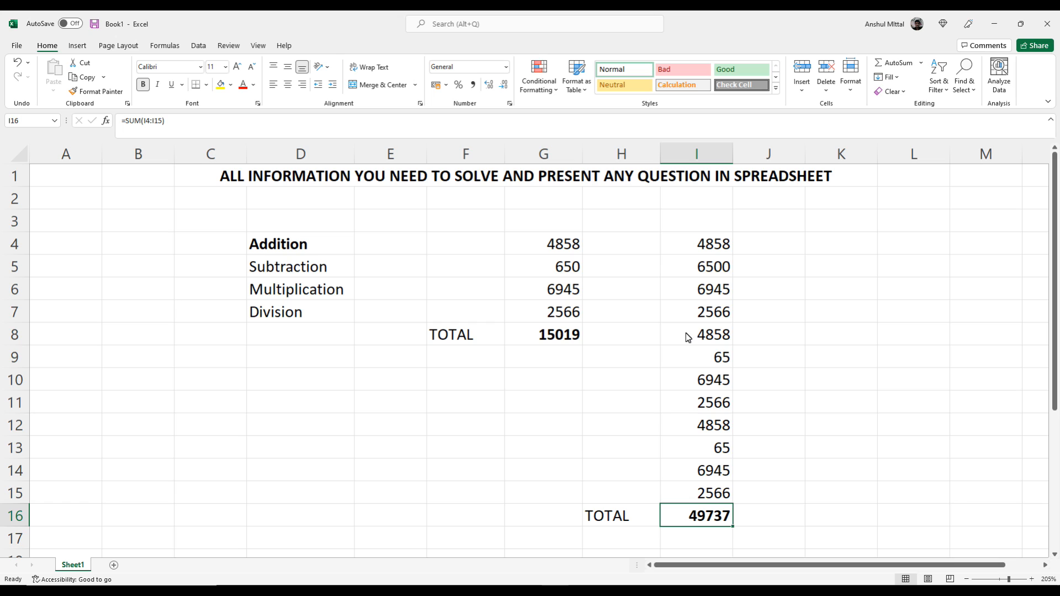
Step: Re-enter the total formula in G8 with an extra trailing plus sign, as =G4+G5+G6+G7+
left_click(570, 341)
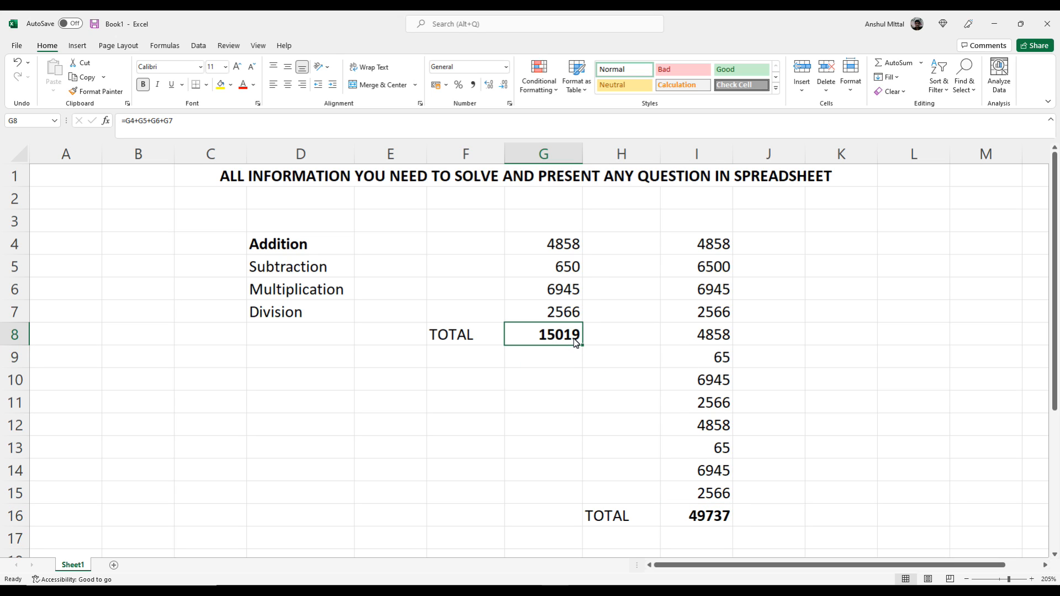
type("=")
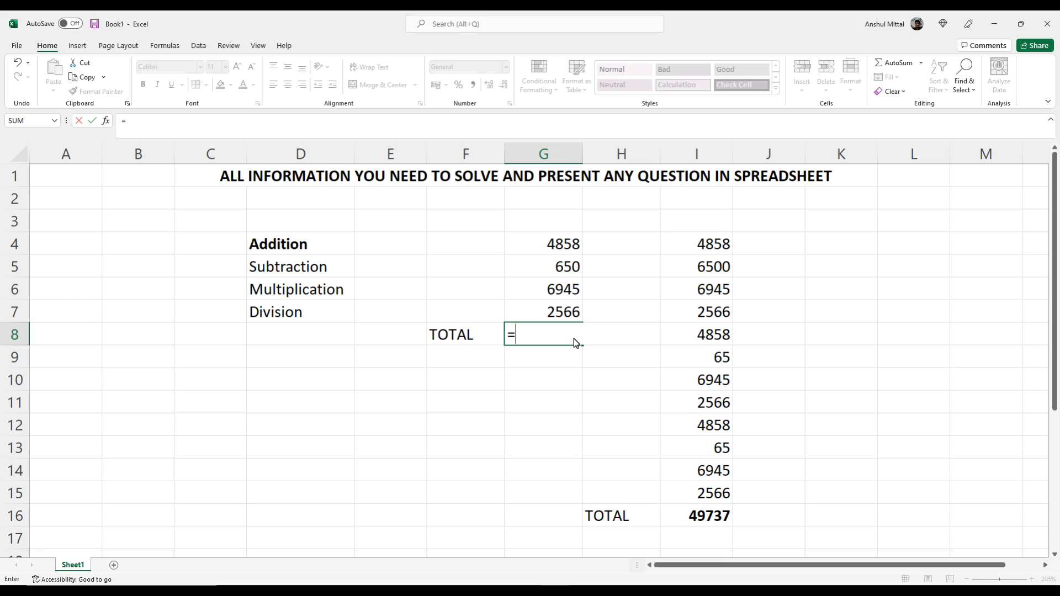
left_click(567, 247)
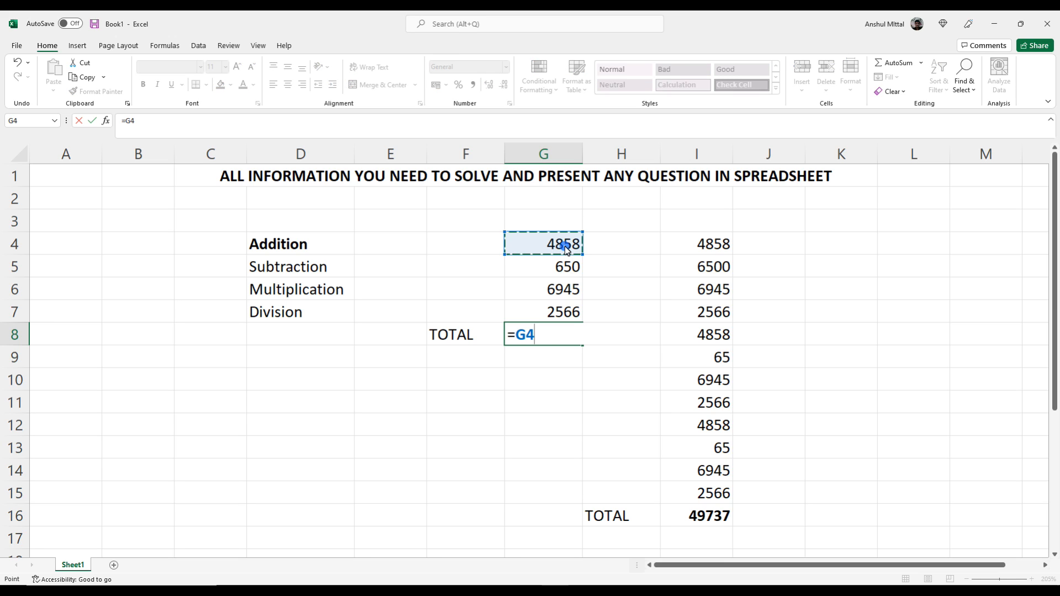
type("+")
left_click(567, 270)
type("+")
left_click(567, 289)
type("+")
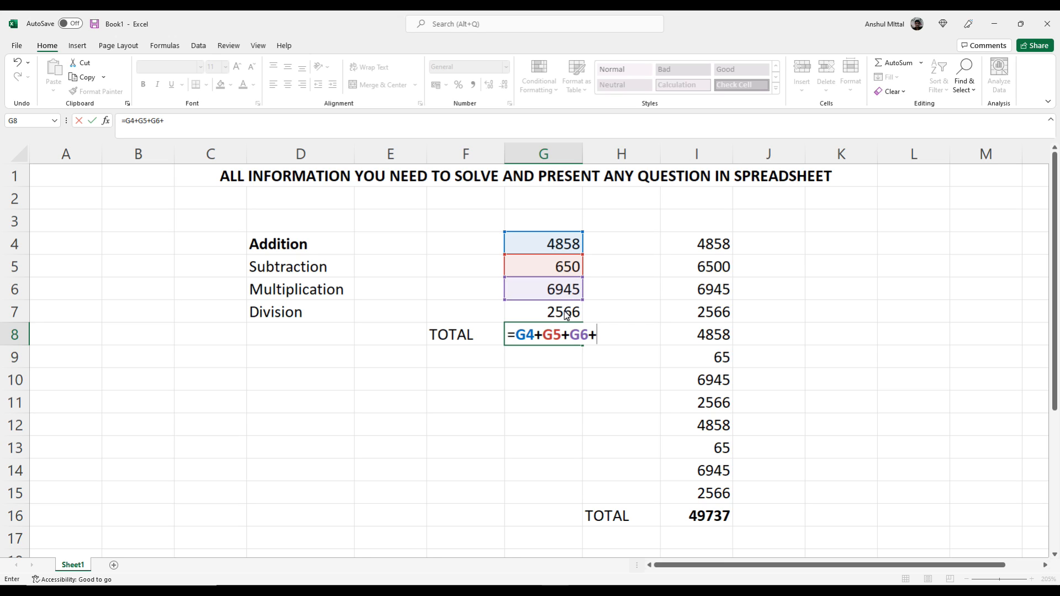
left_click(564, 312)
type("+")
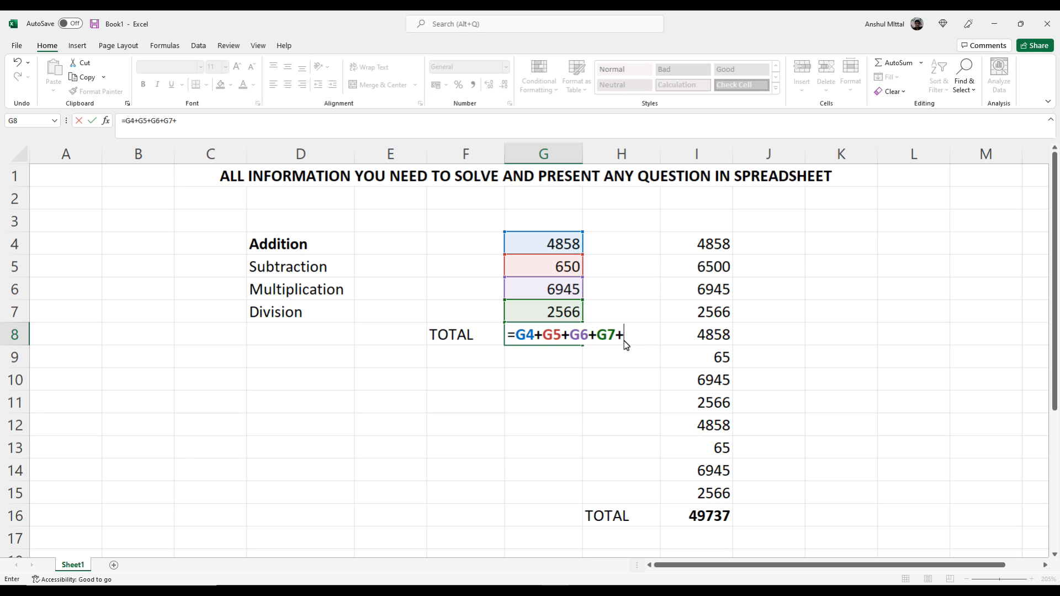
Step: Reject the suggested formula correction, remove the trailing plus sign by hand and finish G8 as =G4+G5+G6+G7
key("Return")
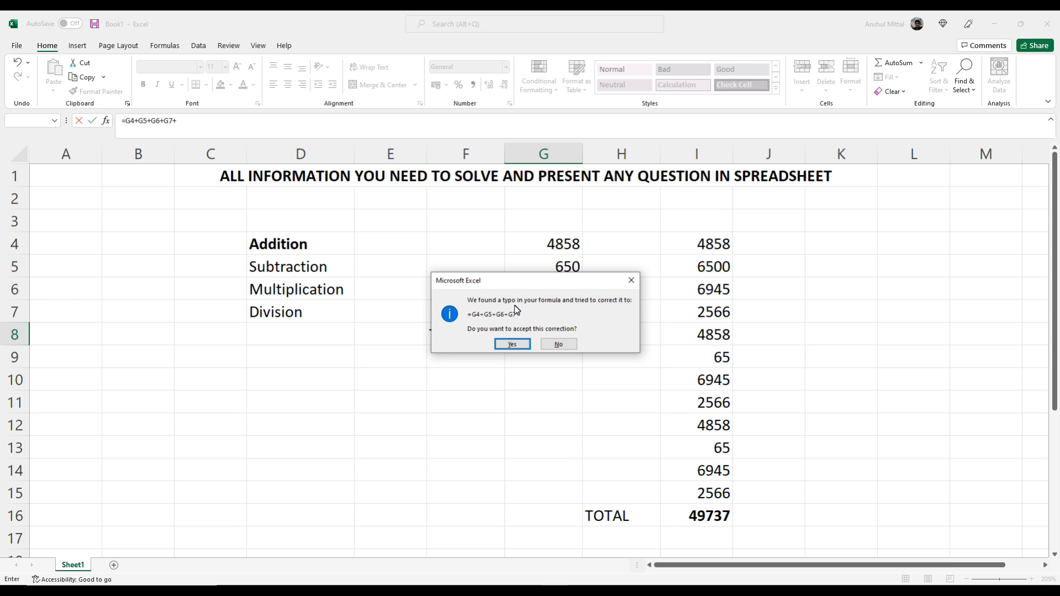
left_click(561, 343)
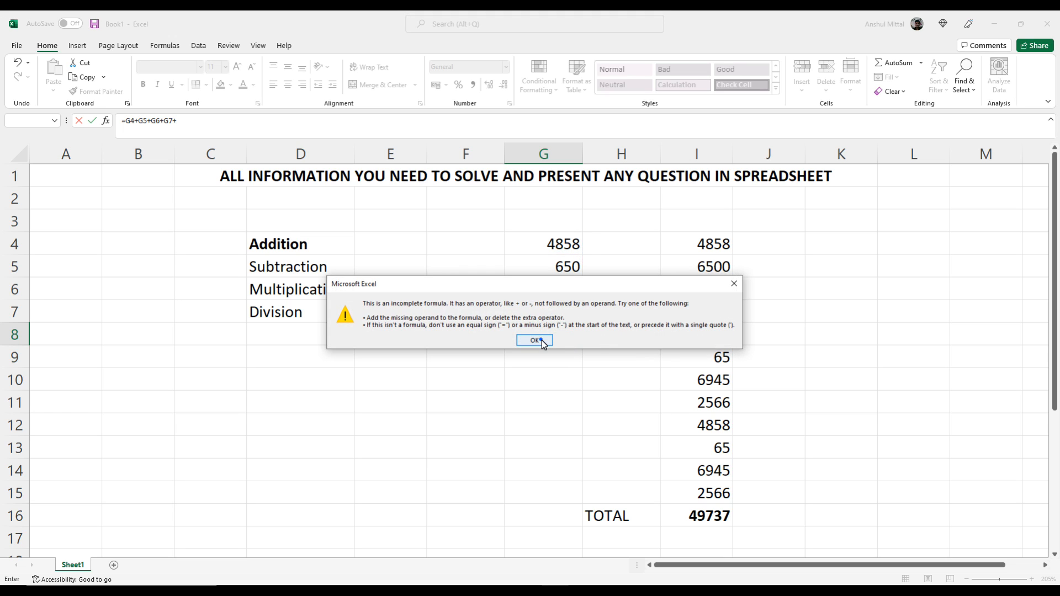
left_click(538, 340)
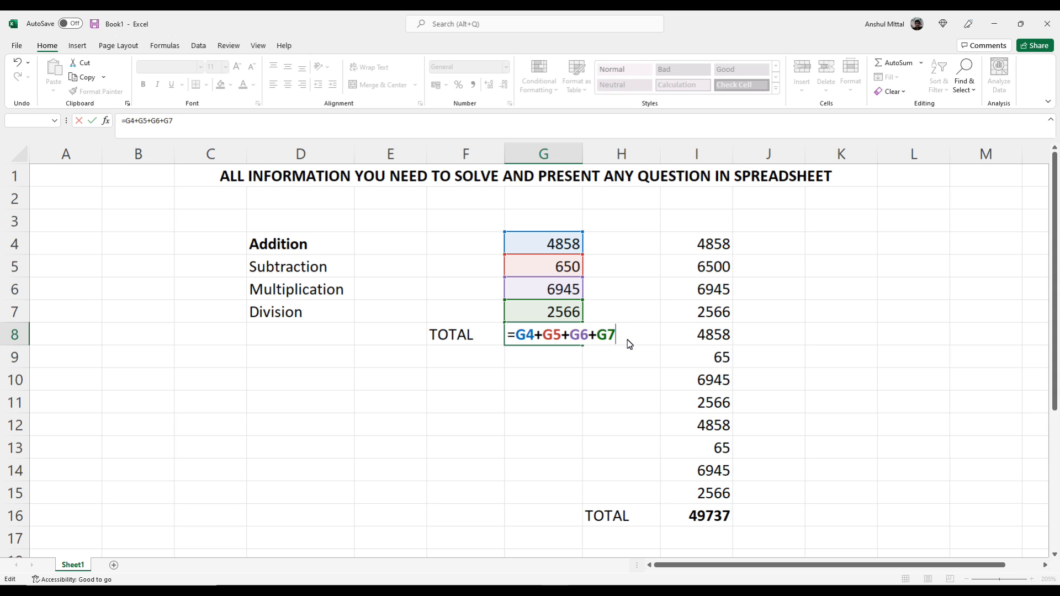
key("Return")
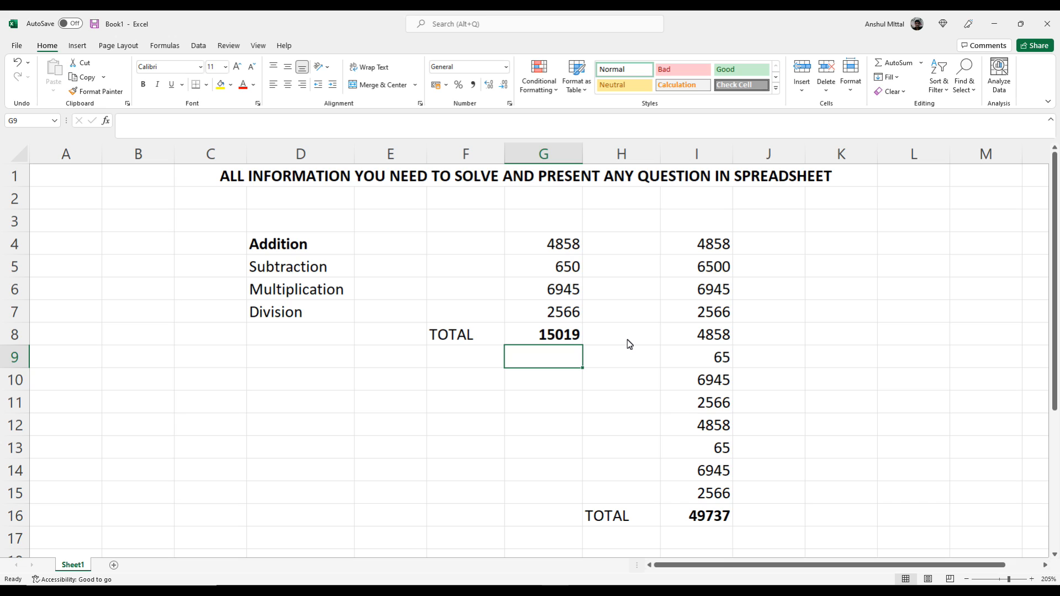
Step: Clear the second number list in column I together with its TOTAL label and sum
left_click_drag(652, 246, 752, 521)
key("Delete")
Step: Remove the bold formatting from Addition in D4 and make Subtraction in D5 bold
key("Left")
key("Left")
key("Left")
key("Left")
key("Left")
key("Down")
key("Right")
key("Up")
key("ctrl+b")
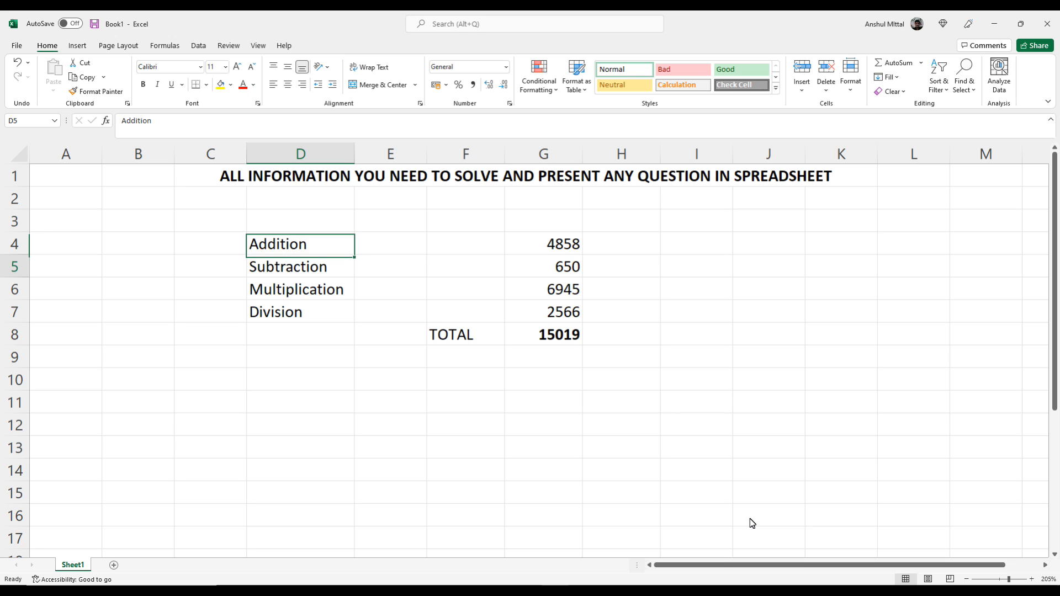
key("Down")
key("ctrl+b")
Step: Clear the total formula from G8
key("Right")
key("Right")
key("Right")
key("Right")
key("Up")
key("Left")
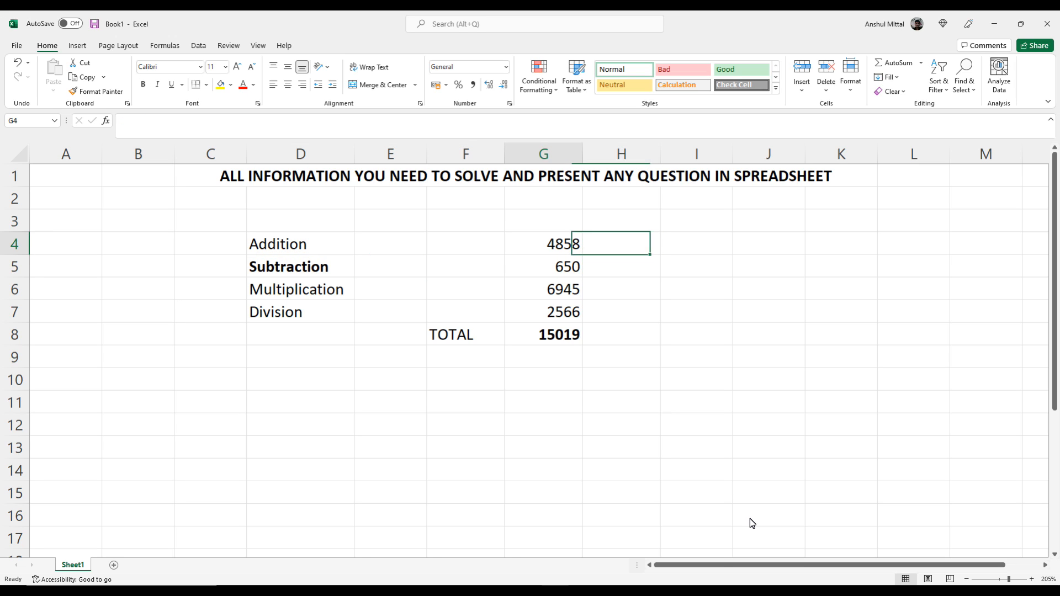
key("Down")
key("Down")
key("Down")
key("Down")
key("Delete")
key("Down")
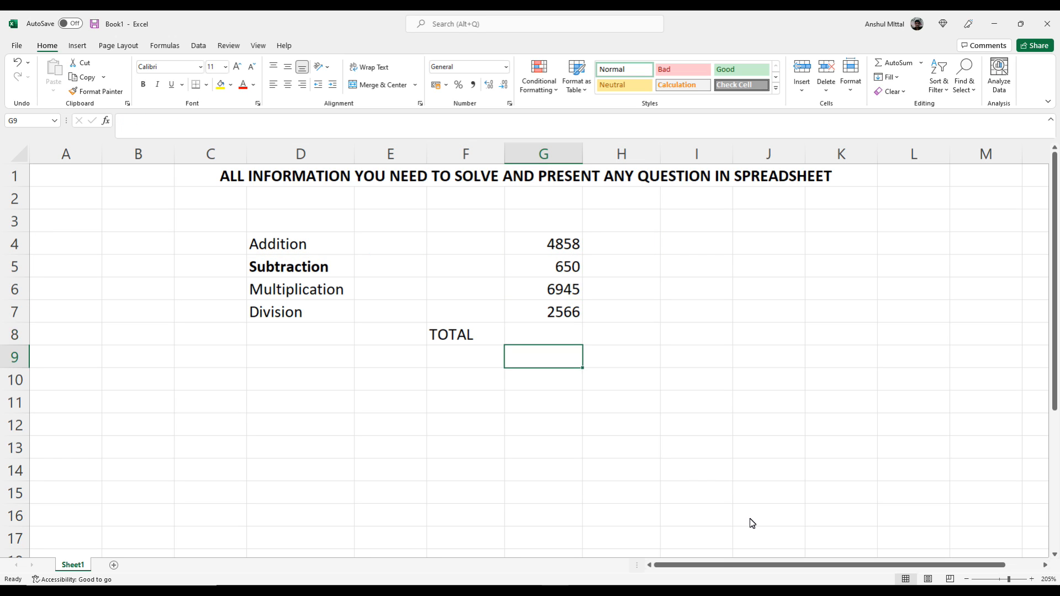
Step: Examine the numbers to add in G4:G6 and the number to subtract in G7
key("Up")
key("Up")
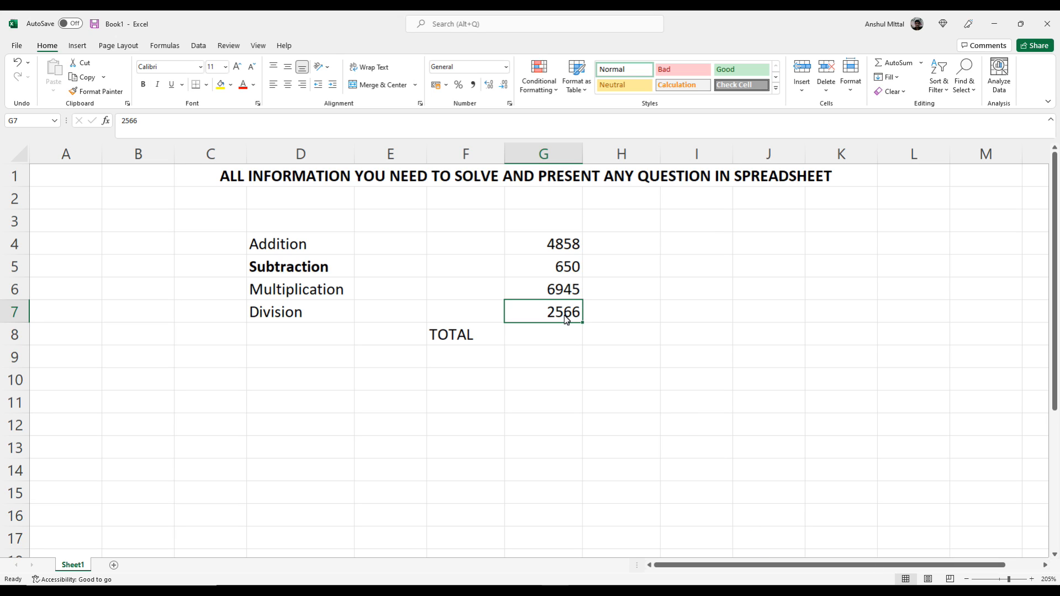
left_click(484, 314)
left_click(564, 244)
left_click(563, 267)
left_click_drag(563, 244, 572, 291)
left_click(568, 244)
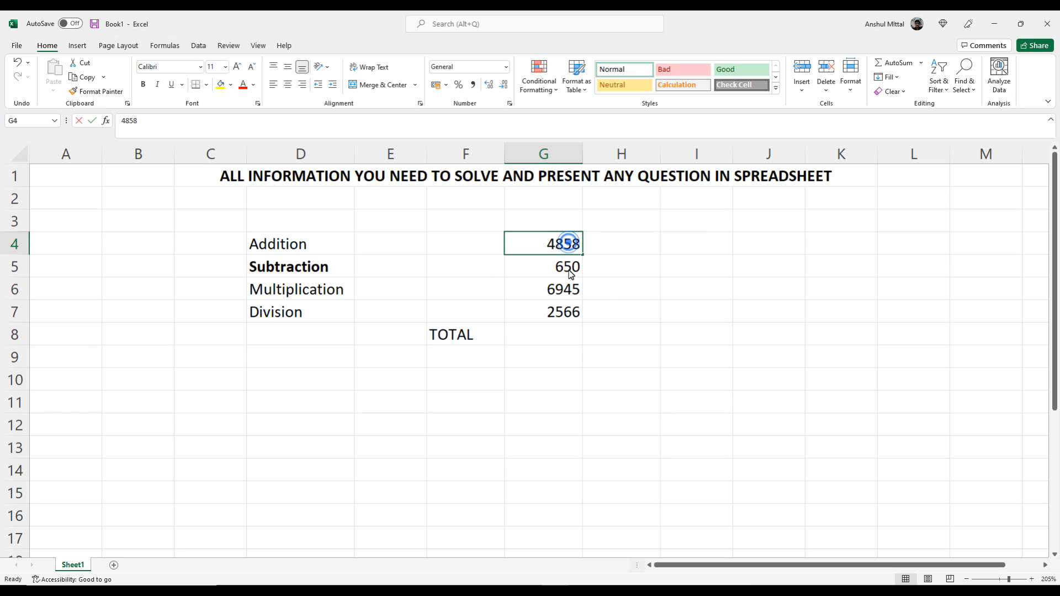
left_click(622, 298)
left_click_drag(560, 247, 564, 290)
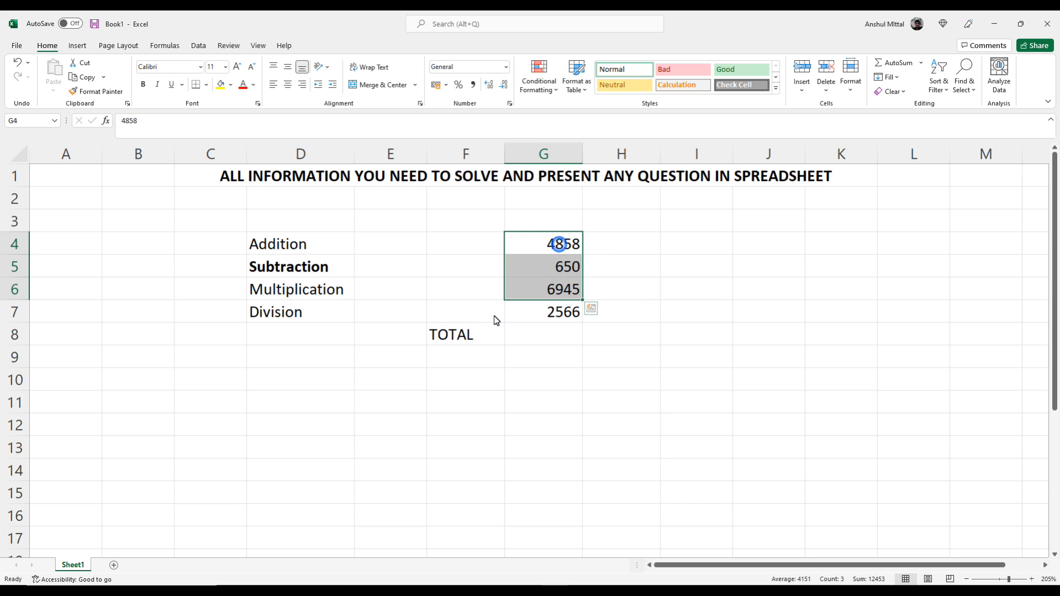
left_click(552, 307)
Step: Enter the formula =G4+G5+G6-G7 in G8, adding the first three numbers and subtracting the last
left_click(550, 340)
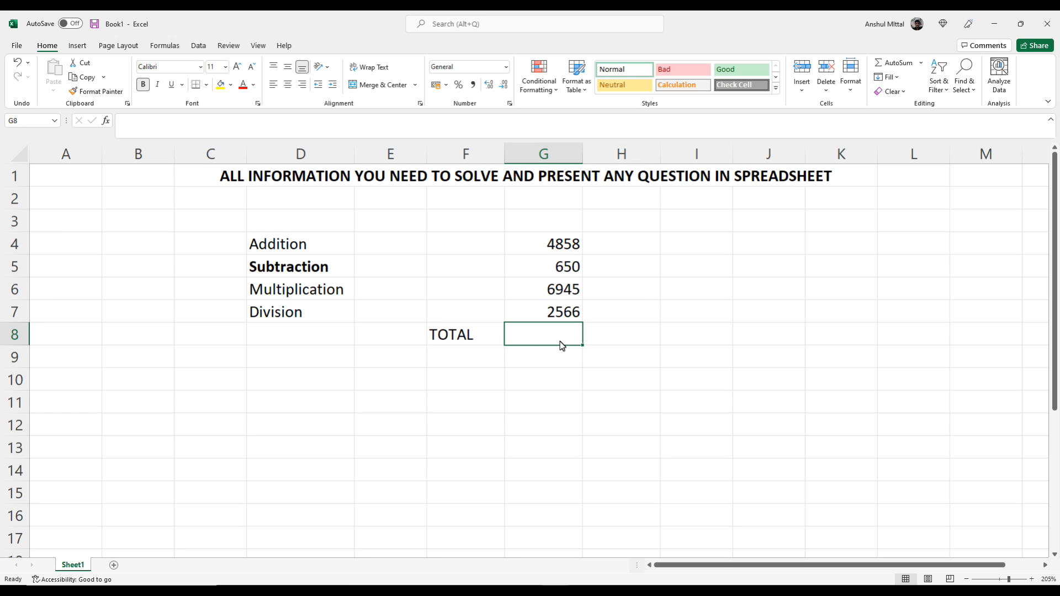
type("=")
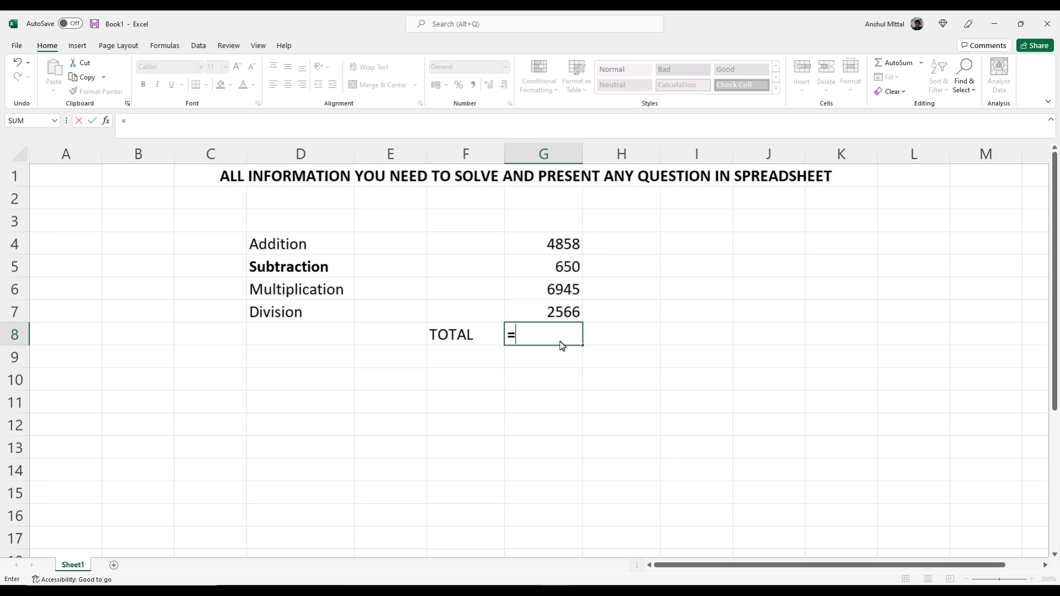
left_click(569, 246)
type("+")
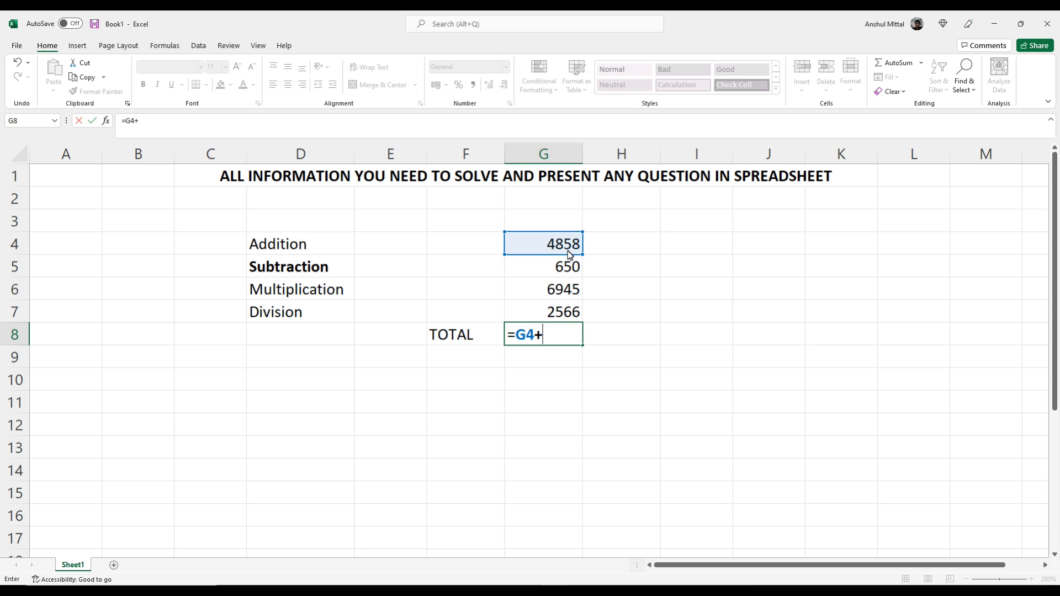
left_click(567, 273)
type("+")
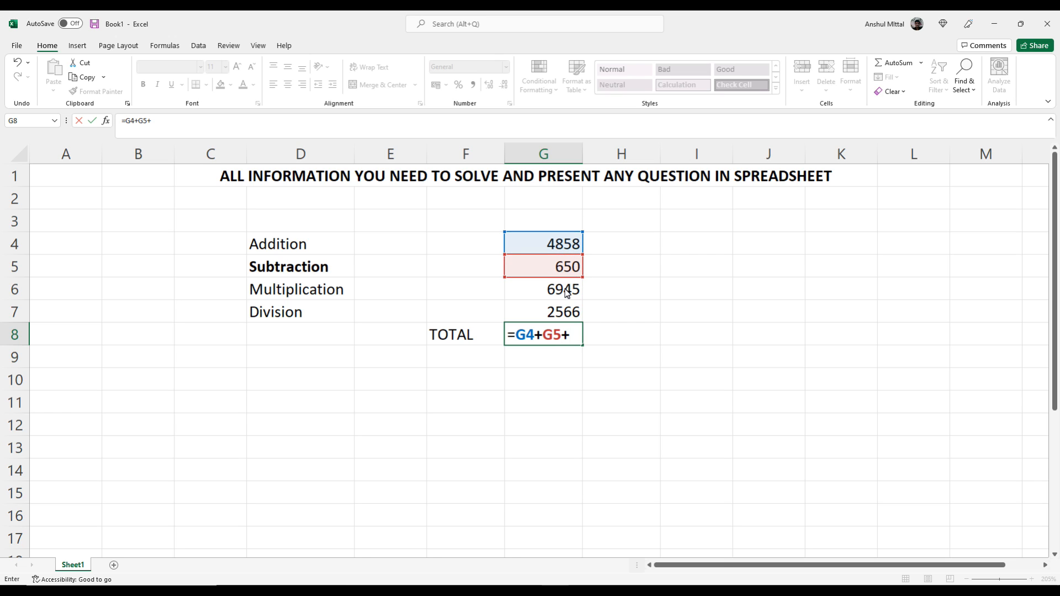
left_click(566, 291)
type("-")
left_click(567, 313)
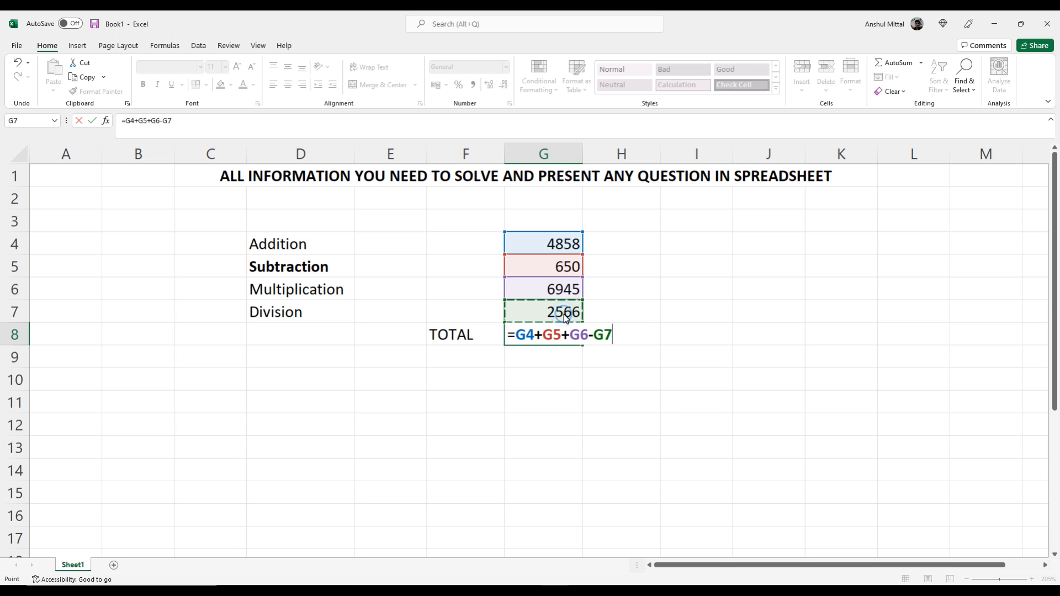
key("Return")
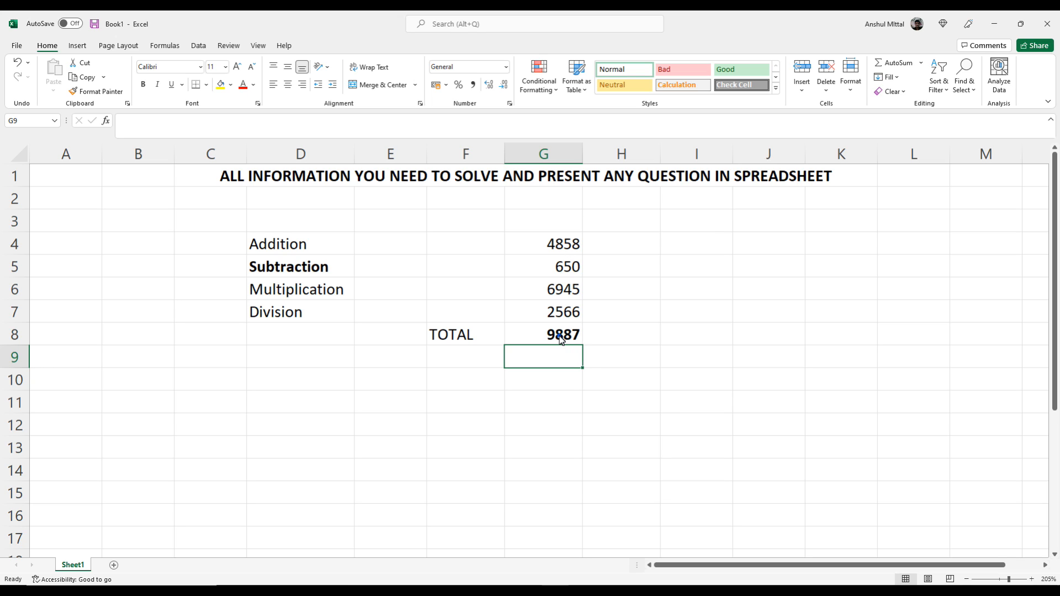
Step: Review the formula in G8 and the numbers it uses in G4:G7
left_click(561, 338)
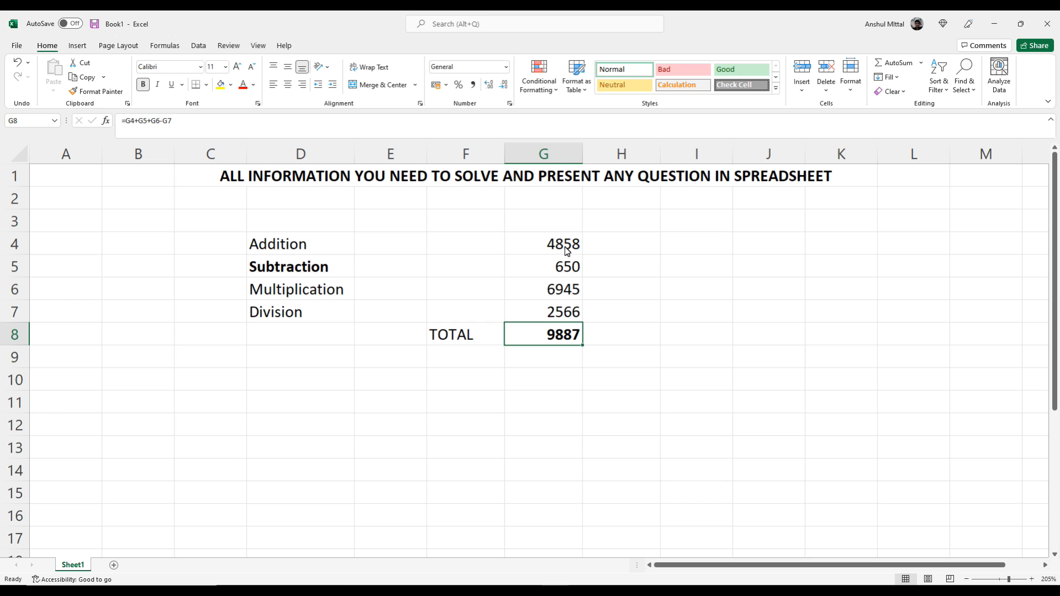
left_click_drag(567, 247, 563, 312)
left_click(591, 332)
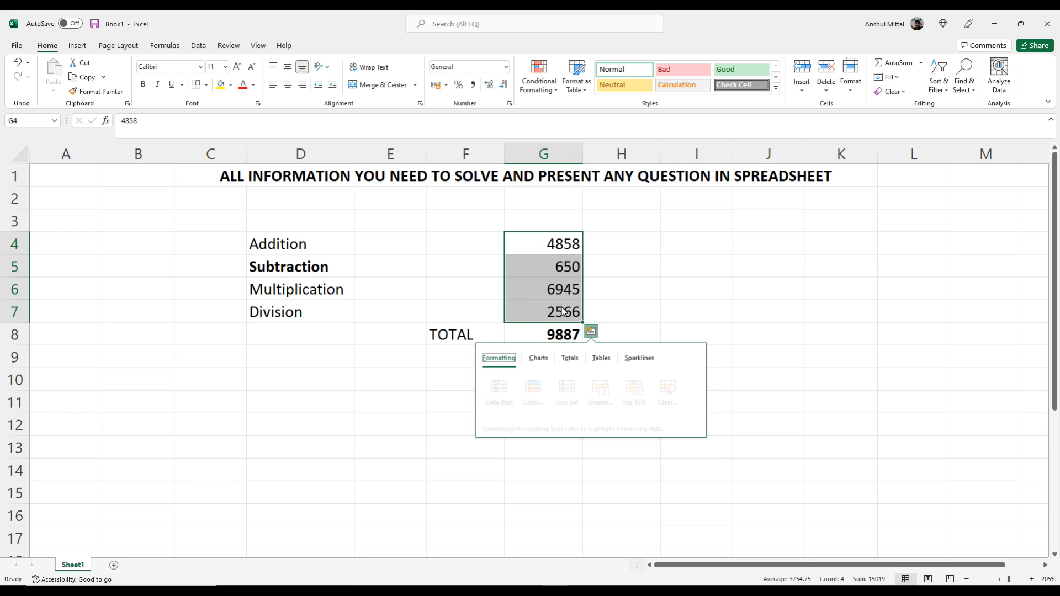
left_click(697, 245)
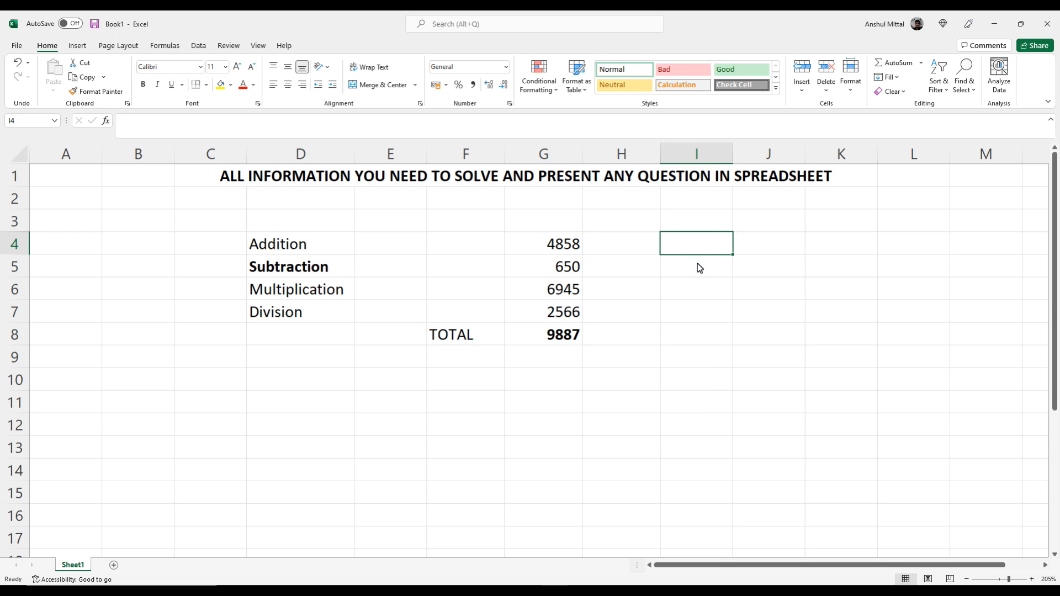
left_click_drag(566, 243, 564, 315)
key("ctrl+c")
key("ctrl+z")
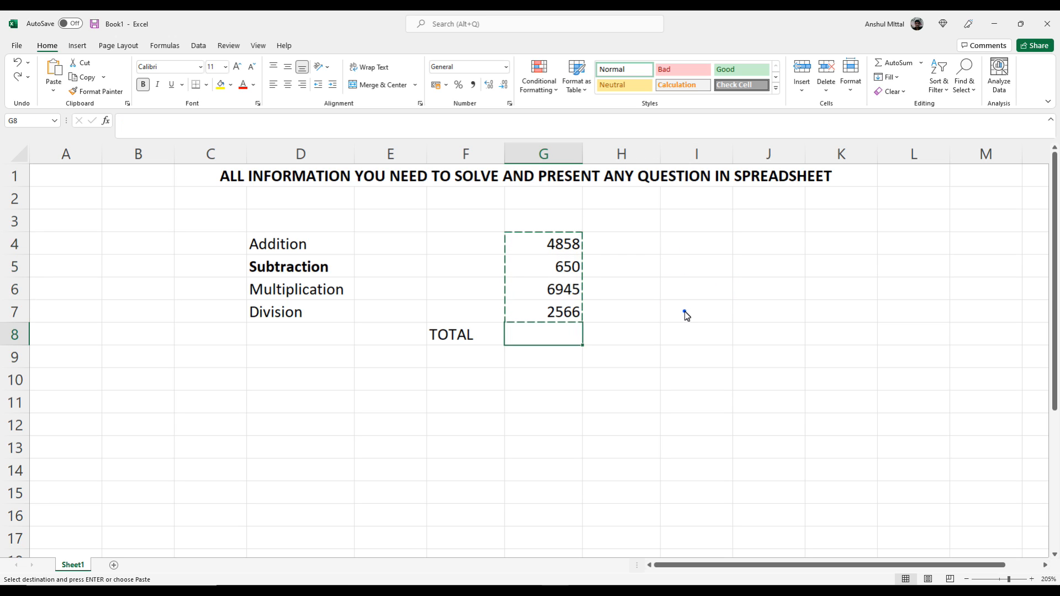
left_click(685, 315)
key("ctrl+y")
left_click(616, 375)
double_click(615, 370)
double_click(621, 352)
left_click(634, 394)
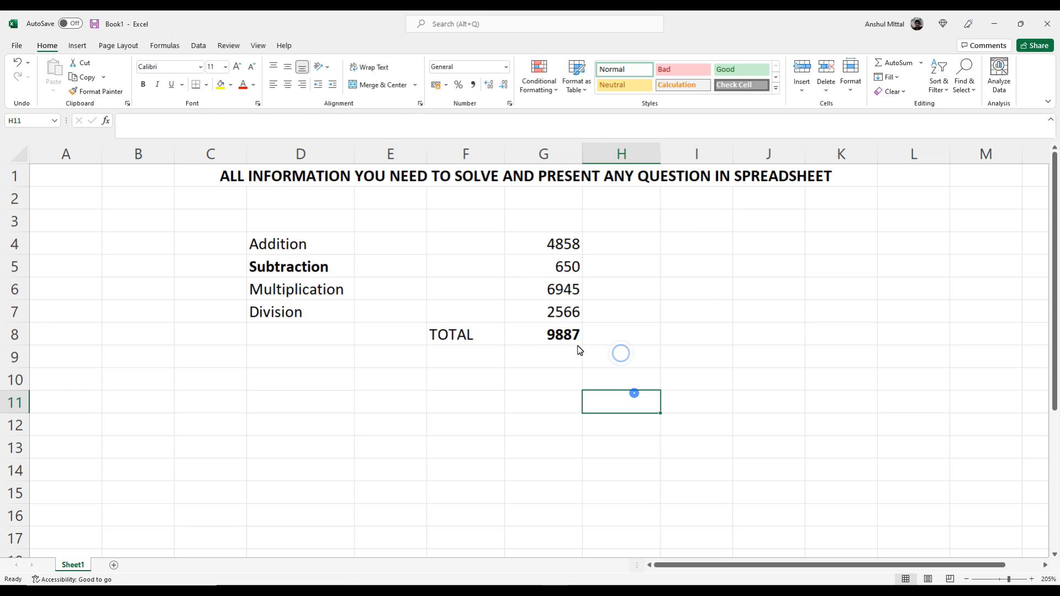
Step: Delete the result formula in G8
left_click(578, 342)
key("Delete")
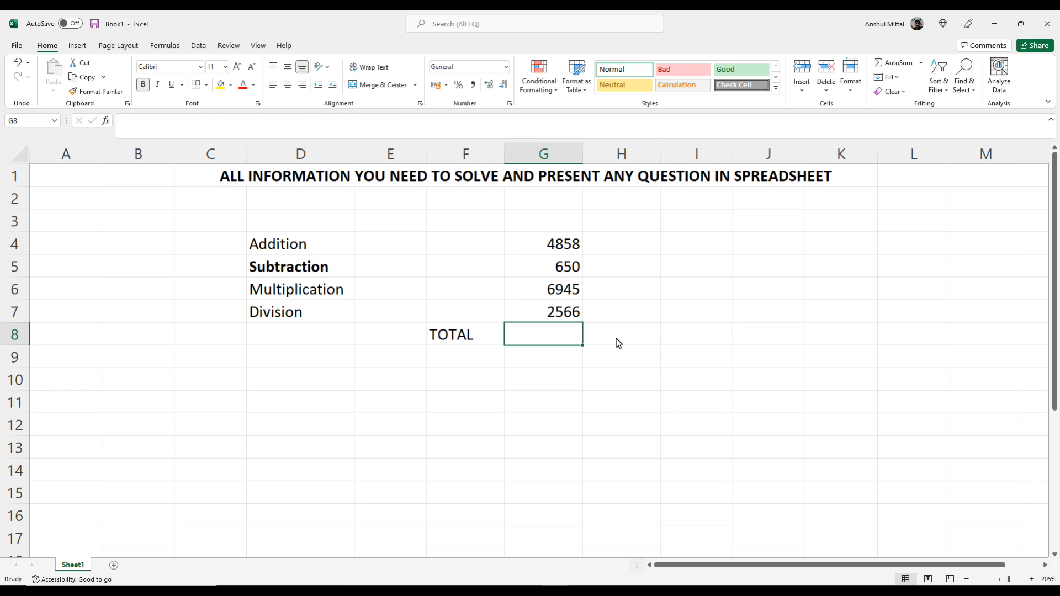
key("Up")
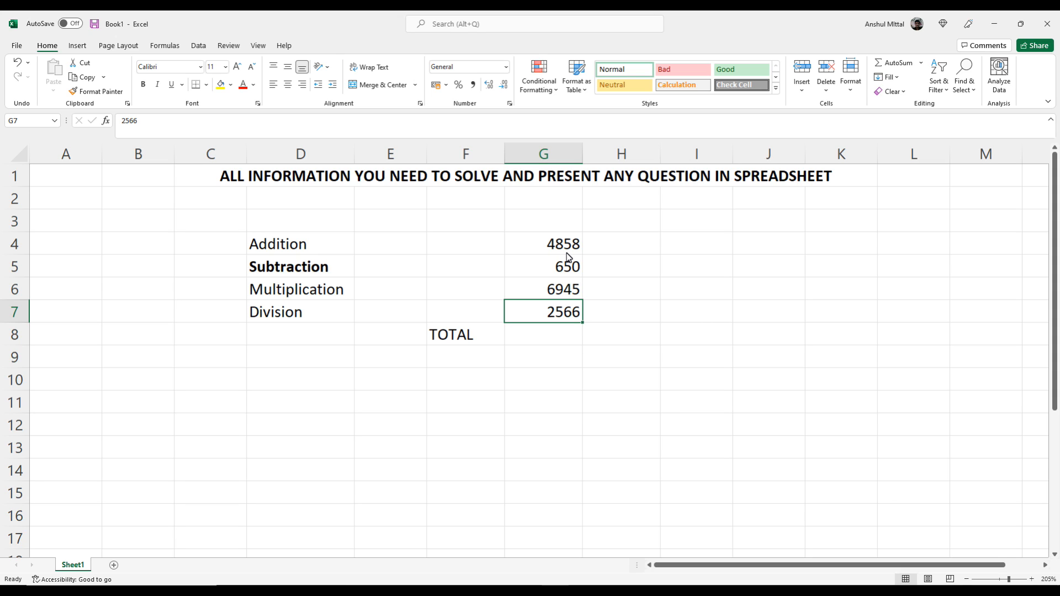
Step: Re-enter =G4+G5+G6-G7 in G8 and reselect the cell to check its formula
left_click(564, 333)
type("=")
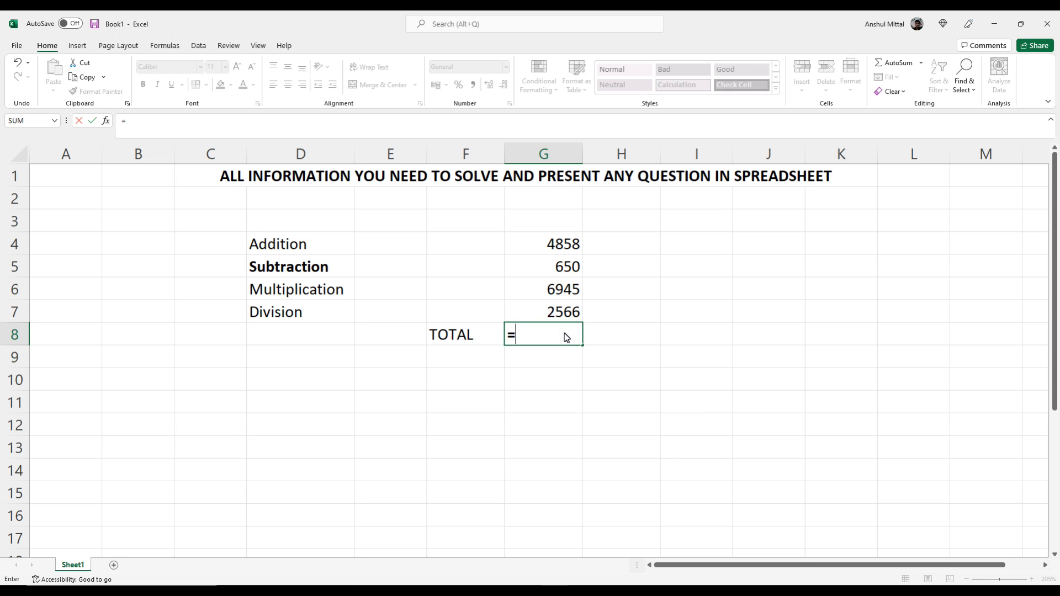
left_click(579, 250)
type("+")
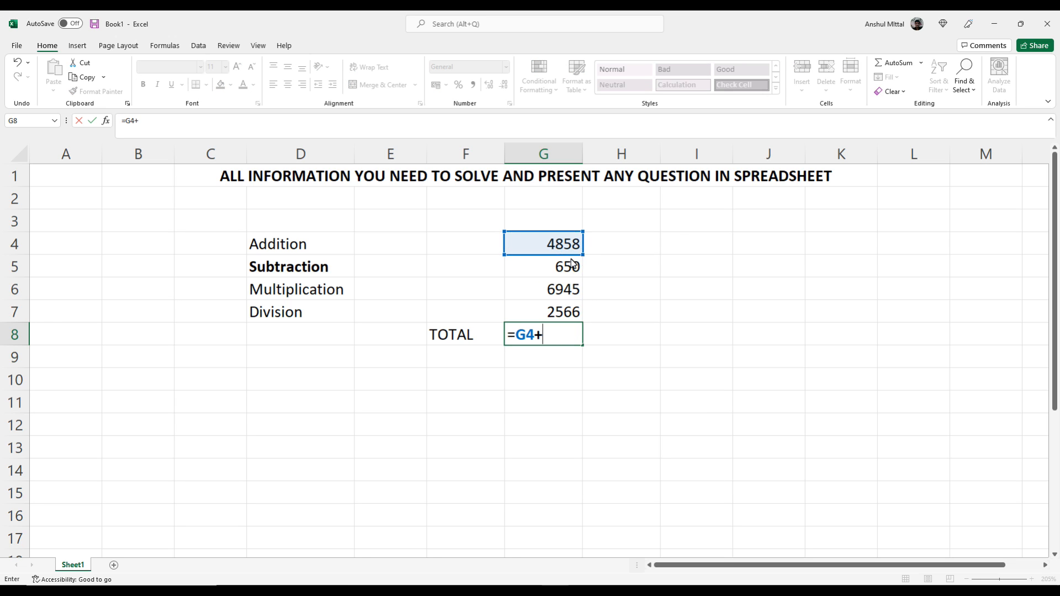
left_click(572, 265)
type("+")
left_click(567, 288)
type("+")
left_click(566, 310)
key("Return")
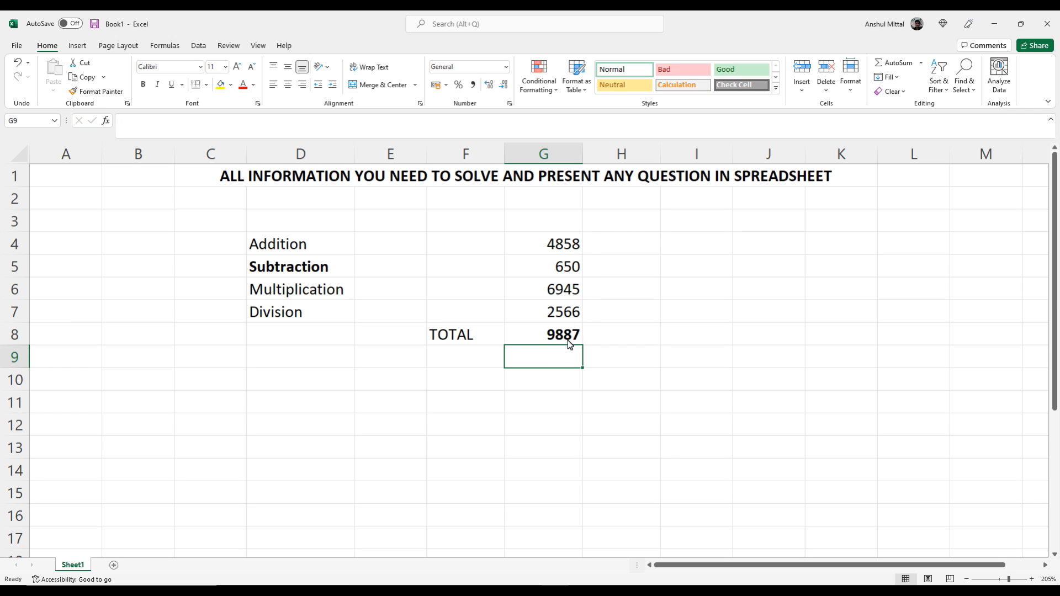
key("Up")
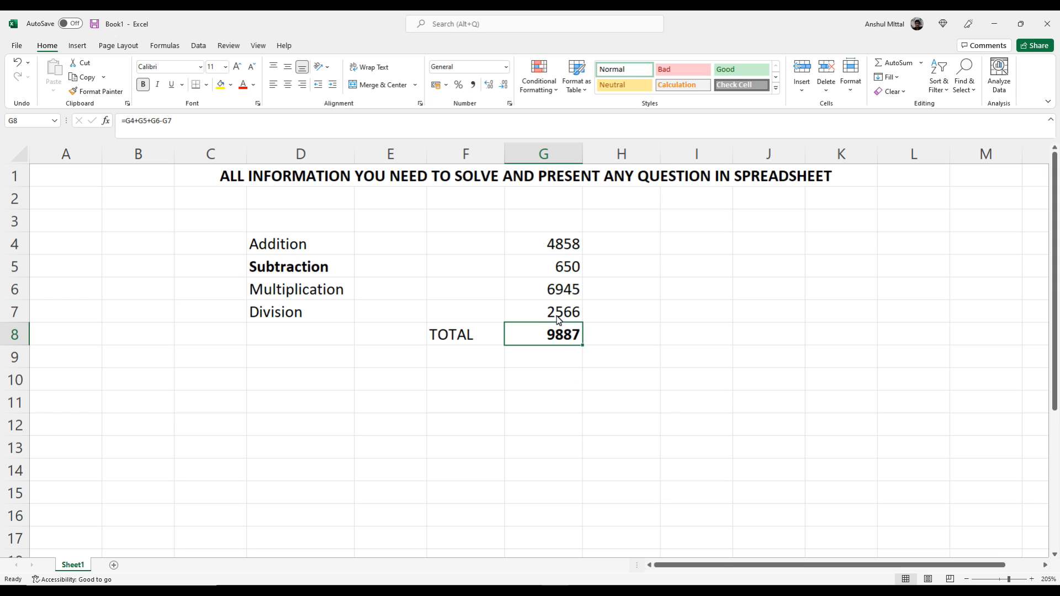
Step: Enter the label less in F7 beside the subtracted number, and undo that entry
left_click(446, 313)
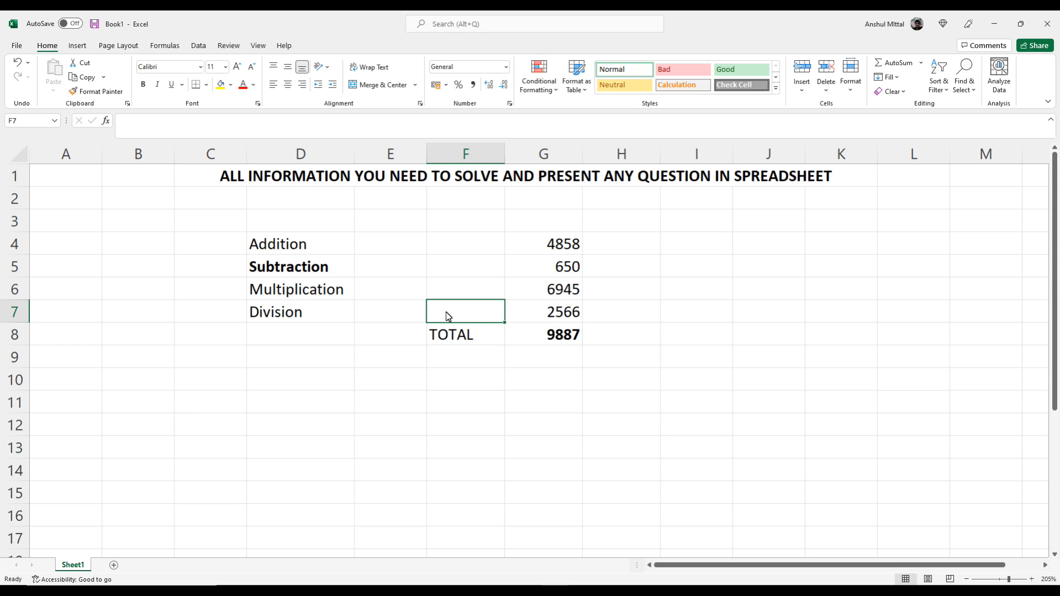
type("less")
key("Return")
key("ctrl+z")
Step: Clear the subtraction formula from G8 again
left_click_drag(566, 243, 567, 331)
left_click(566, 306)
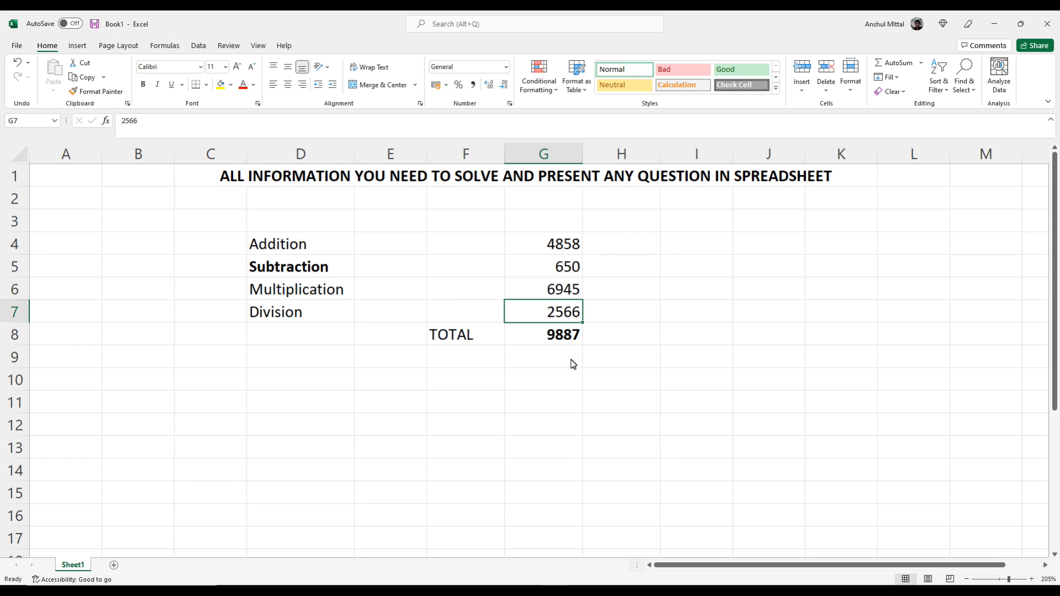
left_click(571, 341)
key("Delete")
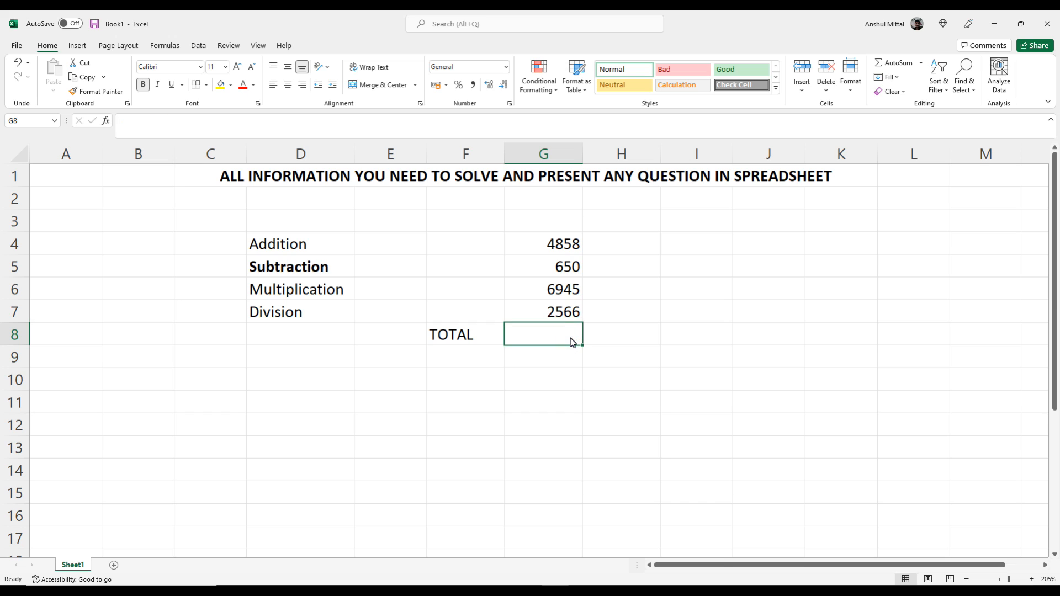
Step: Make the number in G7 negative by changing it to -2566
left_click(545, 310)
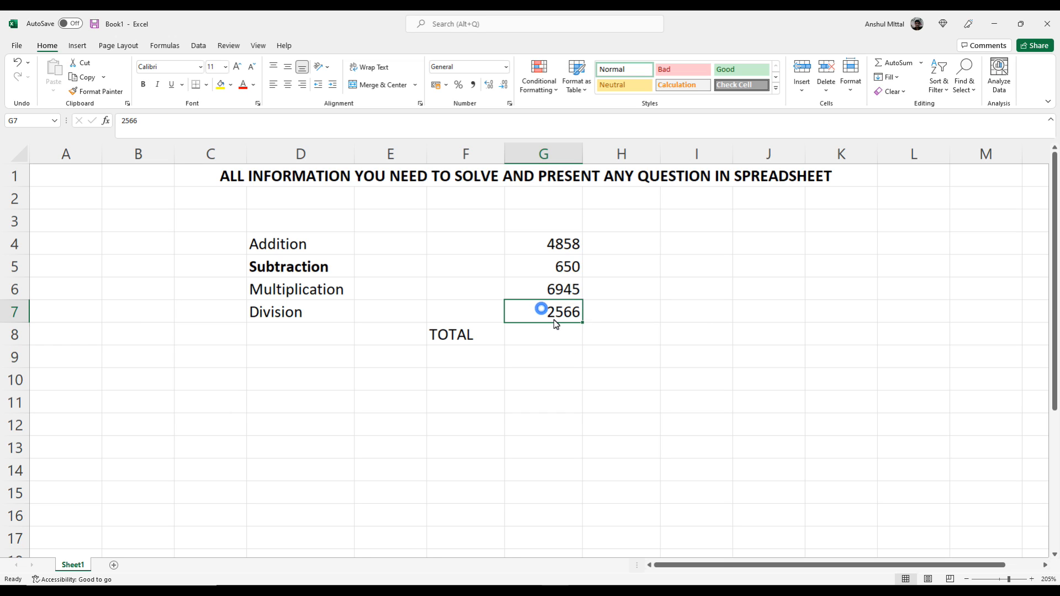
left_click(123, 121)
type("-")
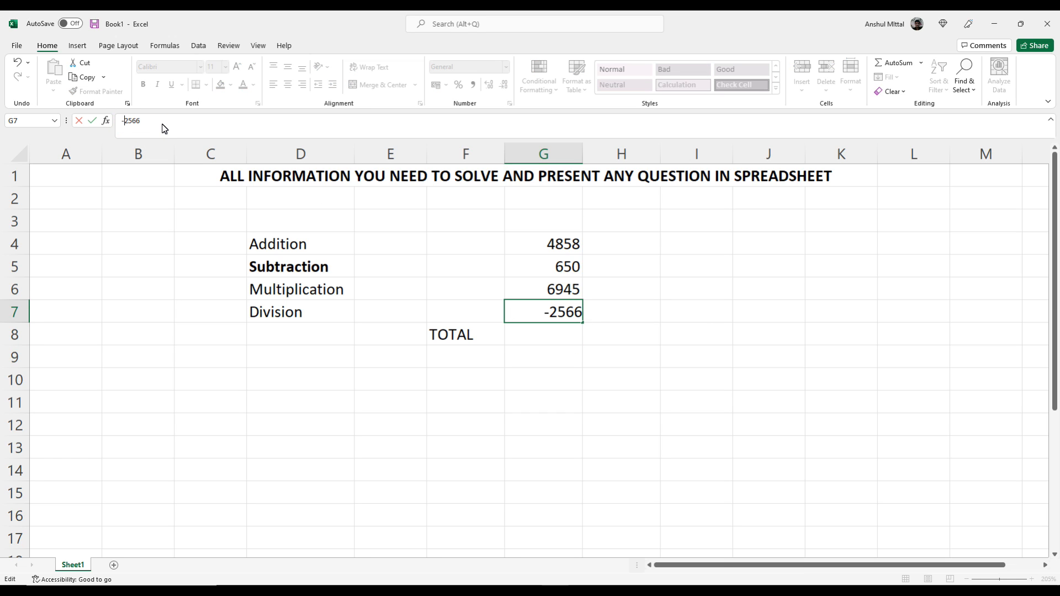
key("Return")
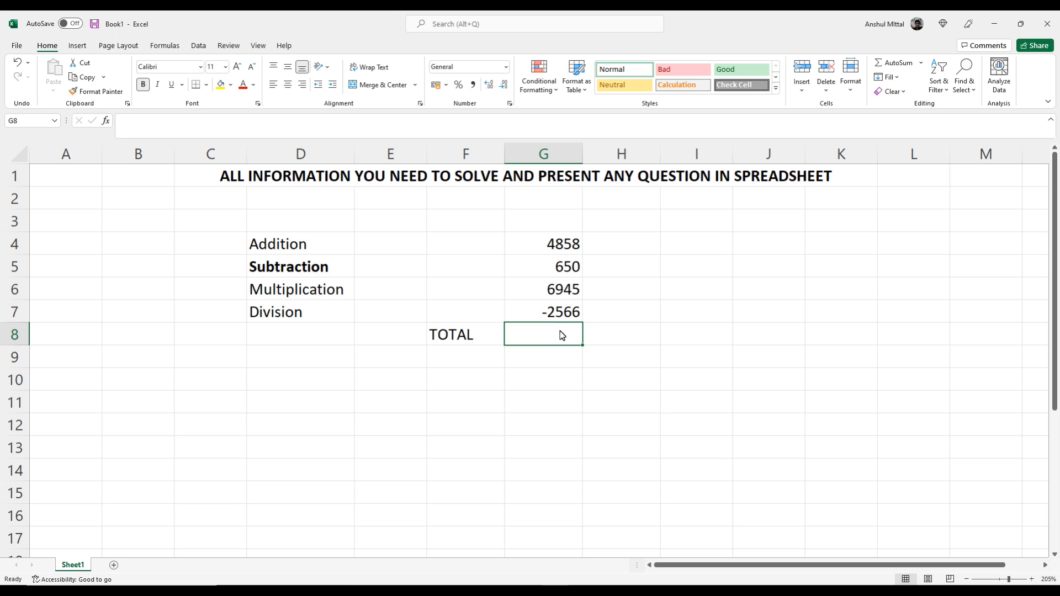
left_click(561, 378)
left_click(559, 334)
type("=")
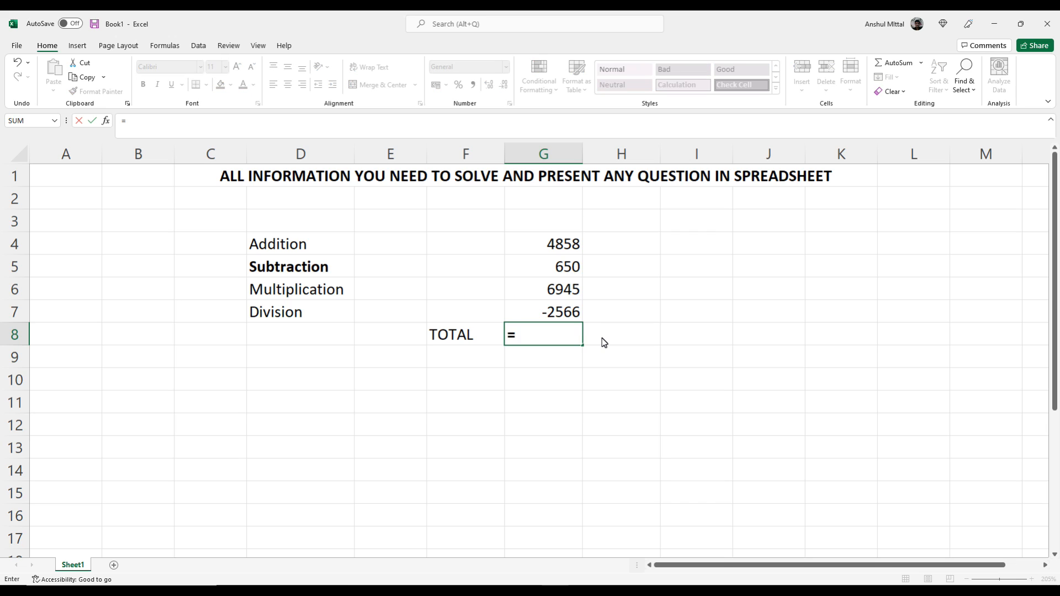
left_click(548, 243)
type("+")
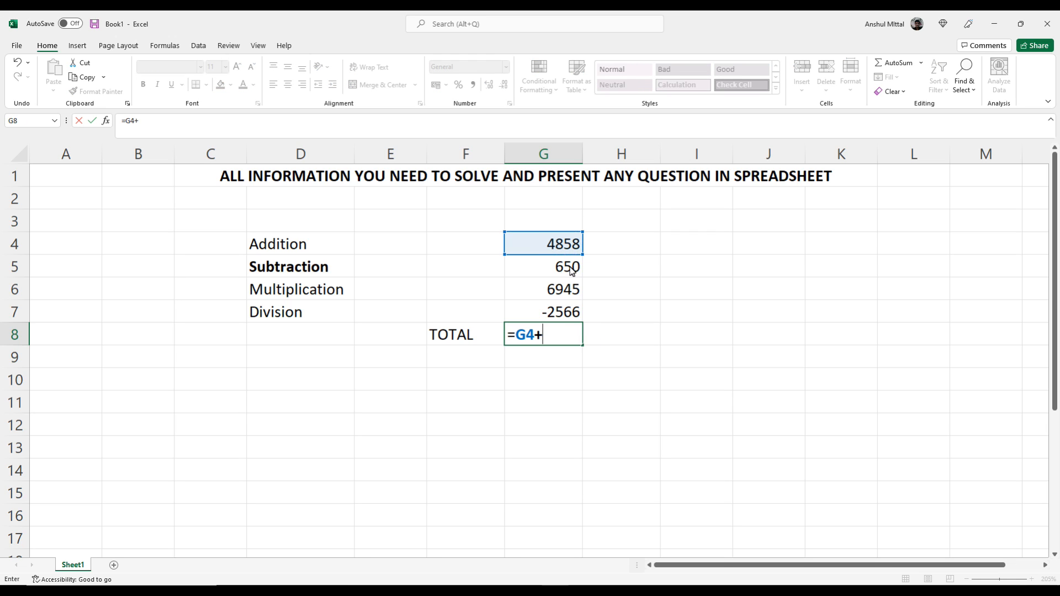
left_click(569, 269)
type("+")
left_click(561, 291)
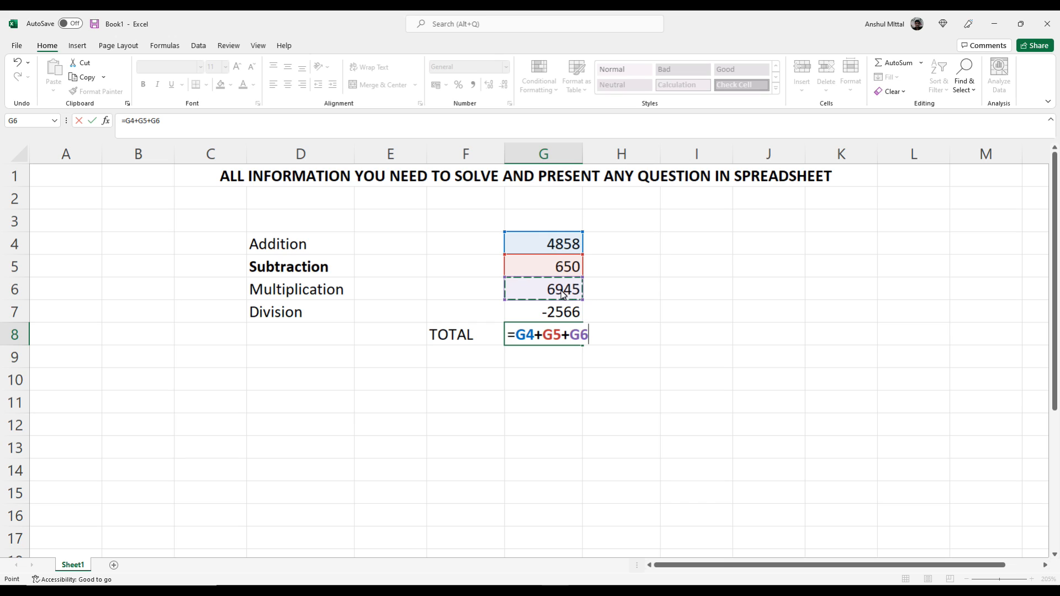
type("-")
left_click(562, 312)
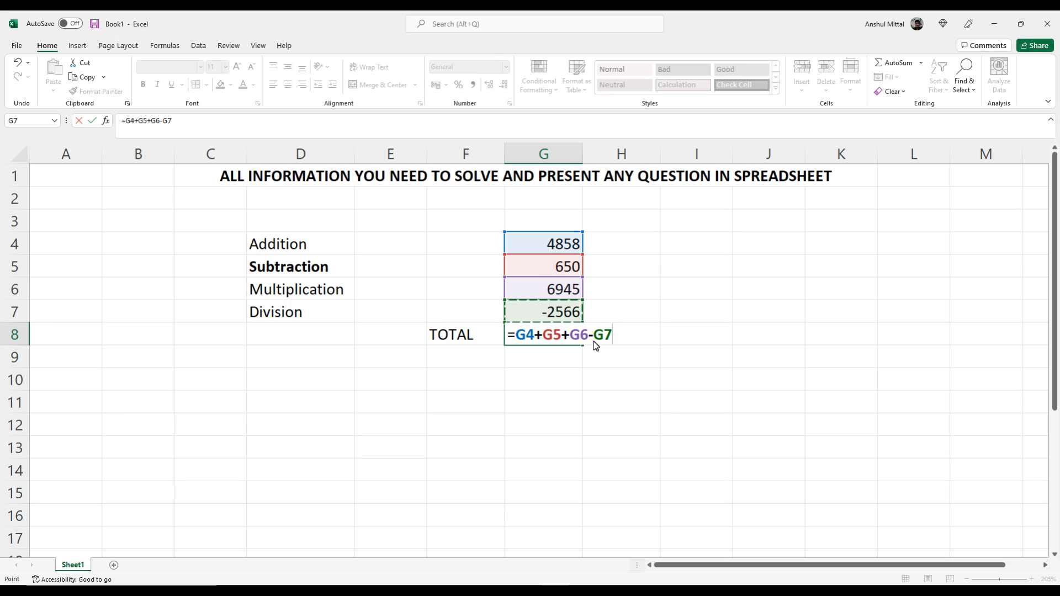
key("Escape")
left_click(590, 379)
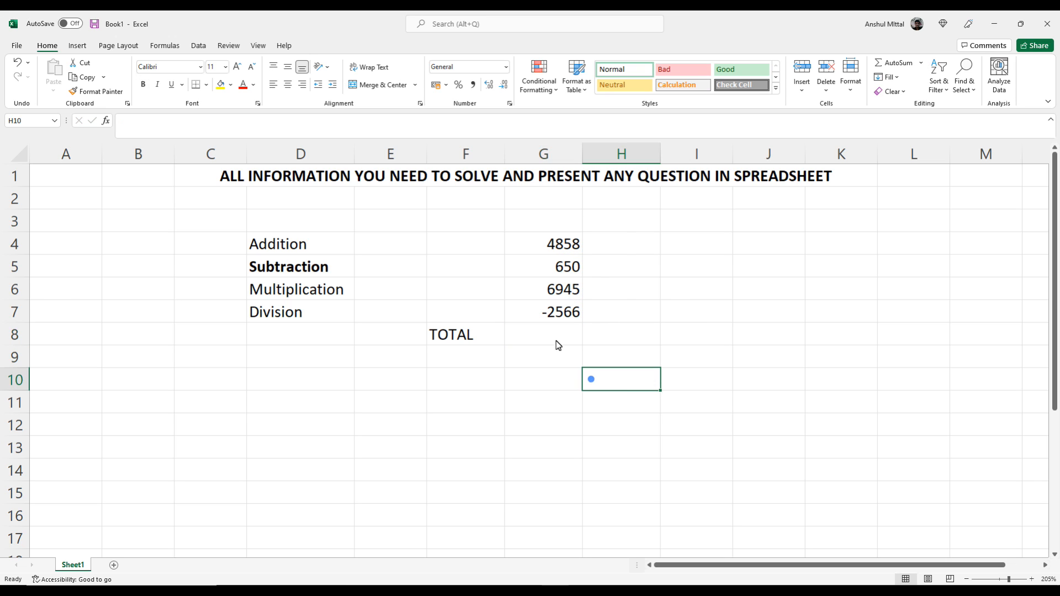
Step: Enter the formula =G4+G5+G6+G7 in G8 to total the numbers including the negative one
left_click(555, 335)
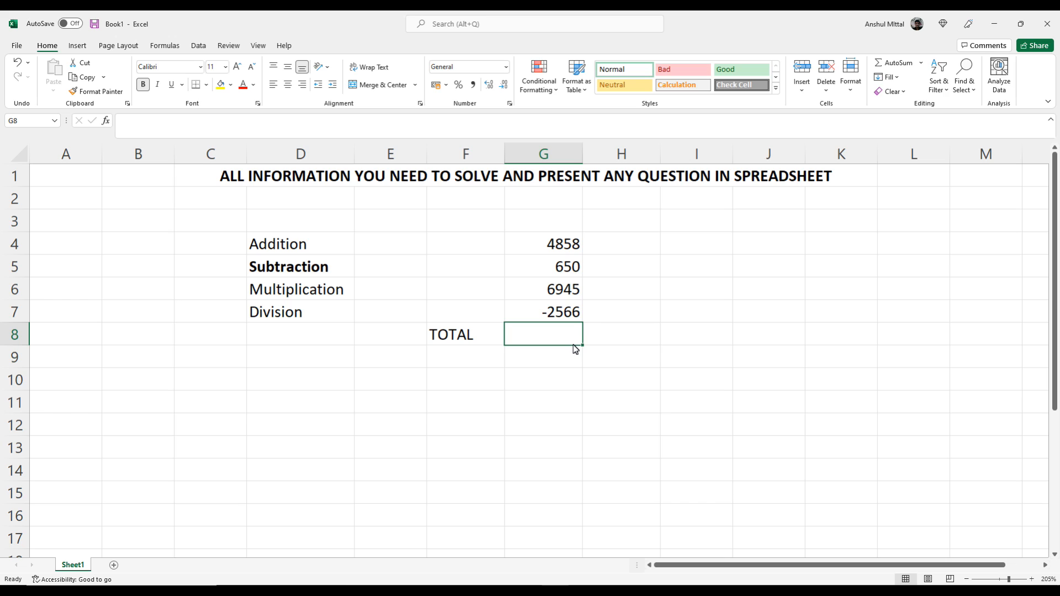
type("=")
left_click(567, 249)
type("+")
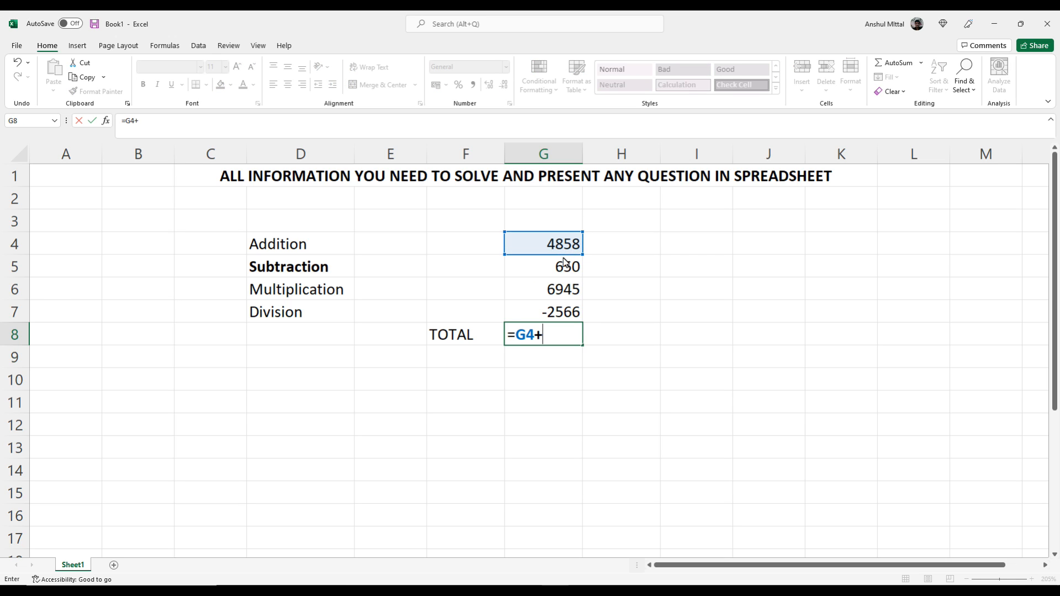
left_click(566, 267)
type("+")
left_click(564, 290)
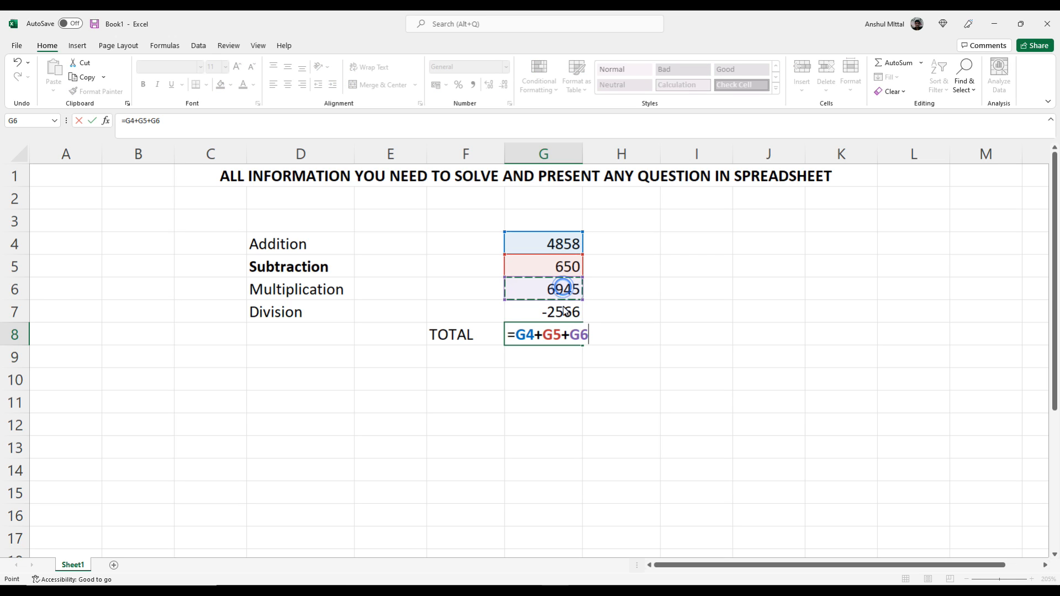
type("+")
left_click(566, 312)
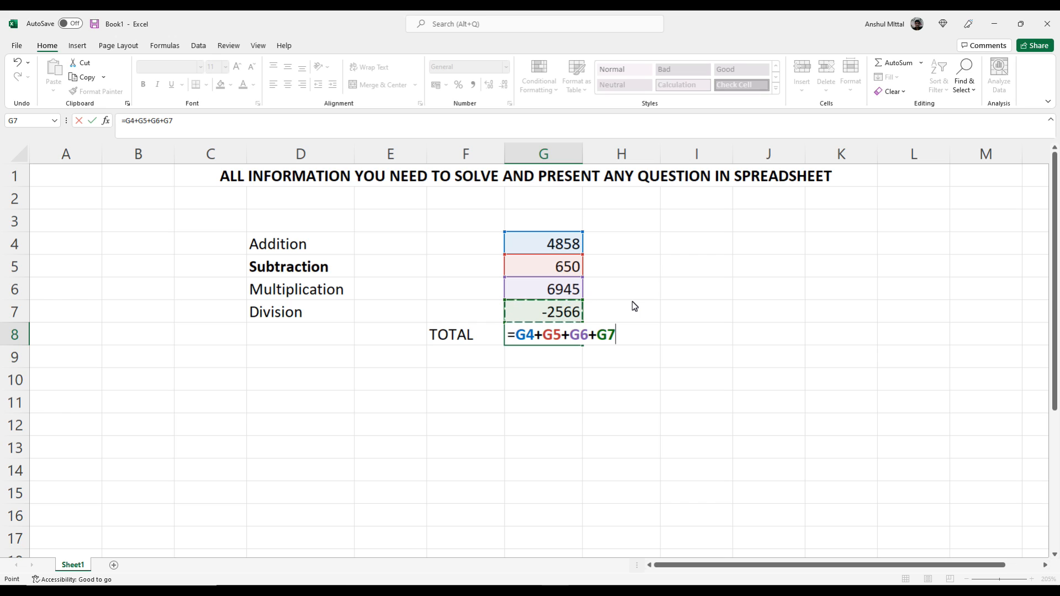
key("Return")
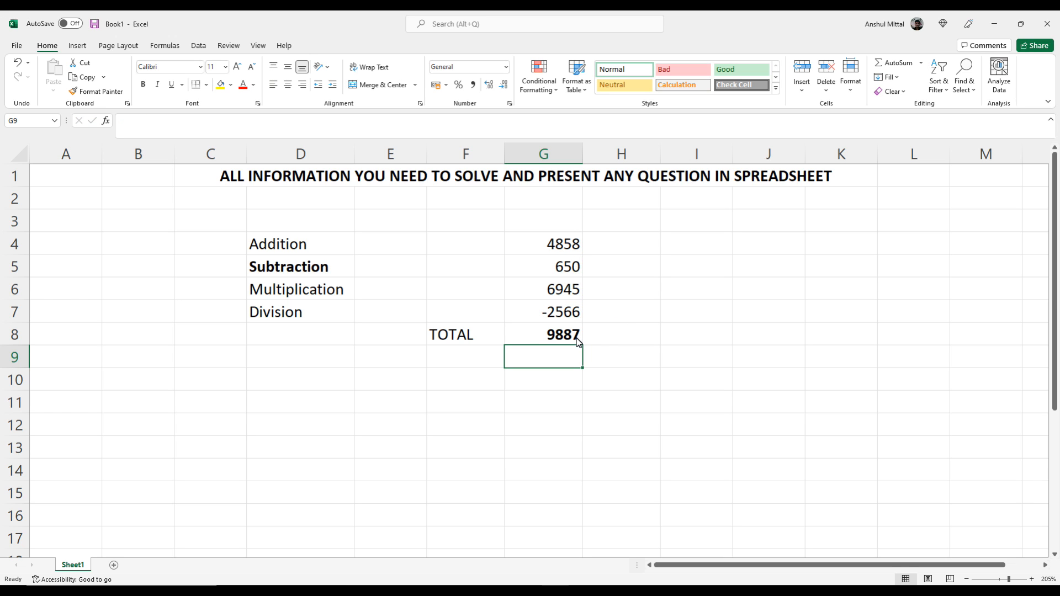
Step: Try the entry =+(-2556) in H8, change the sign before the bracket to minus, and discard the entry
left_click(619, 340)
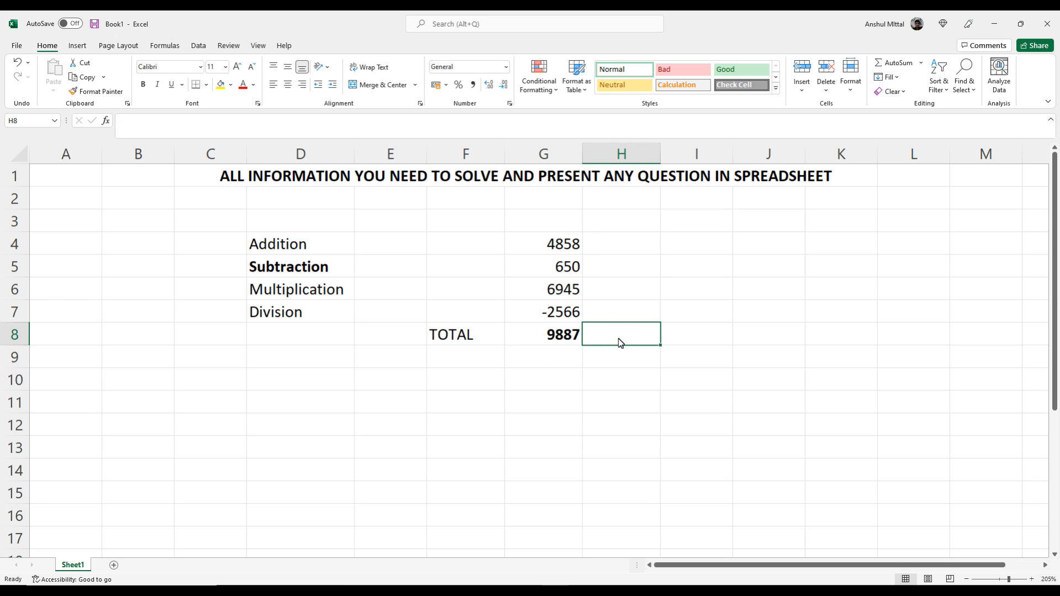
type("=")
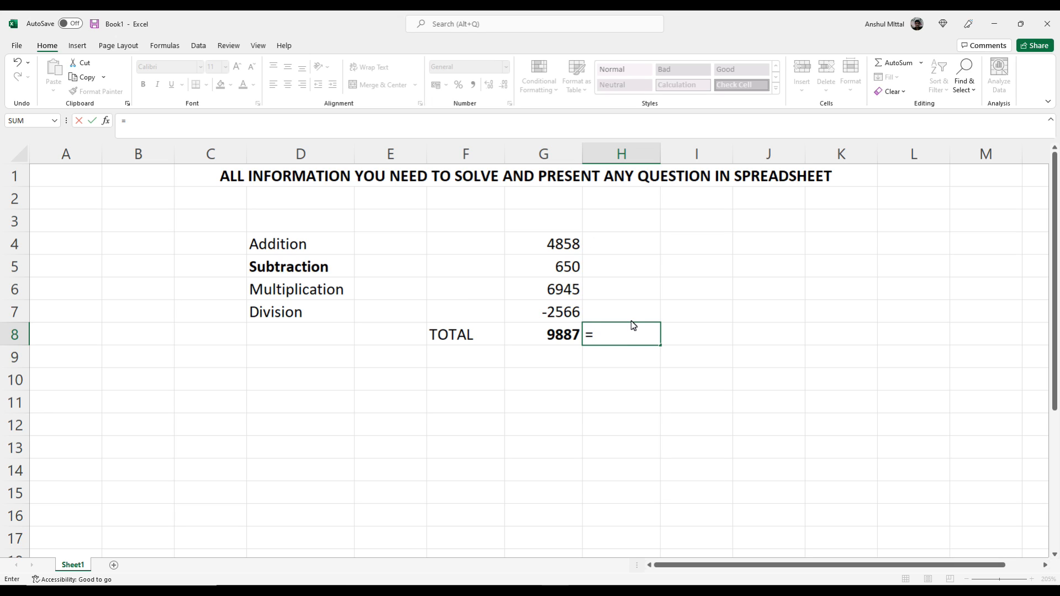
type("+(-2556)")
left_click_drag(603, 335, 644, 343)
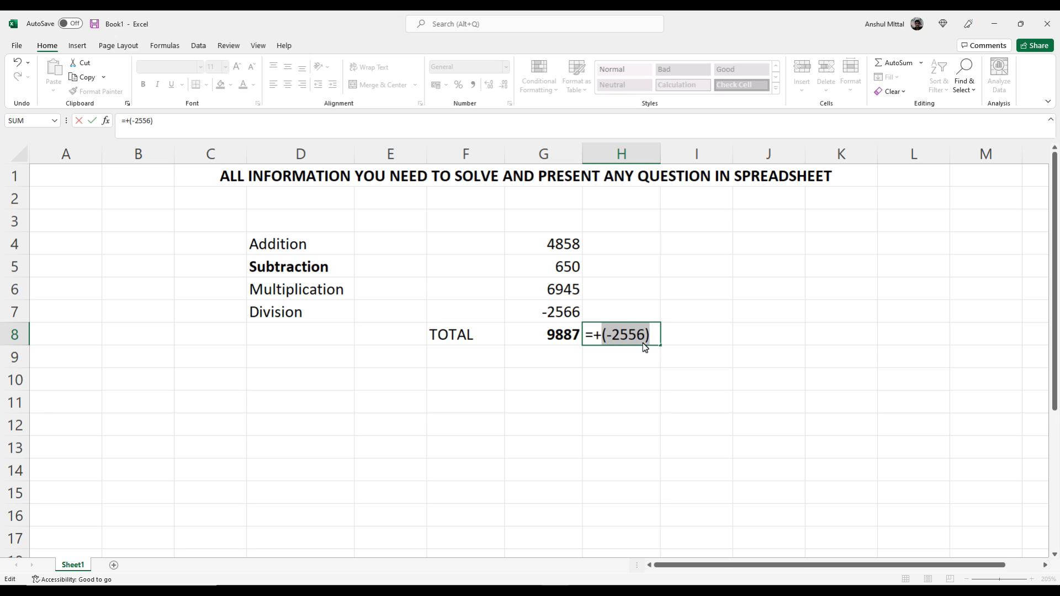
left_click(600, 336)
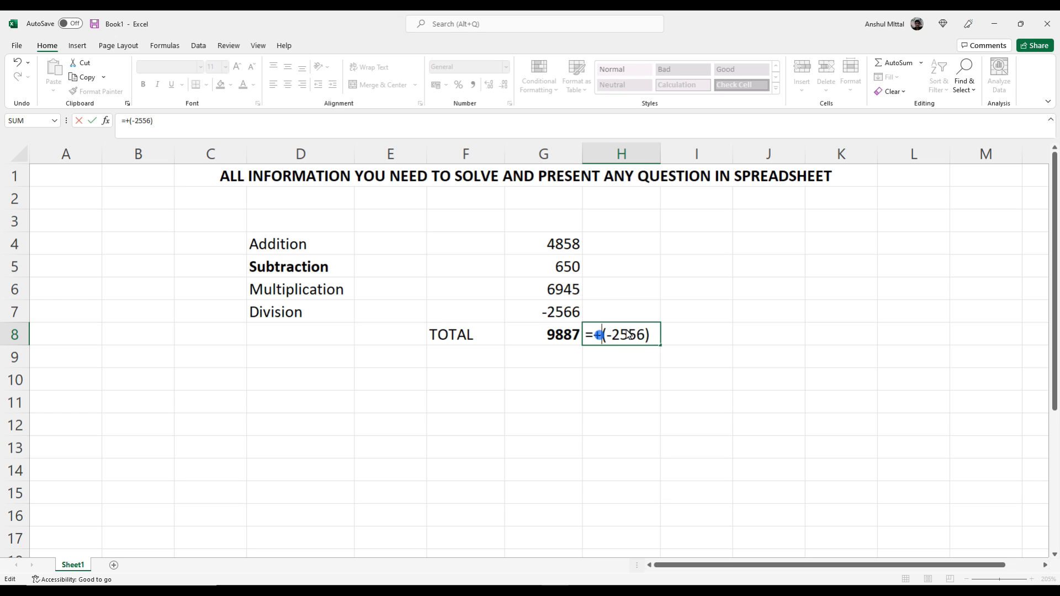
key("BackSpace")
type("-")
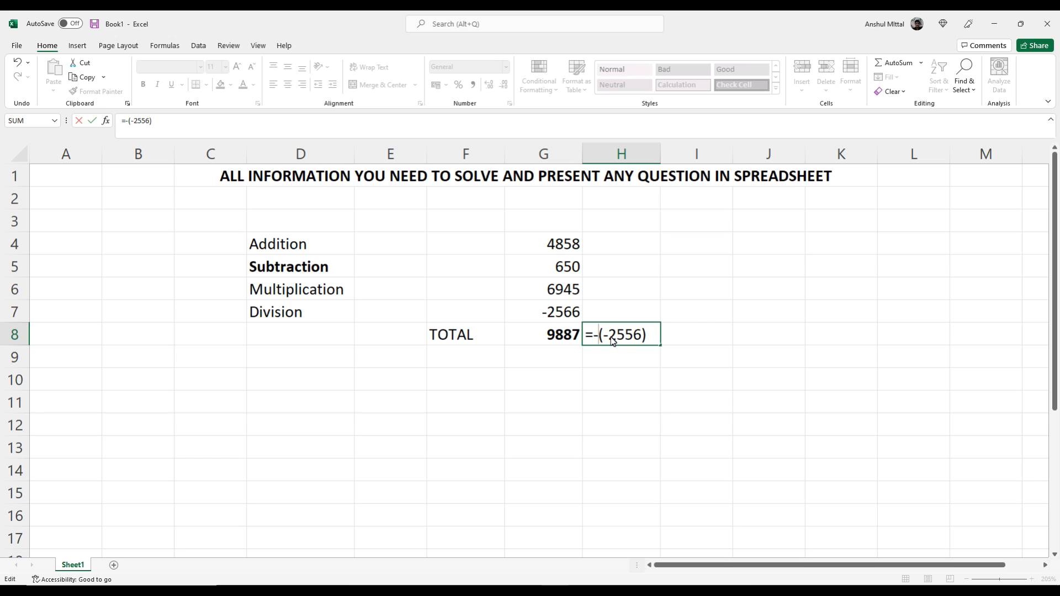
left_click(620, 363)
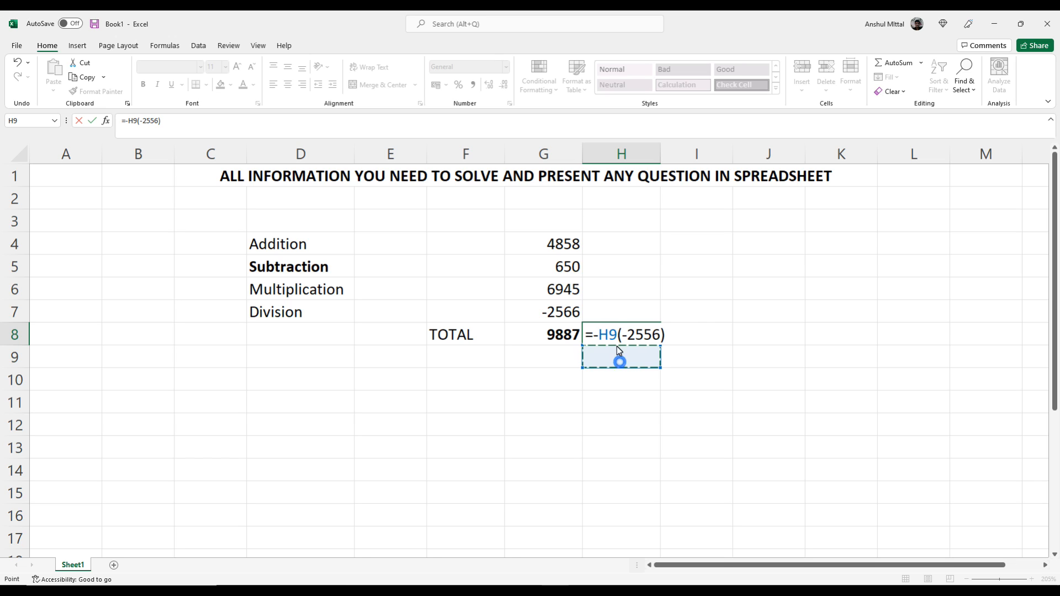
key("Escape")
left_click(615, 382)
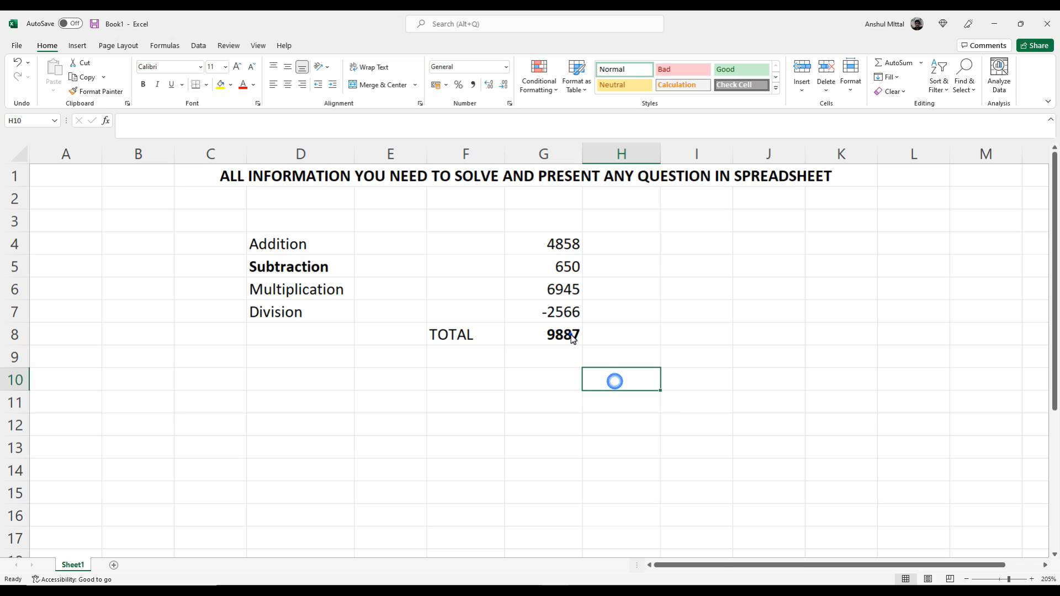
Step: Replace the addition formula in G8 with =SUM(G4:G7)
left_click(568, 334)
left_click(558, 312)
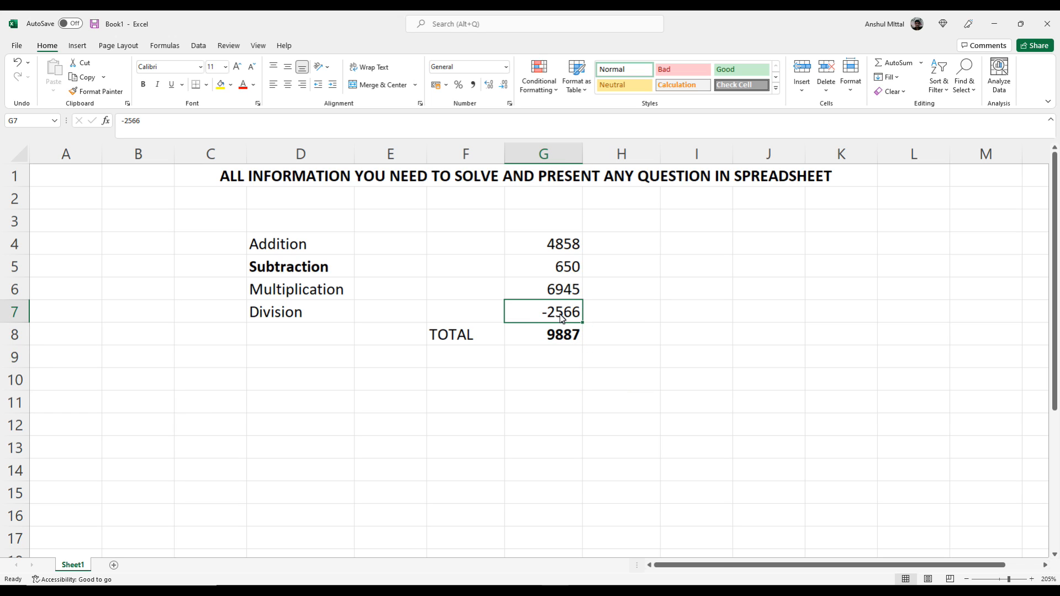
left_click(559, 337)
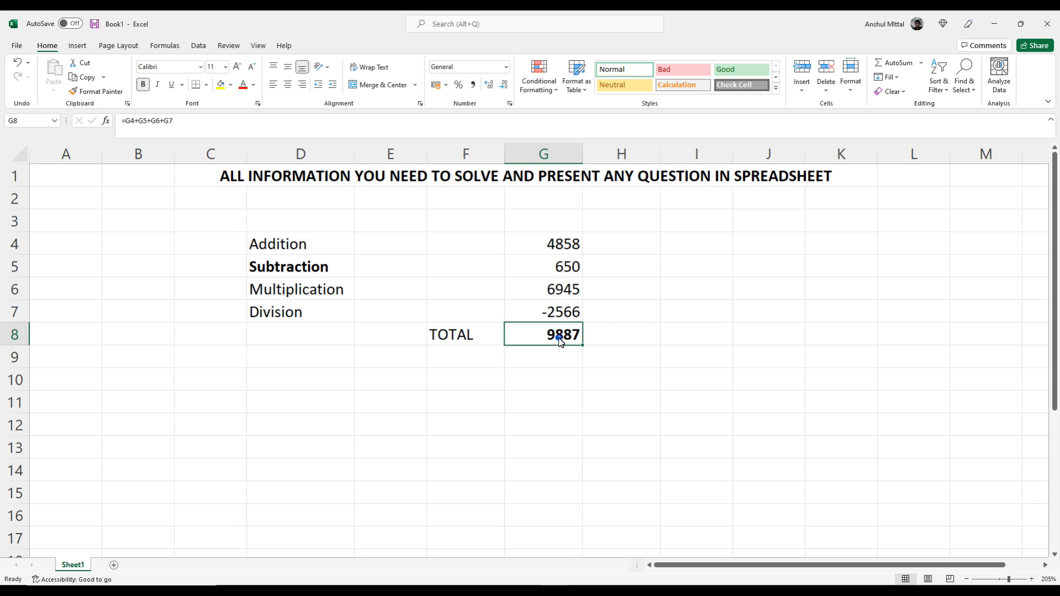
left_click_drag(565, 244, 564, 313)
left_click(566, 338)
type("=sum(")
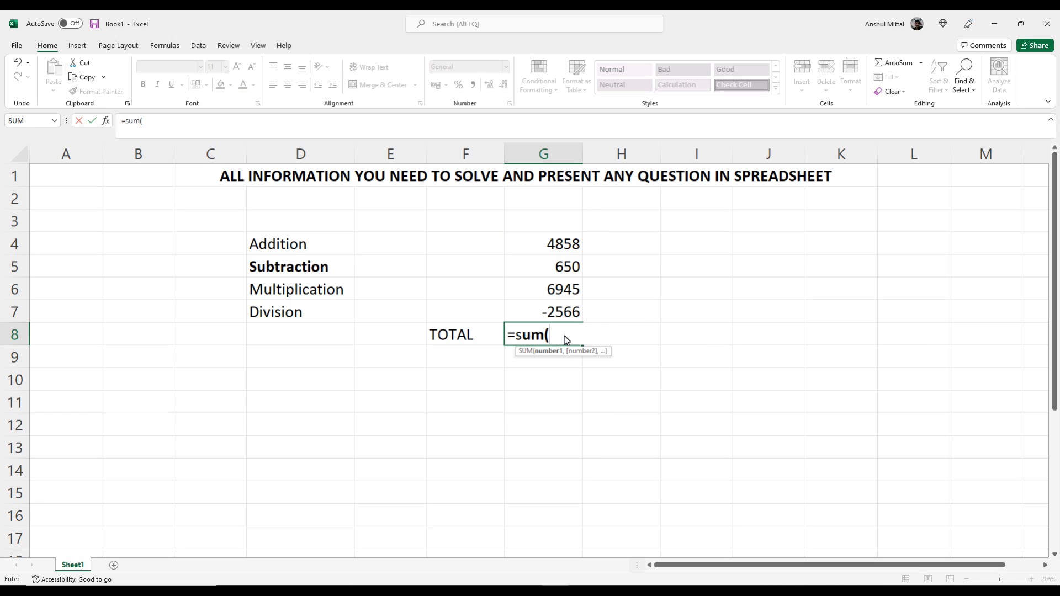
left_click_drag(577, 250, 566, 310)
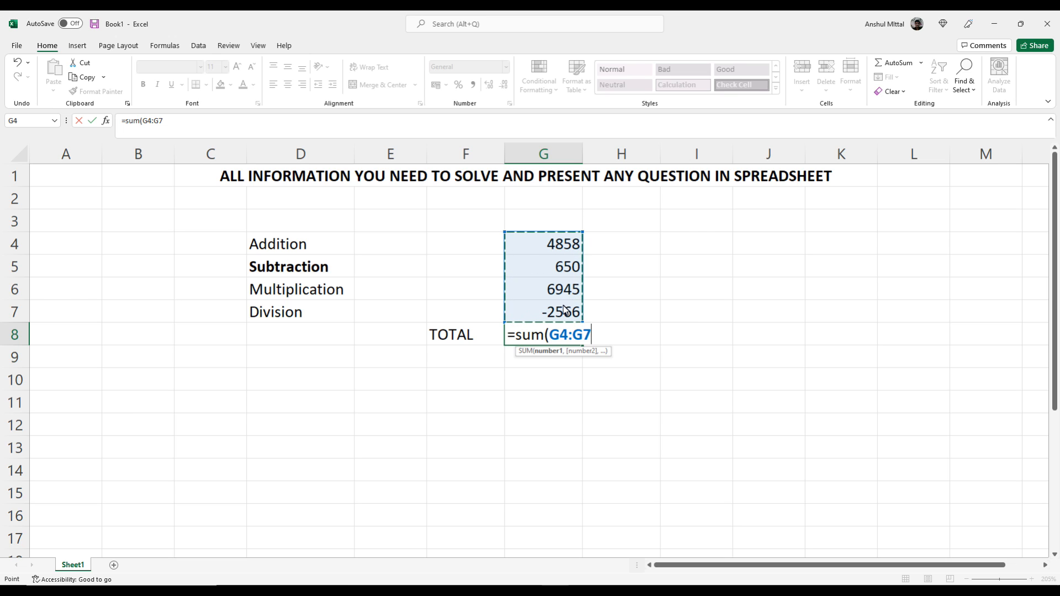
type(")")
key("Return")
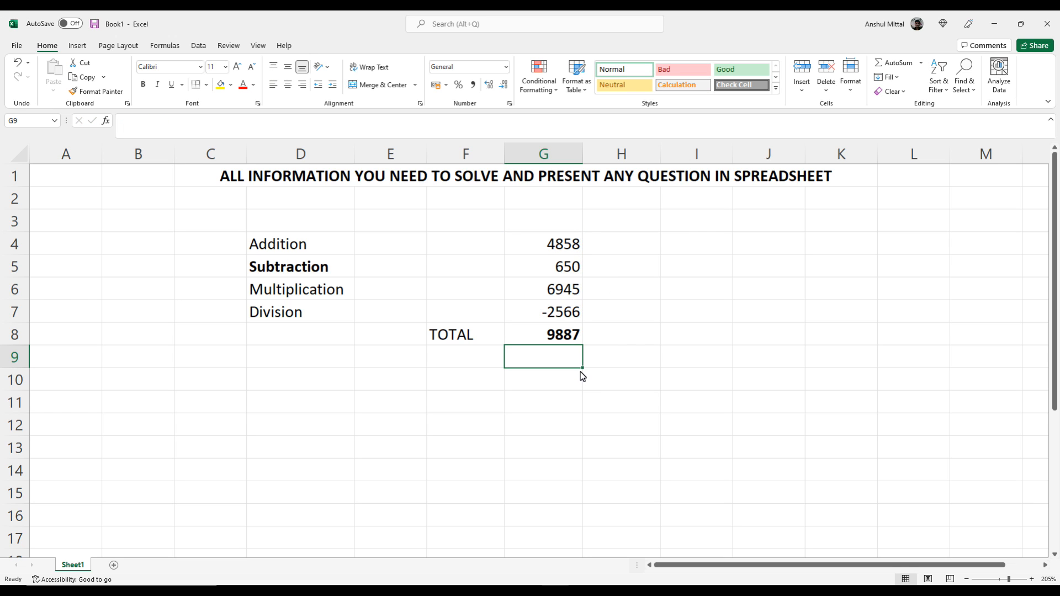
Step: Clear the numbers and the total from G4:G8
left_click(553, 317)
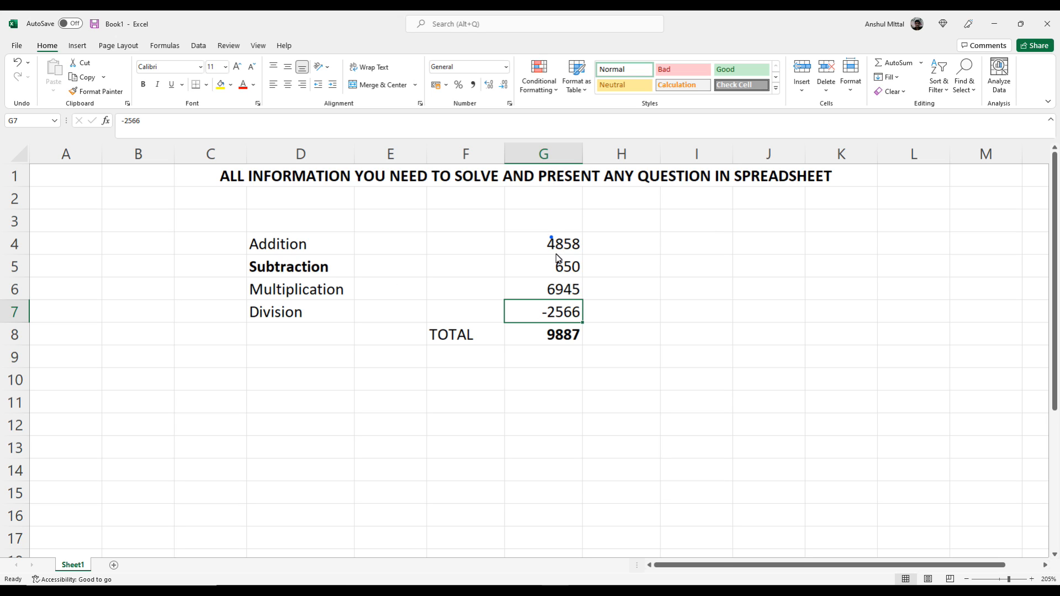
left_click_drag(550, 243, 559, 331)
key("Delete")
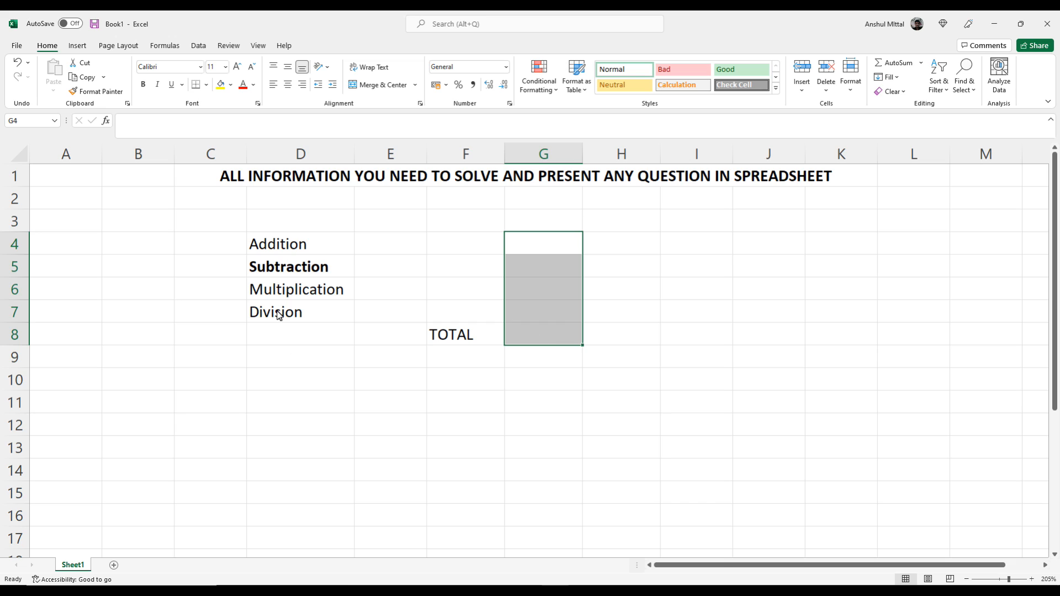
Step: Remove bold from the Subtraction label and make the Multiplication label bold
left_click(286, 267)
key("ctrl+b")
left_click(286, 292)
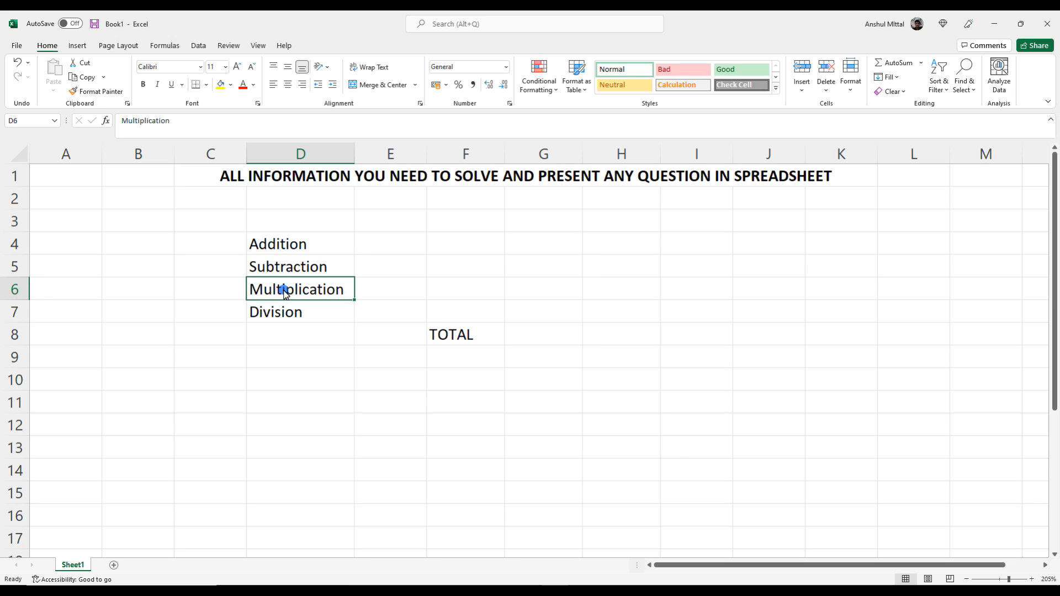
key("ctrl+b")
Step: Enter 550 in G5 and 22 in G6
left_click(548, 250)
left_click(549, 266)
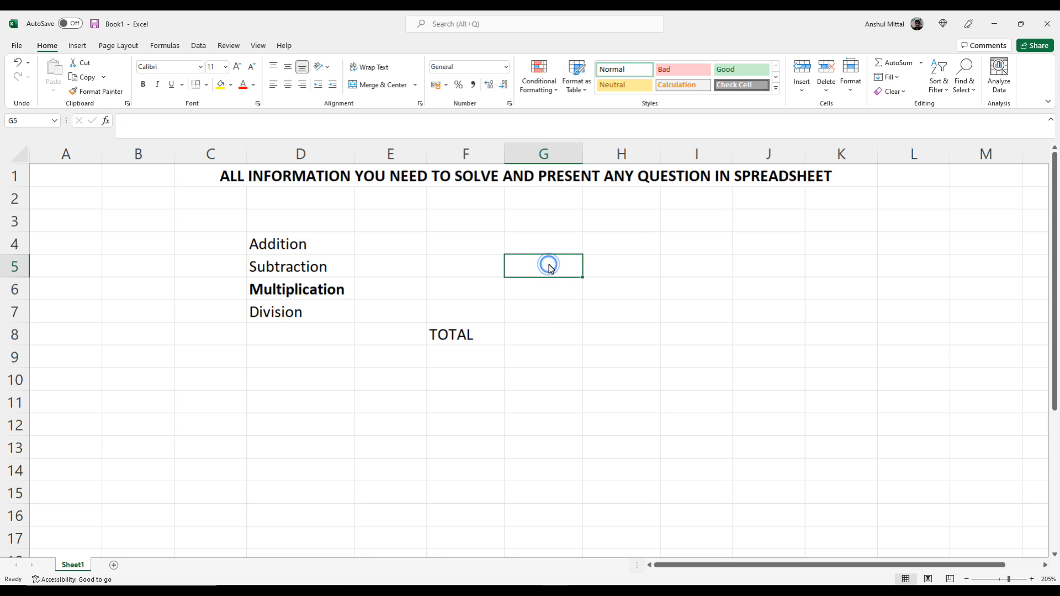
type("550")
key("Return")
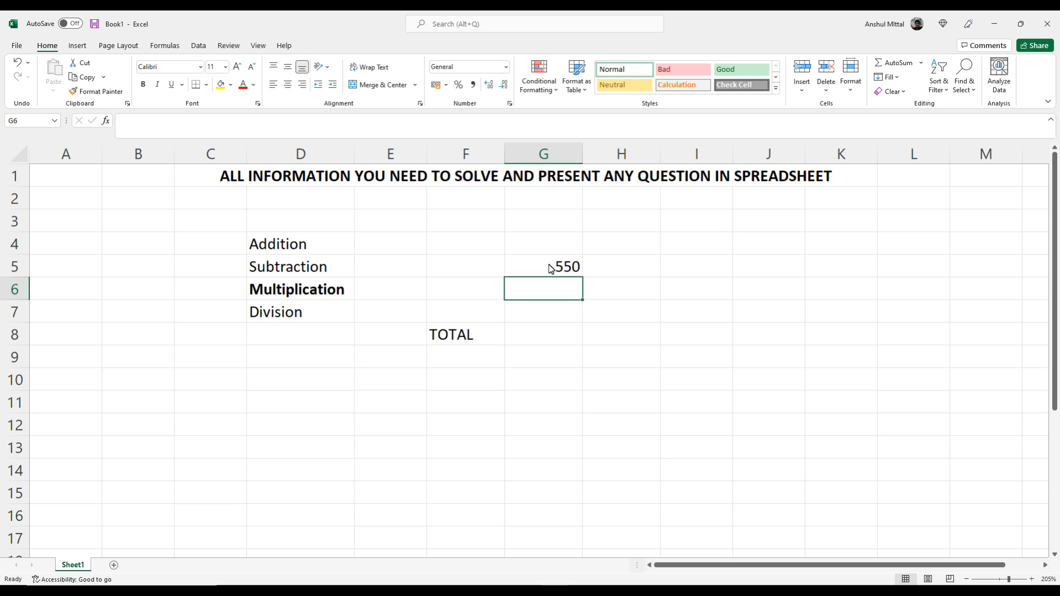
type("22")
key("Return")
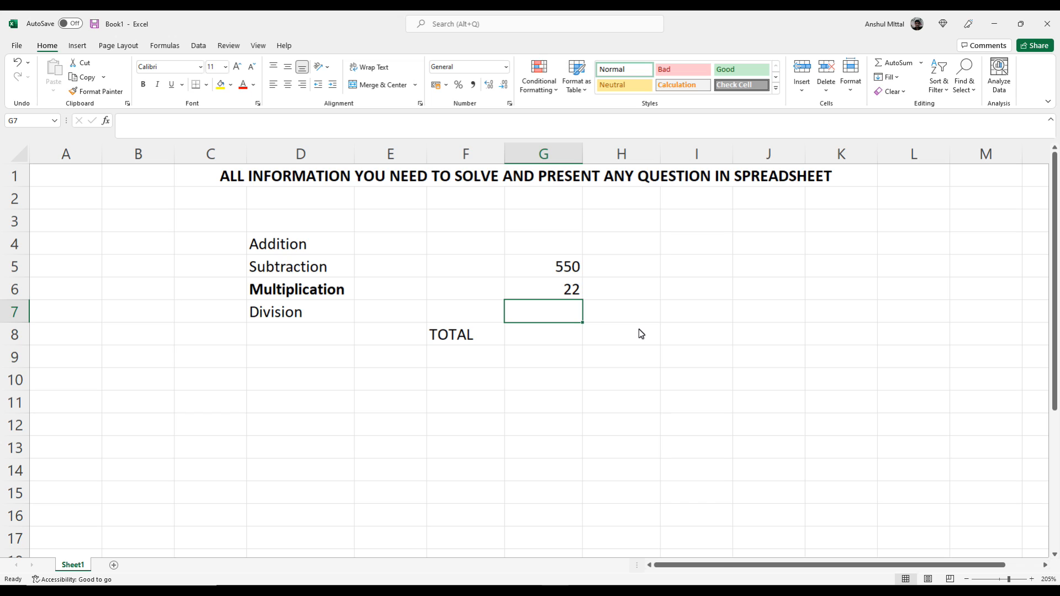
Step: Multiply the two numbers by entering =G5*G6 in G7, using an asterisk instead of an x
type("=")
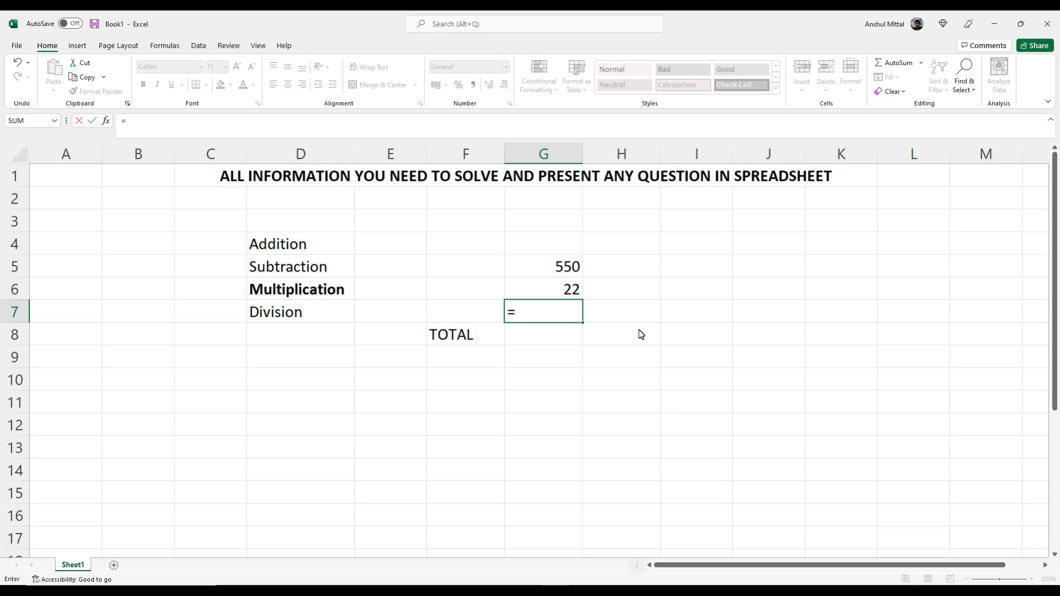
left_click(567, 267)
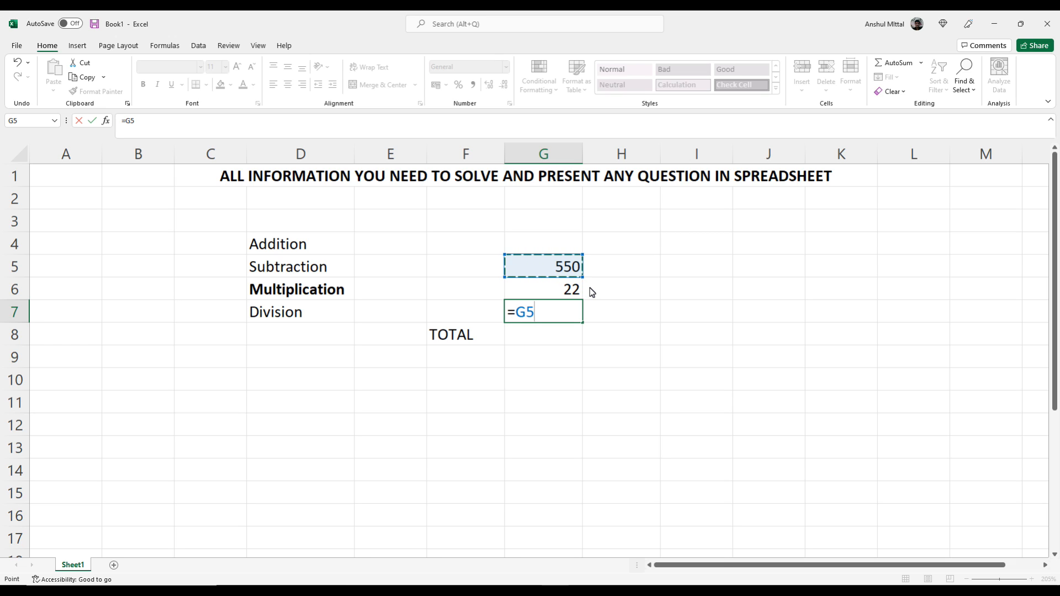
type("X")
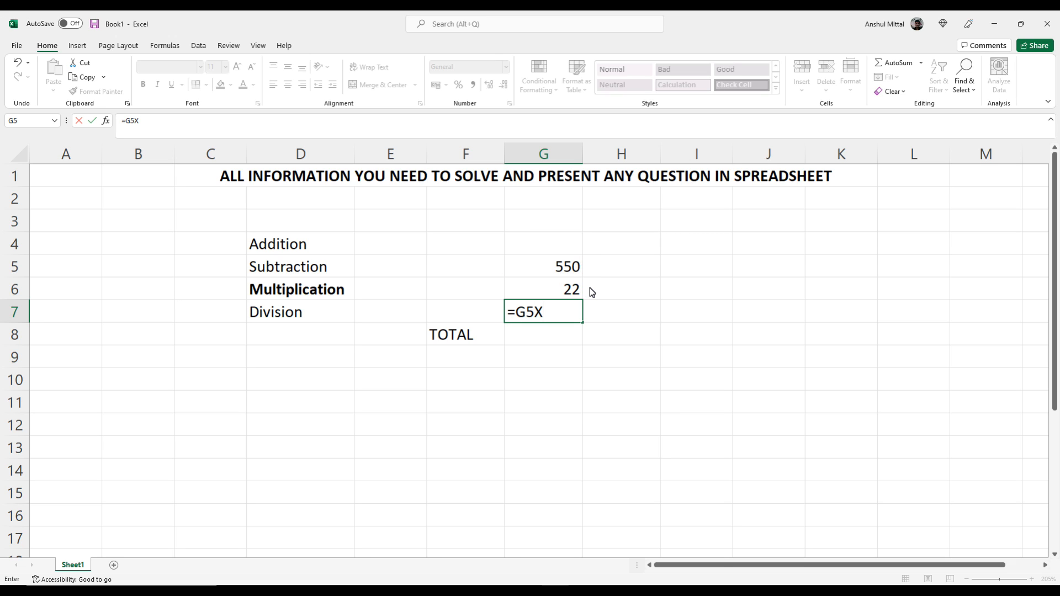
key("BackSpace")
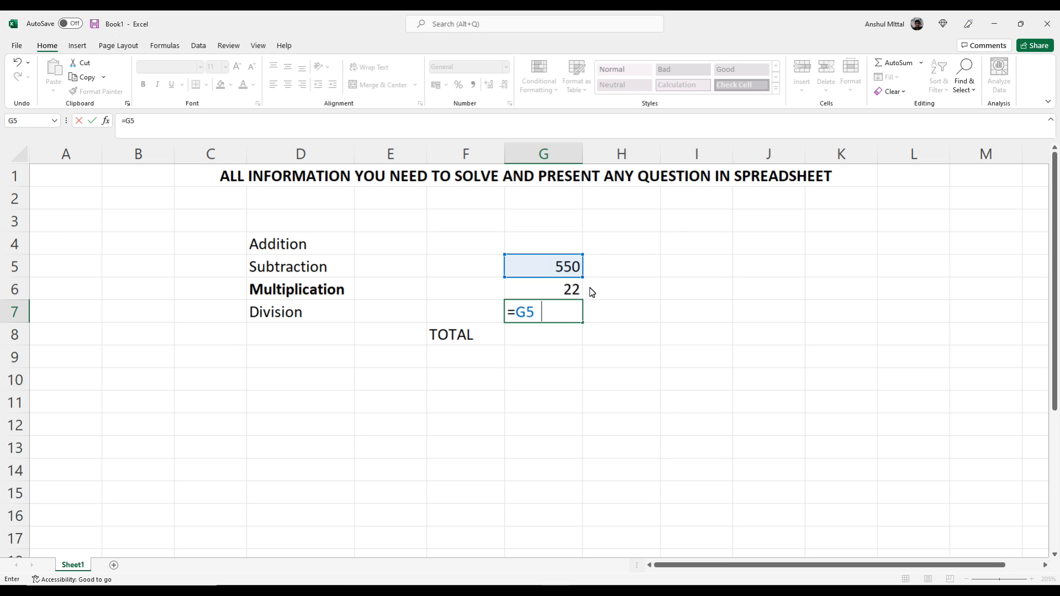
type("x")
key("BackSpace")
type("*")
left_click(568, 292)
key("Return")
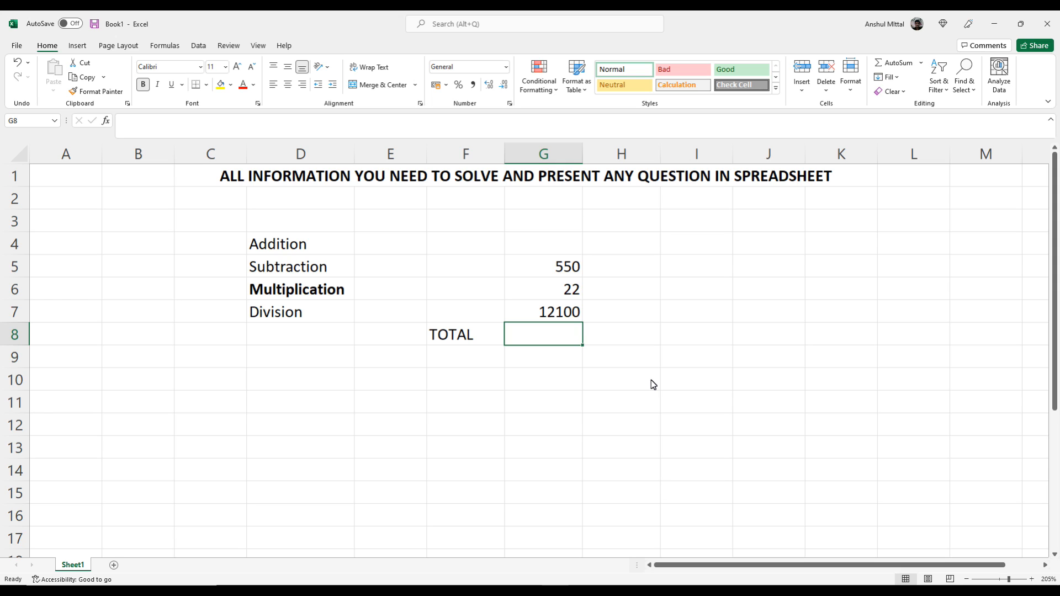
Step: Replace the multiplication formula in G7 with the division formula =G5/G6
left_click(565, 312)
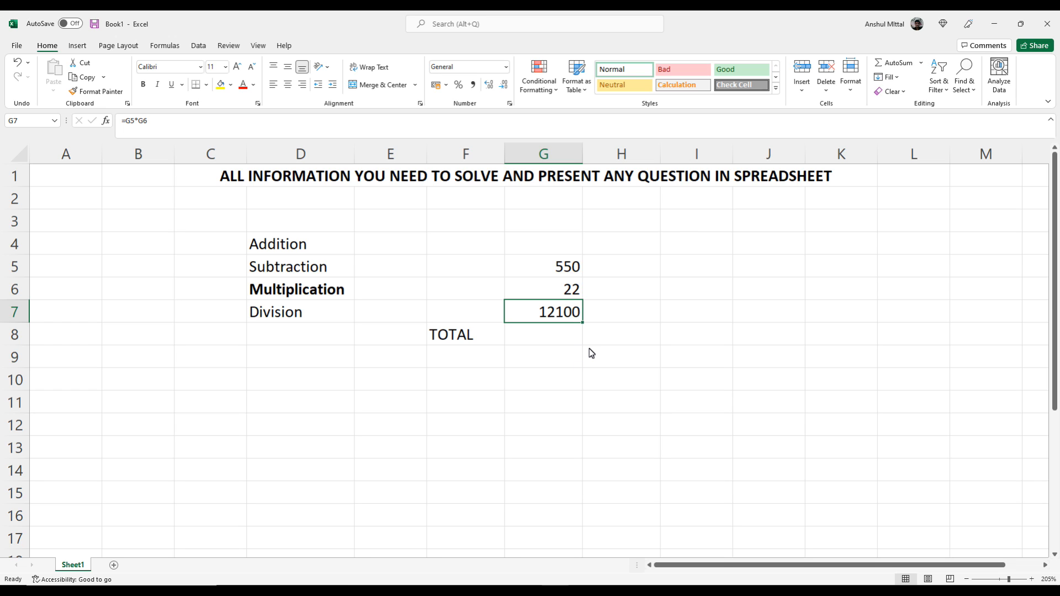
type("=")
key("Escape")
key("Delete")
key("Down")
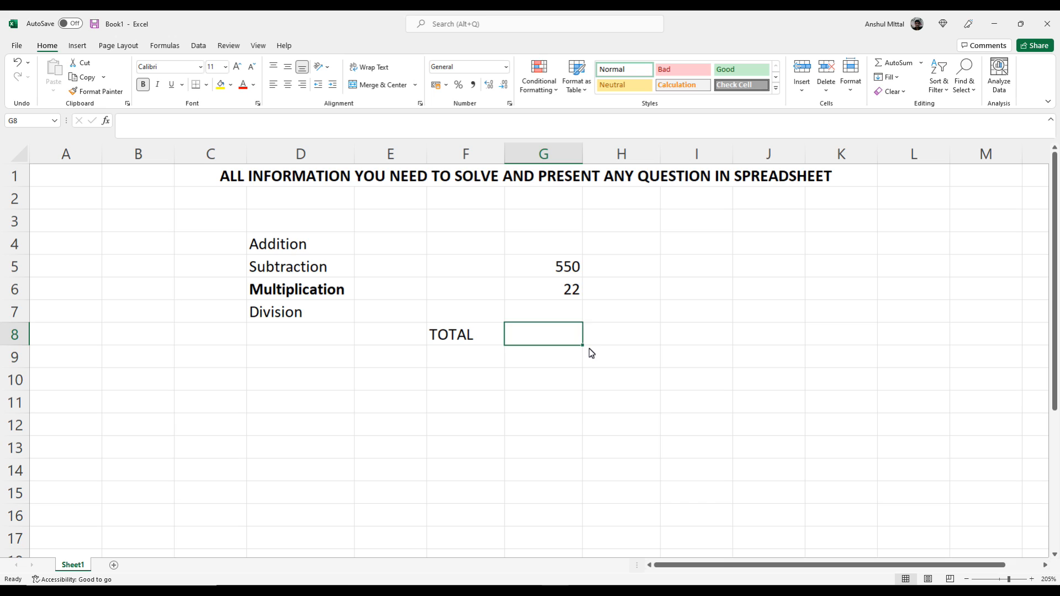
key("Up")
type("=")
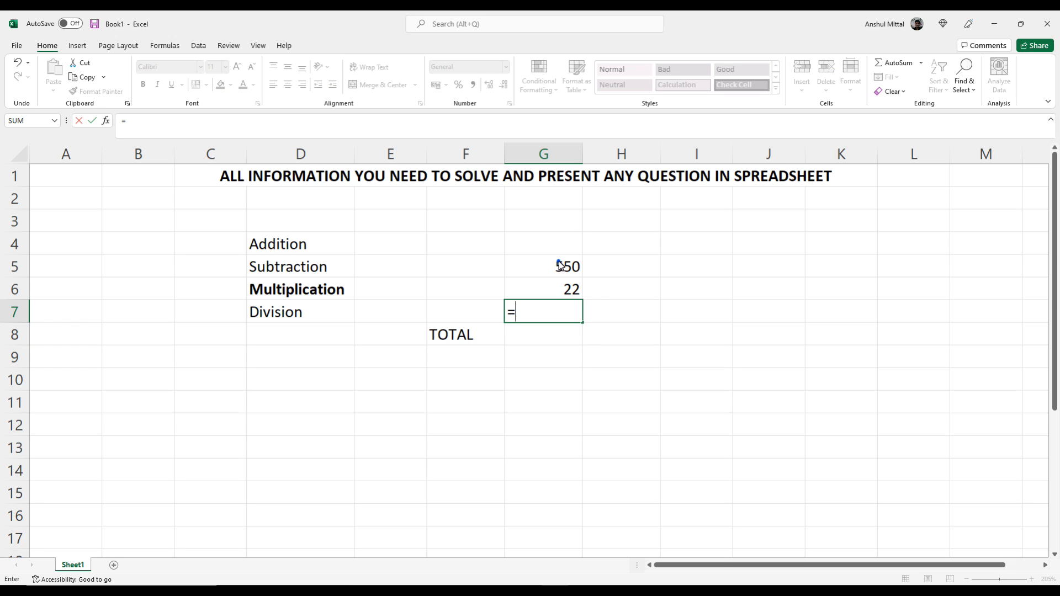
left_click(558, 261)
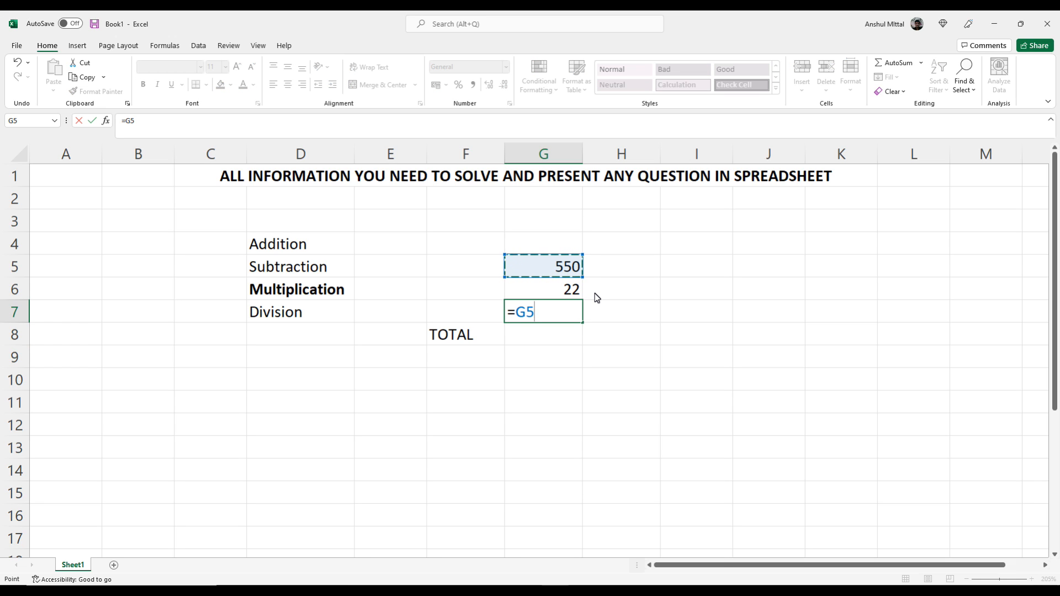
key("BackSpace")
type("/")
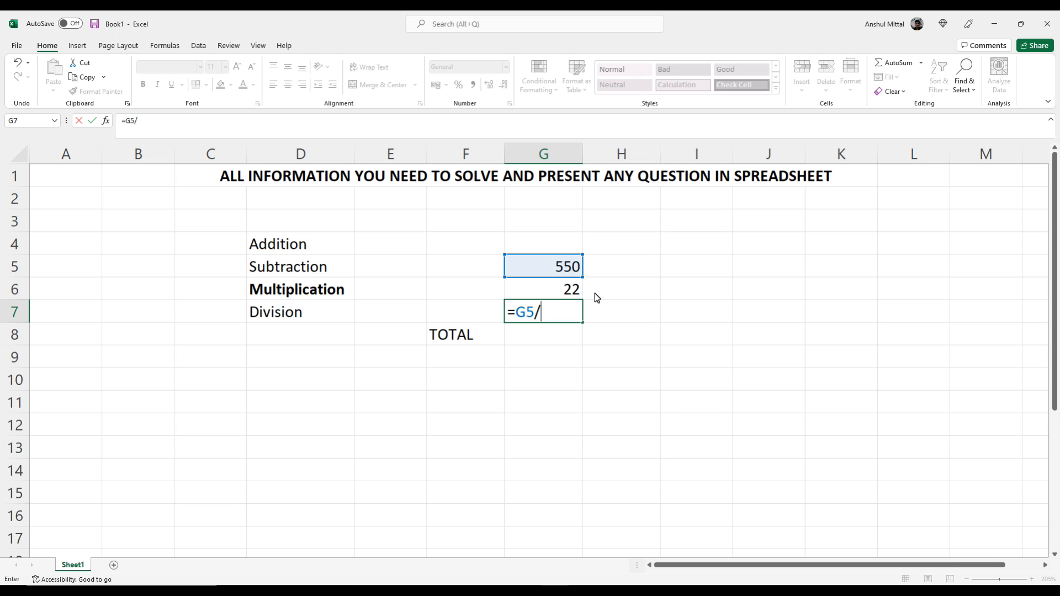
left_click(565, 290)
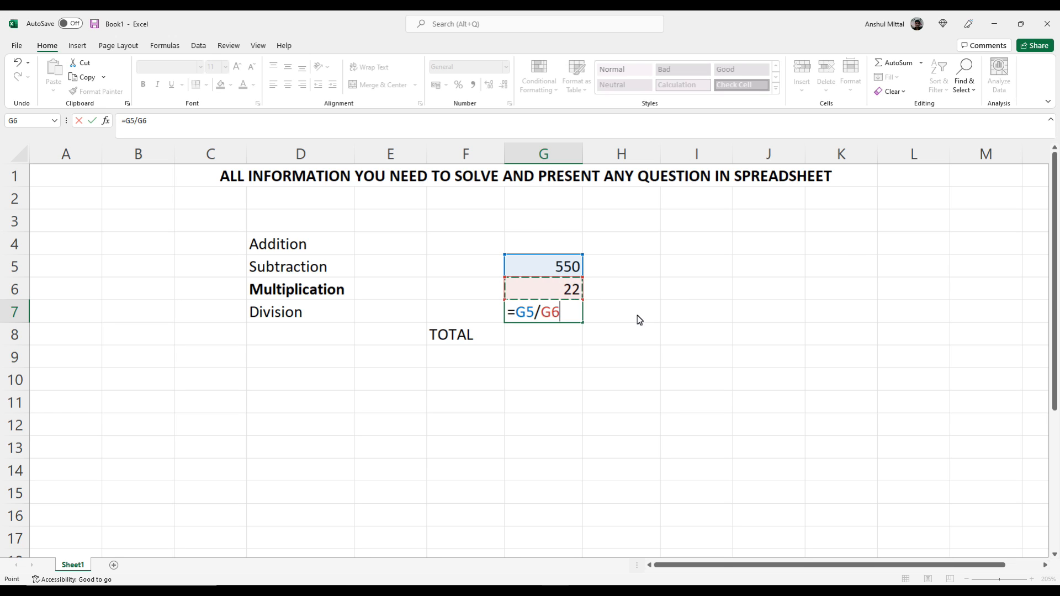
key("Return")
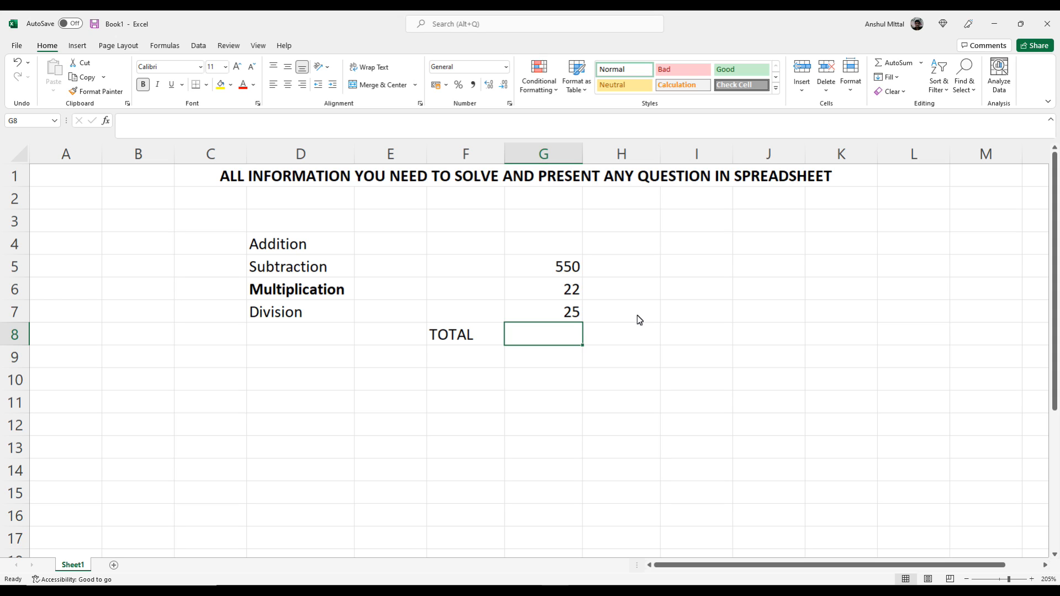
Step: Clear the example in F5:G8 and the operation labels in D4:D7, and narrow column D
left_click_drag(494, 269, 545, 344)
key("Delete")
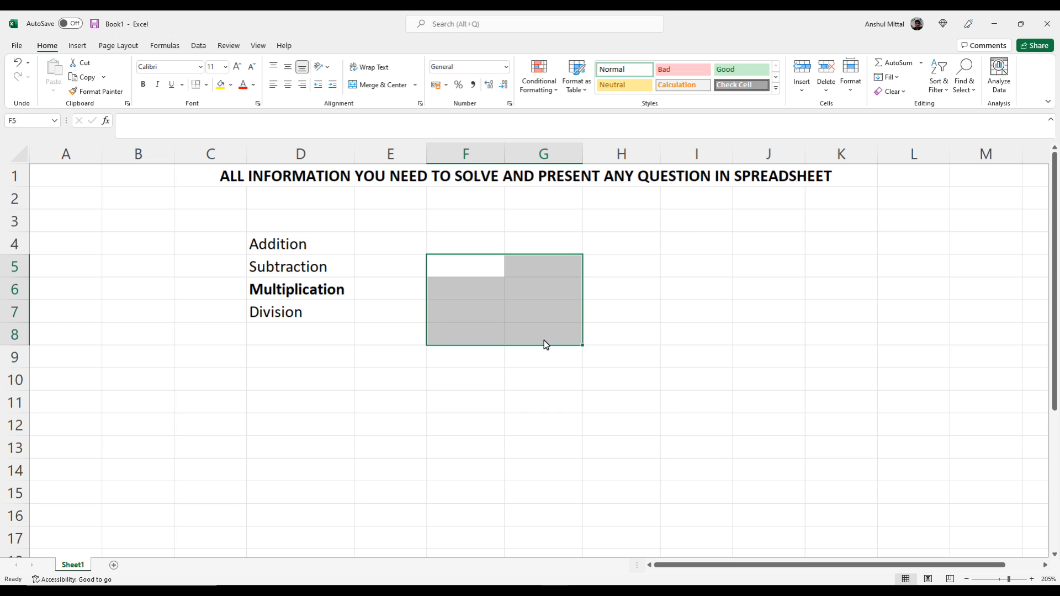
left_click_drag(293, 244, 324, 312)
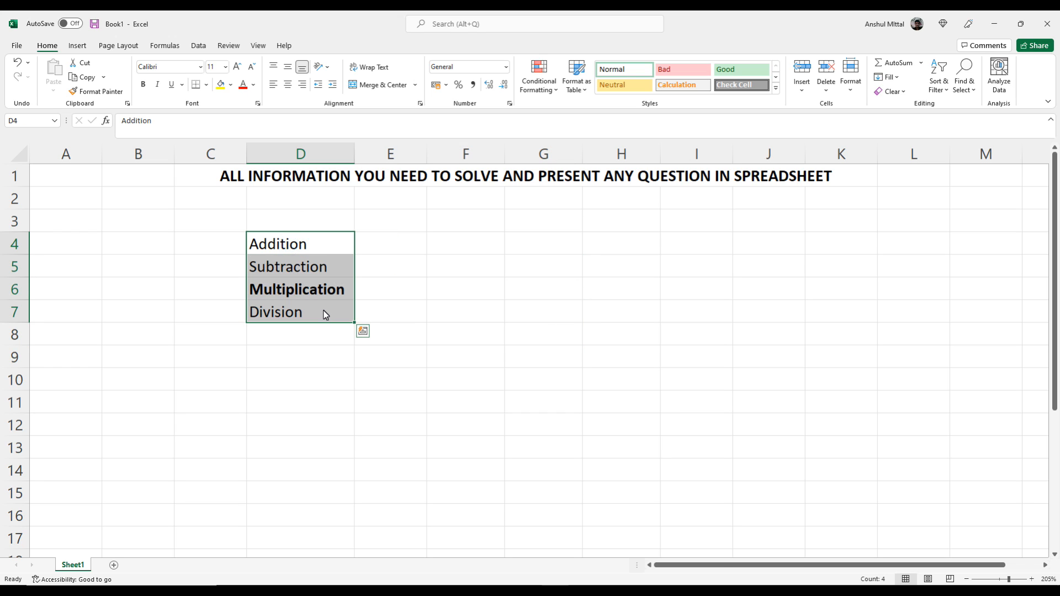
key("Delete")
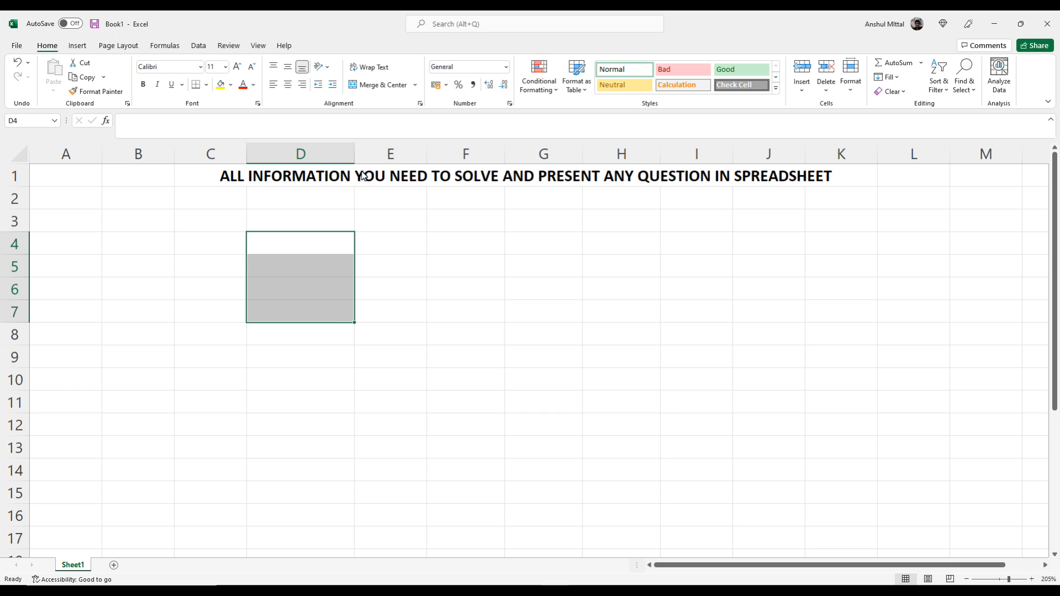
left_click_drag(355, 155, 326, 155)
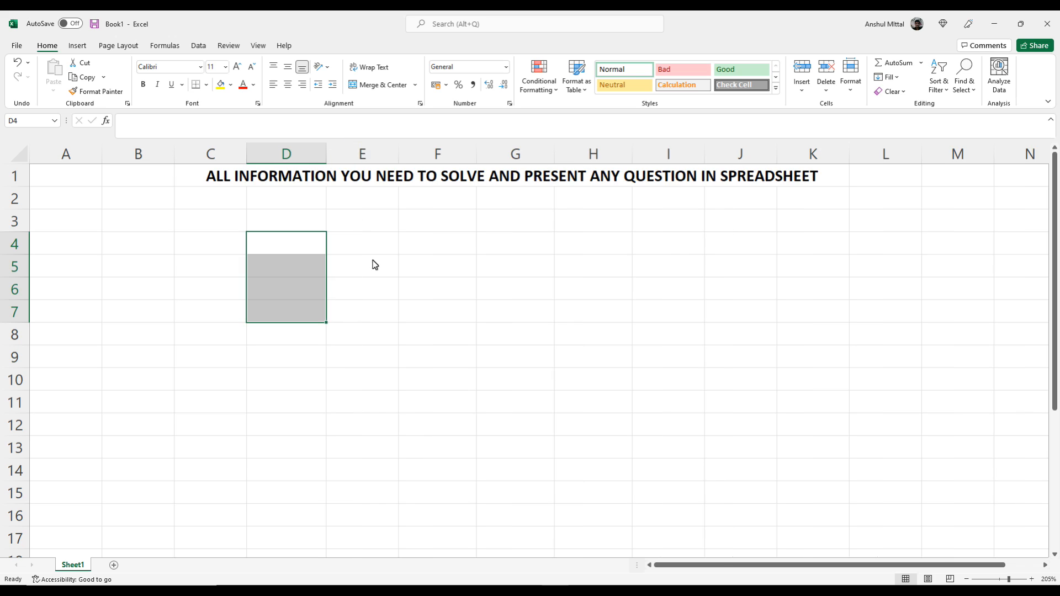
left_click(377, 289)
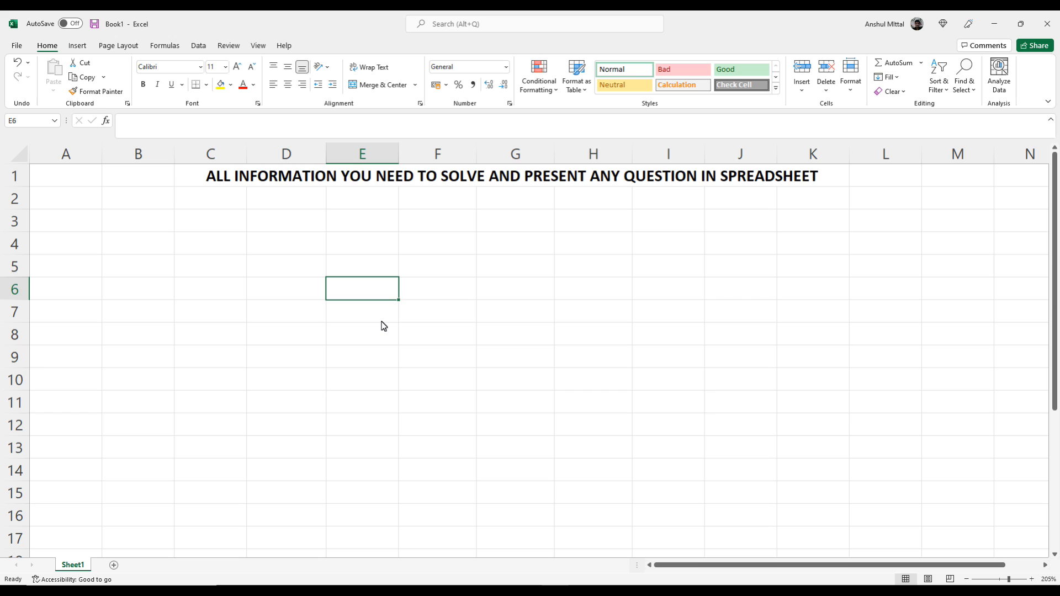
left_click_drag(367, 253, 644, 504)
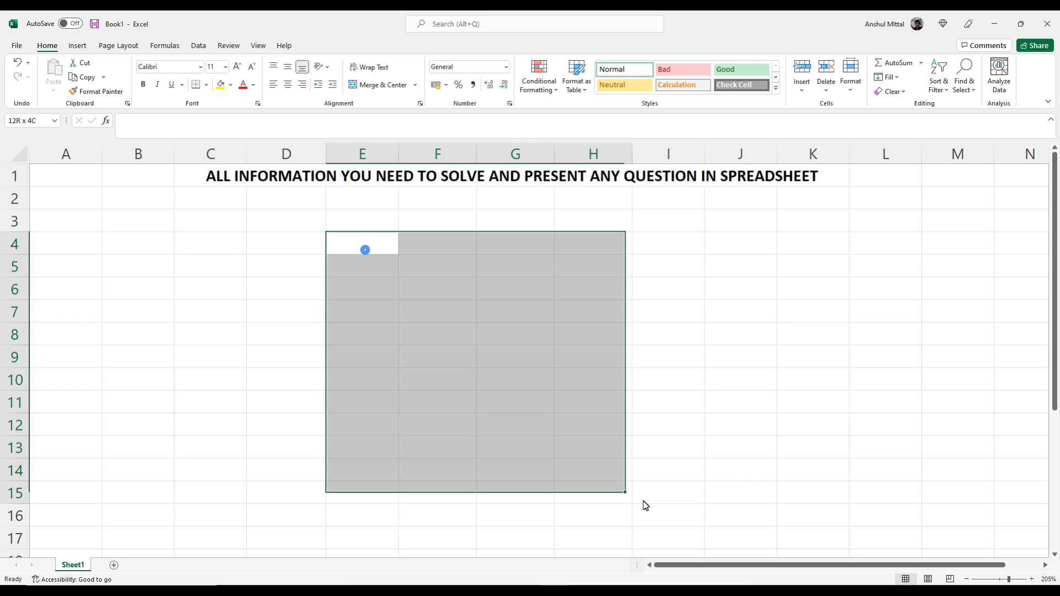
left_click(701, 331)
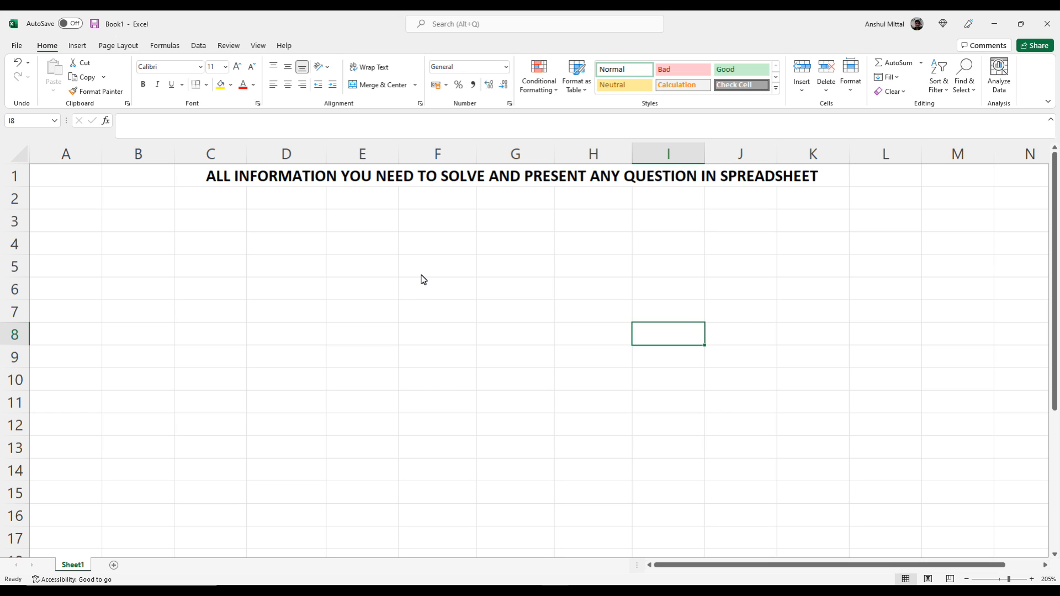
Step: Enter an interest example in row 5: 15000 in E5, 10% in F5 and "for 3 month" in G5
left_click(389, 270)
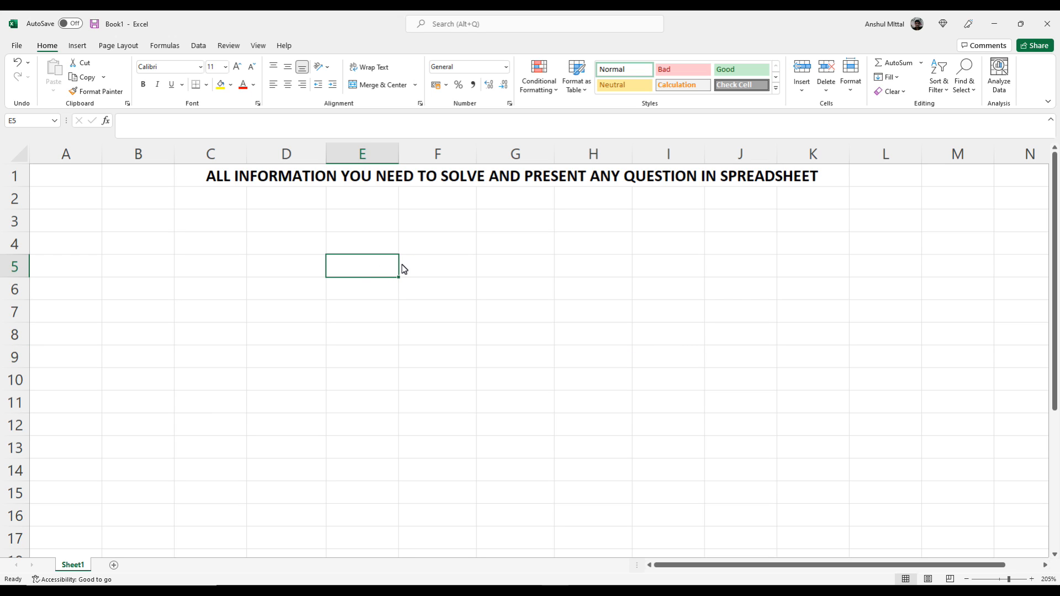
type("15000")
key("Tab")
type("10%")
key("Tab")
type("for 3 month")
key("Down")
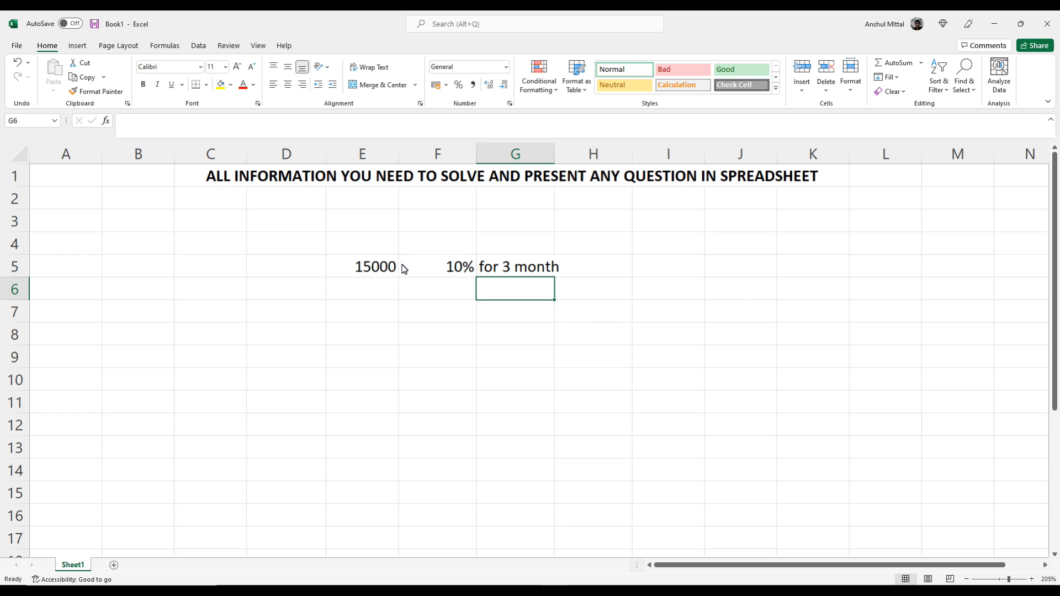
Step: Extend the interest rate in F5 to read "10% p.a.", with a space after the percent sign
left_click(441, 319)
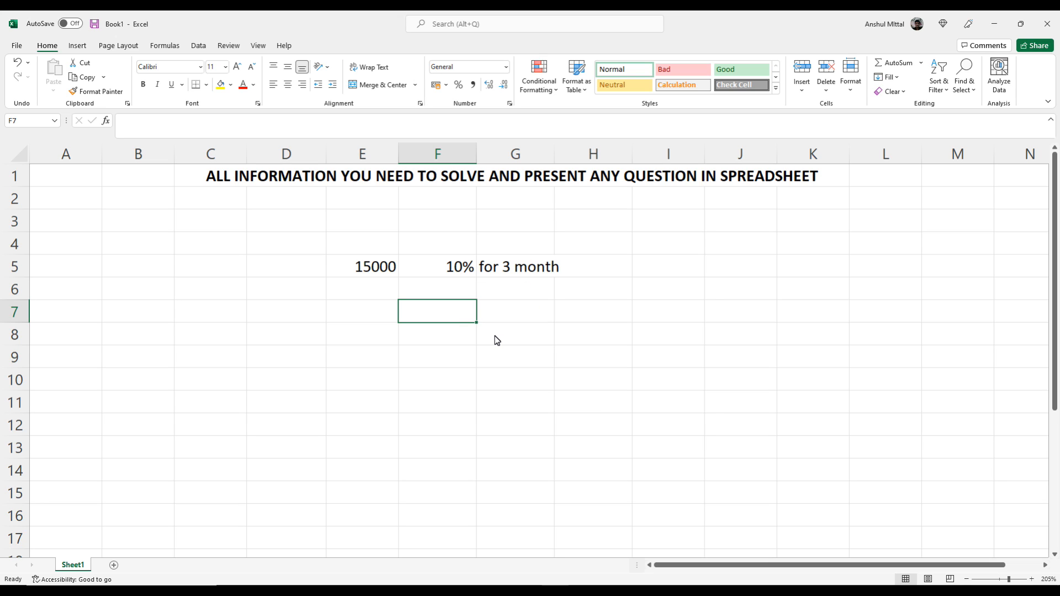
left_click(383, 266)
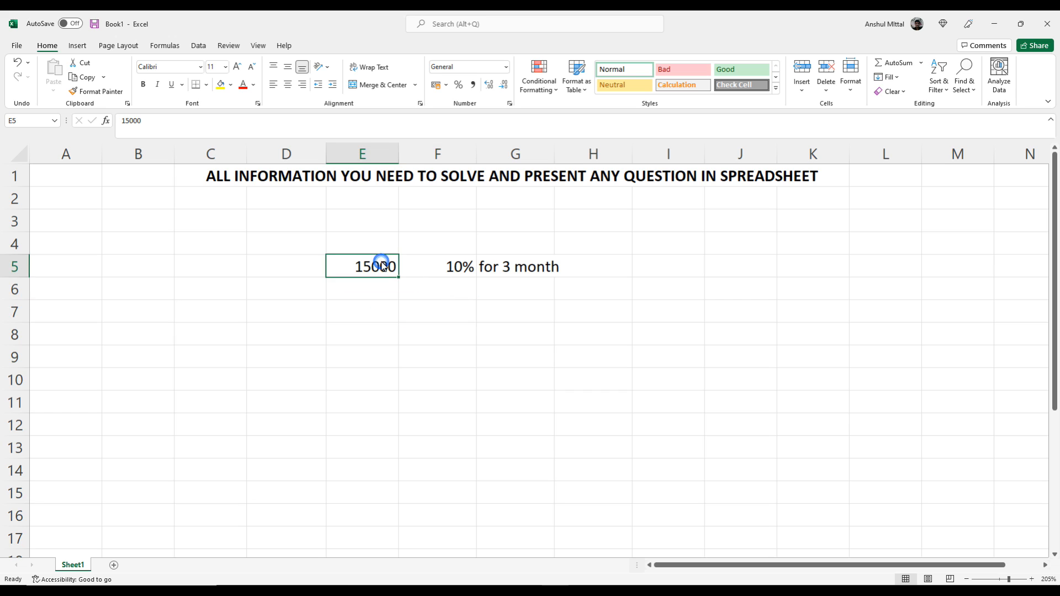
left_click(440, 277)
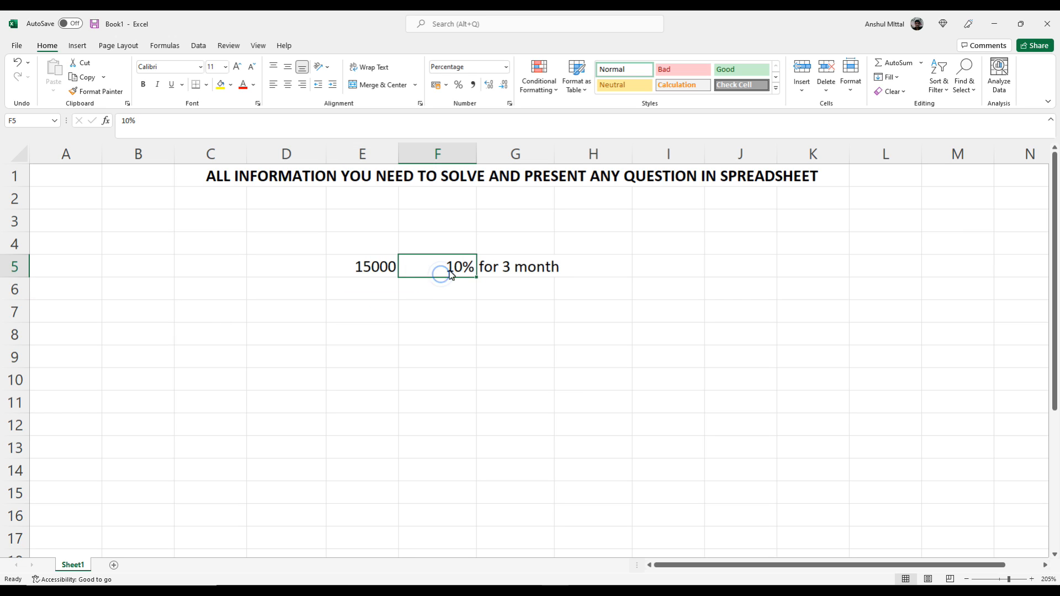
left_click(481, 269)
double_click(472, 266)
type("p.a.")
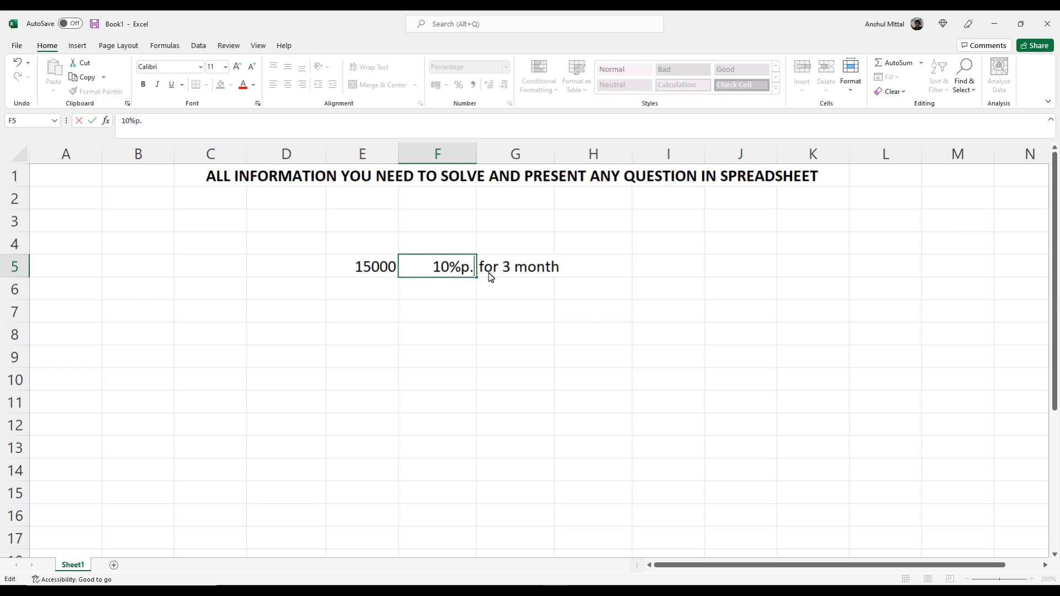
key("Return")
key("Up")
key("F2")
key("Left")
key("Left")
key("Left")
key("Left")
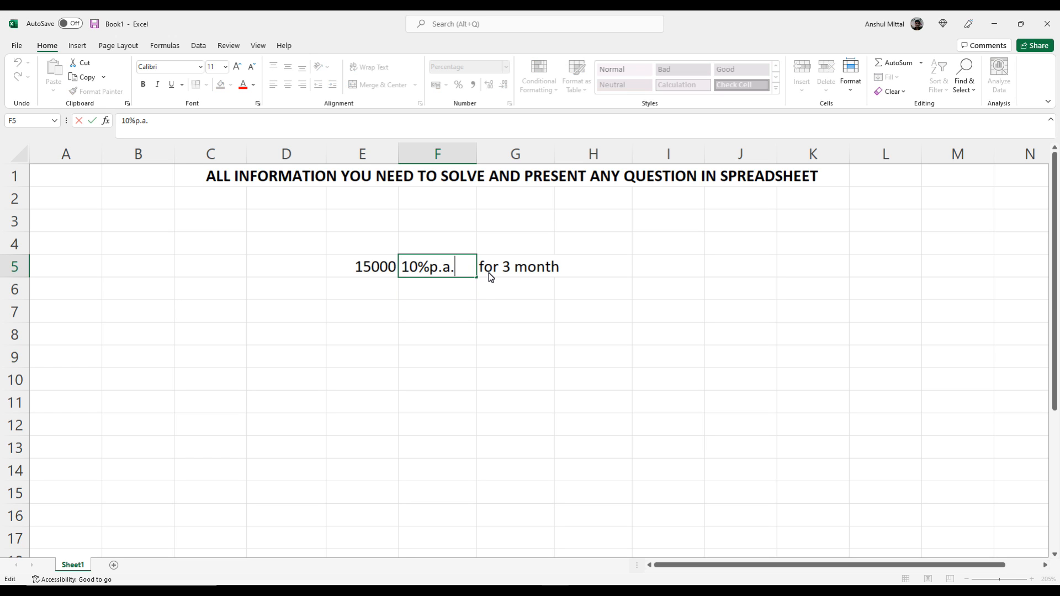
key("Return")
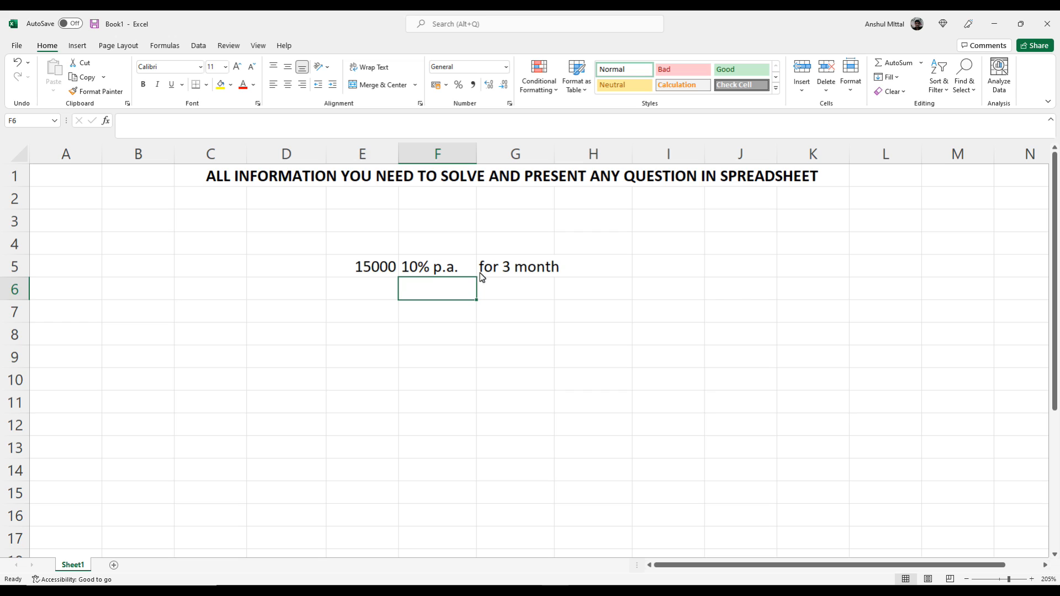
Step: Calculate the three-month interest in F7 from literal numbers with the formula =15000*10/100*3/12
left_click(375, 274)
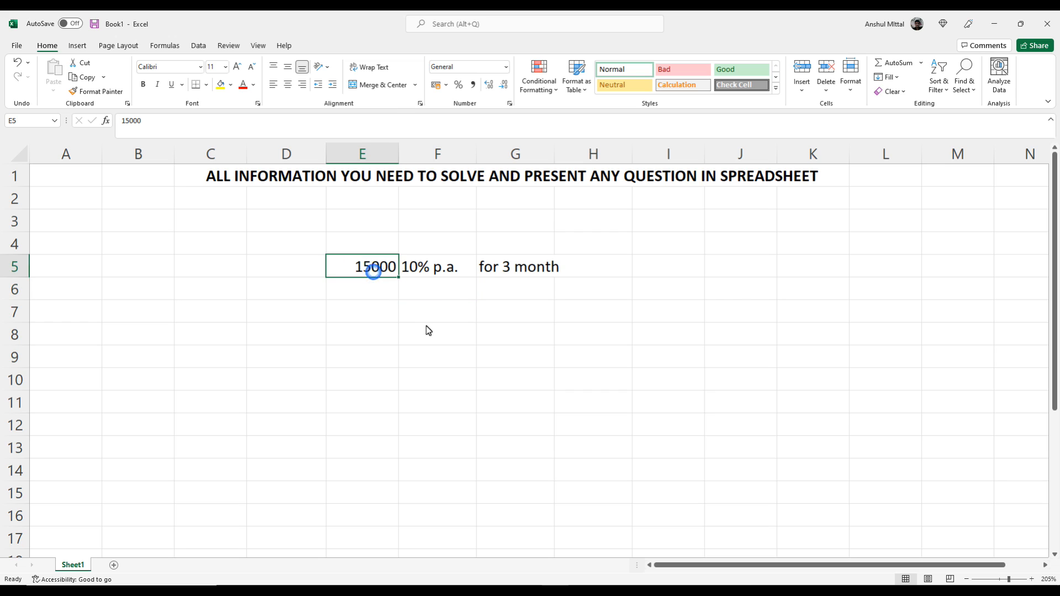
left_click(436, 272)
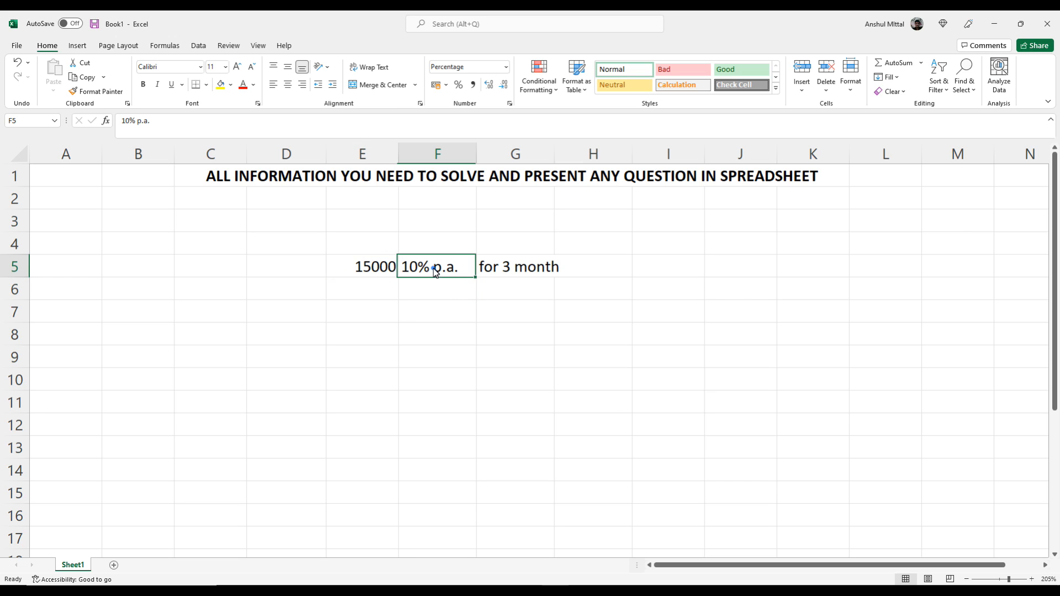
left_click(504, 275)
left_click(462, 318)
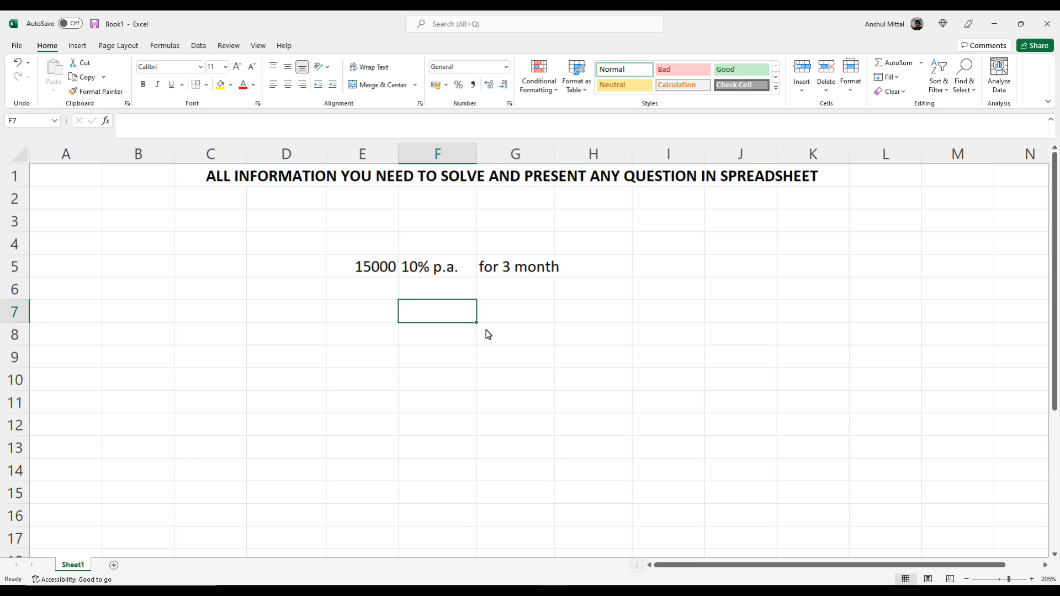
type("=15")
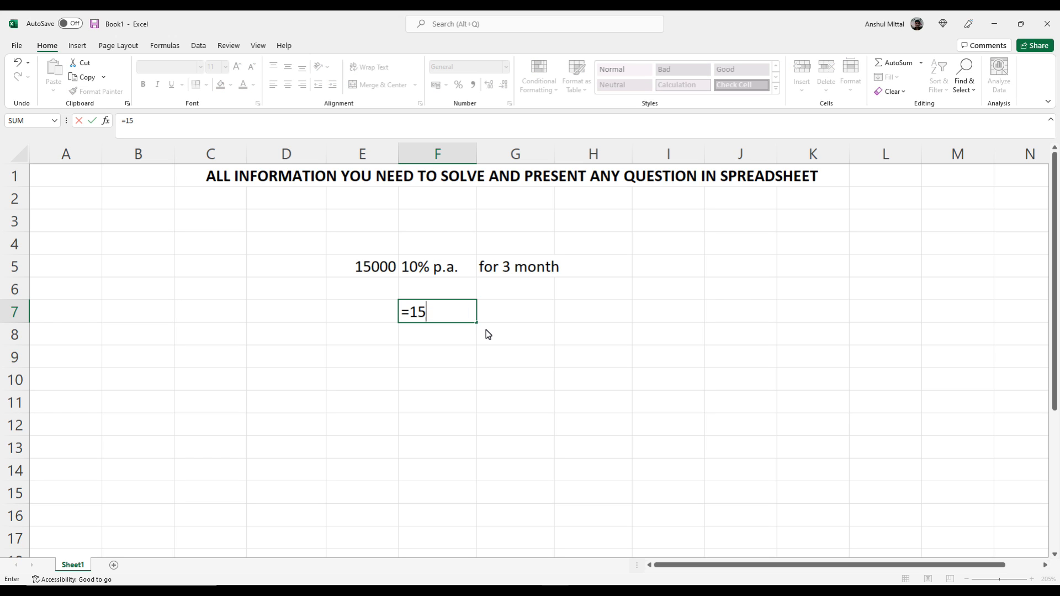
type("000*10")
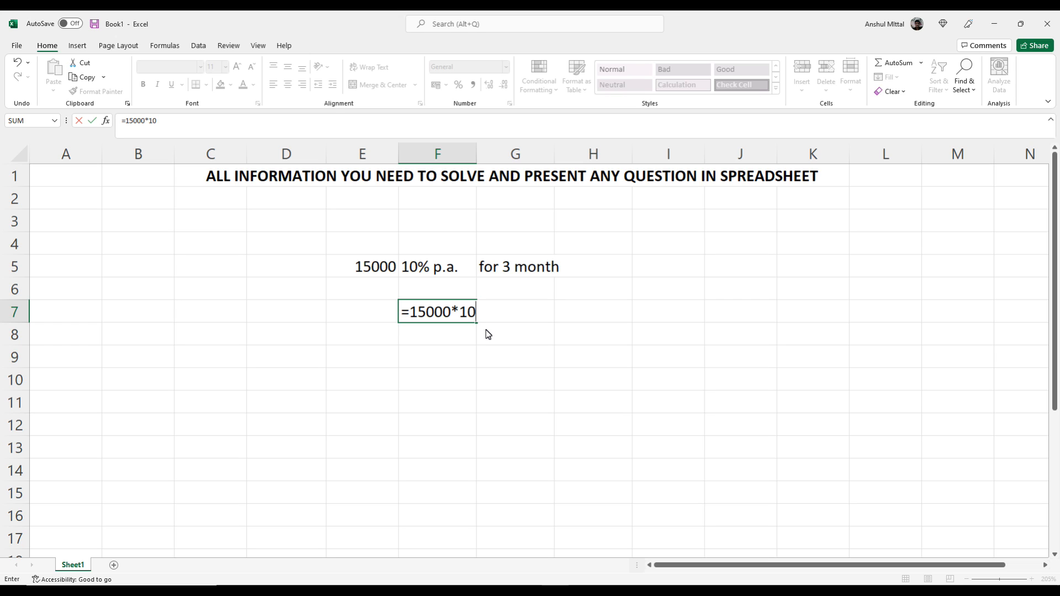
type("/100*3/12")
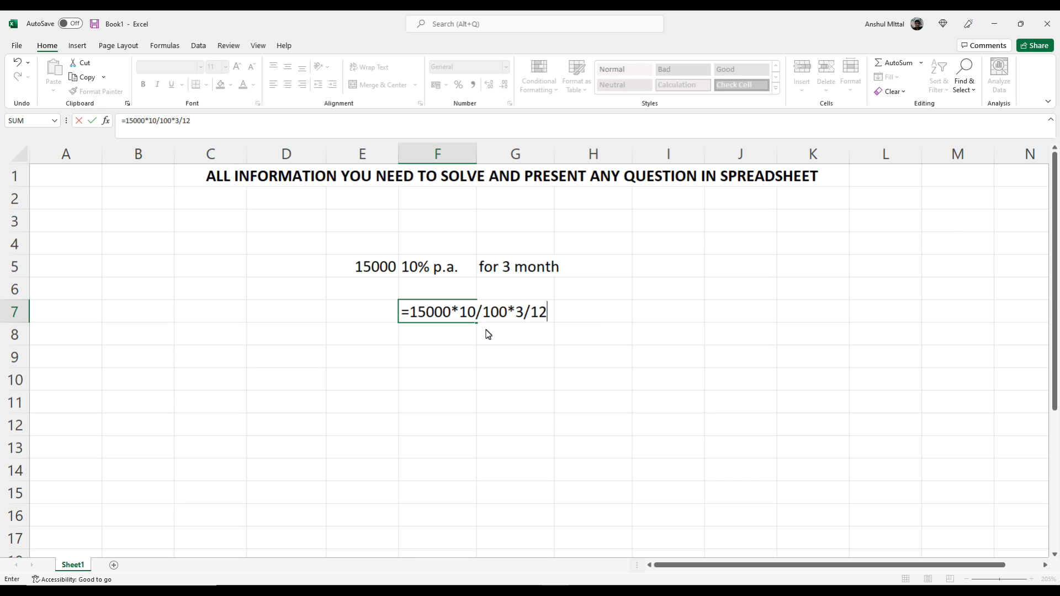
key("Return")
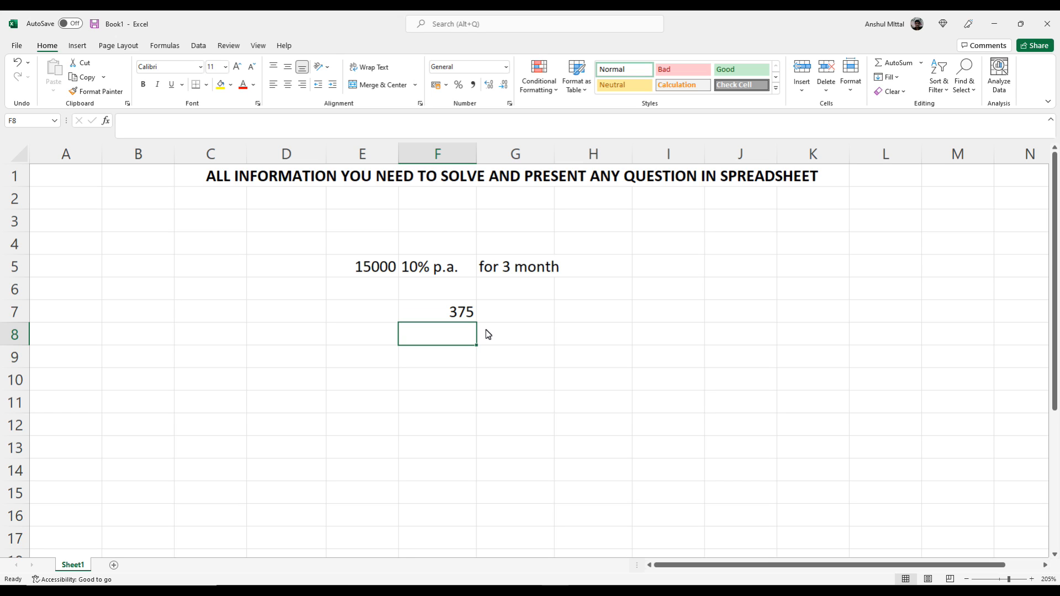
Step: Replace the interest calculation in F7 with =E5*10/100*3/12, referencing the principal's cell instead of a literal amount
key("Up")
key("Delete")
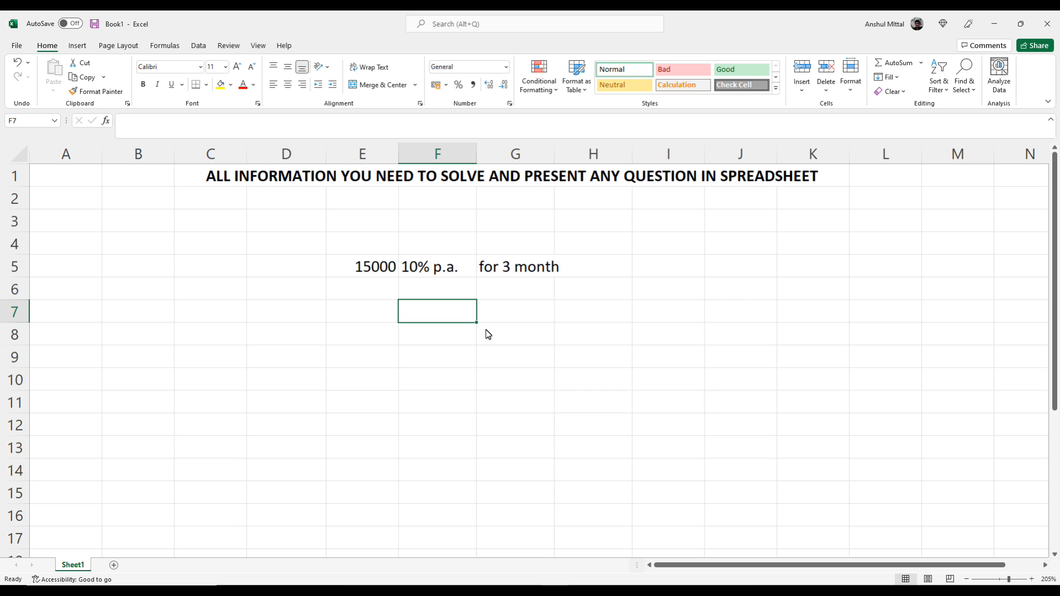
type("=")
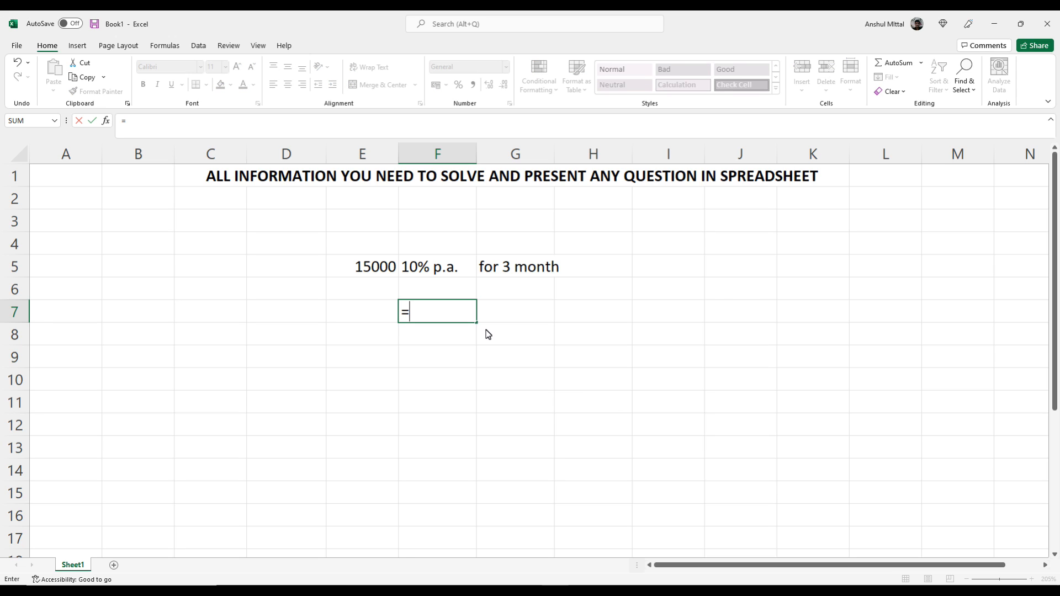
left_click(384, 270)
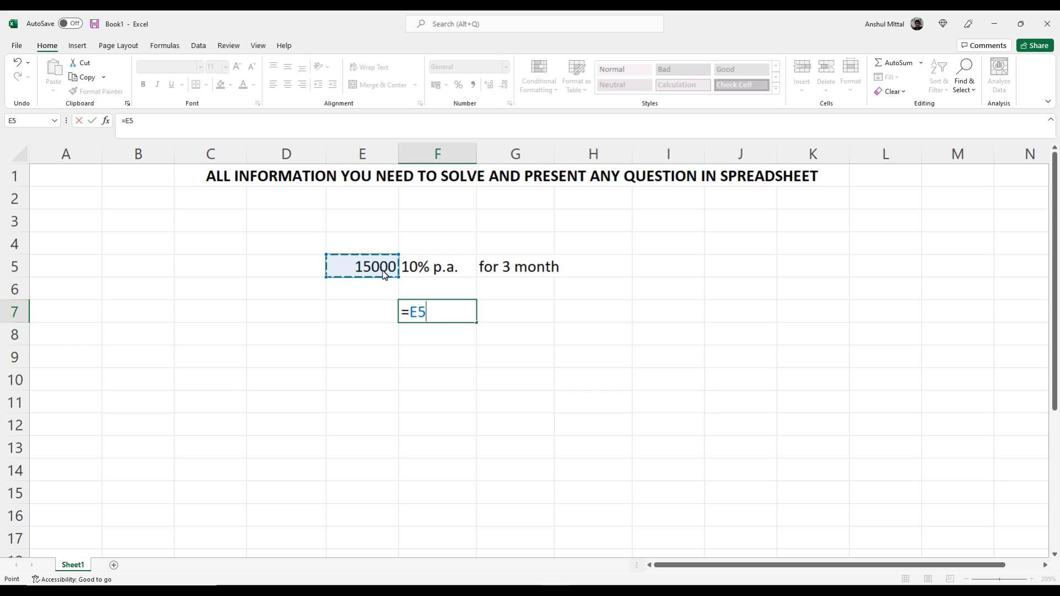
type("*10/100")
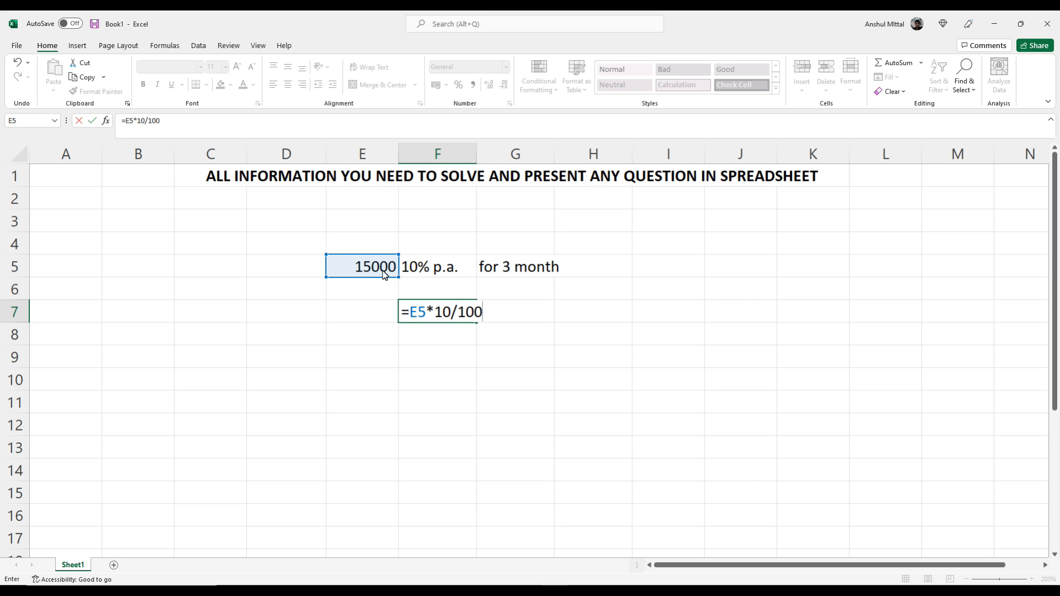
type("*3/12")
key("Return")
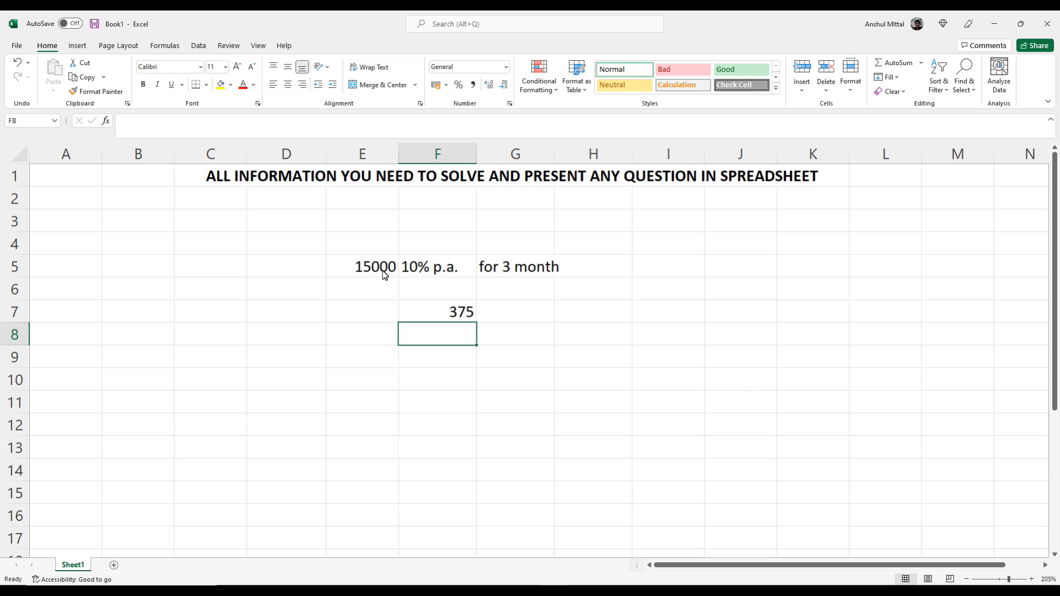
Step: Change the principal in E5 to 25000 and review the interest formula in F7 that references it
left_click(460, 313)
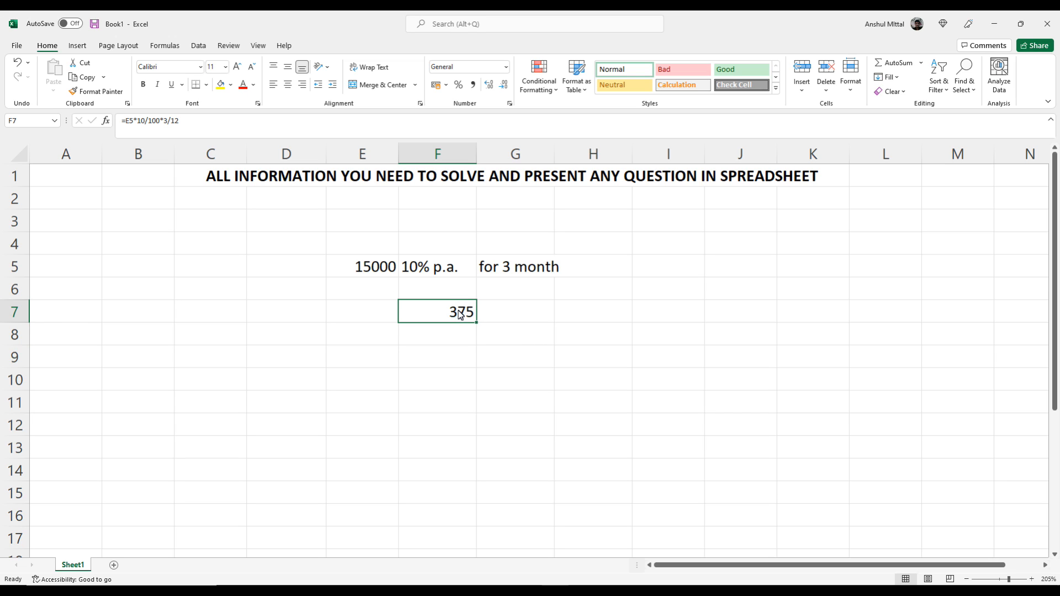
left_click(383, 274)
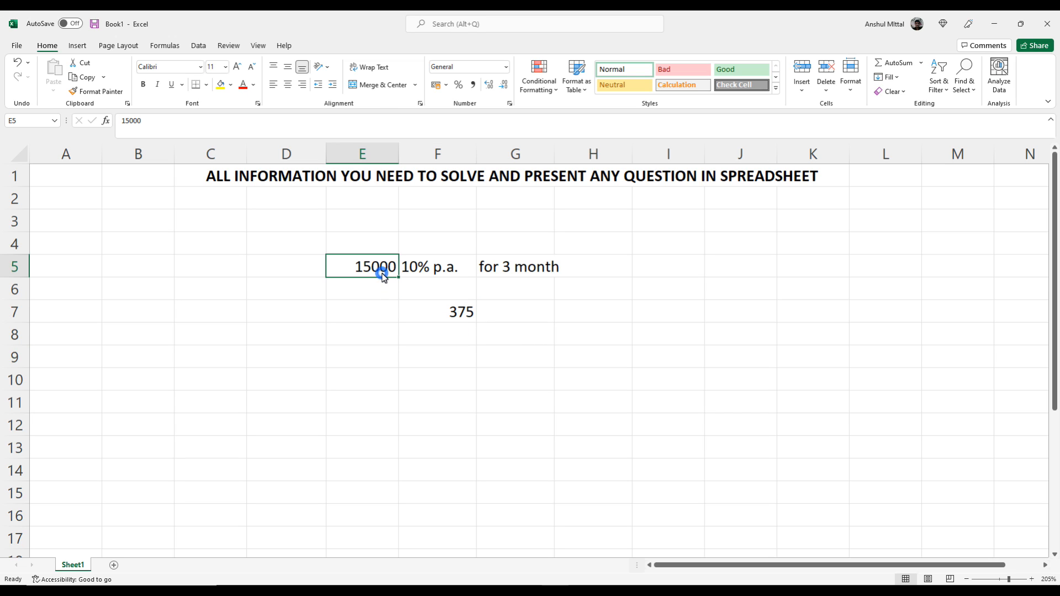
left_click(450, 311)
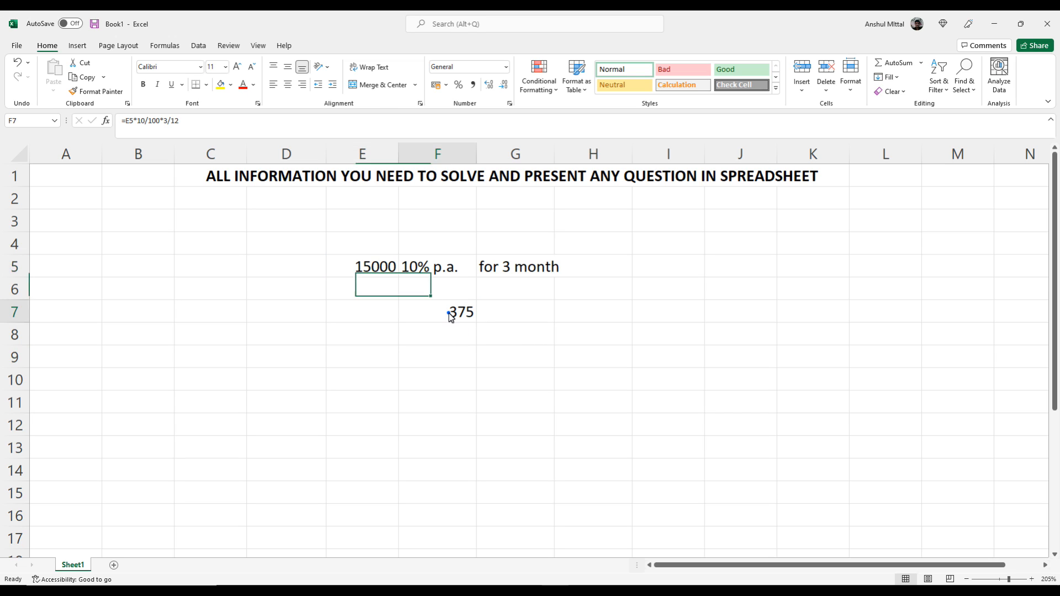
left_click(128, 126)
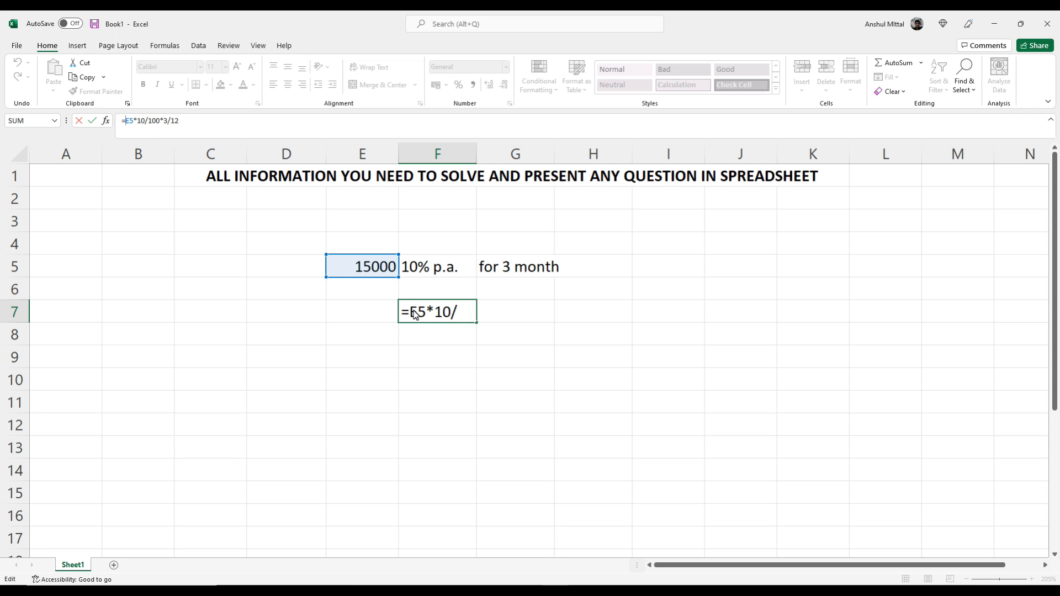
key("Escape")
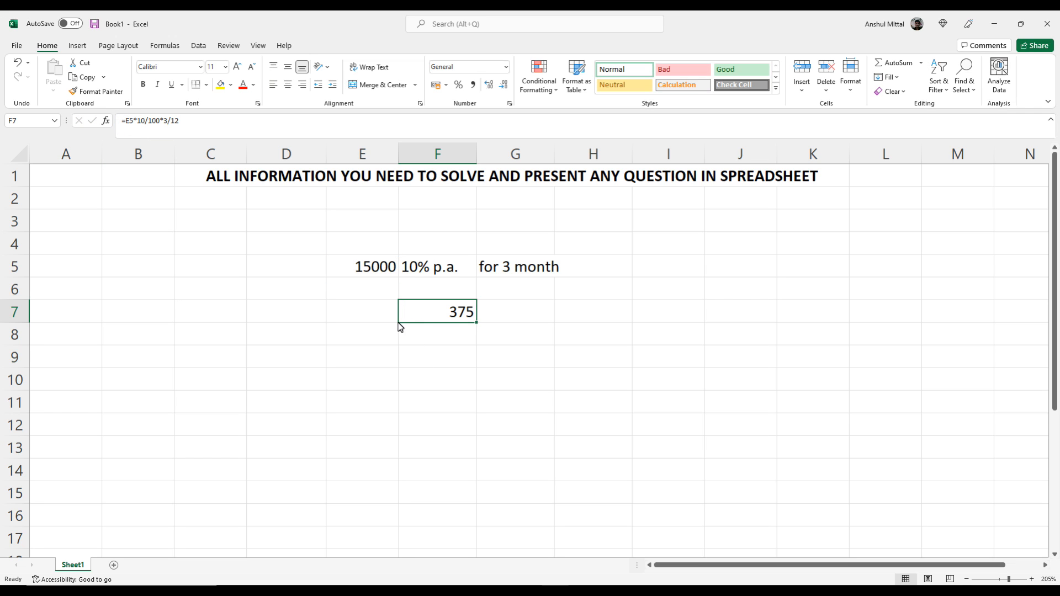
left_click(379, 275)
type("25000")
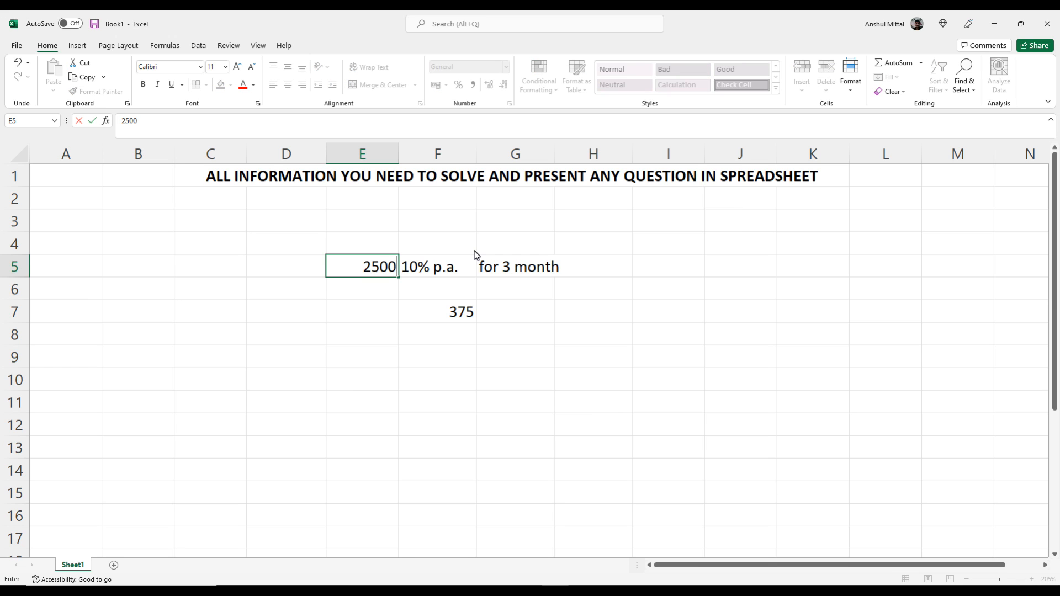
key("Return")
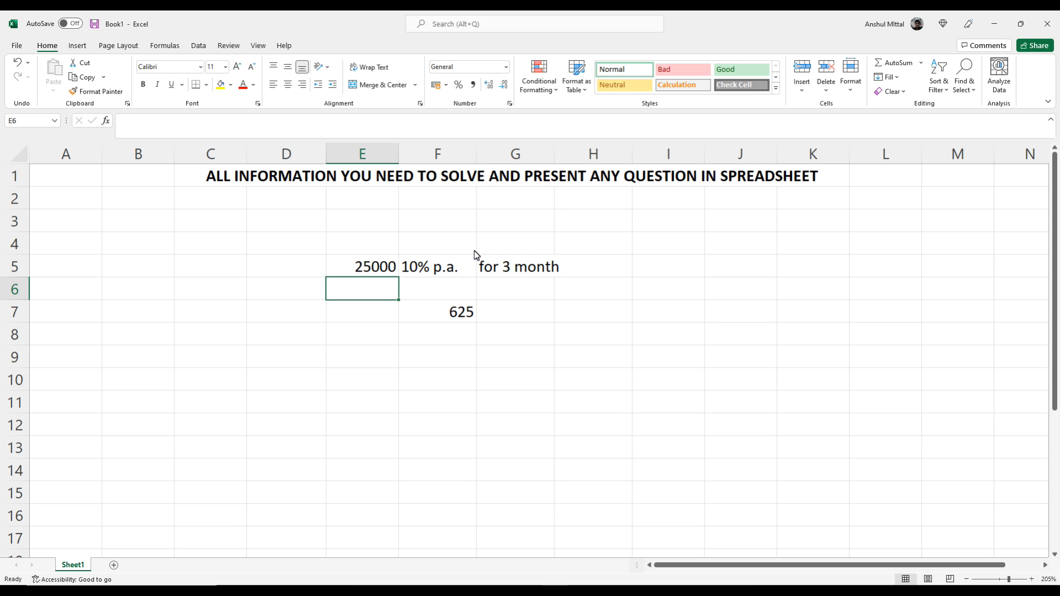
left_click(471, 317)
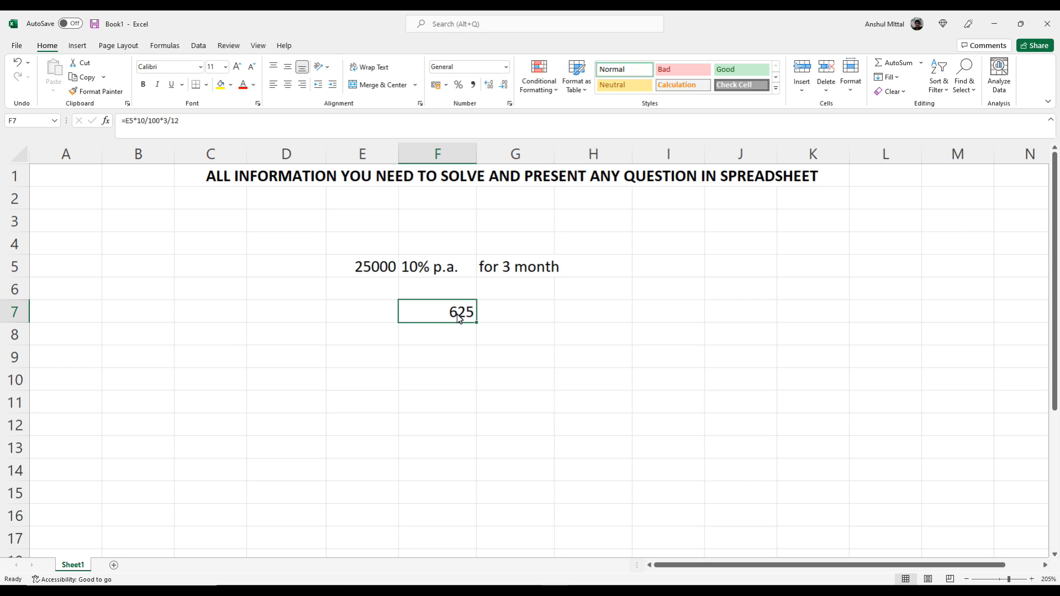
Step: Replace the interest formula in F7 with literal numbers, using =15000*10/100*3/12
left_click(369, 269)
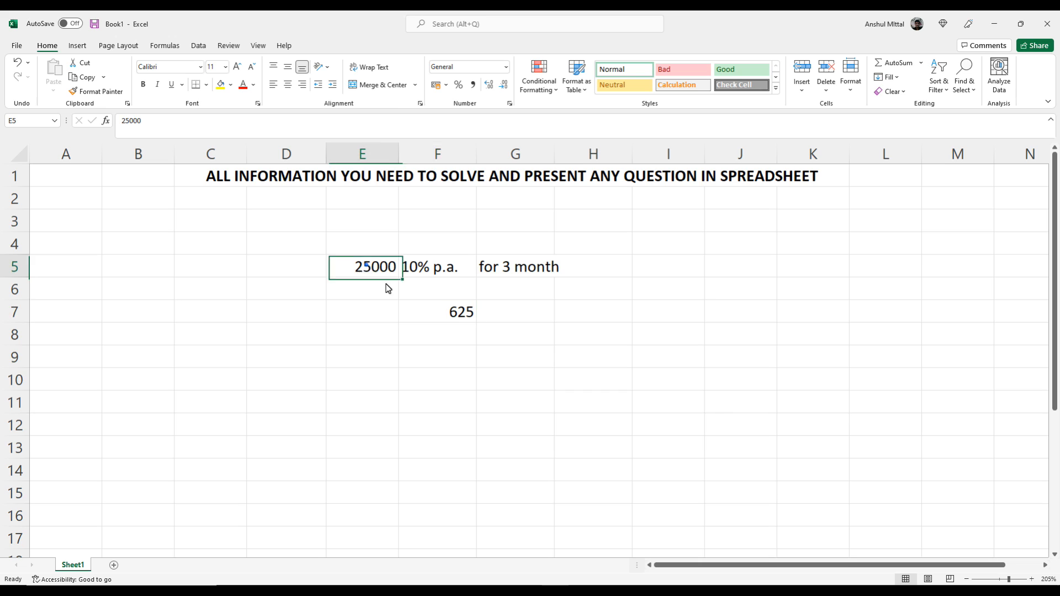
left_click(449, 313)
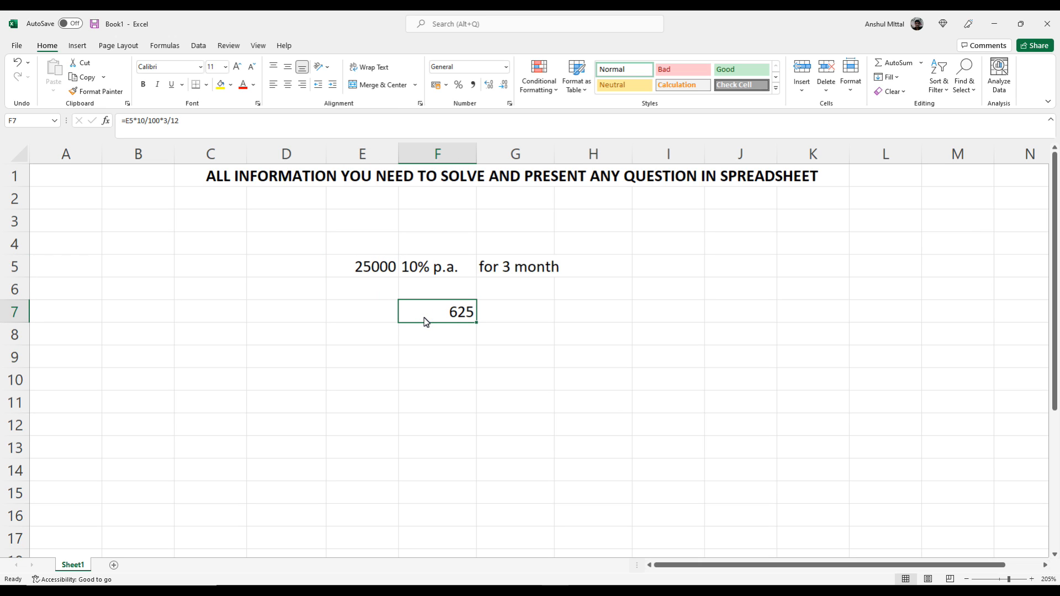
type("15")
key("BackSpace")
key("BackSpace")
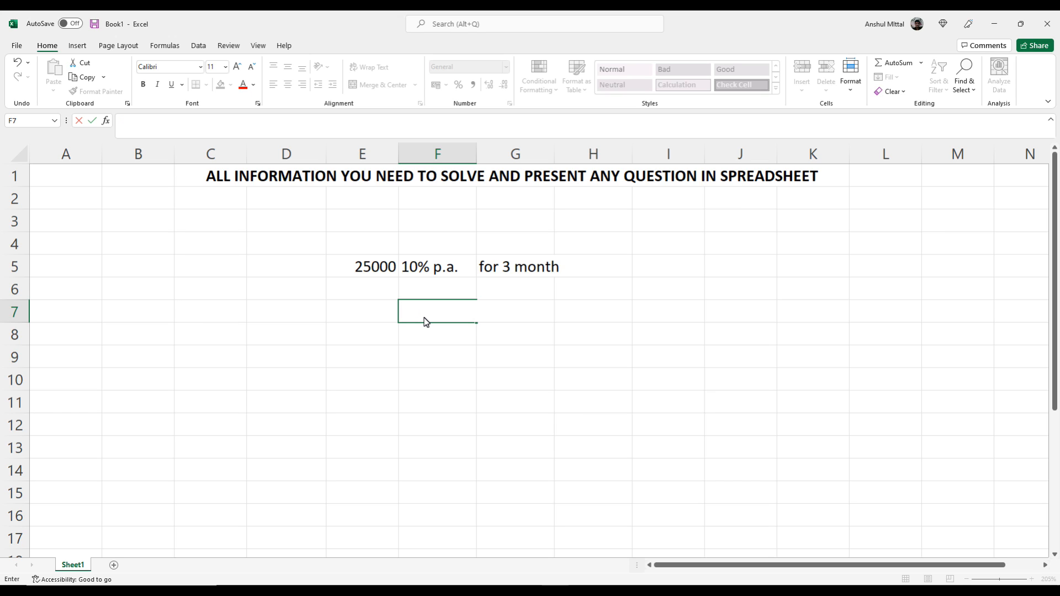
type("=15000*10/100")
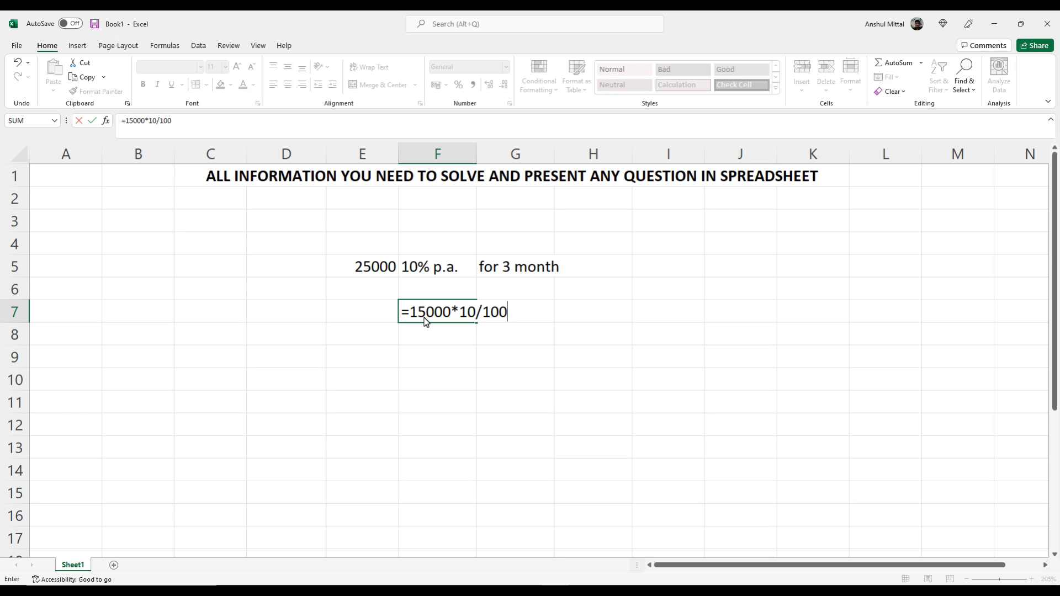
type("*3/12")
key("Return")
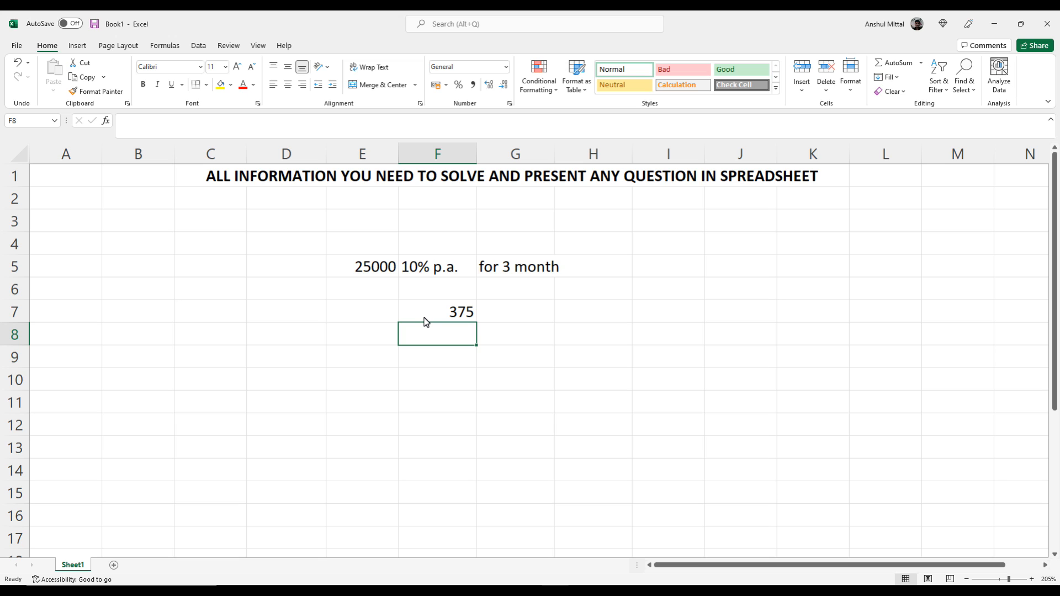
Step: Clear the whole interest example from the range E4:G8
left_click_drag(377, 247, 519, 344)
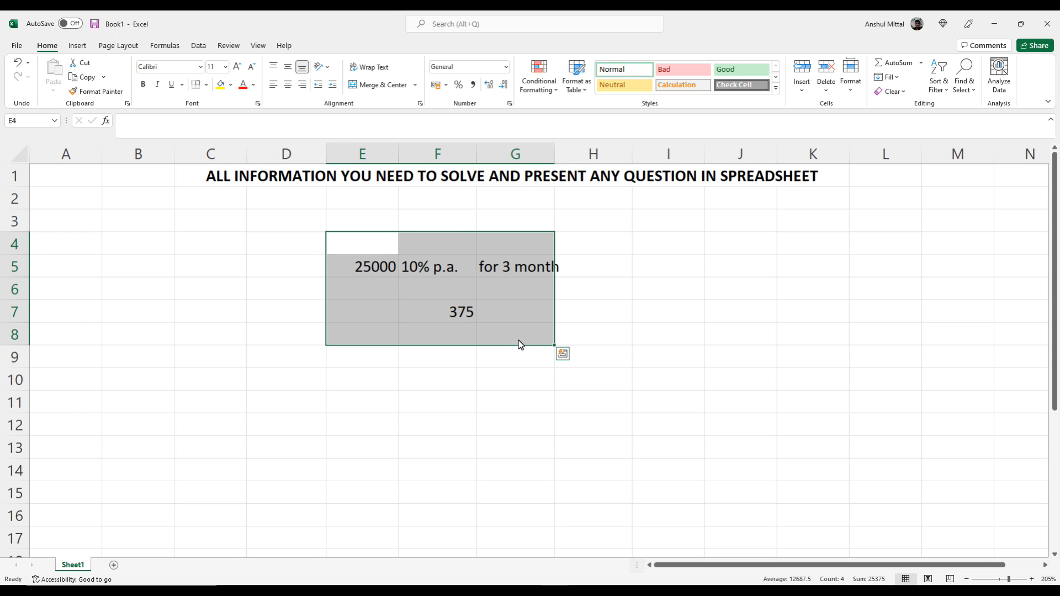
key("Delete")
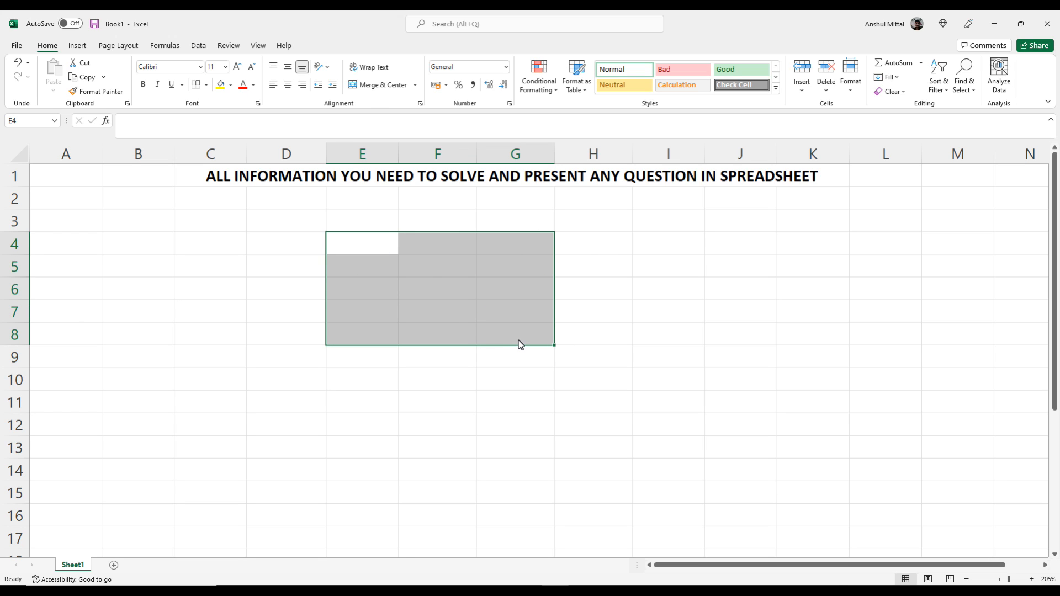
left_click(386, 296)
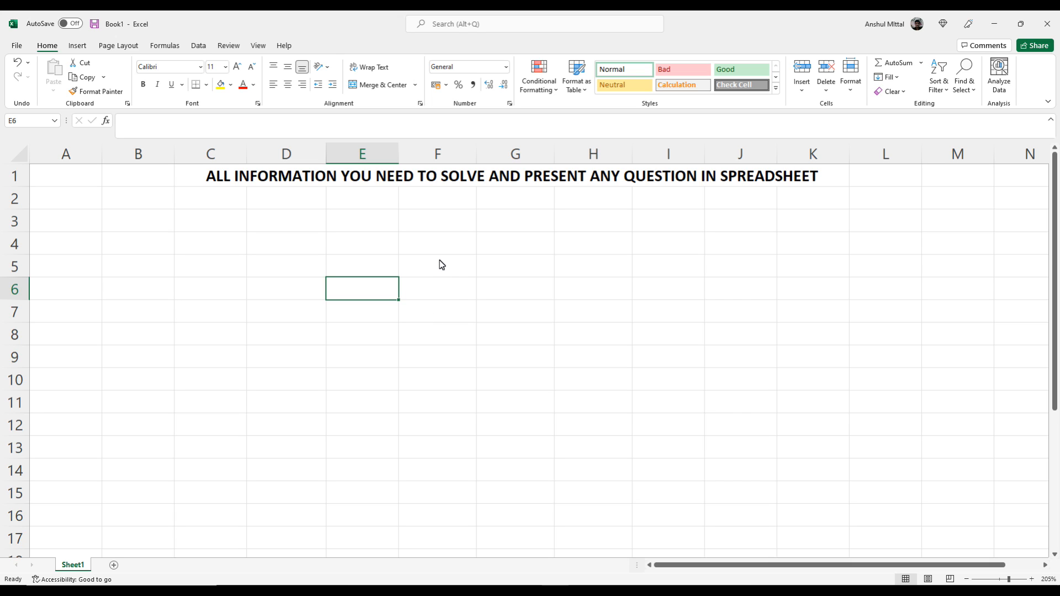
Step: Enter the heading "BASIC FORMATTING" in cell E4
left_click(371, 248)
type("BA")
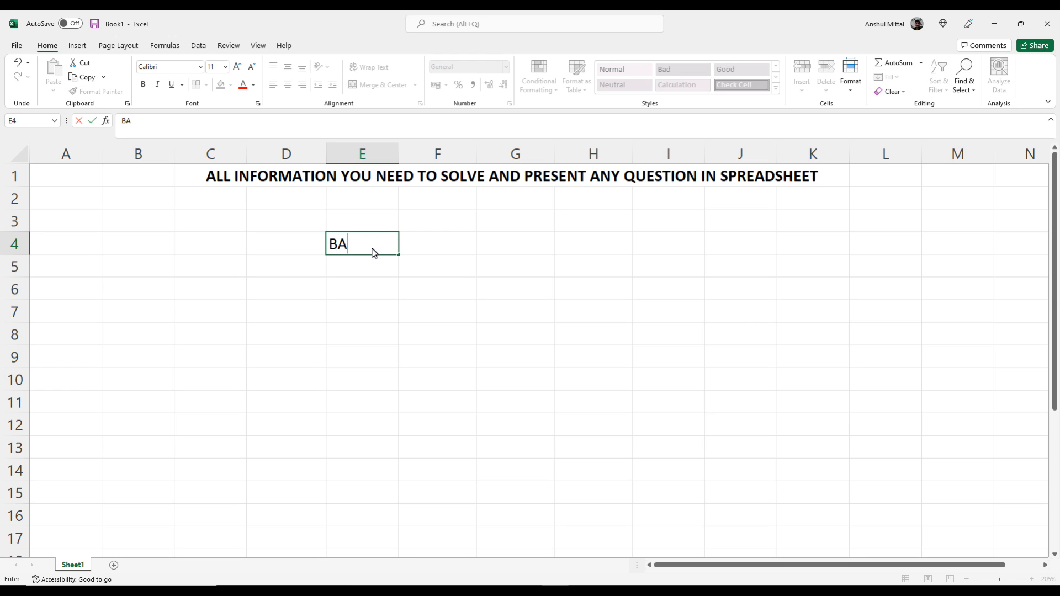
type("SIC FORMAT")
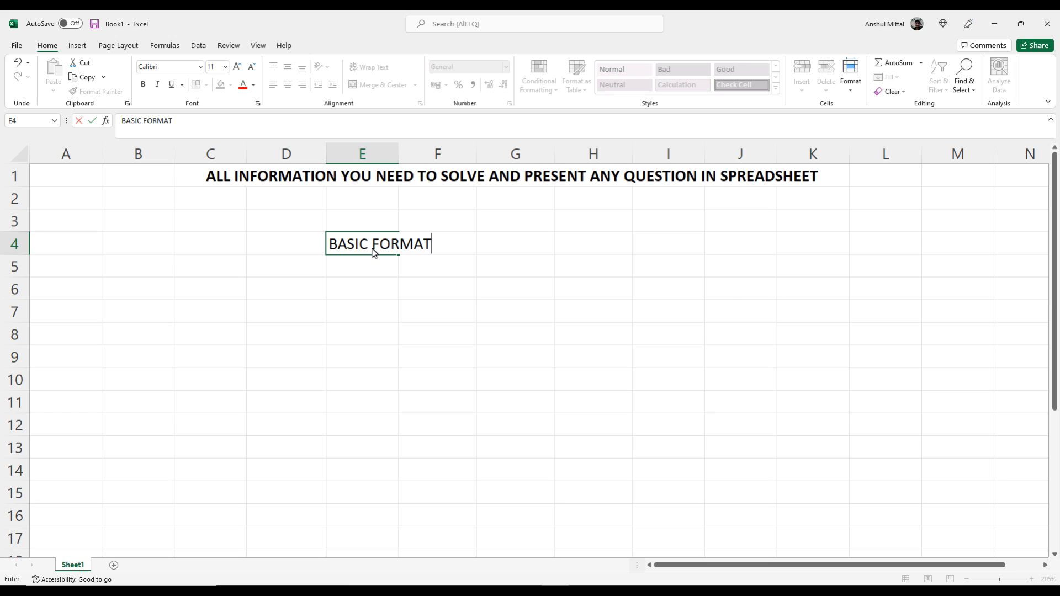
type("TING")
key("Return")
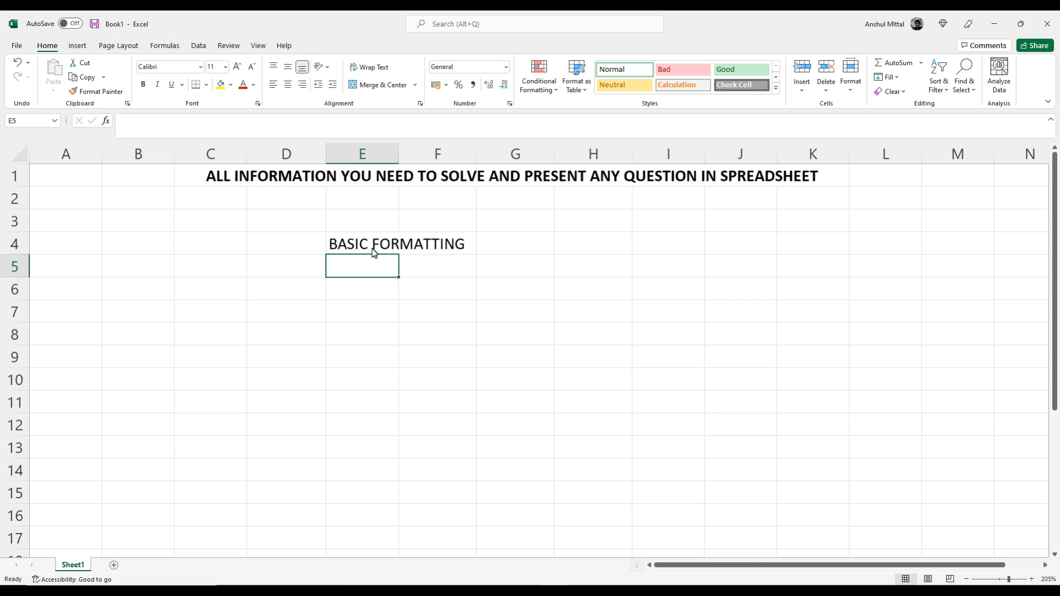
Step: Enter the sample text "ddd" in both F6 and I6
left_click(430, 288)
type("dd")
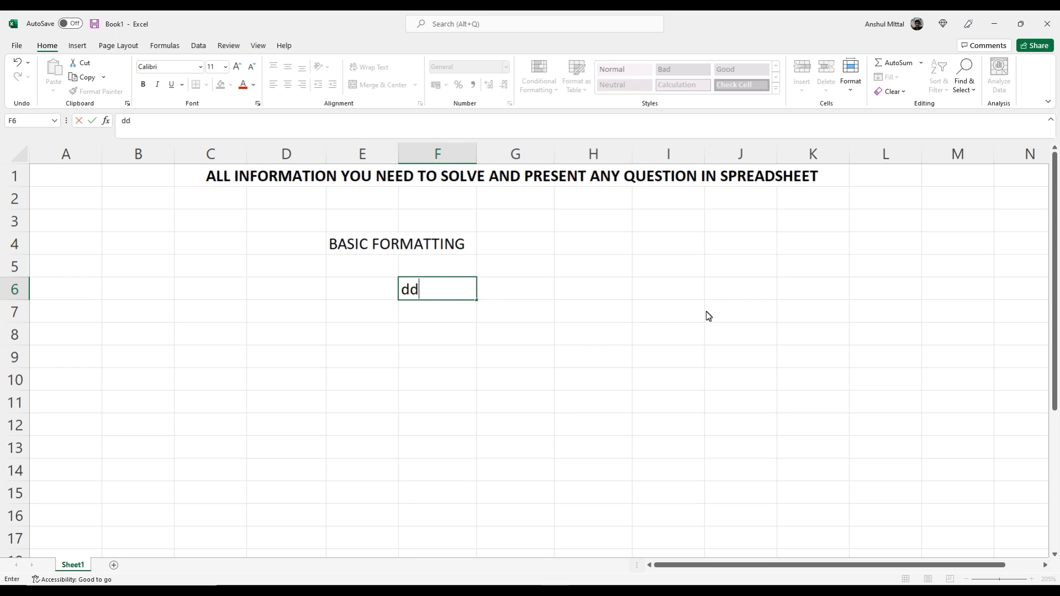
type("d")
left_click(656, 280)
left_click(530, 404)
left_click(367, 421)
left_click(585, 361)
left_click(605, 341)
left_click(633, 297)
type("d")
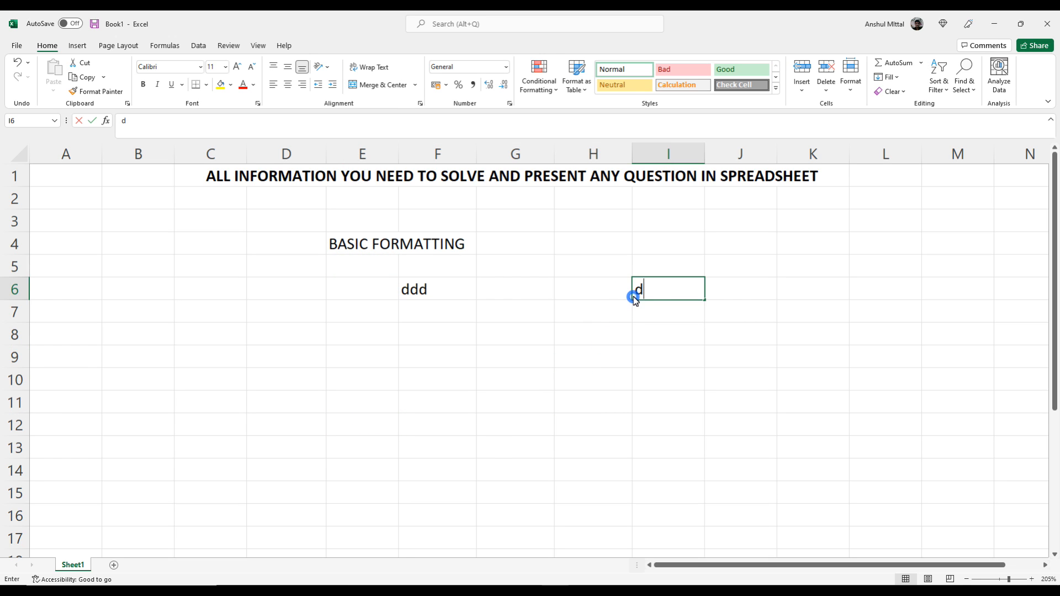
type("dd")
left_click(618, 313)
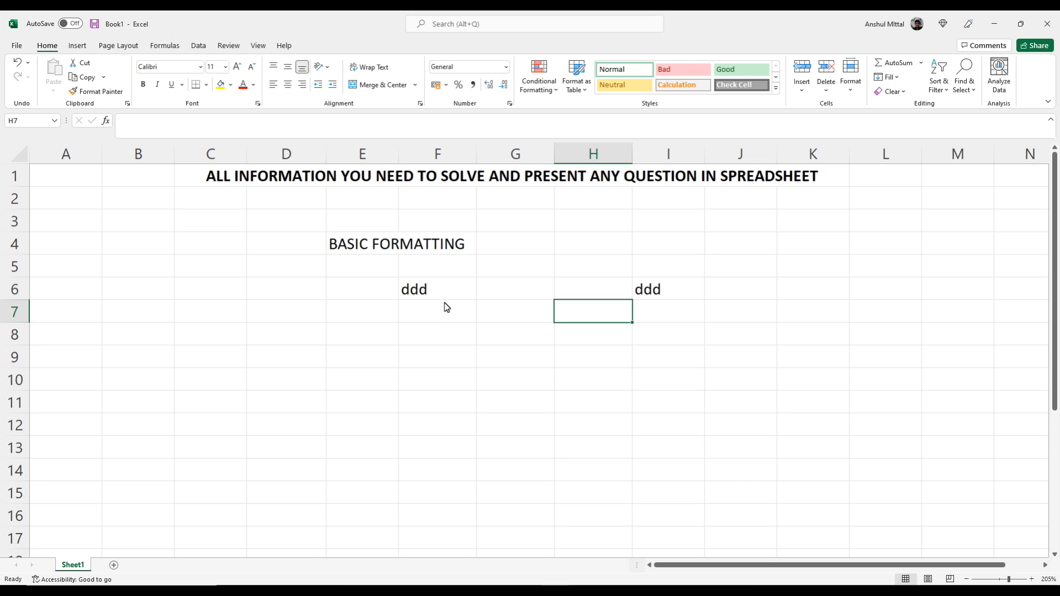
Step: Switch to Adobe Acrobat Reader to view the Dickens and Jones statements of financial position, and return to the Excel workbook
left_click(580, 590)
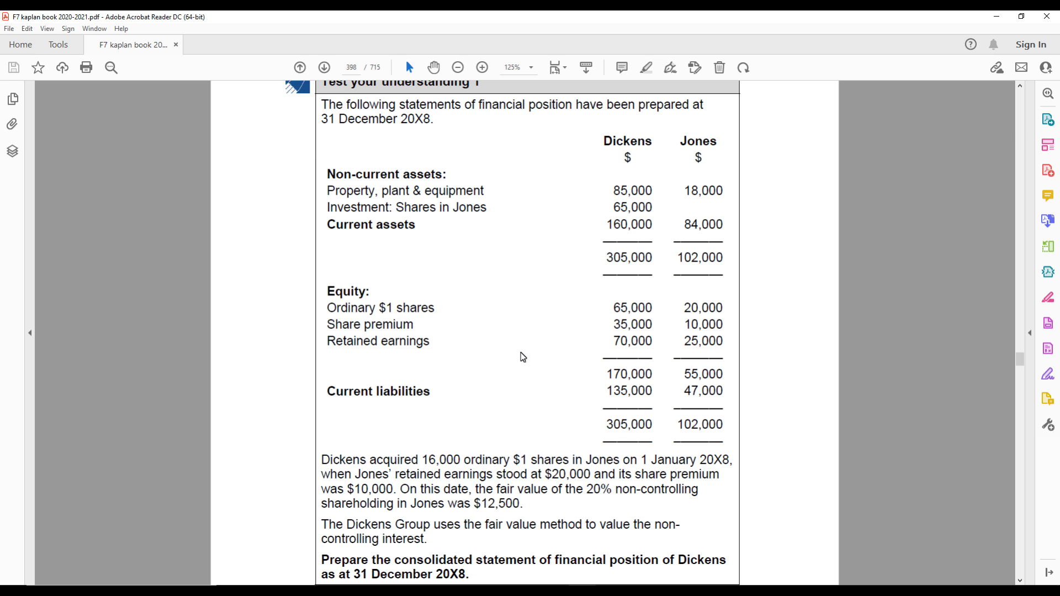
left_click(996, 16)
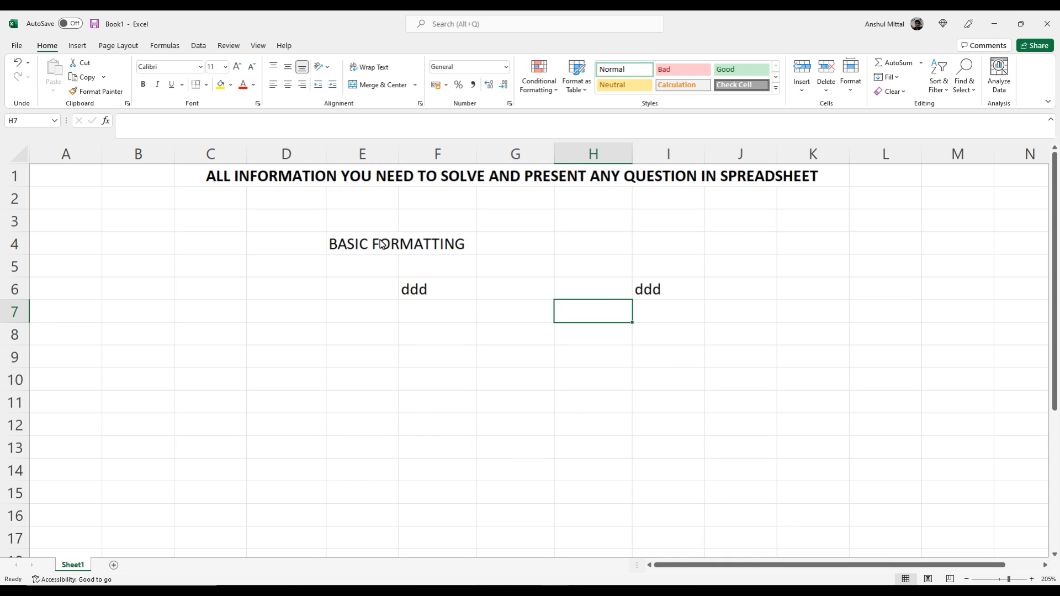
Step: Clear the sample text from F6:I6 and the heading from E4
left_click_drag(406, 292, 657, 300)
key("Delete")
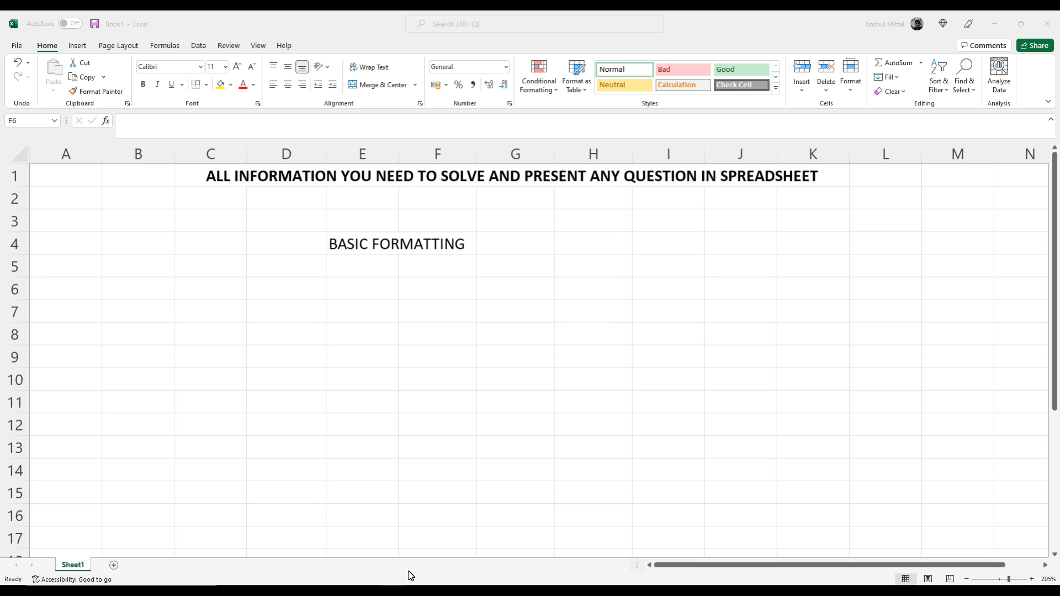
left_click(413, 588)
left_click(665, 333)
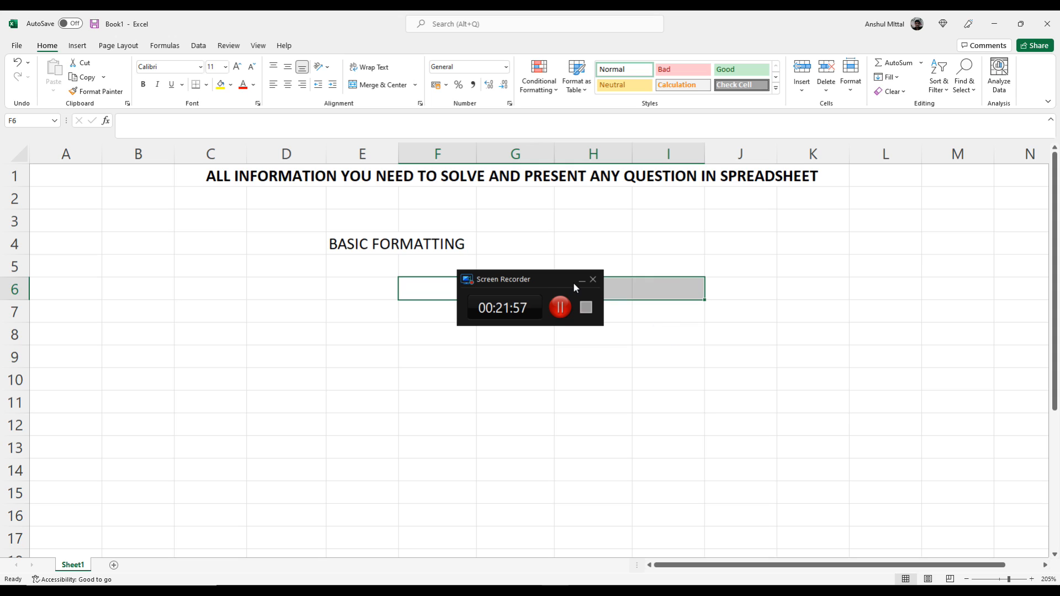
left_click(580, 281)
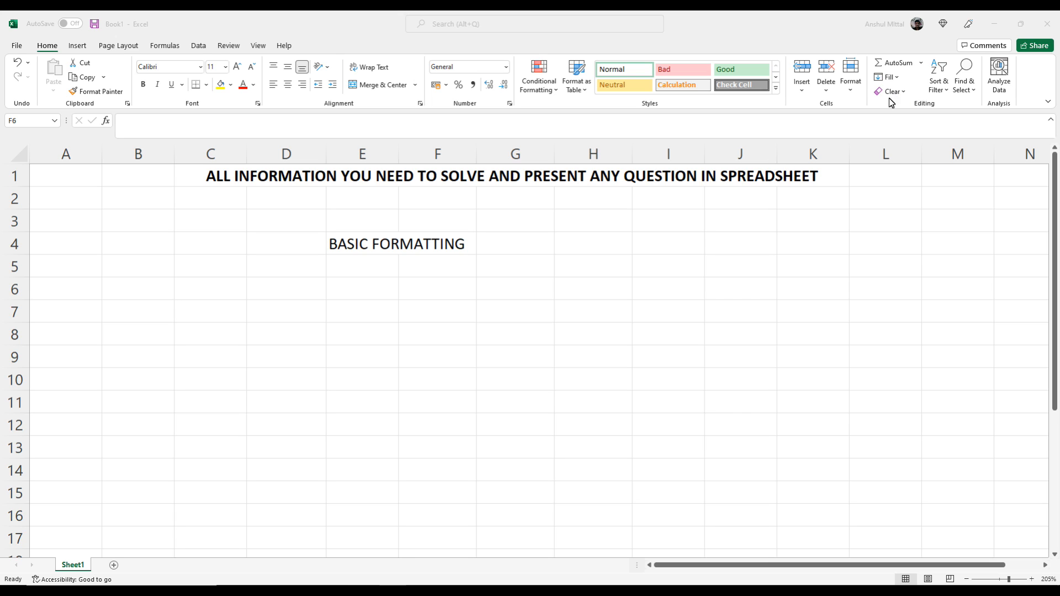
left_click(357, 254)
key("Delete")
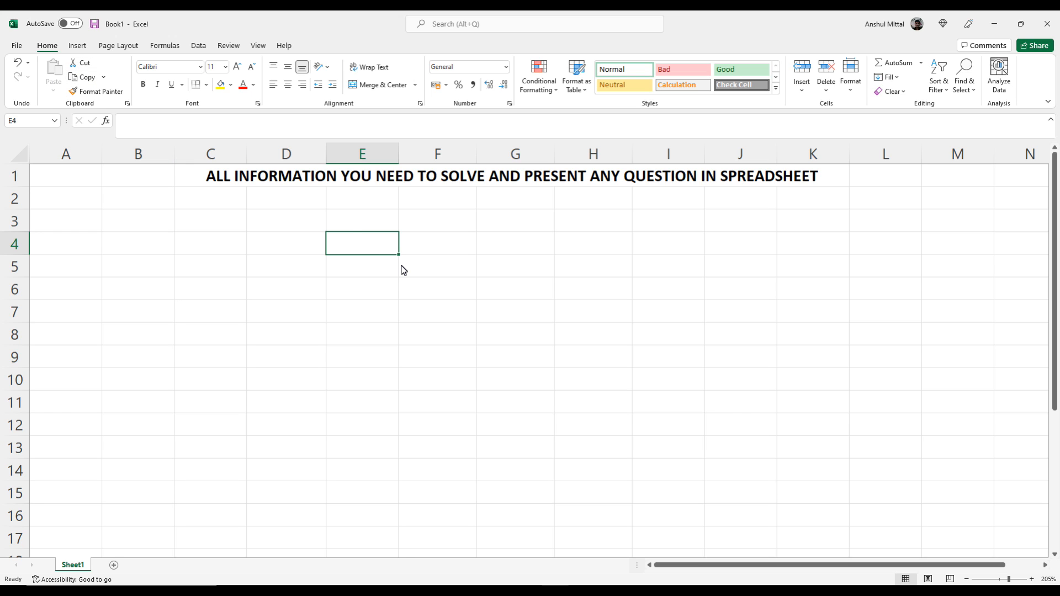
Step: Enter the numbers 52645, 2566 and 1585 down cells E4 to E6
type("52645")
key("Return")
type("2566")
key("Return")
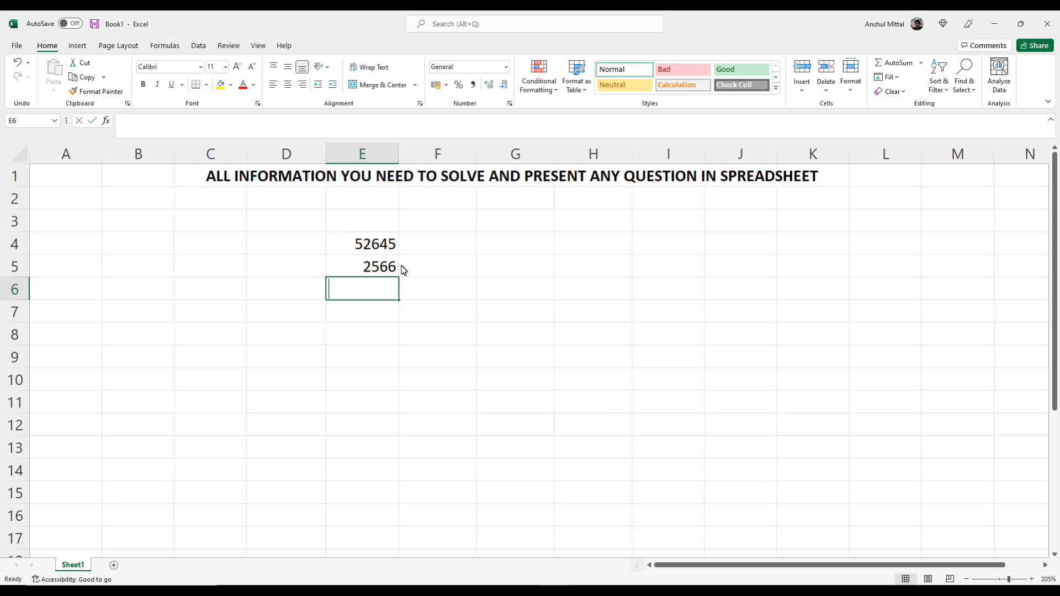
type("1585")
key("Return")
Step: Clear the three sample numbers from E4:E6
key("Up")
key("Up")
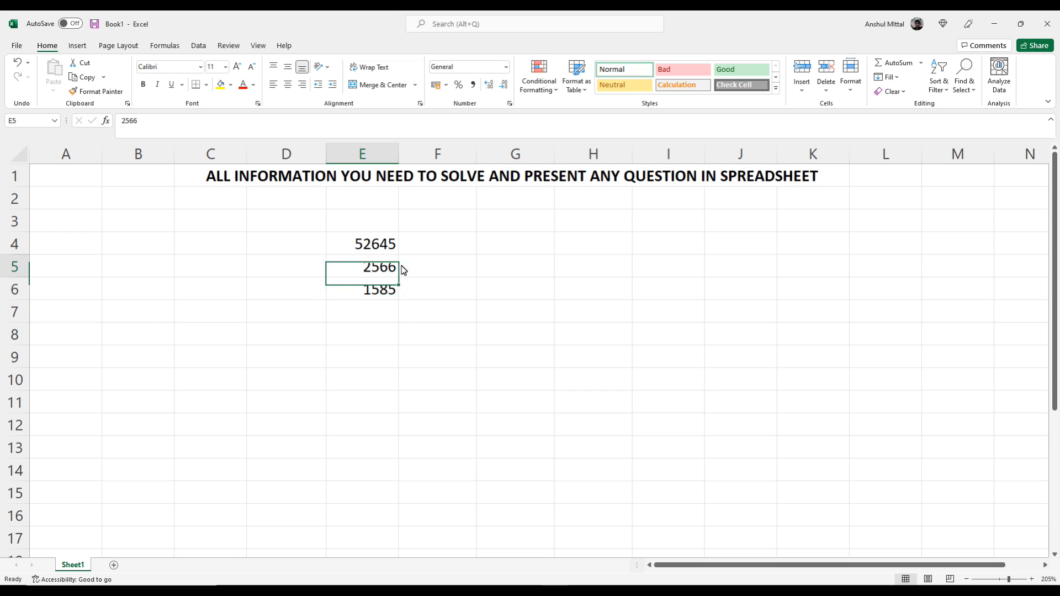
key("Up")
key("shift+Down")
key("shift+Down")
key("Delete")
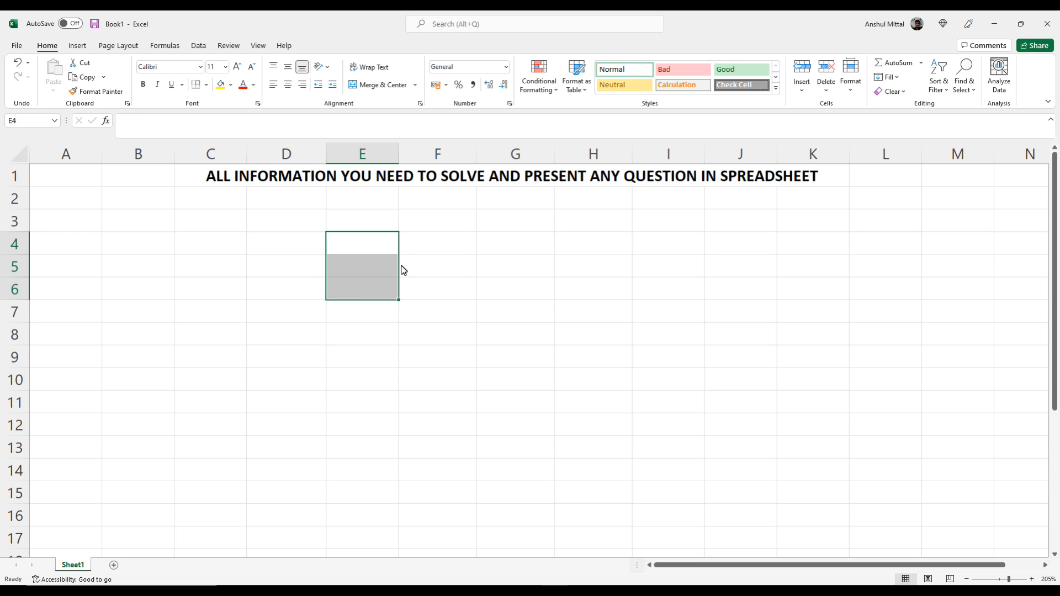
left_click(428, 291)
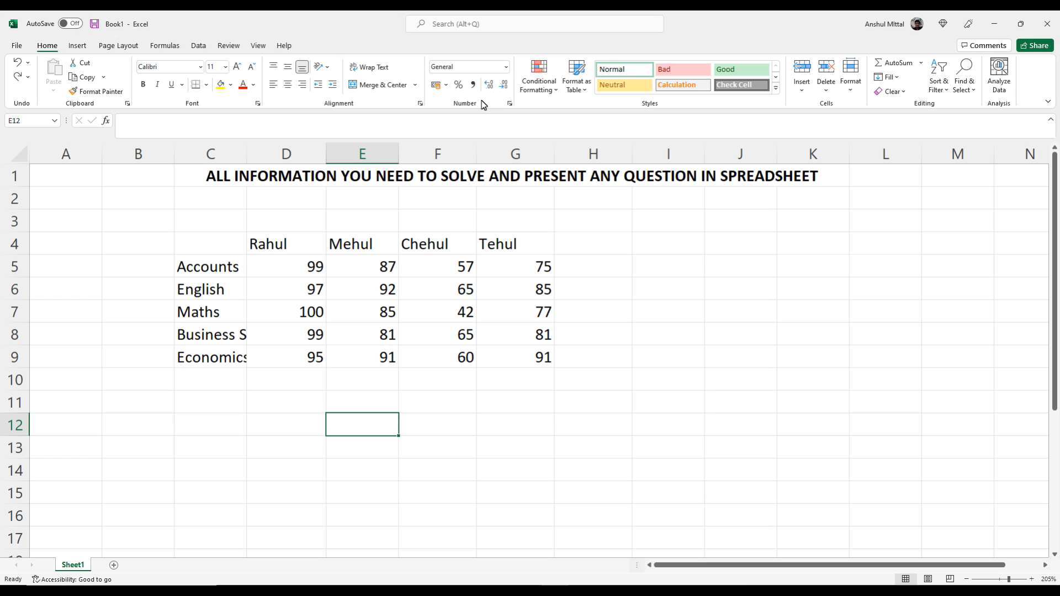
Step: Review the student names in D4:G4 and the subject names in C5:C9 of the marks table
left_click(290, 248)
left_click(367, 247)
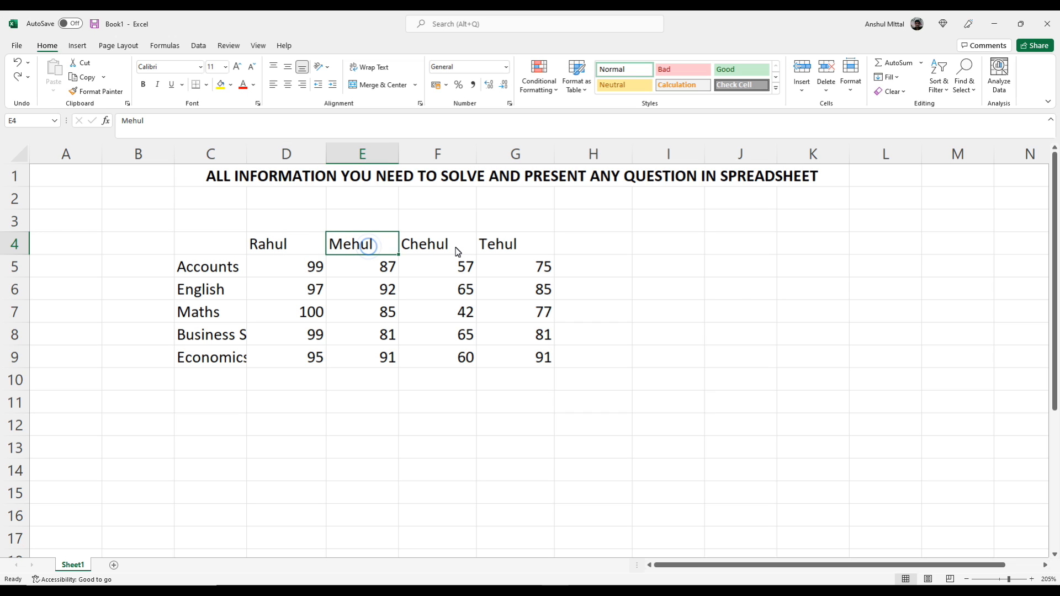
left_click(451, 246)
left_click(506, 245)
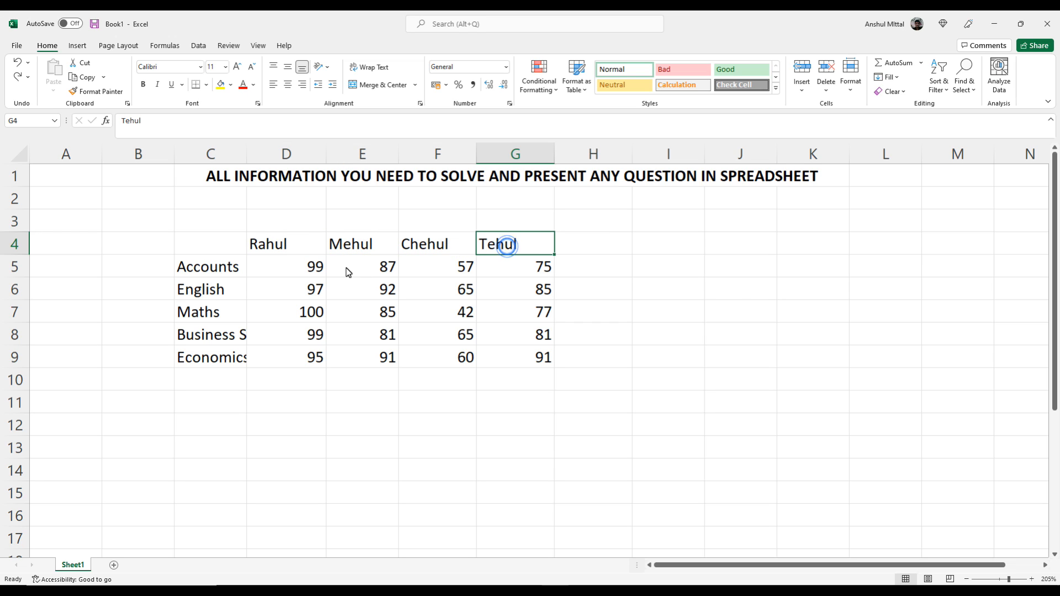
left_click(226, 270)
left_click(223, 289)
left_click(225, 270)
left_click(223, 289)
left_click(221, 311)
left_click(223, 335)
left_click(225, 360)
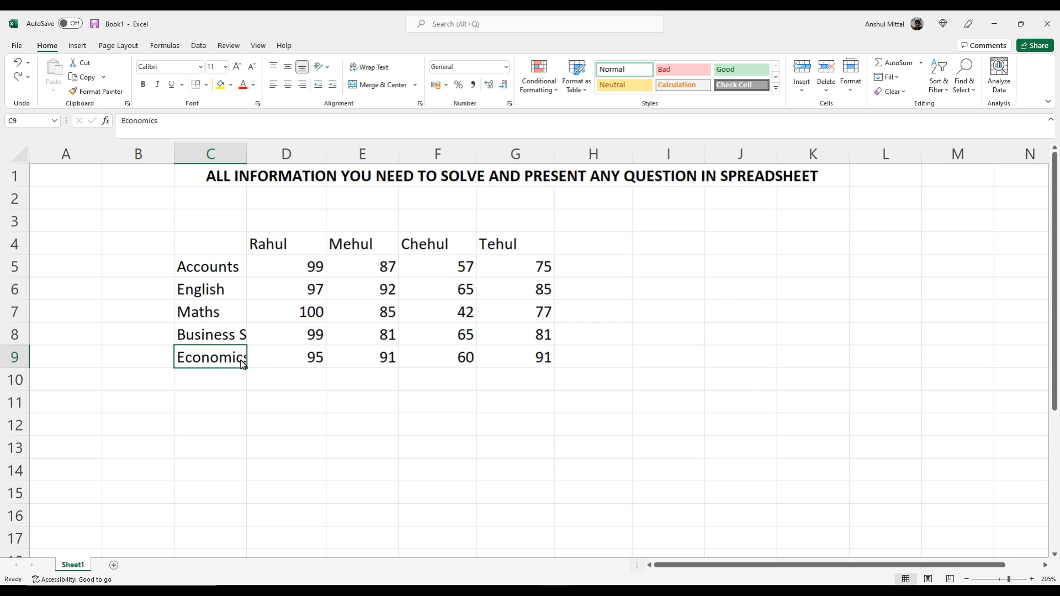
Step: Check the full text of the cut-off subject name in C8 and auto-fit the width of column C
left_click(225, 339)
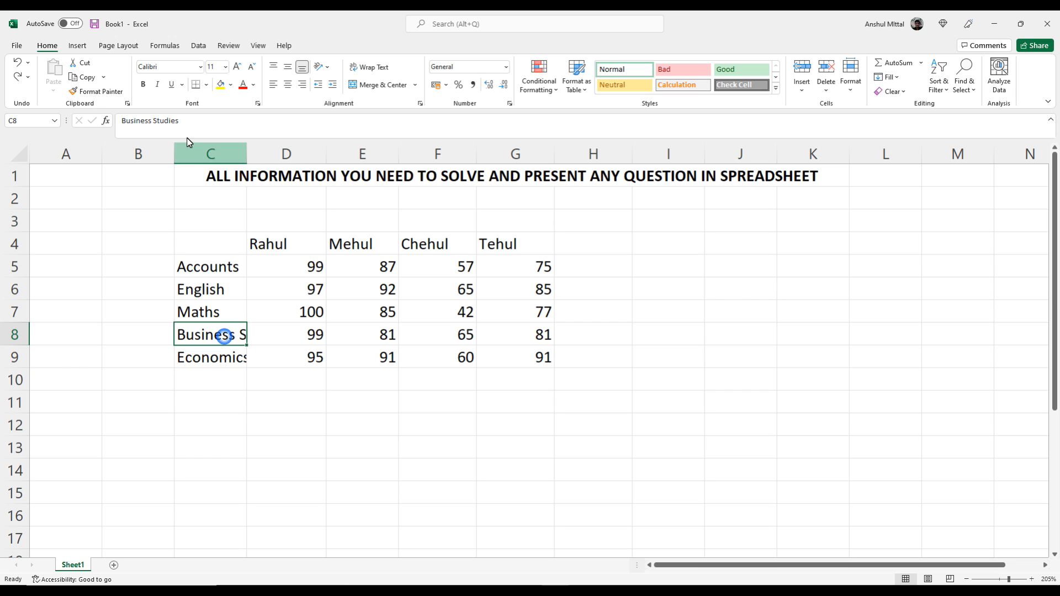
left_click_drag(178, 121, 129, 125)
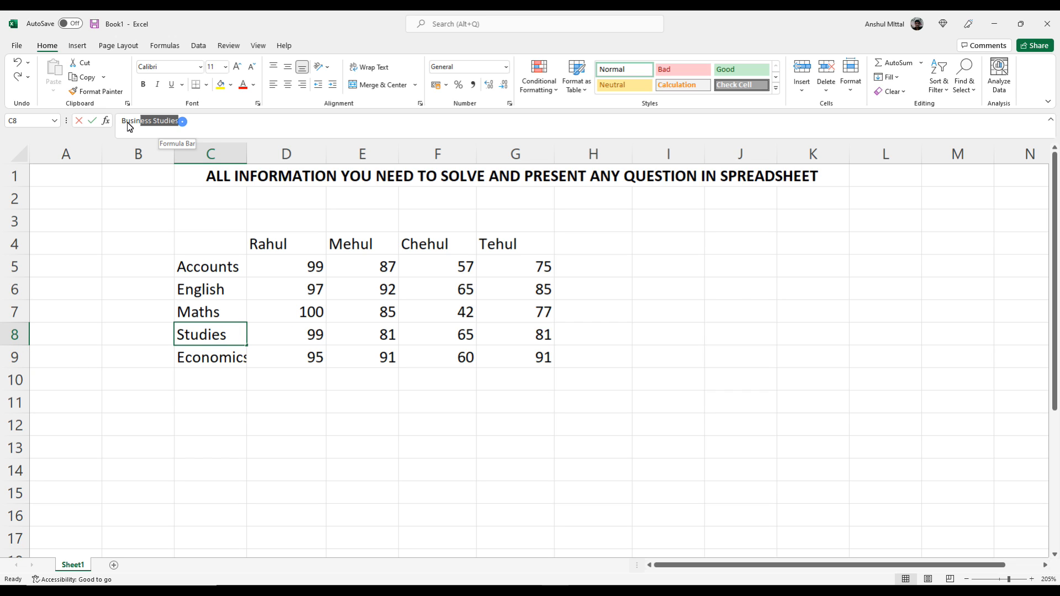
left_click(208, 309)
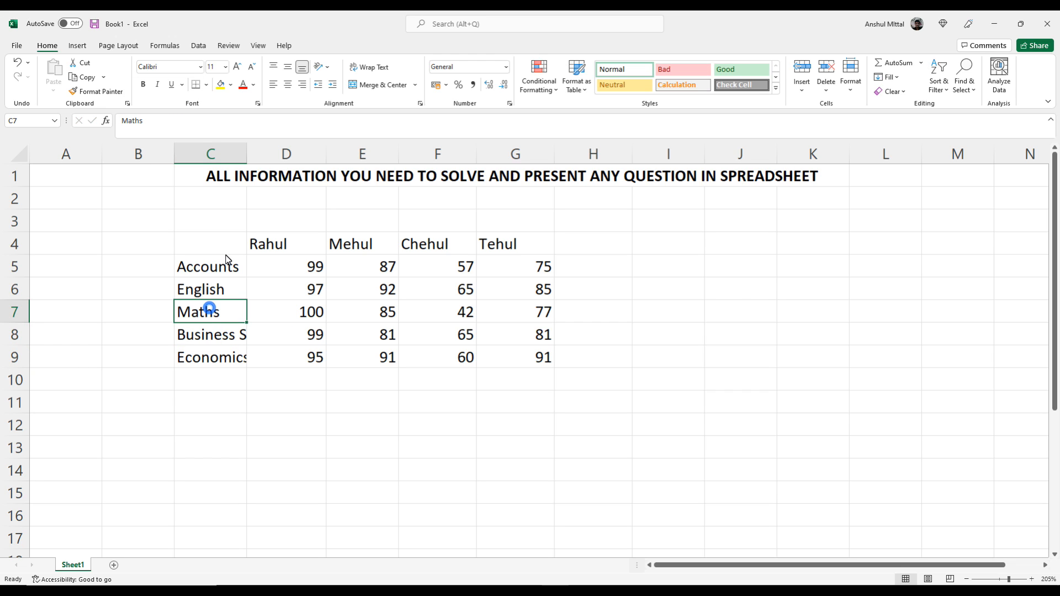
double_click(246, 155)
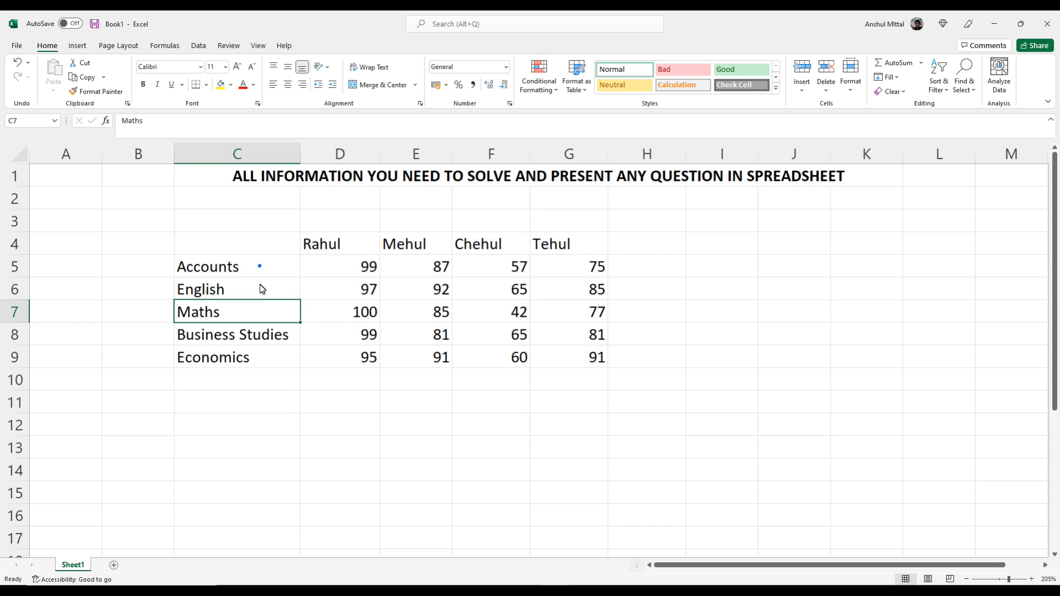
Step: Examine the subject names in C5:C9 and the first student's Accounts, English and Maths marks in D5:D7
left_click_drag(261, 266, 257, 357)
left_click(253, 267)
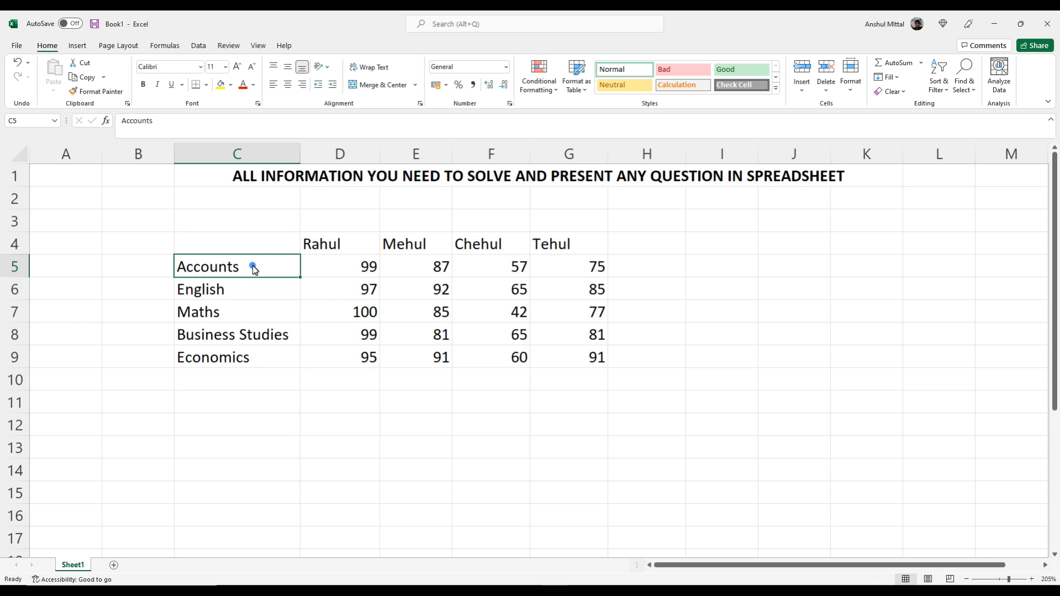
left_click(325, 244)
left_click(335, 267)
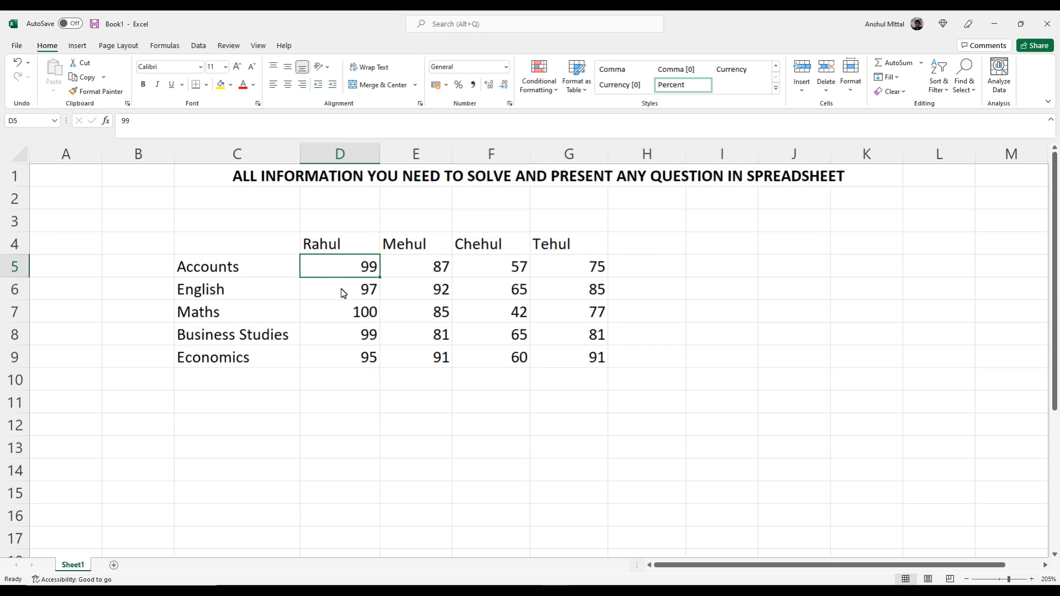
left_click(339, 291)
left_click(342, 269)
left_click(340, 289)
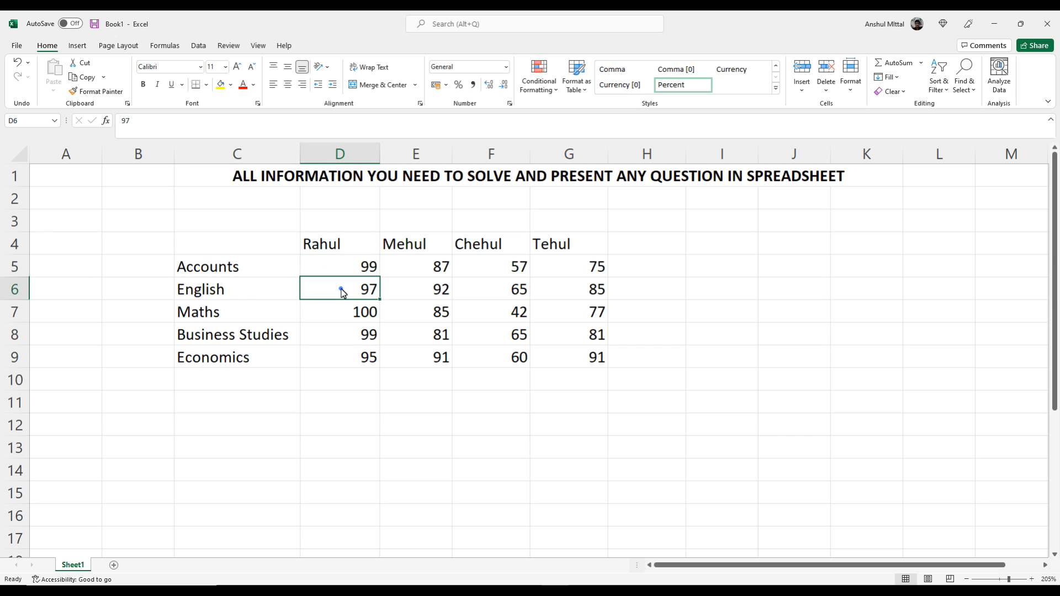
left_click(341, 309)
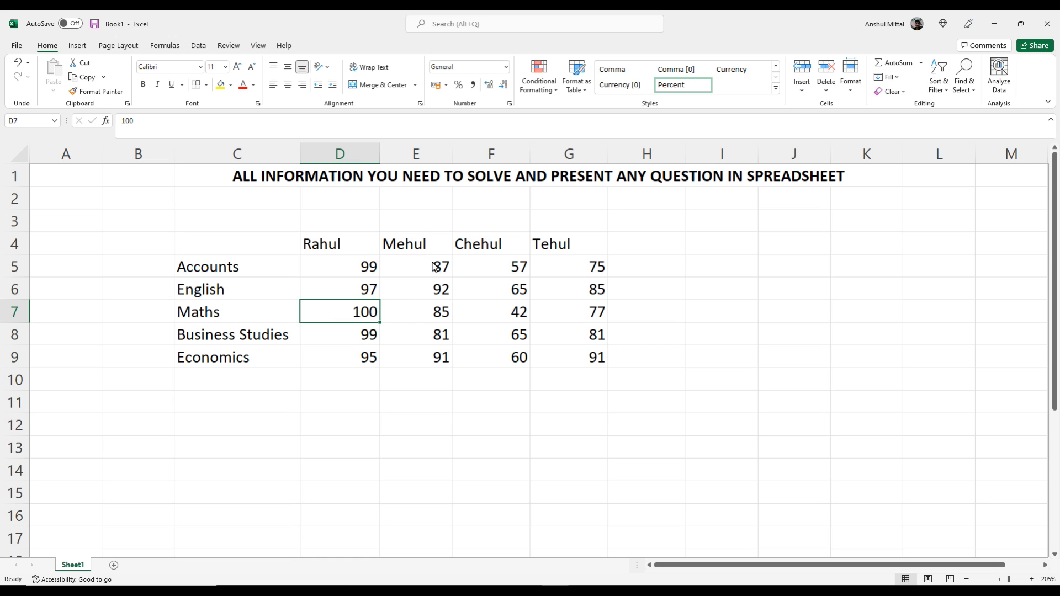
Step: Review the marks of the other three students in E5:G9
left_click_drag(434, 266, 436, 336)
left_click_drag(498, 265, 497, 356)
left_click_drag(586, 269, 601, 361)
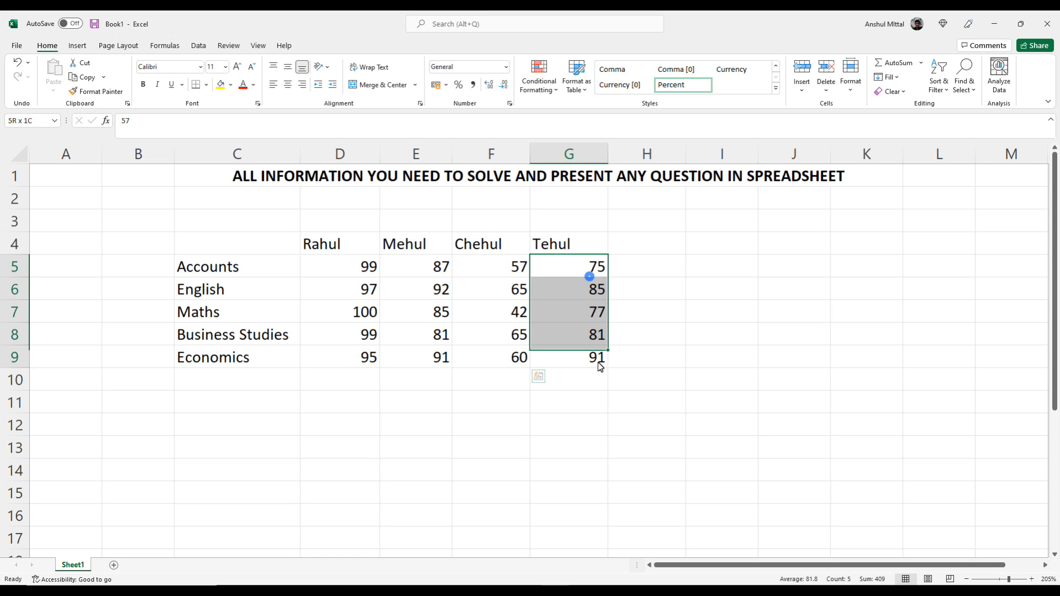
left_click(443, 406)
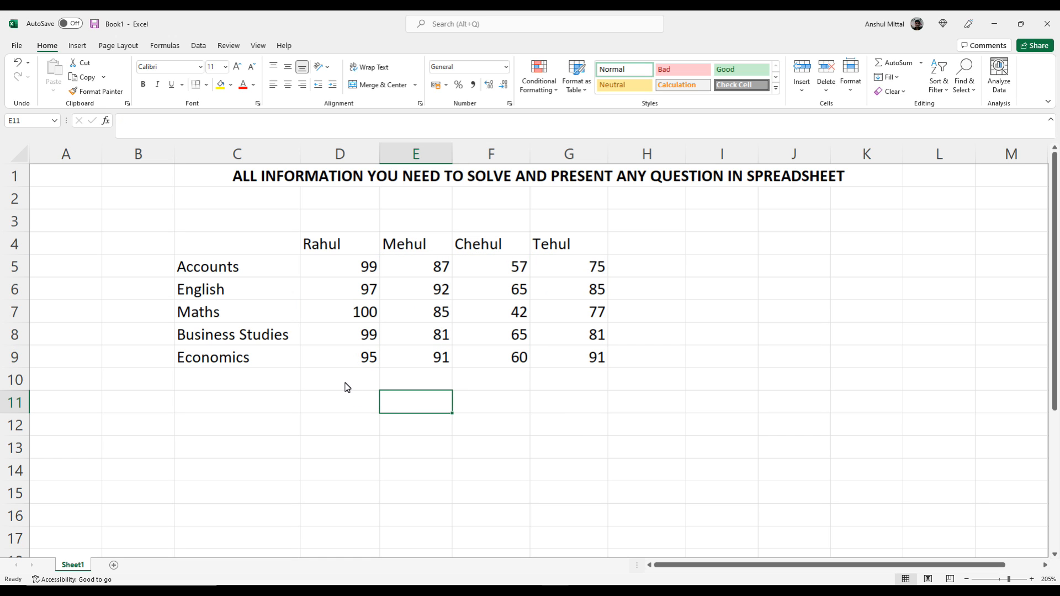
Step: Add the row label TOTAL in C10, below the Economics row
left_click(276, 383)
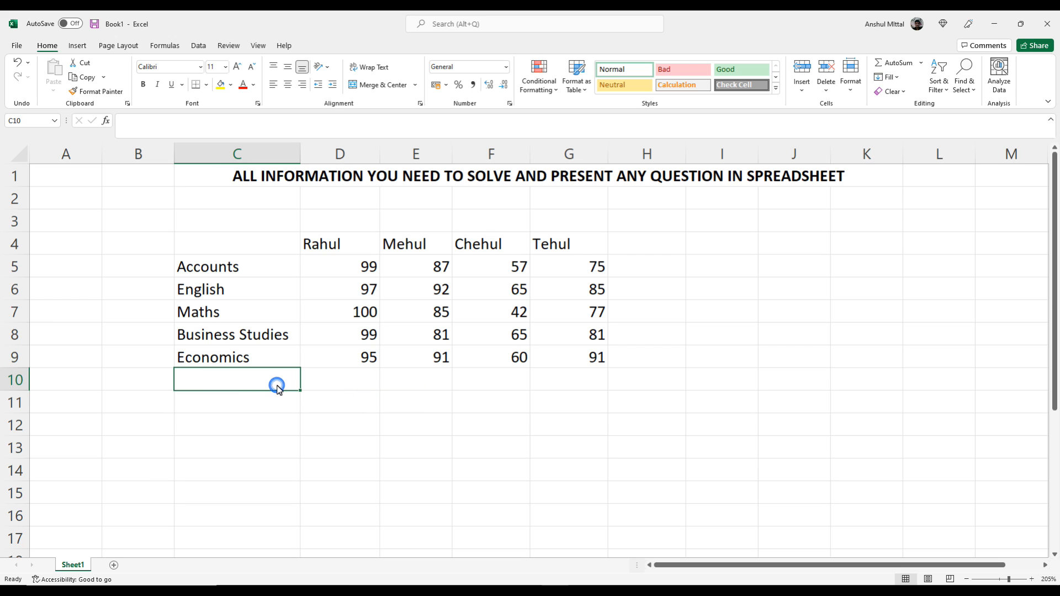
type("TOTAL")
key("Return")
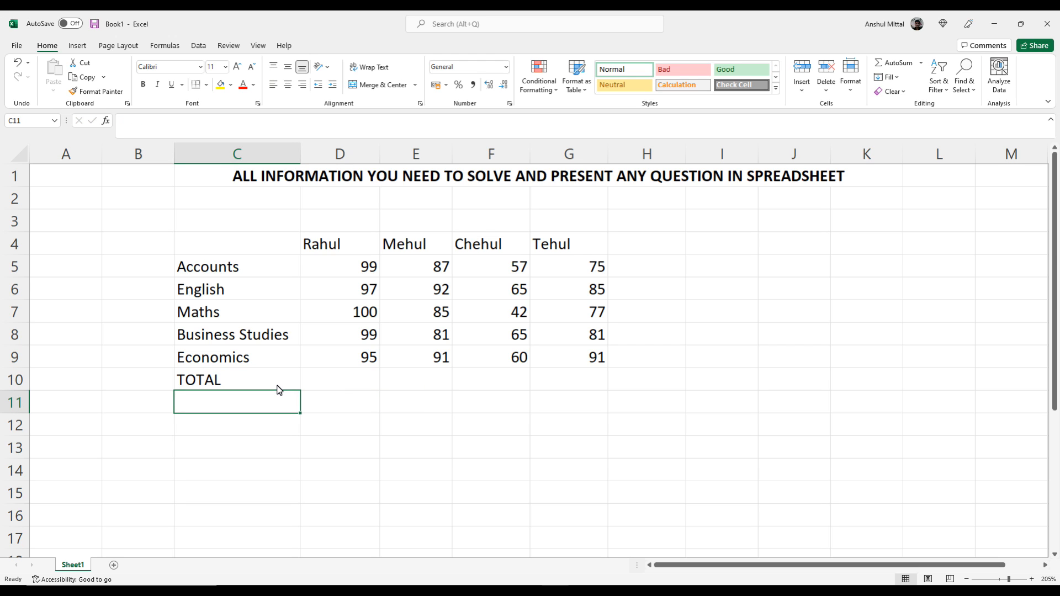
Step: Total the first student's marks in D10 with a SUM formula over D5:D9 and reselect the cell
key("Up")
key("Right")
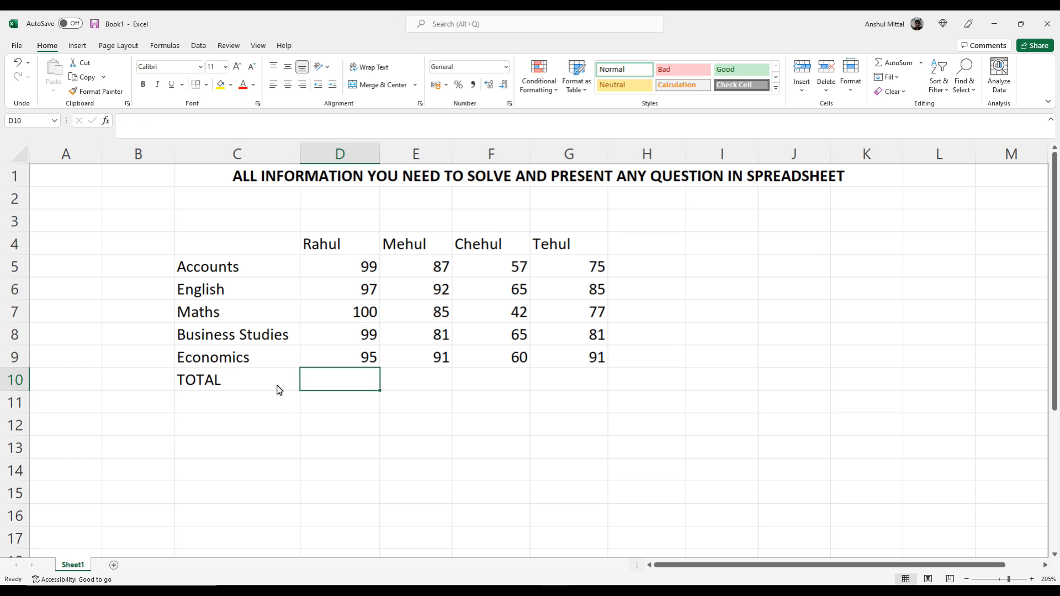
type("=sum")
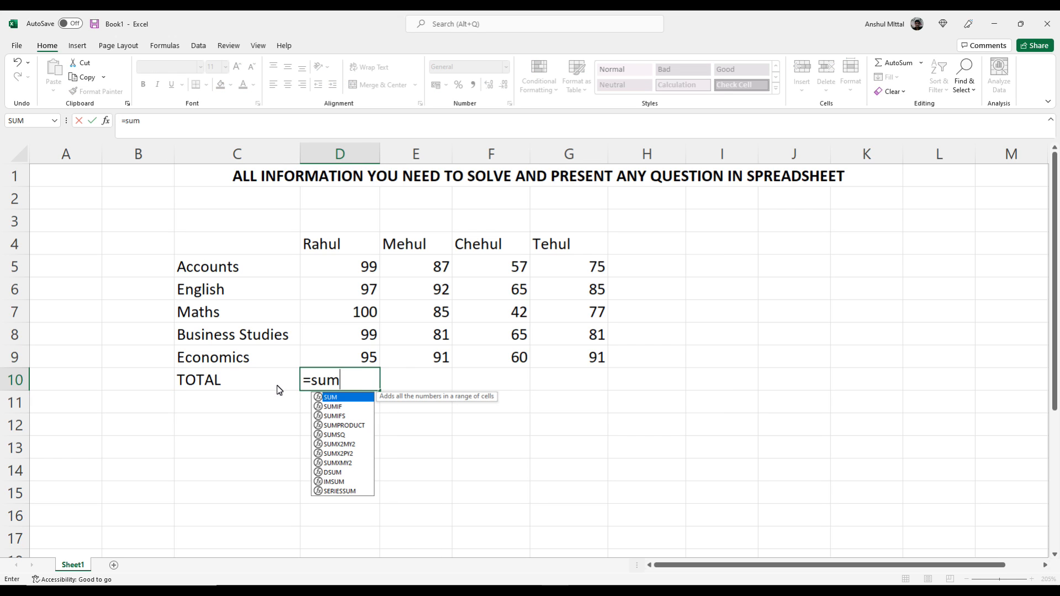
type("(")
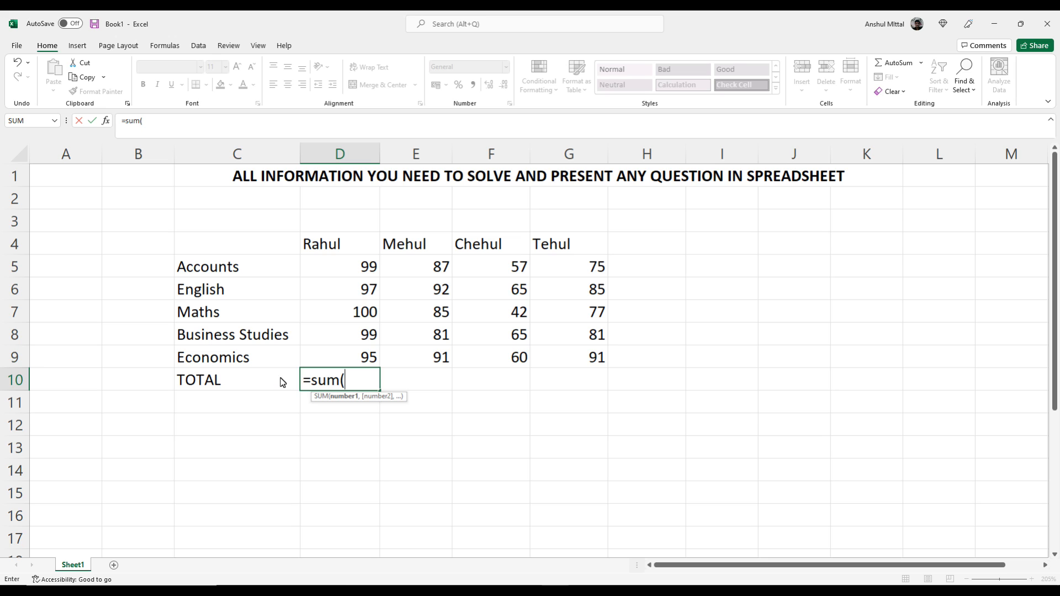
left_click_drag(358, 268, 362, 365)
type(")")
key("Return")
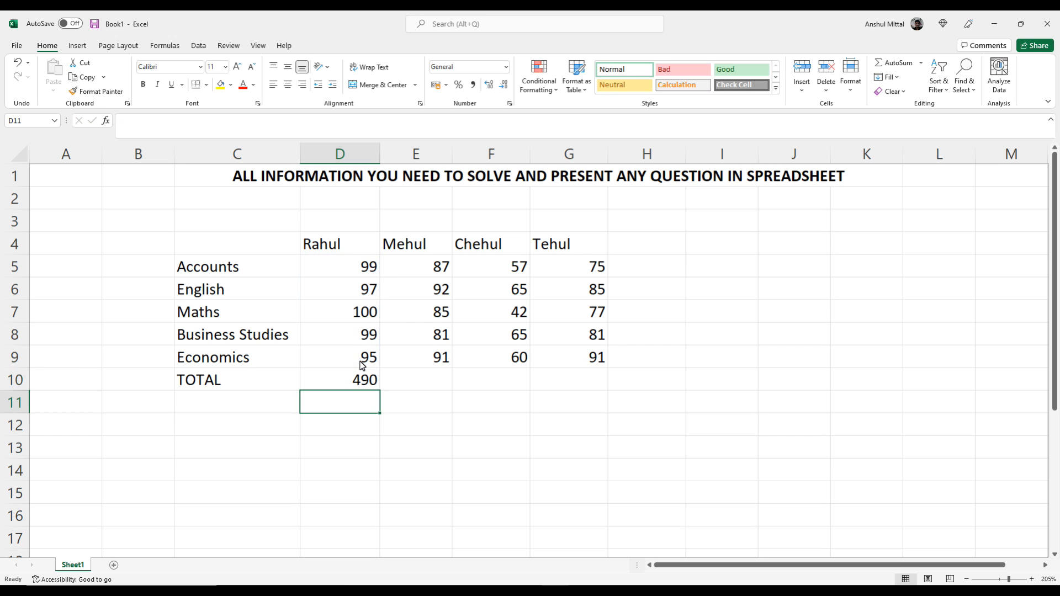
key("Up")
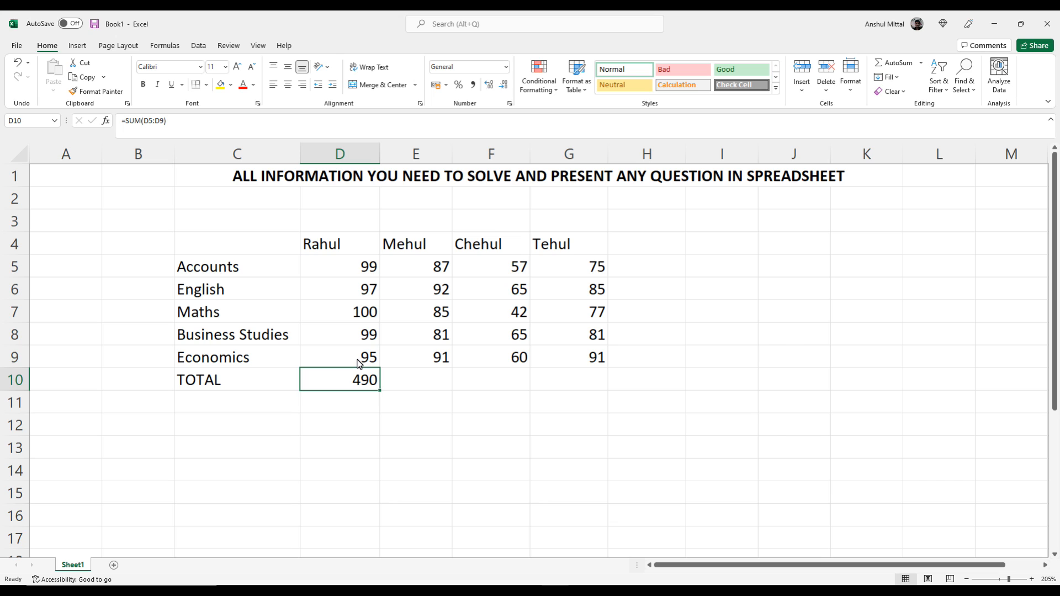
Step: Go through the empty total cells of the remaining three students in E10:G10
left_click(429, 378)
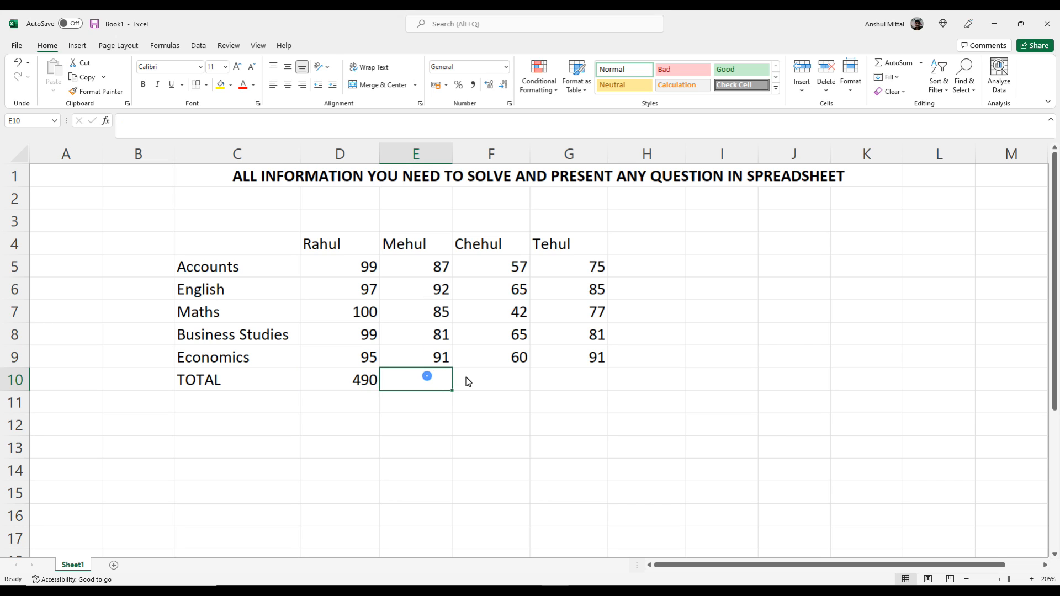
left_click(496, 379)
left_click(572, 378)
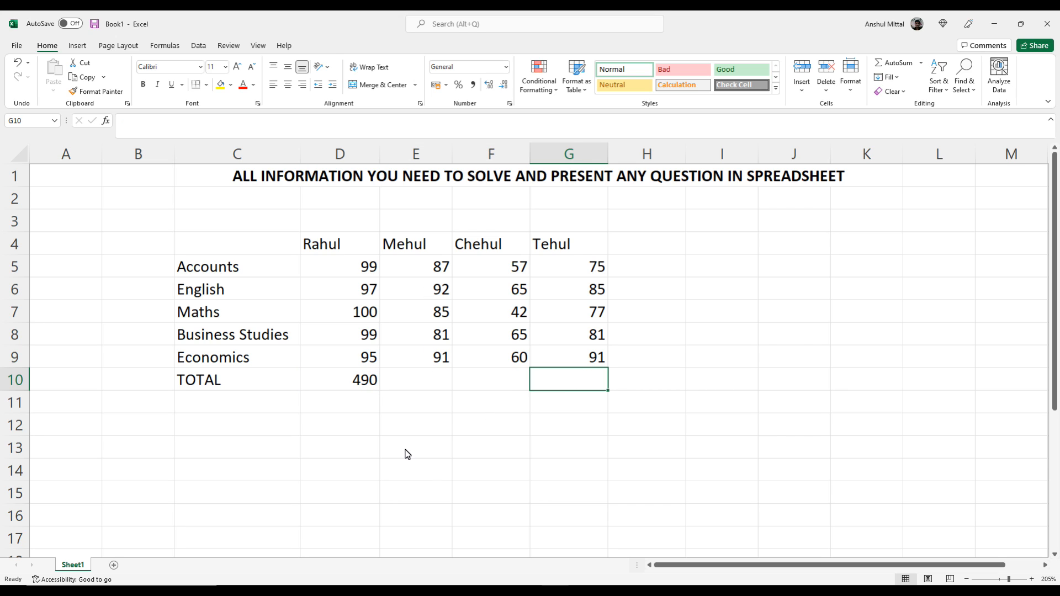
left_click(369, 386)
left_click(438, 386)
type("=sum9")
key("Escape")
left_click(433, 417)
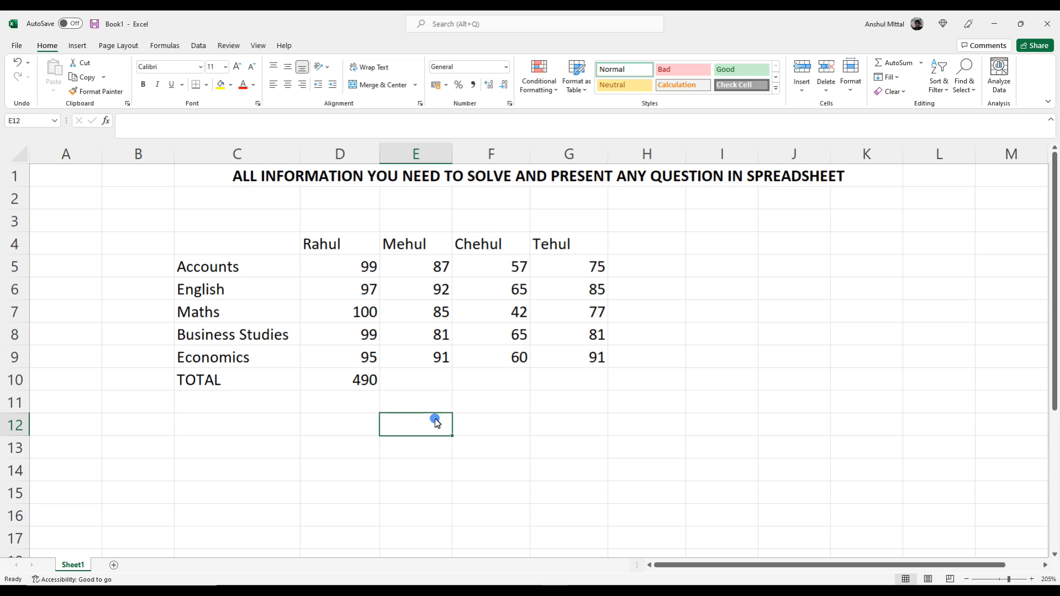
Step: Select the first student's total formula in D10
left_click(358, 386)
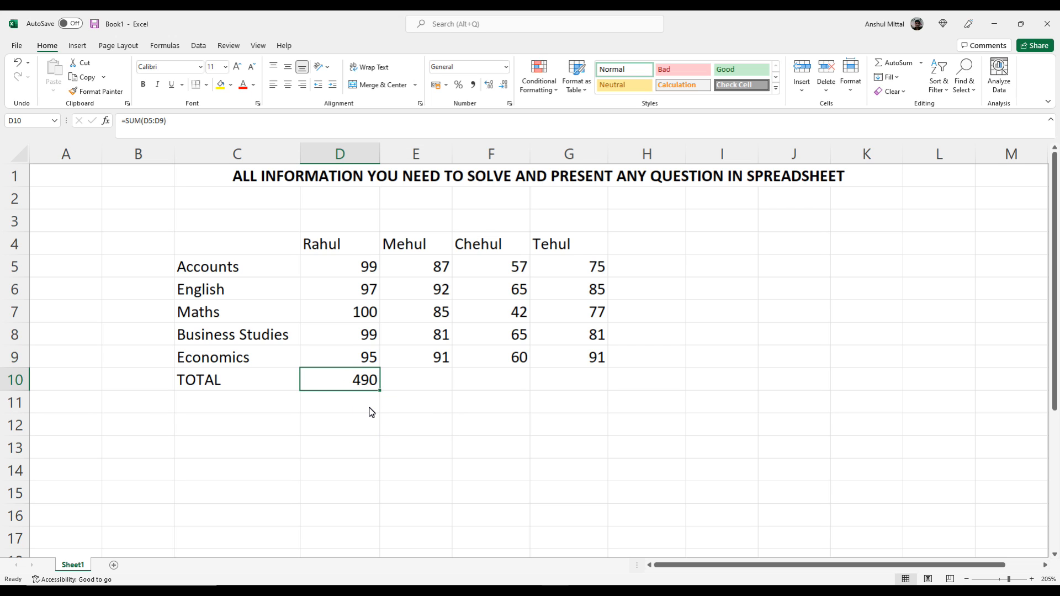
Step: Inspect the SUM formula in D10 and the cell range it references
key("F2")
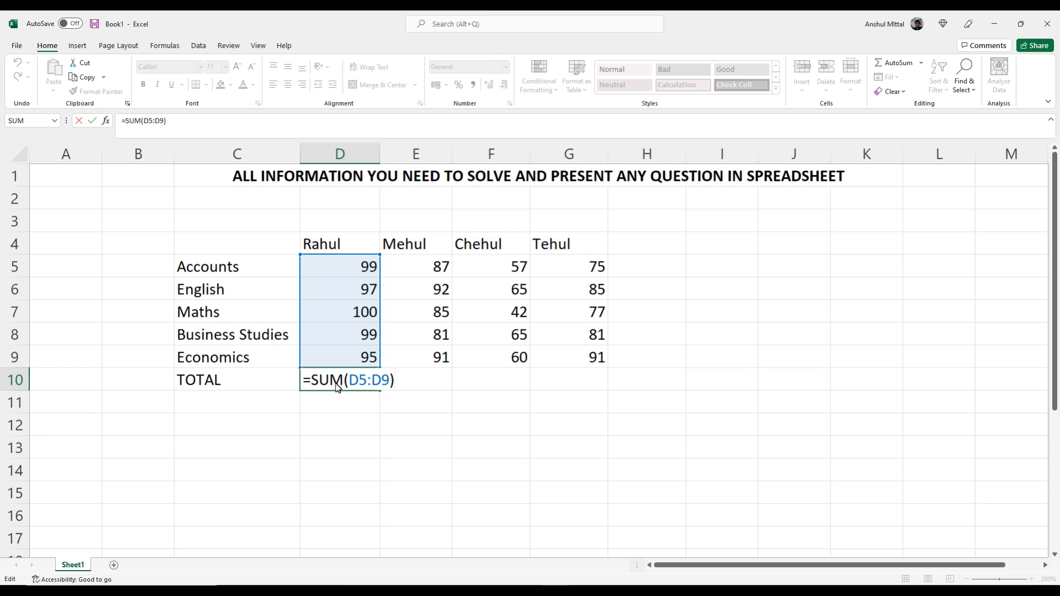
key("Escape")
key("F2")
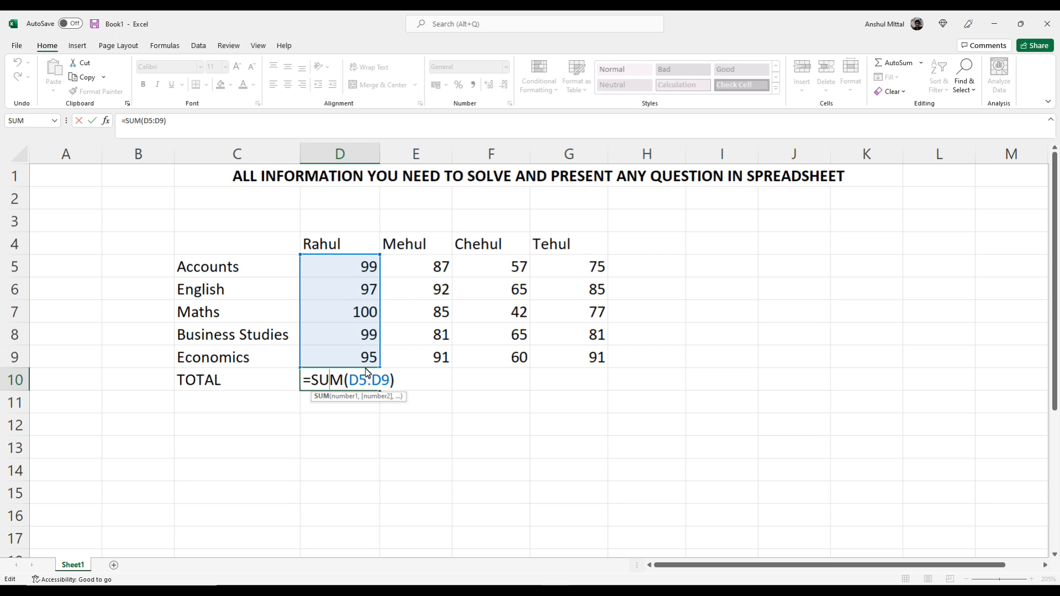
left_click(344, 429)
left_click(347, 387)
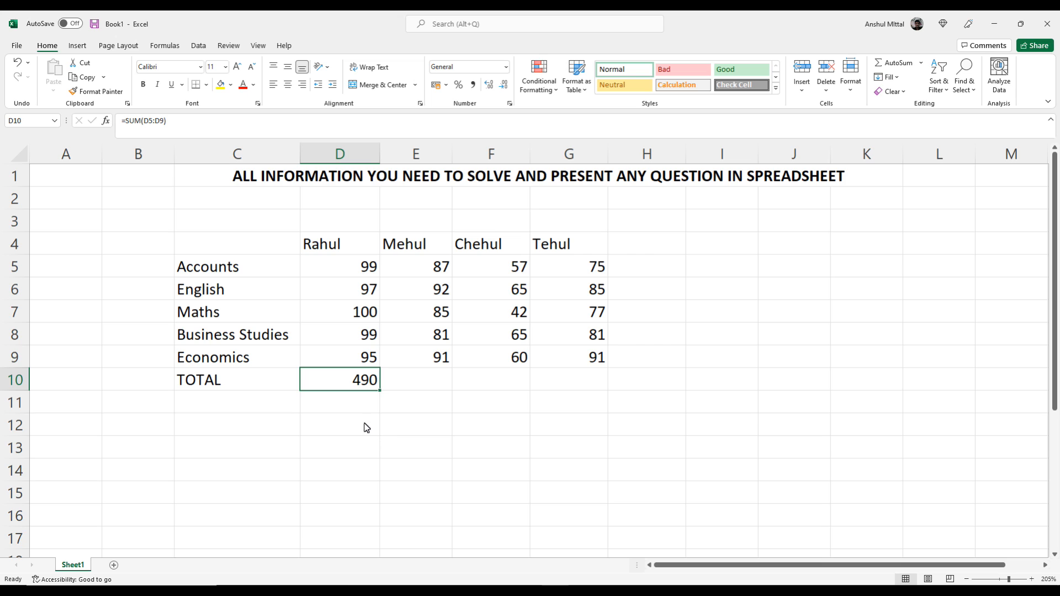
Step: Cut the total formula from D10, paste it into E10 and inspect the range it references
left_click(83, 69)
left_click(417, 387)
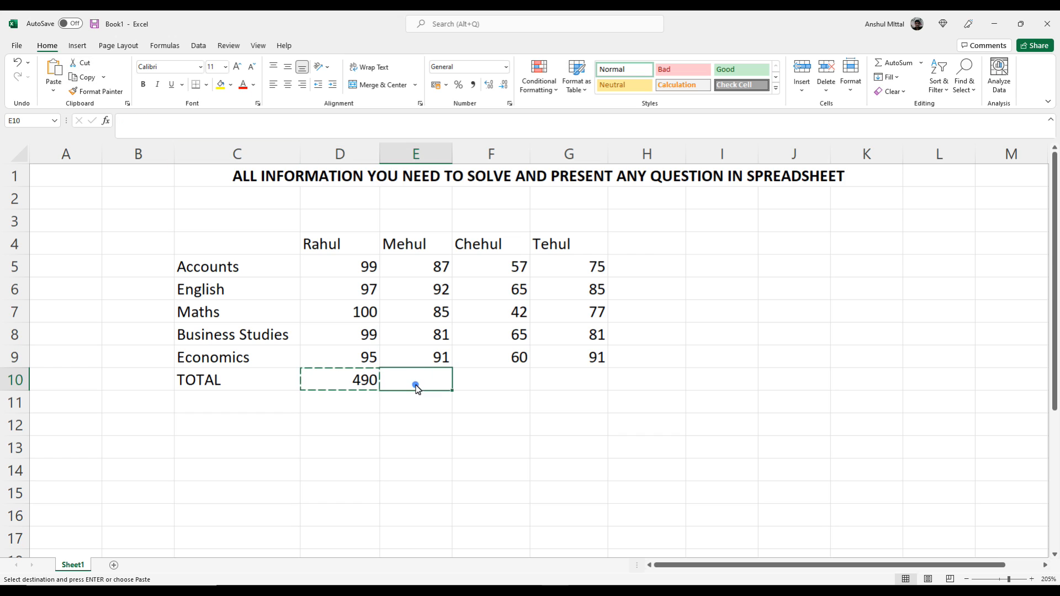
left_click(55, 69)
left_click(359, 387)
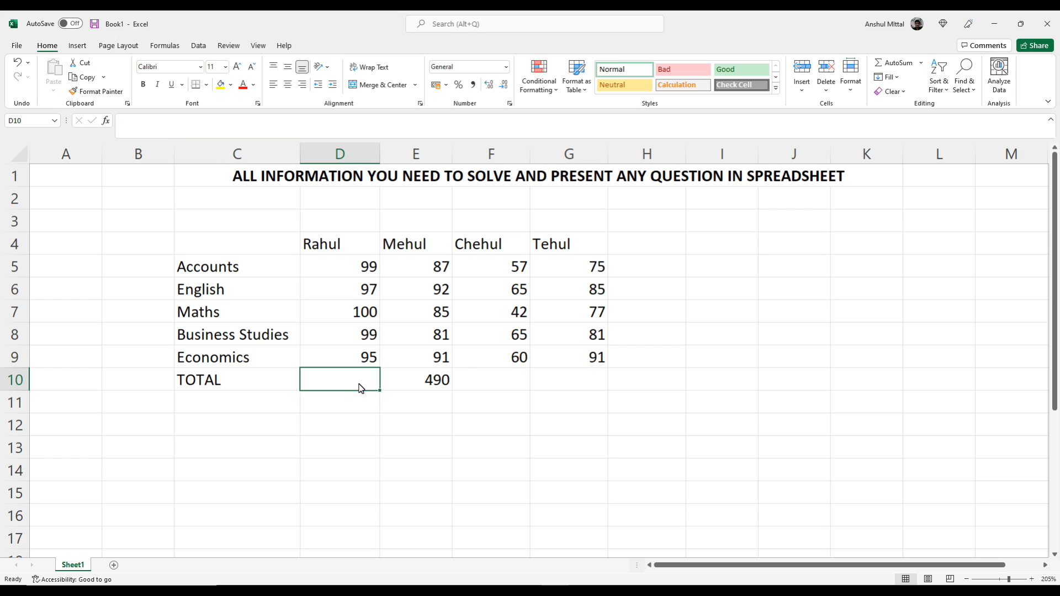
left_click(437, 387)
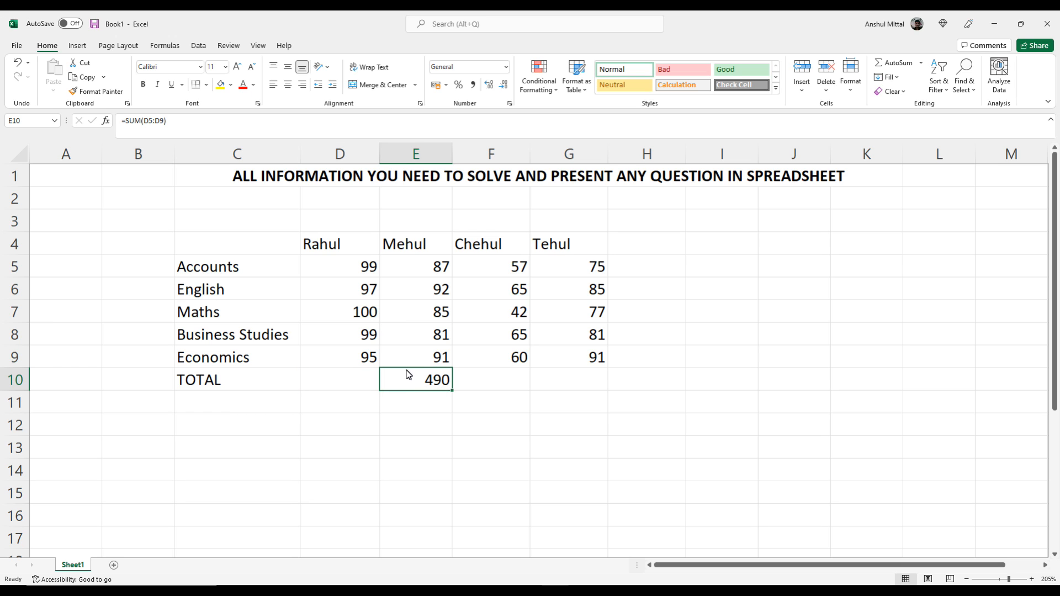
double_click(425, 386)
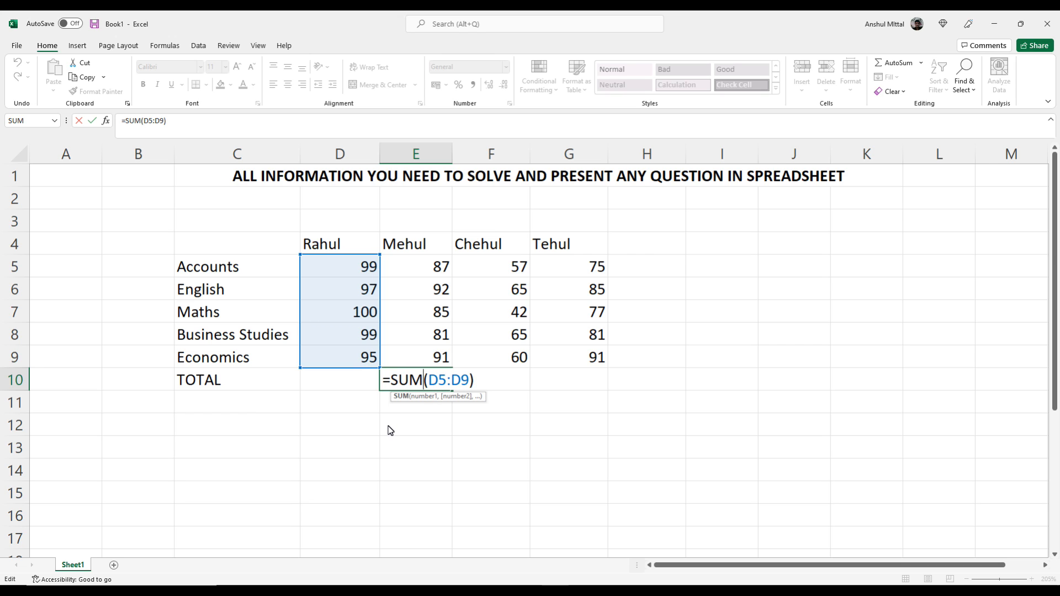
key("Return")
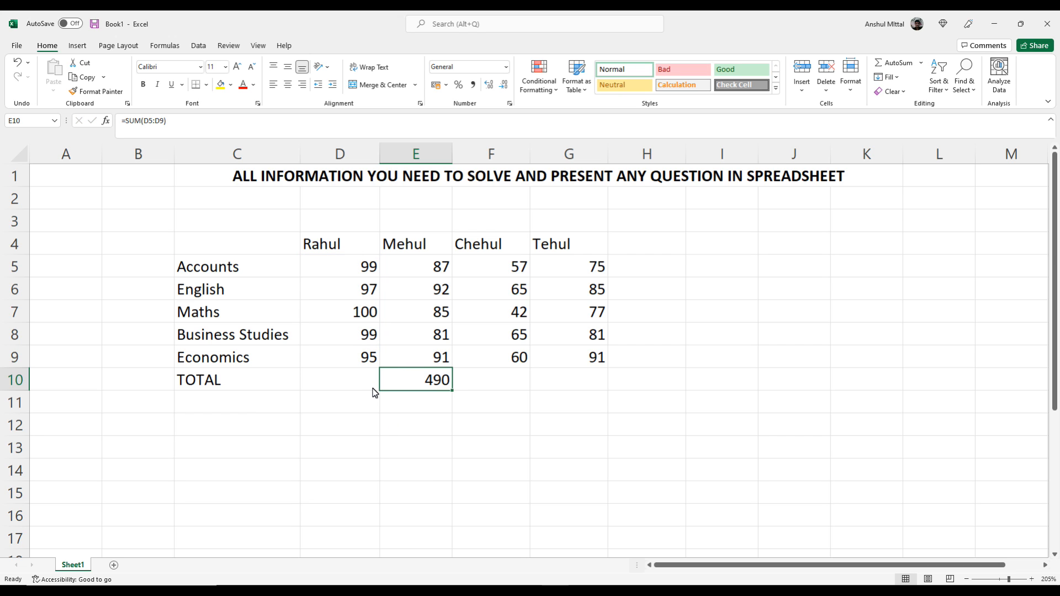
Step: Undo the move of the total formula into E10
left_click_drag(369, 270, 381, 358)
left_click(426, 382)
key("ctrl+z")
Step: Copy the total formula from D10 into E10 and inspect the range the pasted formula references
left_click(418, 419)
left_click(352, 386)
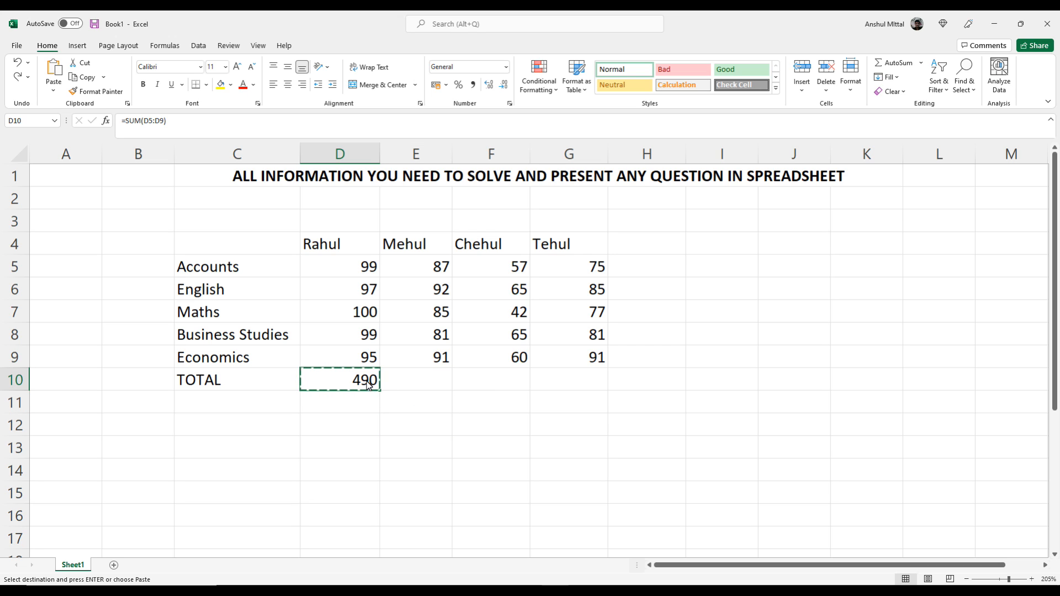
left_click(91, 83)
left_click(428, 386)
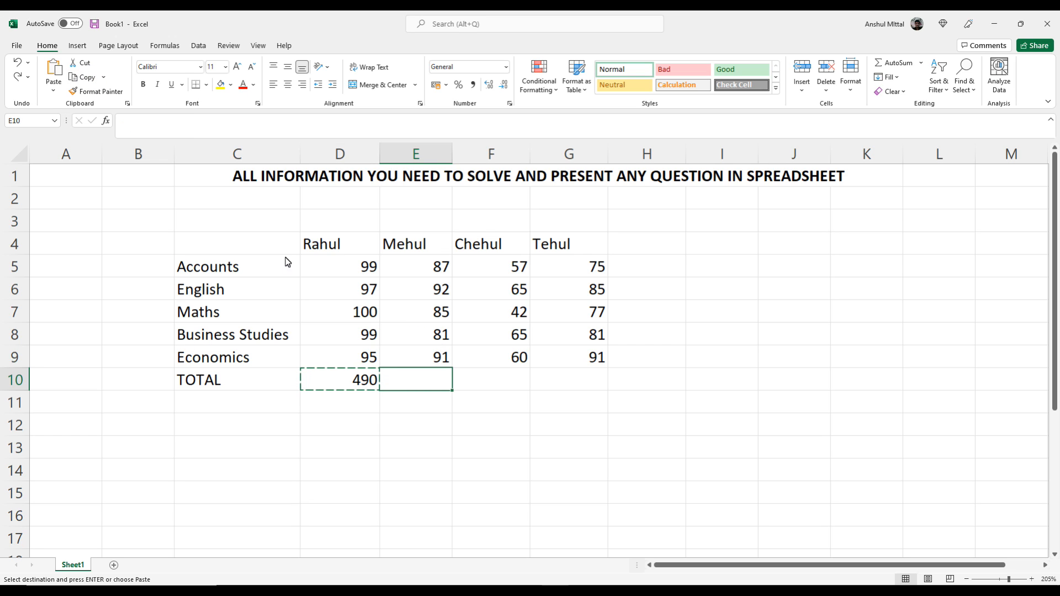
left_click(56, 73)
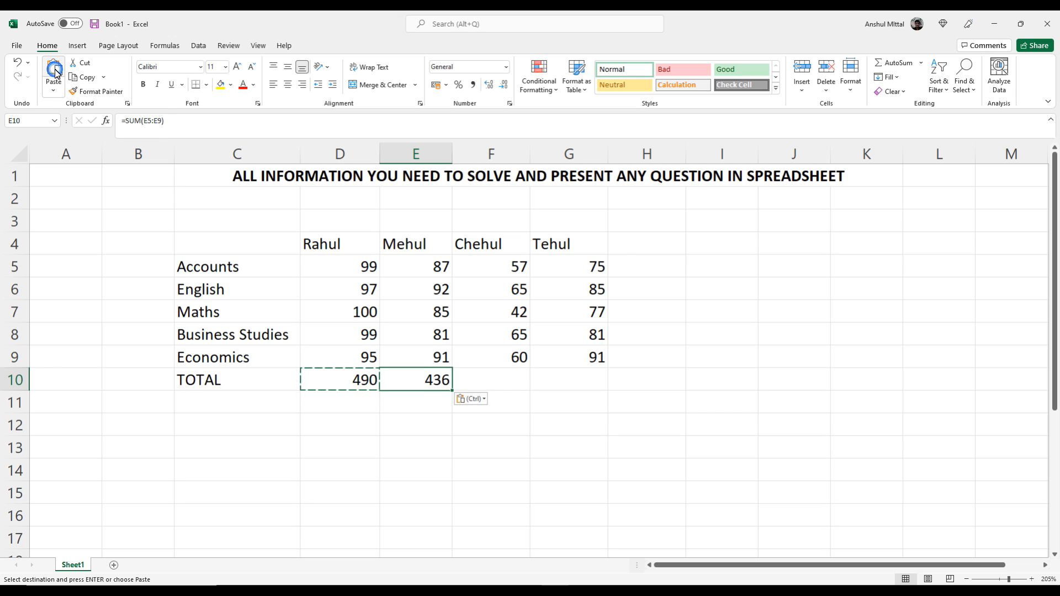
double_click(440, 380)
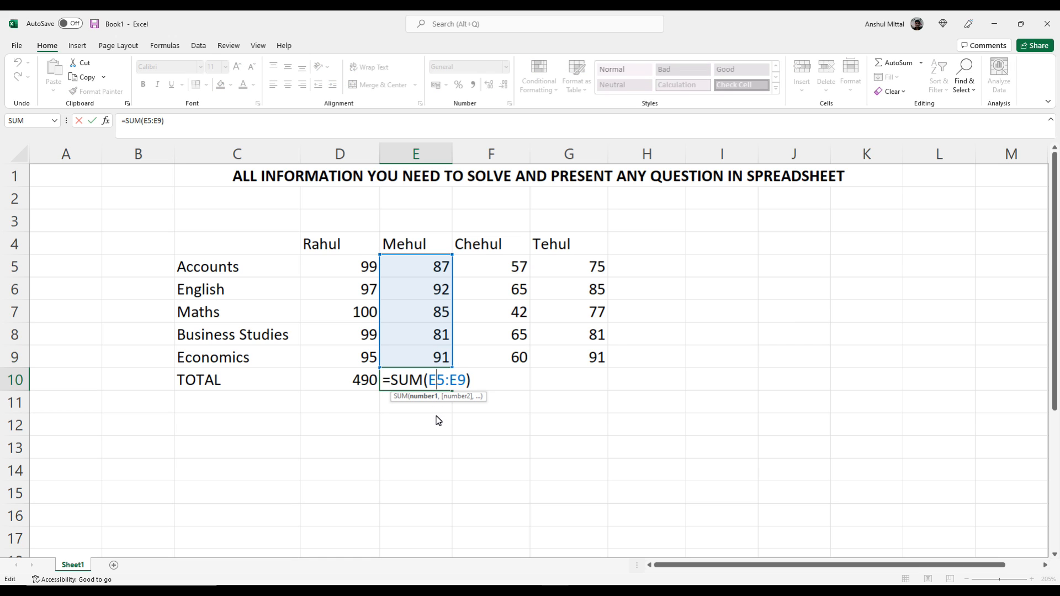
key("Escape")
Step: Move the total from D10 to L12 with cut and paste, check its formula, and undo the move
left_click(365, 386)
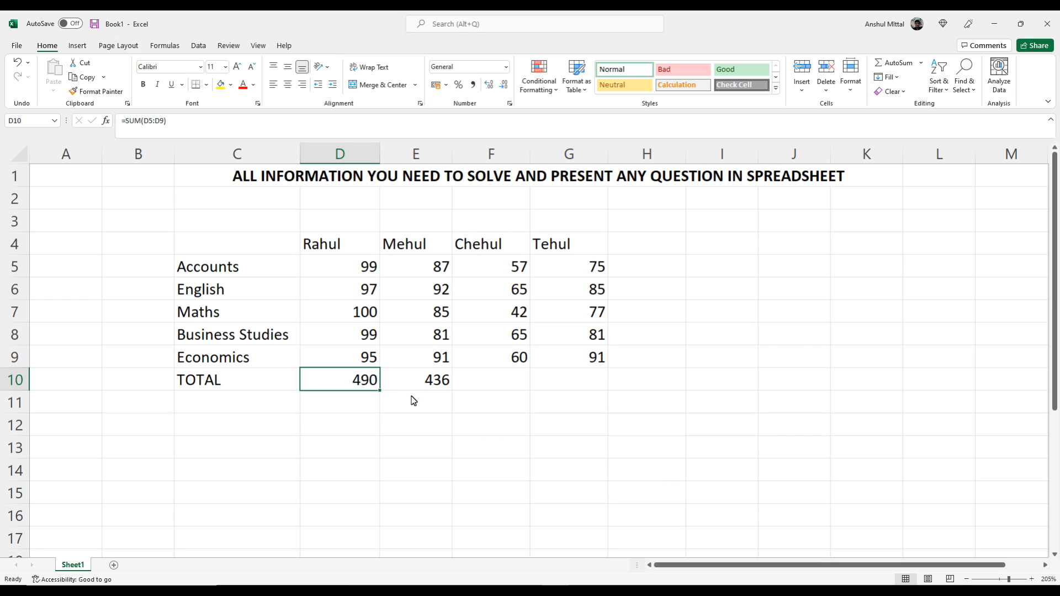
left_click(83, 76)
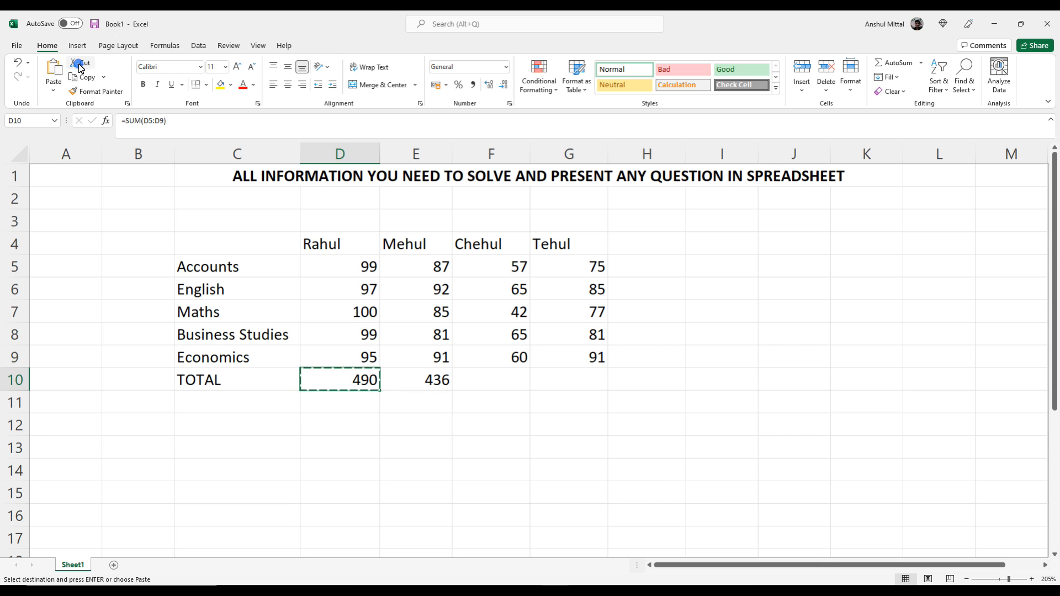
left_click(953, 426)
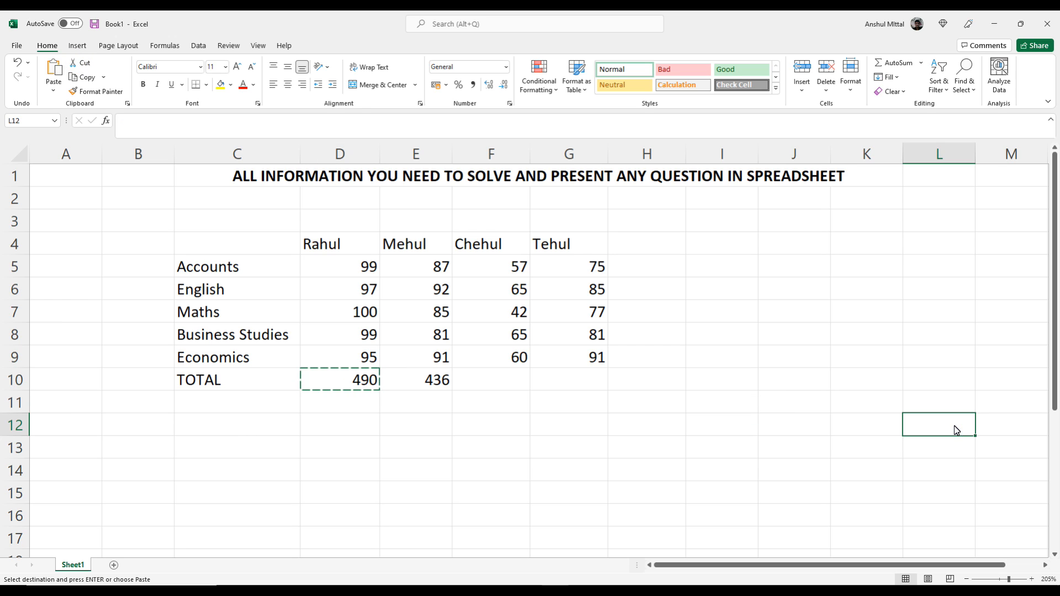
key("Return")
double_click(950, 430)
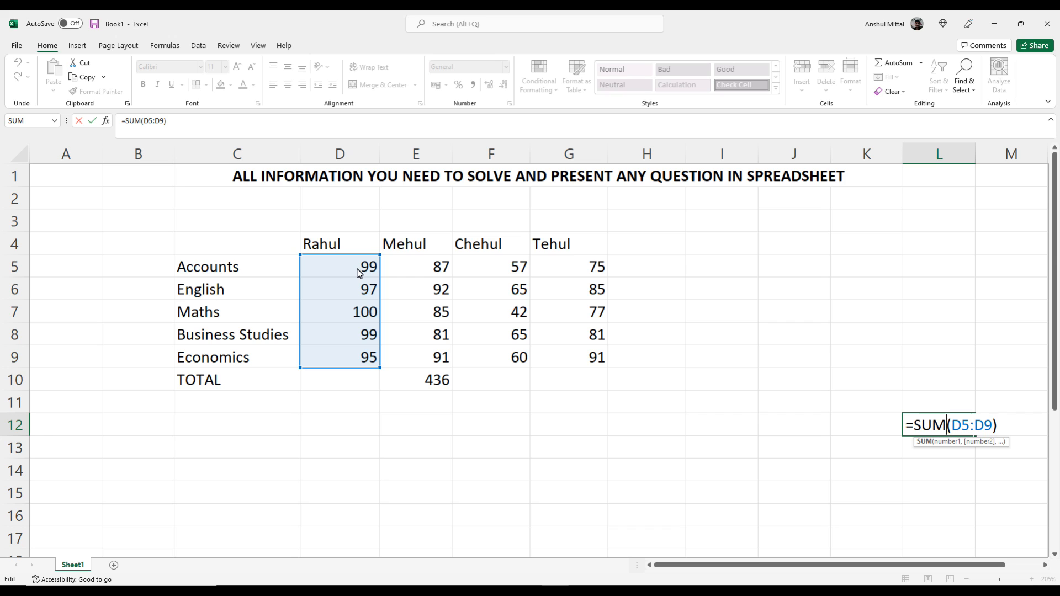
key("ctrl+Return")
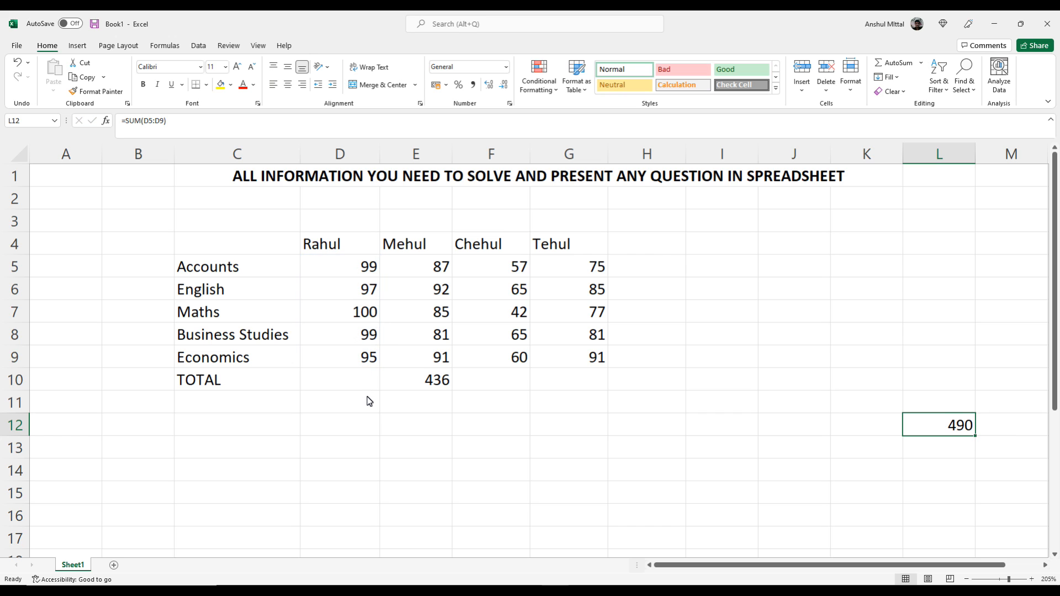
key("ctrl+z")
key("Escape")
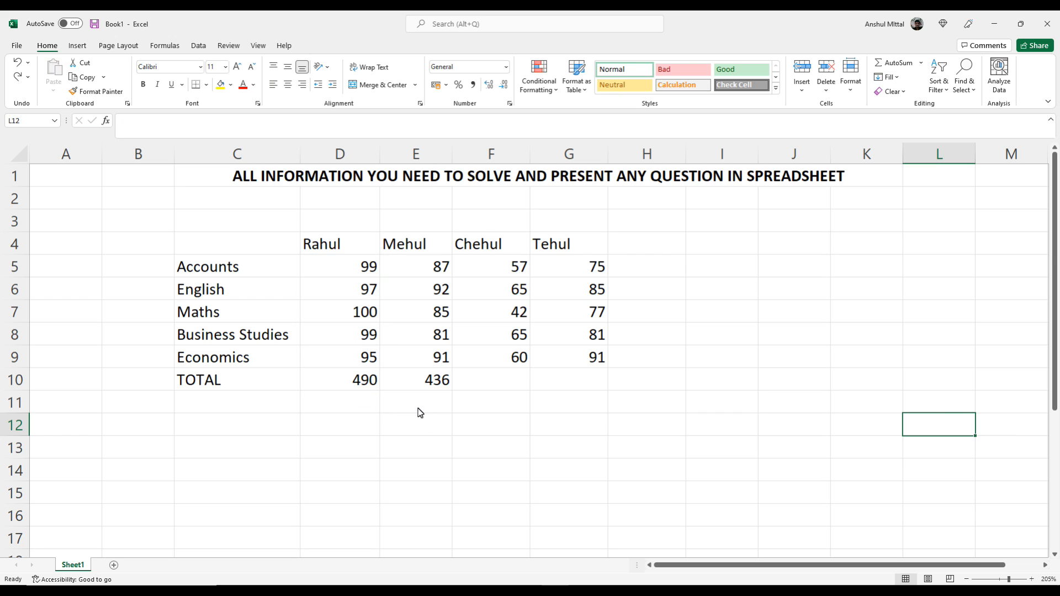
Step: Compare the ranges referenced by the SUM formulas in D10 and E10
left_click(422, 382)
double_click(366, 380)
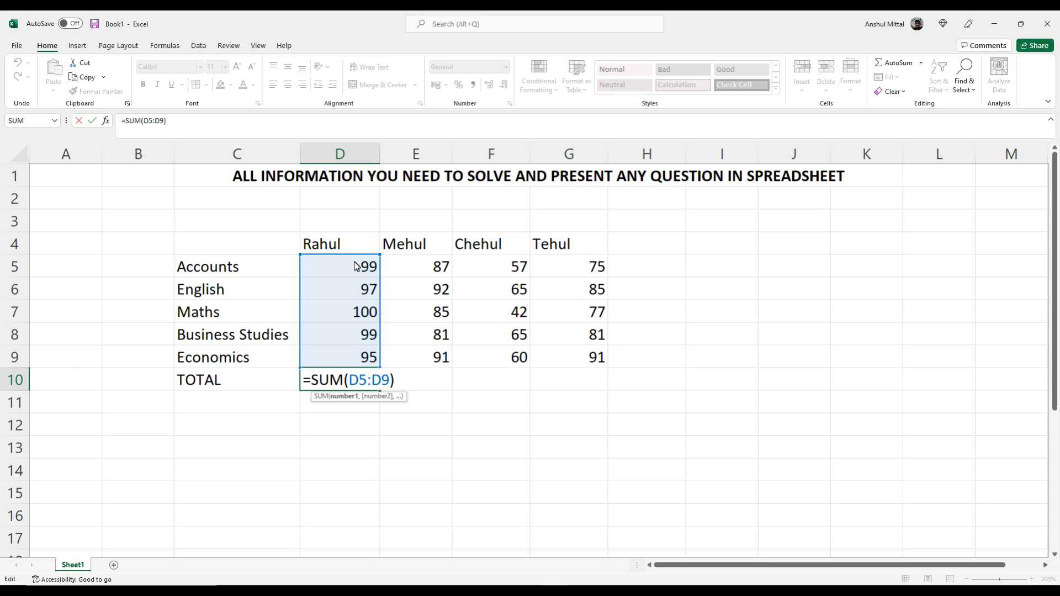
key("ctrl+Return")
left_click(414, 379)
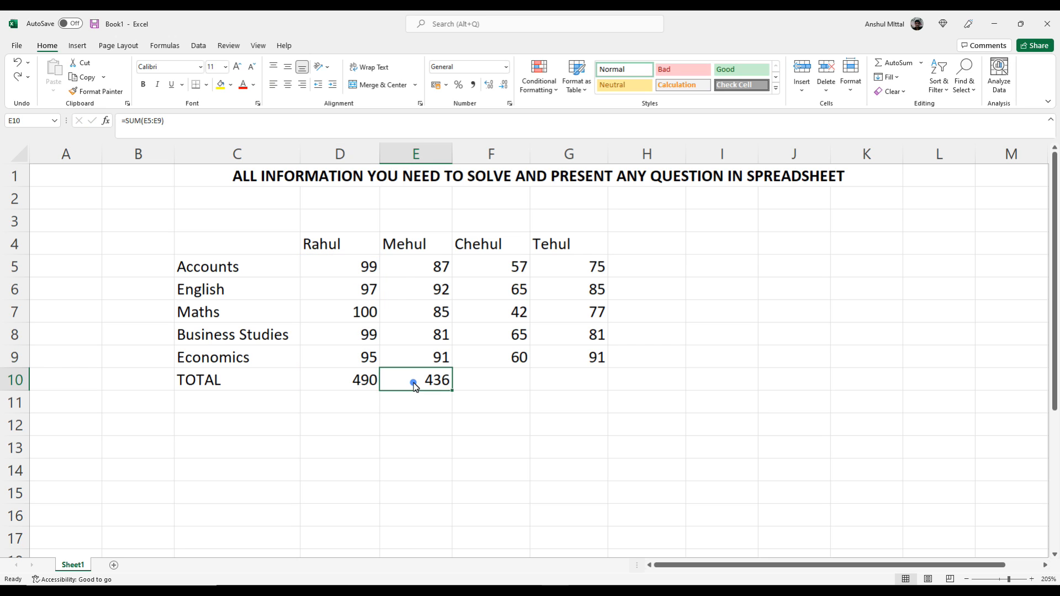
double_click(414, 380)
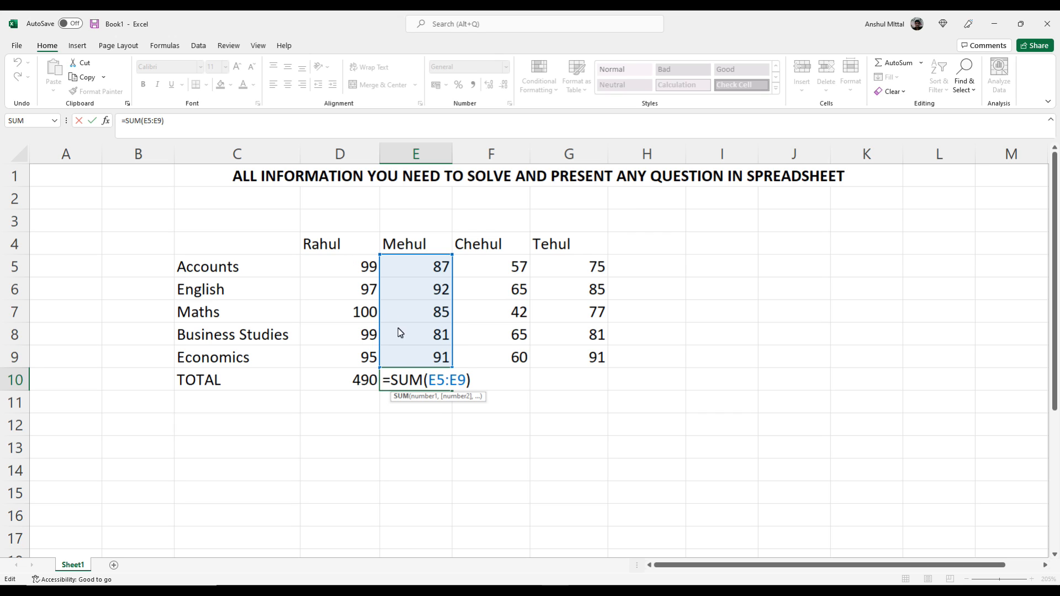
left_click(436, 461)
Step: Clear the total in E10 and copy the SUM formula from D10 into E10:G10
left_click(397, 385)
key("Delete")
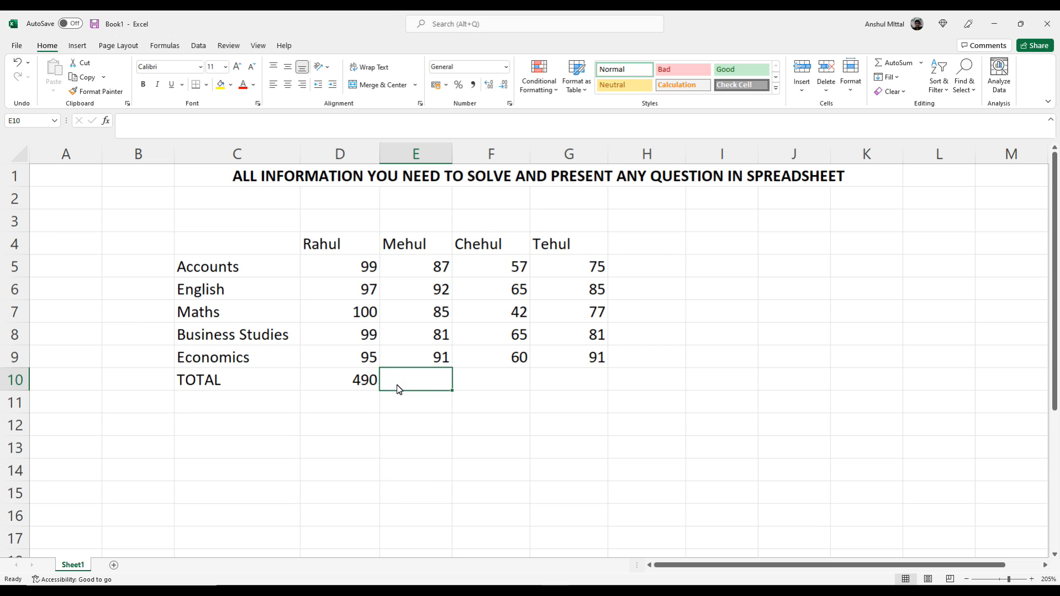
left_click(364, 380)
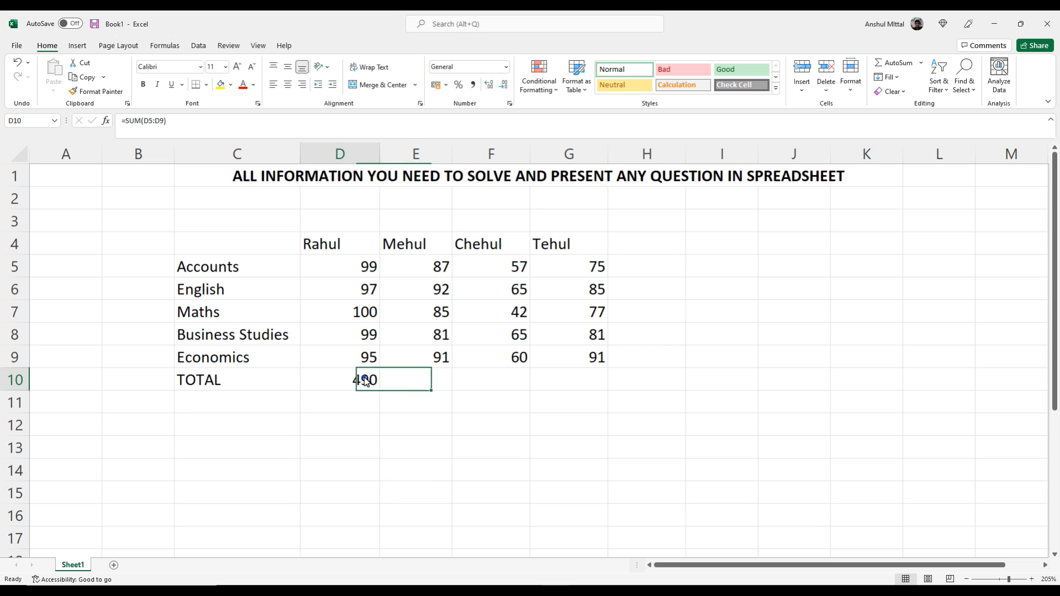
left_click(88, 77)
left_click_drag(427, 381, 568, 384)
left_click_drag(417, 379, 568, 383)
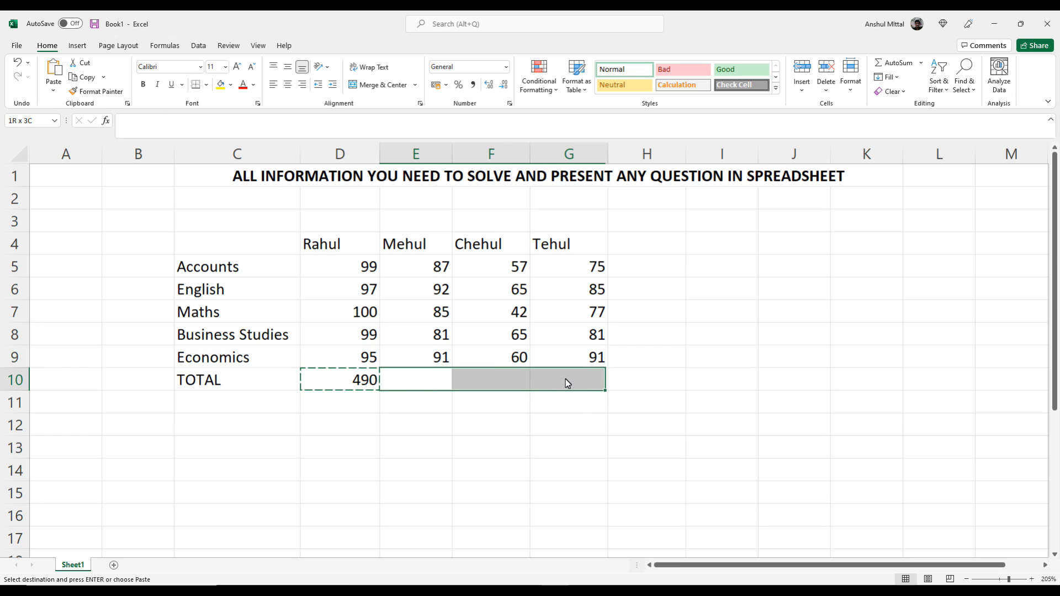
left_click(54, 72)
left_click(490, 445)
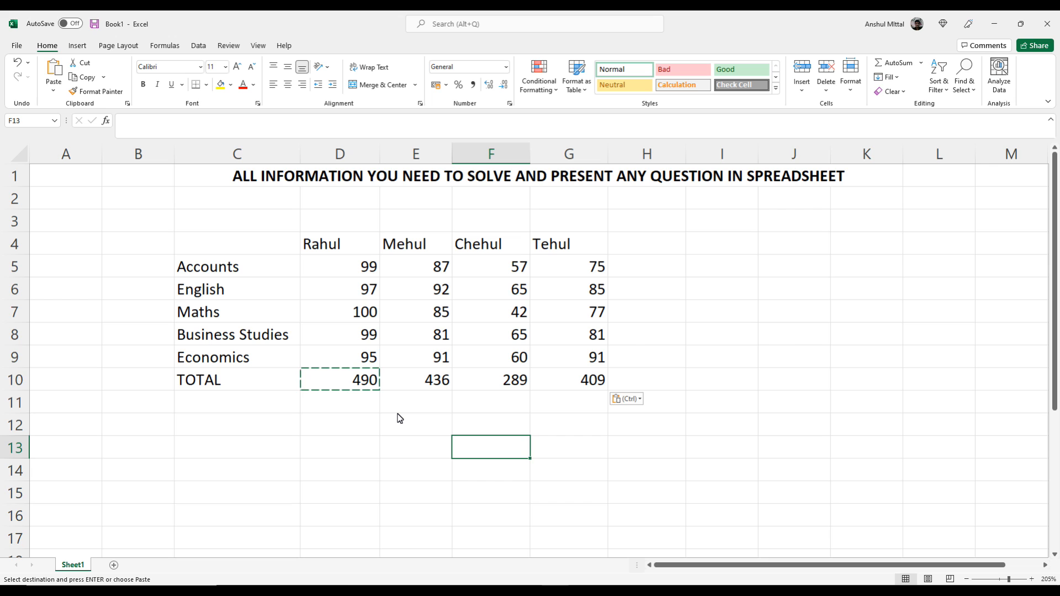
Step: Open the Windows On-Screen Keyboard and place it just below the TOTAL row
key("super")
type("onscr")
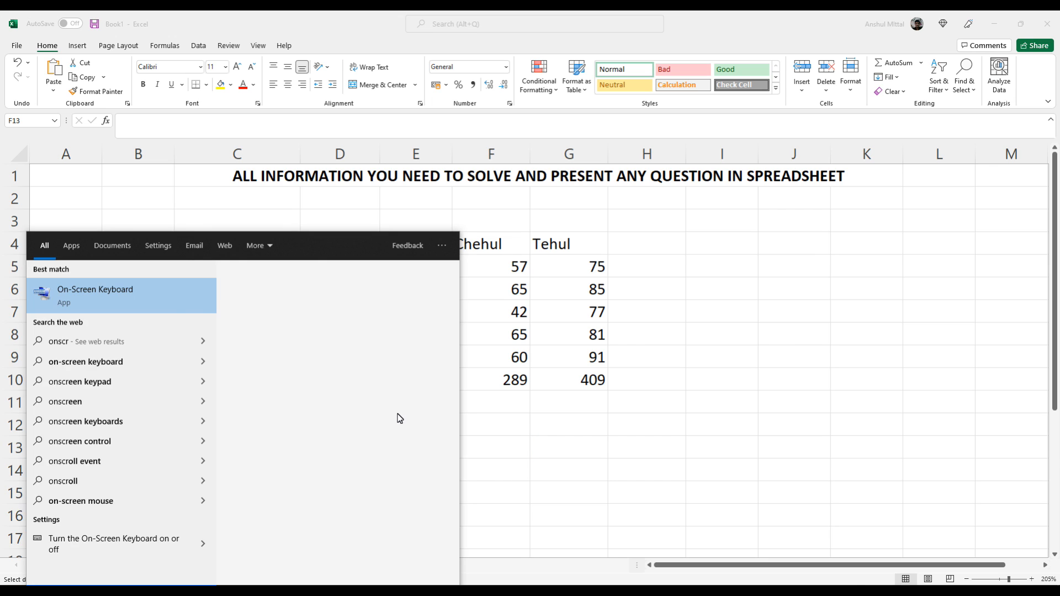
key("Escape")
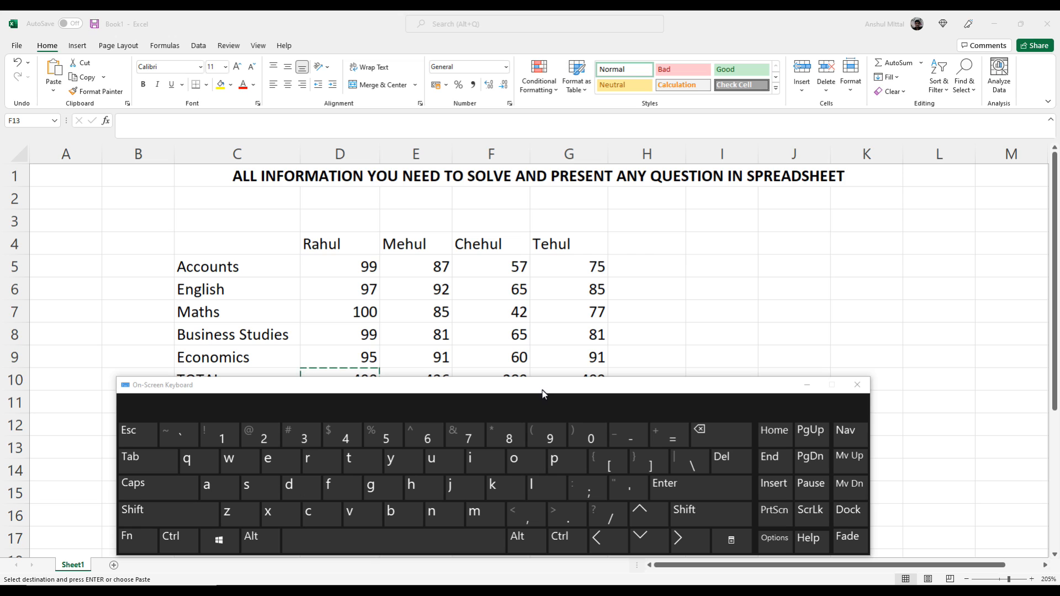
left_click_drag(541, 391, 542, 403)
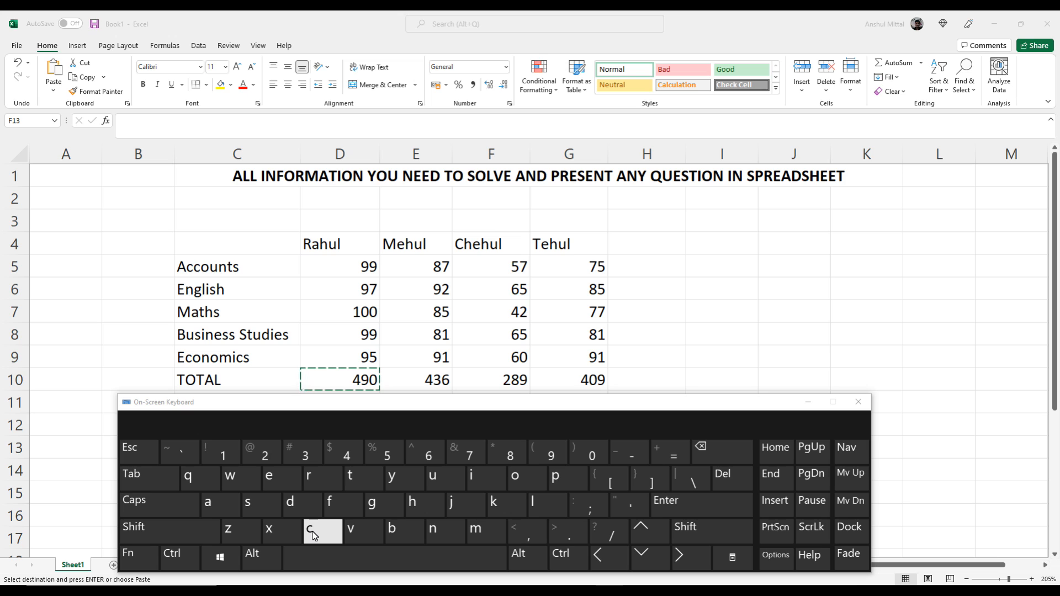
Step: Clear the totals in E10:G10, keeping only the one in D10
left_click(351, 535)
left_click(433, 398)
left_click(437, 380)
left_click_drag(439, 378, 568, 377)
key("ctrl+c")
key("Delete")
left_click(688, 355)
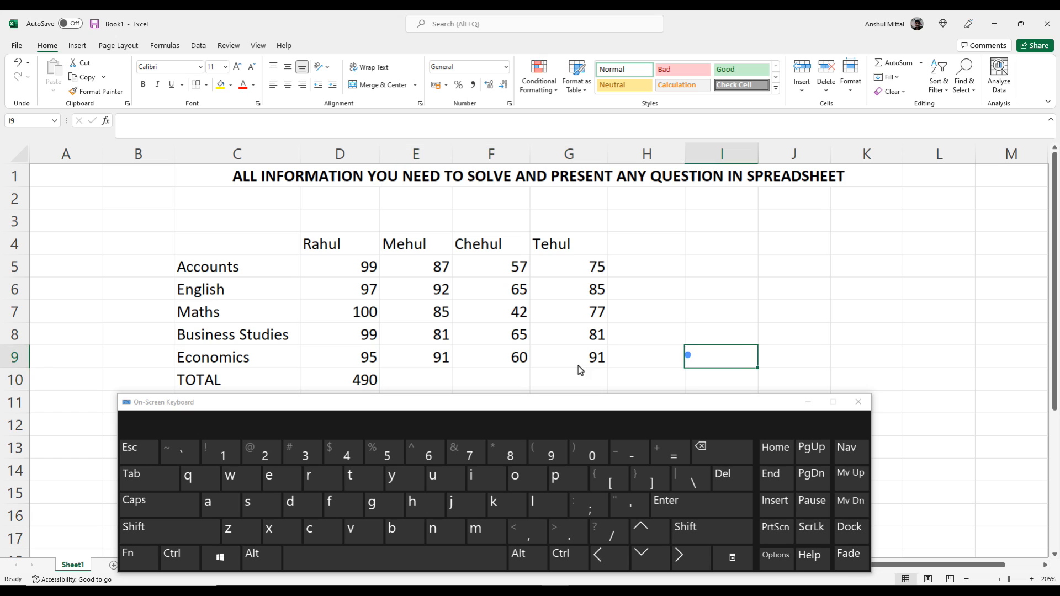
Step: Cut the total cell D10 using the on-screen keyboard
left_click(369, 380)
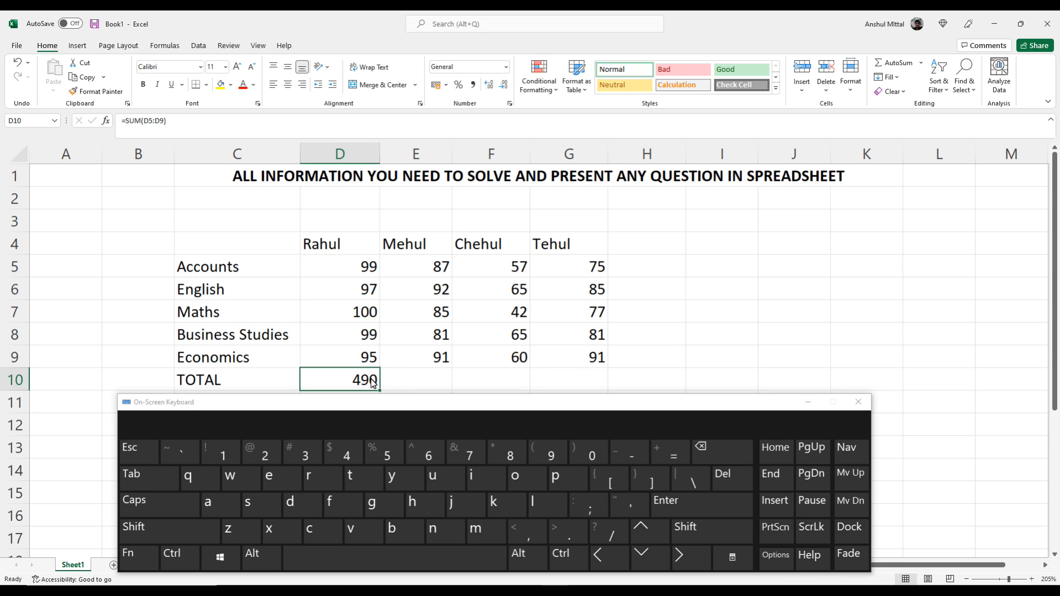
left_click(180, 558)
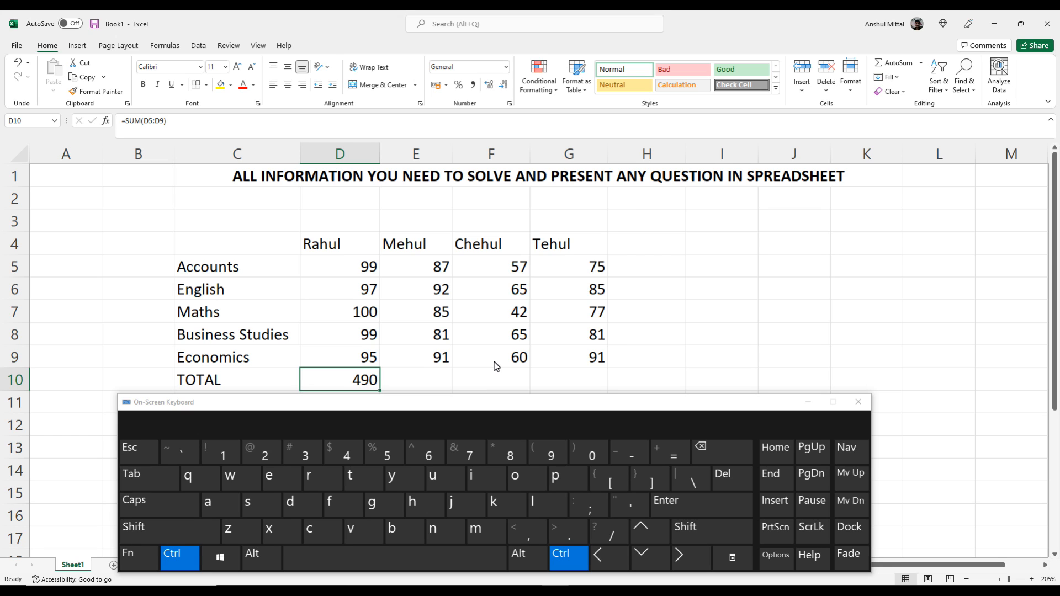
left_click(292, 532)
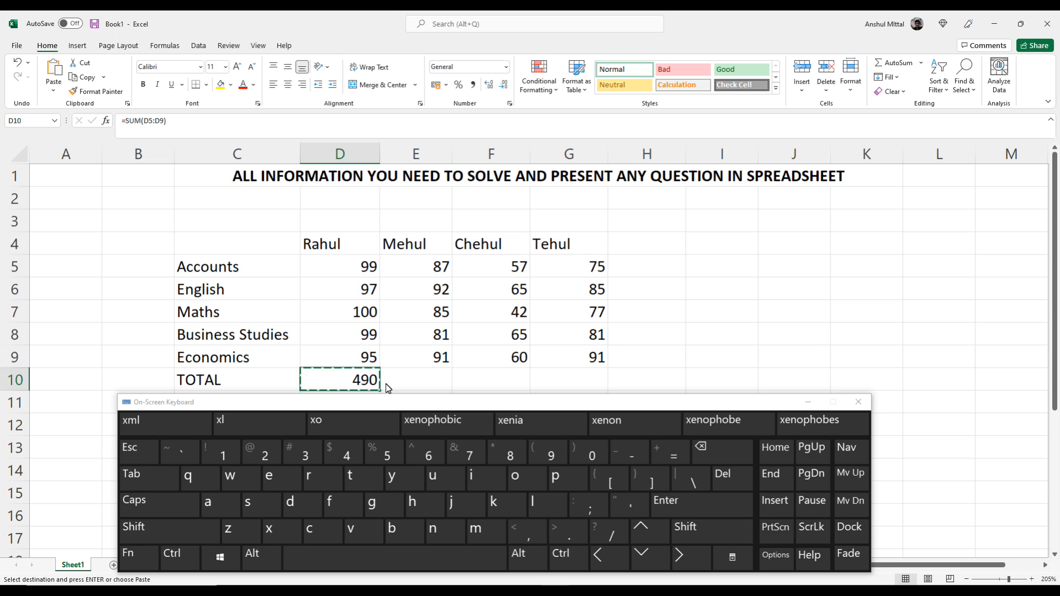
Step: Copy the SUM formula from D10 into E10:G10 using the on-screen keyboard, and close that keyboard
left_click(180, 558)
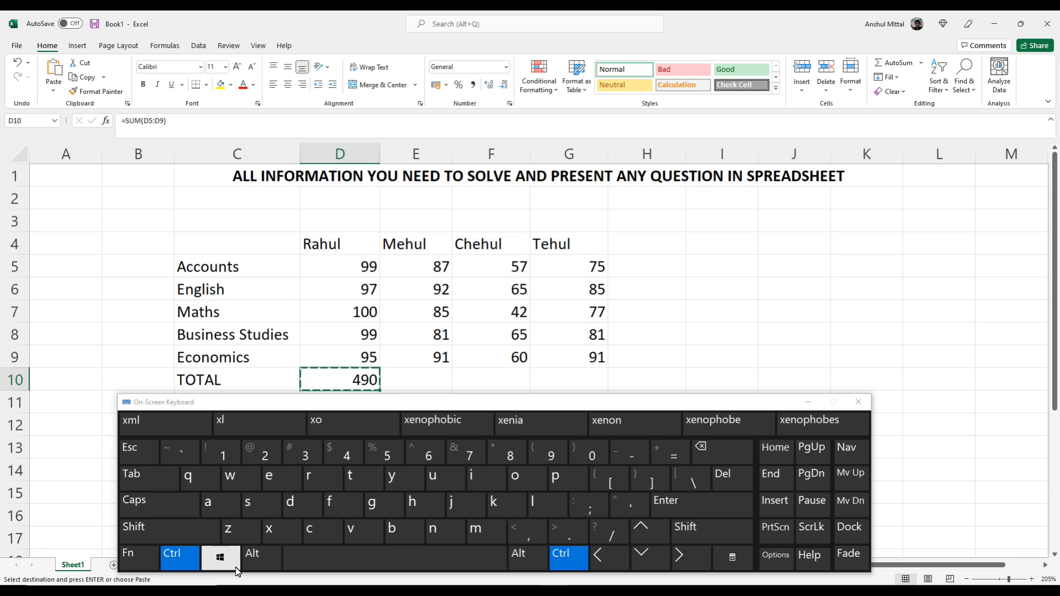
left_click(323, 538)
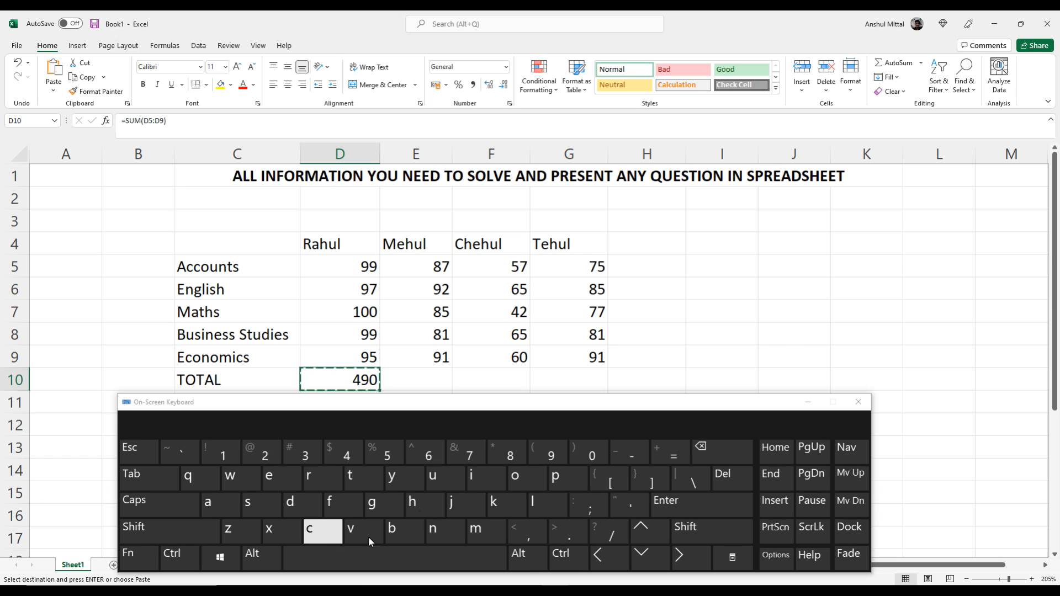
left_click(416, 386)
left_click_drag(417, 384, 555, 383)
key("ctrl")
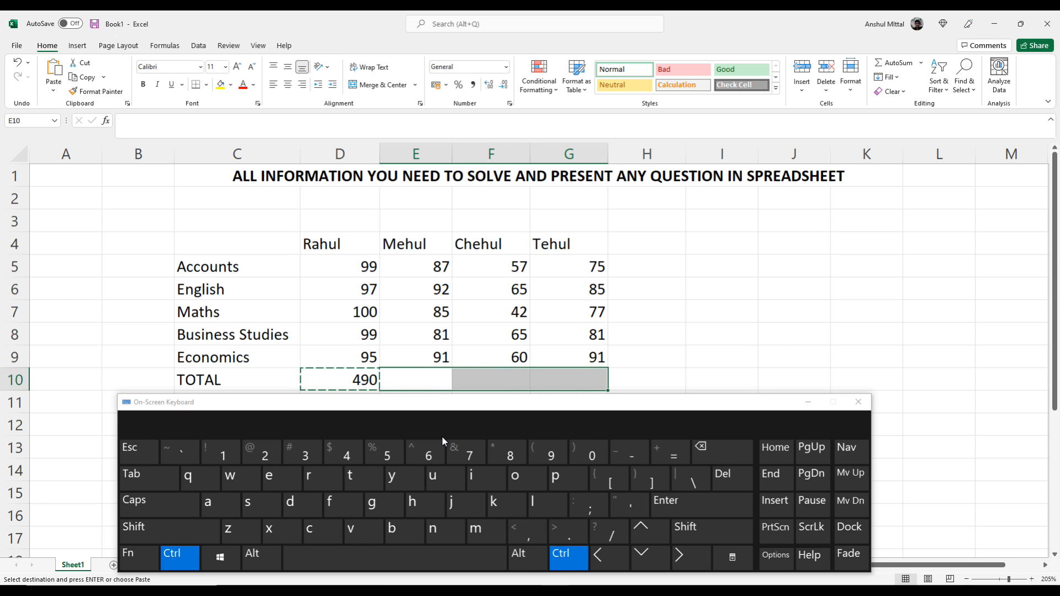
left_click(370, 534)
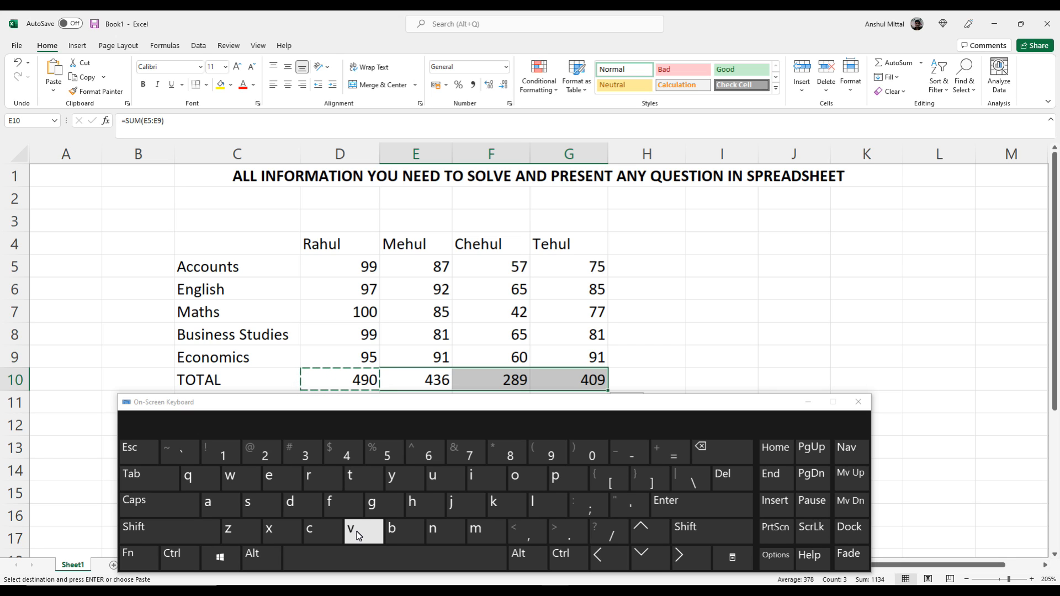
left_click(858, 401)
Step: Enter "Ctrl X" in J5 and its meaning "Cut" in K5, beside the marks table
left_click(784, 270)
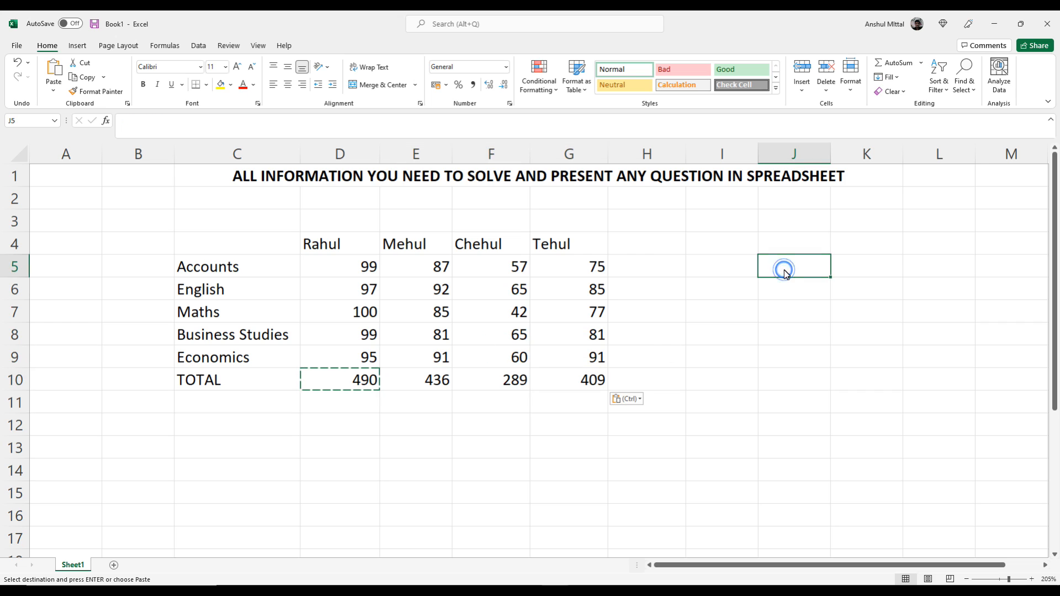
type("Cn")
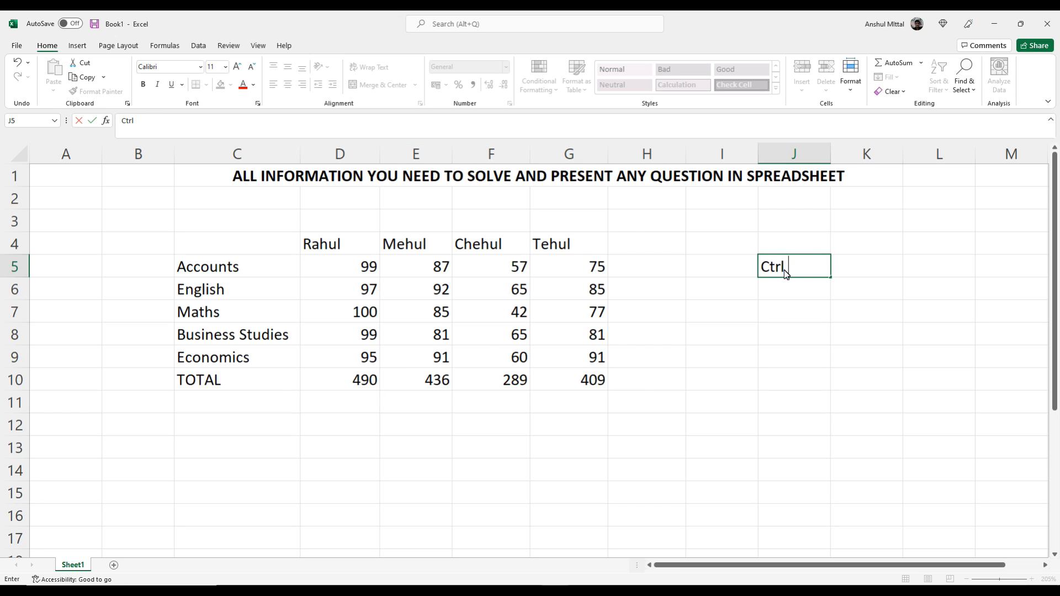
key("Return")
key("Up")
key("Right")
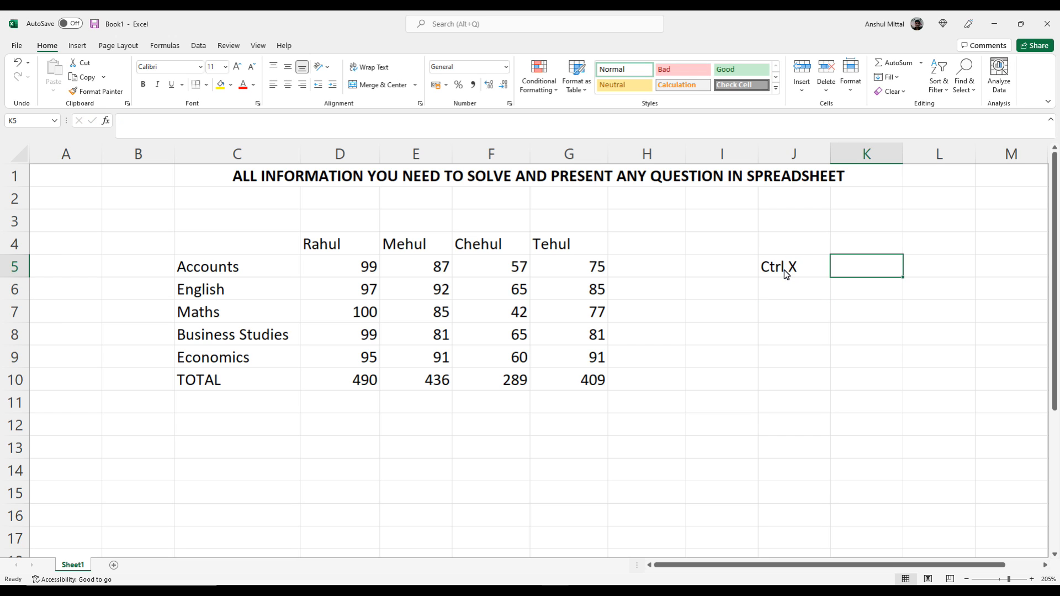
type("Cut")
key("Return")
Step: Add the copy shortcut to the list, with "Ctrl C" in J6 and "Copy" in K6
key("Left")
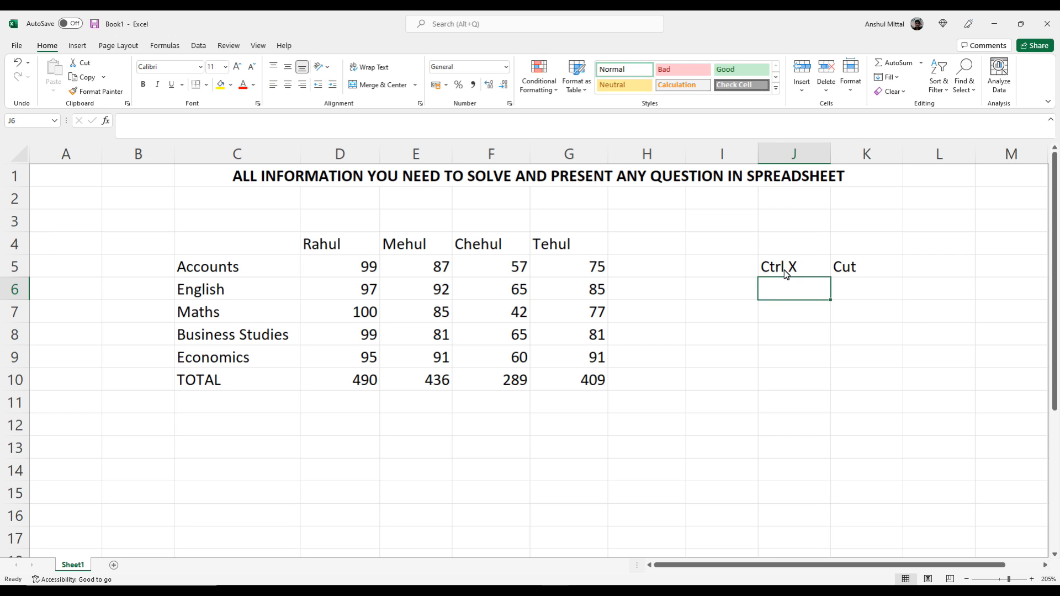
type("Ctrl C")
key("Return")
key("Up")
key("Right")
type("Copy")
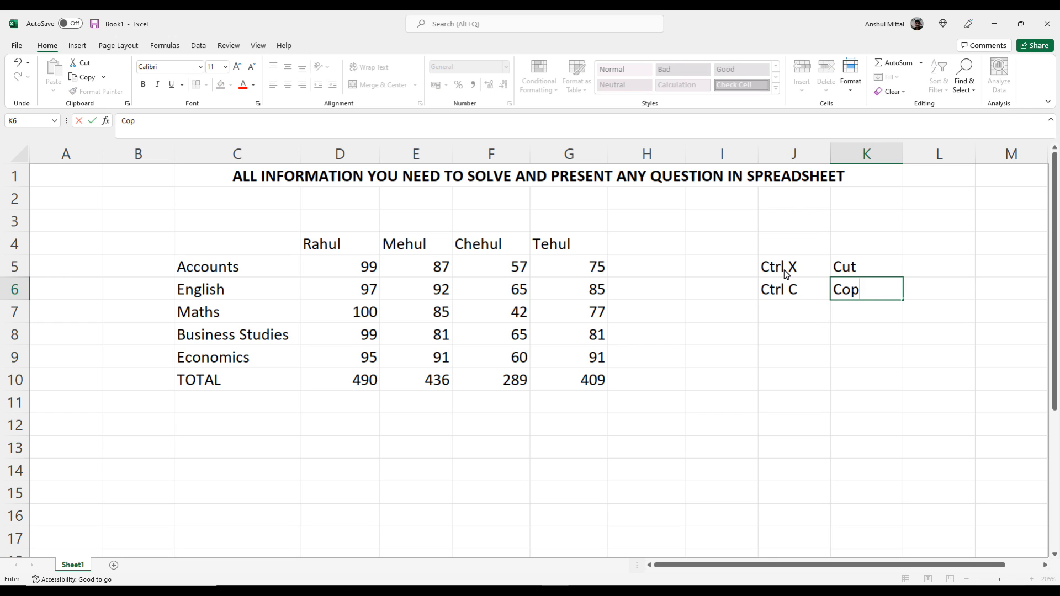
key("Return")
Step: Complete the shortcut list with "Ctrl V" in J7 and "Paste" in K7
key("Left")
type("Ctrl V")
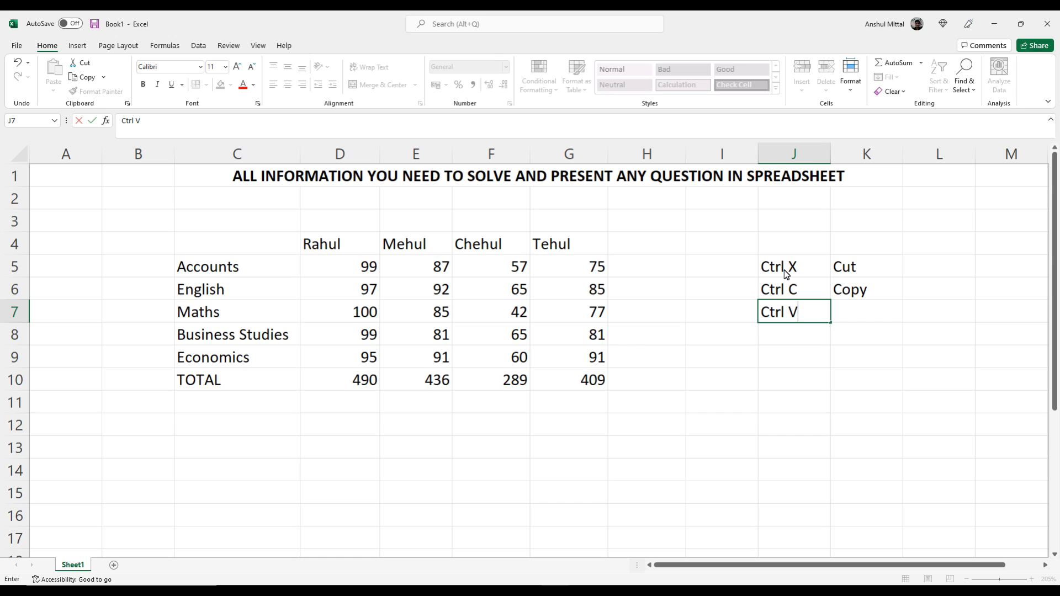
key("Right")
type("Paste")
key("Return")
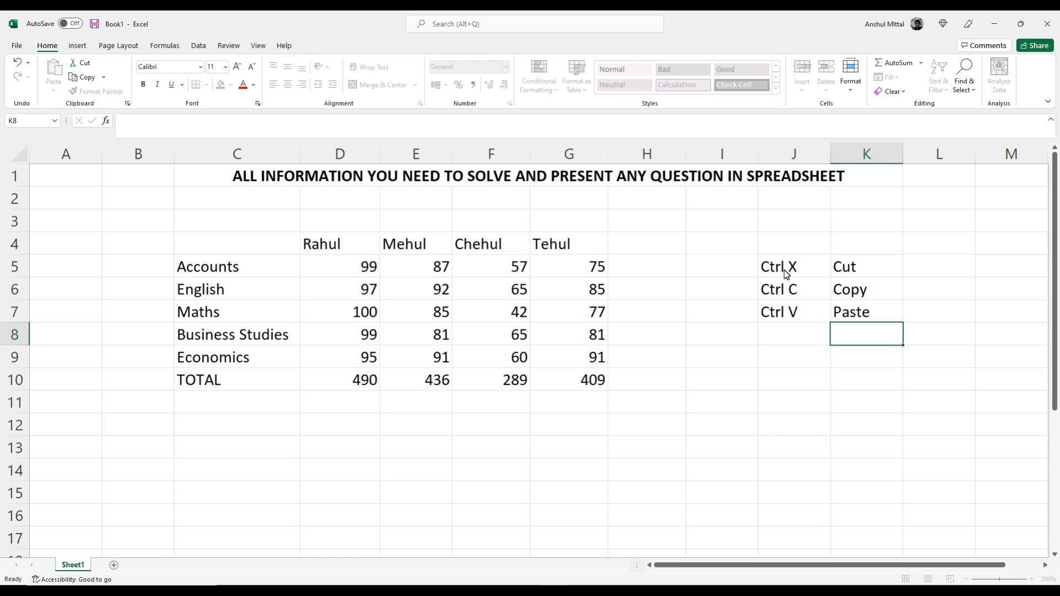
key("Up")
key("Left")
key("Up")
key("Up")
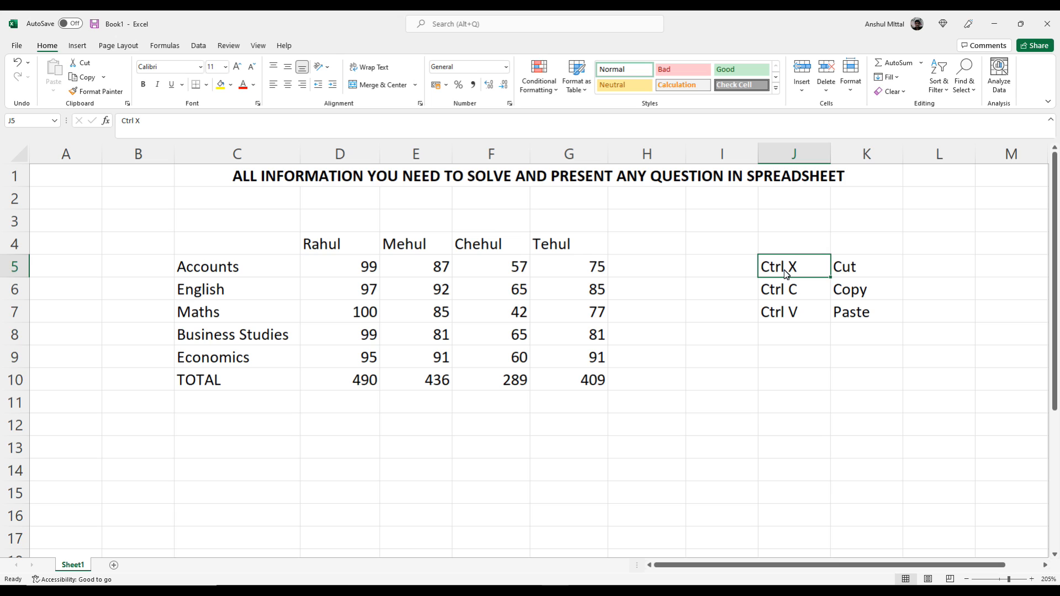
left_click_drag(652, 320, 937, 485)
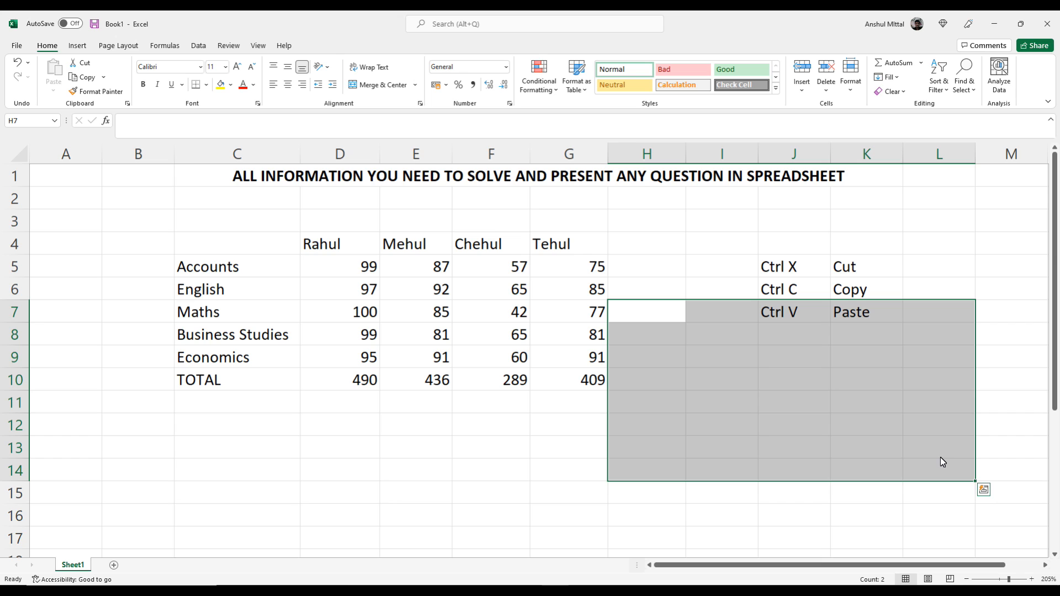
left_click(812, 285)
Step: Apply an outside border around the shortcut list in J5:K7
left_click(805, 275)
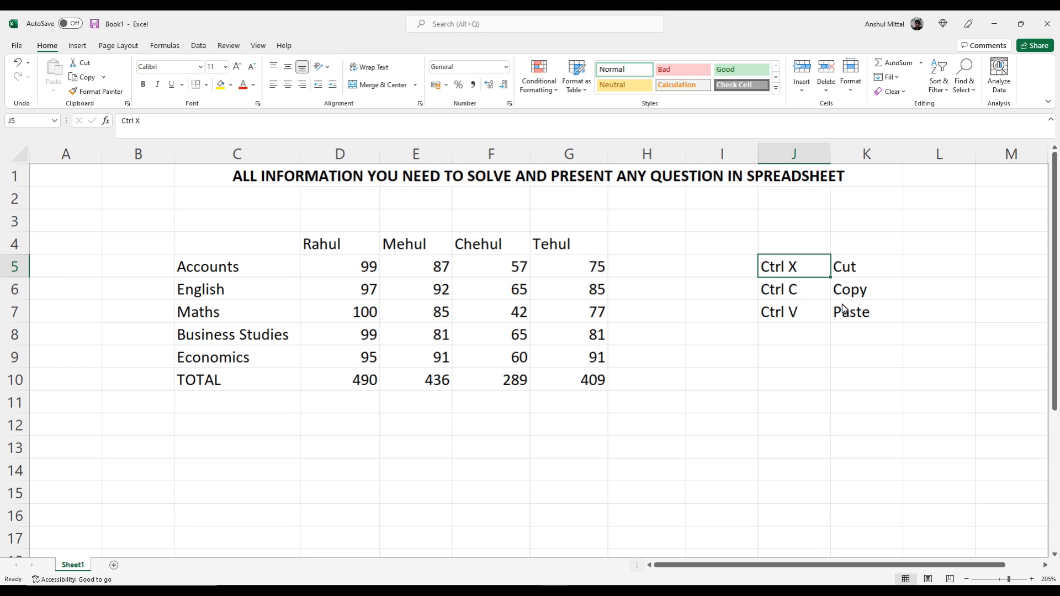
left_click_drag(794, 267, 845, 305)
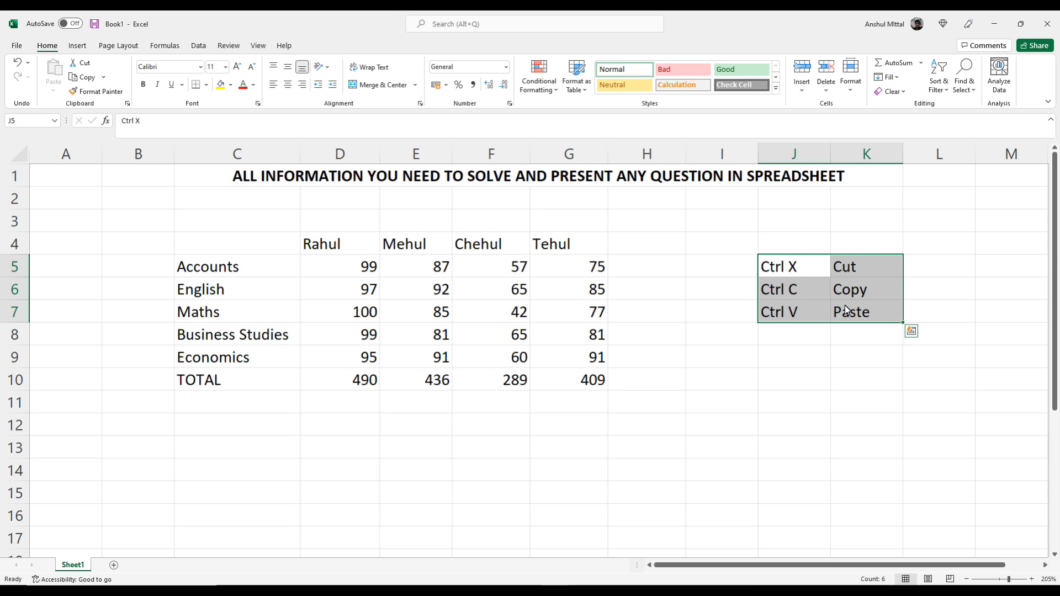
left_click(206, 84)
left_click(221, 227)
left_click(742, 395)
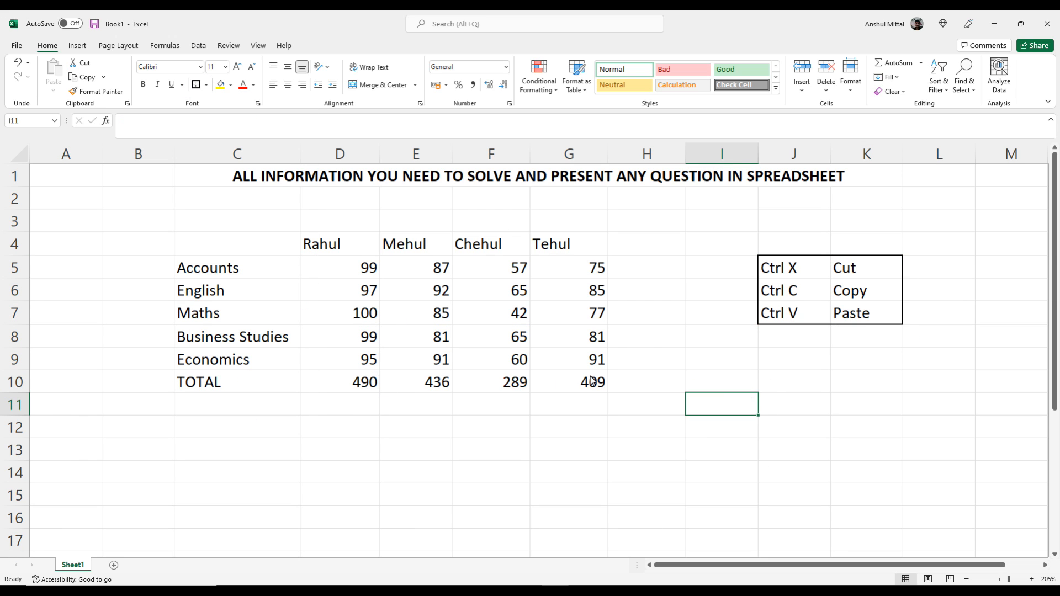
Step: Label a new row below TOTAL by entering "% scored" in C11
left_click(279, 411)
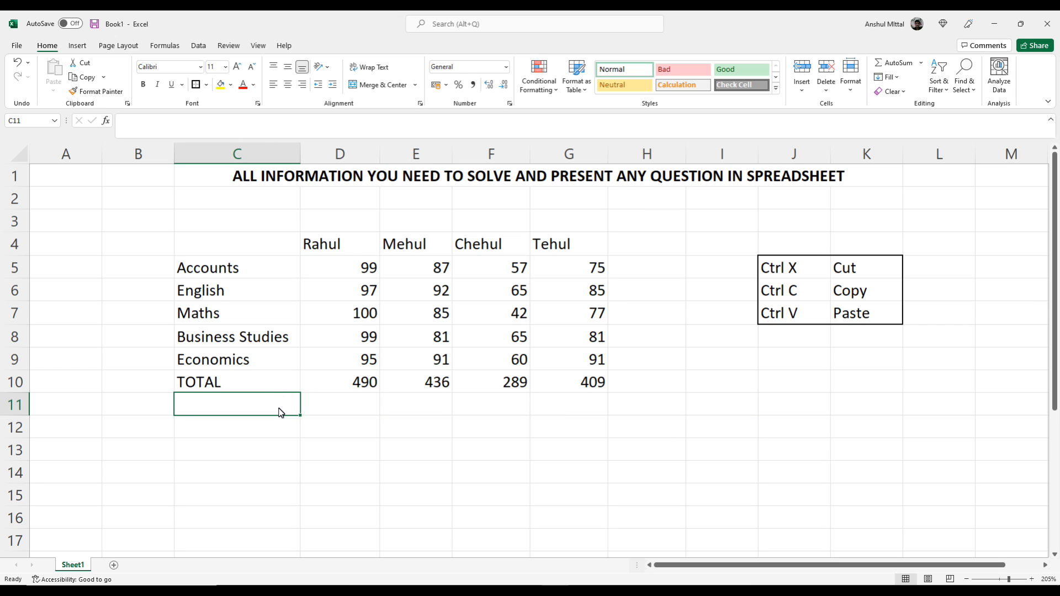
type("%")
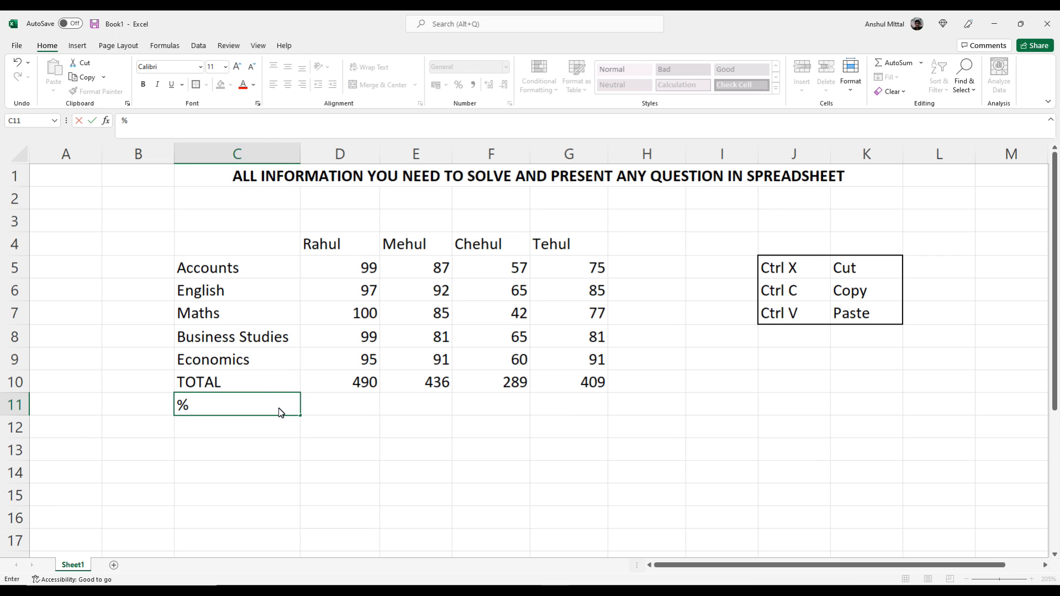
type(" scored")
key("Return")
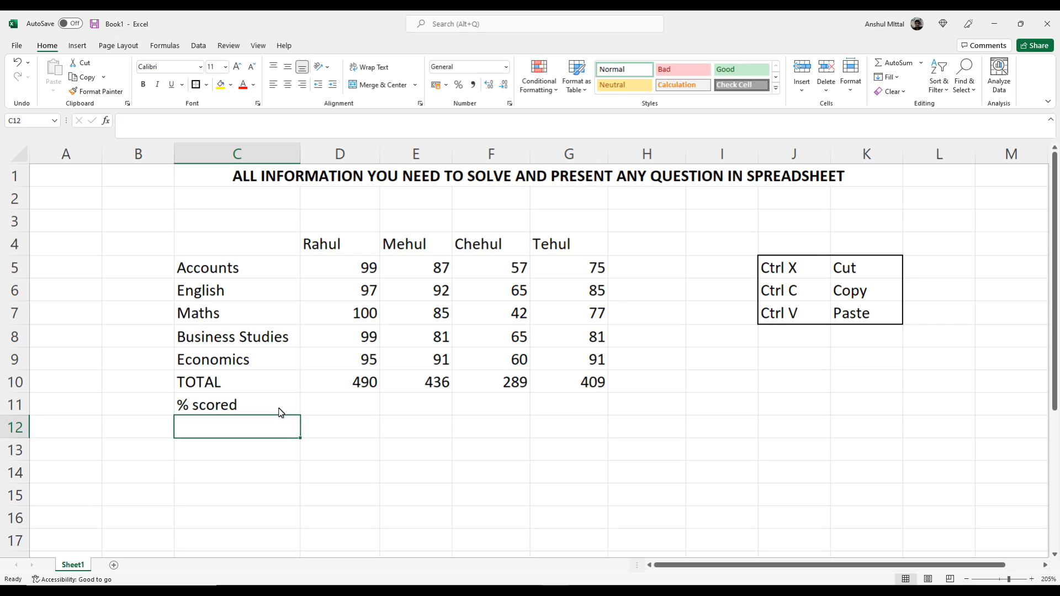
Step: Calculate the first student's percentage in D11 with the formula =D10/500*100
key("Up")
key("Right")
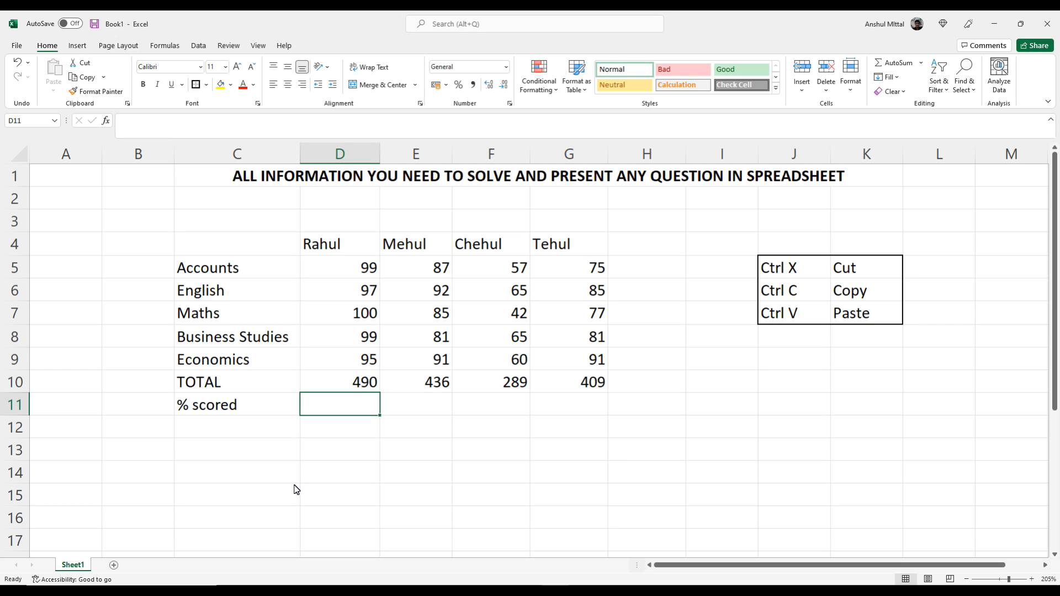
type("=")
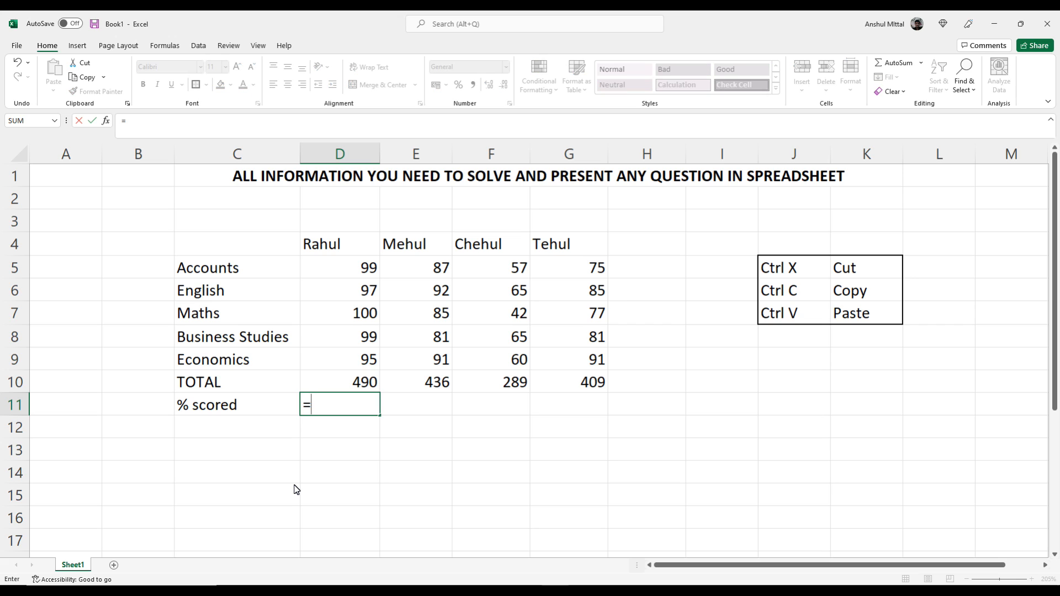
left_click(371, 388)
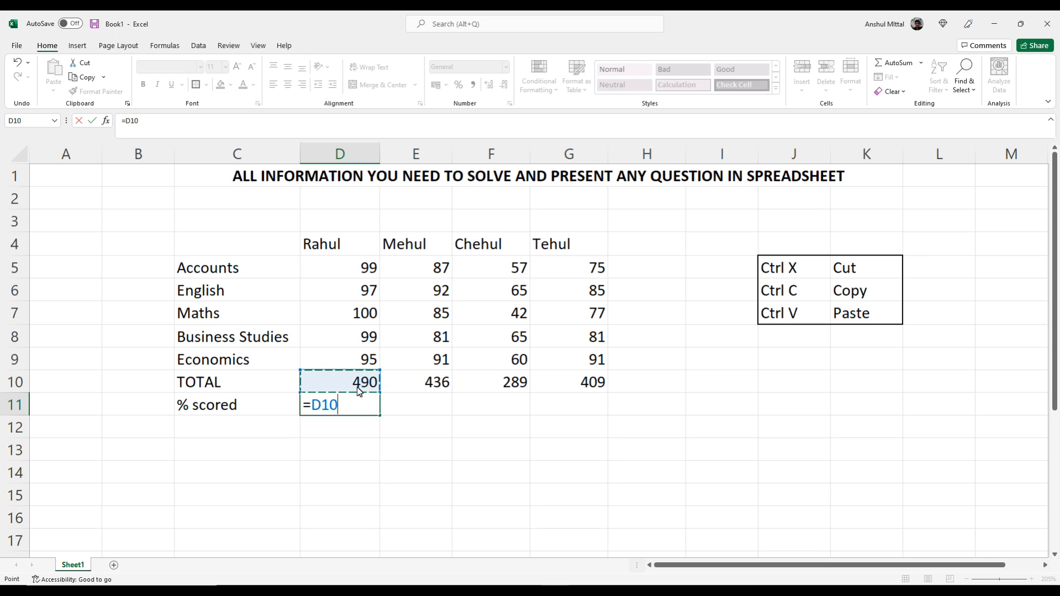
type("/")
type("50 0")
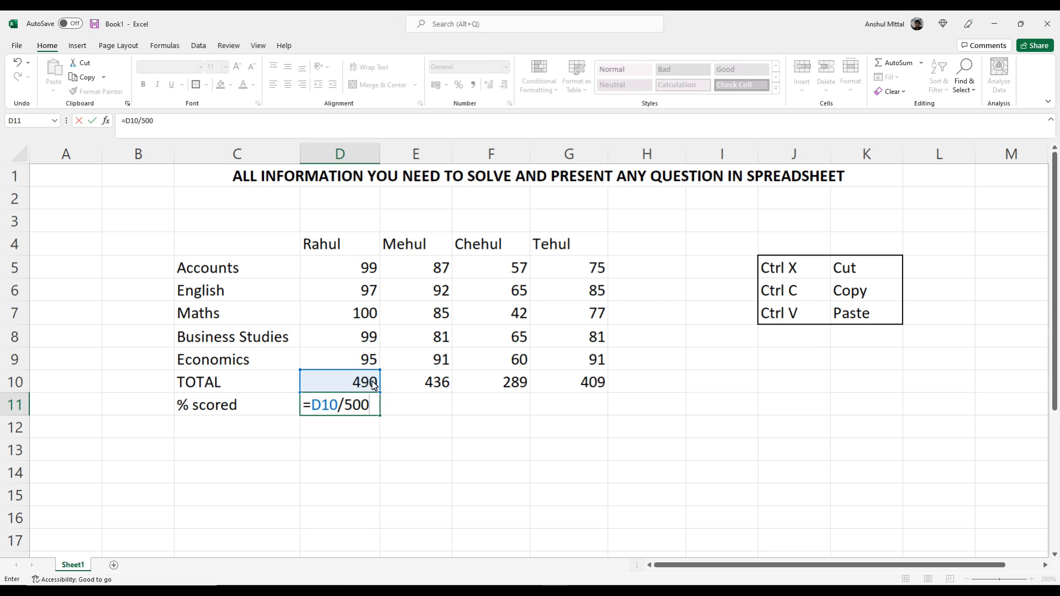
type("*100")
key("Return")
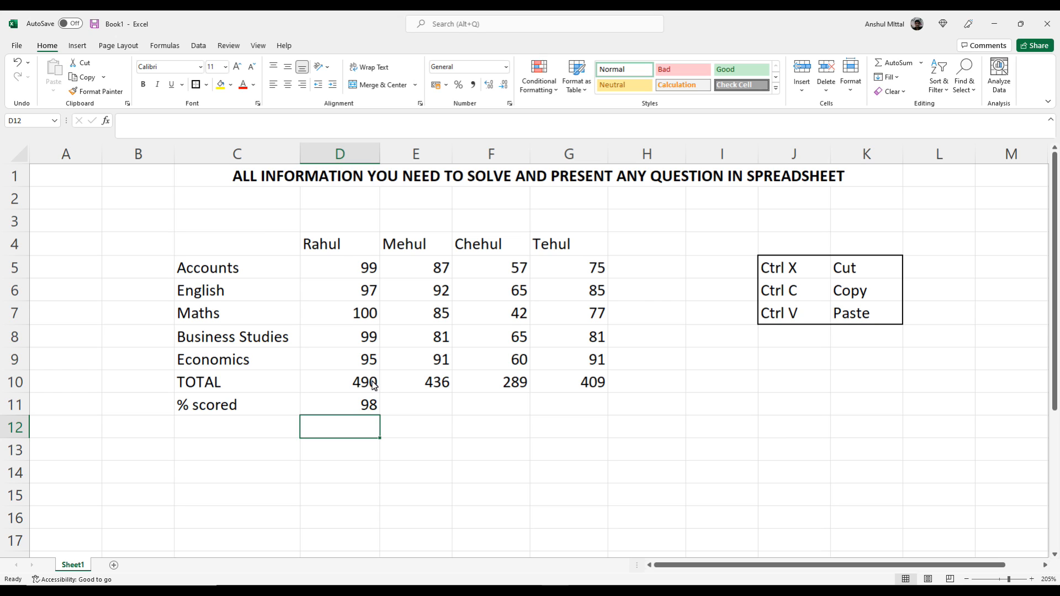
key("Up")
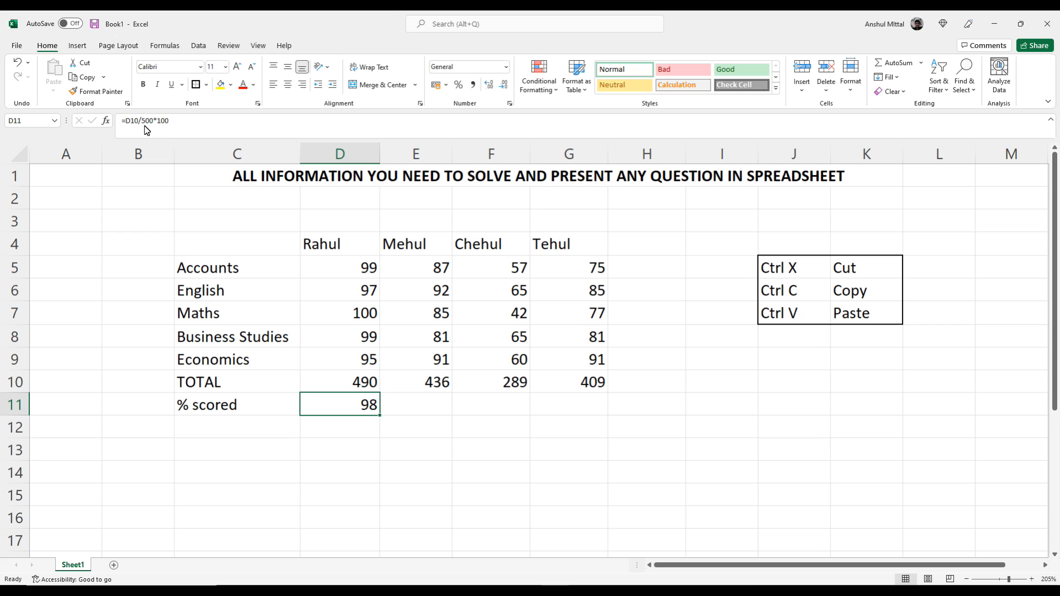
Step: Copy the percentage formula from D11 into E11:G11
left_click(390, 459)
left_click(362, 406)
key("ctrl+c")
left_click_drag(418, 411, 553, 409)
key("ctrl+v")
left_click(544, 442)
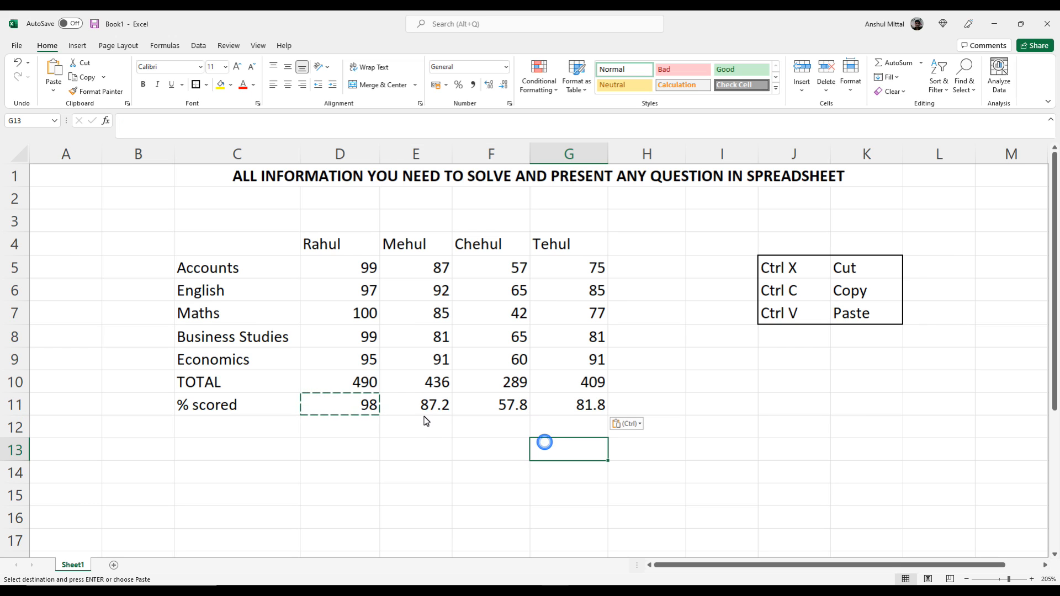
Step: Inspect the formulas in D11, E11, F11 and G11 to compare their cell references, leaving each one unedited
left_click_drag(428, 407, 563, 414)
left_click(549, 460)
left_click(373, 407)
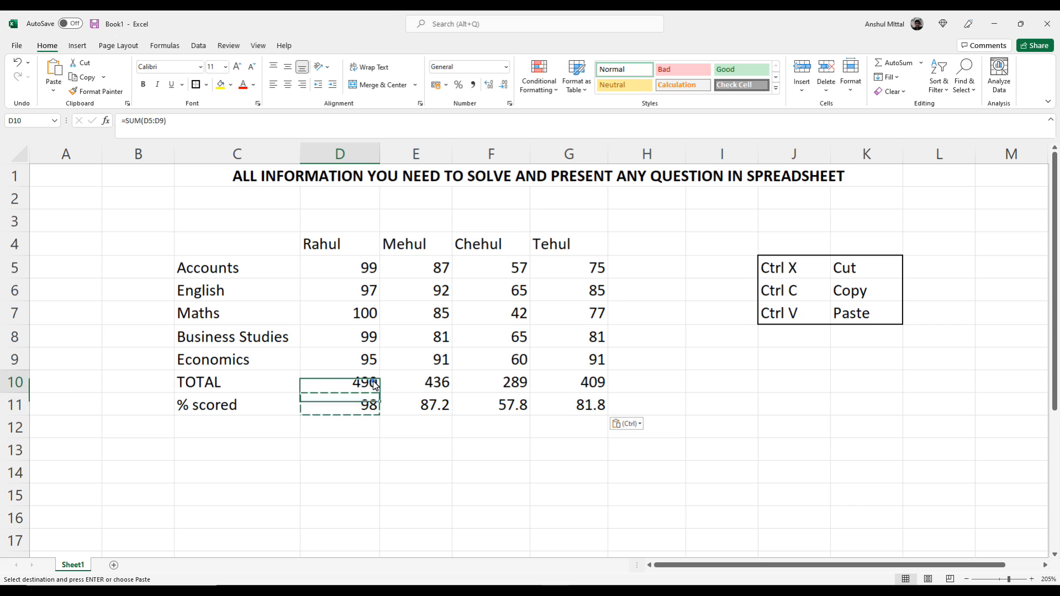
double_click(360, 405)
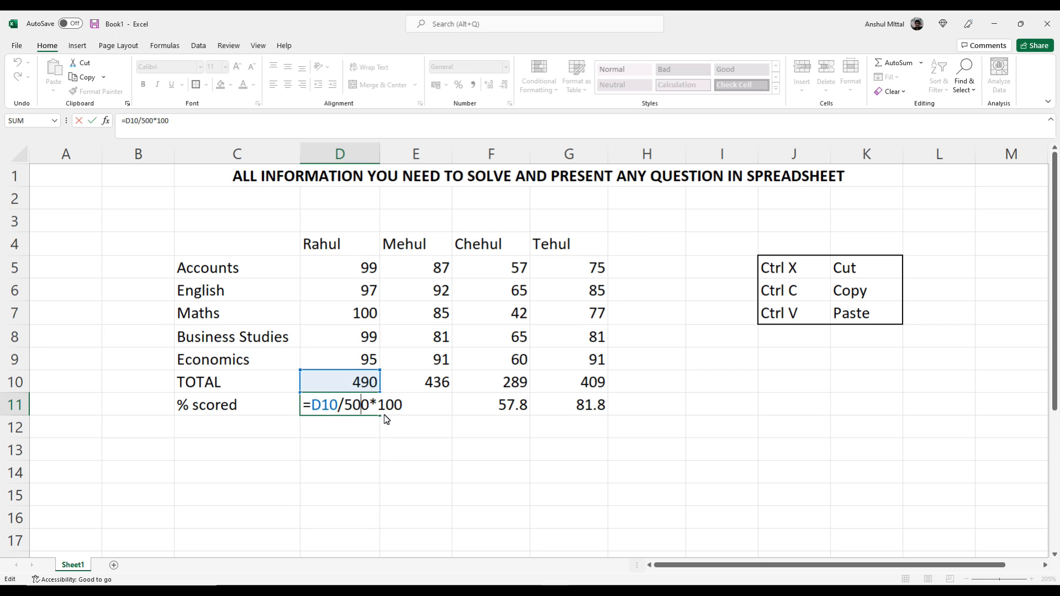
left_click_drag(342, 407, 400, 426)
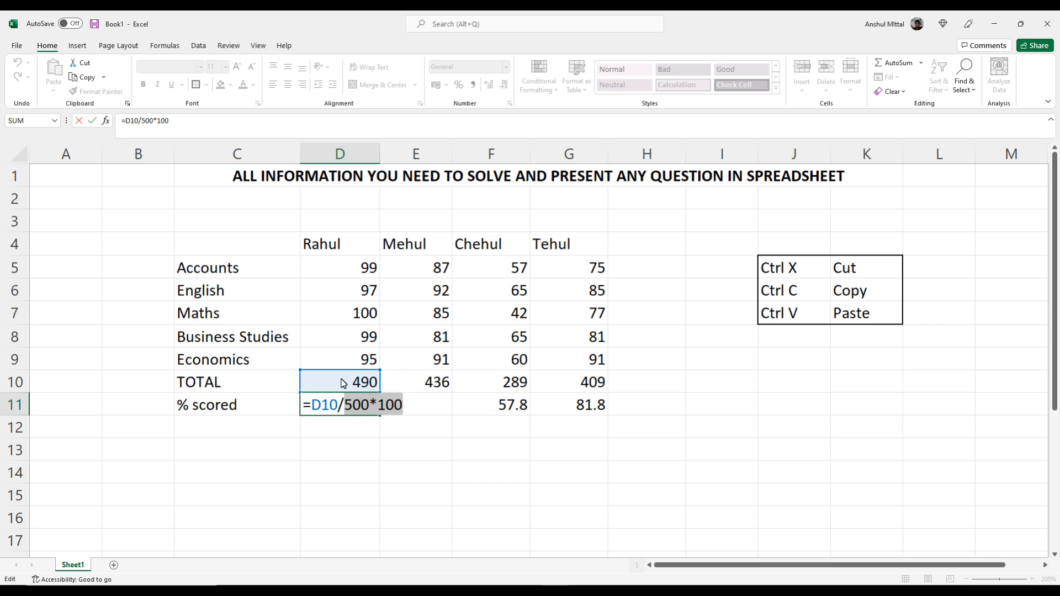
key("Escape")
double_click(416, 406)
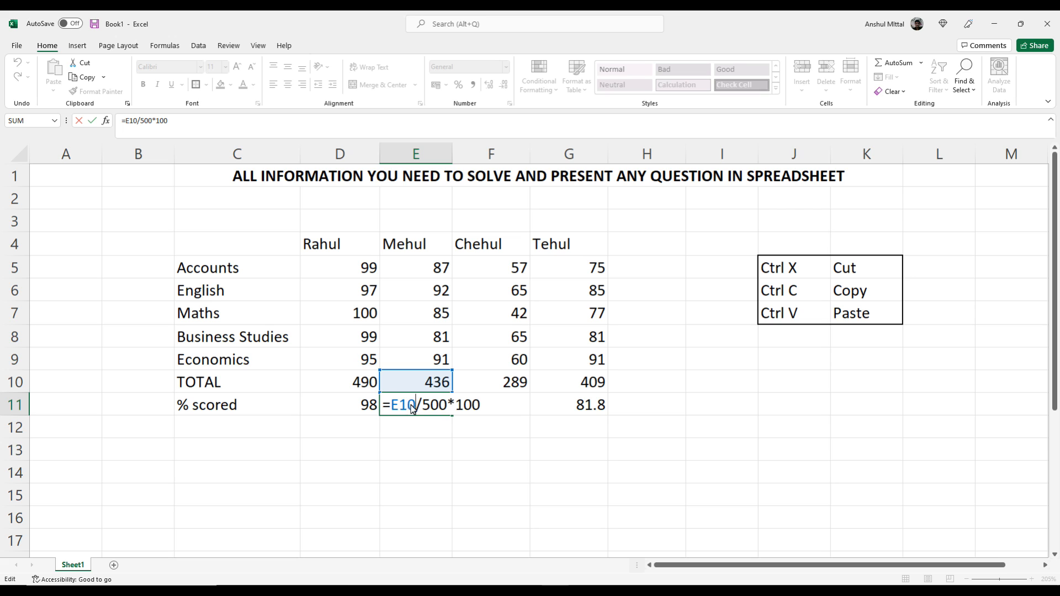
key("Escape")
double_click(513, 405)
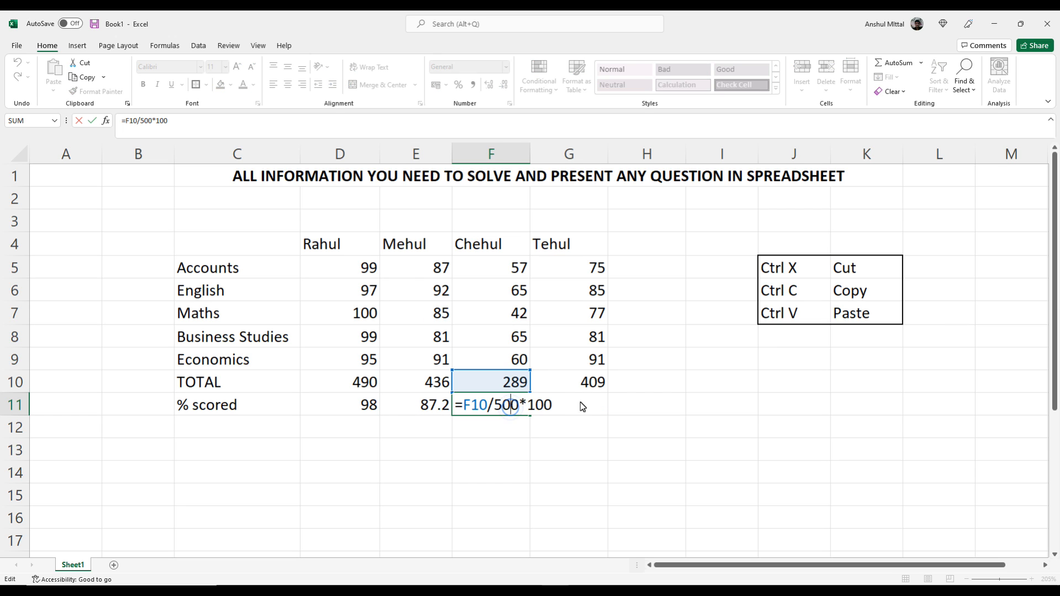
key("Escape")
double_click(600, 407)
key("Escape")
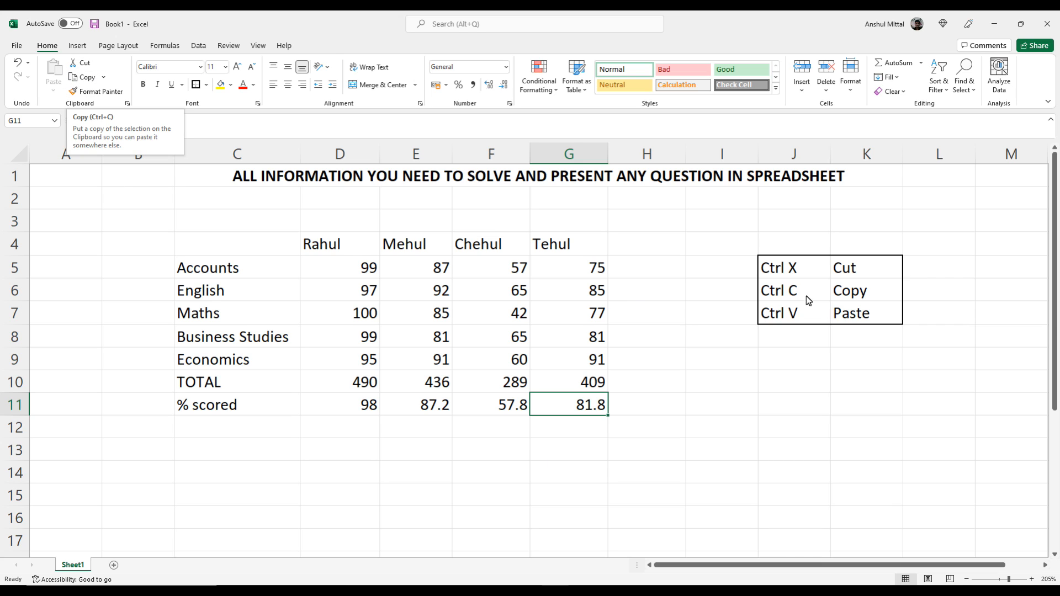
left_click_drag(776, 248, 856, 340)
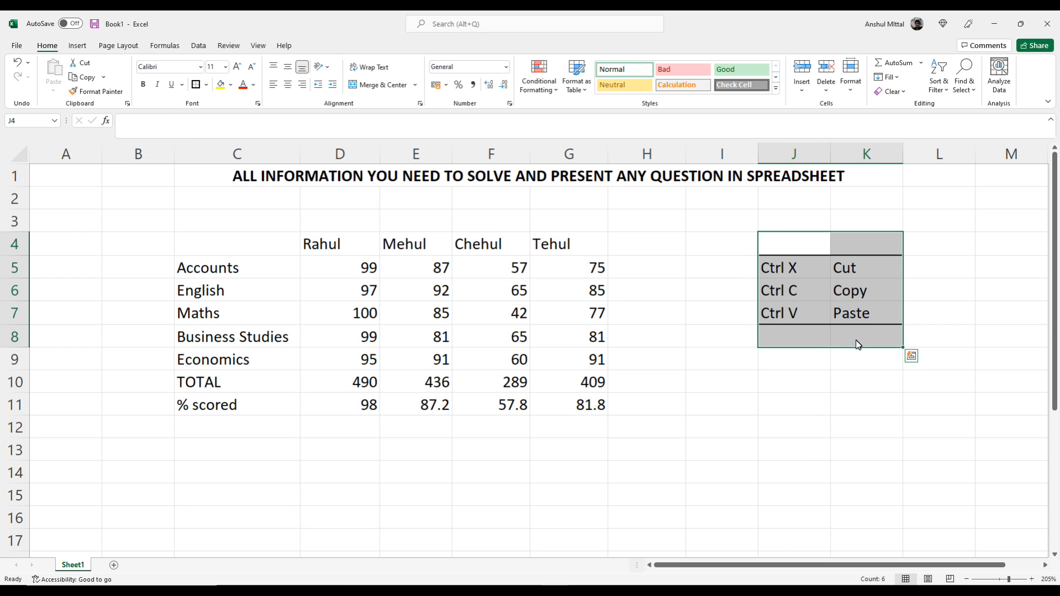
left_click(504, 438)
Step: Copy the whole marks table C4:G11 and paste the copy below it starting at C14
left_click_drag(253, 241, 580, 384)
left_click(432, 336)
left_click_drag(237, 250, 592, 415)
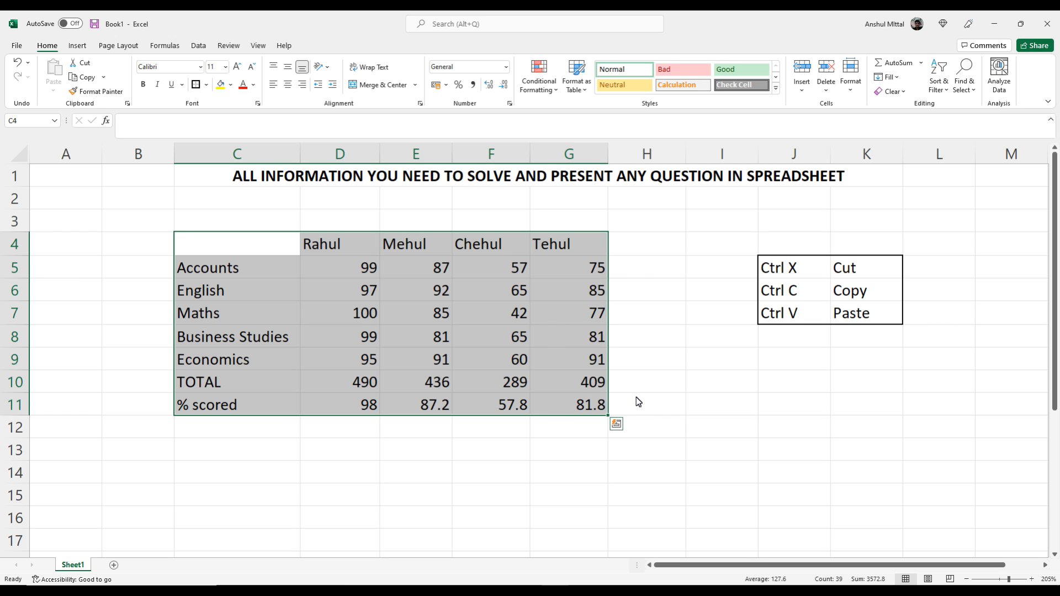
key("ctrl+c")
scroll(565, 413, "down", 1)
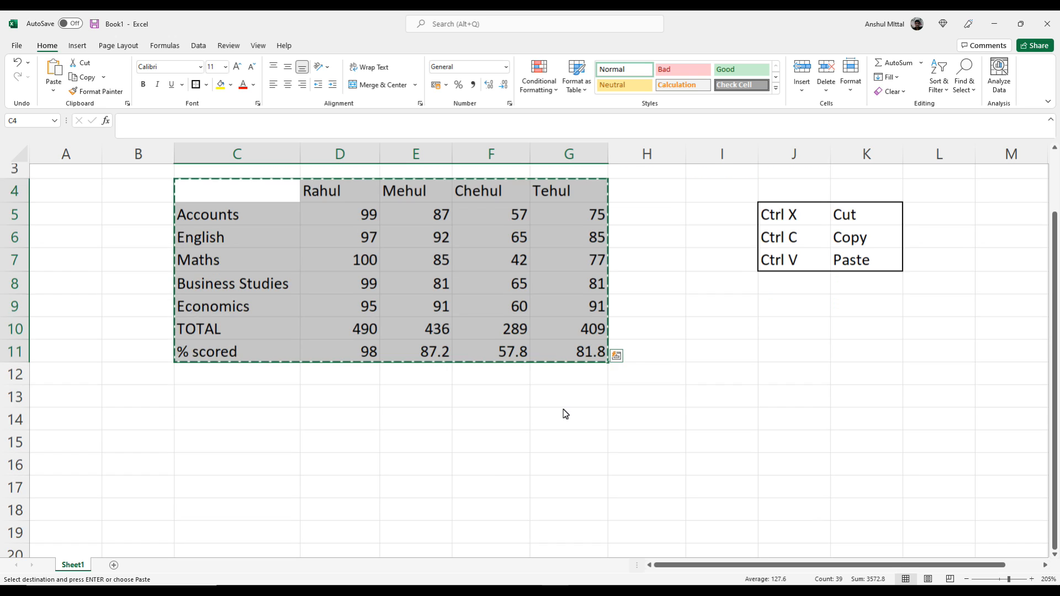
scroll(386, 409, "down", 2)
left_click(247, 339)
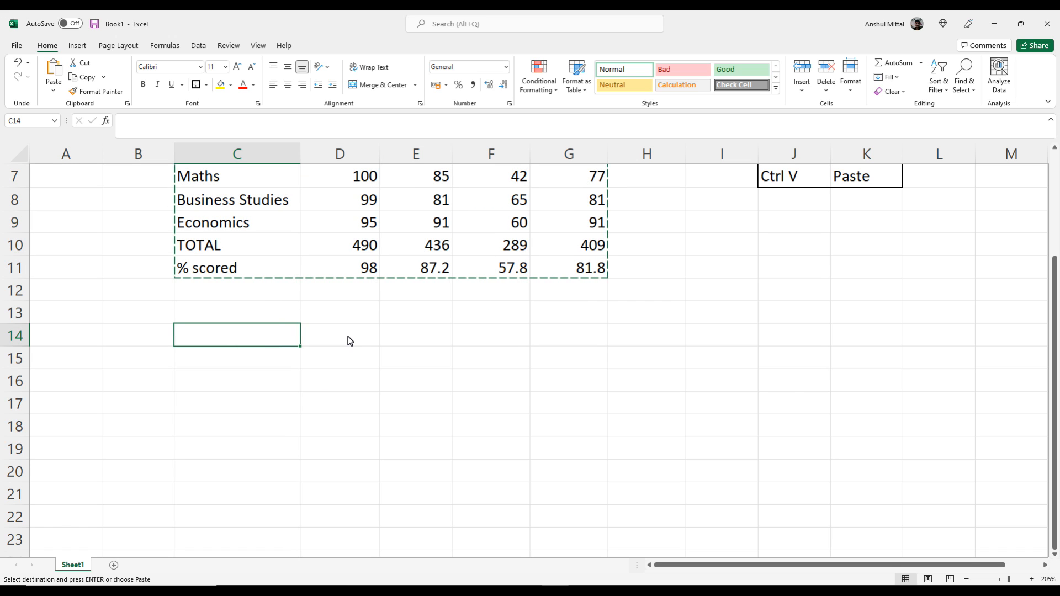
key("ctrl+v")
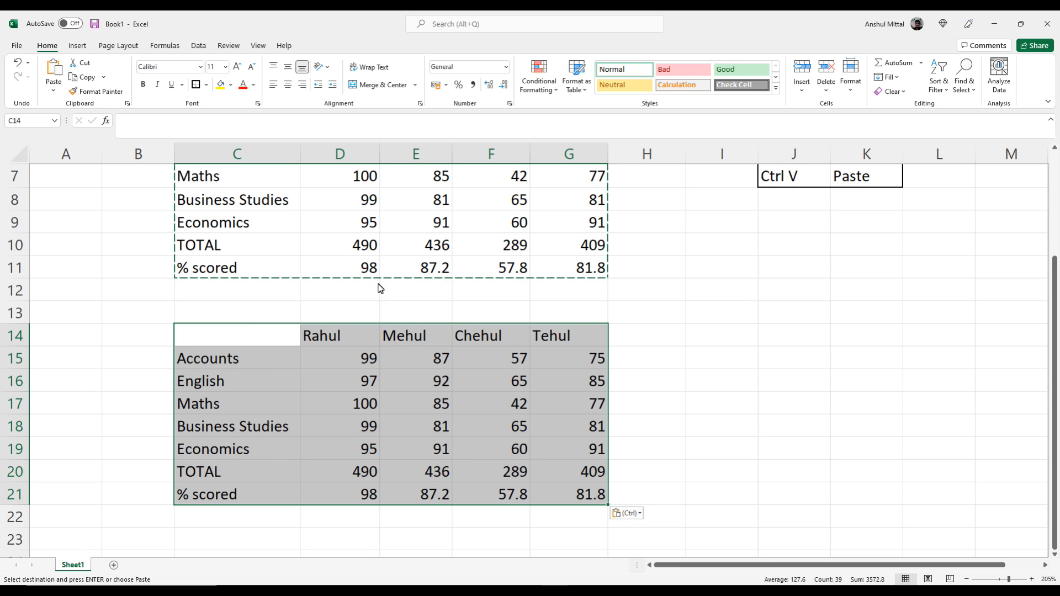
Step: Compare the percentage formulas in D11 and D21 of the original and copied tables, leaving both unedited
double_click(367, 268)
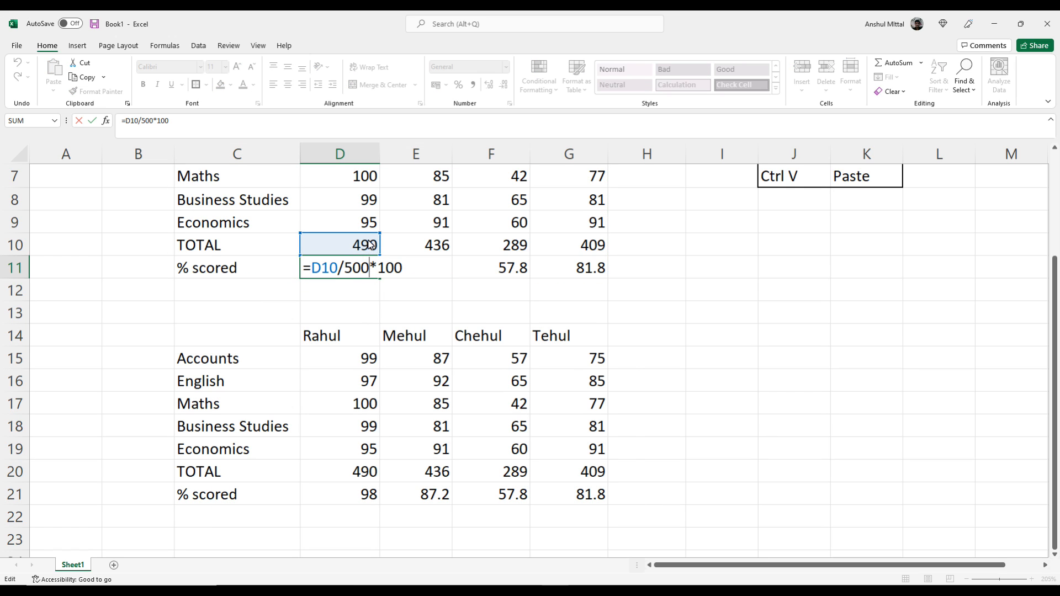
left_click(371, 309)
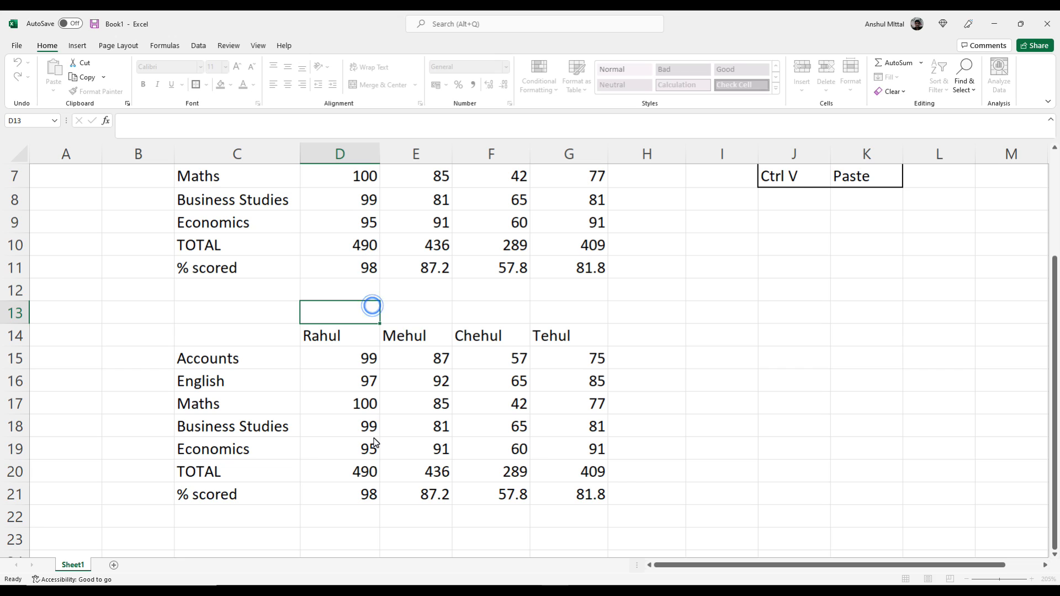
double_click(365, 493)
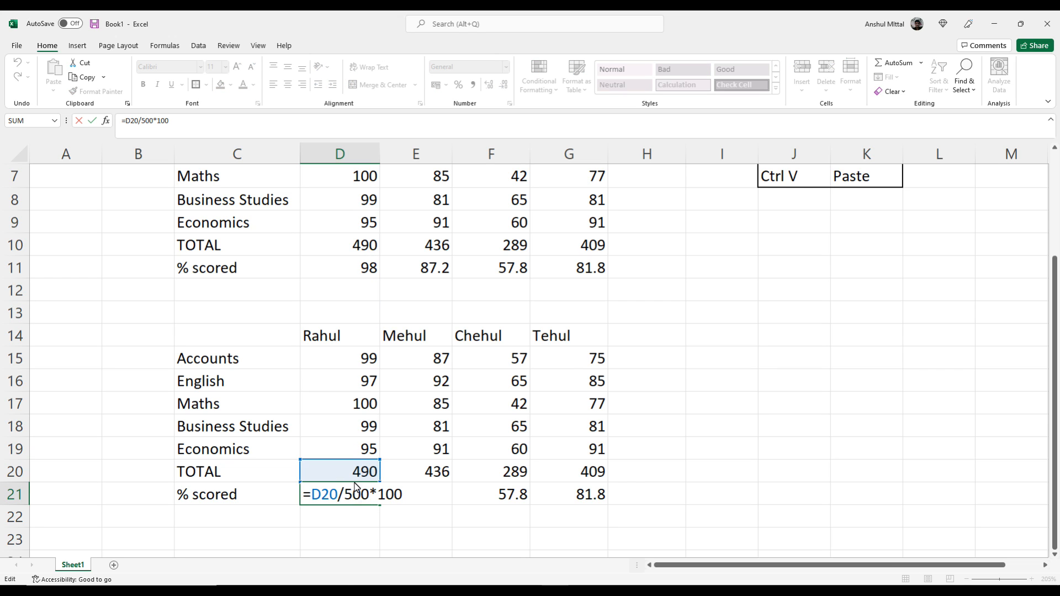
left_click(369, 522)
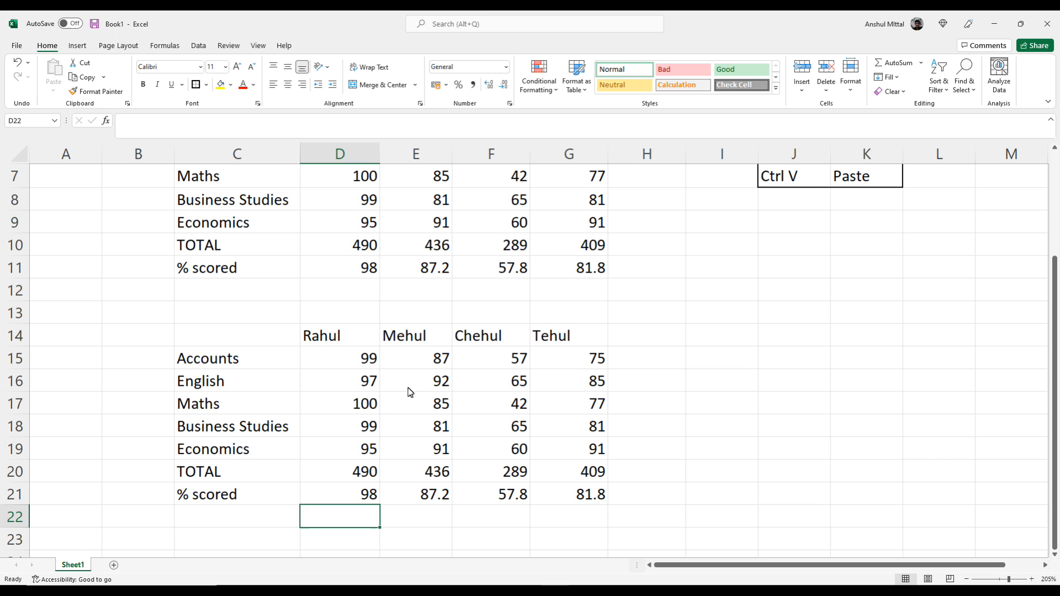
Step: In the copied table, set the first student's marks to 20 for Maths, 4 for Business Studies and 2 for Economics
double_click(365, 405)
type("20")
key("Return")
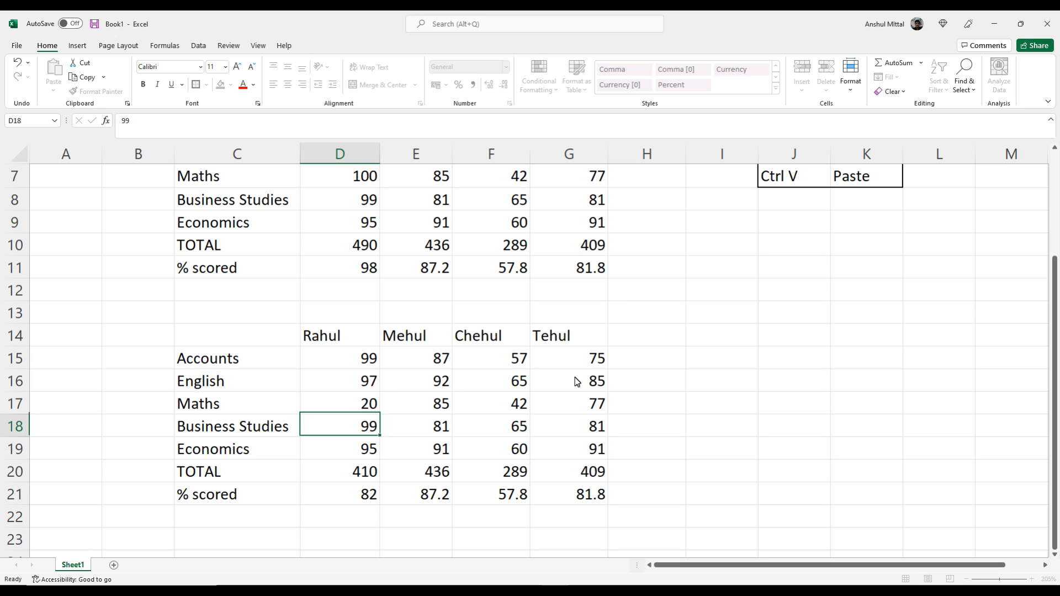
type("4")
key("Return")
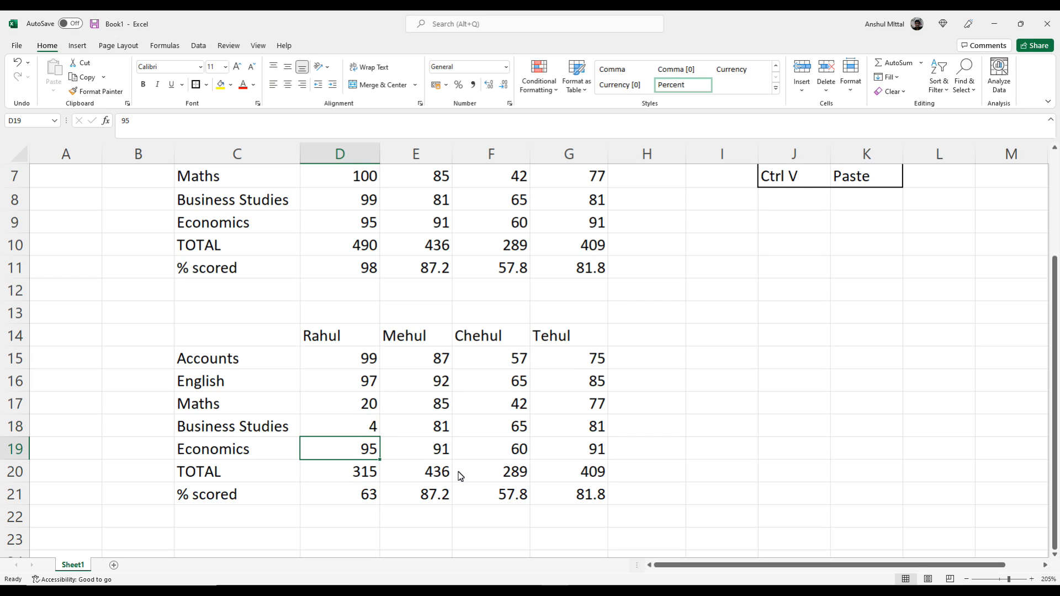
type("2")
key("Return")
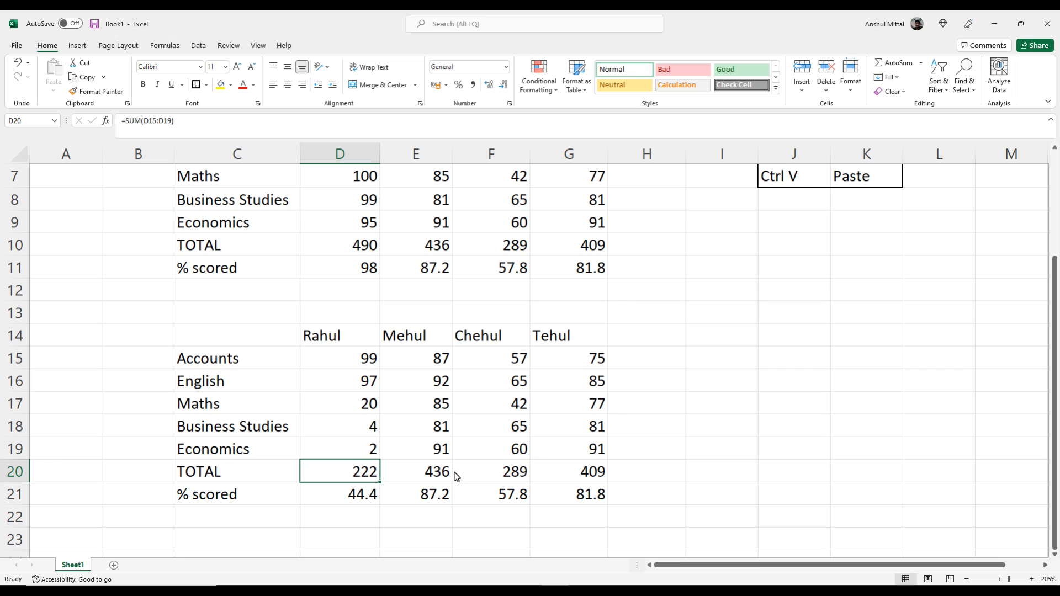
Step: Set the first student's English mark in the copied table to 4
key("Up")
key("Up")
key("Up")
key("Up")
type("4")
key("Return")
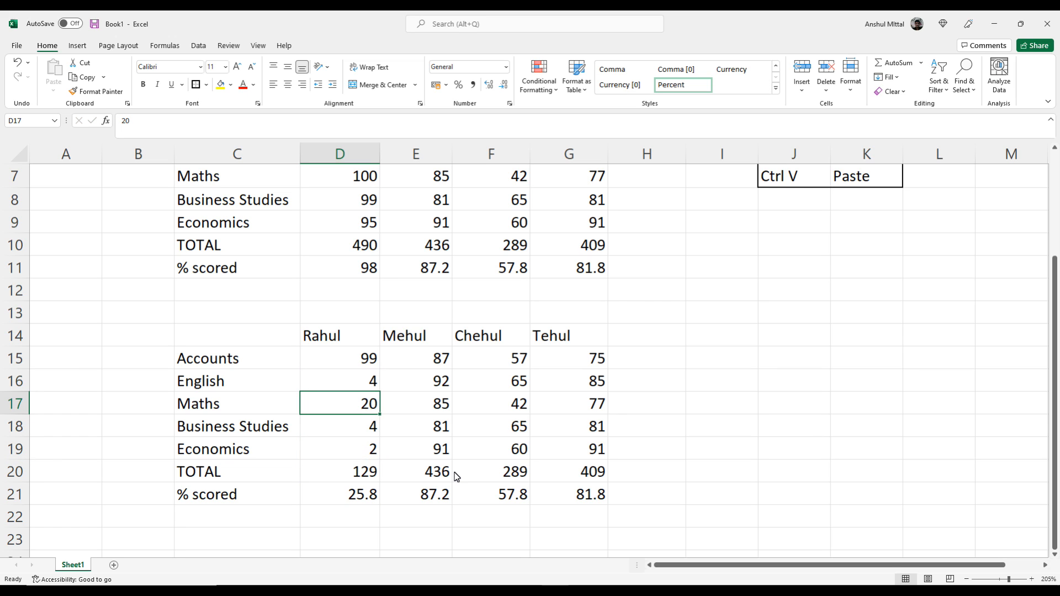
Step: Delete the copied table by clearing the contents of C12:H23
left_click_drag(217, 299, 639, 539)
key("Delete")
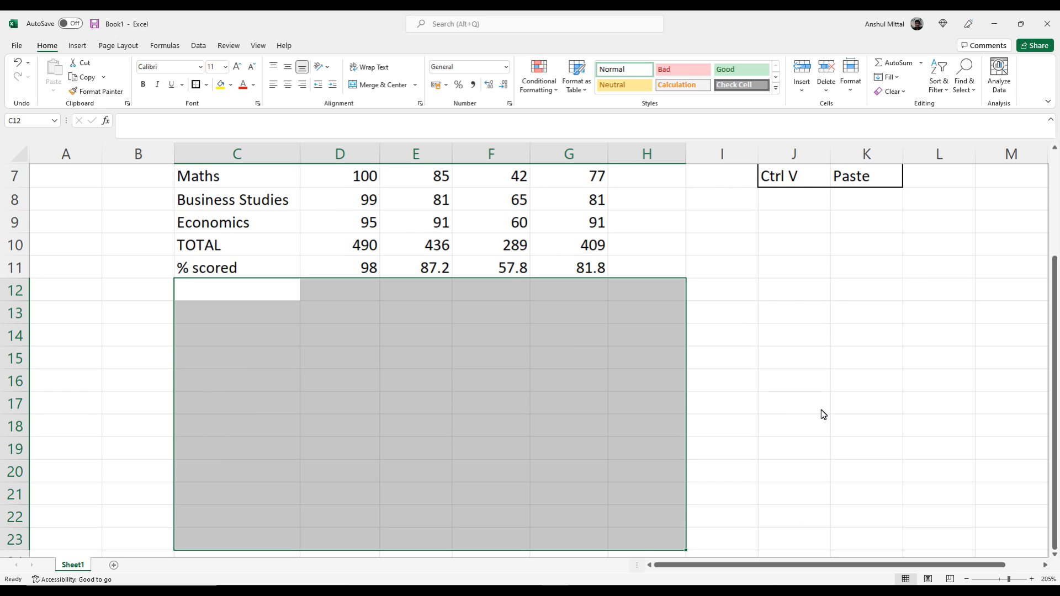
scroll(710, 391, "up", 2)
left_click(710, 389)
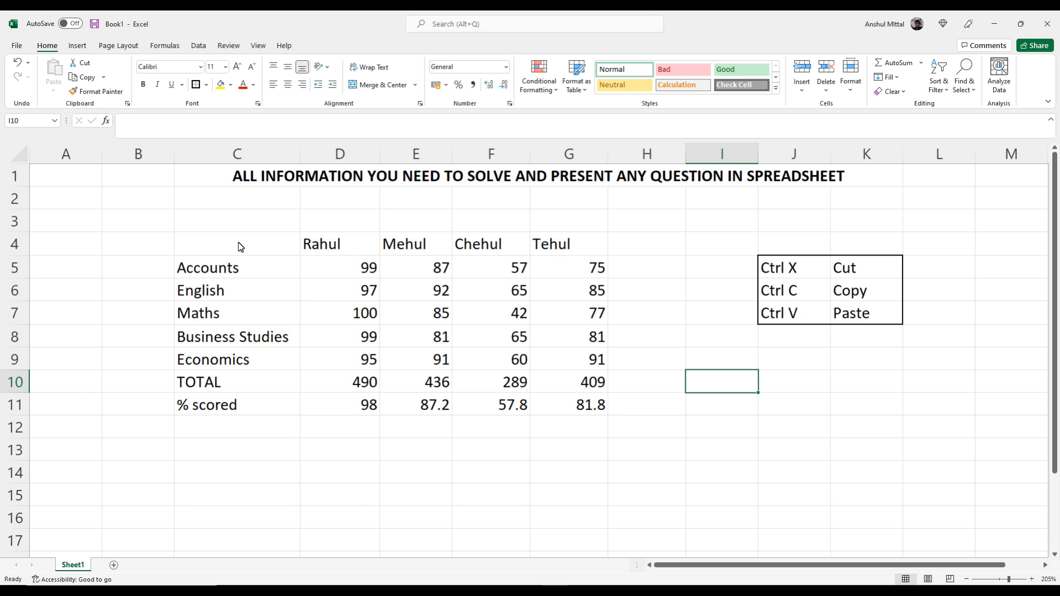
Step: Remove the keyboard shortcut list in J5:K7 together with its borders
left_click_drag(745, 248, 892, 339)
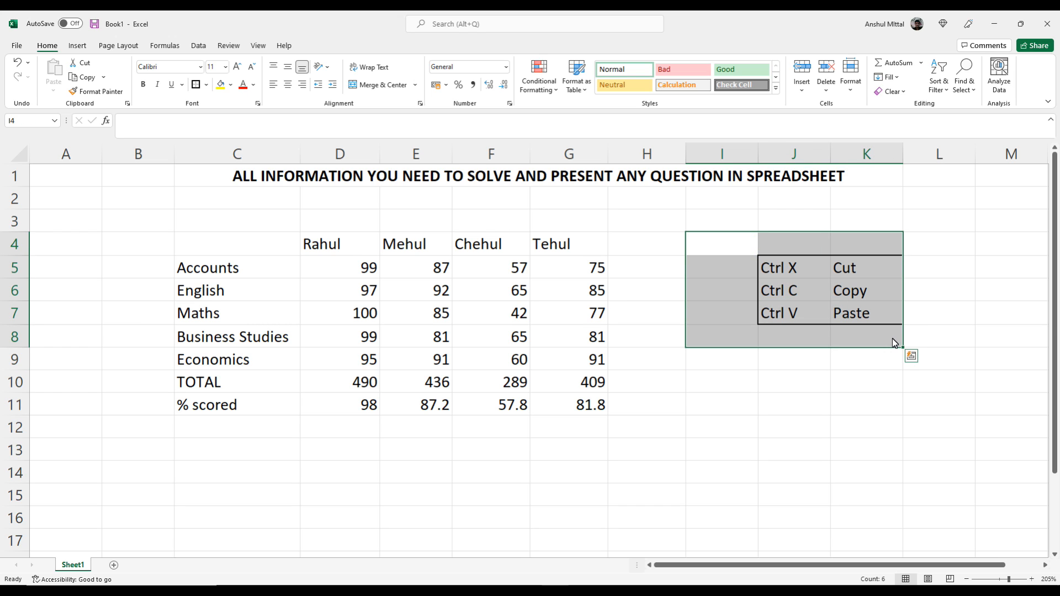
left_click_drag(791, 227, 796, 343)
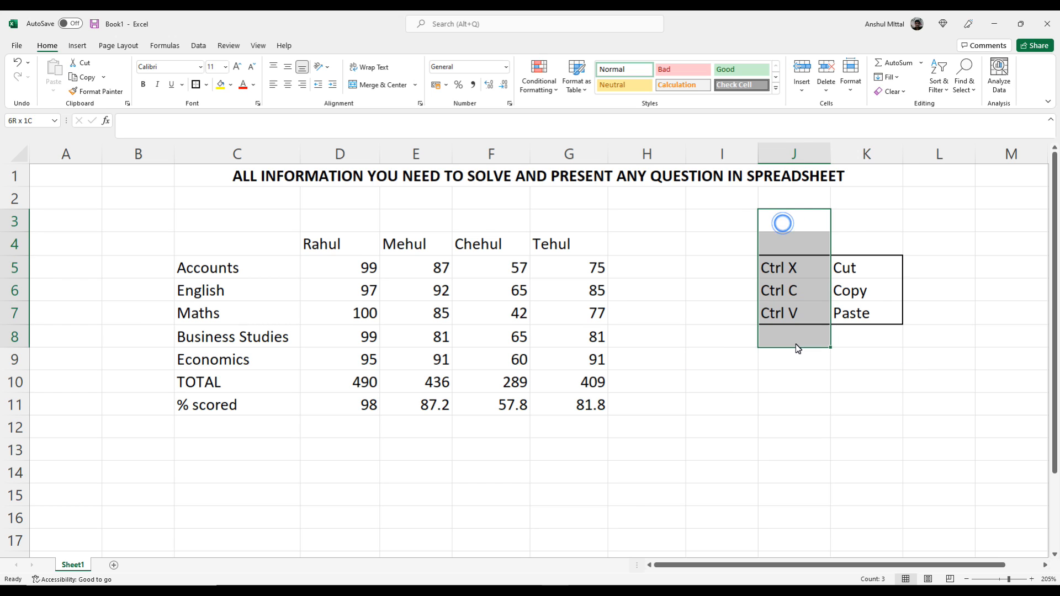
key("shift+Right")
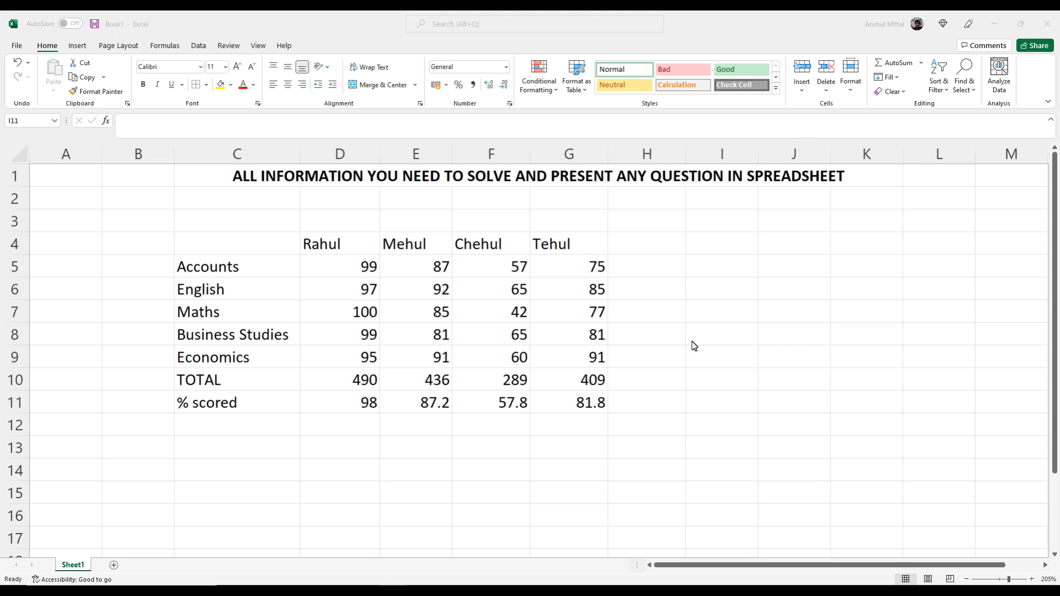
left_click(231, 243)
left_click_drag(231, 242, 551, 423)
left_click(681, 420)
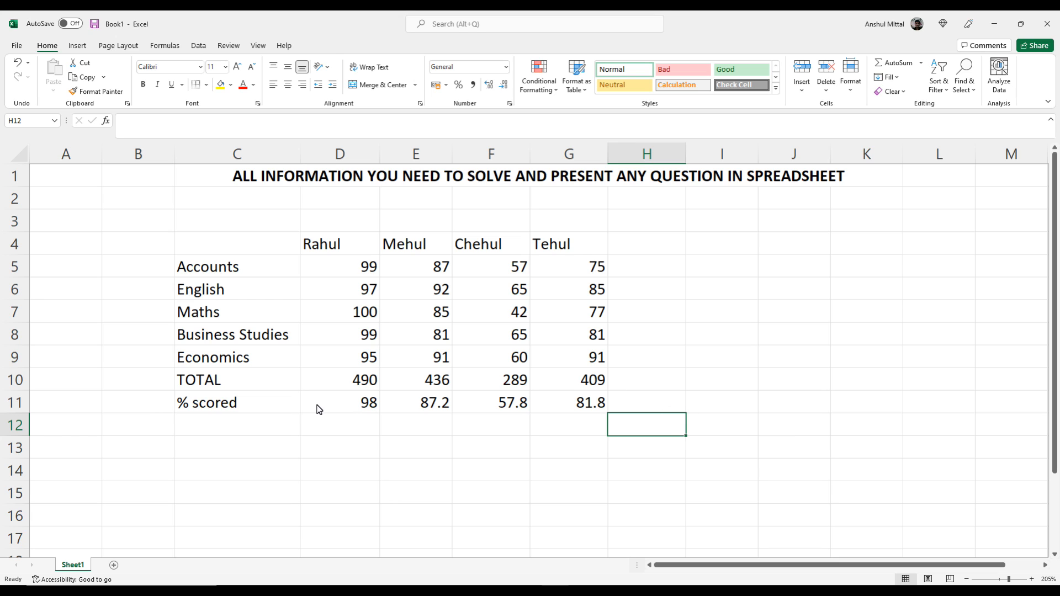
left_click(165, 69)
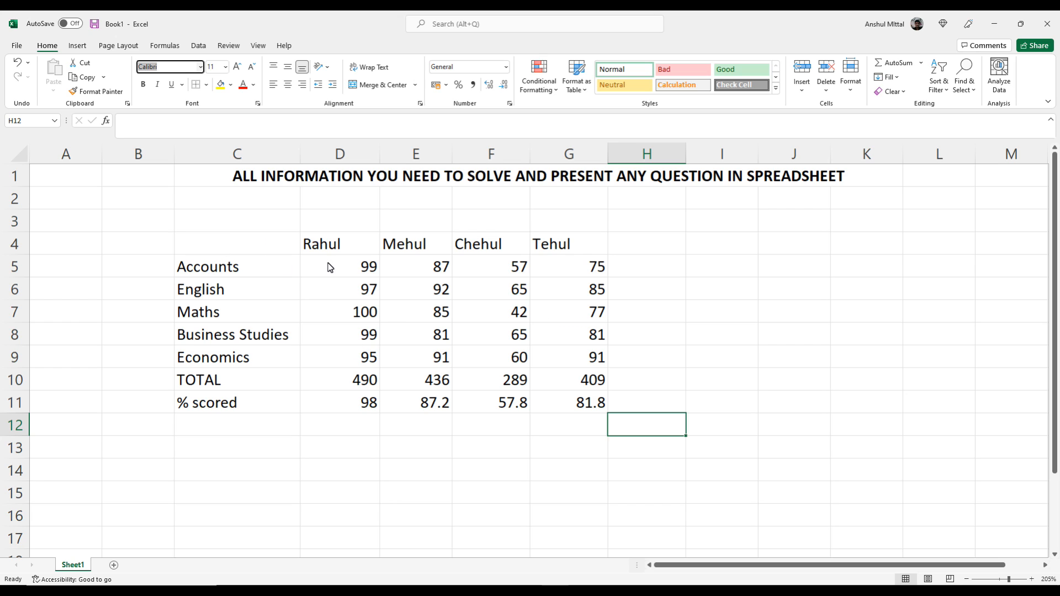
Step: Set the font of the whole marks table C4:G11 to Amasis MT Pro Light
left_click(287, 249)
left_click_drag(267, 245, 560, 410)
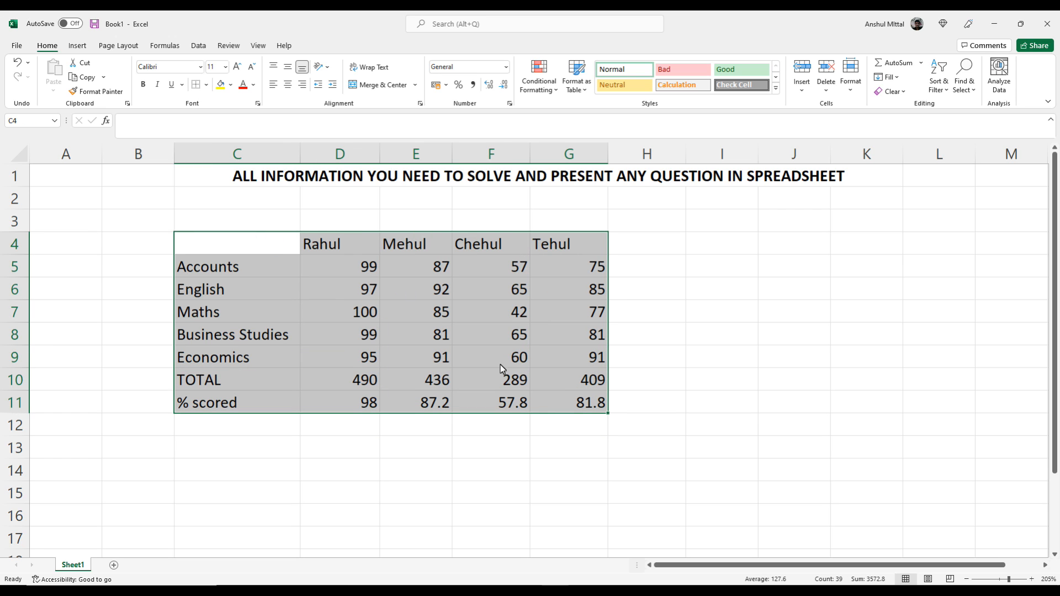
left_click(200, 67)
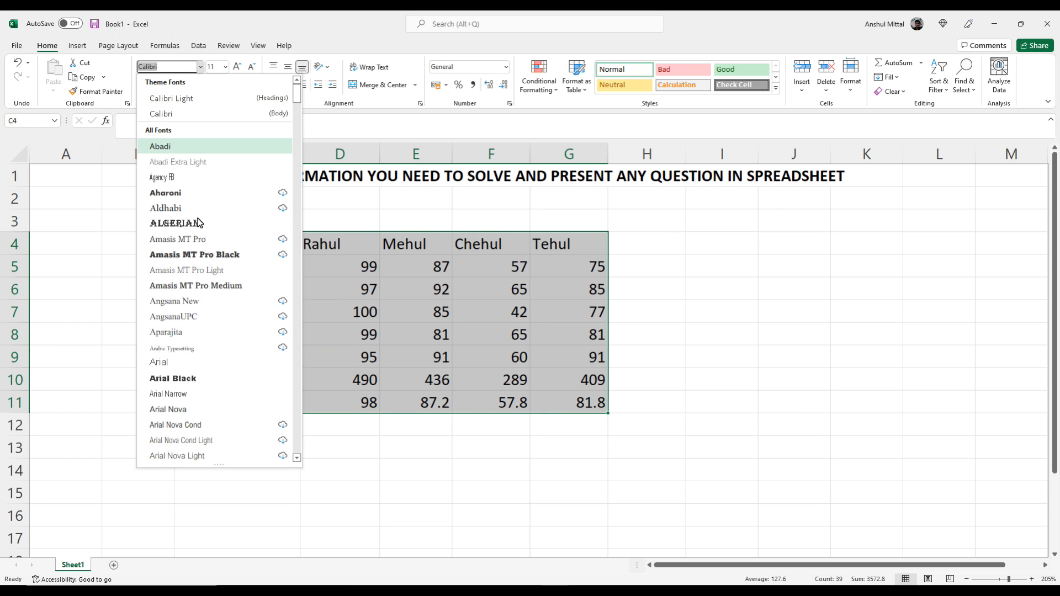
left_click(208, 270)
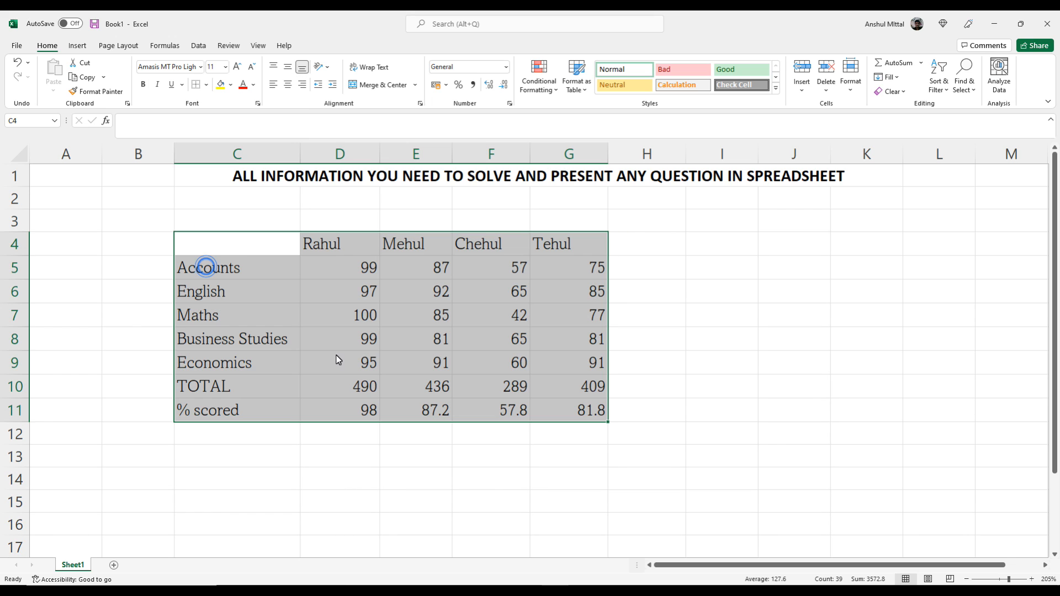
Step: Change the font of the whole marks table C4:G11 to Book Antiqua
left_click(200, 67)
scroll(301, 165, "down", 10)
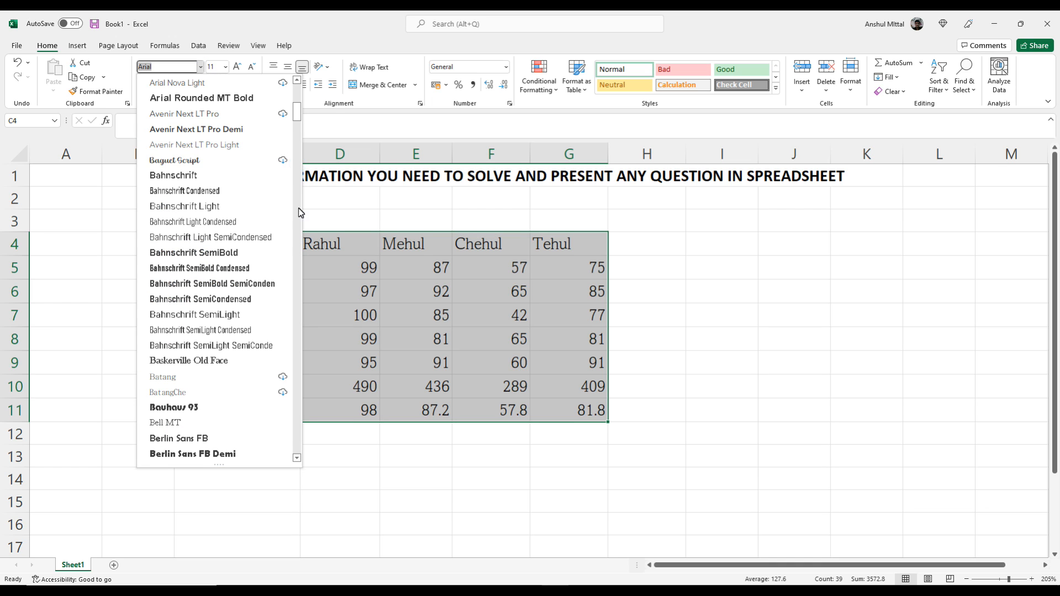
left_click(229, 254)
left_click(351, 336)
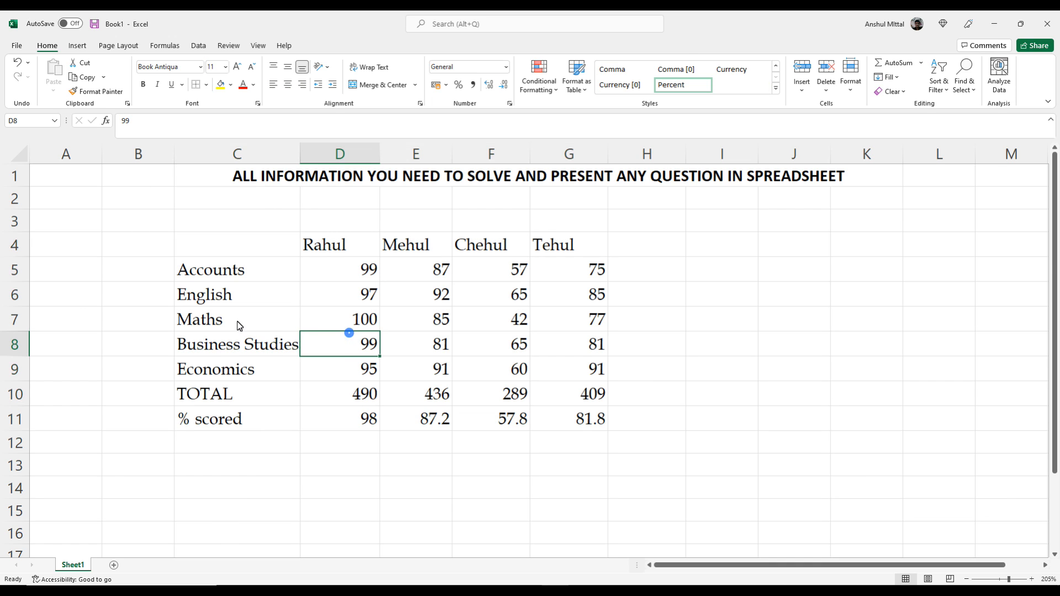
left_click(78, 310)
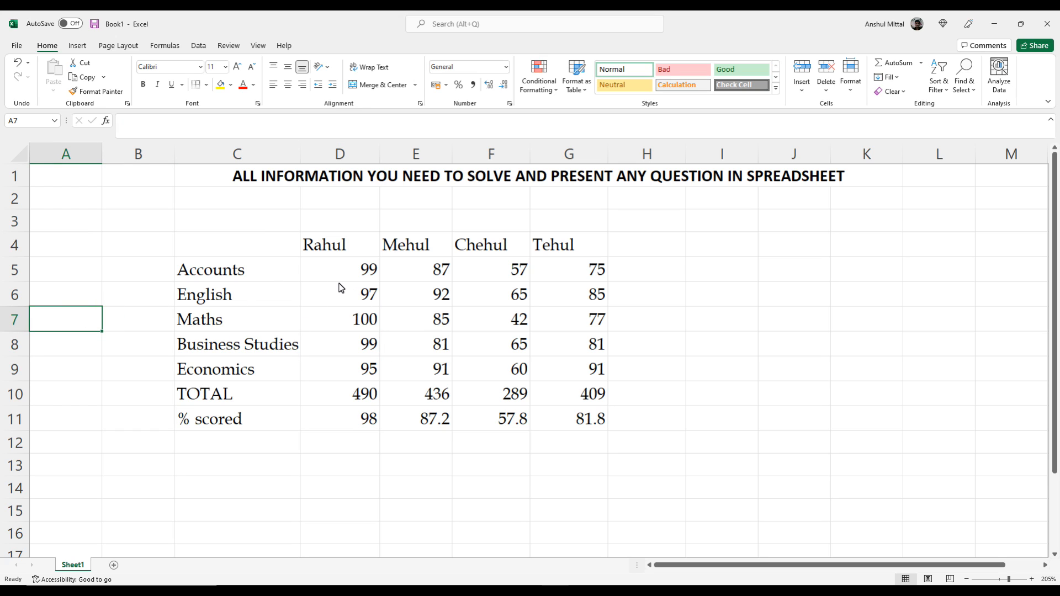
Step: Set the font size of the student name headings in D4:G4 to 16
left_click(214, 67)
left_click(303, 234)
left_click_drag(339, 243, 537, 255)
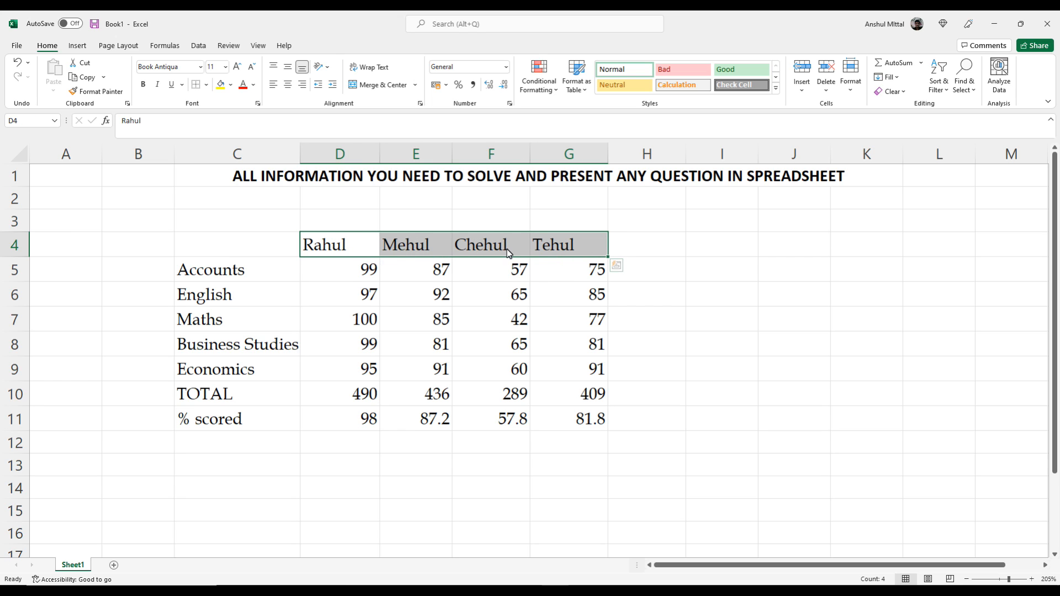
left_click(225, 68)
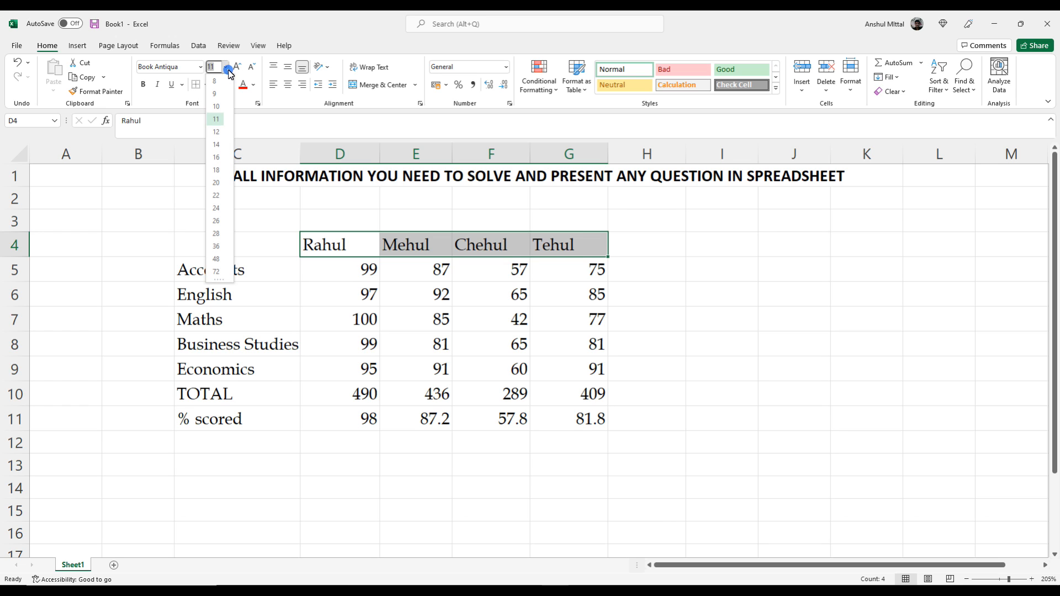
left_click(217, 158)
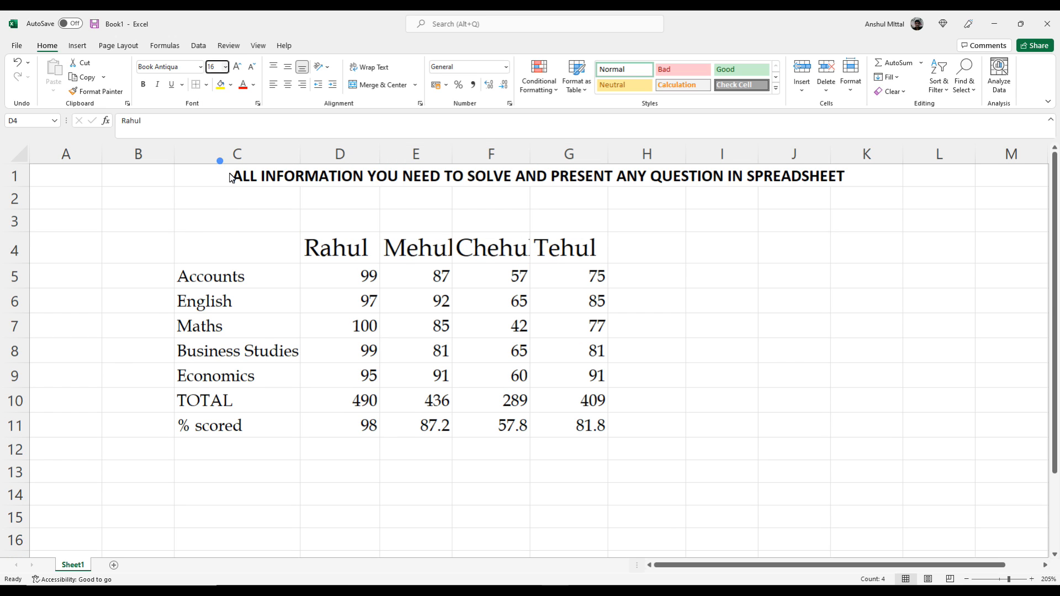
Step: AutoFit columns F and E so their widths suit the enlarged name headings
left_click(570, 334)
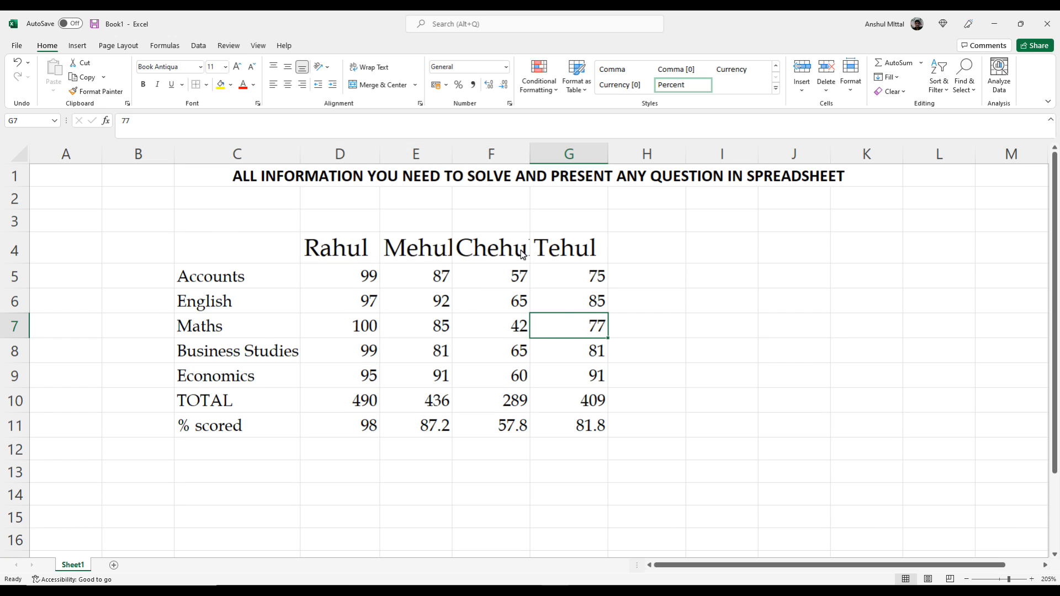
double_click(530, 159)
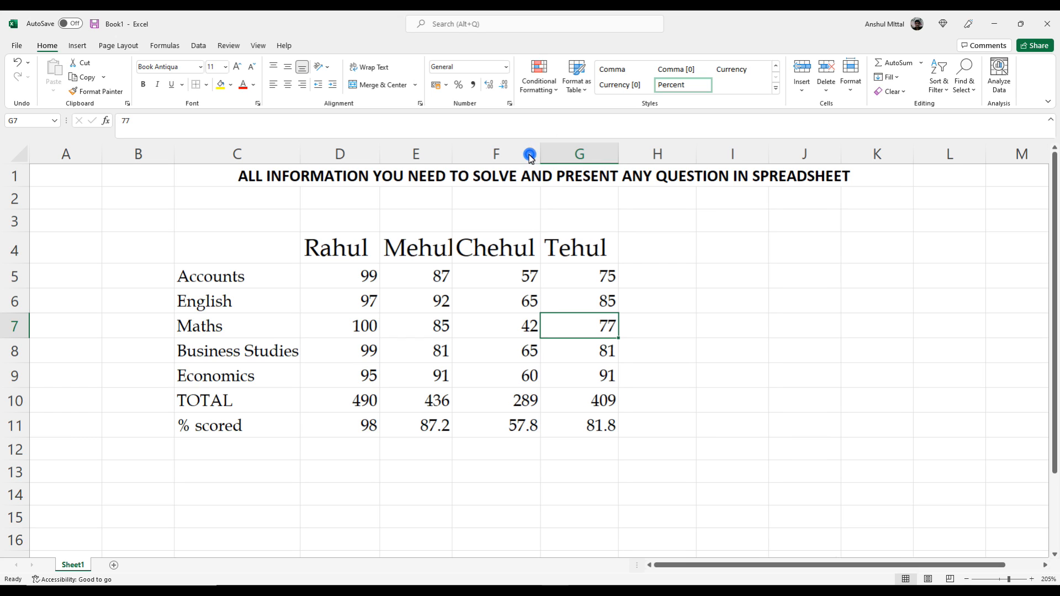
double_click(452, 152)
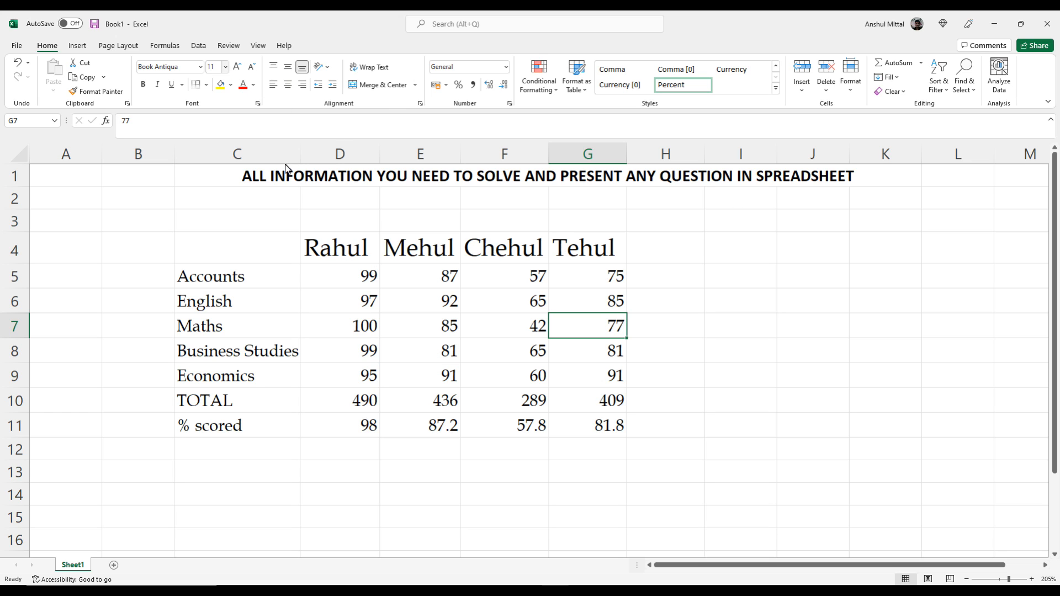
left_click(354, 243)
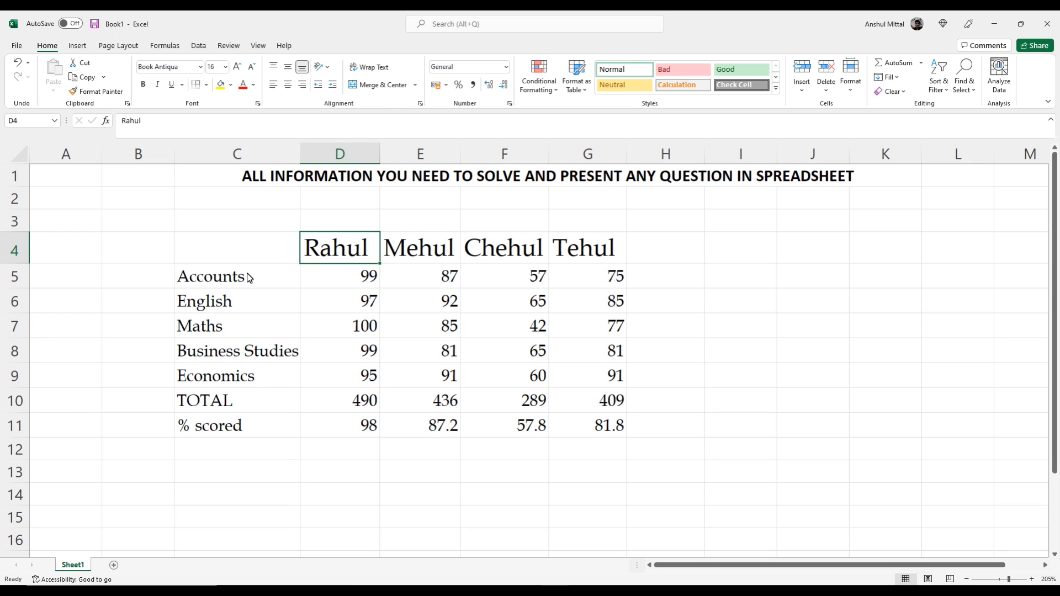
left_click(237, 306)
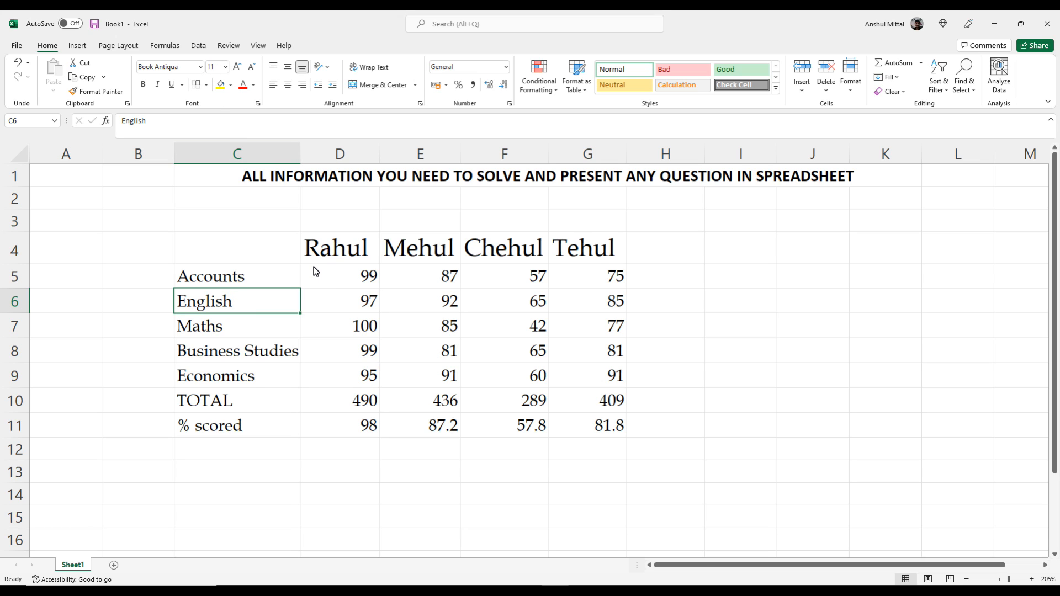
left_click(451, 255)
left_click(574, 246)
left_click(566, 290)
left_click(513, 340)
Step: Set the font size of the marks in D6:F9 to 9
left_click_drag(361, 304, 533, 380)
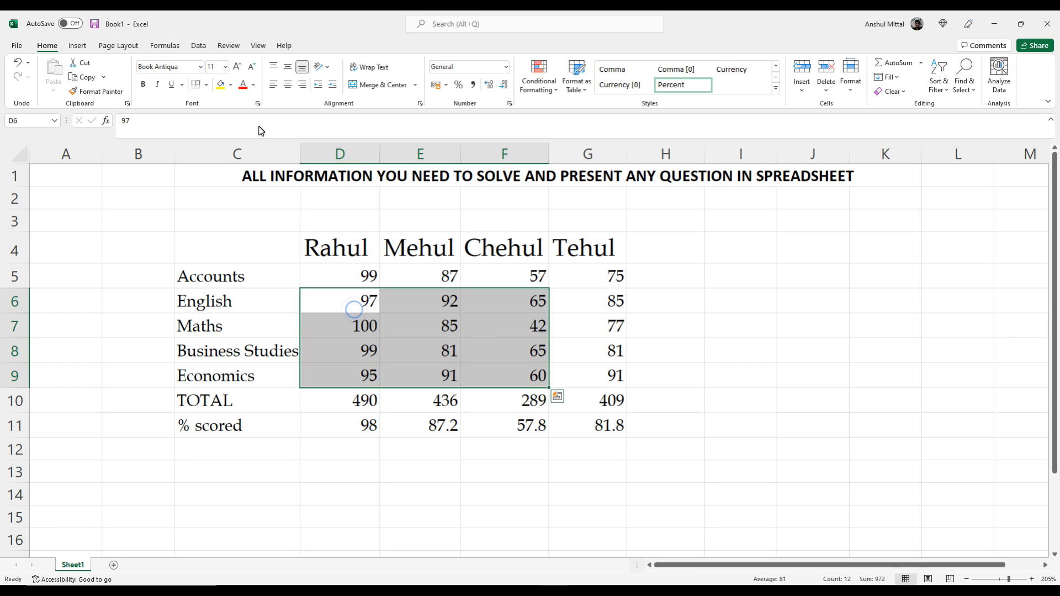
left_click(214, 66)
type("9")
key("Return")
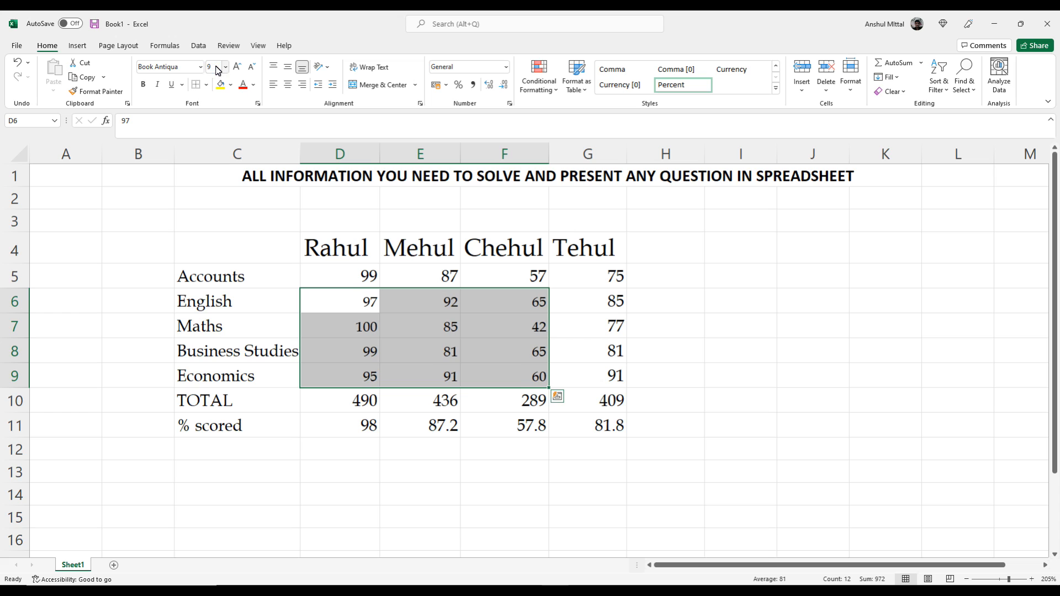
Step: Set the font size of the TOTAL value in G10 to 15
left_click(612, 402)
left_click(217, 67)
type("16")
key("Return")
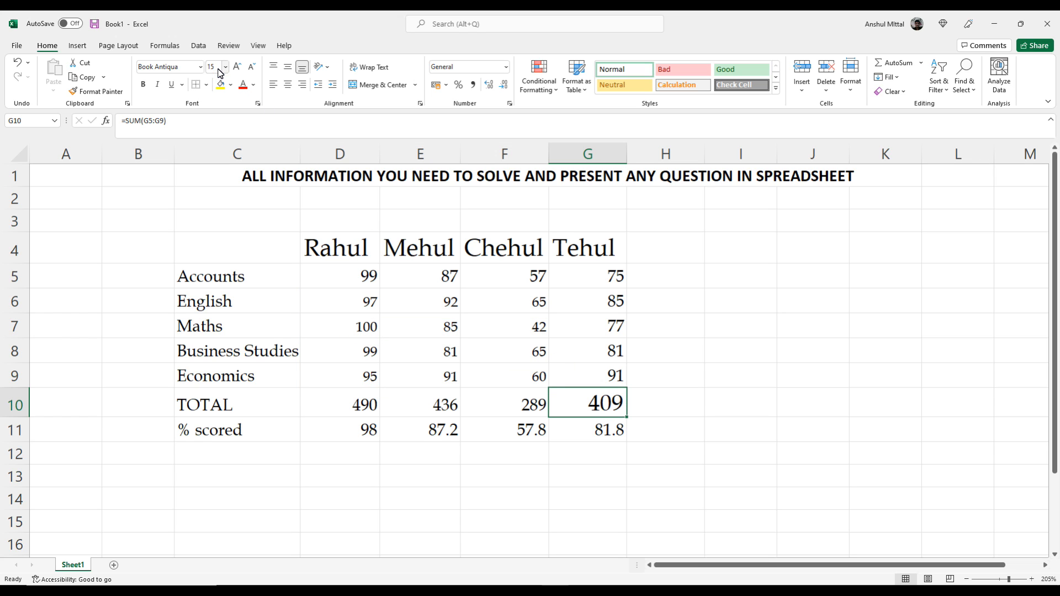
left_click(665, 469)
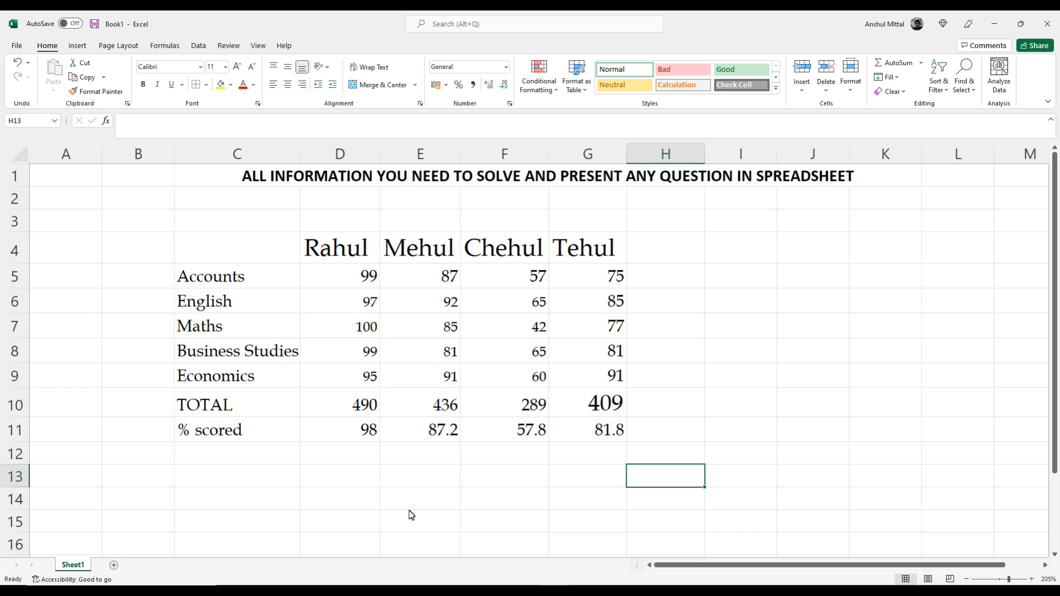
Step: Set the font size of the whole marks table C4:G11 to 11
left_click_drag(257, 253, 577, 445)
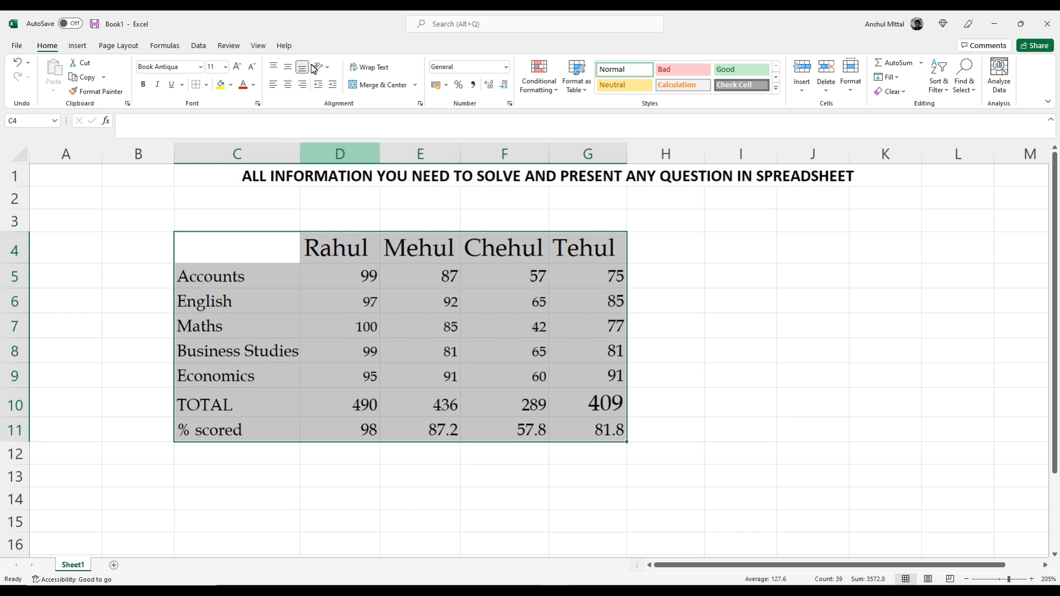
left_click(226, 67)
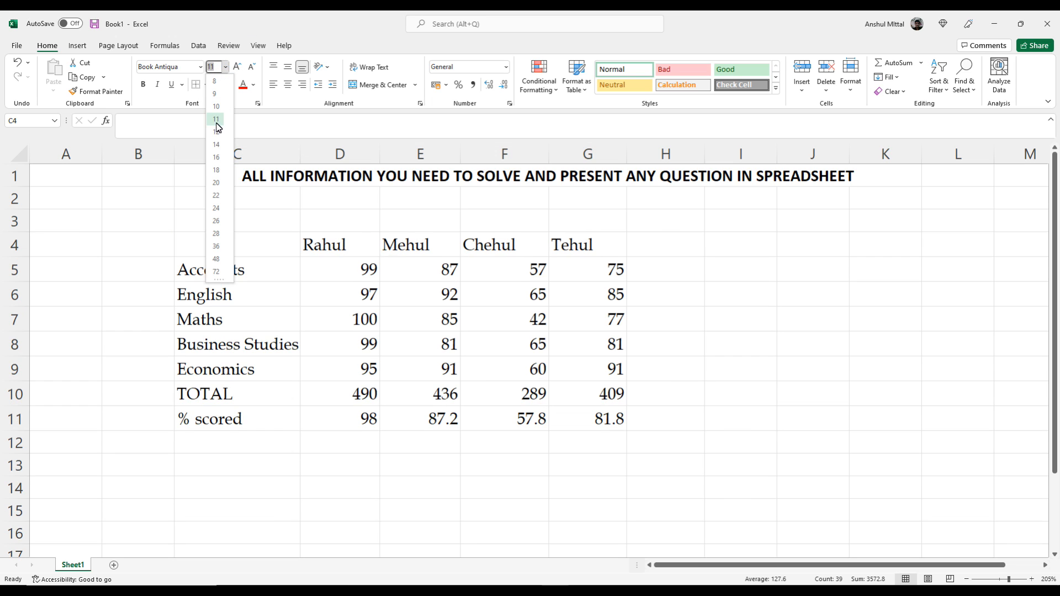
left_click(216, 122)
Step: Enlarge the font of the English mark in E6 by several steps with Increase Font Size
left_click(453, 291)
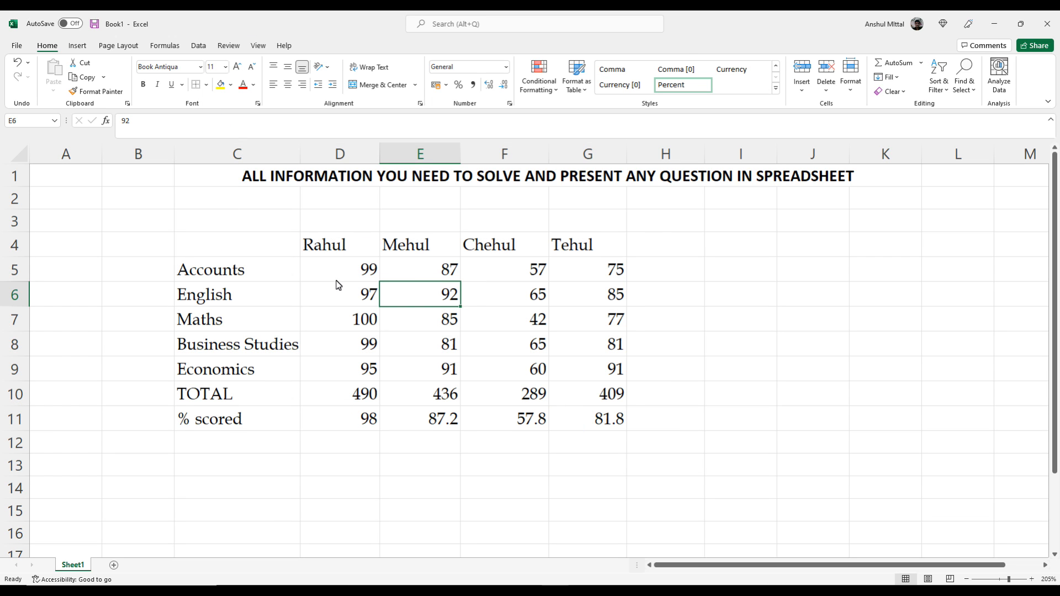
left_click(237, 67)
left_click(251, 66)
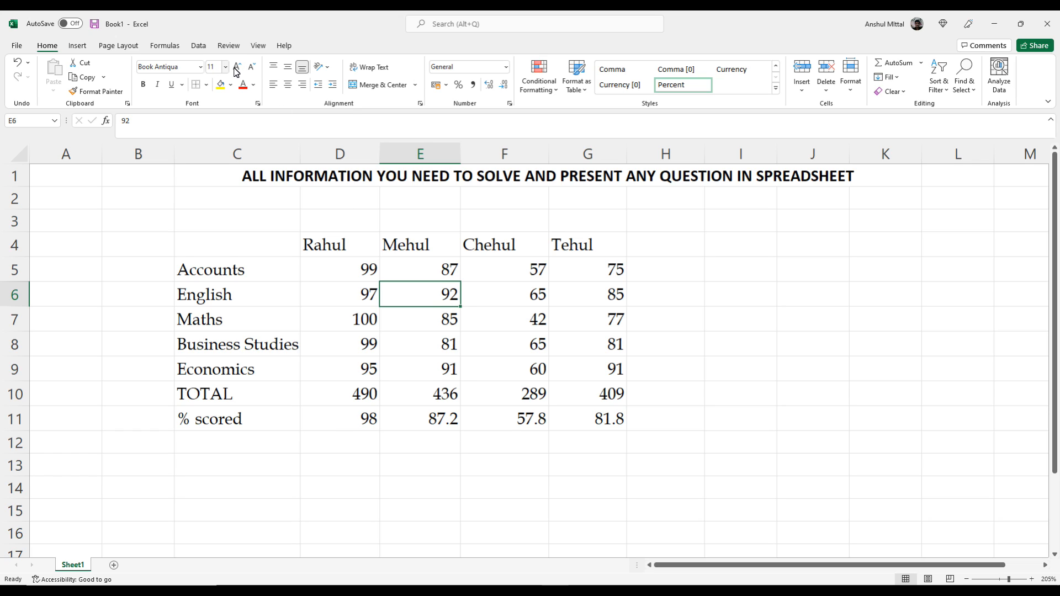
left_click(239, 66)
left_click(238, 67)
left_click(238, 67)
left_click(239, 67)
Step: Shrink the font of the mark in E6 step by step back to about the size of the surrounding marks
left_click(250, 67)
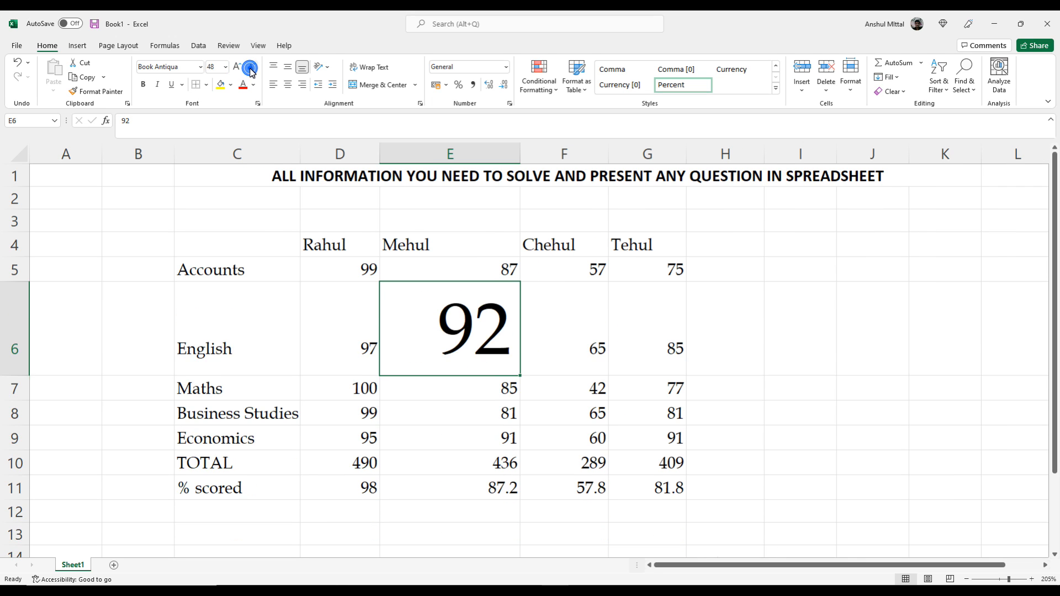
left_click(250, 68)
left_click(250, 68)
left_click(250, 68)
left_click(251, 68)
left_click(250, 67)
left_click(250, 68)
left_click(250, 68)
left_click(250, 68)
left_click(250, 68)
left_click(250, 68)
left_click(250, 68)
left_click(454, 351)
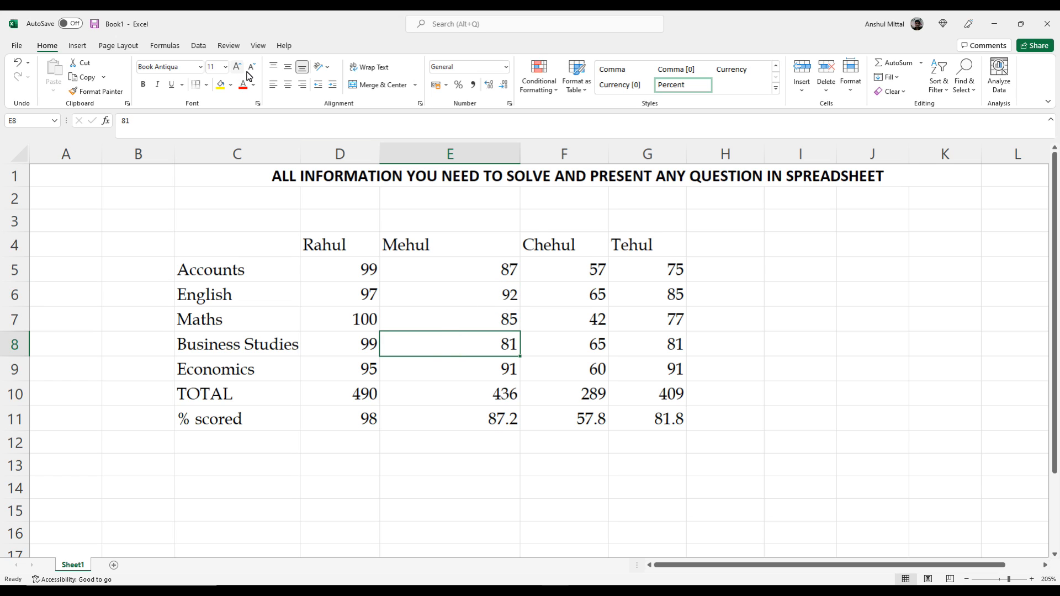
Step: Narrow column E to remove the extra space beside its marks
left_click(326, 318)
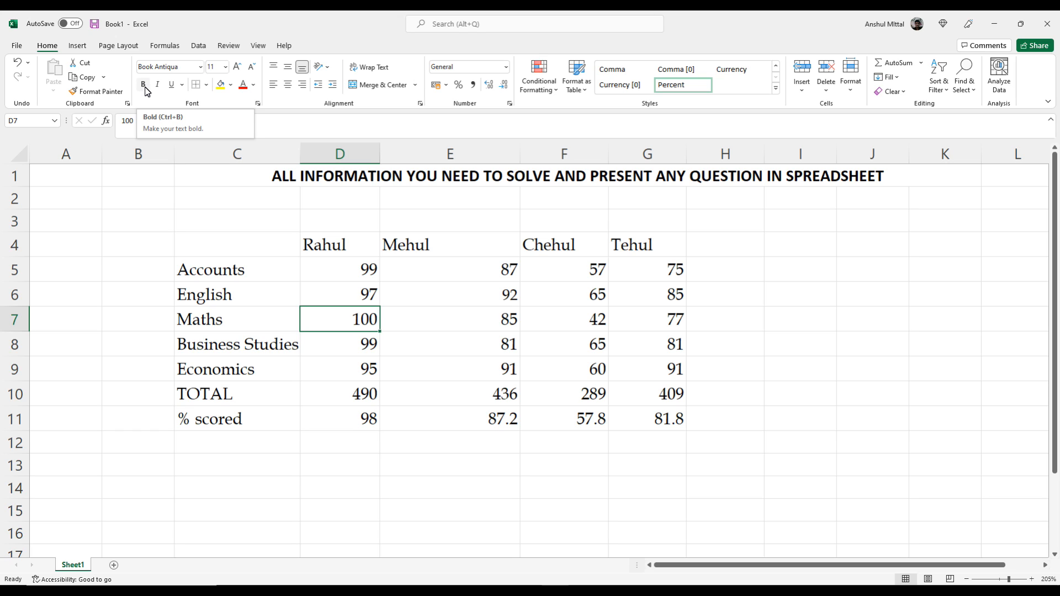
left_click_drag(520, 155, 475, 161)
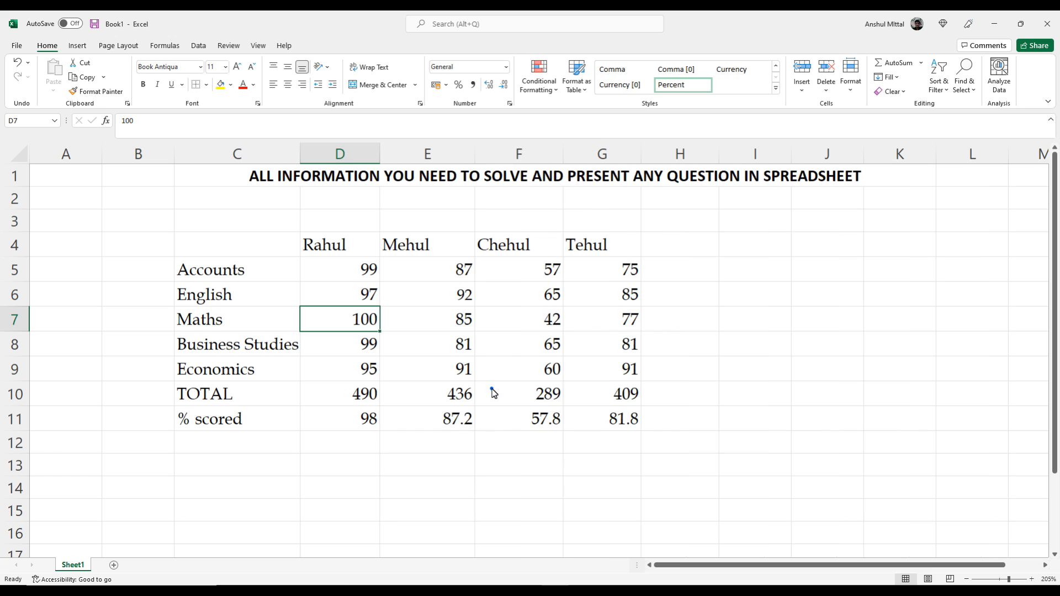
left_click(490, 386)
Step: Make the student name headings in D4:G4 bold
left_click(349, 244)
left_click_drag(398, 256, 593, 245)
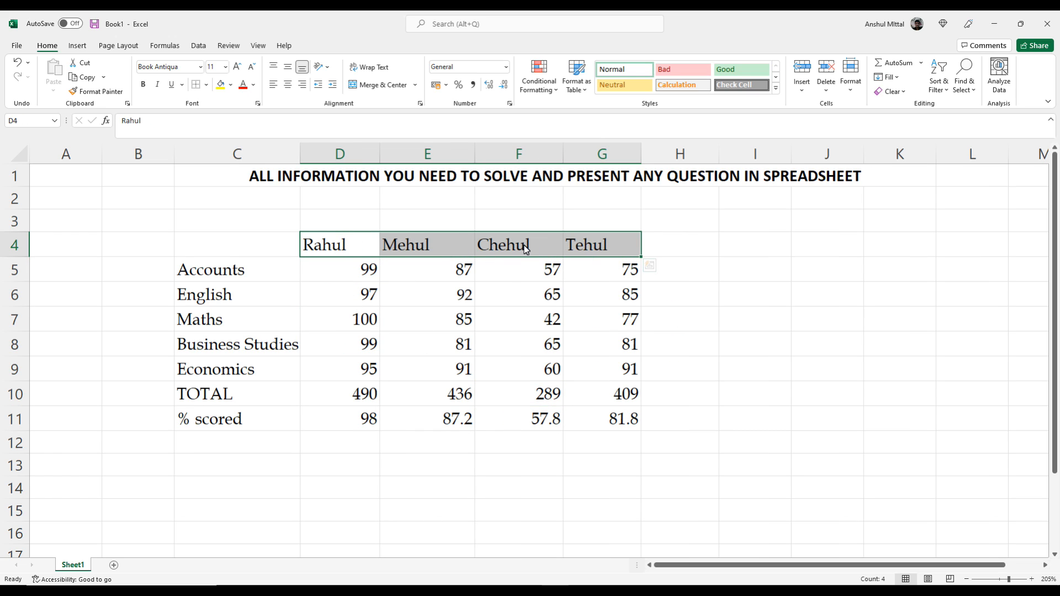
left_click(337, 511)
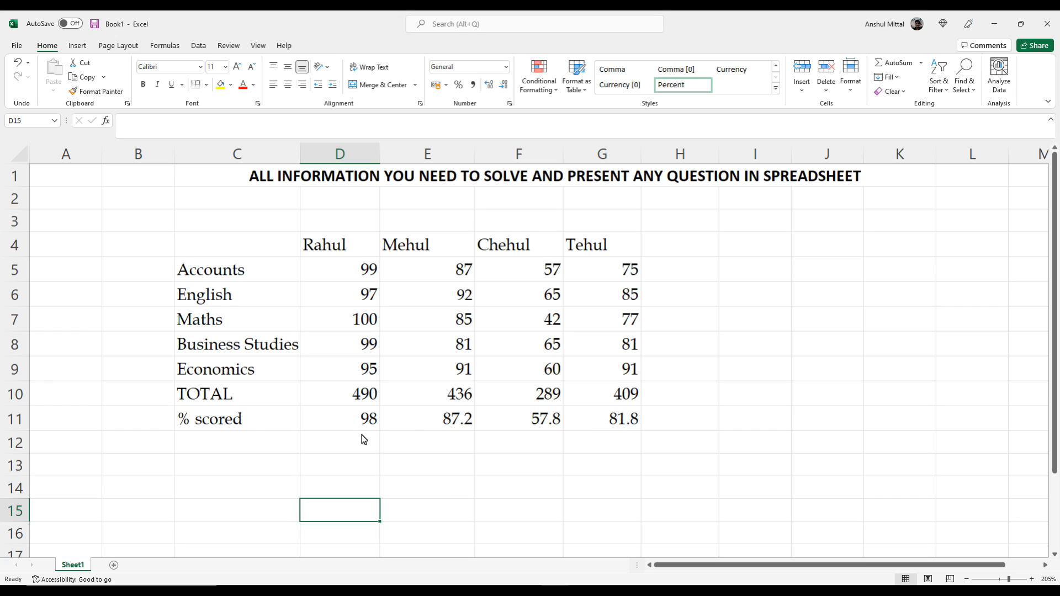
left_click_drag(355, 254, 585, 244)
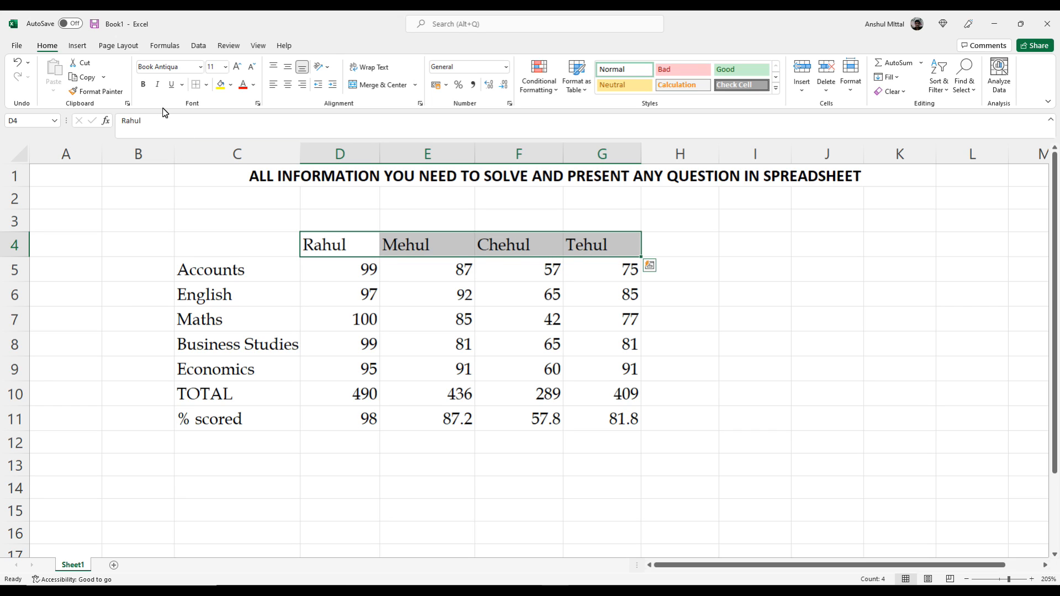
left_click(143, 85)
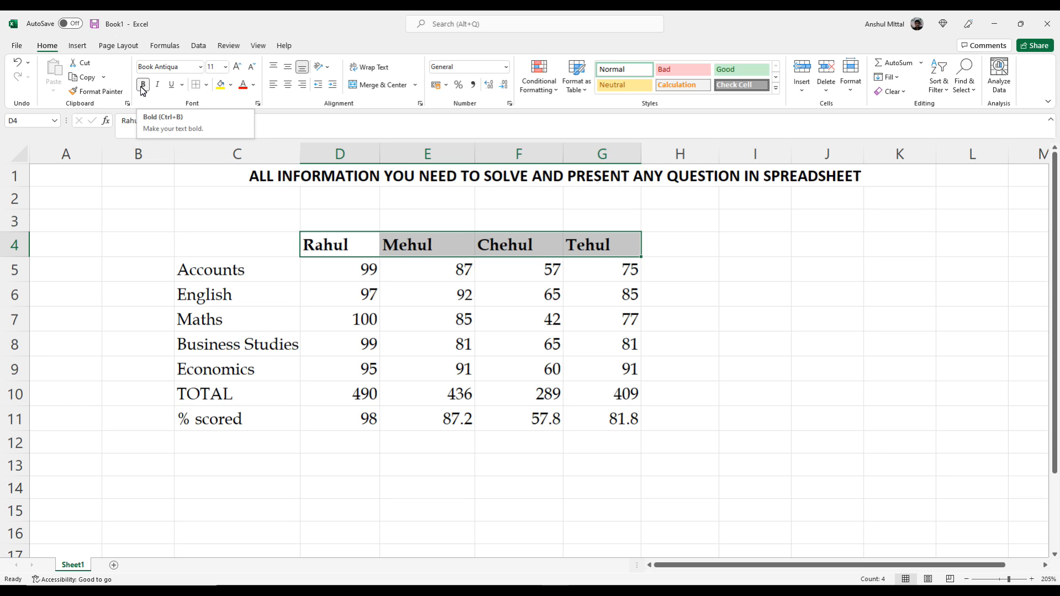
Step: Remove the bold formatting from the name headings in D4:G4 and reapply it
left_click(397, 337)
left_click_drag(342, 244, 630, 245)
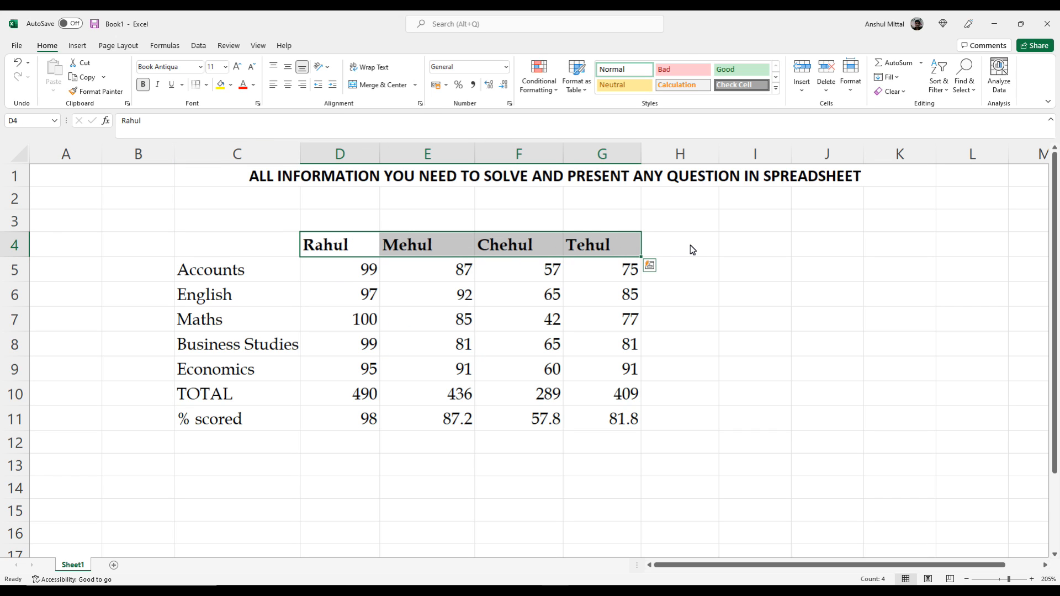
key("ctrl+b")
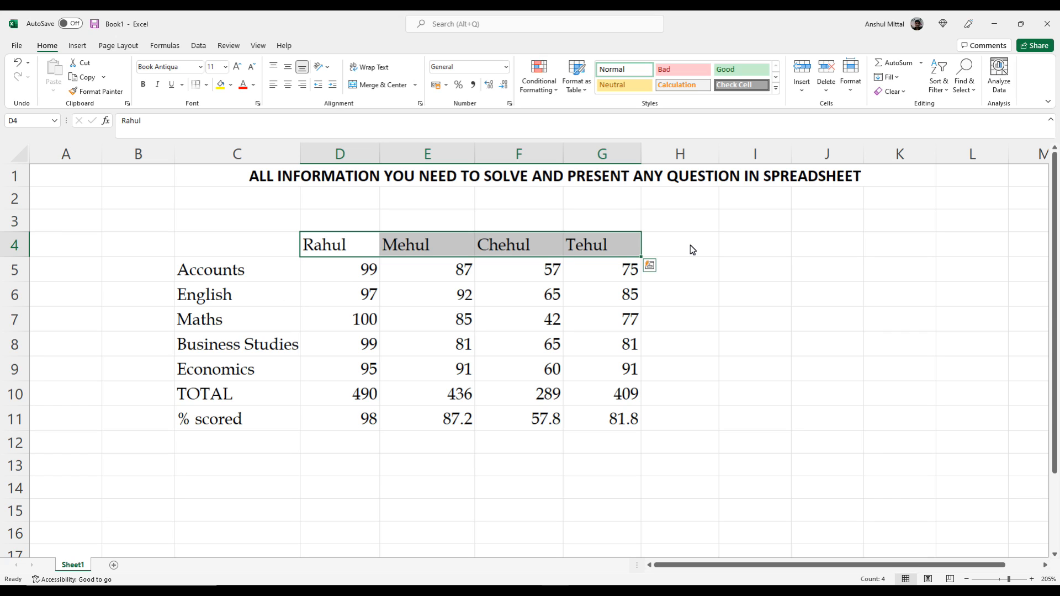
key("ctrl+b")
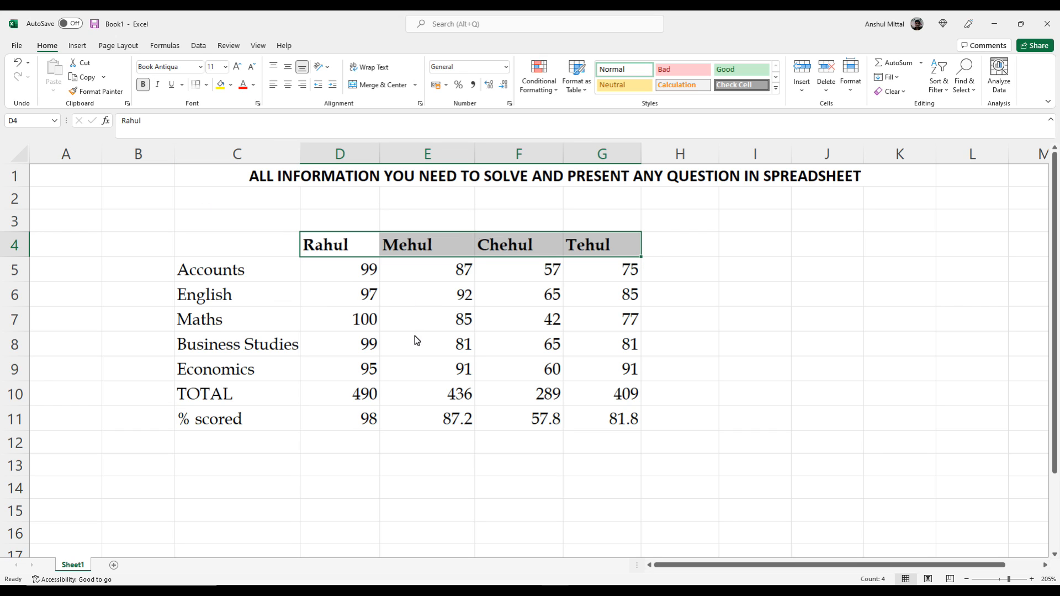
Step: Italicize the student name headings in D4:G4
left_click(355, 366)
left_click_drag(347, 245, 602, 249)
left_click(160, 86)
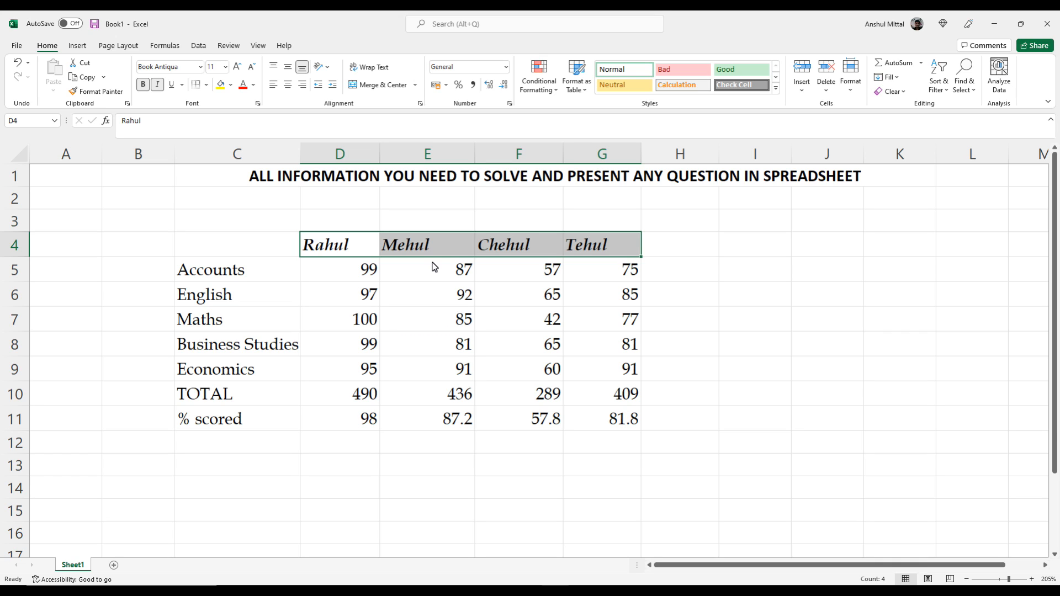
left_click(432, 390)
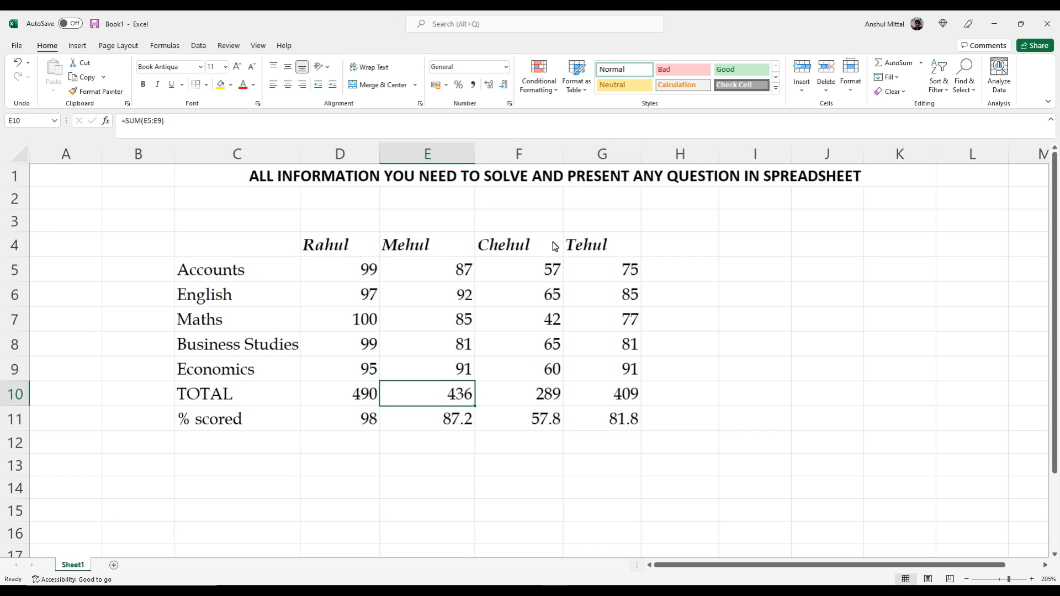
Step: Toggle italics off and on repeatedly for the name headings in D4:G4, leaving them italic
left_click_drag(367, 249, 618, 246)
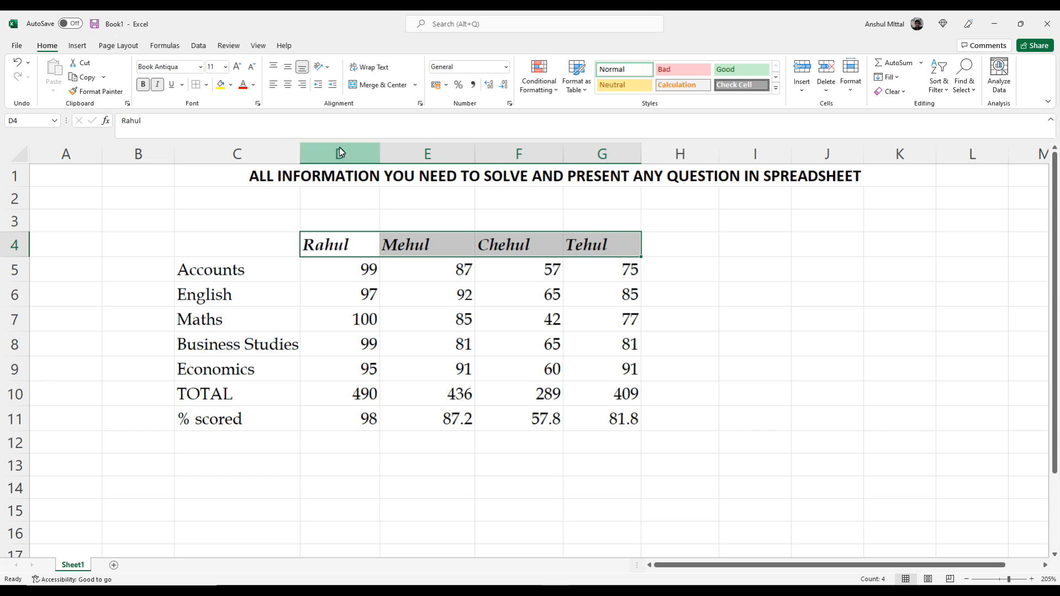
left_click(159, 88)
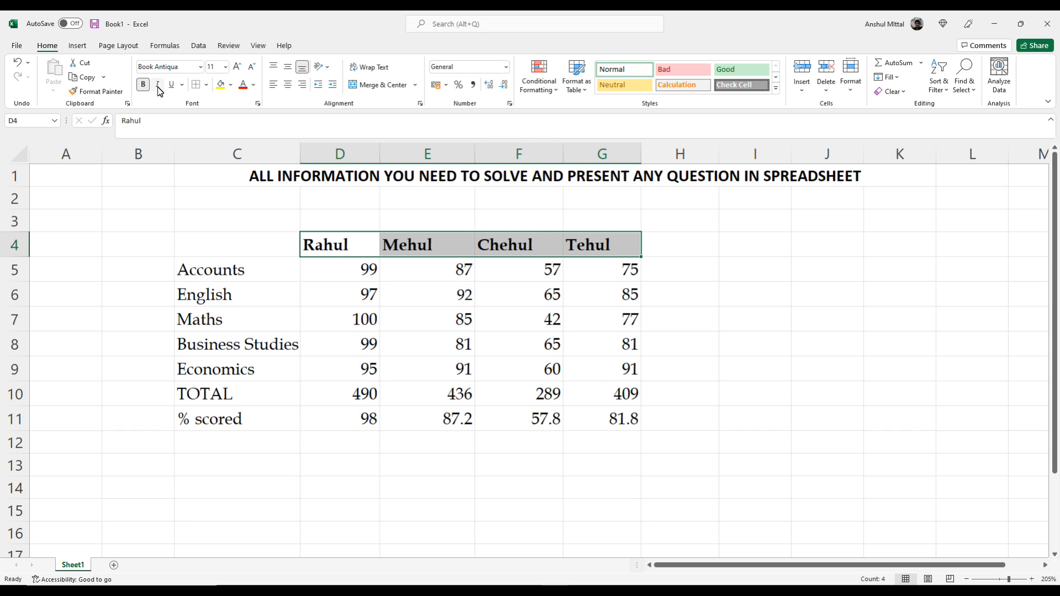
left_click(159, 86)
left_click(158, 87)
left_click(159, 87)
left_click(158, 87)
left_click(159, 87)
left_click(159, 87)
left_click(158, 87)
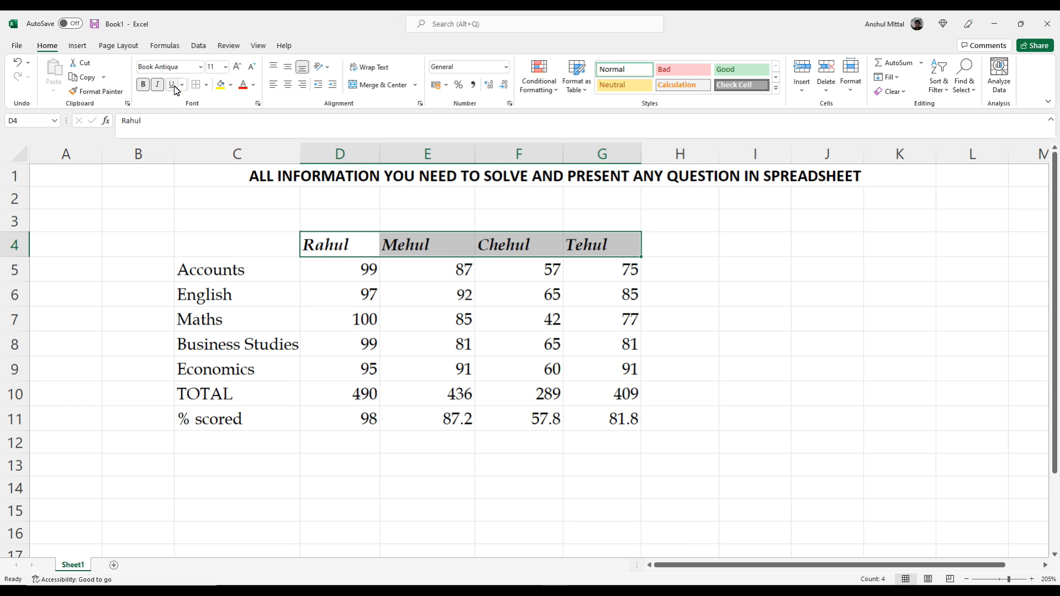
left_click(343, 295)
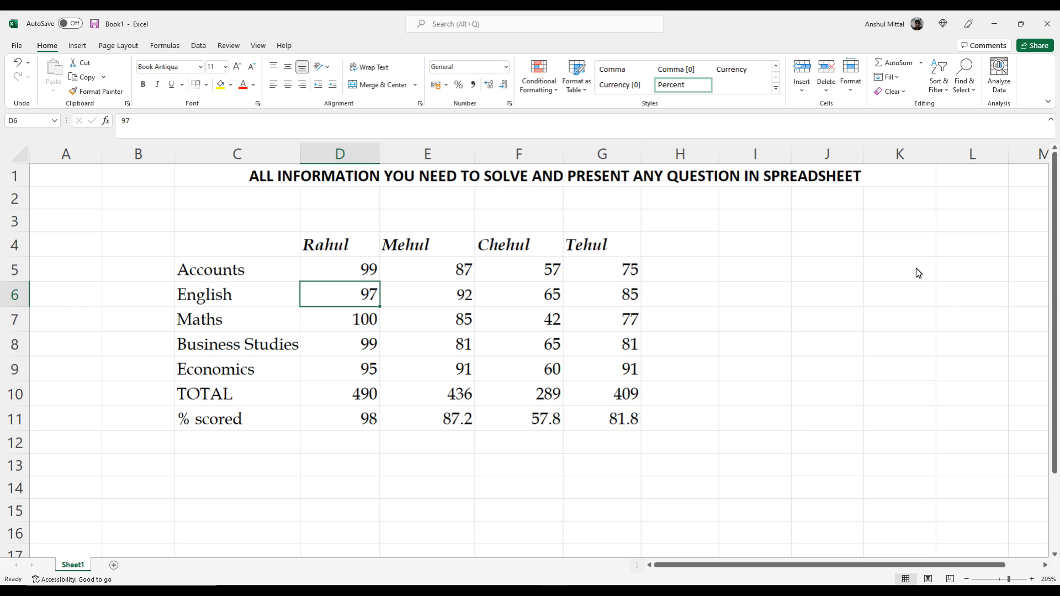
Step: Try a thick outside border on the blank cells J5:K7 and undo it
left_click_drag(835, 274, 911, 323)
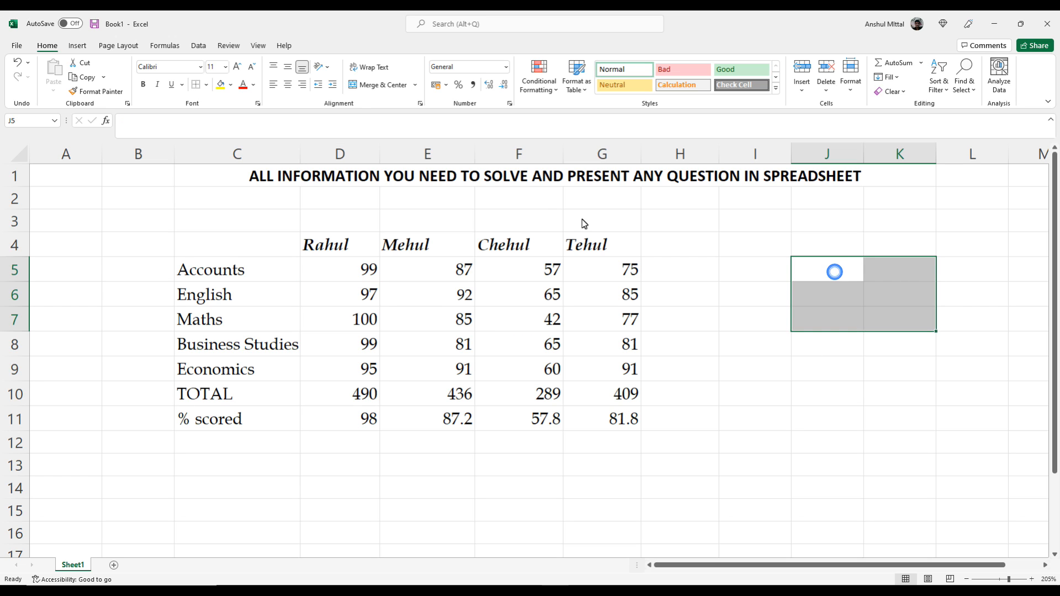
left_click(206, 84)
left_click(229, 225)
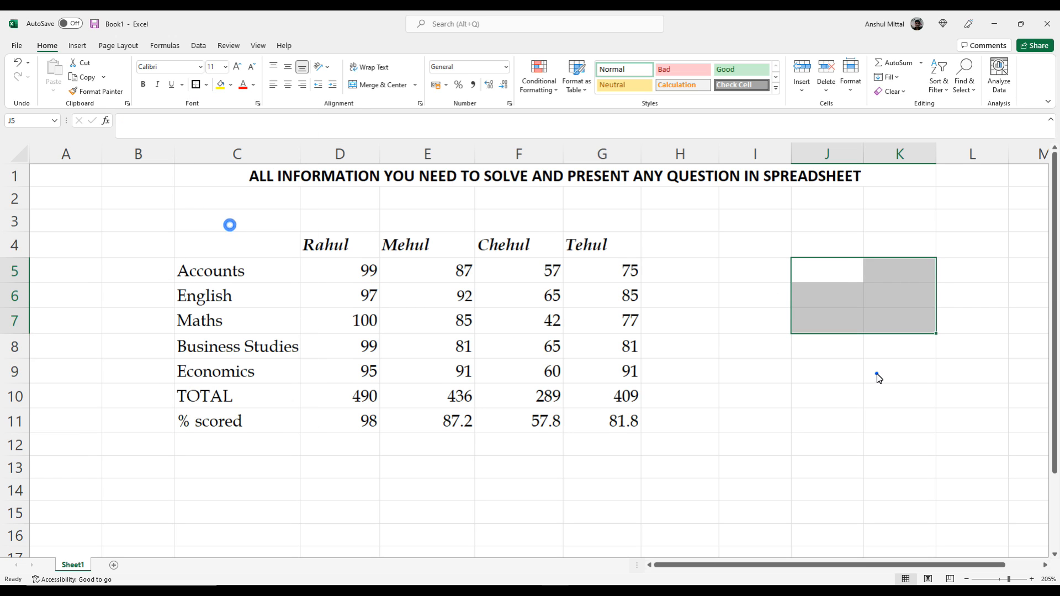
left_click(877, 371)
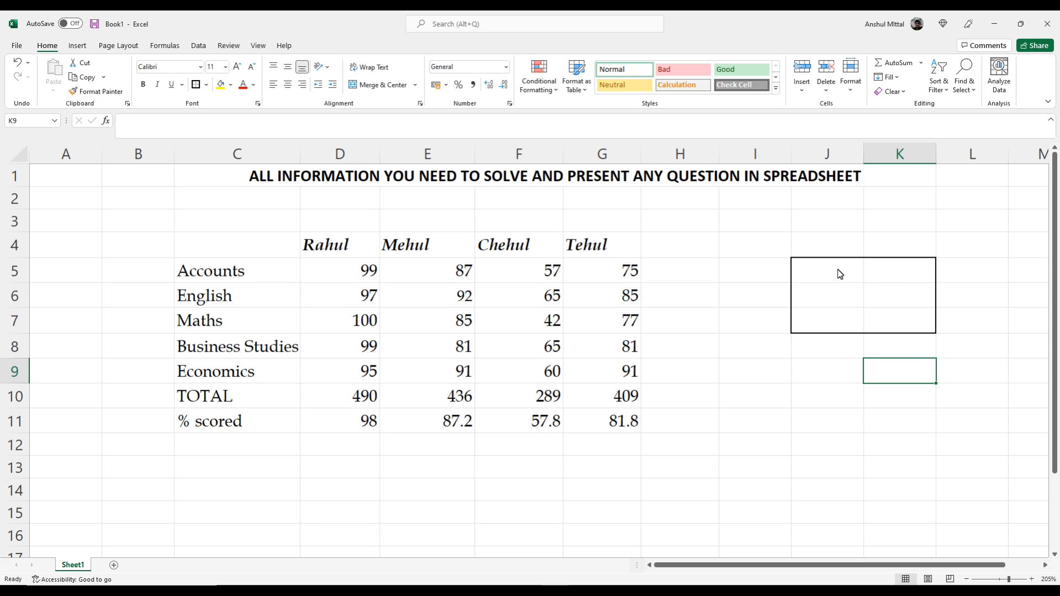
left_click_drag(840, 278, 908, 346)
key("ctrl+z")
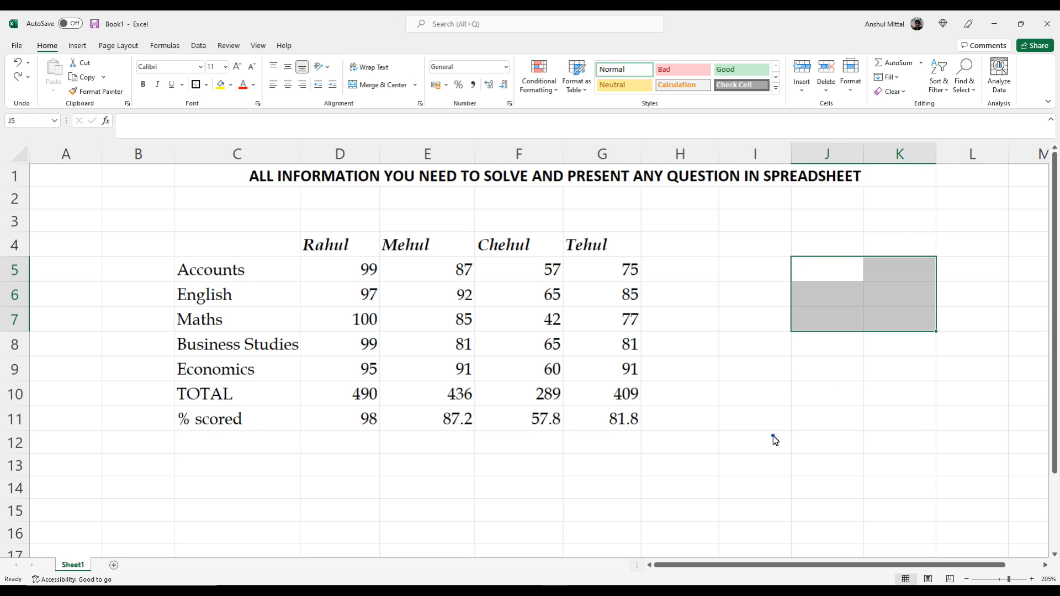
left_click(773, 435)
Step: Underline the student name headings in D4:G4
left_click_drag(338, 250, 566, 257)
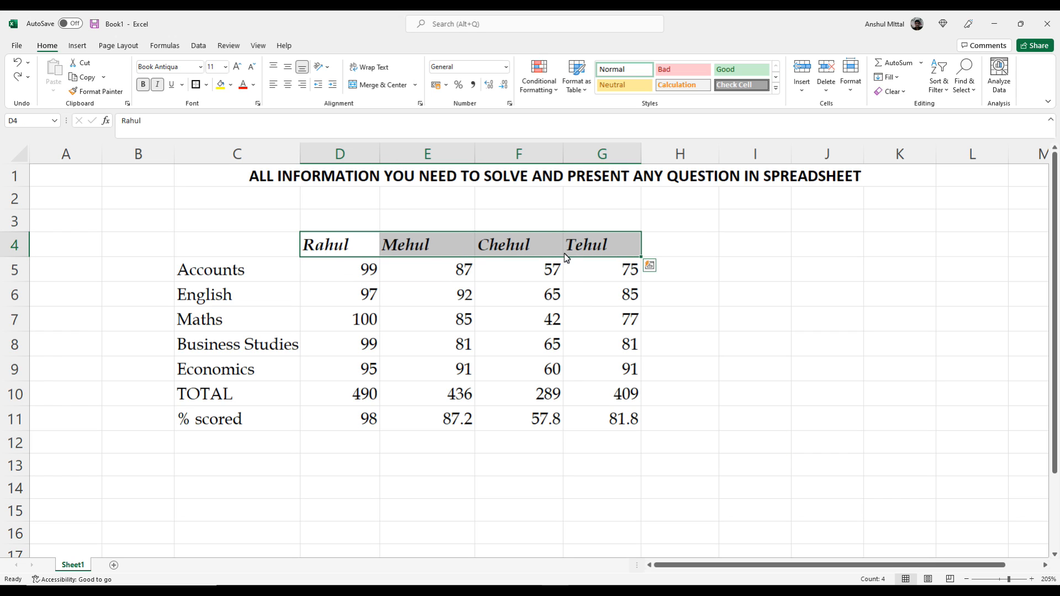
left_click(171, 87)
left_click(400, 319)
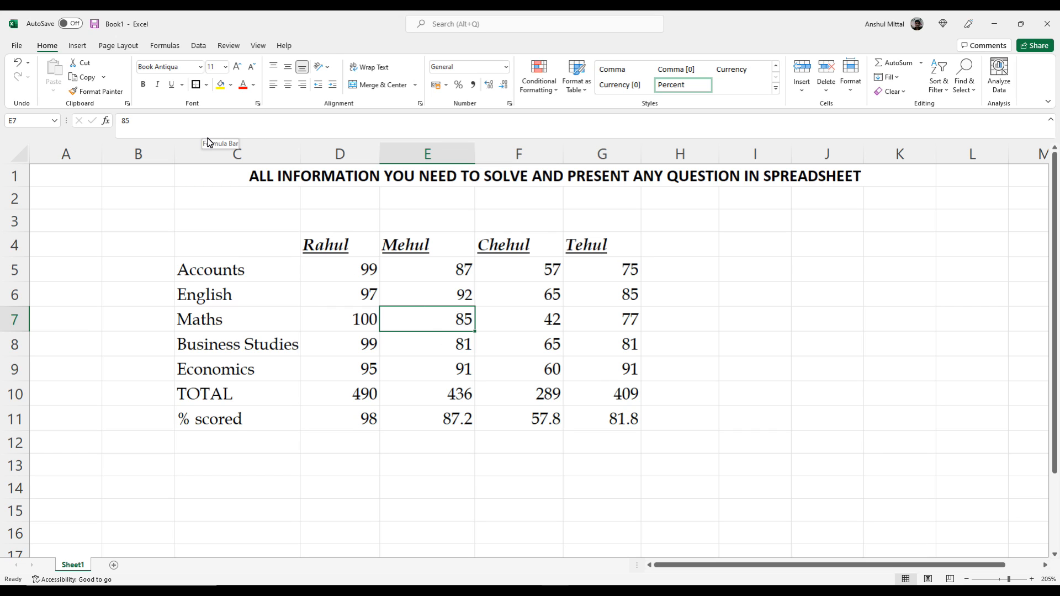
Step: Apply Thick Outside Borders around the whole marks table C4:G11
left_click_drag(237, 253, 611, 427)
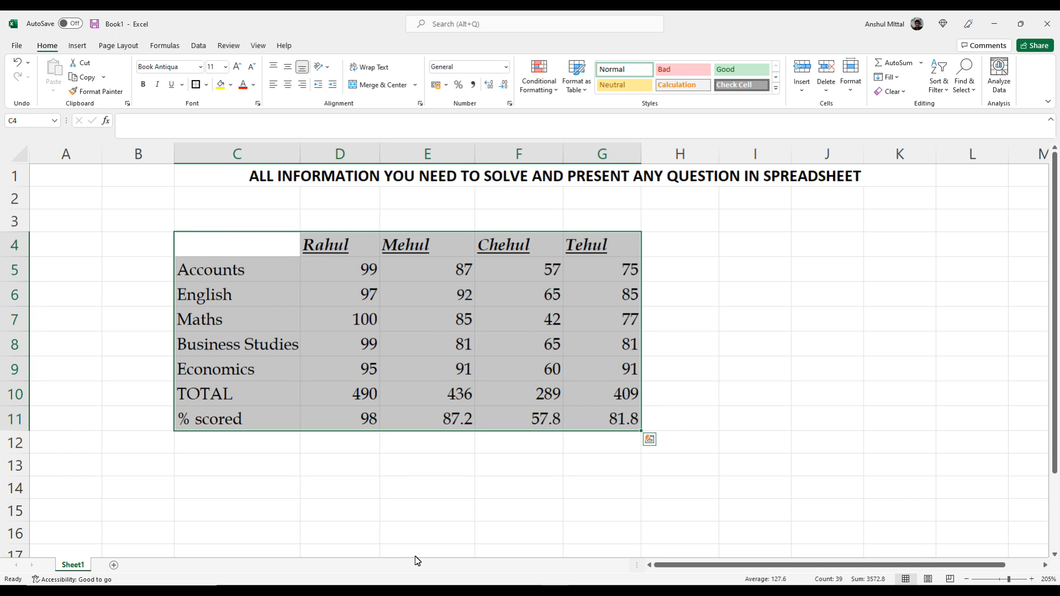
left_click(206, 84)
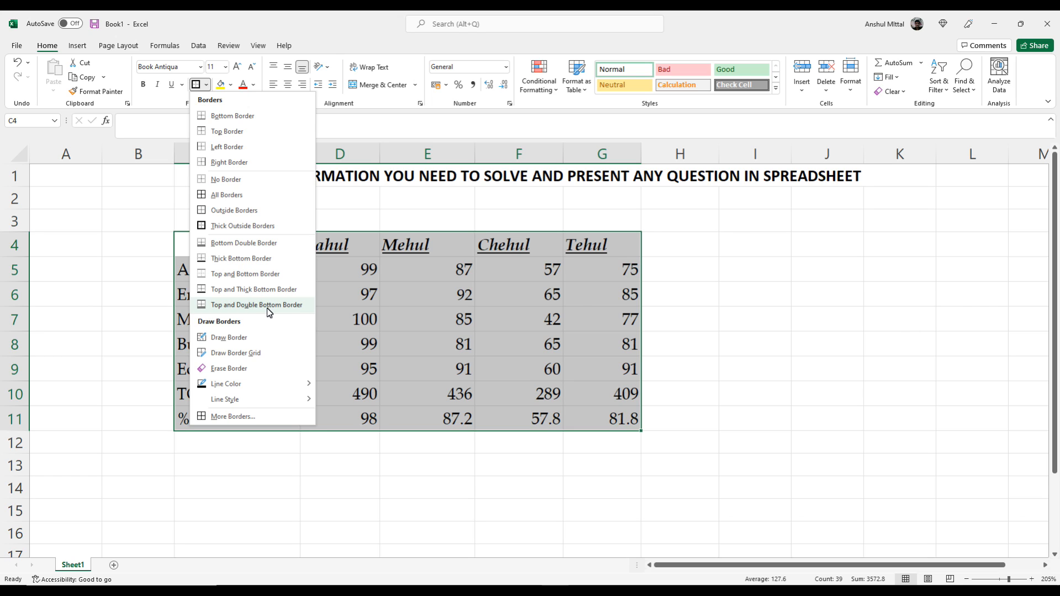
left_click(200, 227)
left_click(363, 489)
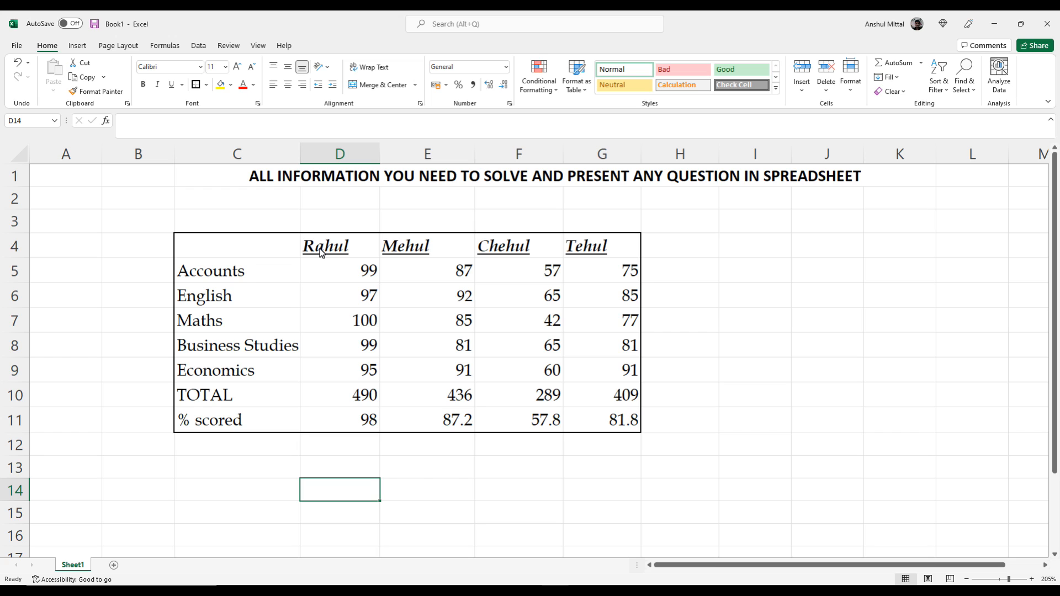
Step: Apply a Top and Thick Bottom Border to the TOTAL row C10:G10
left_click_drag(258, 399, 617, 409)
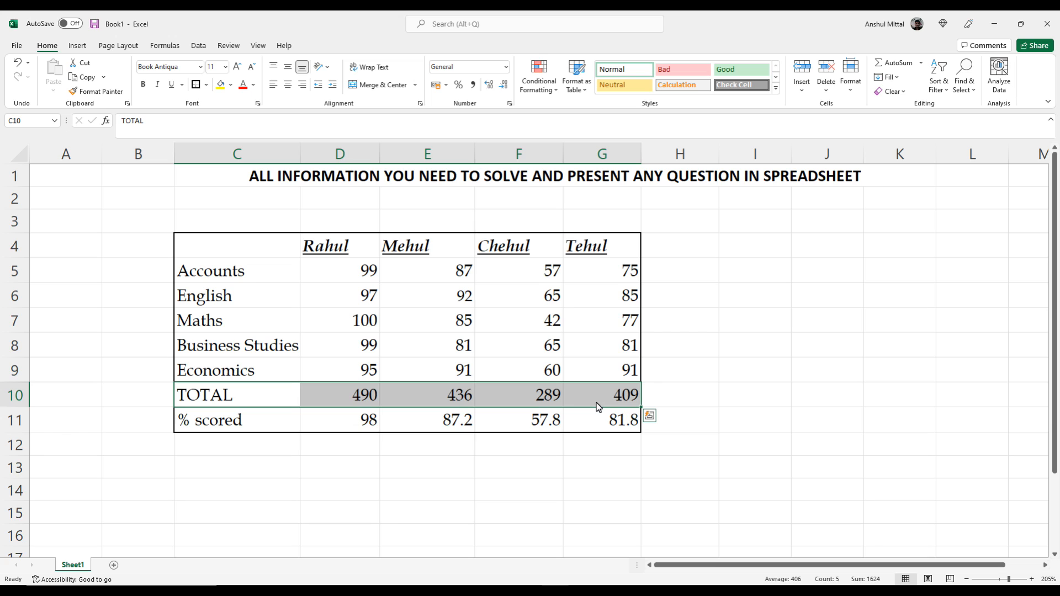
left_click(206, 86)
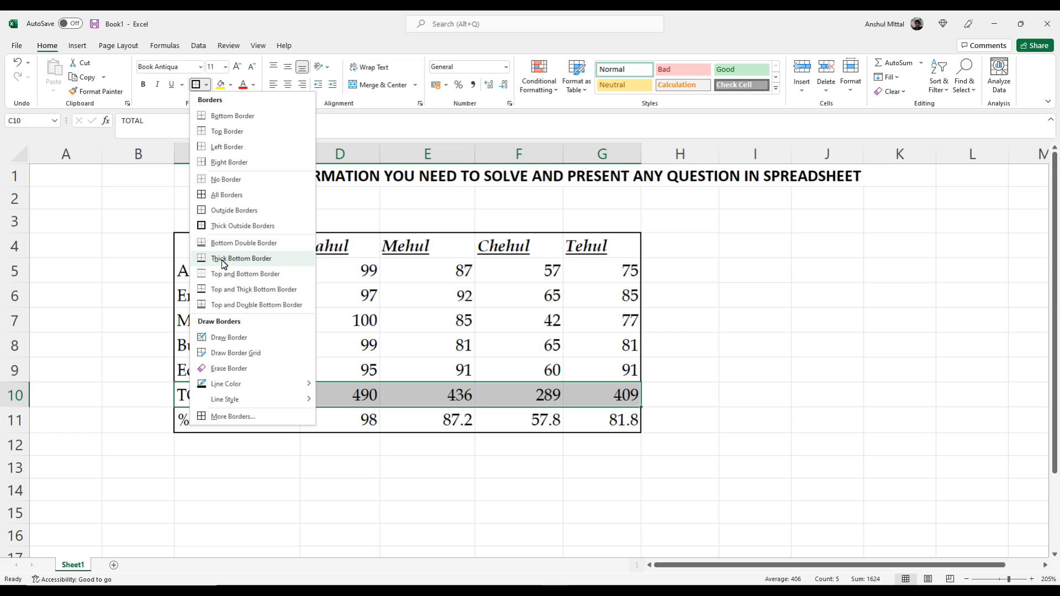
left_click(204, 289)
left_click(760, 386)
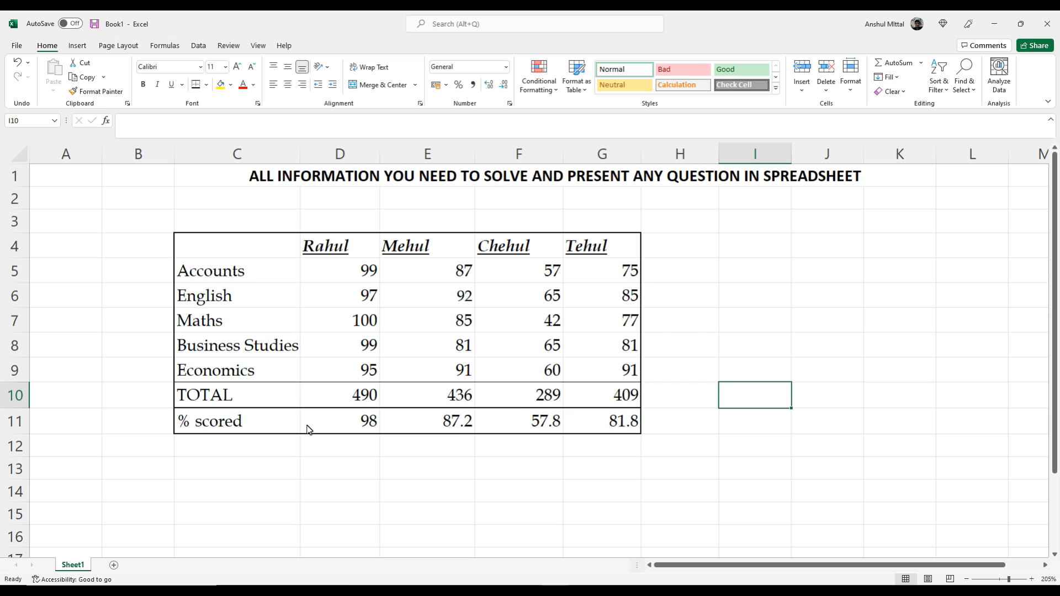
Step: Apply a Top and Double Bottom Border to the % scored row C11:G11
left_click_drag(283, 428, 602, 428)
left_click(206, 84)
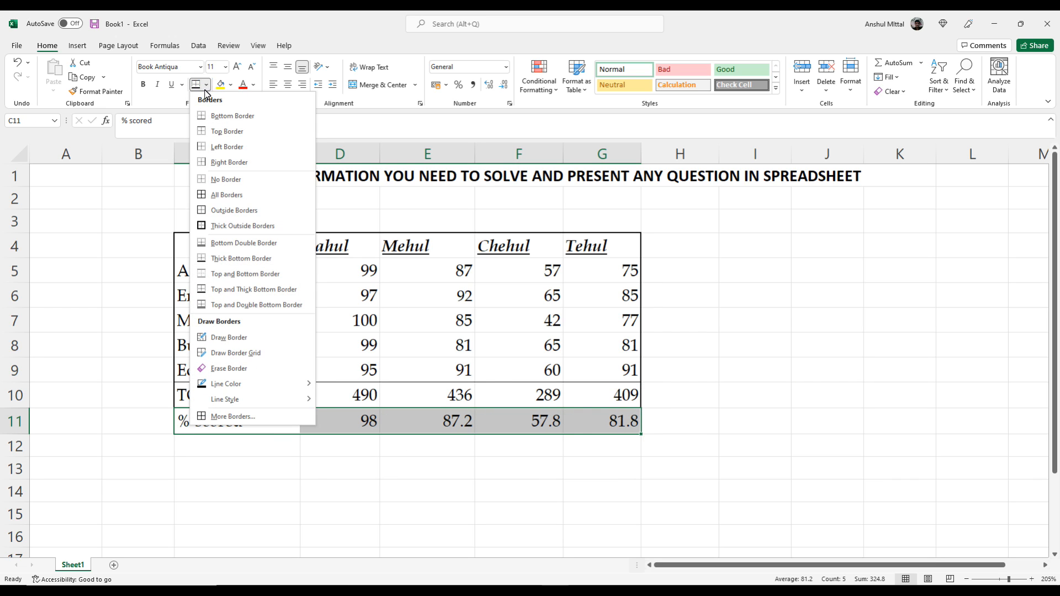
left_click(221, 304)
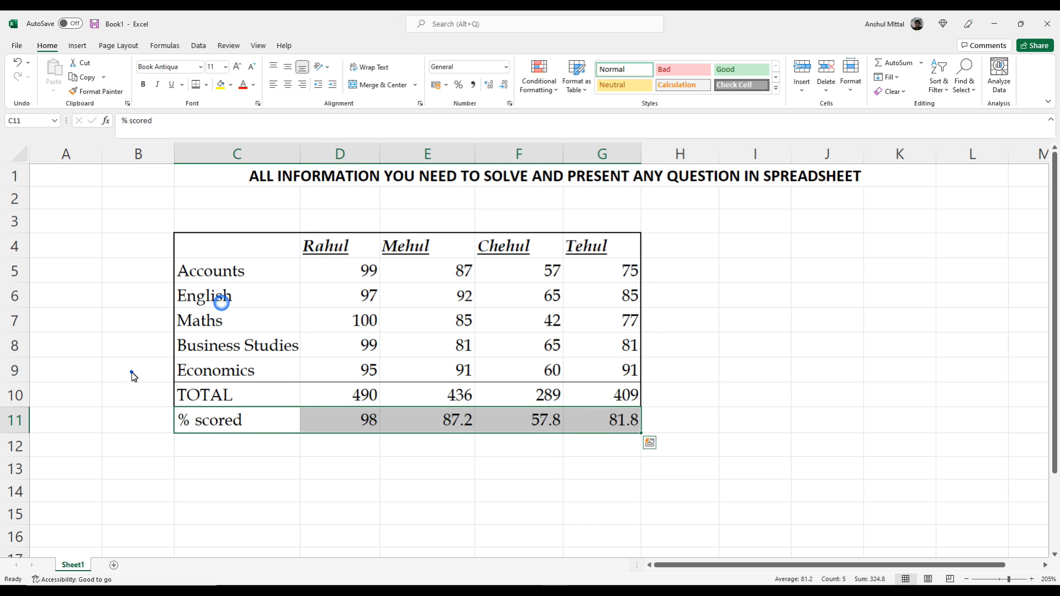
left_click(132, 371)
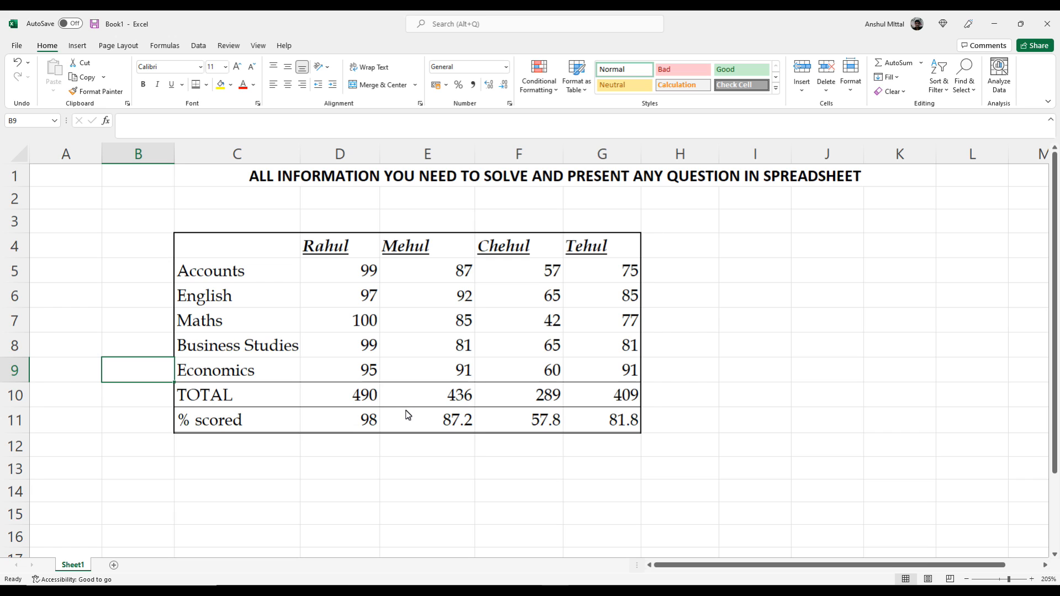
left_click_drag(244, 248, 628, 435)
left_click(642, 476)
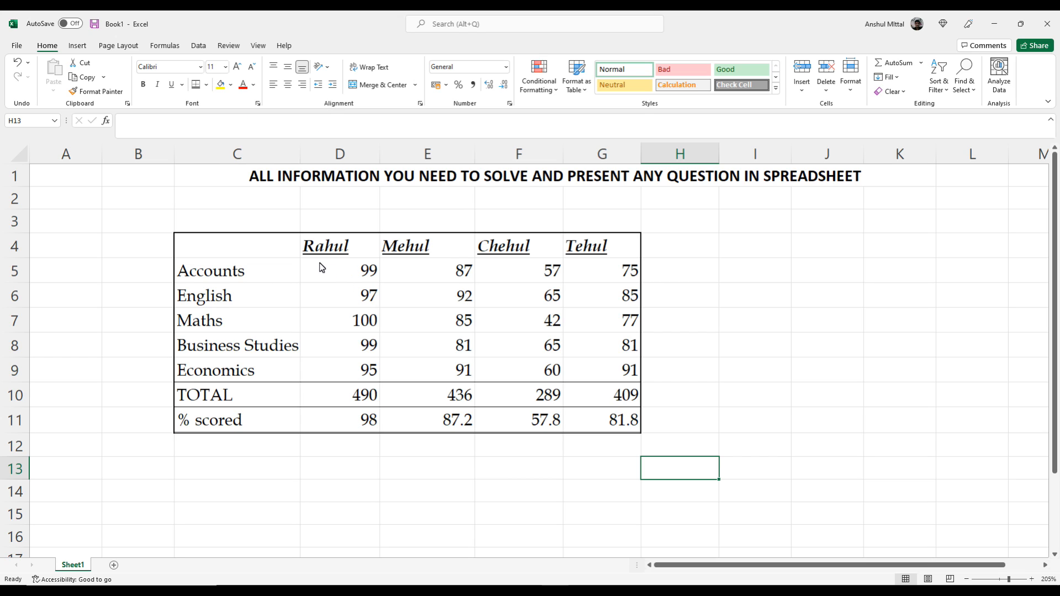
Step: Fill the subject name cells C5:C9 with standard green, and replace it with a light green theme colour
left_click_drag(268, 270, 258, 375)
left_click(231, 85)
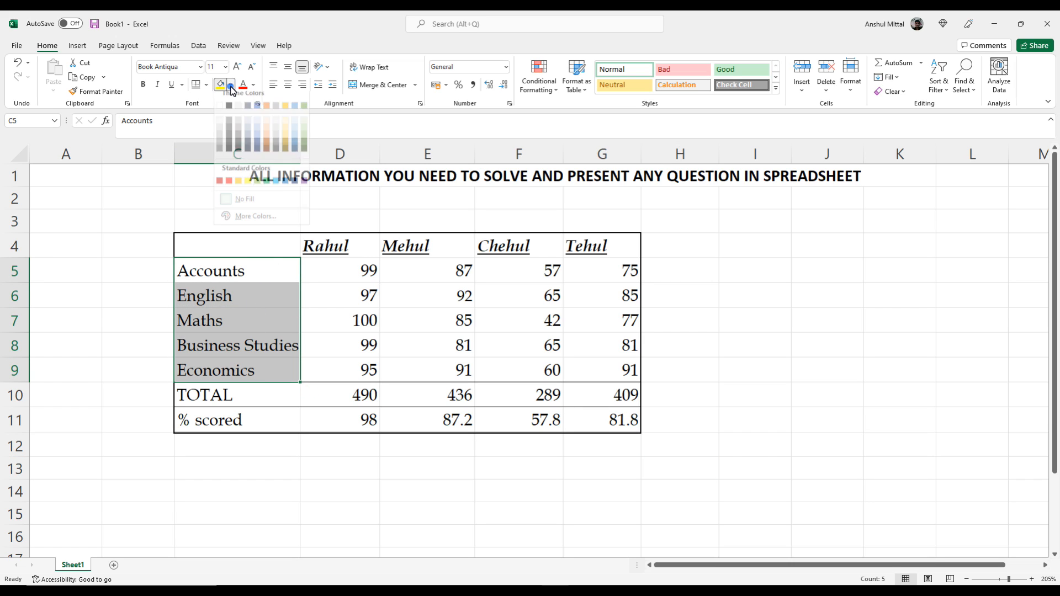
left_click(266, 189)
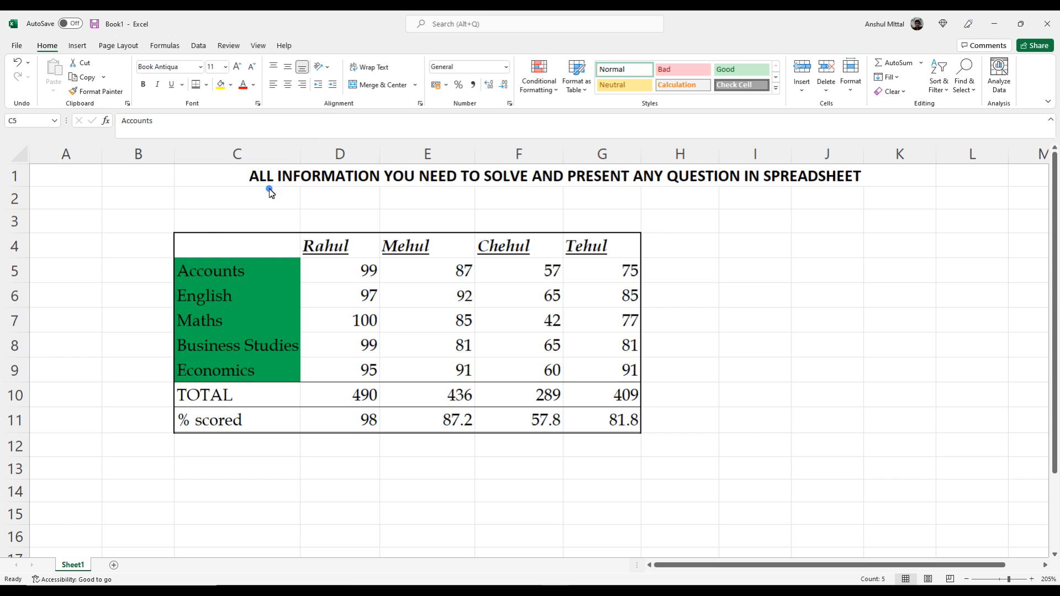
left_click(231, 85)
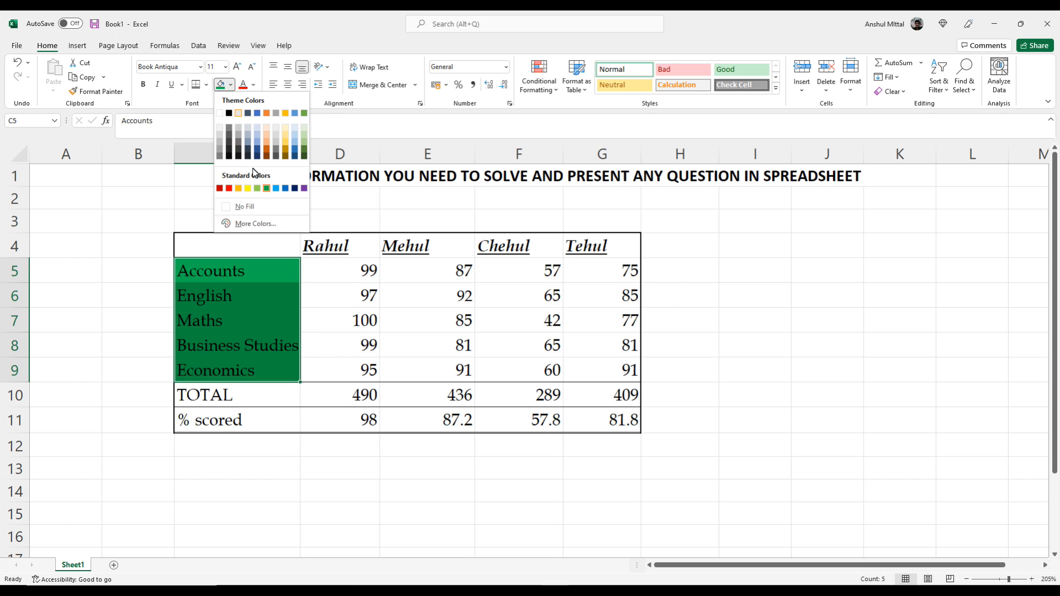
left_click(304, 133)
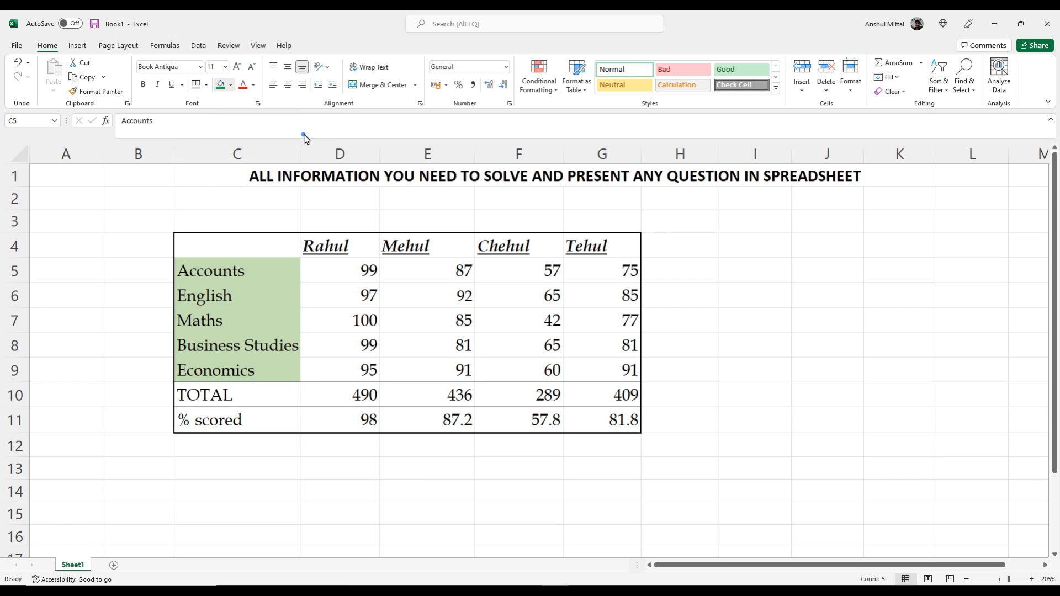
left_click(246, 338)
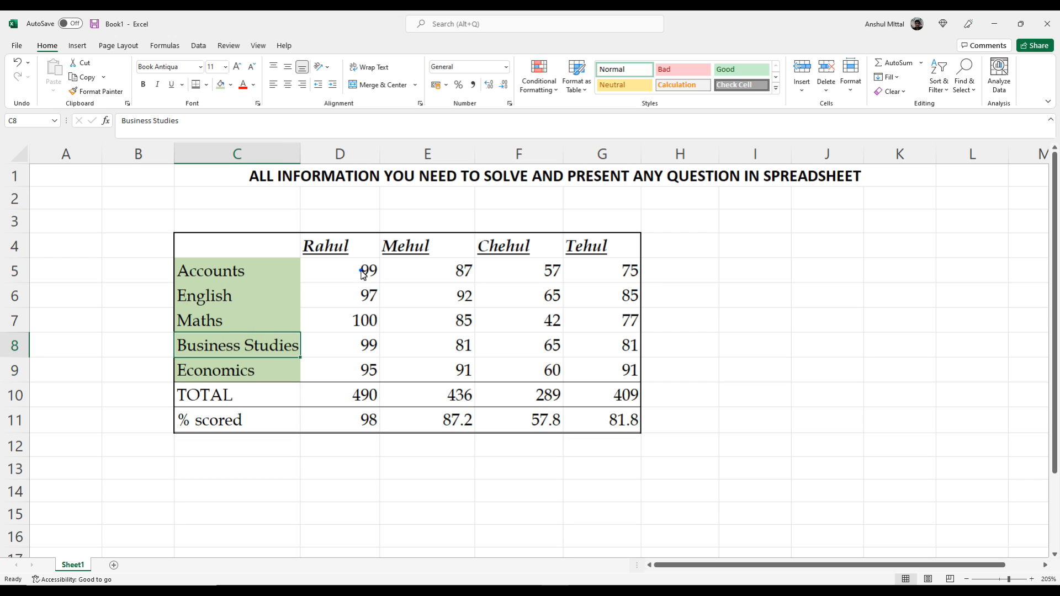
Step: Fill the marks cells D5:G9 with the lightest orange theme colour
left_click_drag(359, 267, 588, 378)
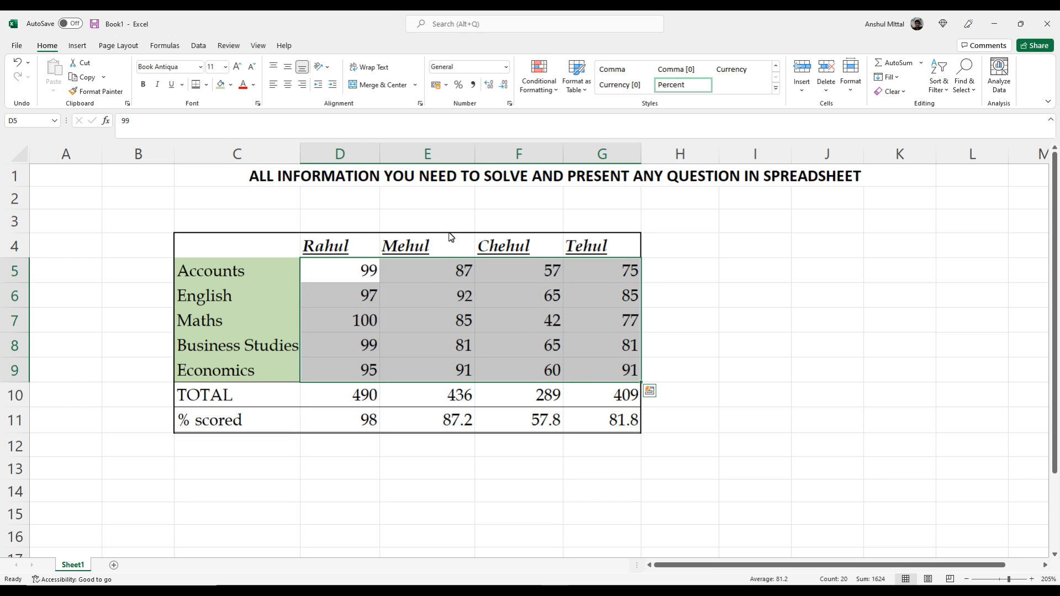
left_click(230, 84)
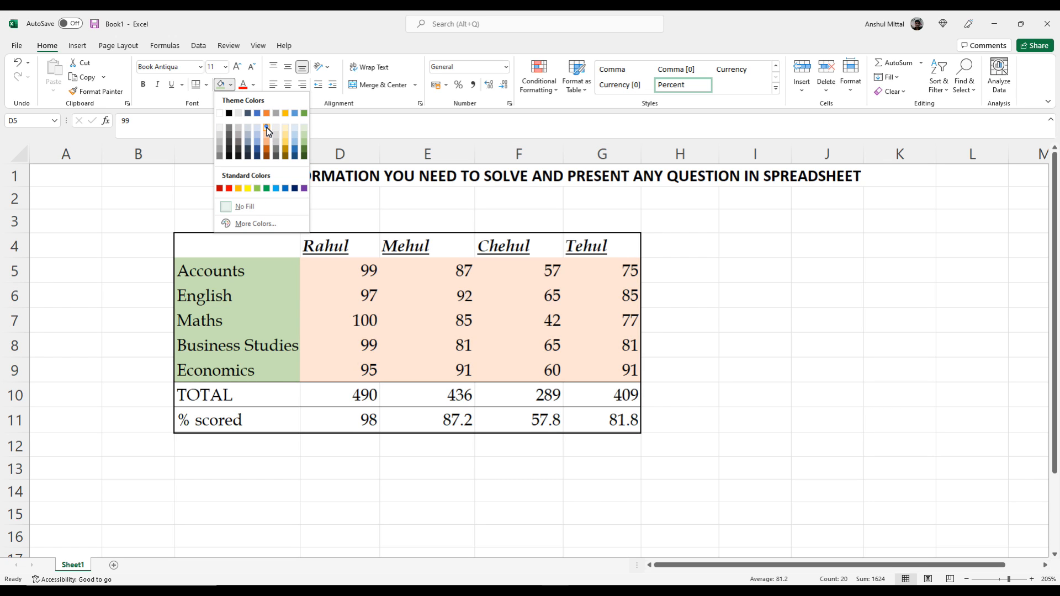
left_click(267, 125)
left_click(744, 346)
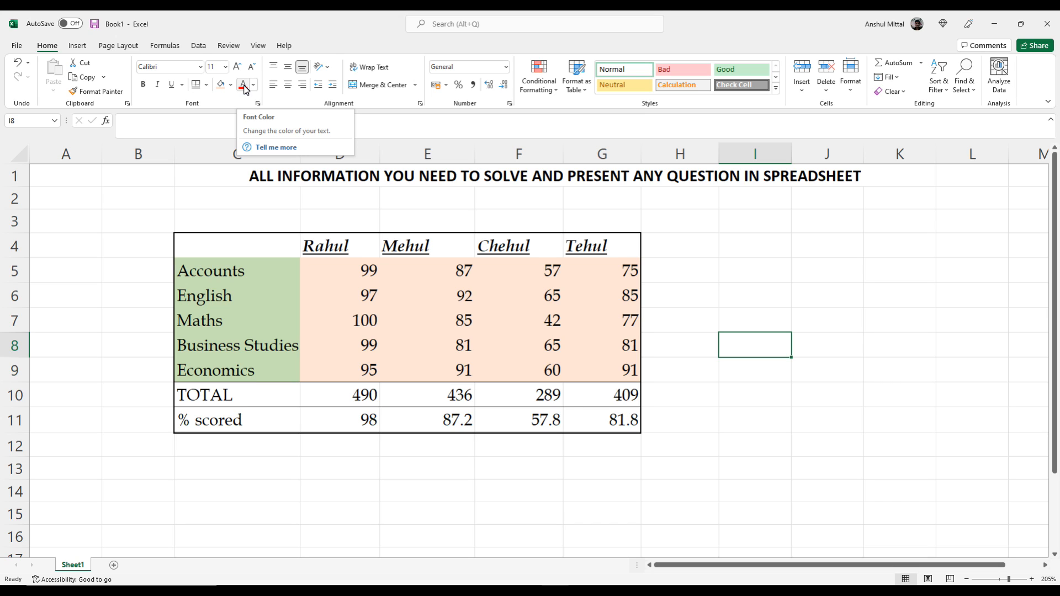
Step: Change the font colour of the subject names in C5:C9 to red
left_click(240, 271)
left_click_drag(242, 297, 237, 370)
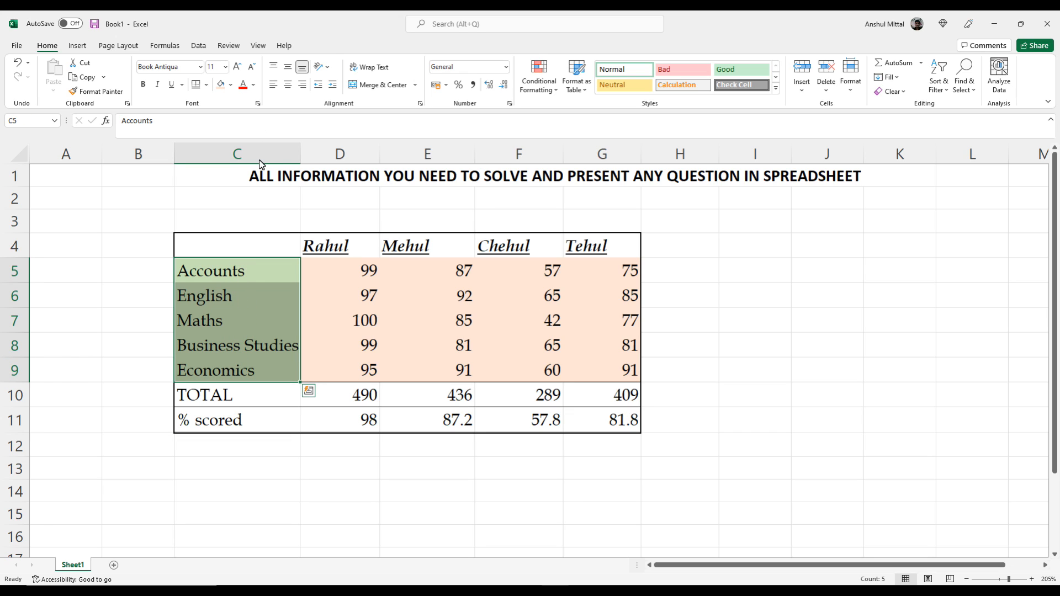
left_click(254, 84)
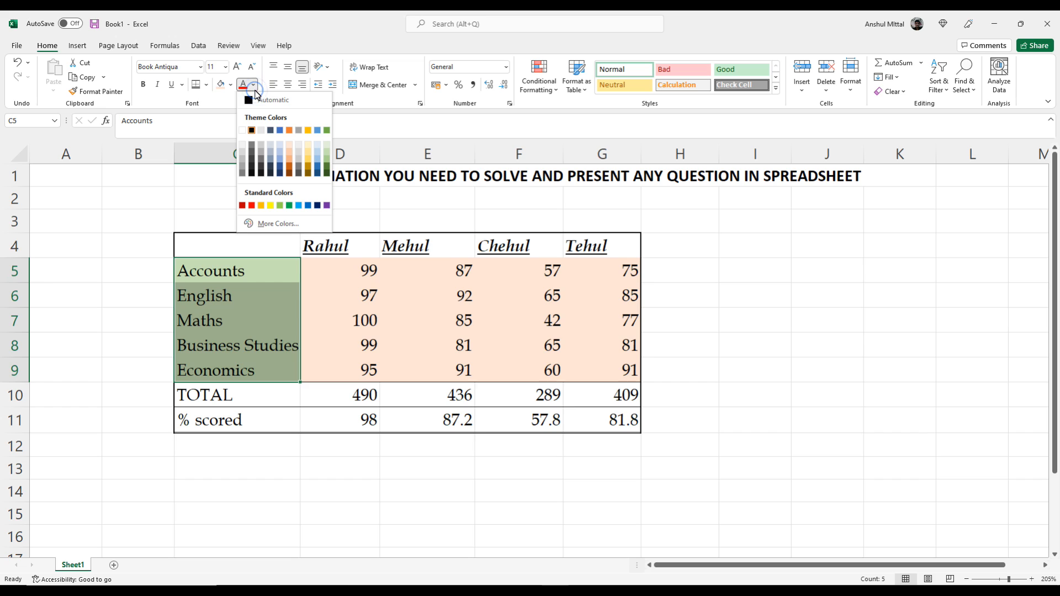
left_click(253, 206)
left_click(274, 324)
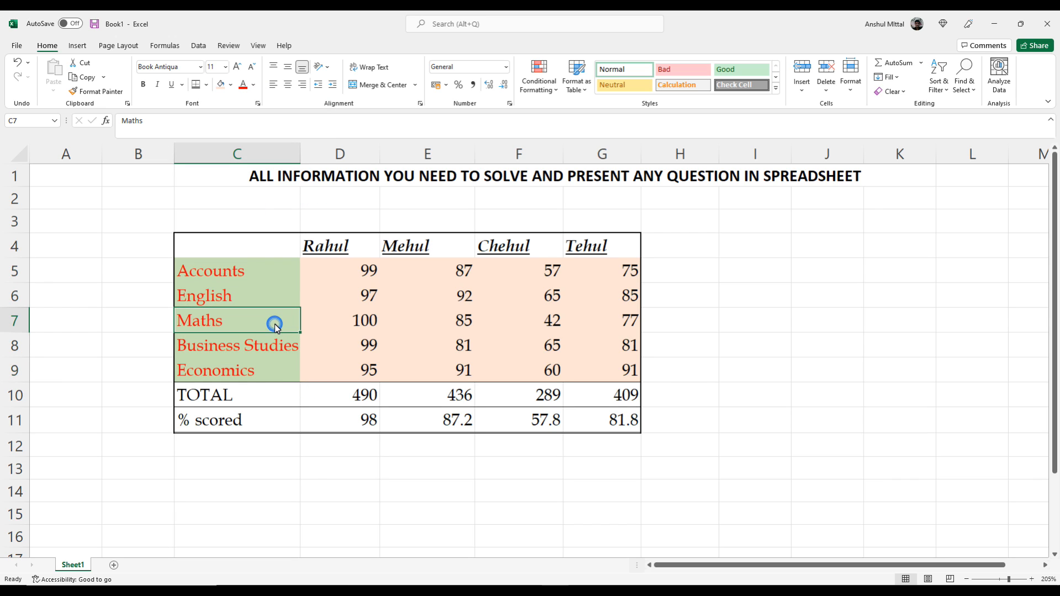
Step: Change the font colour of the total values in D10:G10 to dark green
key("alt+Tab")
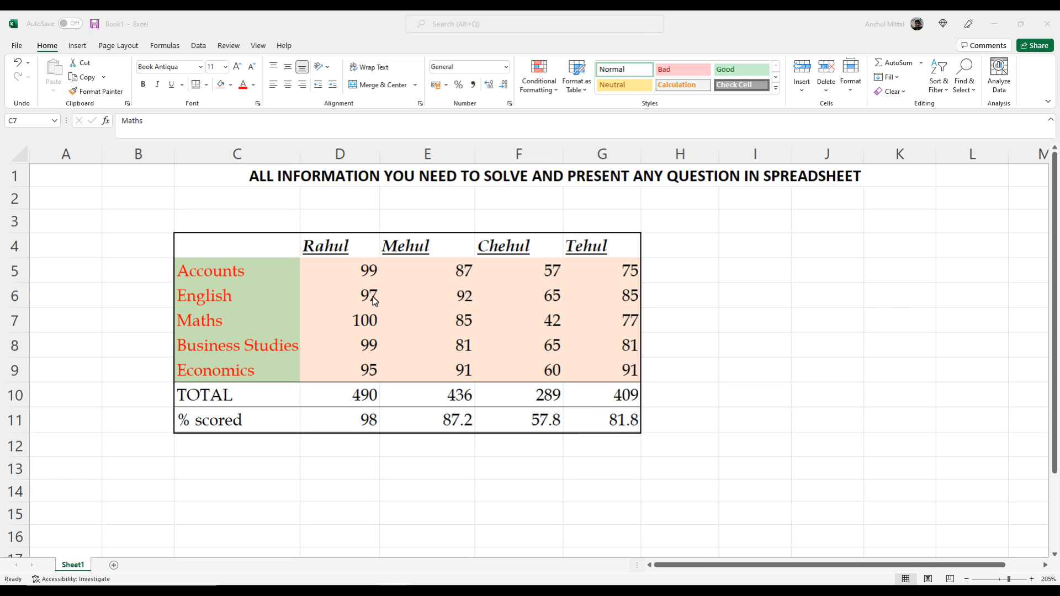
key("alt+Tab")
left_click_drag(369, 282, 599, 379)
left_click(355, 418)
left_click_drag(348, 395, 599, 402)
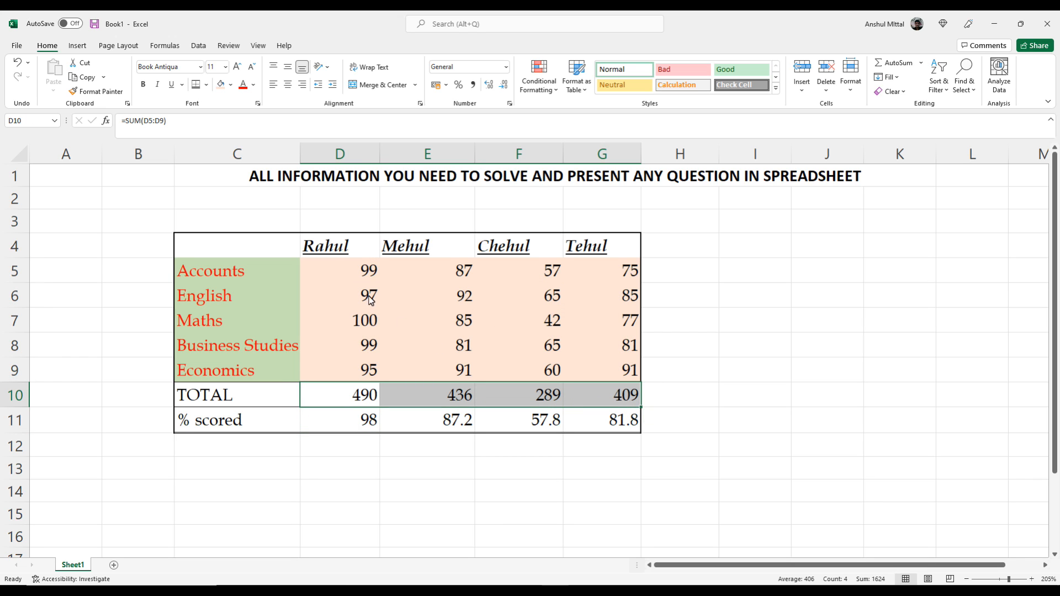
left_click(255, 85)
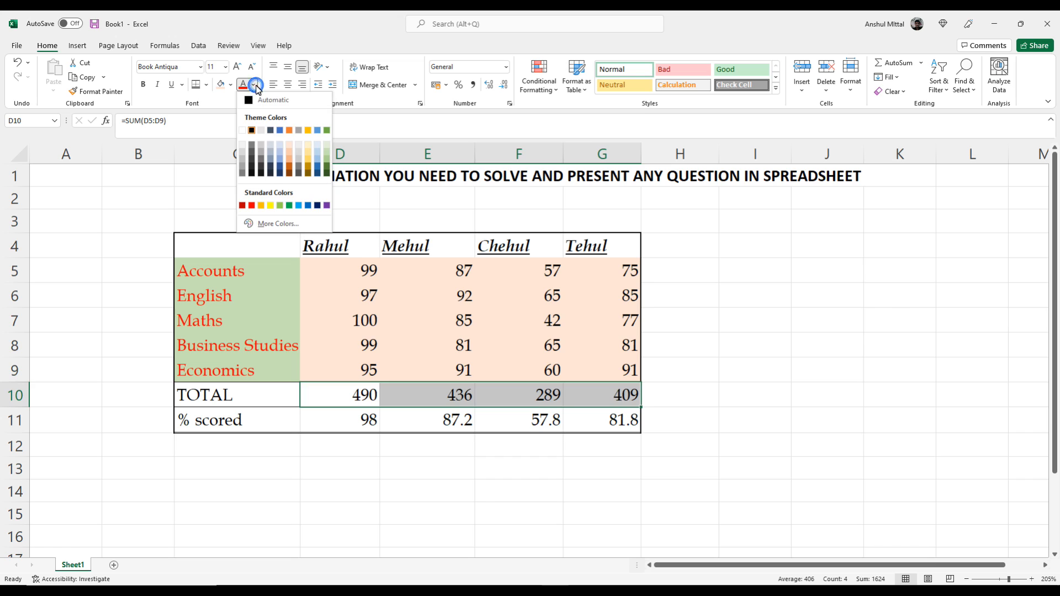
left_click(326, 169)
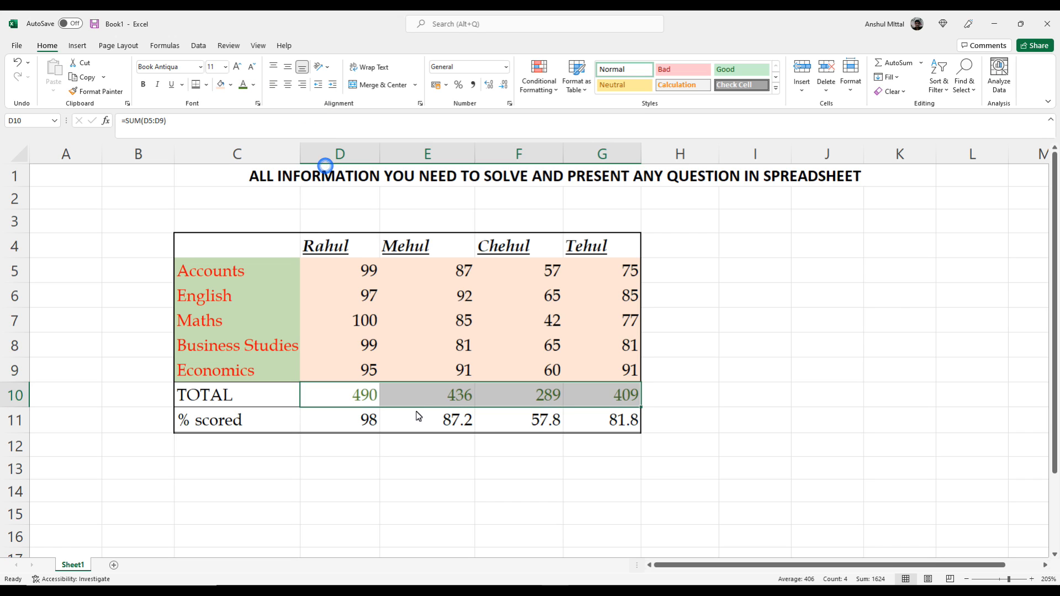
left_click(416, 426)
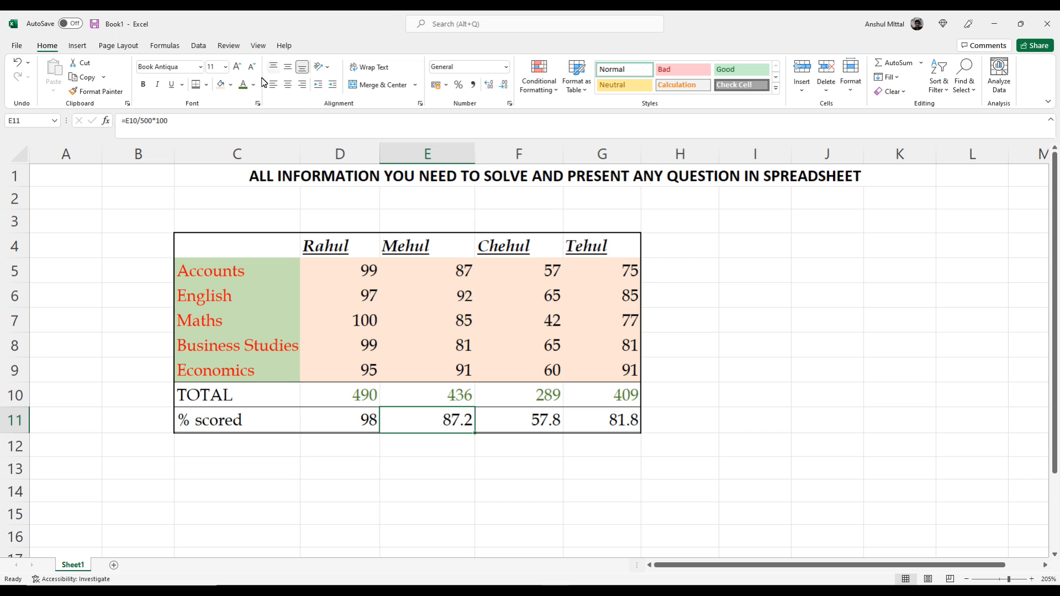
left_click(353, 245)
left_click(417, 244)
left_click(485, 244)
left_click(589, 245)
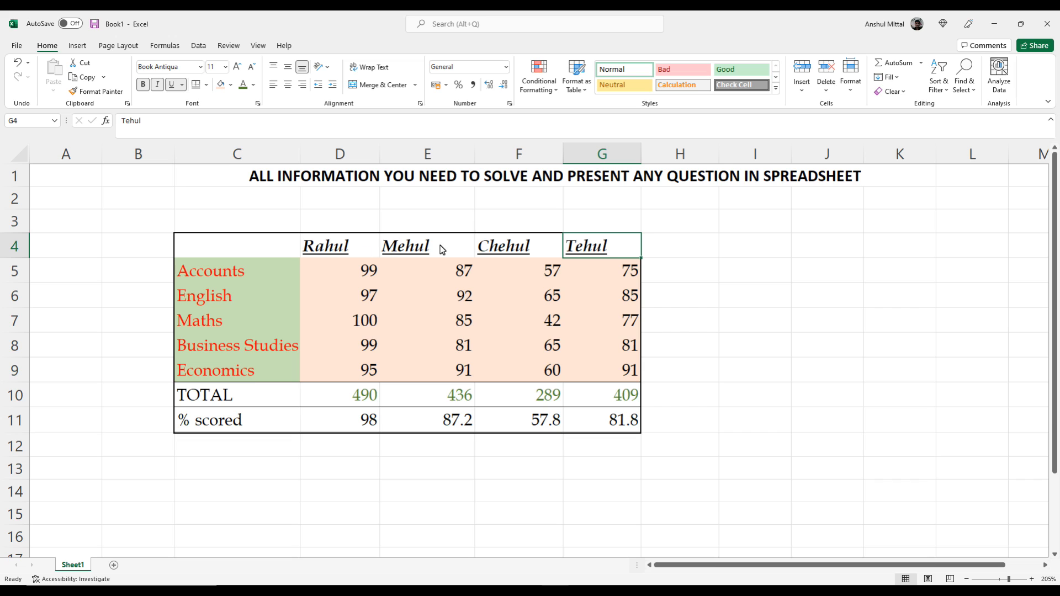
Step: Compare left, center and right alignment on the headings and values in D4:G11, and settle on center alignment
mouse_move(369, 255)
left_mouse_down()
mouse_move(419, 274)
mouse_move(522, 350)
mouse_move(581, 415)
mouse_move(608, 424)
left_mouse_up()
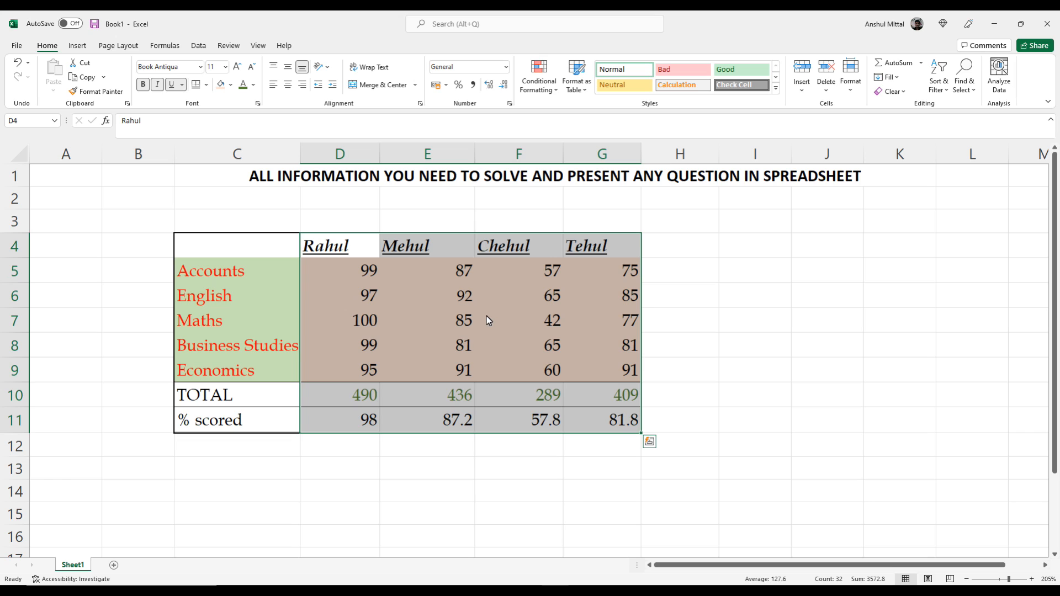
left_click(273, 85)
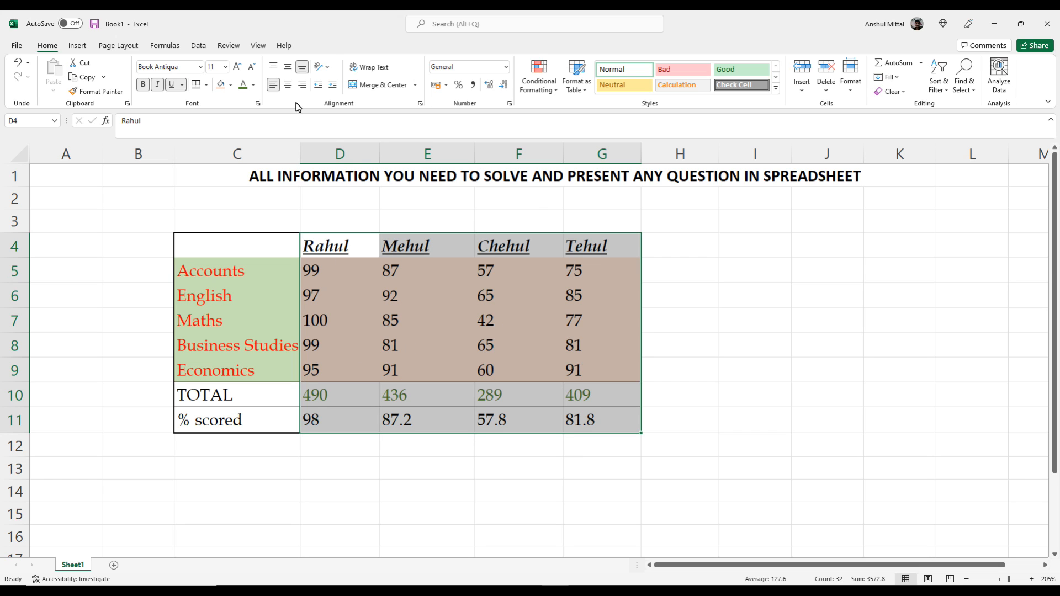
left_click(289, 85)
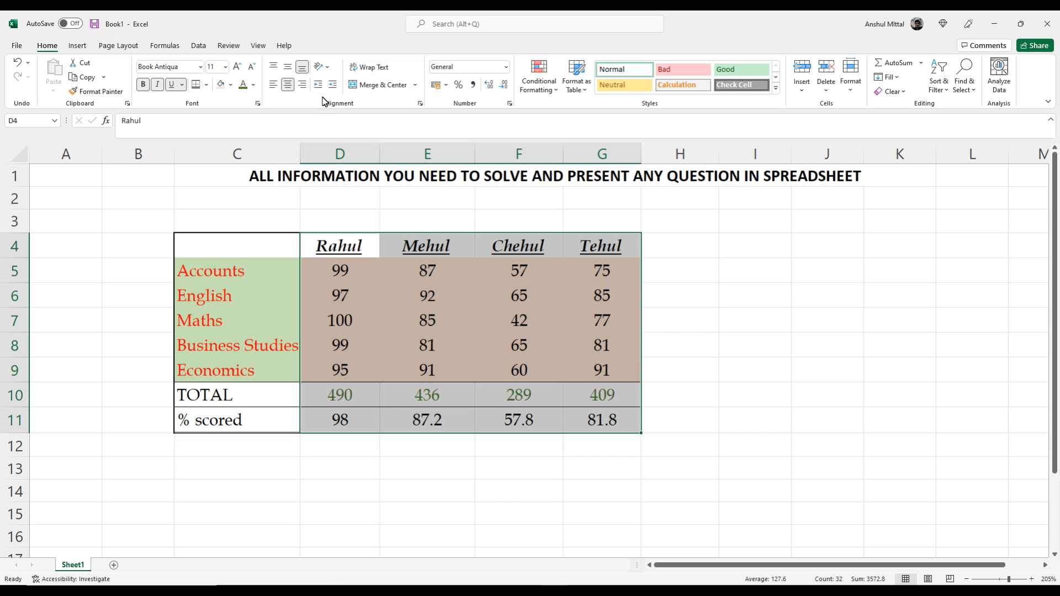
left_click(303, 86)
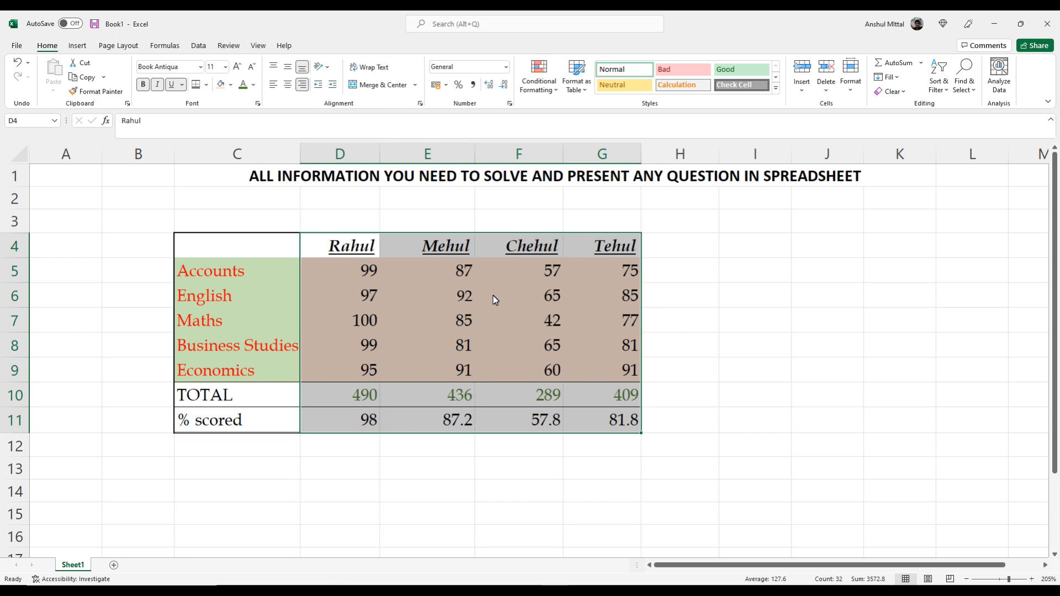
left_click(274, 87)
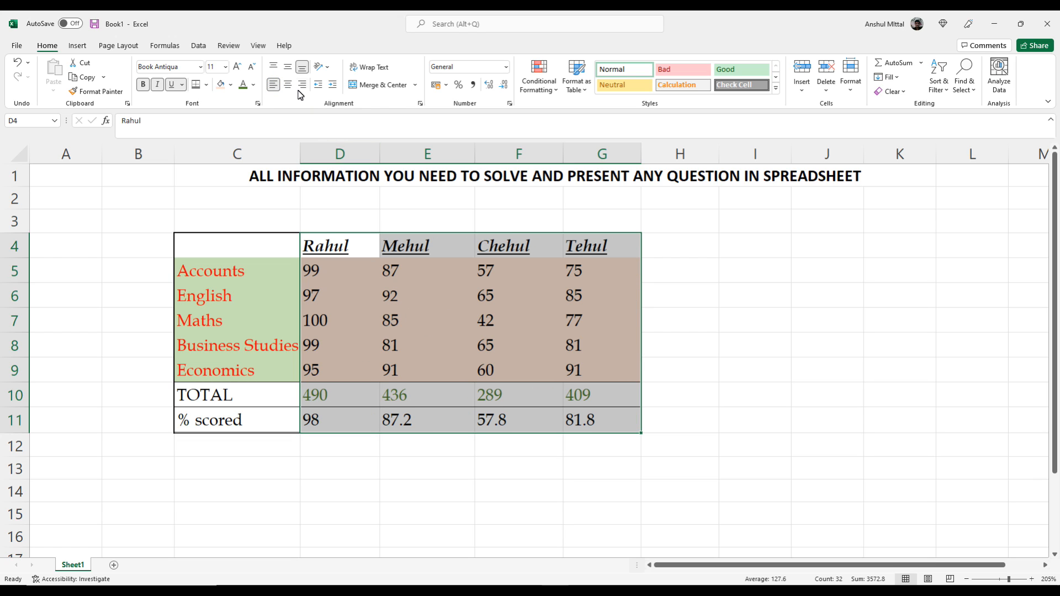
left_click(288, 84)
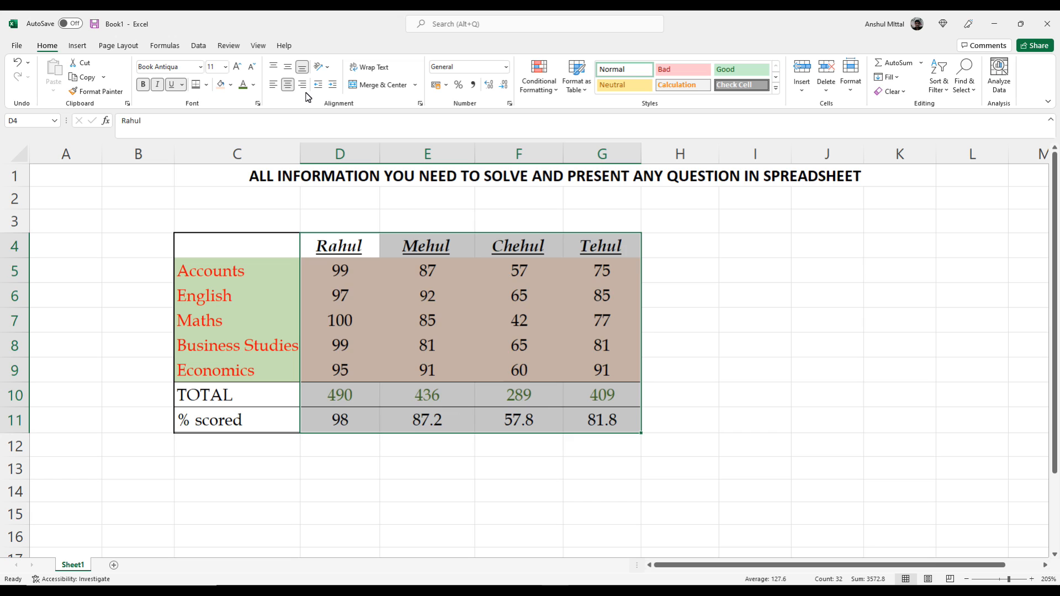
left_click(302, 85)
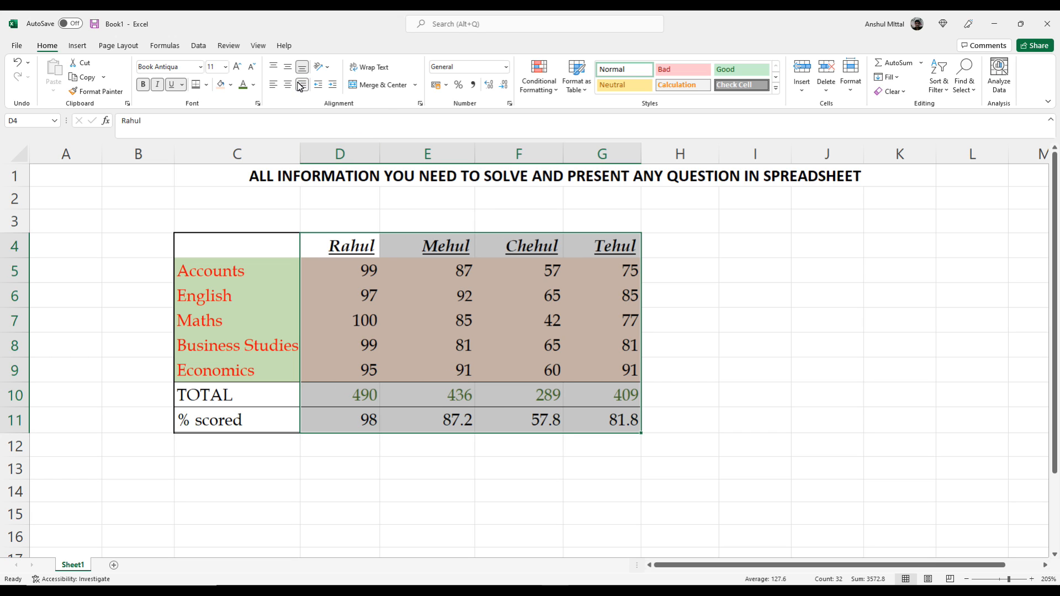
left_click(288, 85)
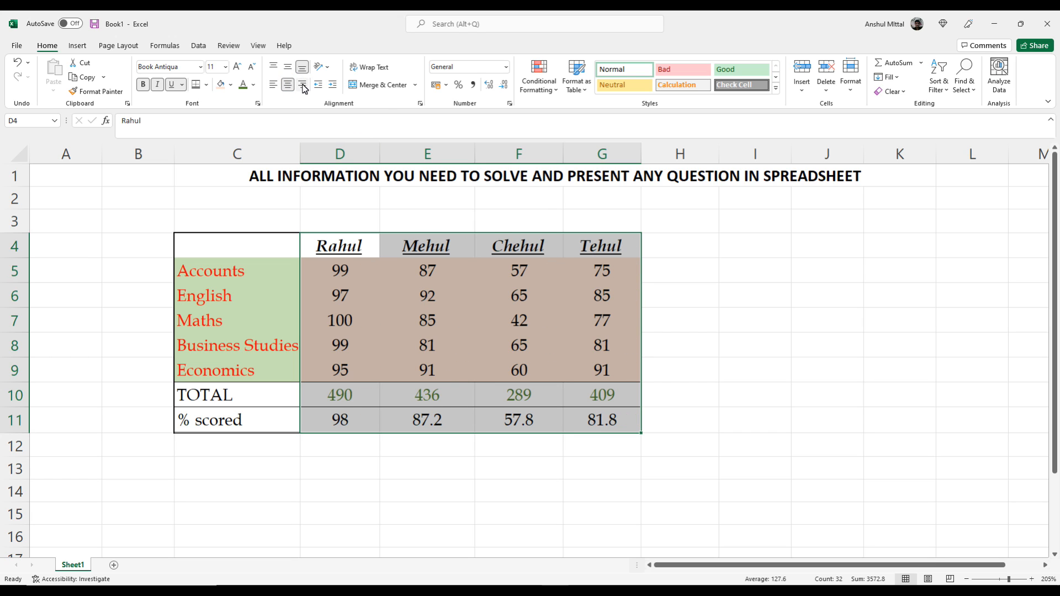
left_click(730, 266)
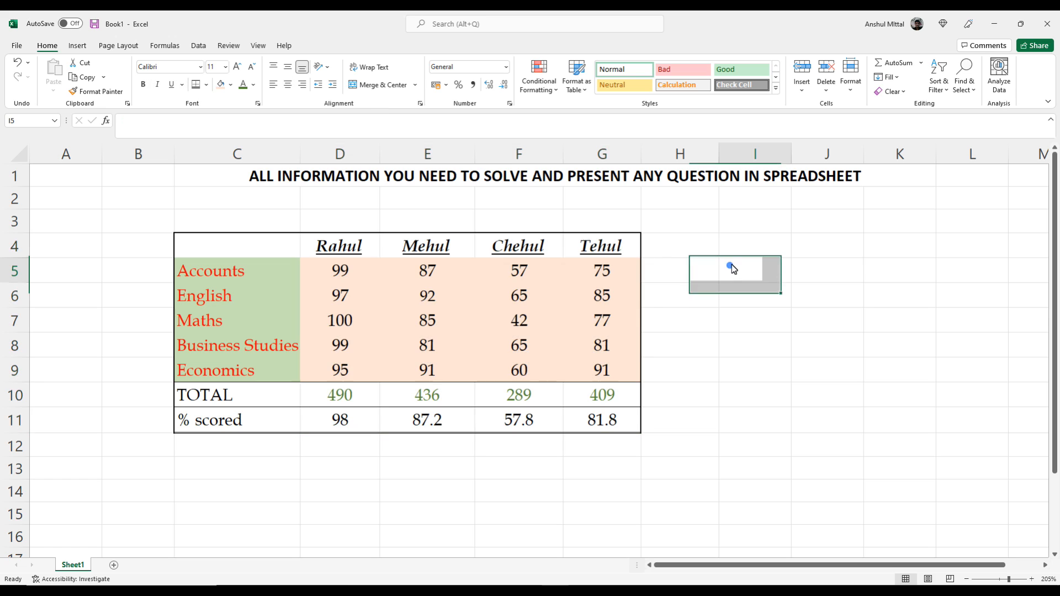
Step: Make row 2 about three times as tall and enter a person's first name in cell C2
left_click_drag(24, 210, 24, 251)
left_click(245, 224)
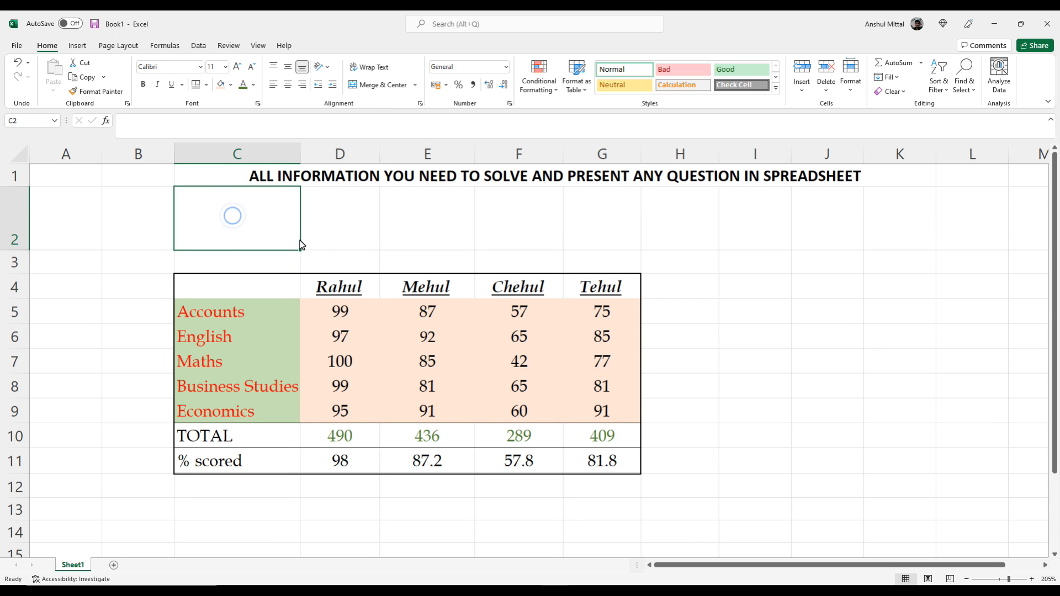
type("ANS")
key("BackSpace")
key("BackSpace")
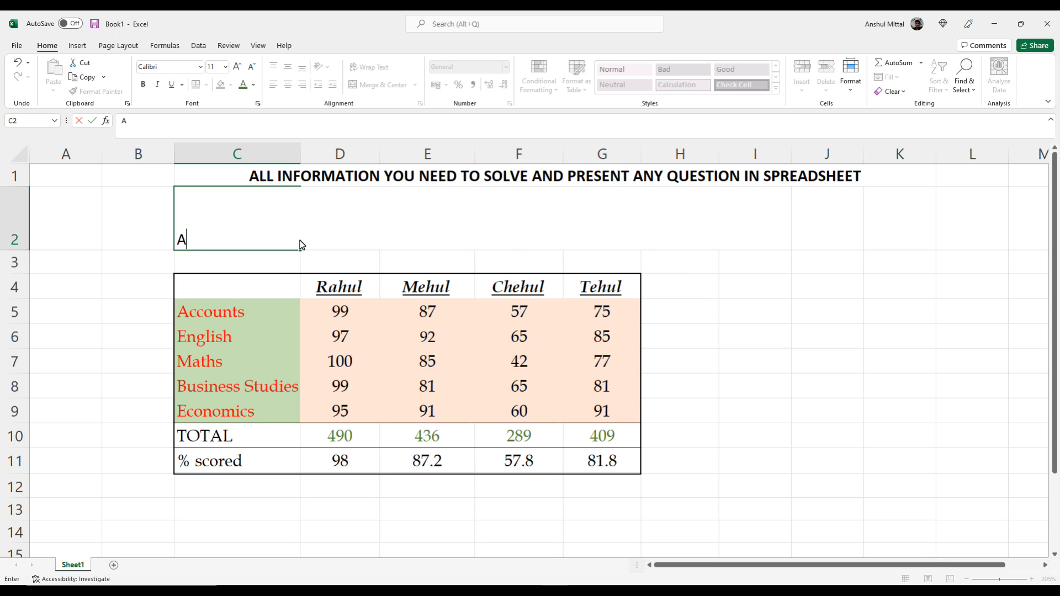
type("nshul")
key("Return")
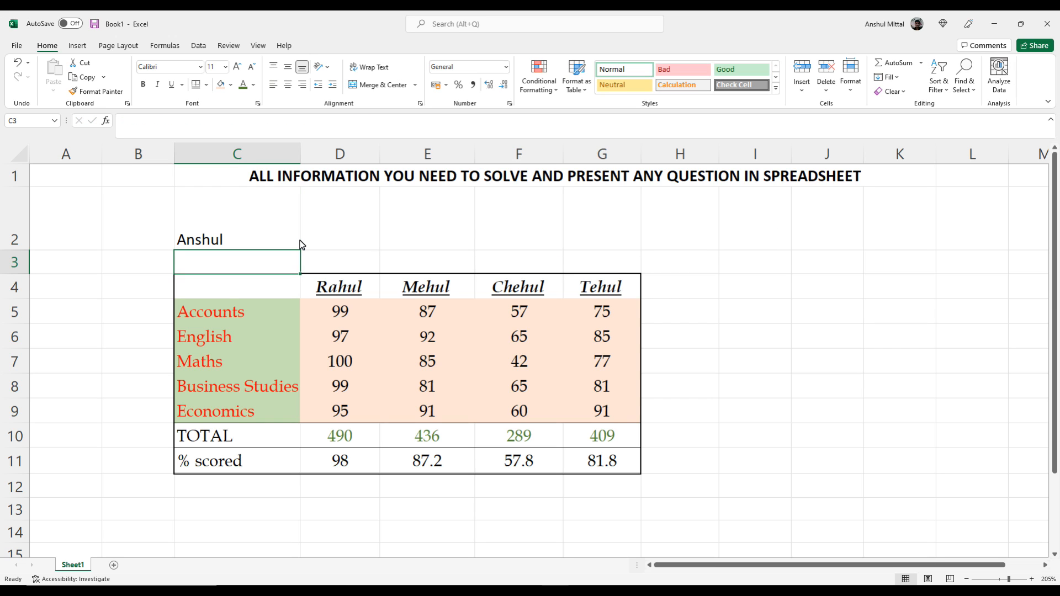
Step: Align the name in cell C2 to the center and to the right of the cell in turn
left_click(237, 233)
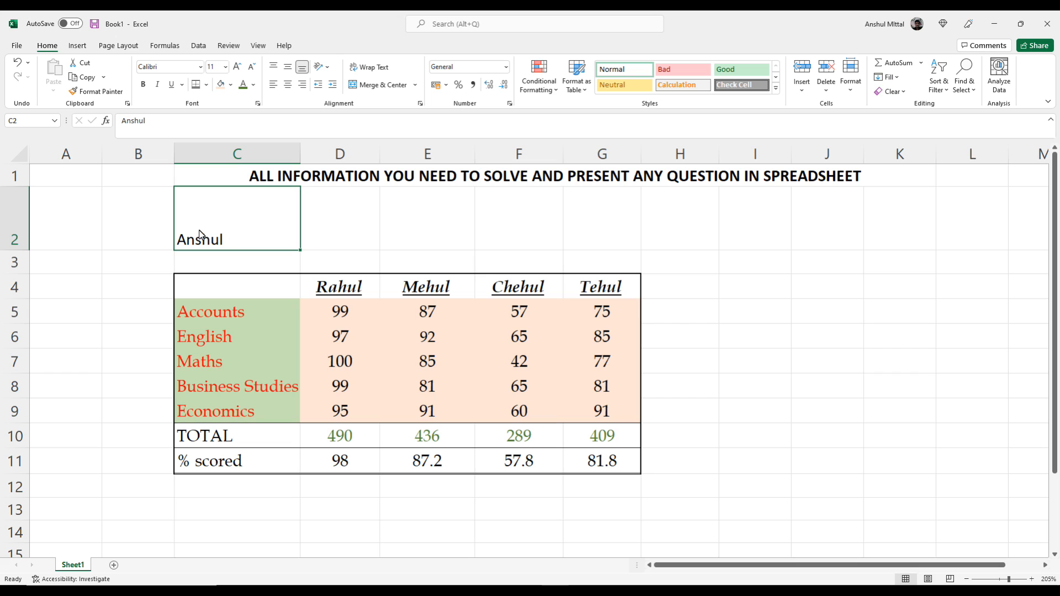
left_click(288, 84)
left_click(302, 84)
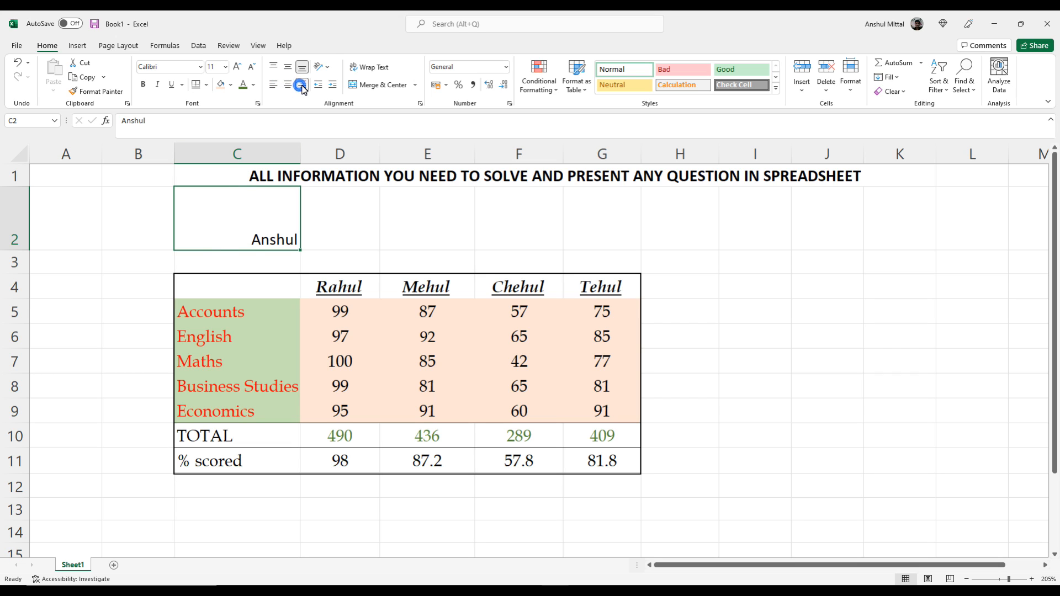
Step: Left-align the name in cell C2 and try top, middle and bottom vertical alignment on it in turn
left_click(273, 86)
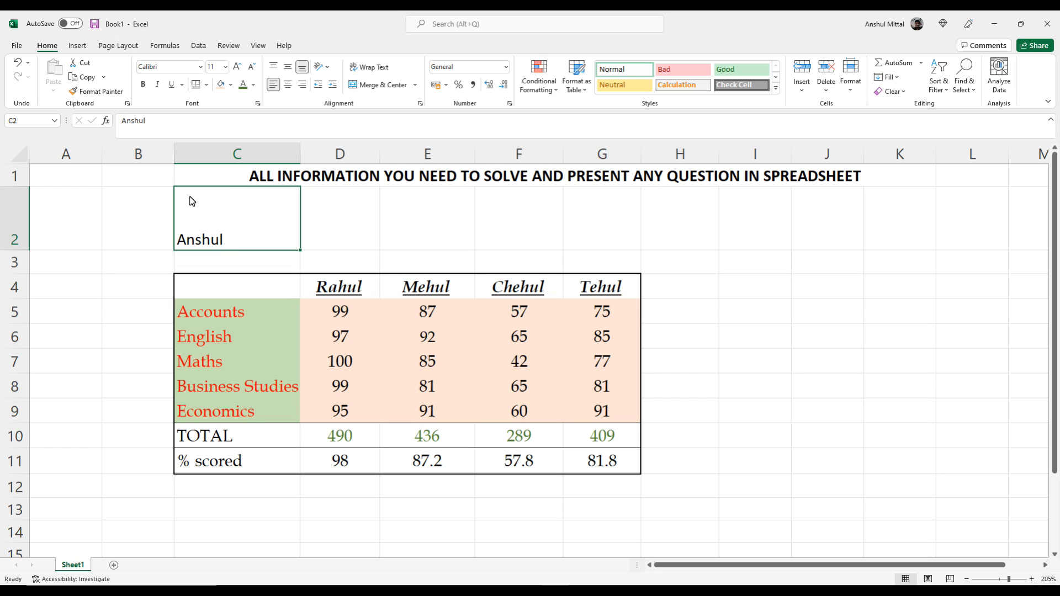
left_click(274, 67)
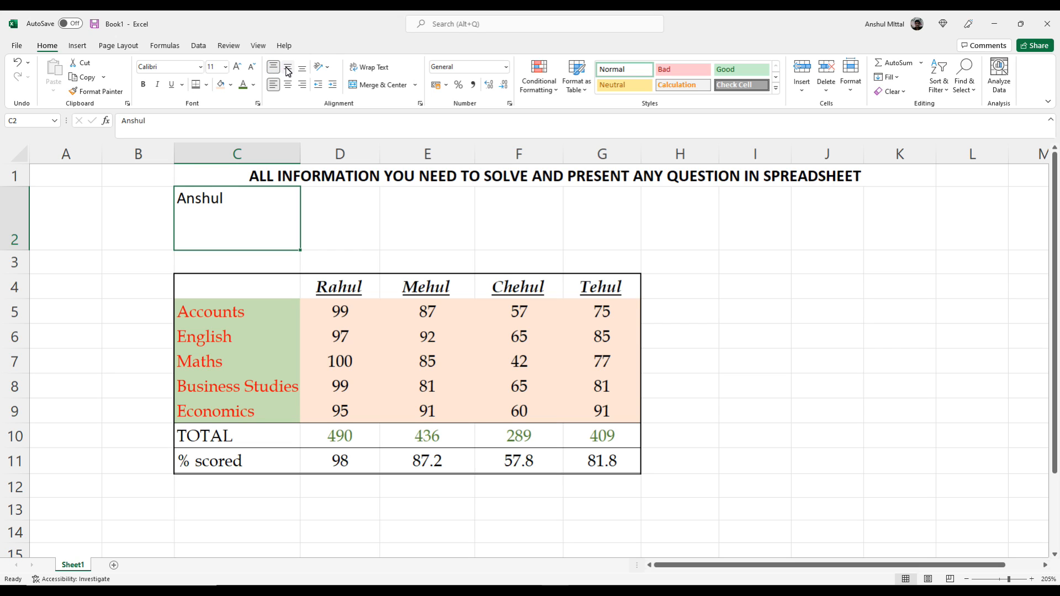
left_click(288, 69)
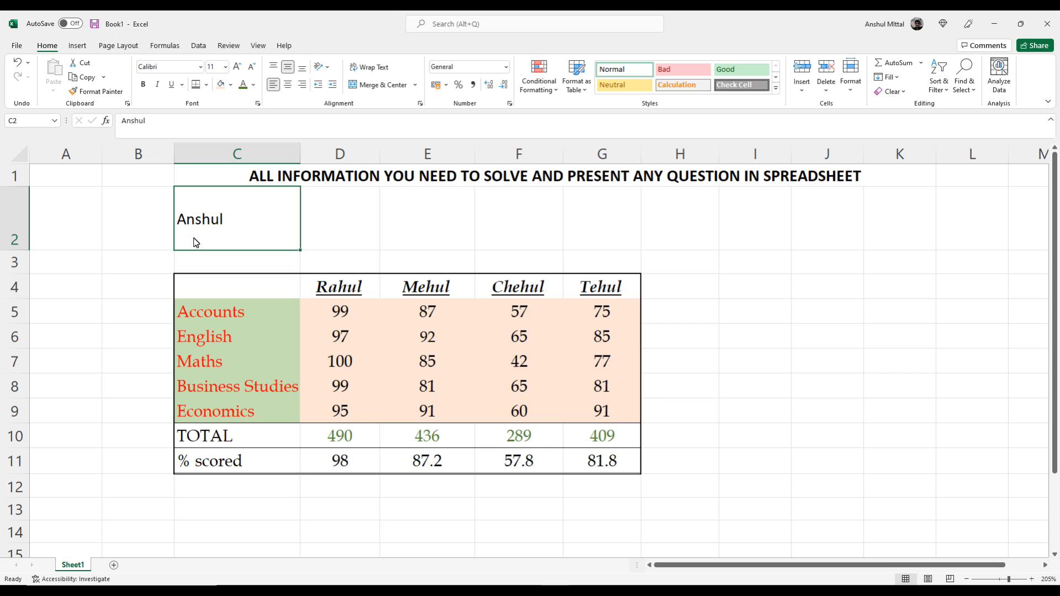
left_click(302, 68)
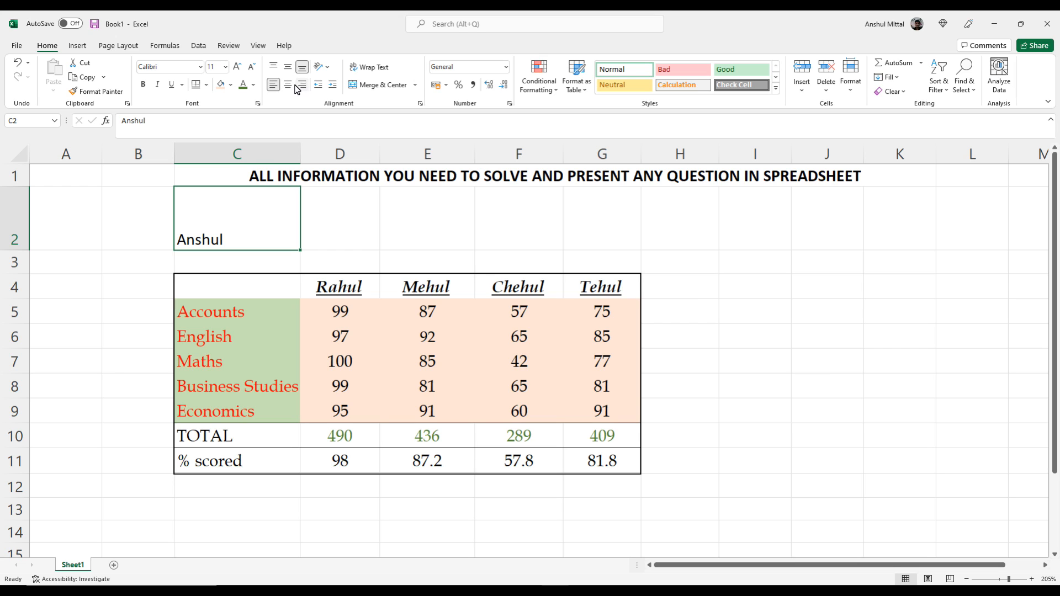
Step: Combine vertical and horizontal alignment on the name in C2, trying the top-right corner and then the exact center of the cell
left_click(283, 197)
left_click(272, 66)
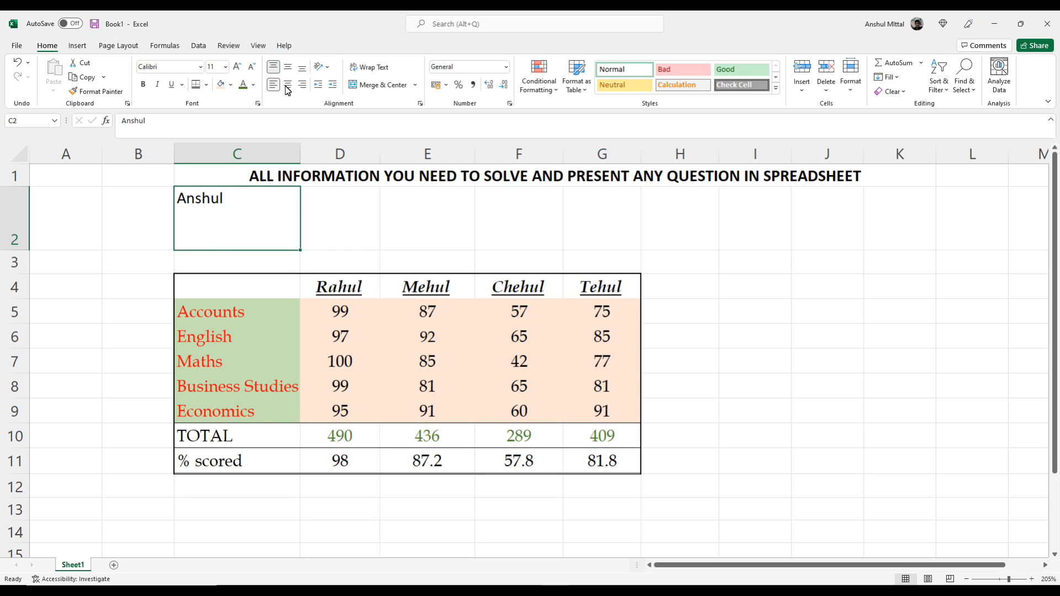
left_click(302, 85)
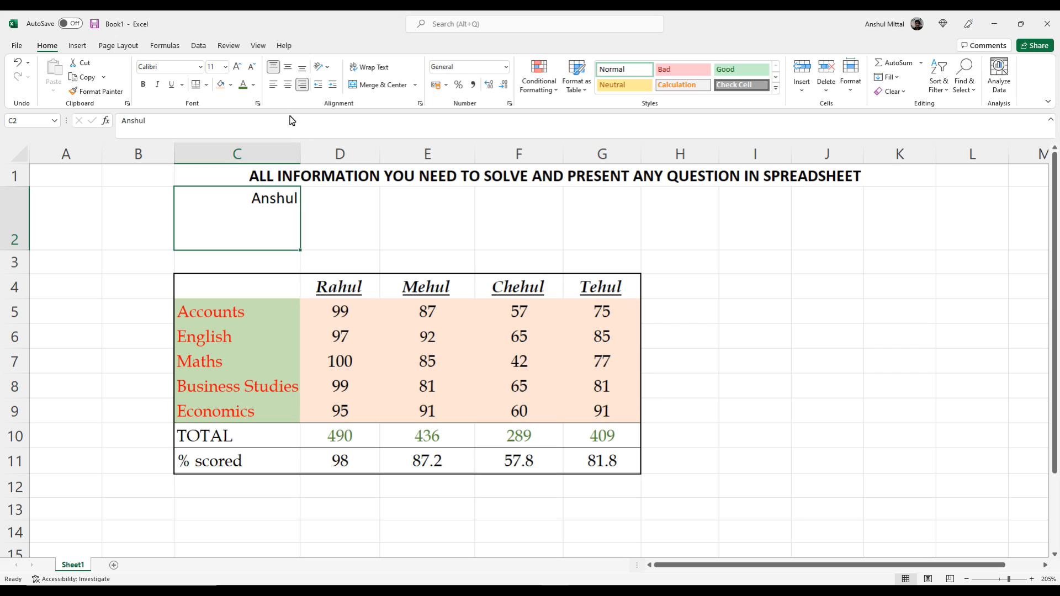
left_click(288, 85)
left_click(288, 68)
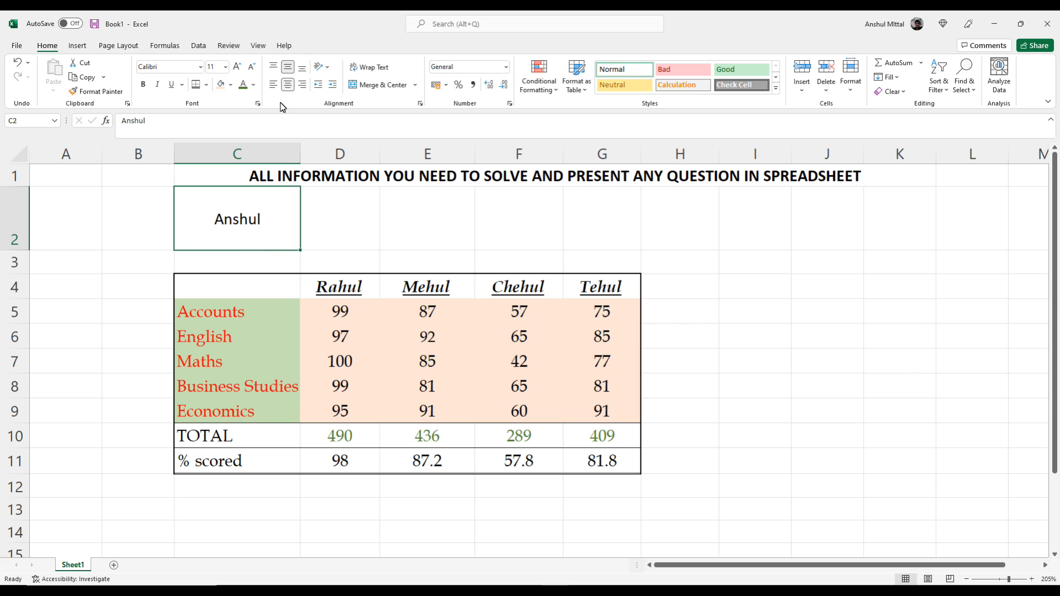
Step: Try increasing and decreasing the indent of the name in C2 repeatedly
left_click(319, 86)
left_click(331, 86)
left_click(319, 85)
left_click(333, 86)
left_click(332, 86)
left_click(332, 86)
left_click(332, 86)
left_click(332, 86)
left_click(318, 86)
left_click(318, 86)
left_click(330, 87)
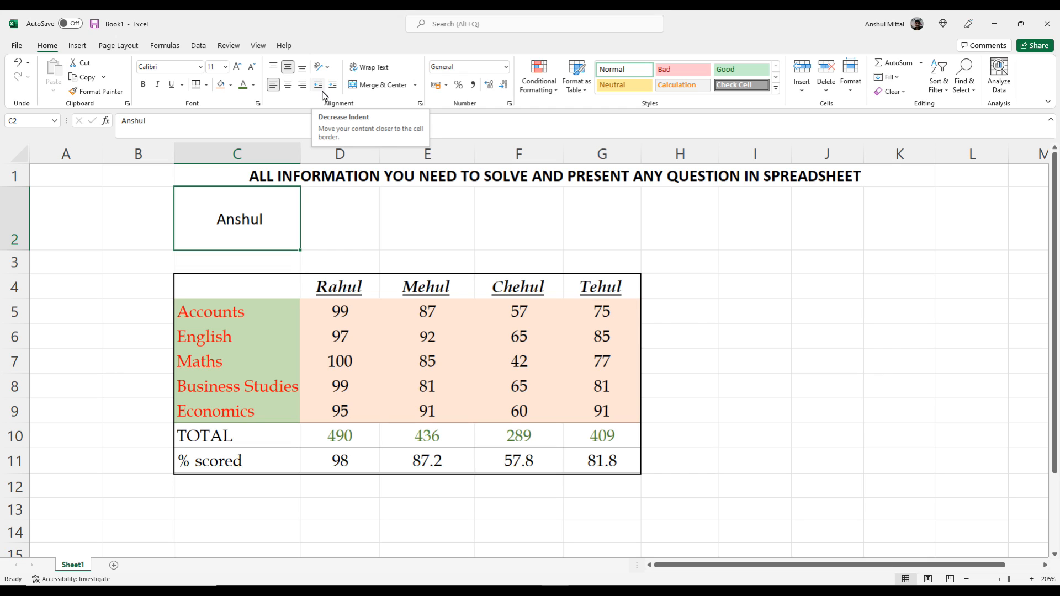
Step: Clear cell C2 and autofit the height of row 2
key("Delete")
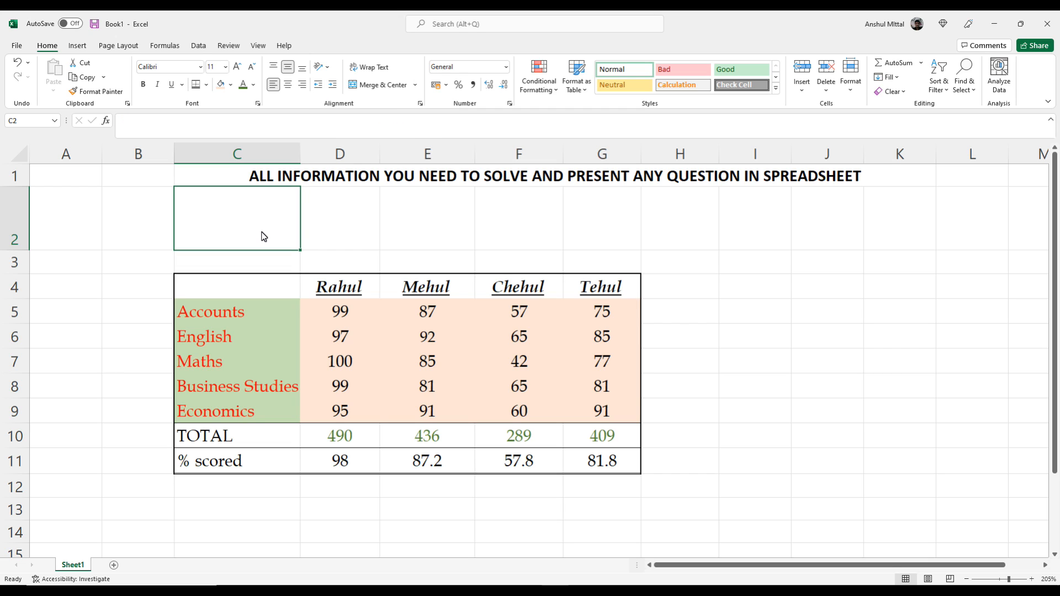
left_click(13, 220)
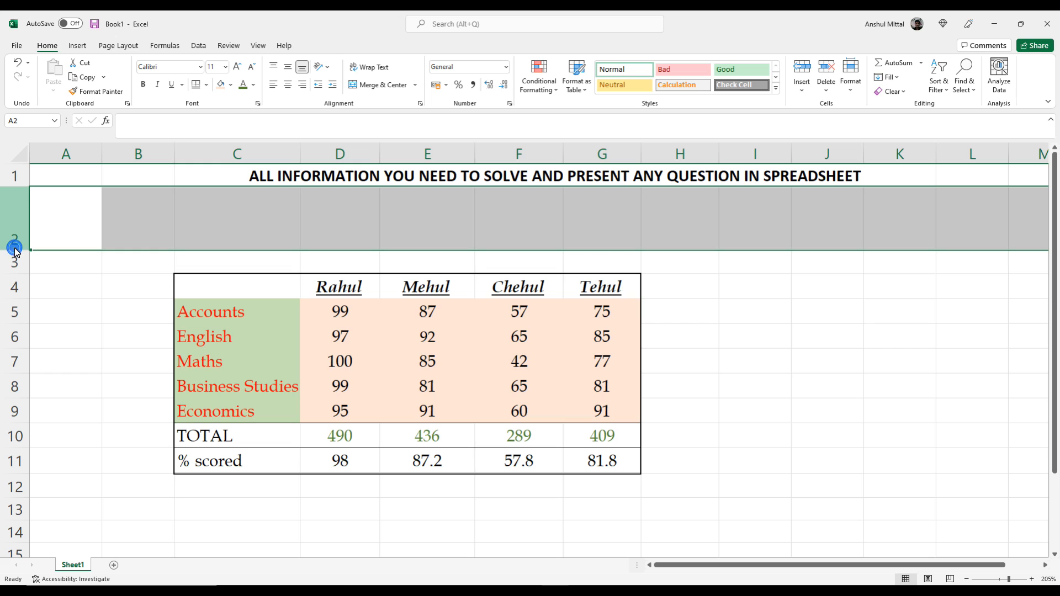
left_click(60, 271)
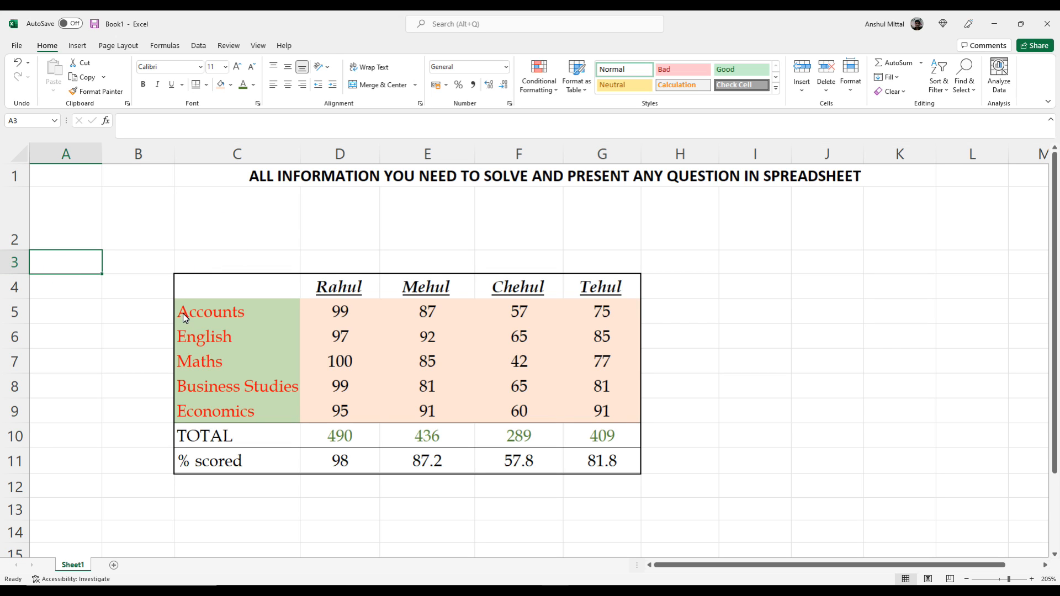
double_click(18, 250)
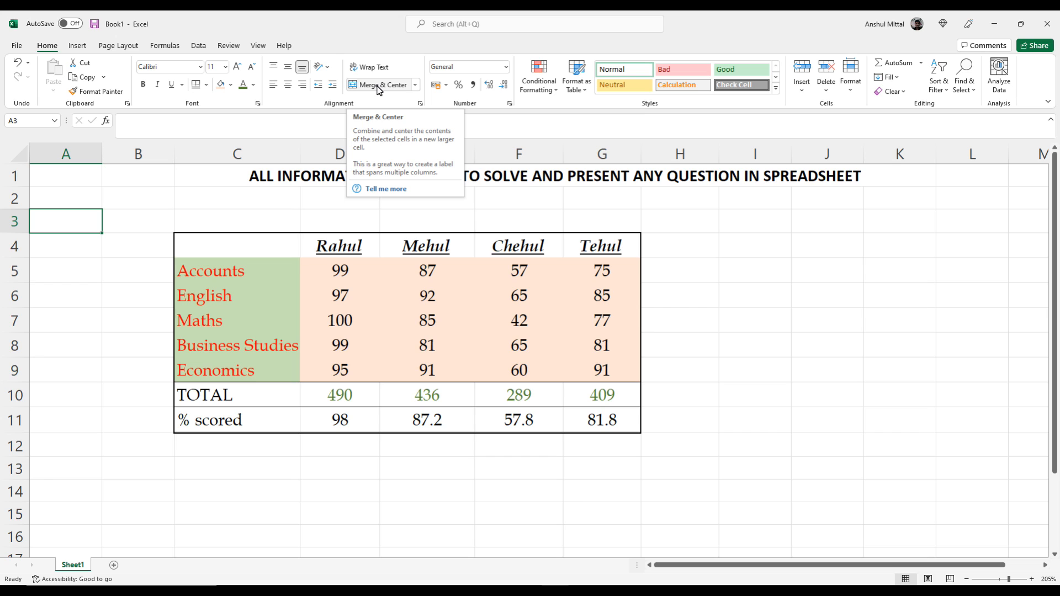
Step: Enter the table title "Marks scored by Students during 2021-22" in cell C3
left_click(507, 244)
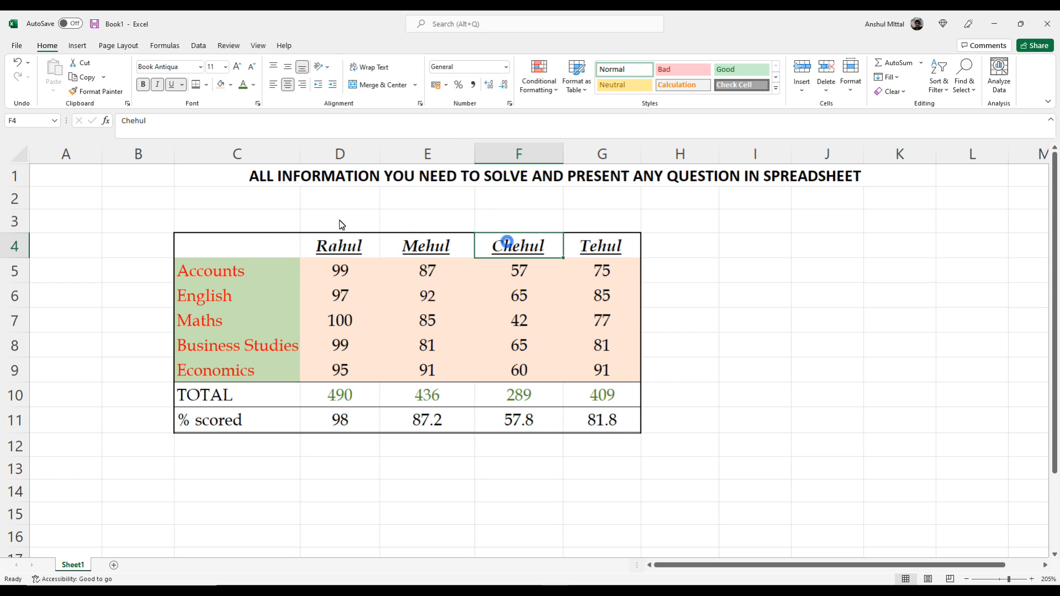
left_click(261, 221)
type("Sc")
key("BackSpace")
key("BackSpace")
type("marsk")
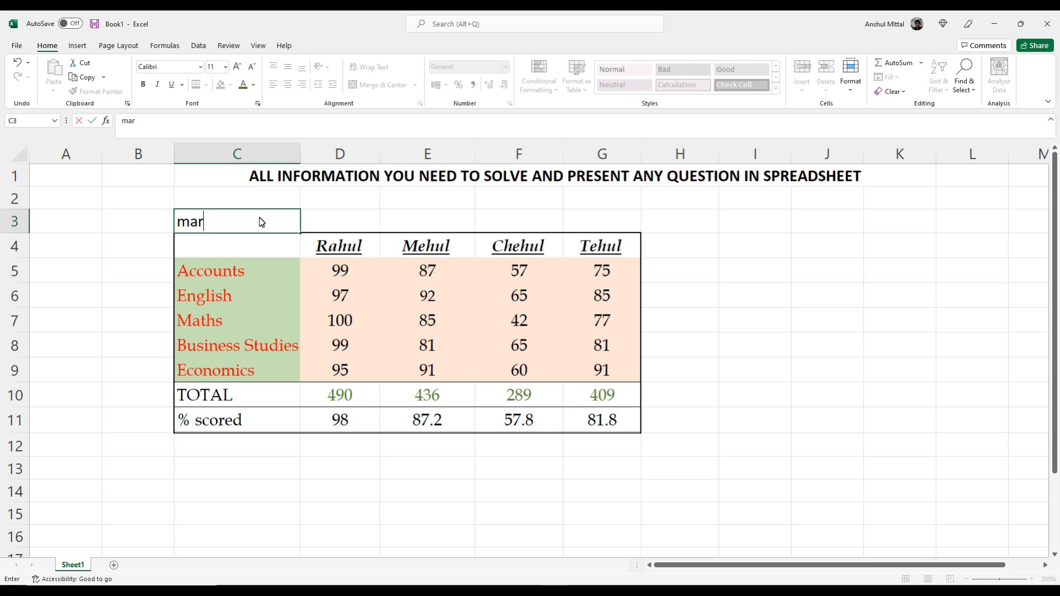
key("BackSpace")
key("BackSpace")
key("BackSpace")
key("BackSpace")
key("BackSpace")
type("Marks scored ")
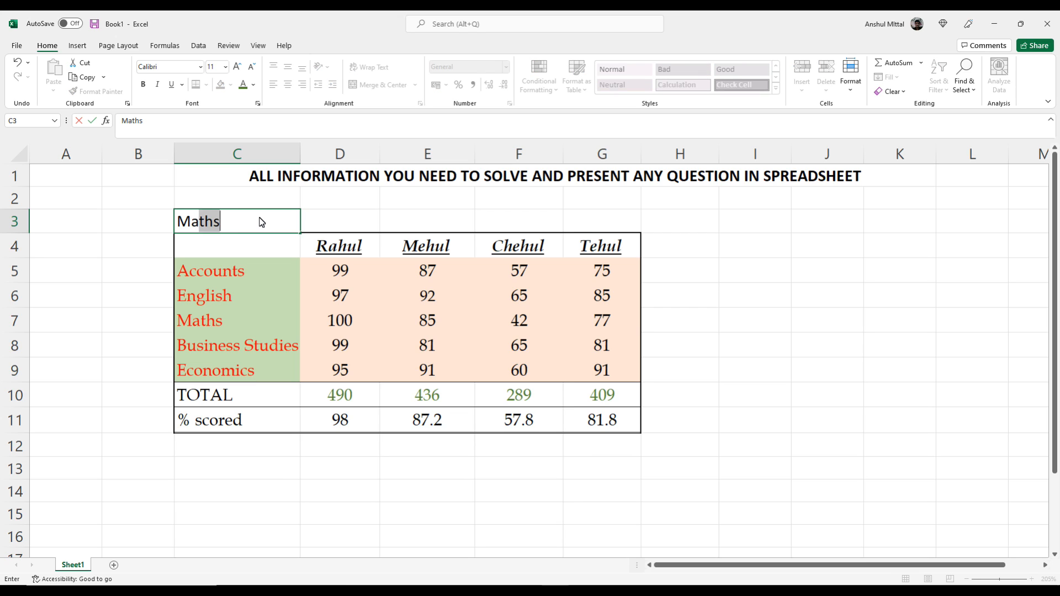
type("by ")
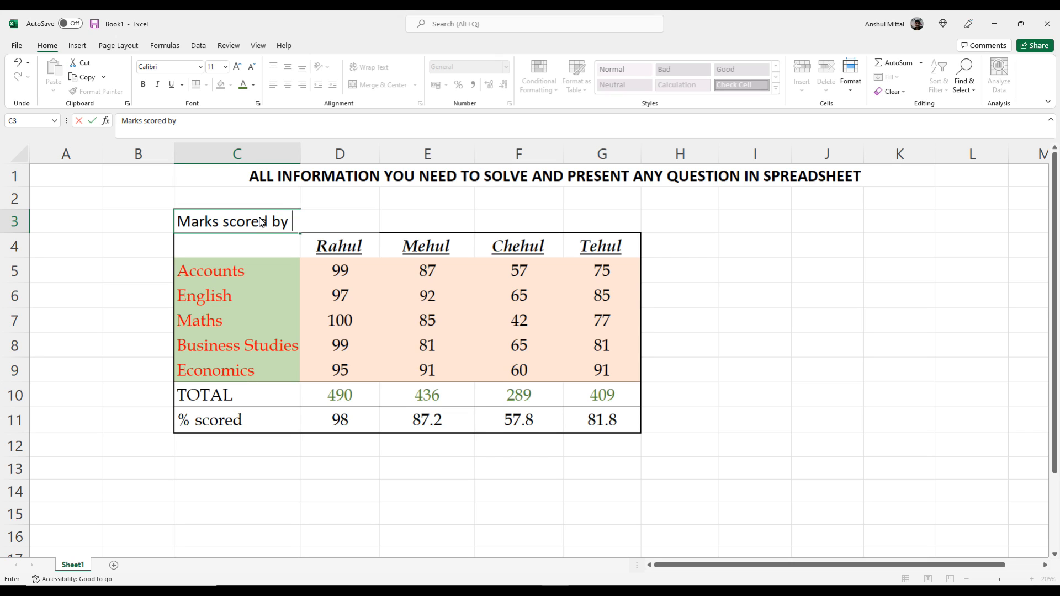
type("Students during 2021-22")
key("Return")
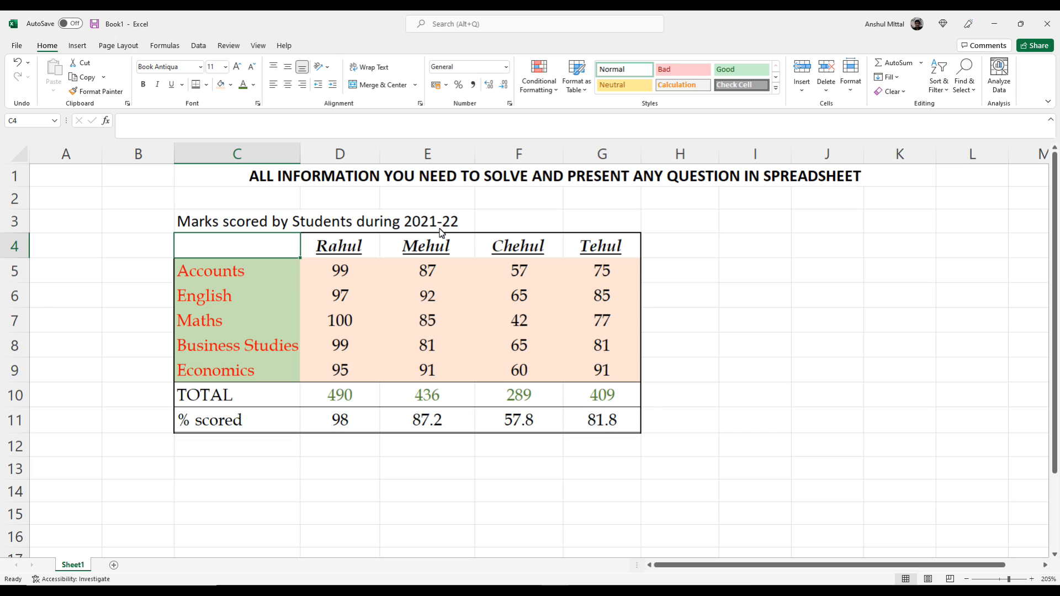
Step: Merge and center the table title across C3:G3
left_click_drag(214, 230, 594, 224)
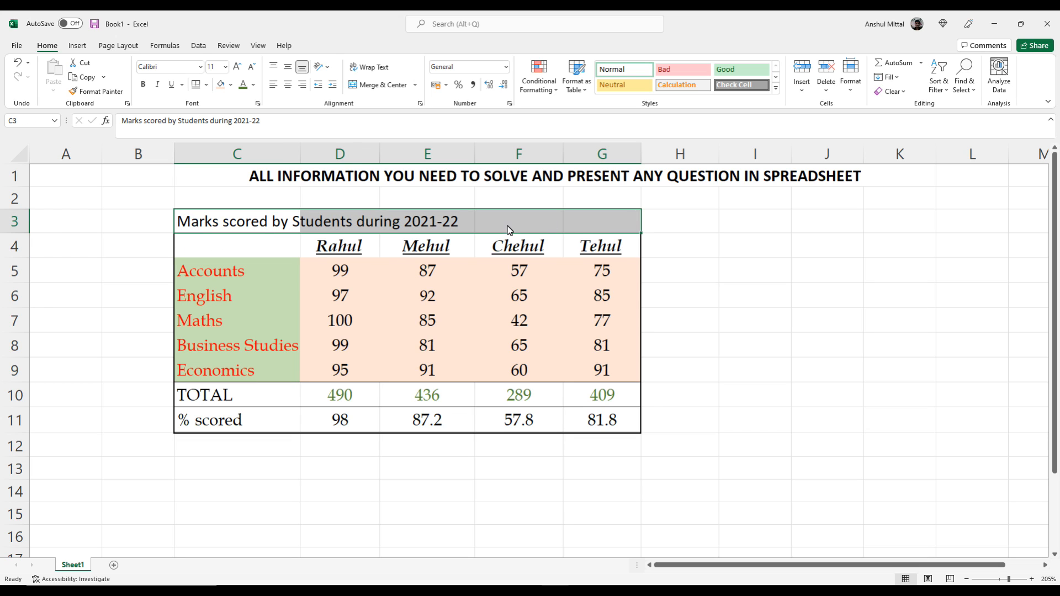
left_click(233, 226)
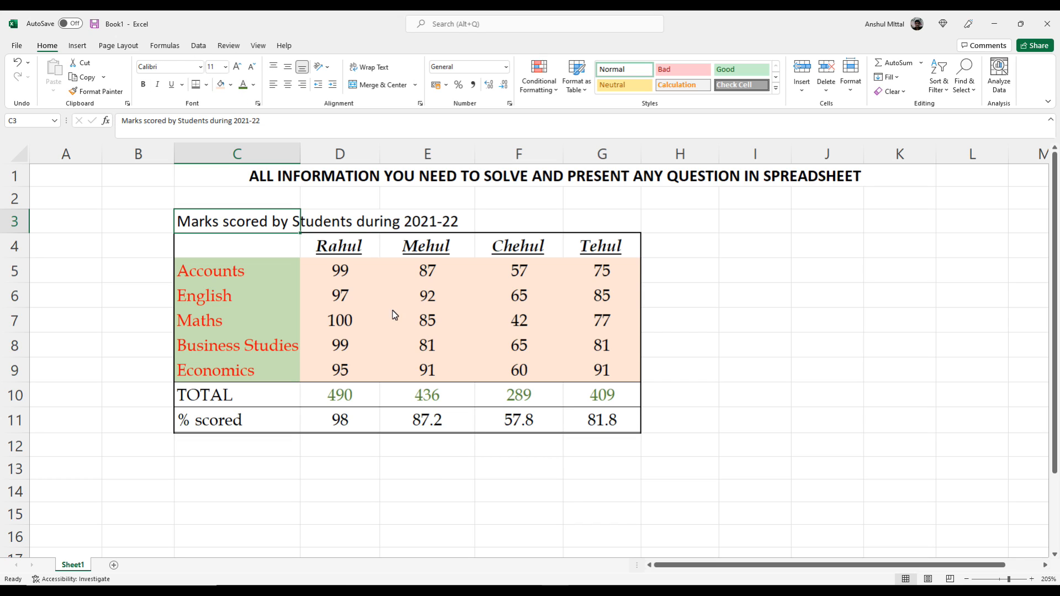
left_click(287, 278)
left_click_drag(273, 223, 602, 224)
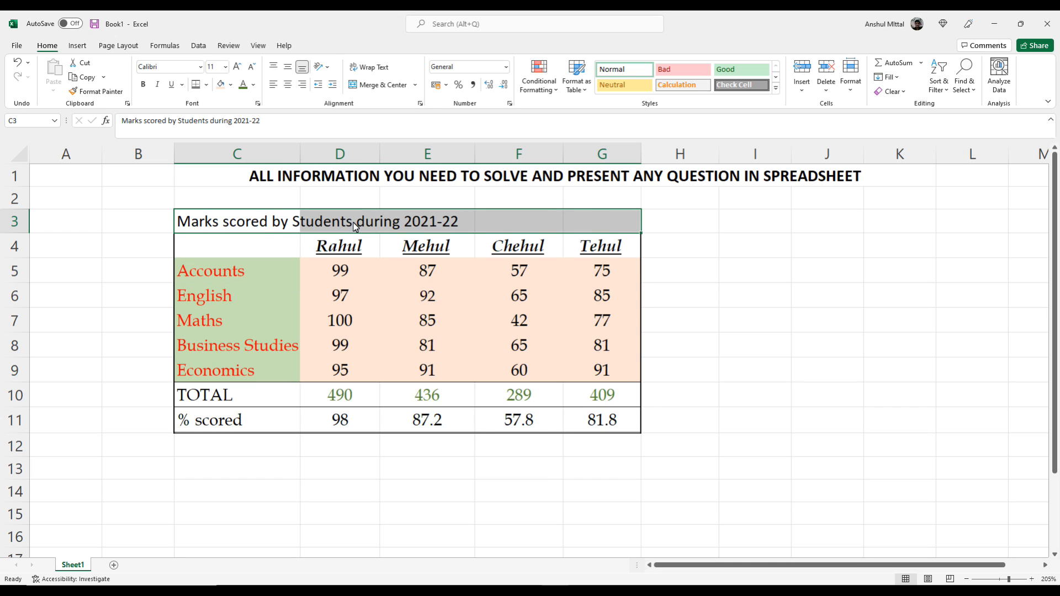
left_click(383, 86)
left_click(423, 371)
left_click(269, 229)
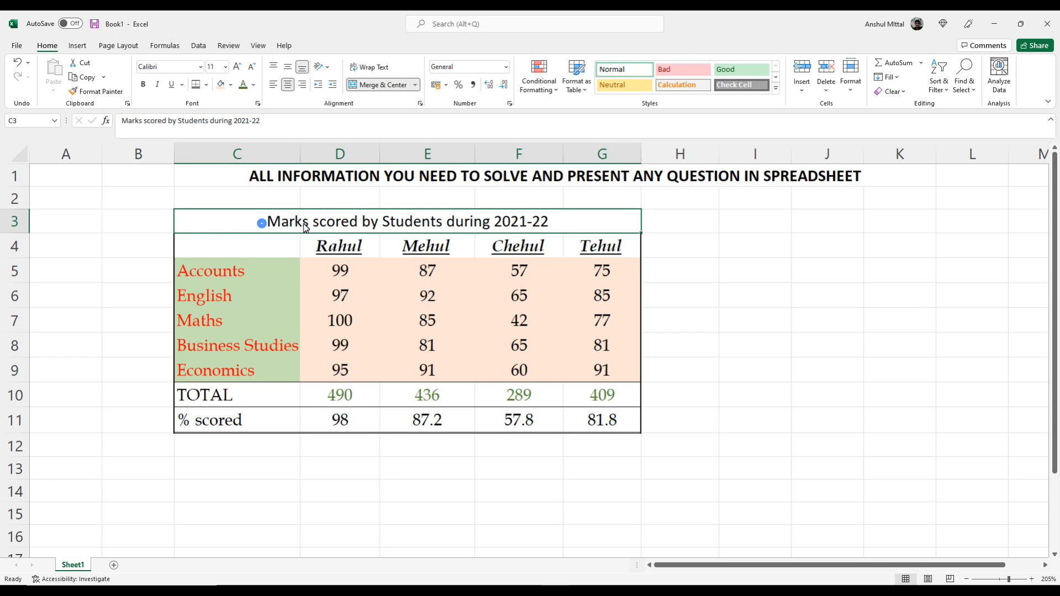
Step: Compare selecting the merged title cell with selecting the separate cells in column H and beyond
left_click_drag(336, 232, 293, 281)
left_click(688, 261)
left_click(686, 288)
left_click(686, 311)
left_click(692, 345)
left_click(697, 365)
left_click(591, 220)
left_click_drag(698, 276, 840, 286)
left_click(830, 340)
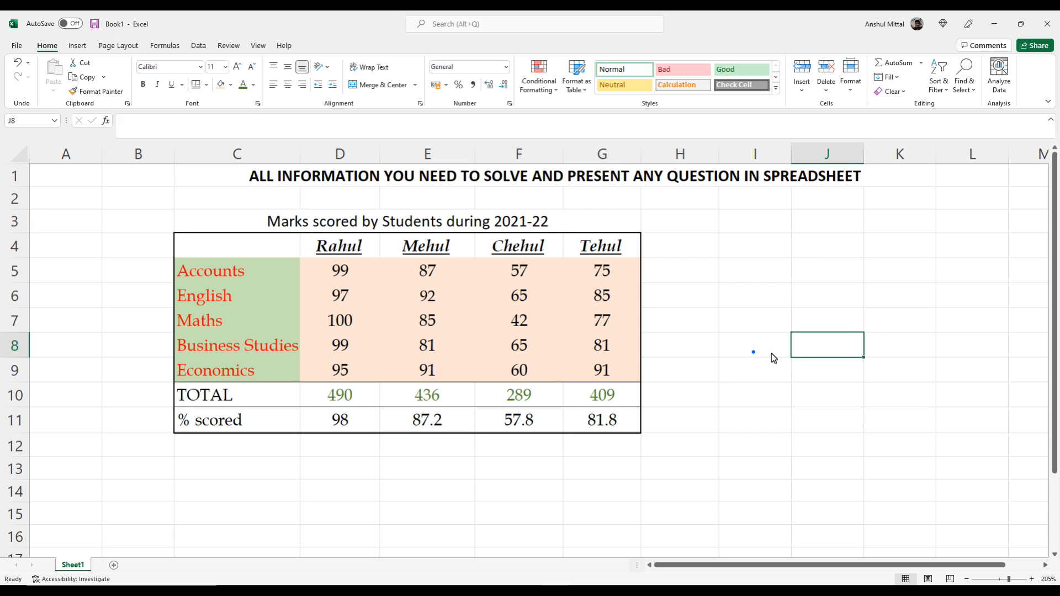
Step: Merge several separate blocks of blank cells between columns I and L, including I11:J14, K10:L12 and K3:L5
left_click_drag(753, 352, 899, 350)
left_click(356, 85)
left_click(827, 399)
left_click_drag(775, 322, 822, 321)
left_click(372, 85)
left_click_drag(740, 418, 853, 491)
left_click(381, 85)
left_click_drag(892, 394, 947, 441)
left_click(360, 85)
left_click_drag(876, 221, 972, 276)
left_click(379, 85)
left_click(789, 263)
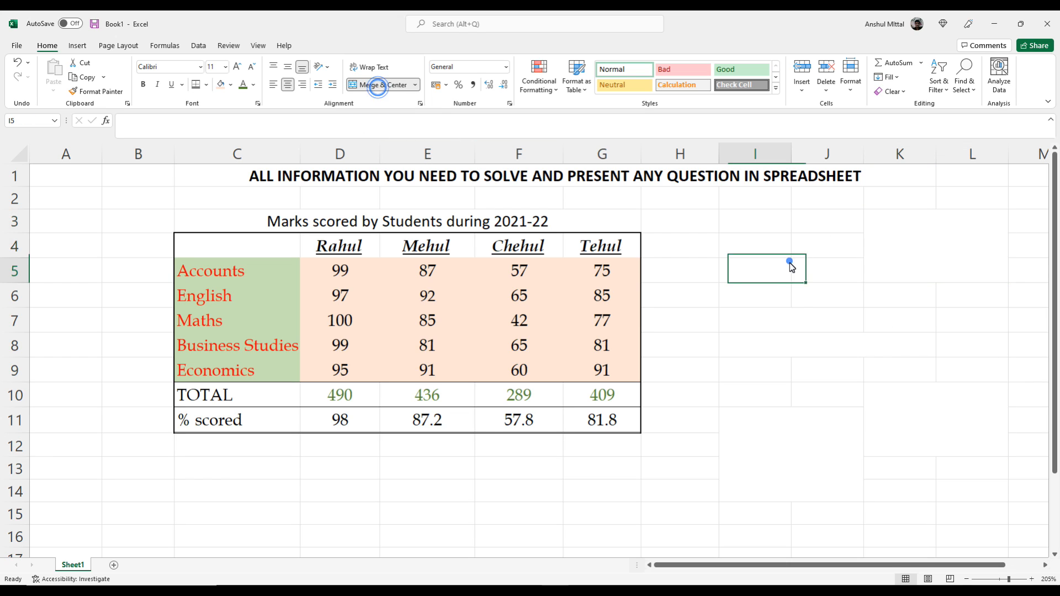
left_click_drag(739, 226, 744, 270)
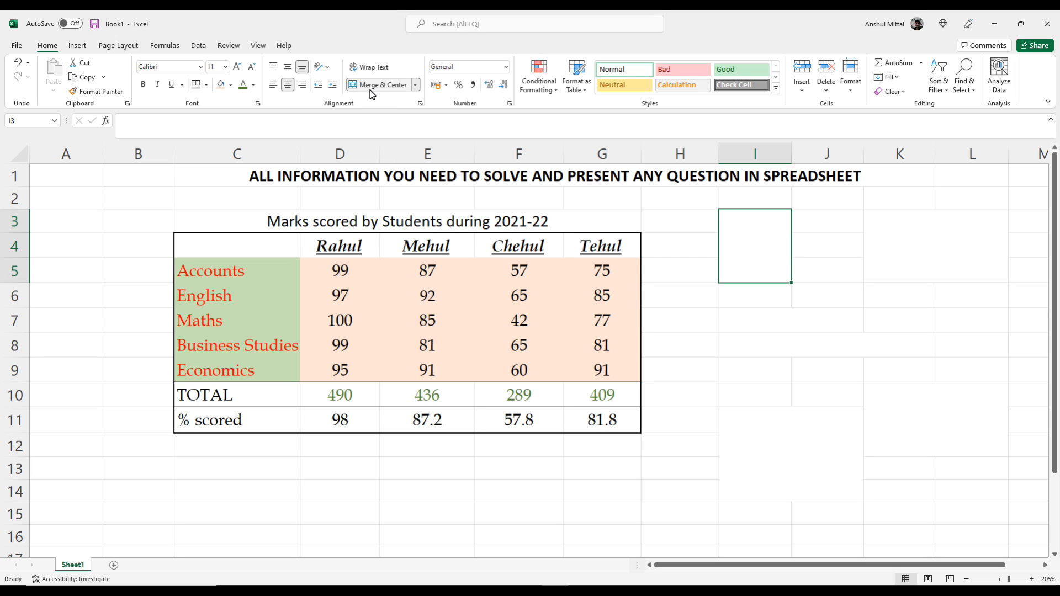
Step: Unmerge the table title in C3:G3 and all the blank blocks within I3:L14
left_click(290, 227)
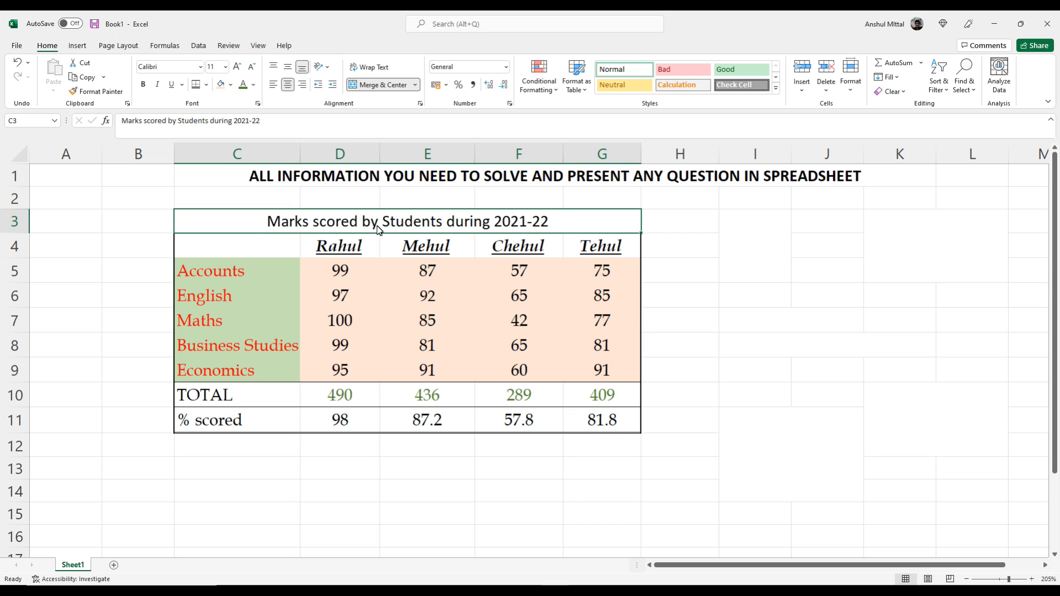
left_click(387, 84)
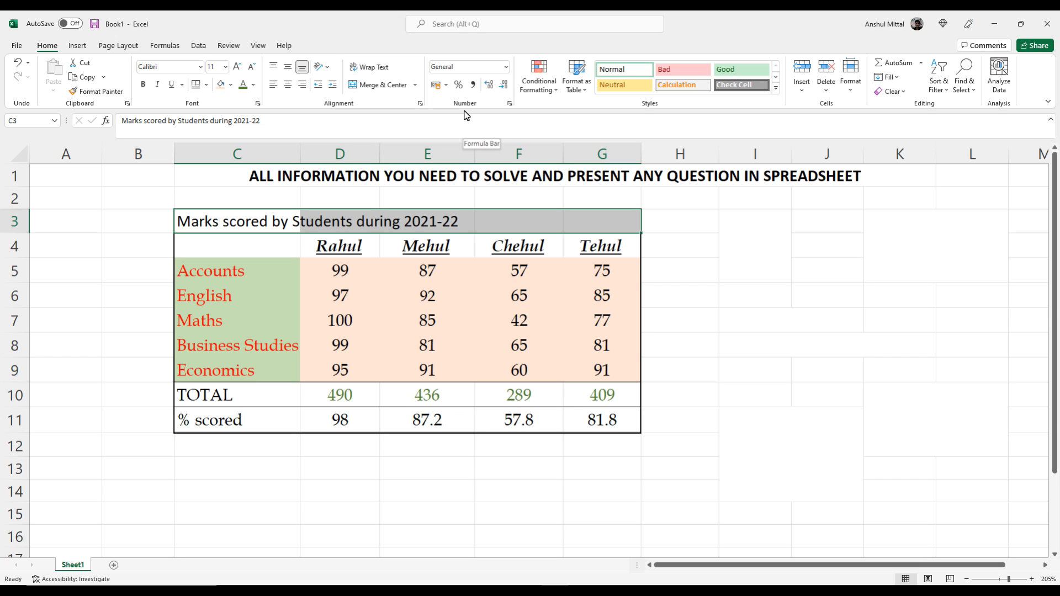
left_click(441, 279)
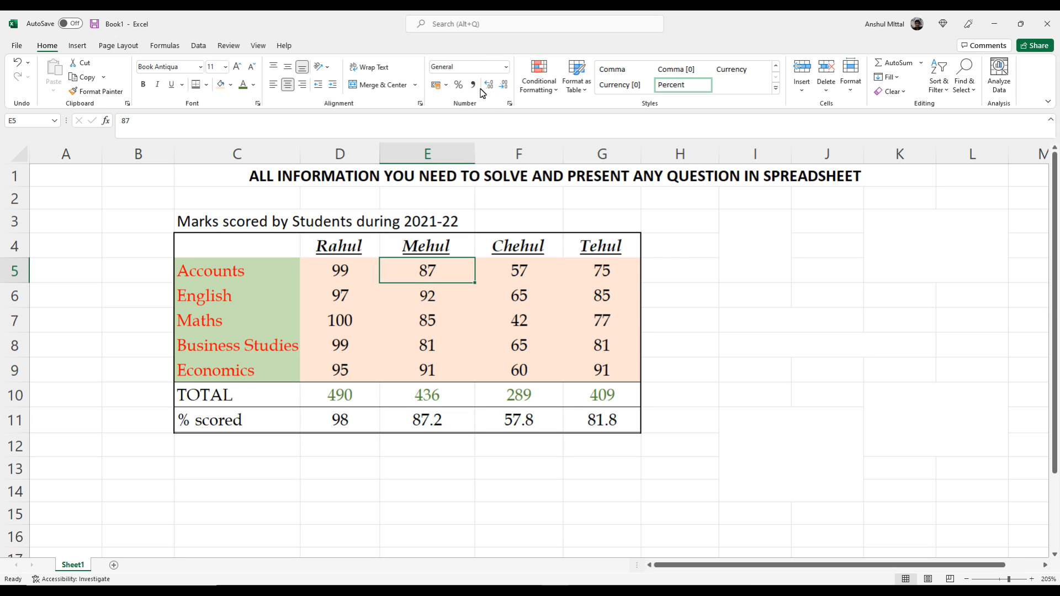
left_click(759, 296)
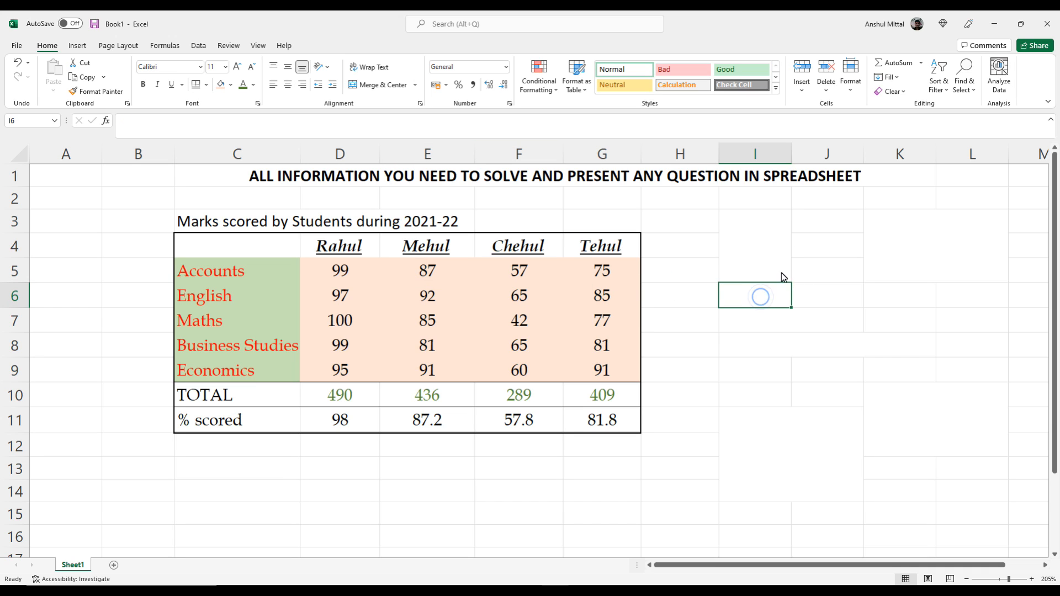
left_click_drag(758, 221, 972, 491)
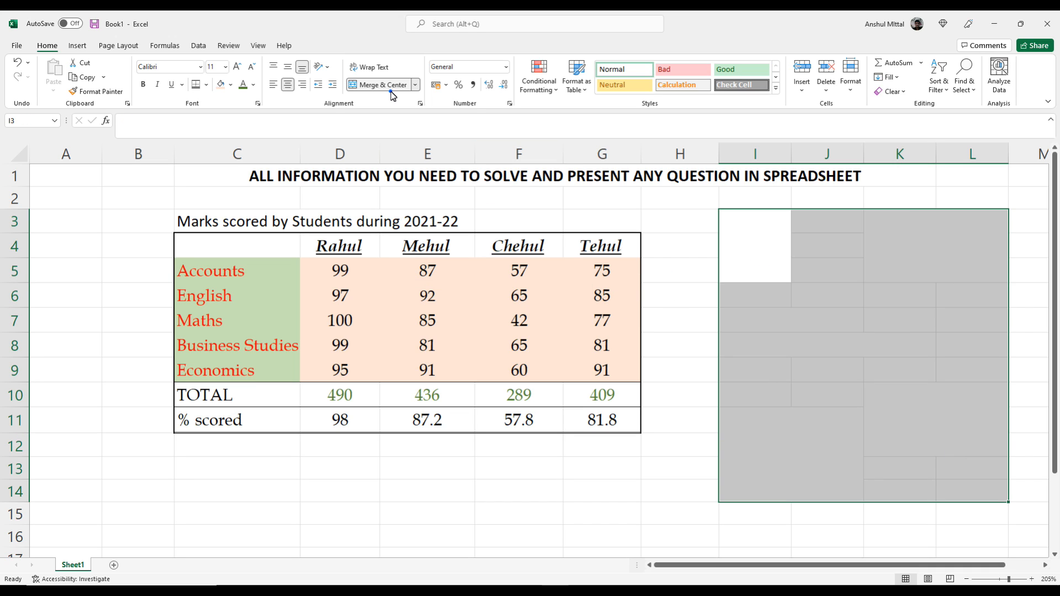
left_click(797, 318)
left_click(818, 286)
double_click(817, 265)
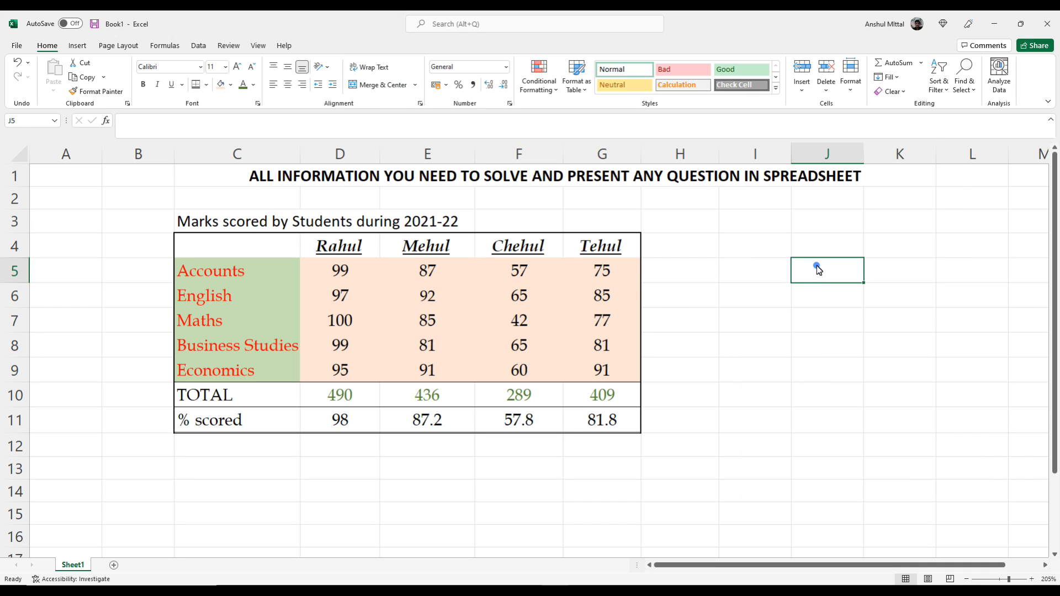
type("100000000")
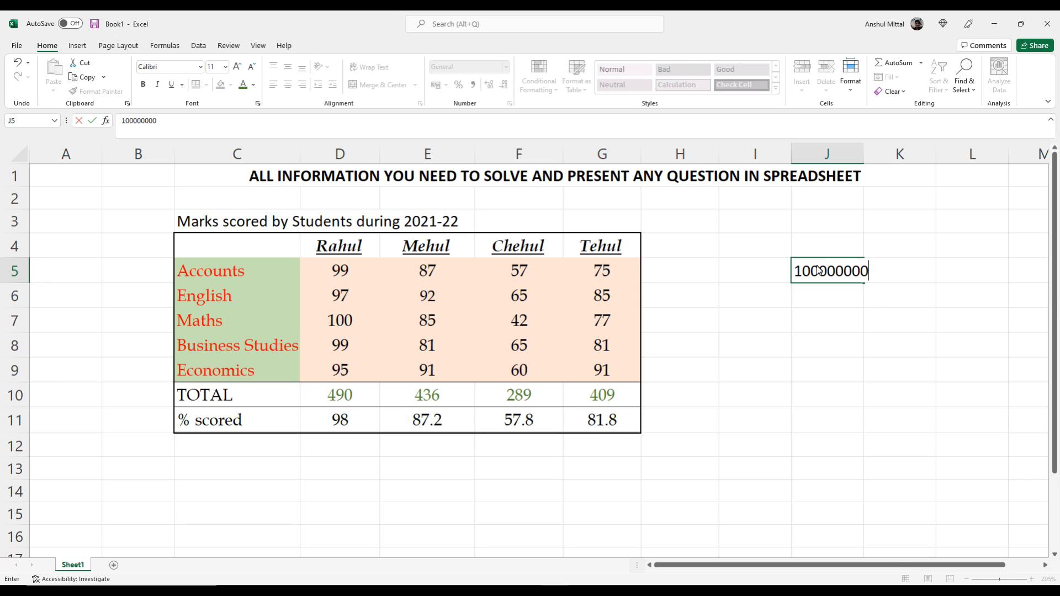
key("BackSpace")
key("BackSpace")
key("BackSpace")
key("BackSpace")
key("BackSpace")
key("BackSpace")
key("BackSpace")
key("BackSpace")
type("1225262654")
key("Return")
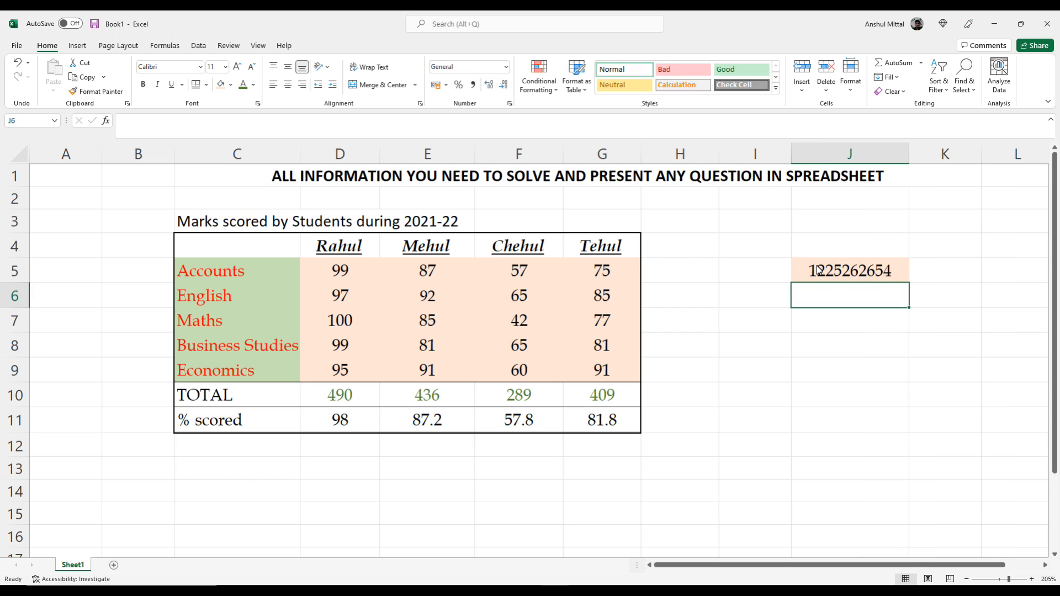
Step: Try inserting thousands separators by hand in J5 as 1,225,262,654, and undo the entry
left_click(857, 271)
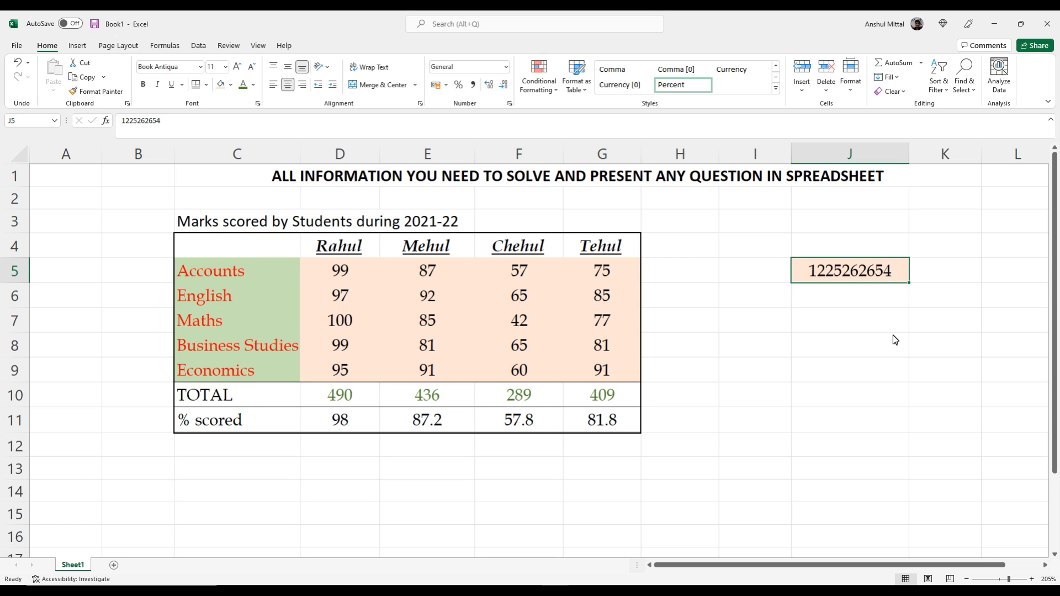
double_click(870, 271)
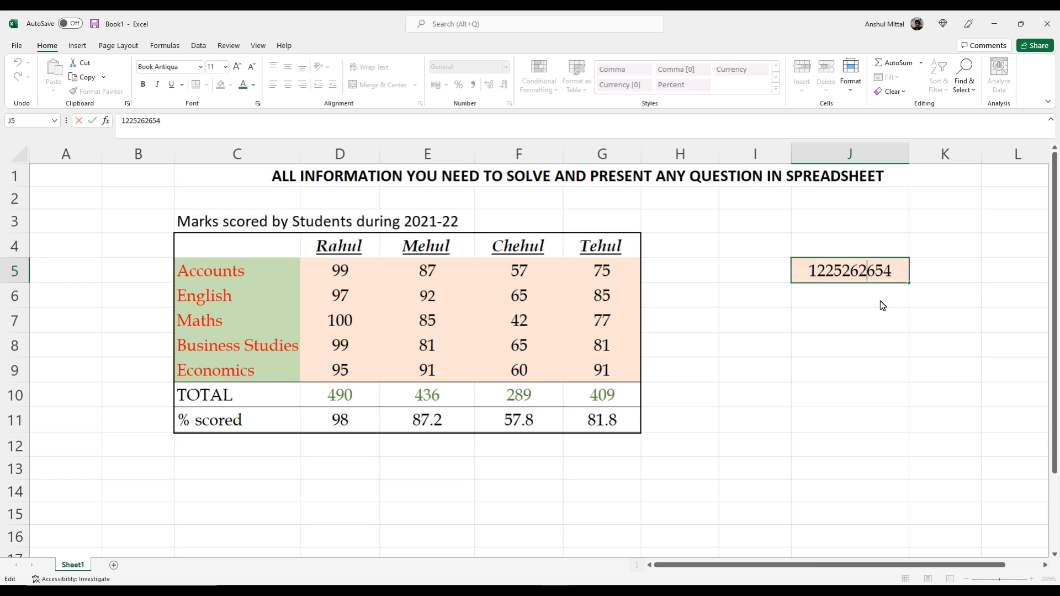
type(",")
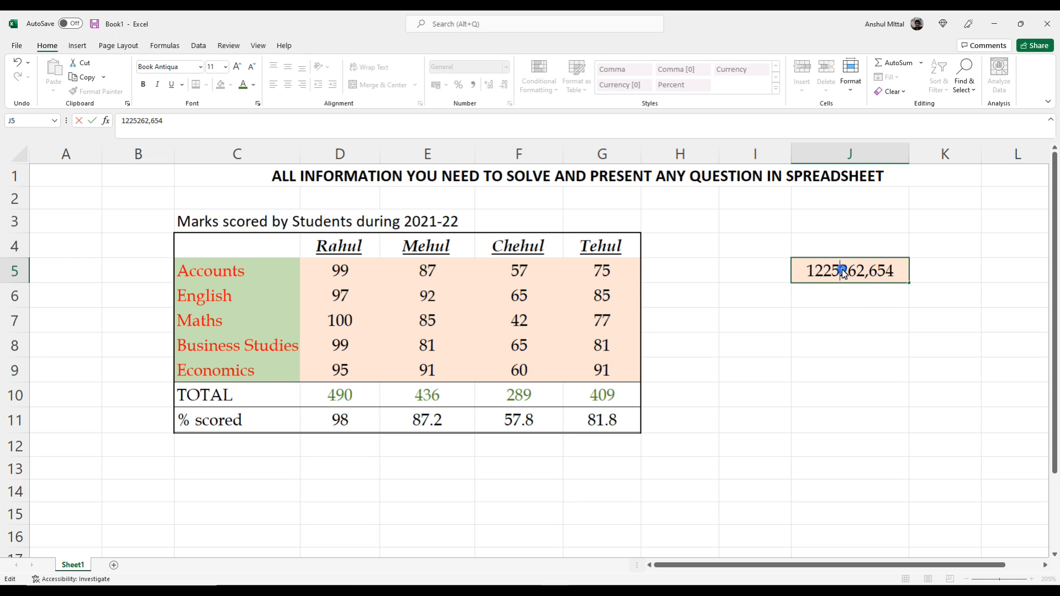
type(",")
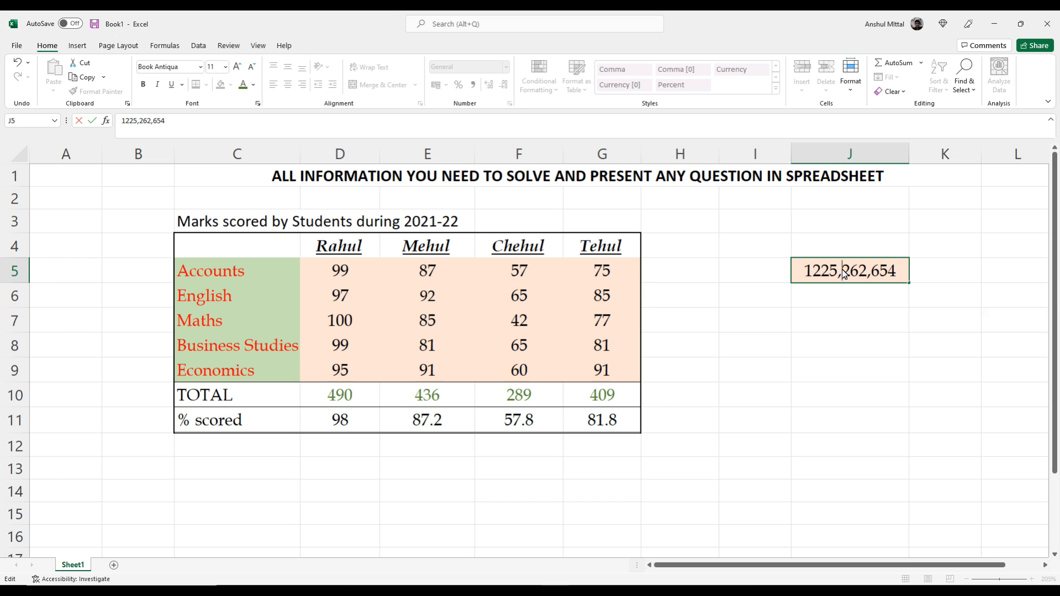
type(",")
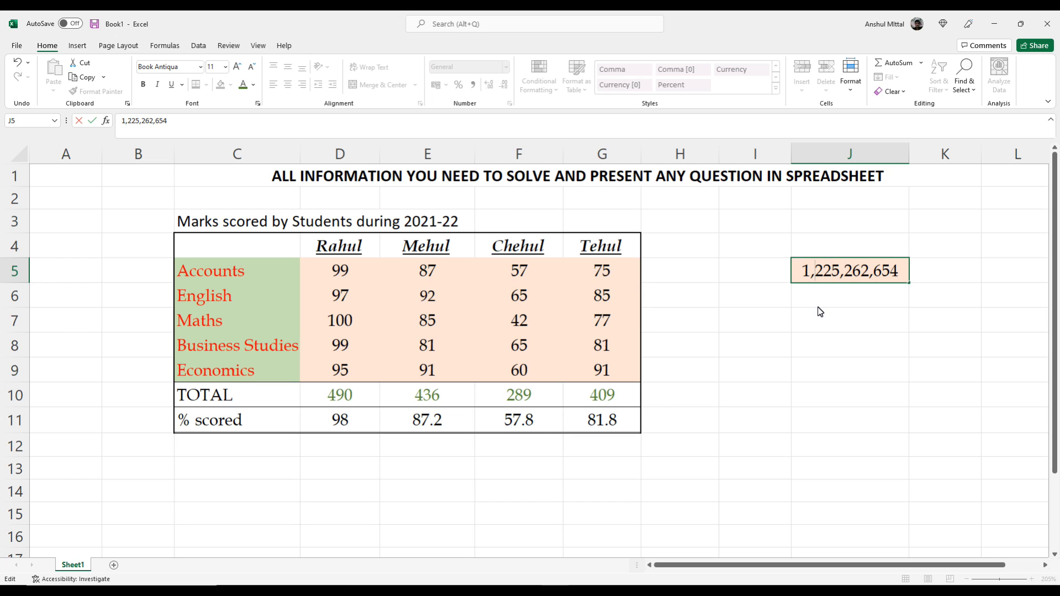
key("Return")
key("ctrl+z")
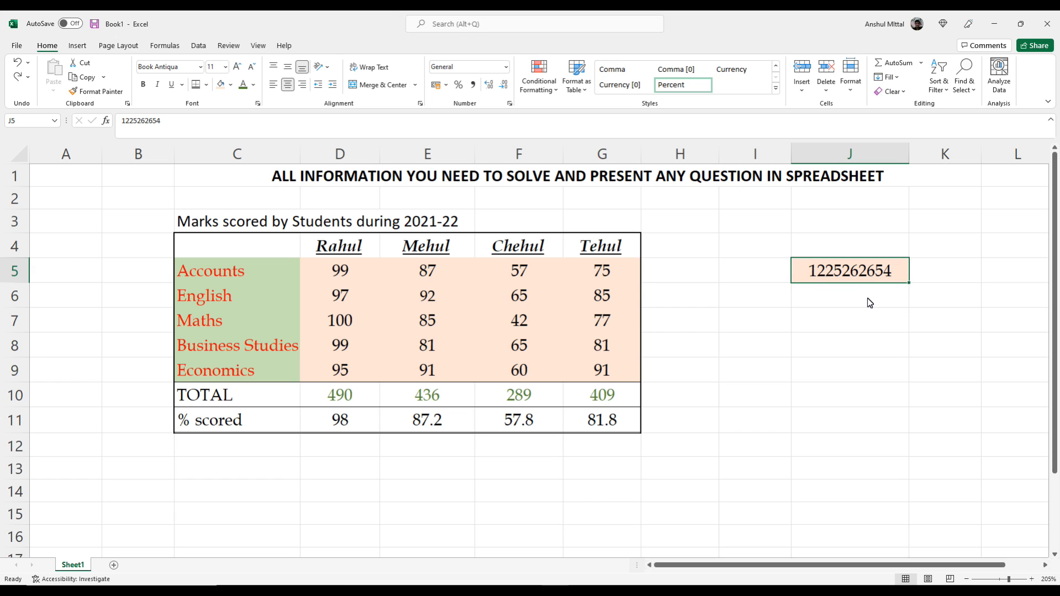
Step: Apply the Comma number style to the number in J5
left_click(474, 84)
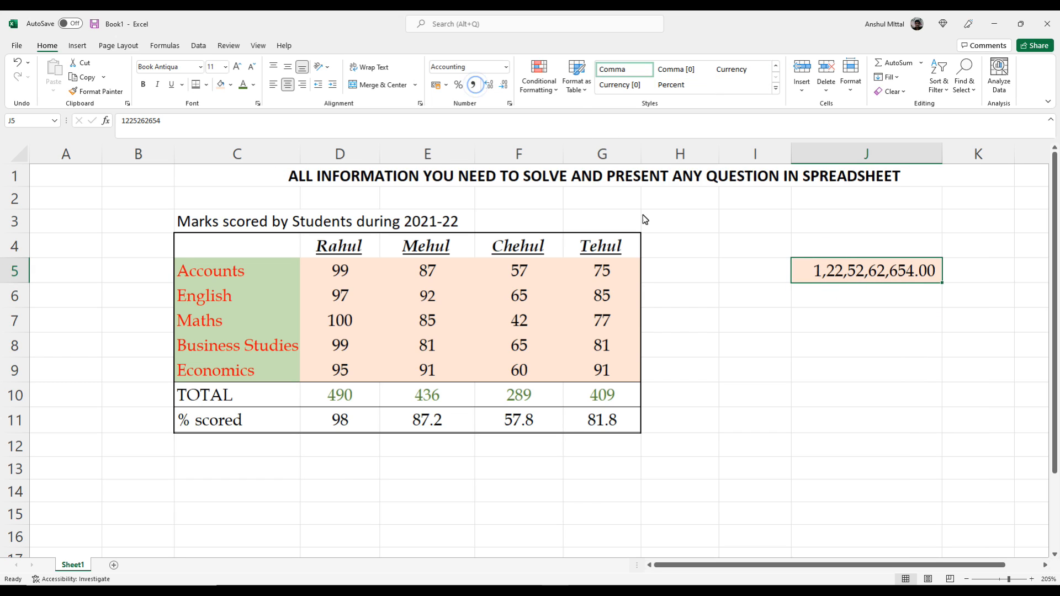
left_click(877, 309)
left_click(881, 280)
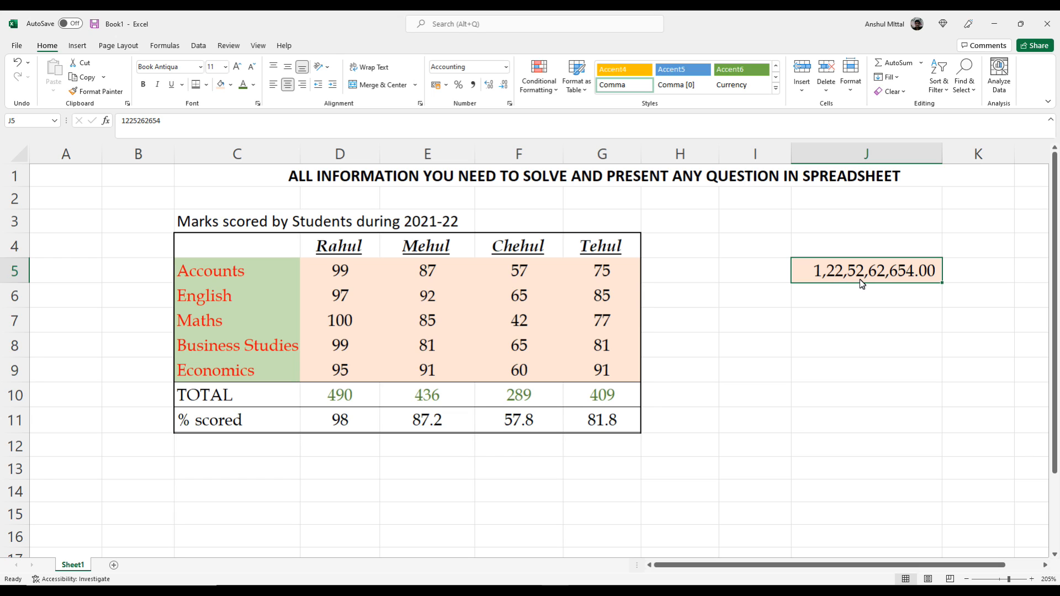
Step: Remove the leading digit from J5's number, making it 225262654, and reapply the Comma style
double_click(829, 272)
key("BackSpace")
key("Return")
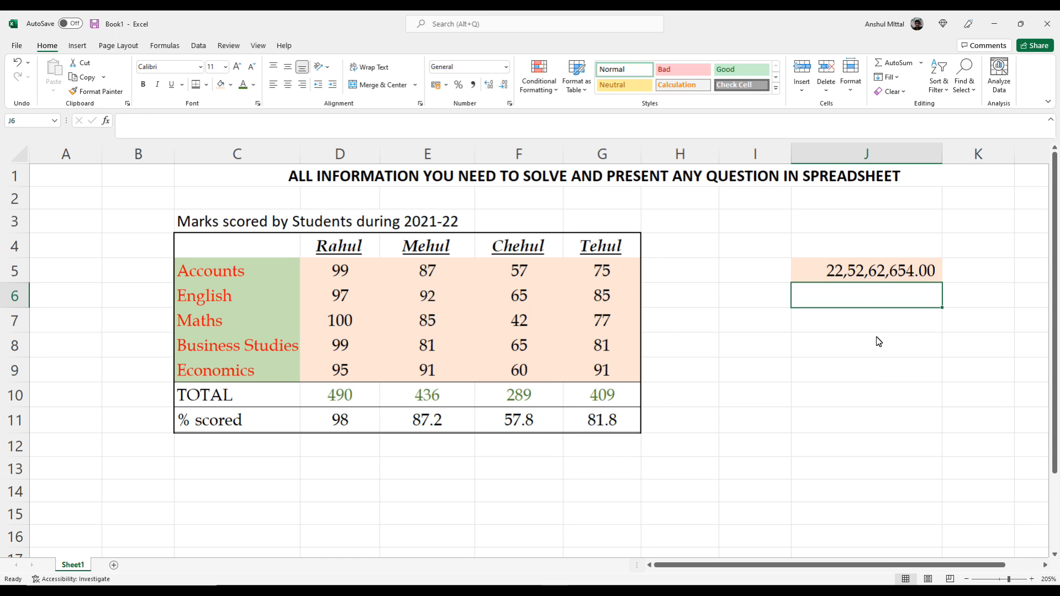
double_click(875, 271)
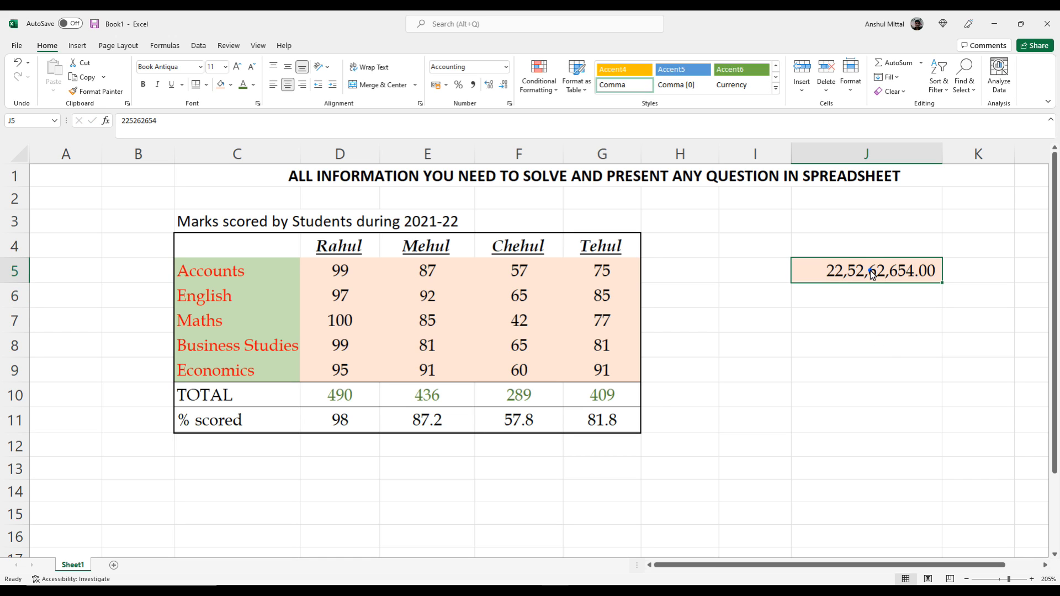
left_click(881, 353)
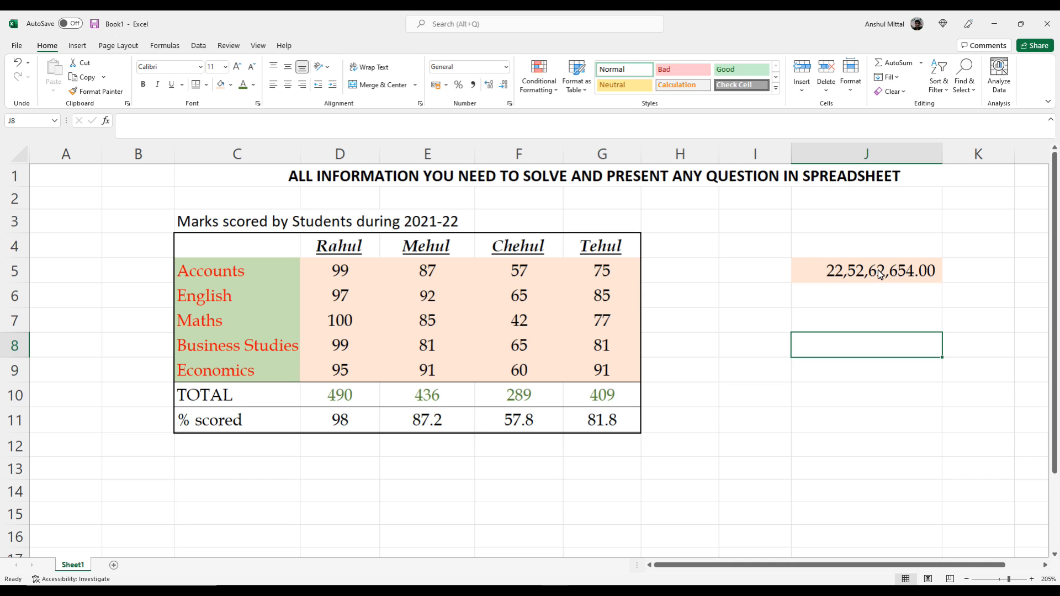
left_click(880, 276)
left_click(473, 85)
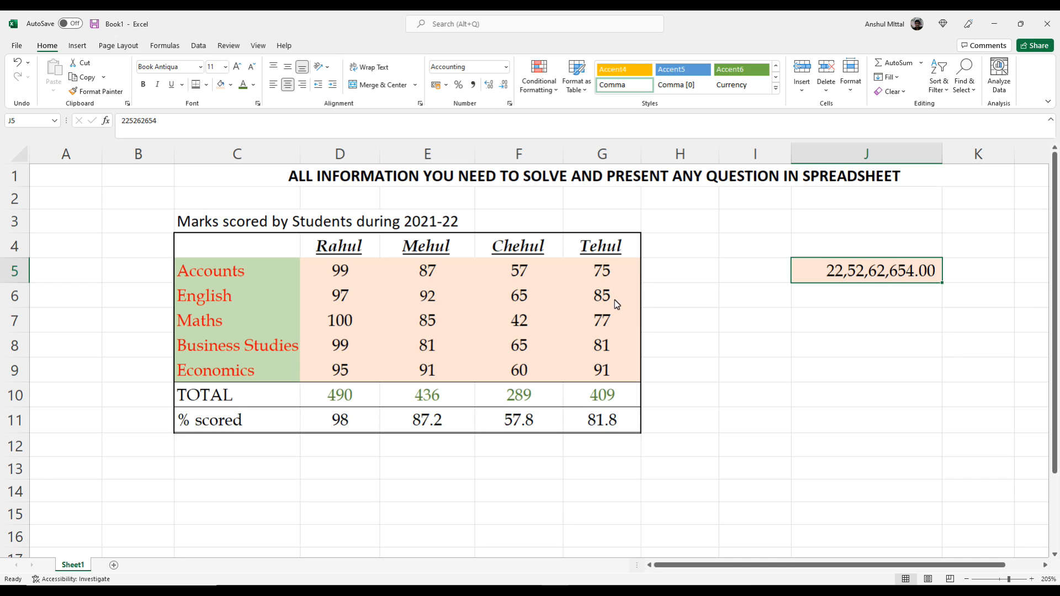
Step: Apply the Comma number style to the text header in G4
left_click(603, 248)
left_click(470, 84)
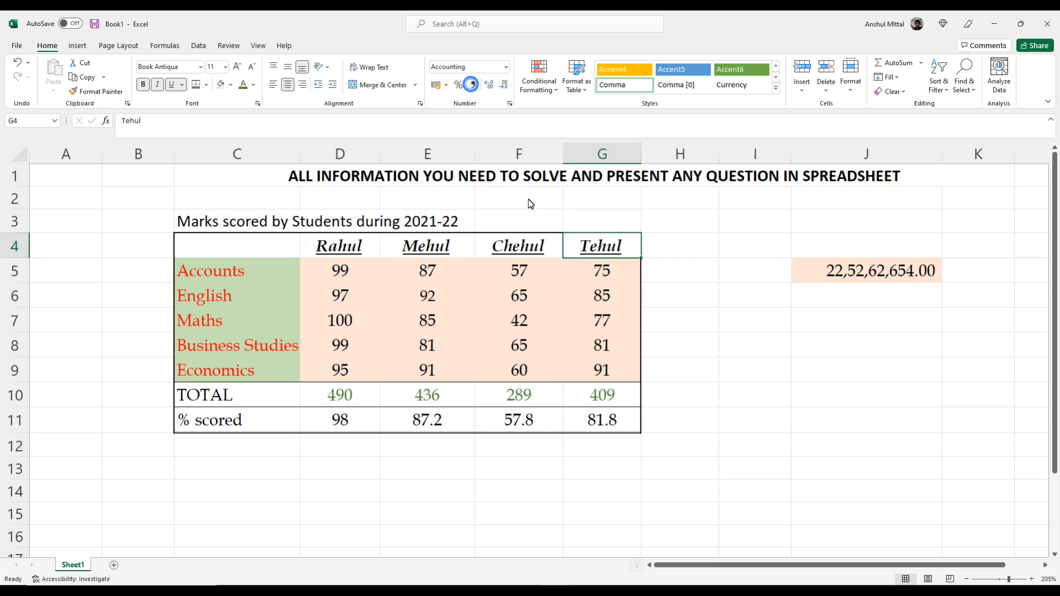
left_click(681, 279)
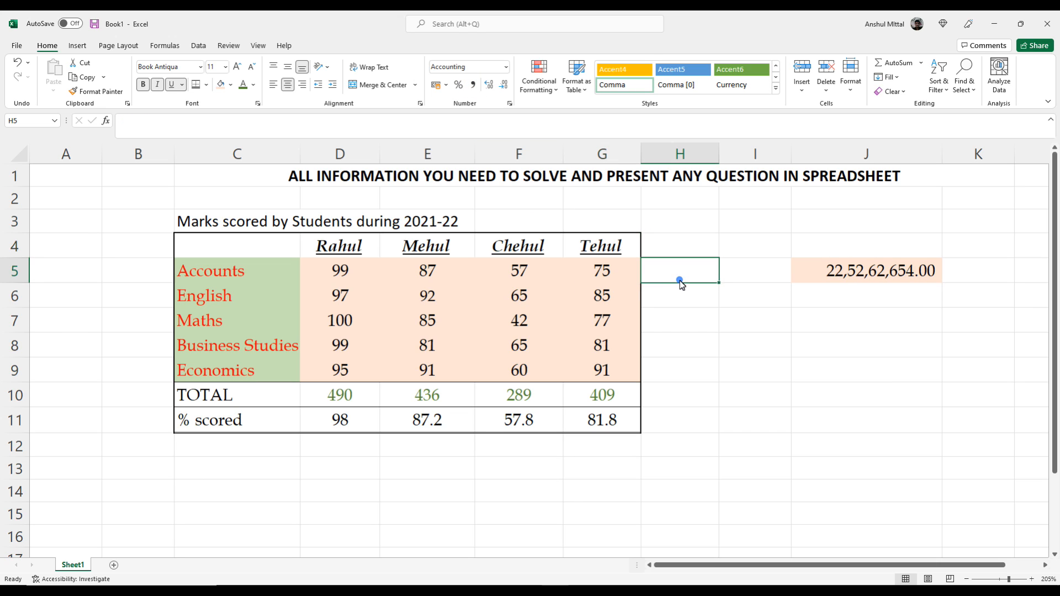
Step: Try the Comma number style on the Accounts mark in G5 and undo it
left_click(857, 270)
left_click(603, 279)
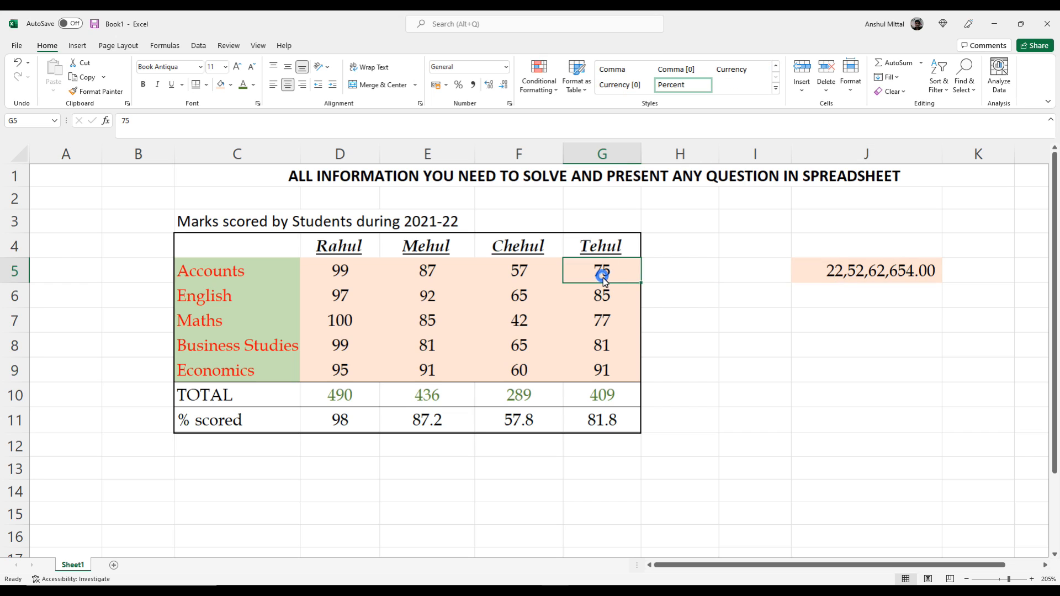
left_click(473, 85)
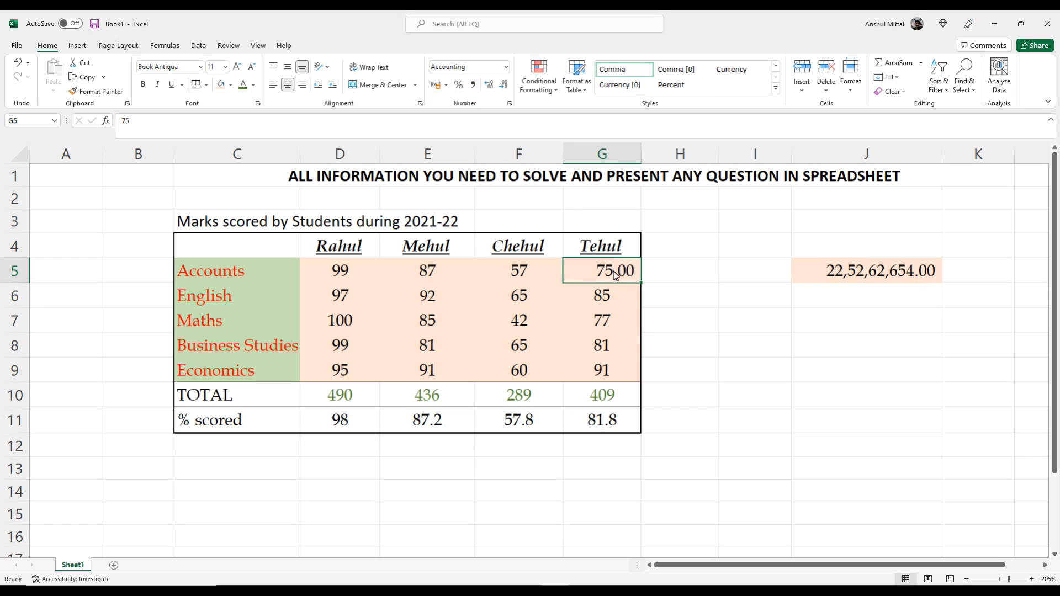
key("ctrl+z")
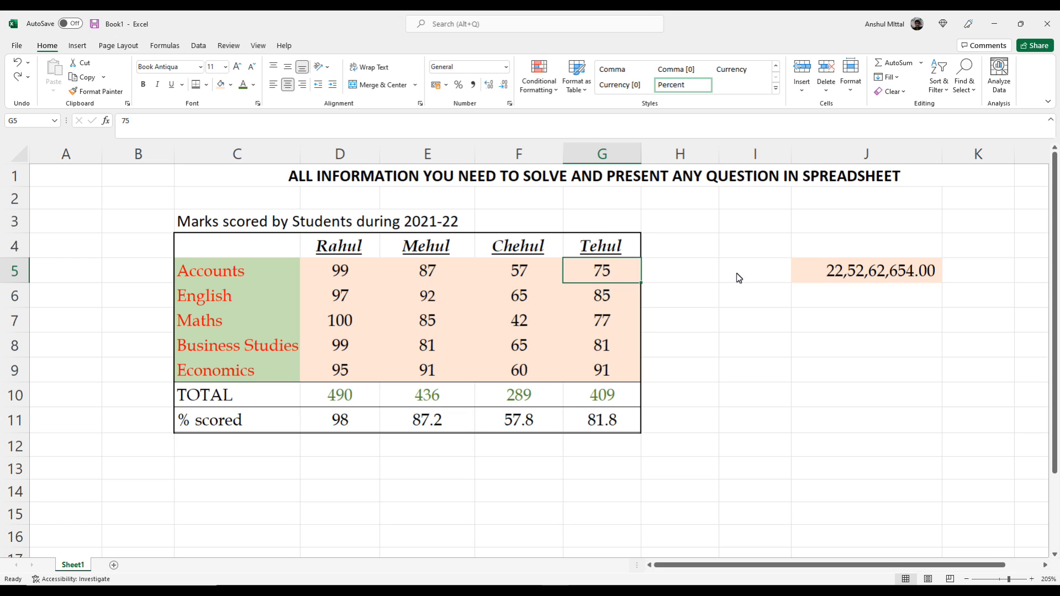
Step: Replace the number in J5 with 564564, 313 and finally 635676435 to test the comma format on different lengths
left_click(855, 272)
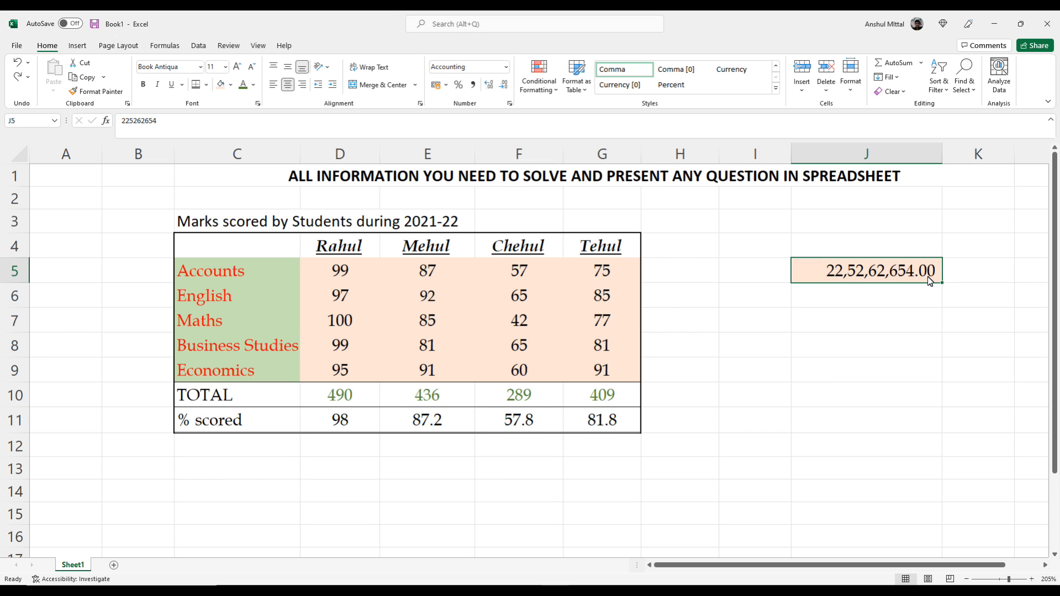
type("564564")
key("Return")
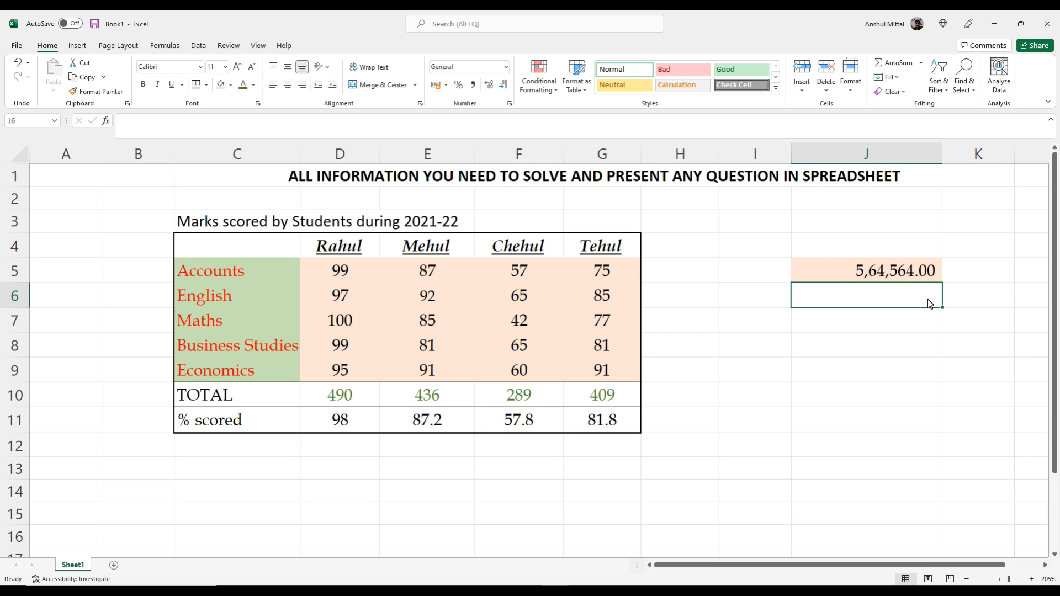
key("Up")
type("313")
key("Return")
key("Up")
type("635676435")
key("Return")
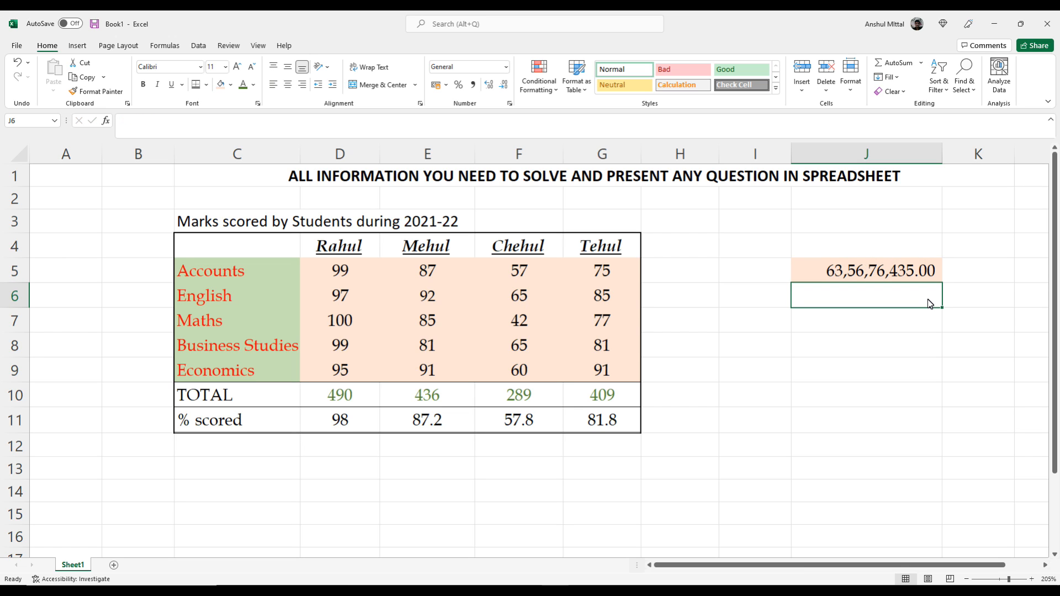
Step: Increase the decimal places shown for the number in J5 to more than a dozen
left_click(913, 271)
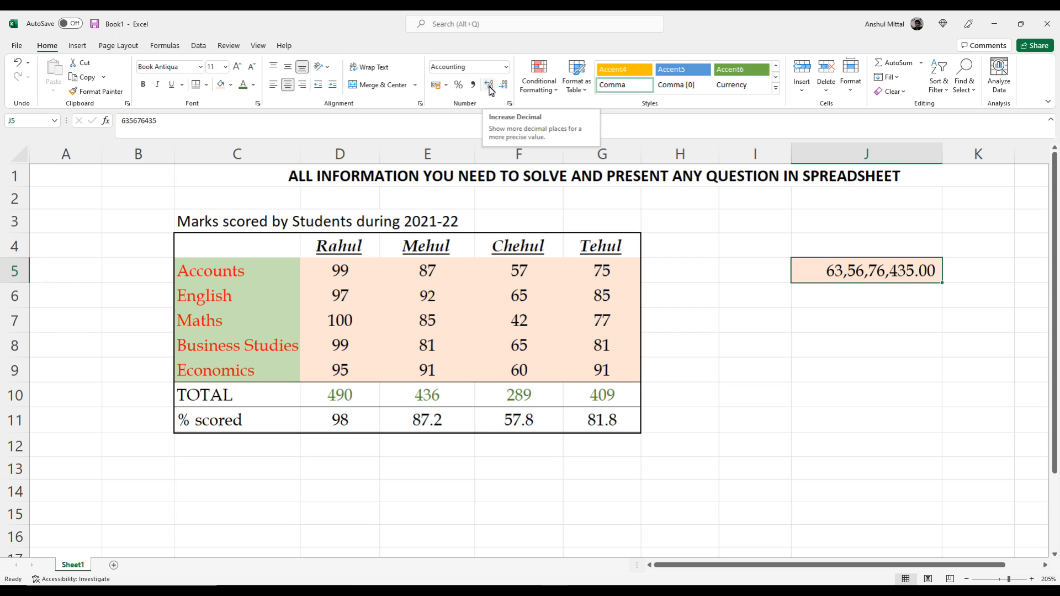
left_click(489, 89)
left_click(489, 88)
left_click(489, 88)
left_click(489, 89)
left_click(490, 88)
left_click(489, 89)
left_click(489, 88)
left_click(489, 89)
left_click(489, 89)
left_click(489, 88)
left_click(489, 88)
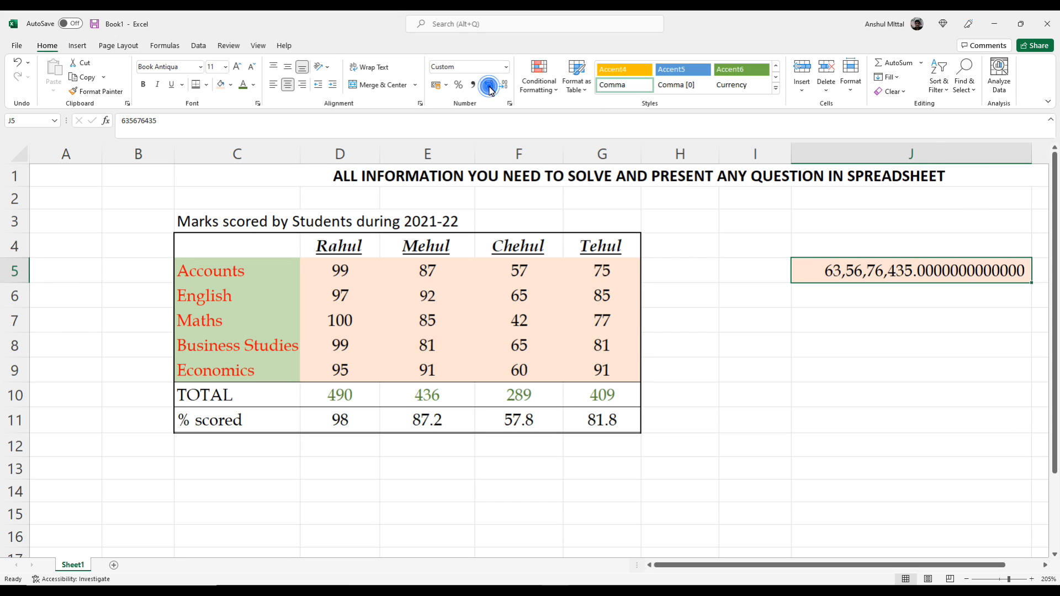
left_click(489, 89)
left_click(489, 88)
Step: Decrease the decimal places of J5 until the number shows as a whole number
left_click(504, 86)
left_click(504, 86)
left_click(504, 86)
left_click(504, 87)
left_click(504, 86)
left_click(505, 86)
left_click(504, 87)
left_click(504, 87)
left_click(504, 86)
left_click(504, 87)
left_click(504, 86)
left_click(504, 87)
left_click(504, 86)
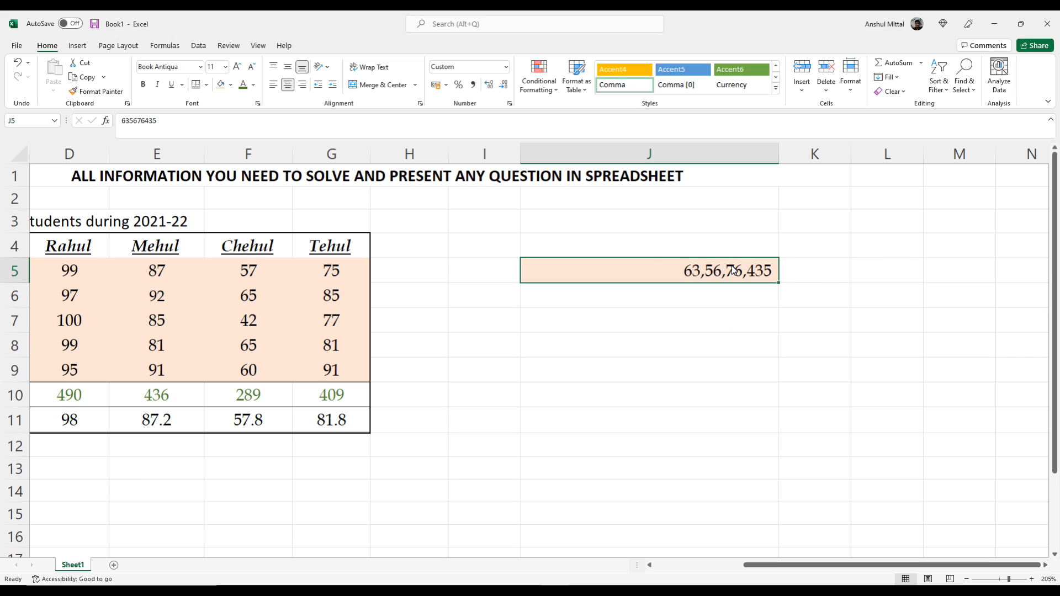
Step: Enter 55.78 in J5, and re-enter its decimal digits to check how the zero-decimal format displays it
type("55.78")
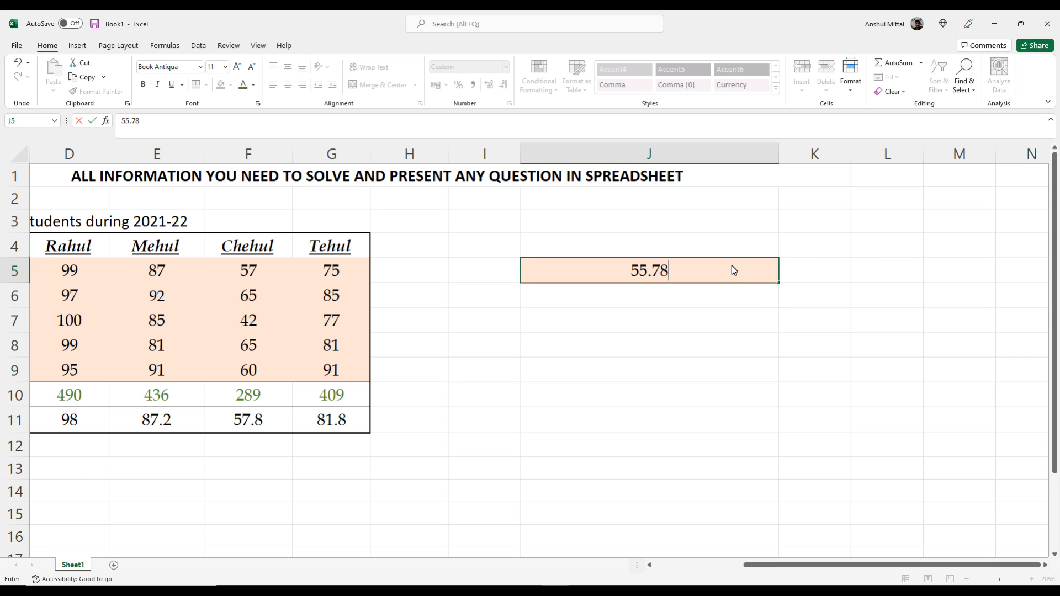
key("Return")
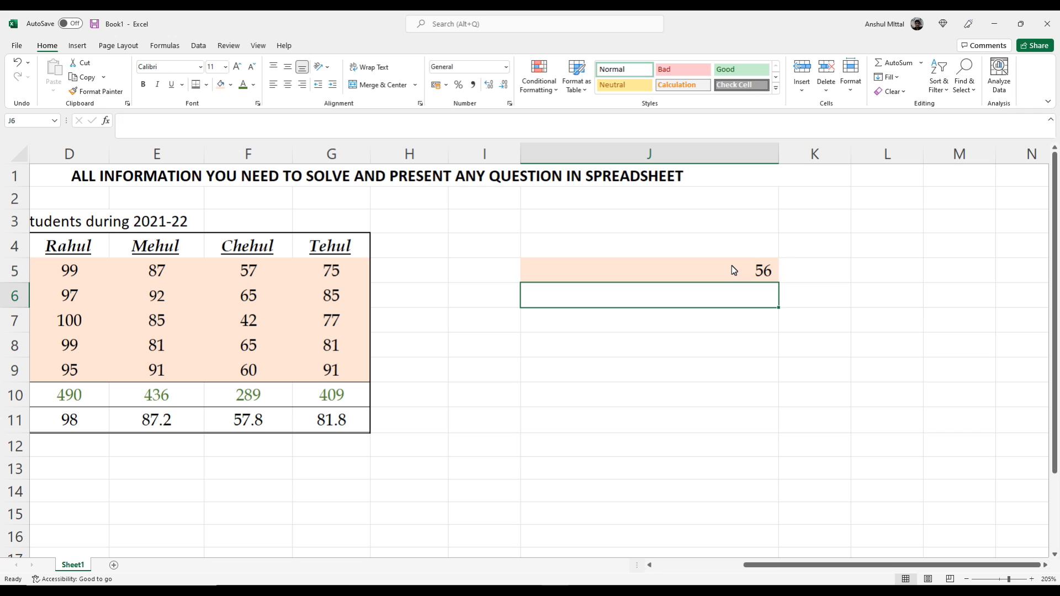
left_click(731, 266)
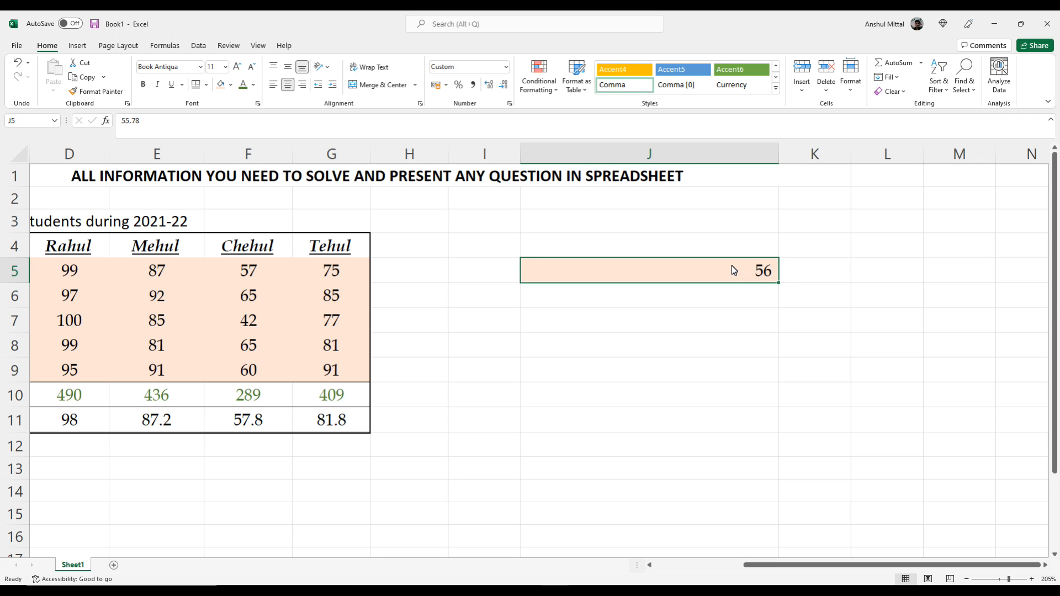
double_click(731, 266)
key("BackSpace")
key("BackSpace")
type("78")
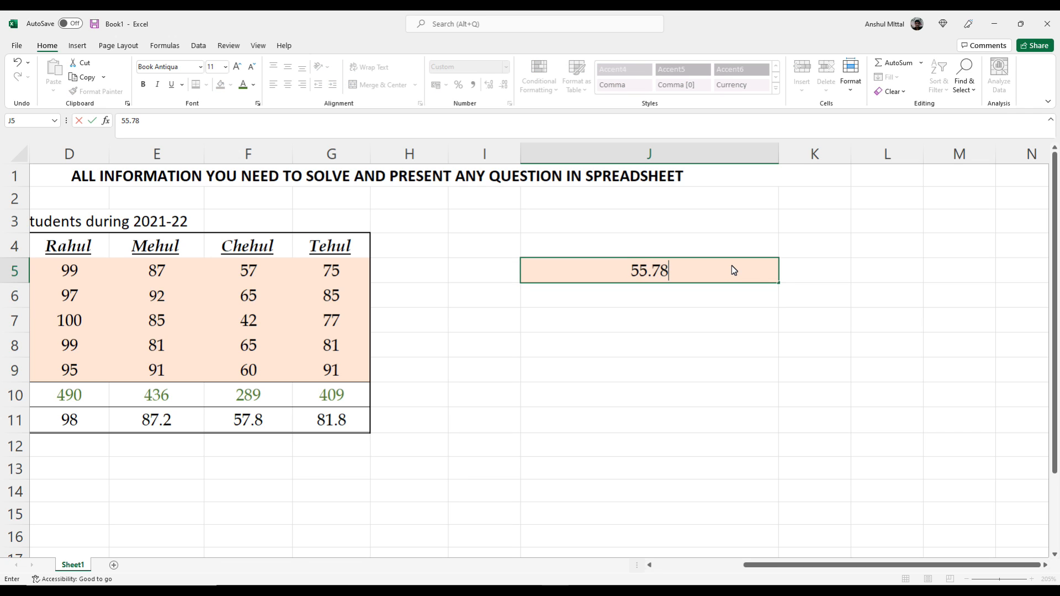
key("Return")
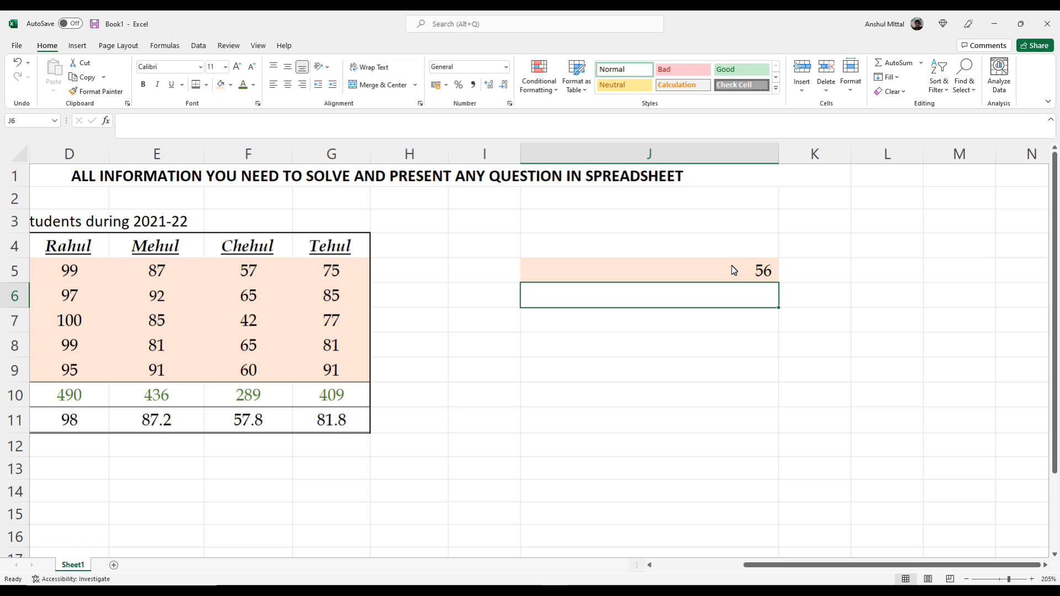
Step: Change the value in J5 to 55.42 to test rounding in the zero-decimal format
left_click(733, 270)
double_click(733, 270)
key("BackSpace")
key("BackSpace")
type("42")
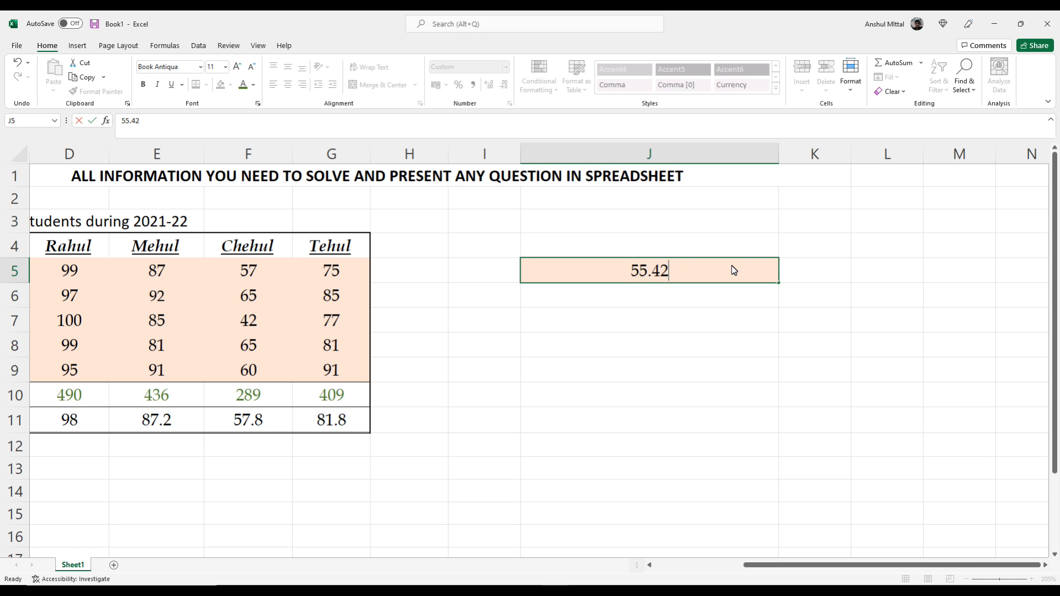
key("Return")
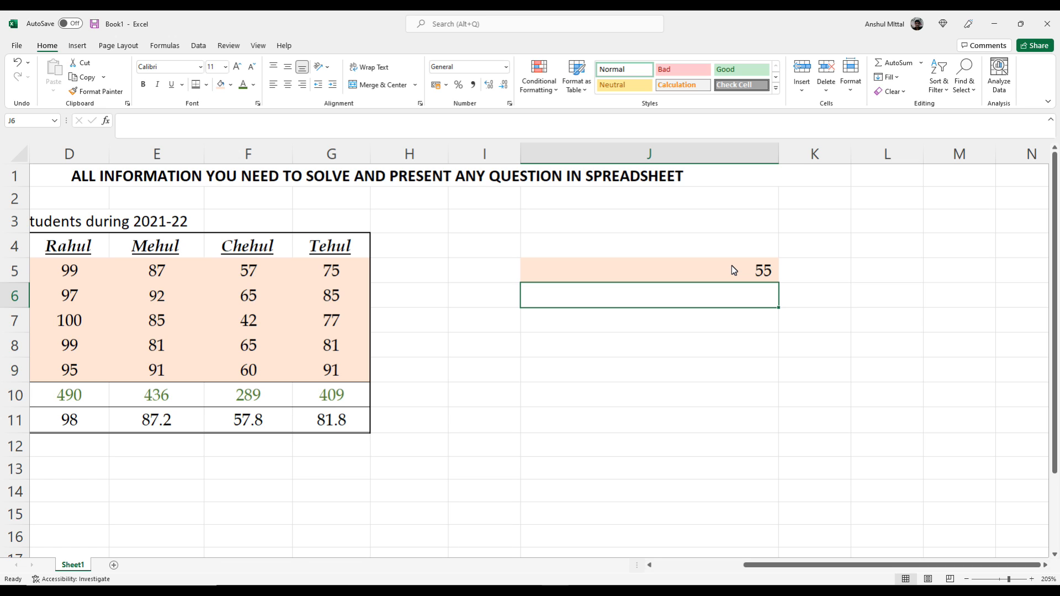
Step: Clear the contents of J5
left_click(731, 266)
key("Delete")
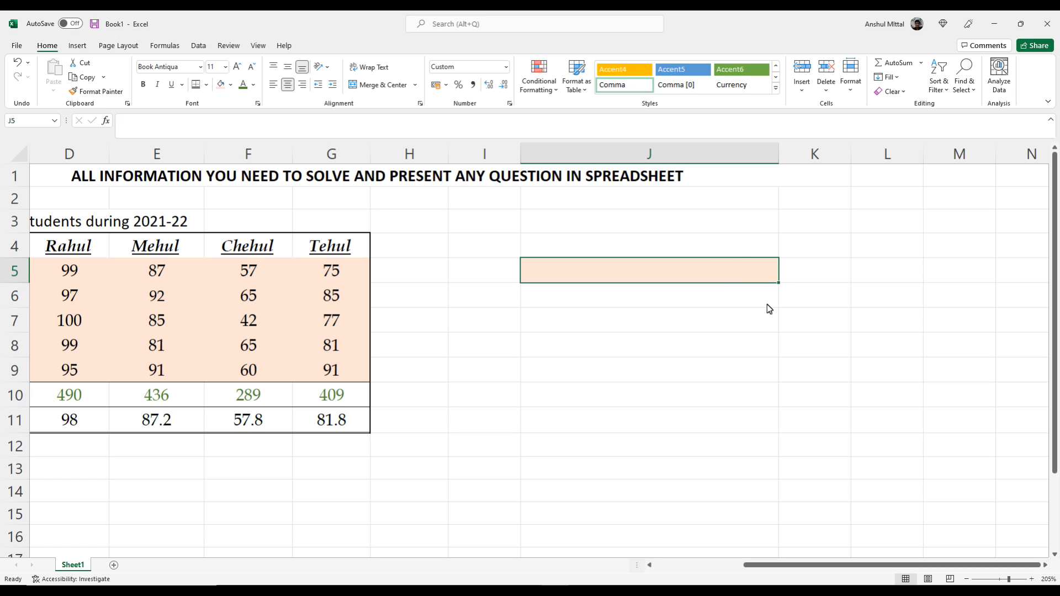
left_click_drag(839, 564, 740, 565)
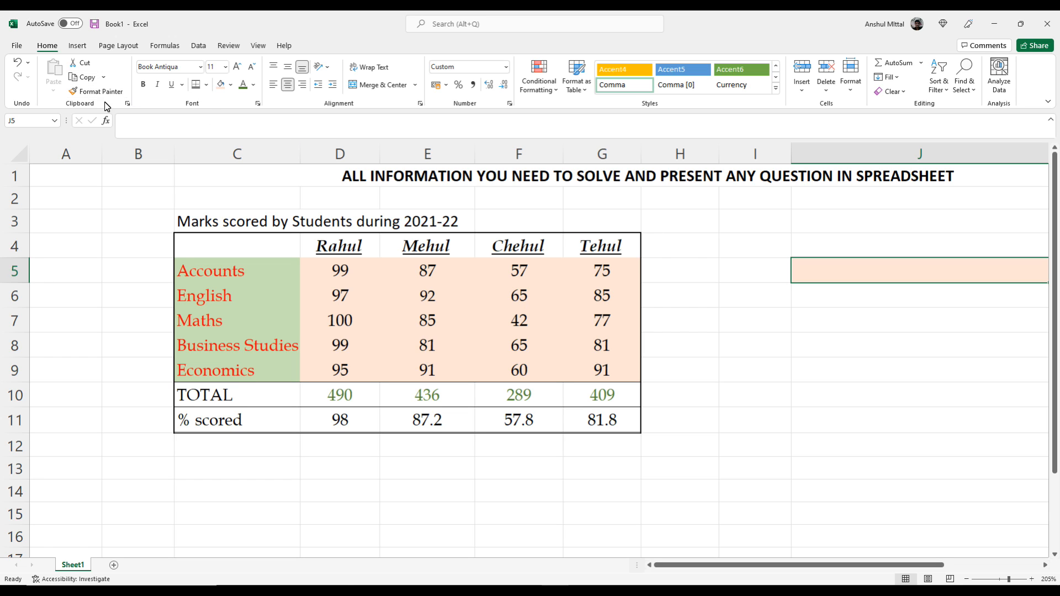
Step: Create a new blank workbook
left_click(20, 46)
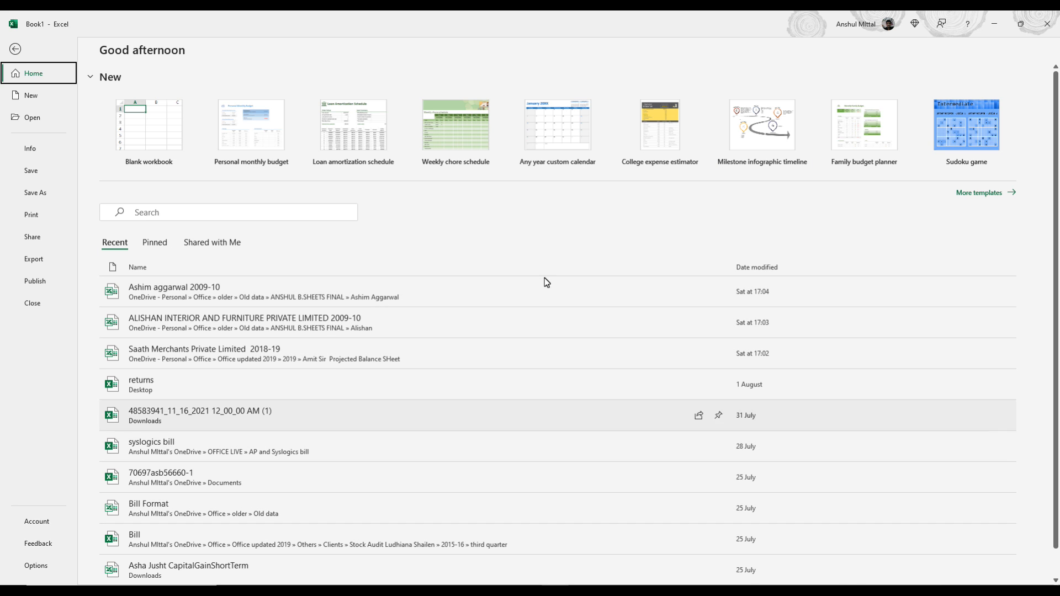
left_click(158, 132)
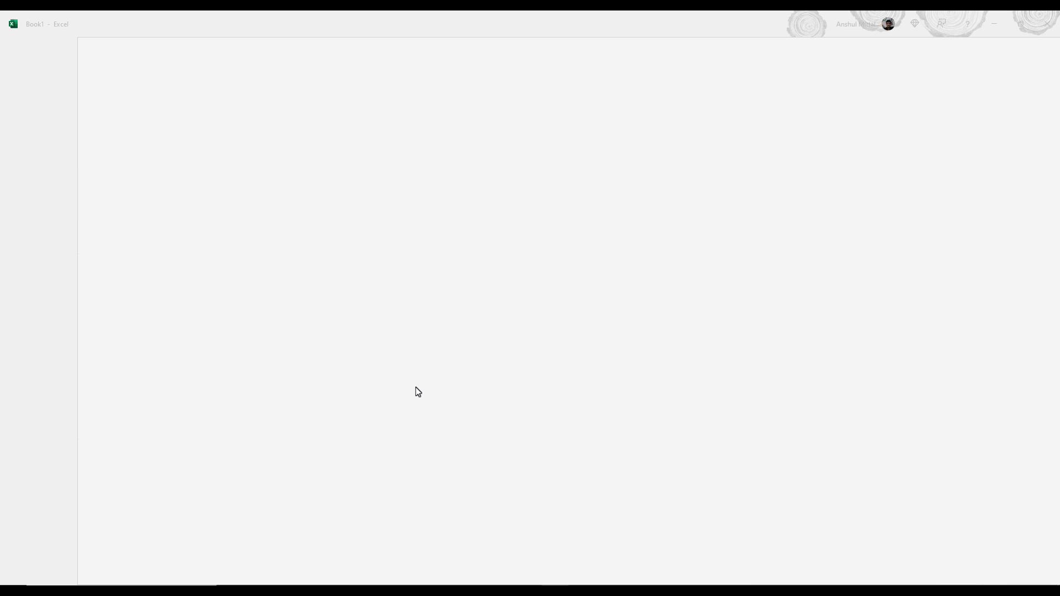
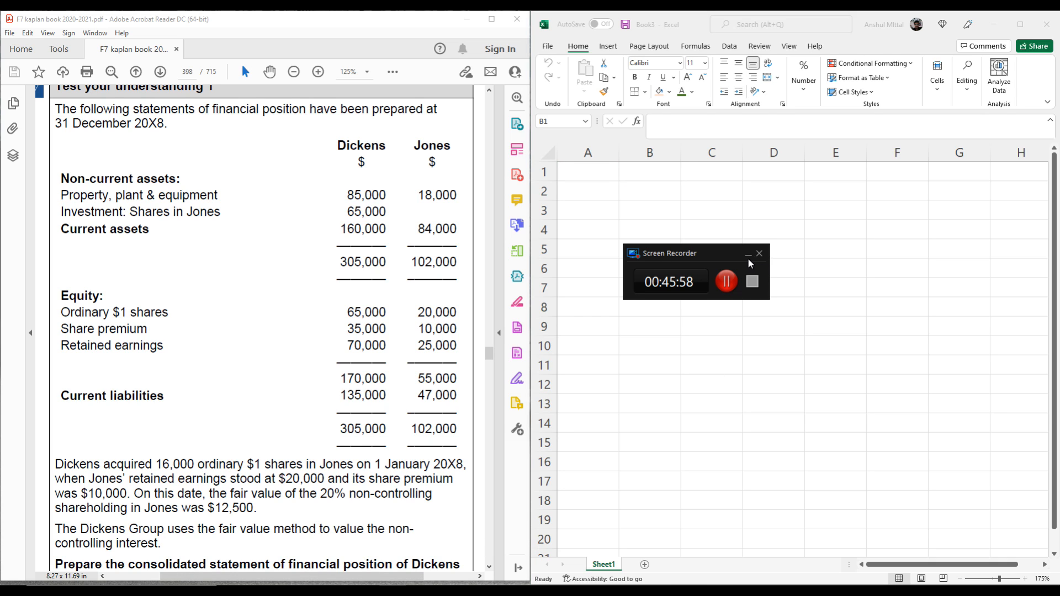
Step: Enter the title Consolidated Statement of Financial Position in B1
left_click(748, 257)
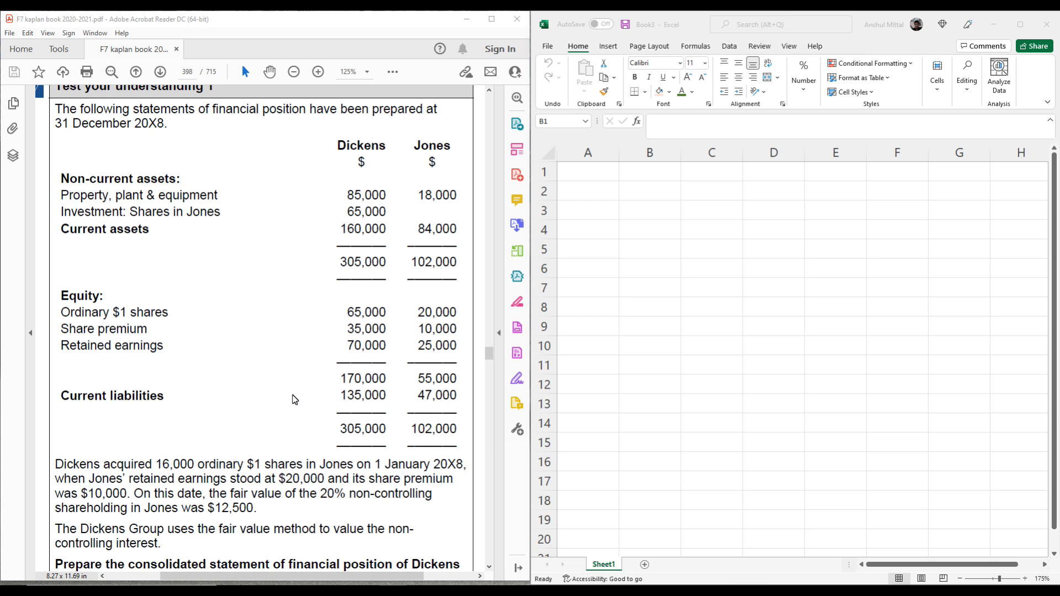
left_click(653, 232)
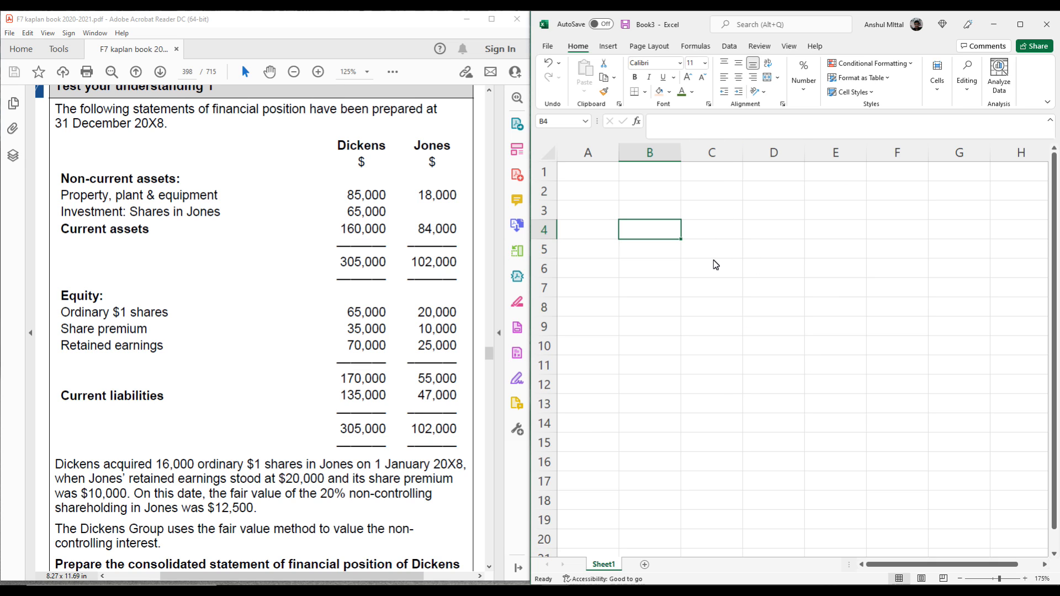
left_click(668, 194)
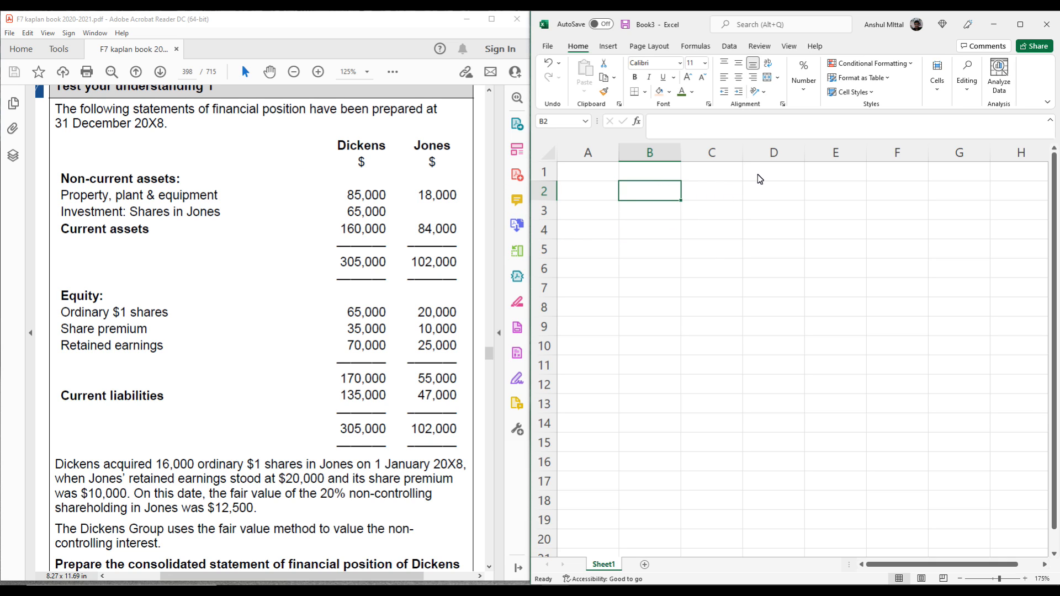
key("Up")
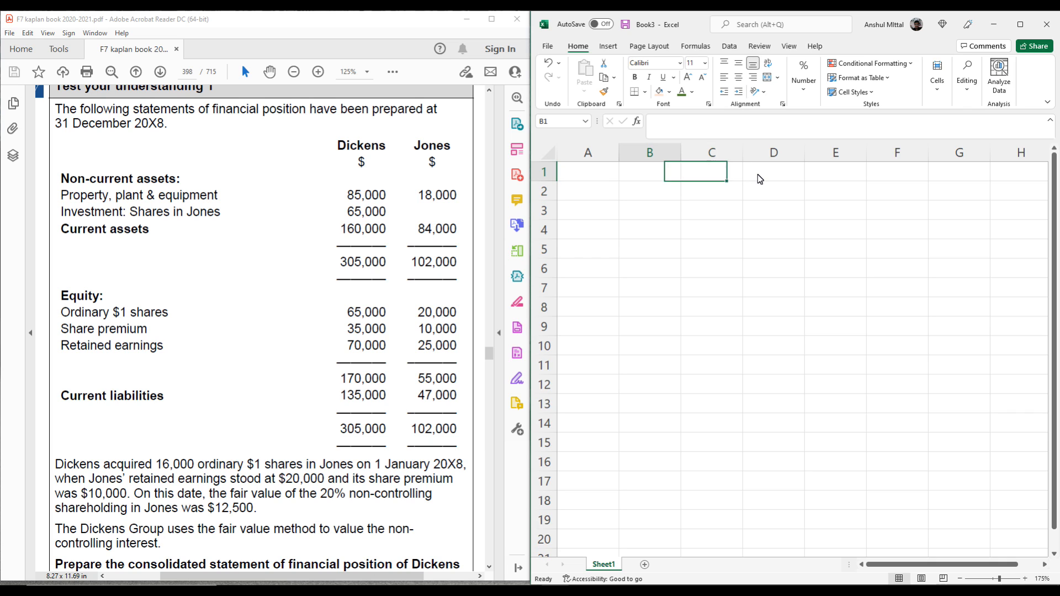
type("Consolidated ")
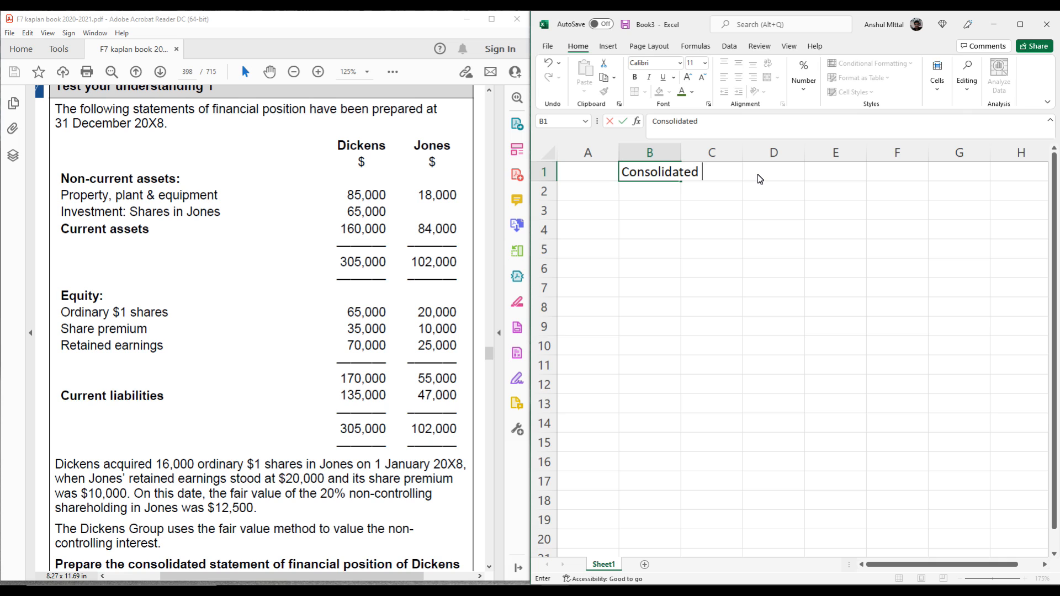
type("Statement of")
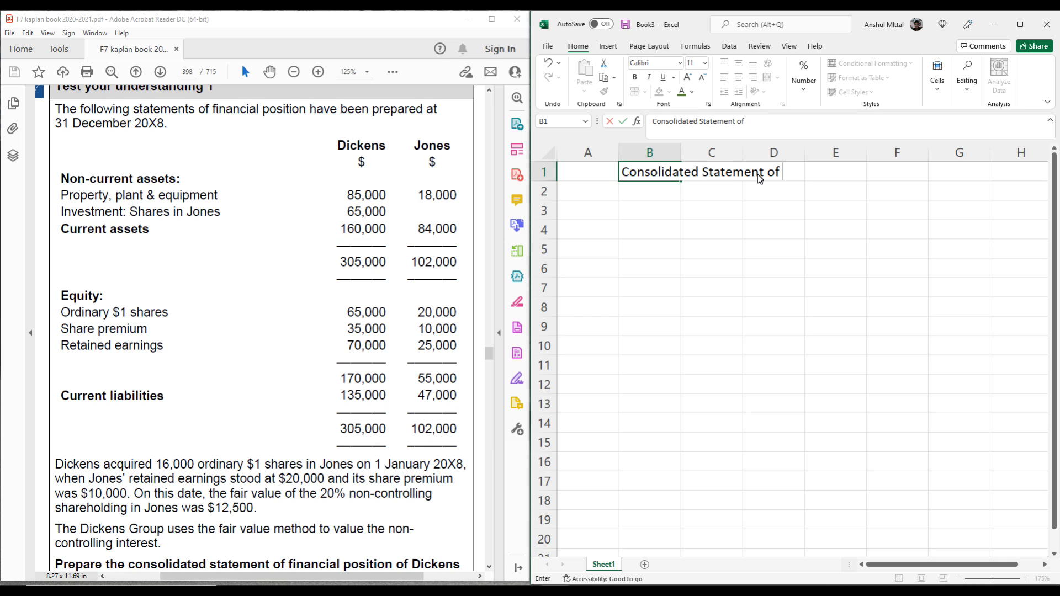
type(" Financial Pos")
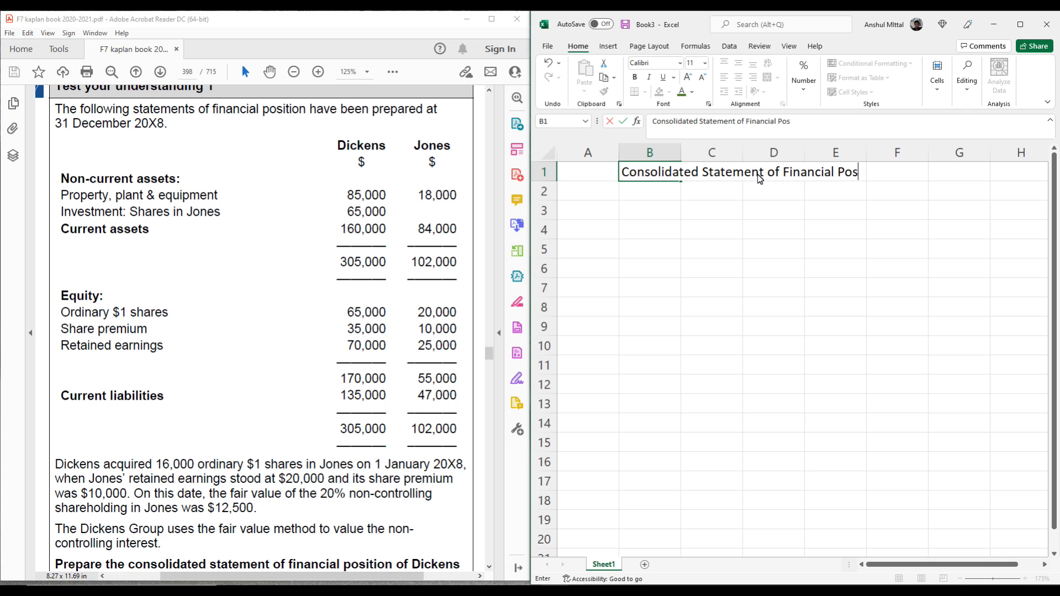
type("ition")
key("Return")
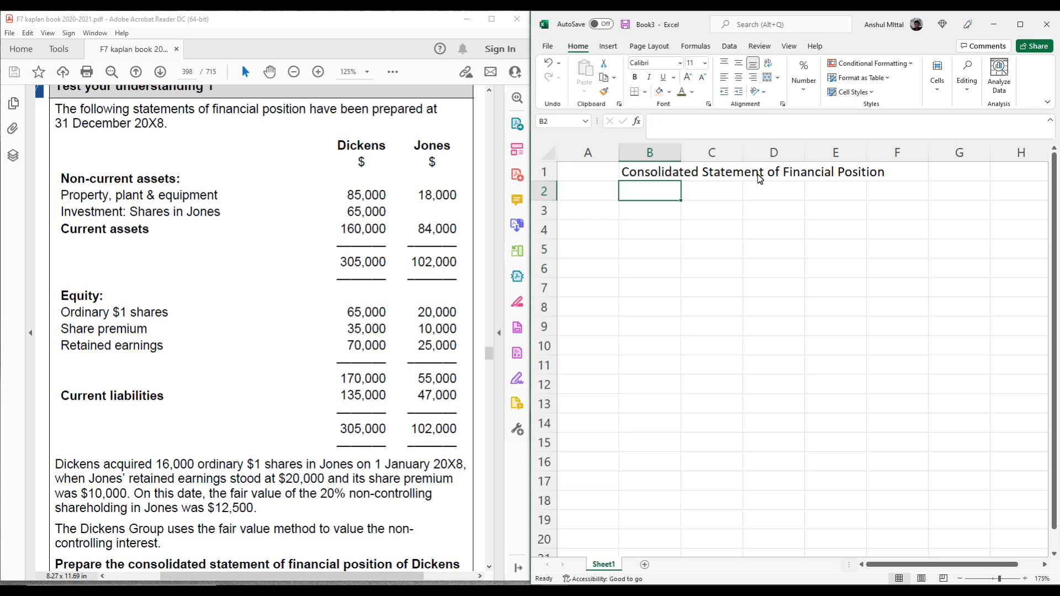
Step: Enter the company name Dicken in B2 beneath the title
type("DickenFor the")
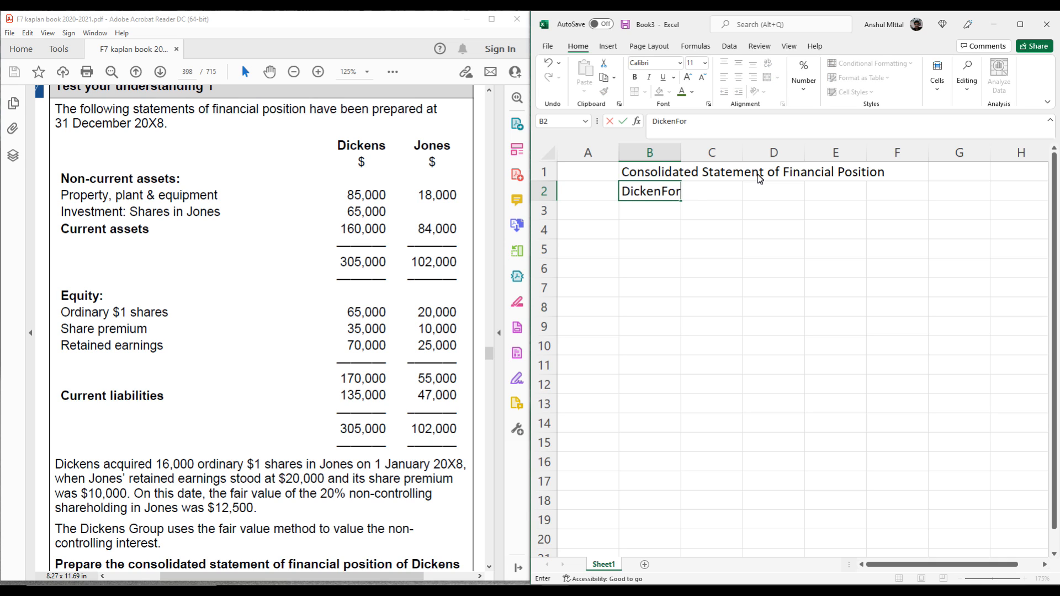
key("BackSpace")
key("BackSpace")
key("BackSpace")
key("BackSpace")
key("BackSpace")
key("BackSpace")
key("BackSpace")
key("Return")
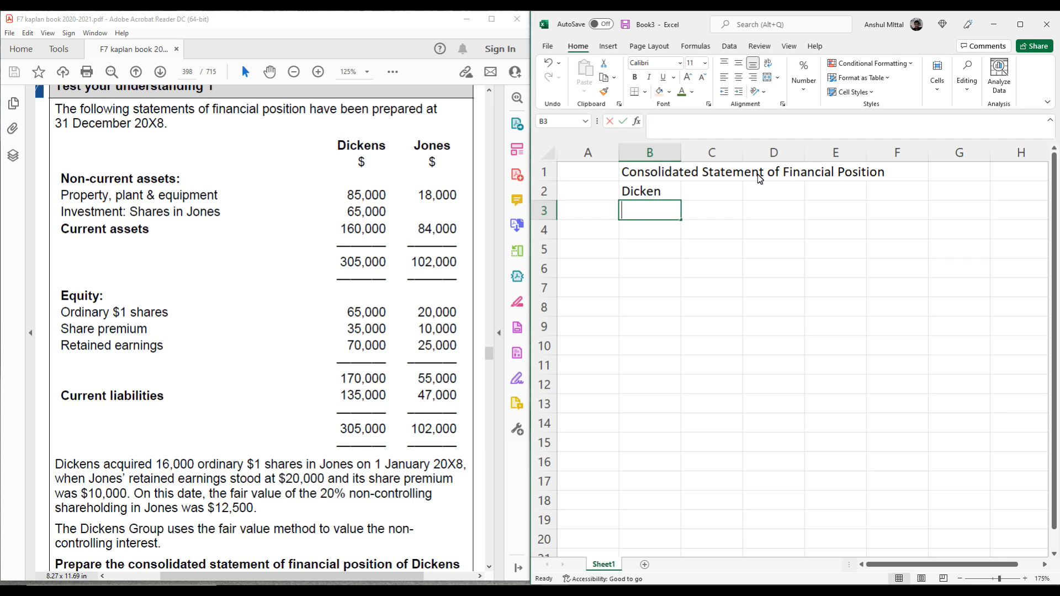
Step: Enter the date line As at 31 December 20X8 in B3
type("as")
key("BackSpace")
key("BackSpace")
type("As at ")
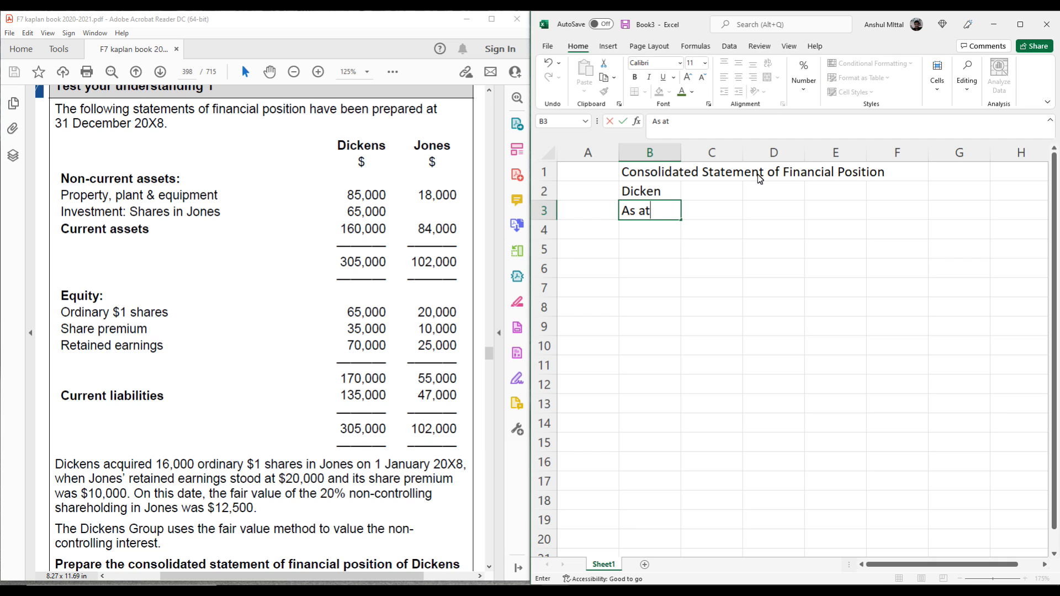
type("31 December")
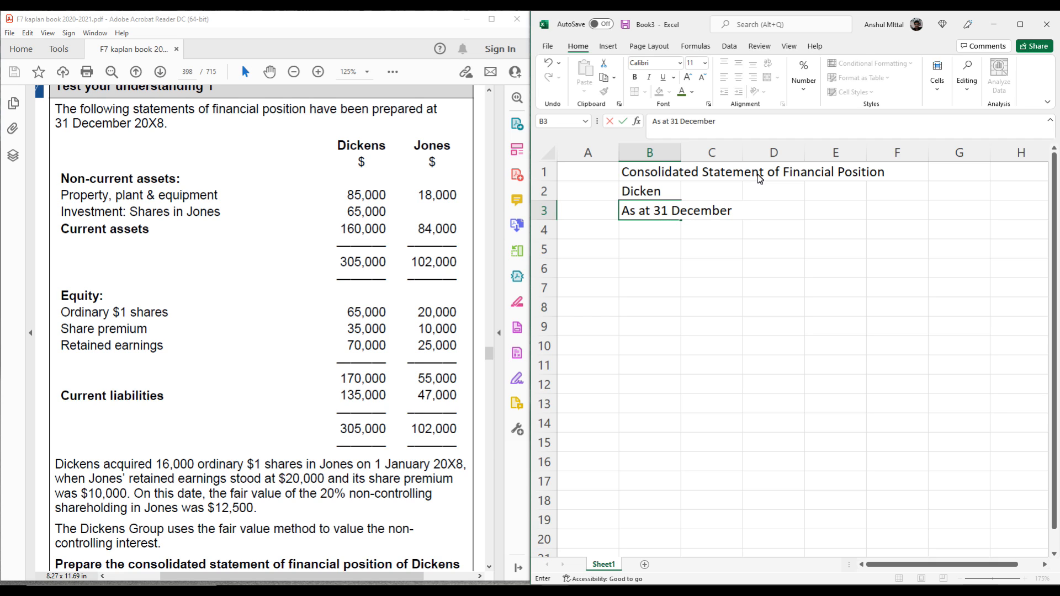
type(" 2018")
key("BackSpace")
key("BackSpace")
type("X8")
key("Return")
key("Up")
key("Up")
key("Up")
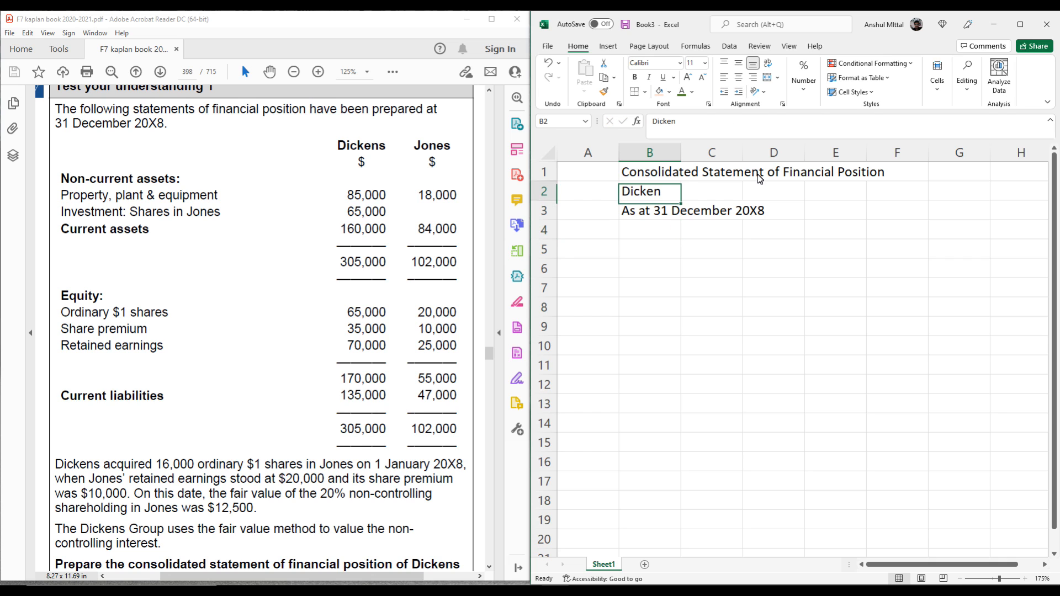
left_click_drag(627, 173, 917, 172)
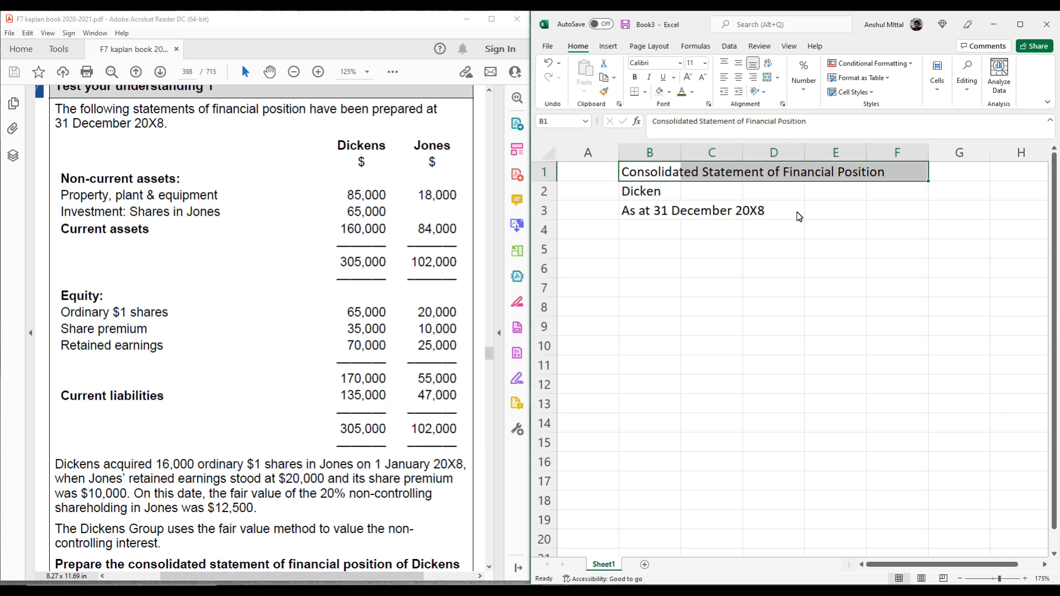
key("alt")
key("h")
key("u")
key("Escape")
key("Escape")
key("Escape")
key("Escape")
key("alt")
key("h")
key("Escape")
key("Escape")
key("Tab")
key("Down")
key("Up")
key("Left")
key("shift+Right")
key("shift+Right")
key("shift+Right")
key("shift+Right")
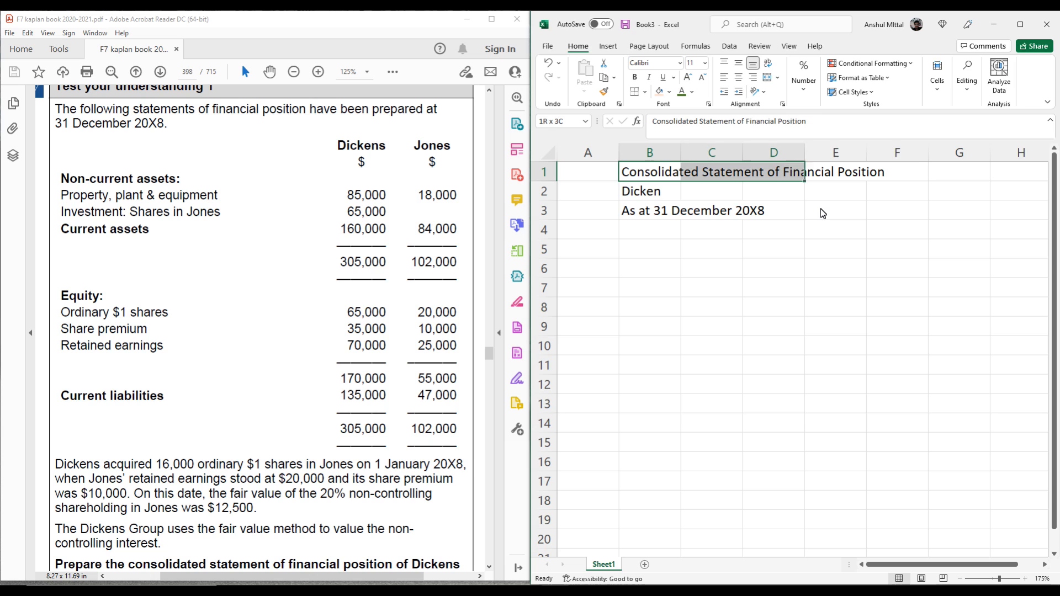
key("alt")
key("h")
key("m")
key("u")
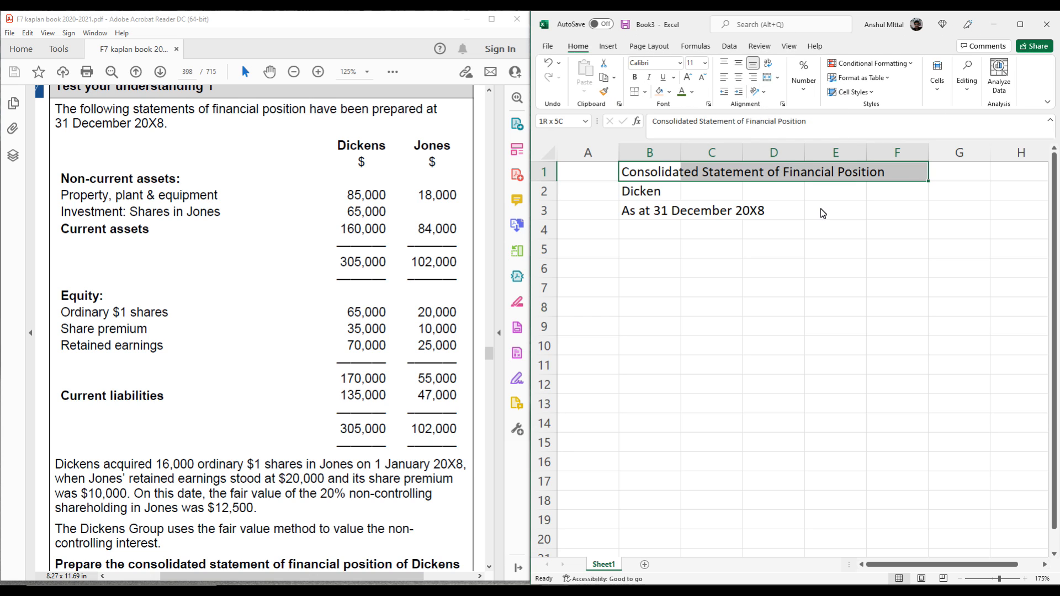
key("Down")
key("Up")
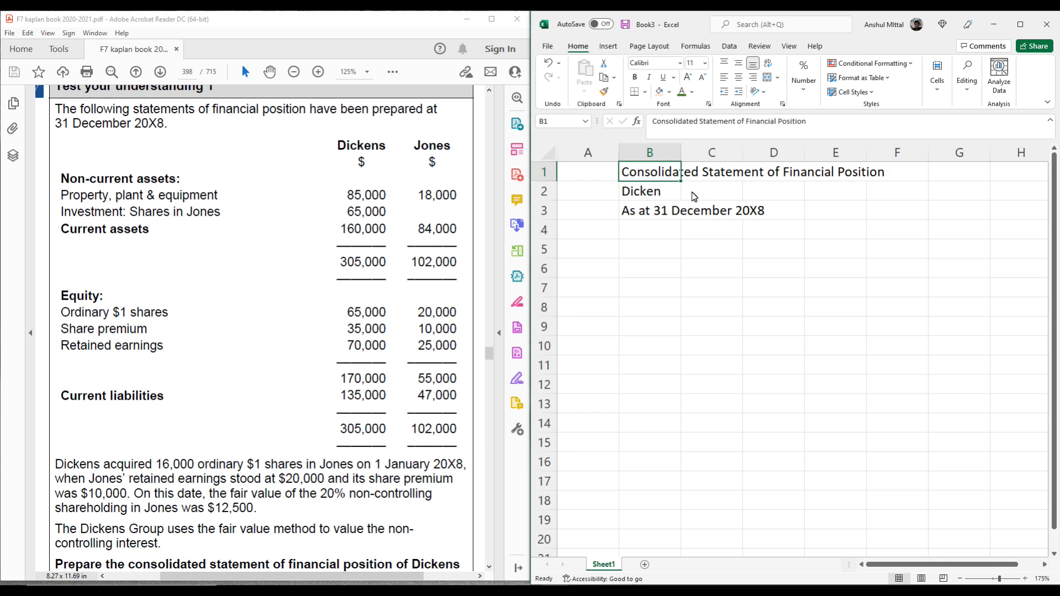
Step: Merge and center the statement title across B1:F1
left_click_drag(669, 175, 871, 179)
key("alt")
key("h")
key("m")
key("c")
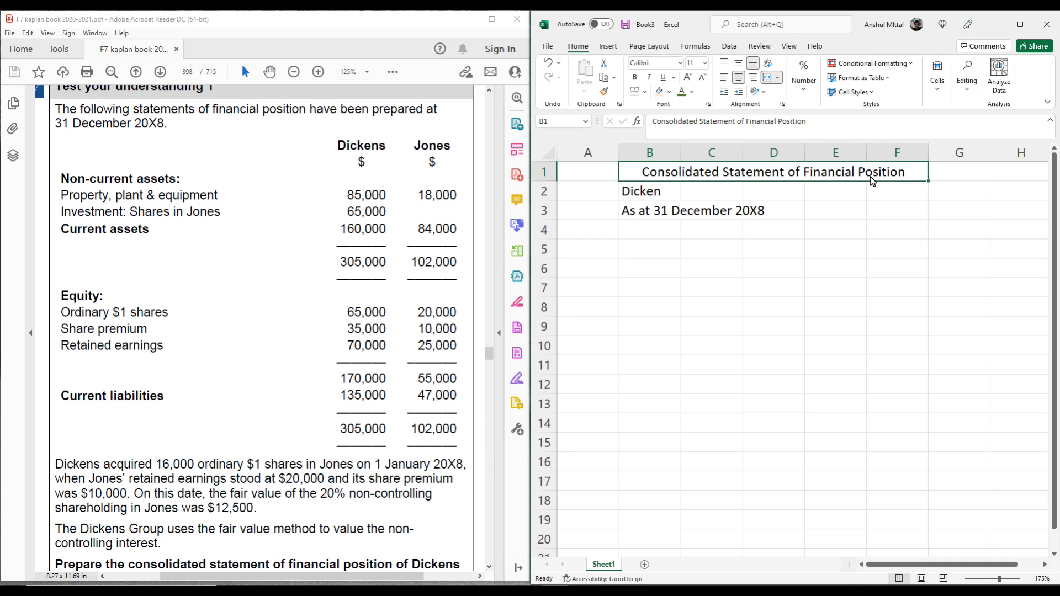
Step: Merge and center the company name across B2:F2
key("Down")
key("shift+Right")
key("shift+Right")
key("shift+Right")
key("shift+Right")
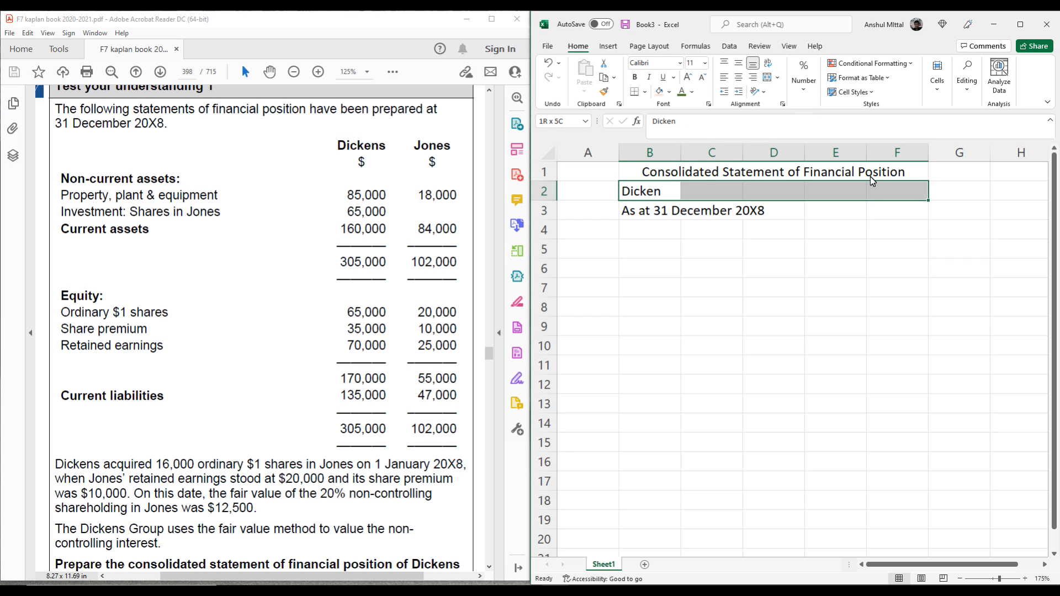
key("alt")
key("h")
key("m")
key("c")
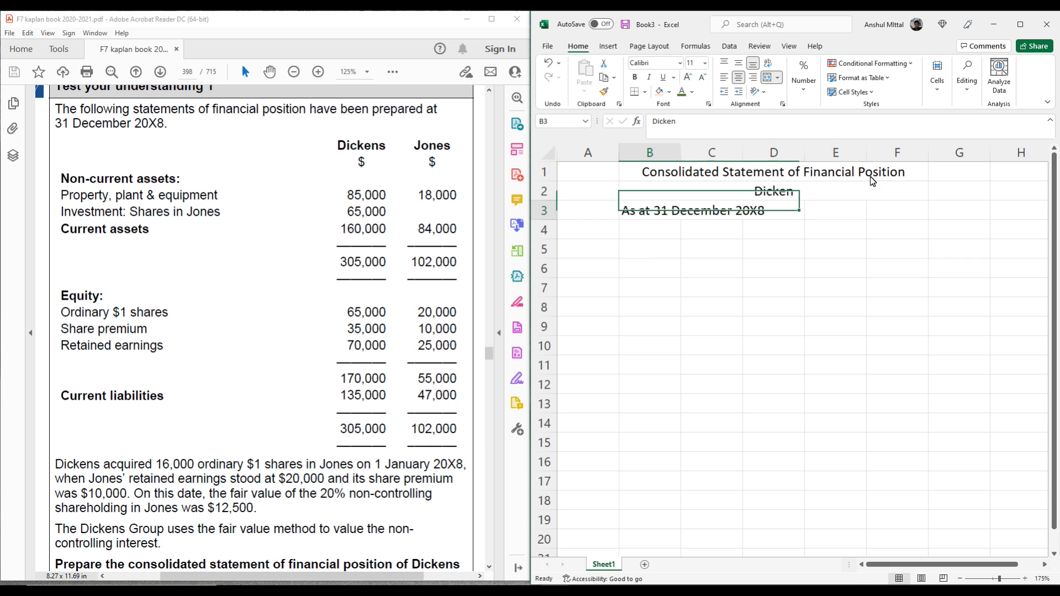
Step: Merge and center the date line across B3:F3
key("Down")
key("shift+Right")
key("shift+Right")
key("shift+Right")
key("shift+Right")
key("alt")
key("h")
key("m")
key("c")
Step: Set the statement title's font size to 16 and widen column B so that the whole title fits
left_click(872, 177)
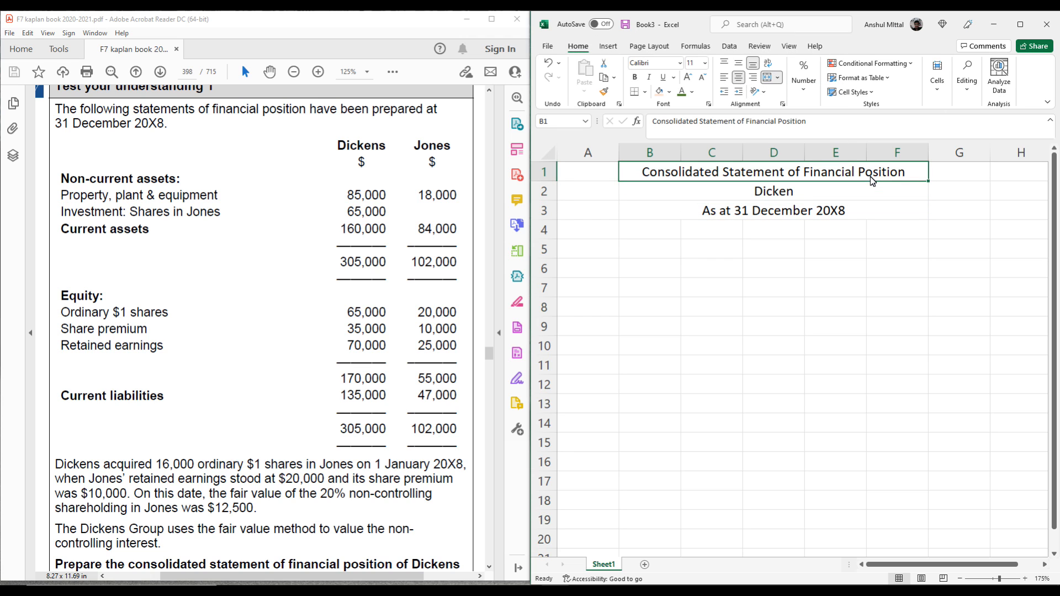
left_click(705, 63)
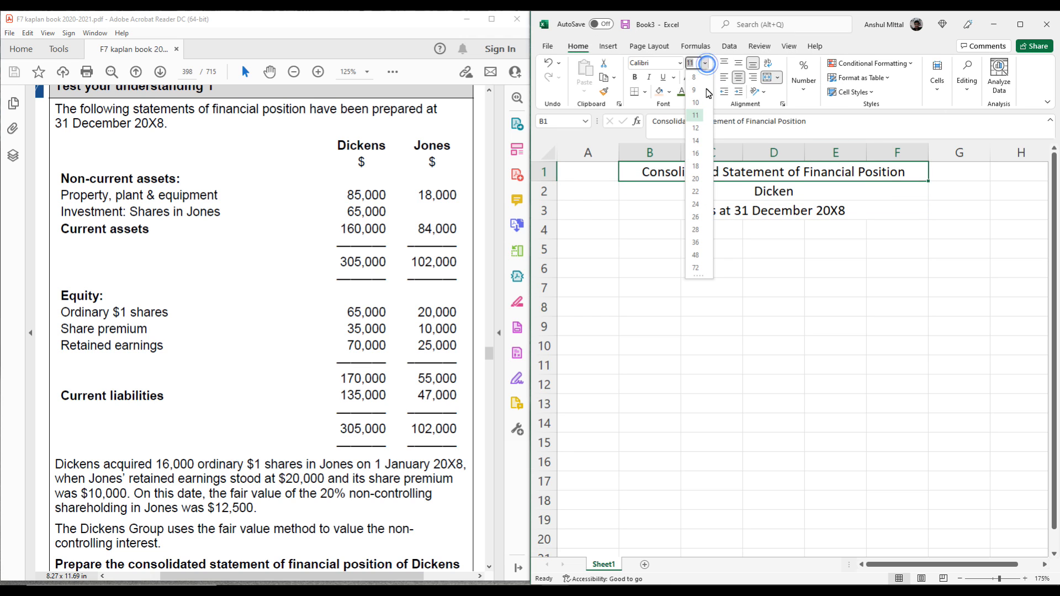
left_click(698, 154)
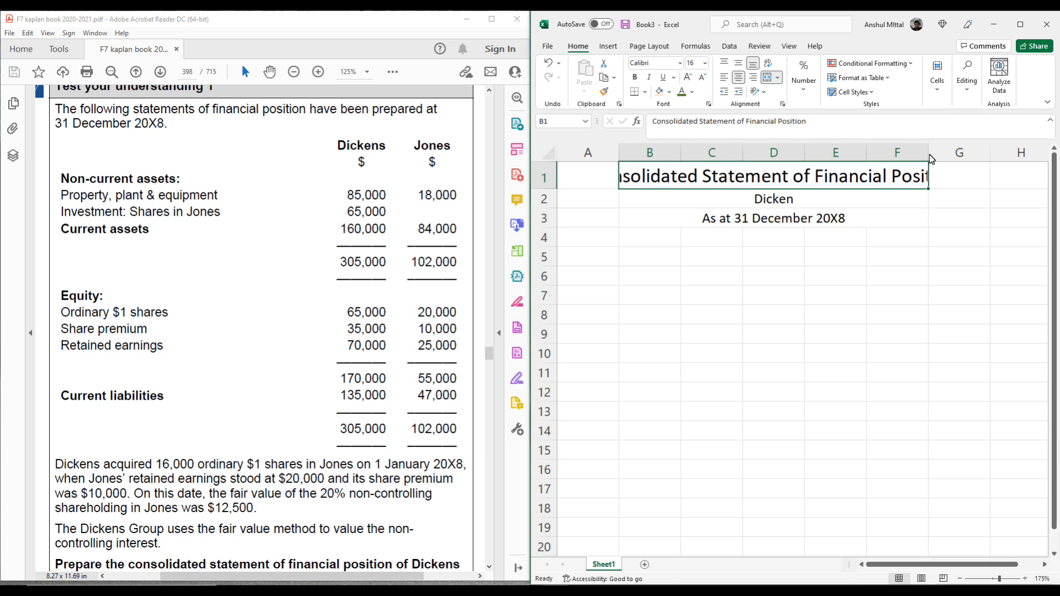
left_click_drag(680, 153, 762, 154)
left_click(779, 237)
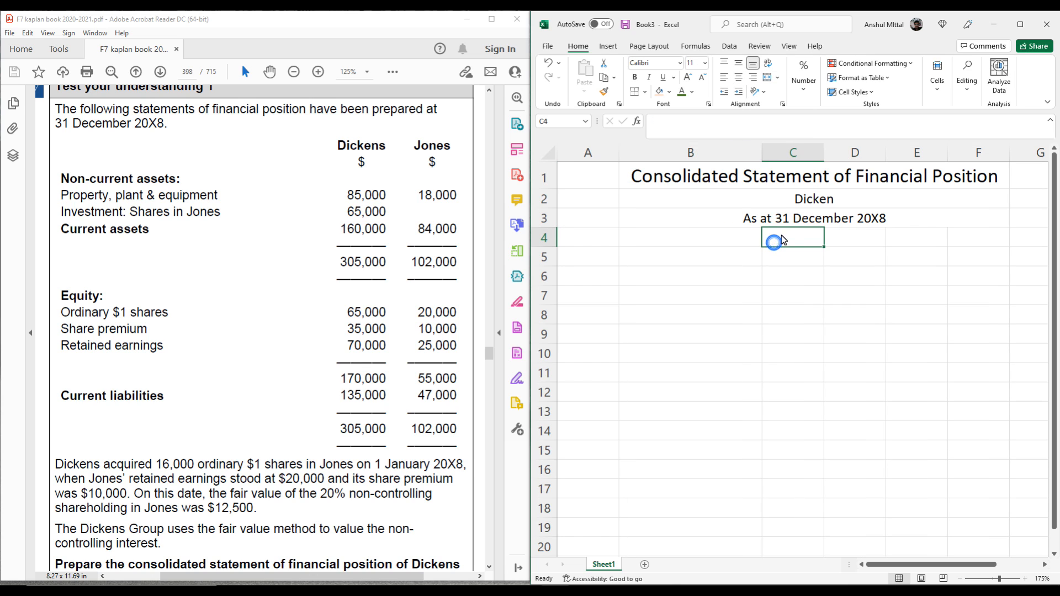
Step: Enter the section heading Non-Current Assets in B4
left_click(730, 255)
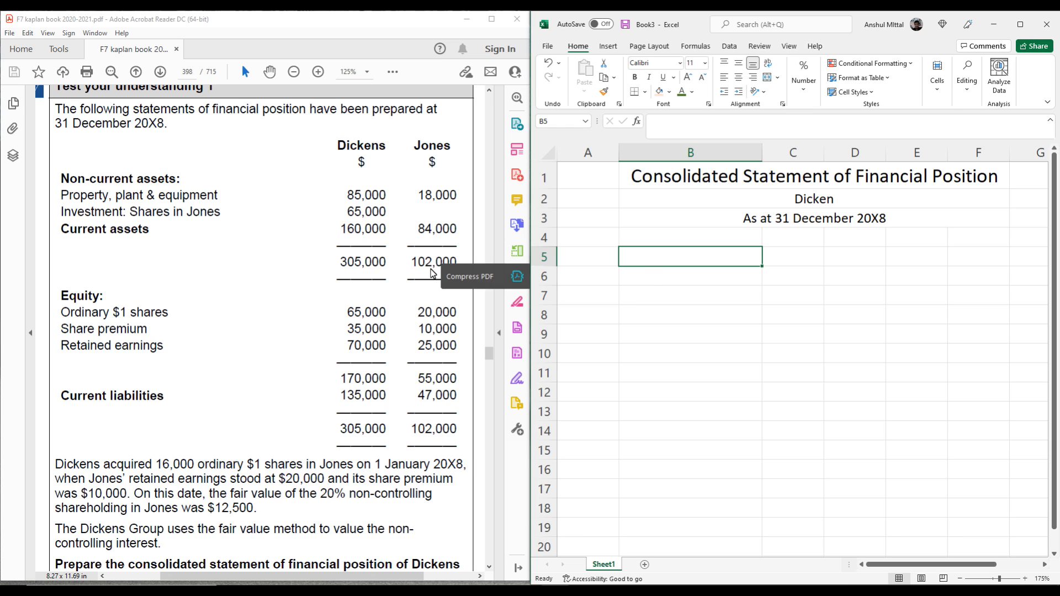
left_click_drag(691, 236, 970, 454)
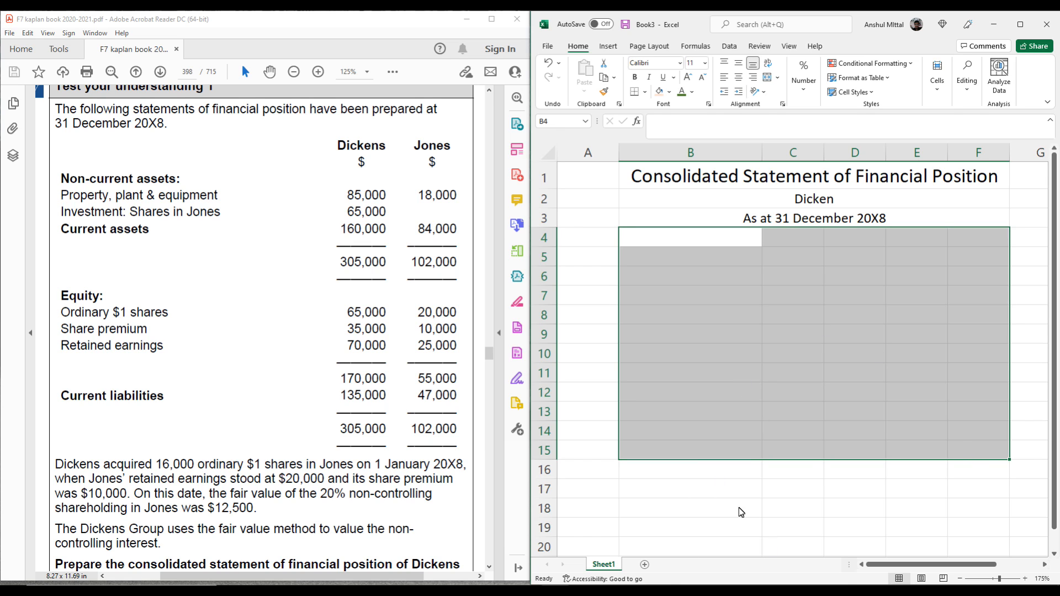
left_click(662, 242)
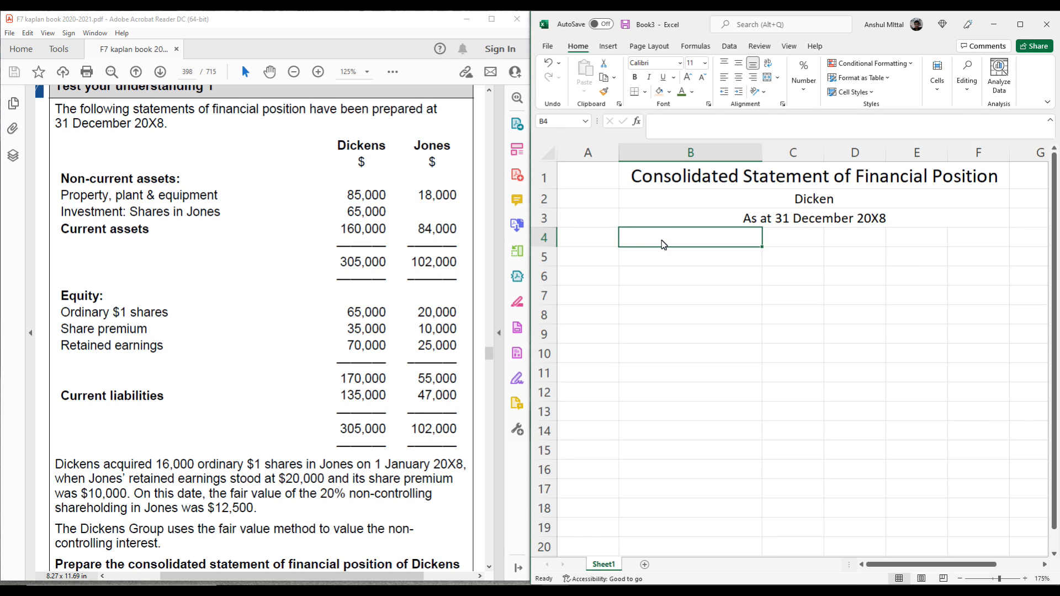
type("Non")
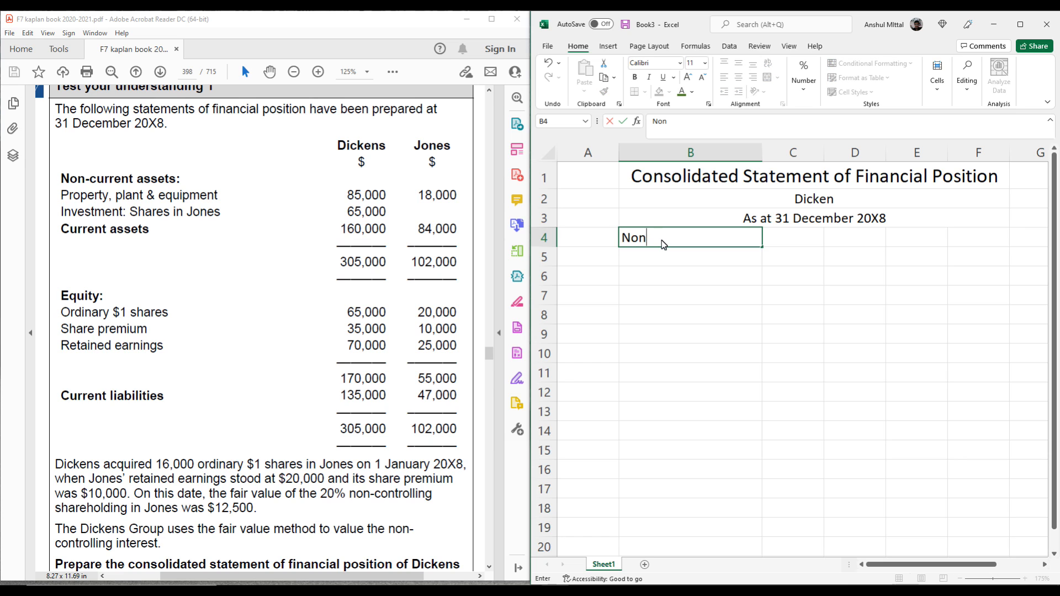
type("-Curen")
type("rent A")
type("sset")
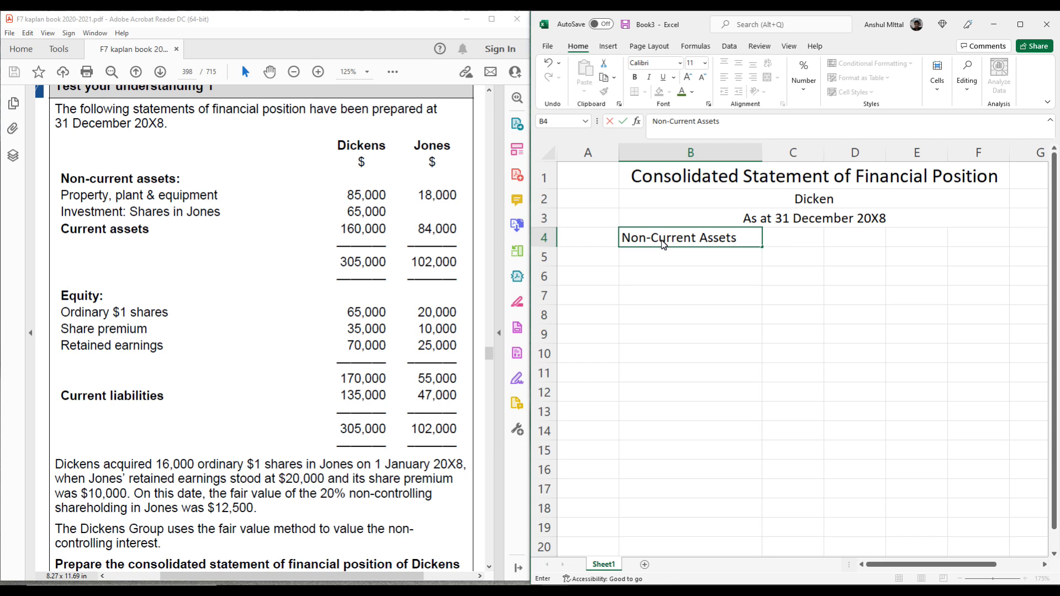
type("s")
key("Return")
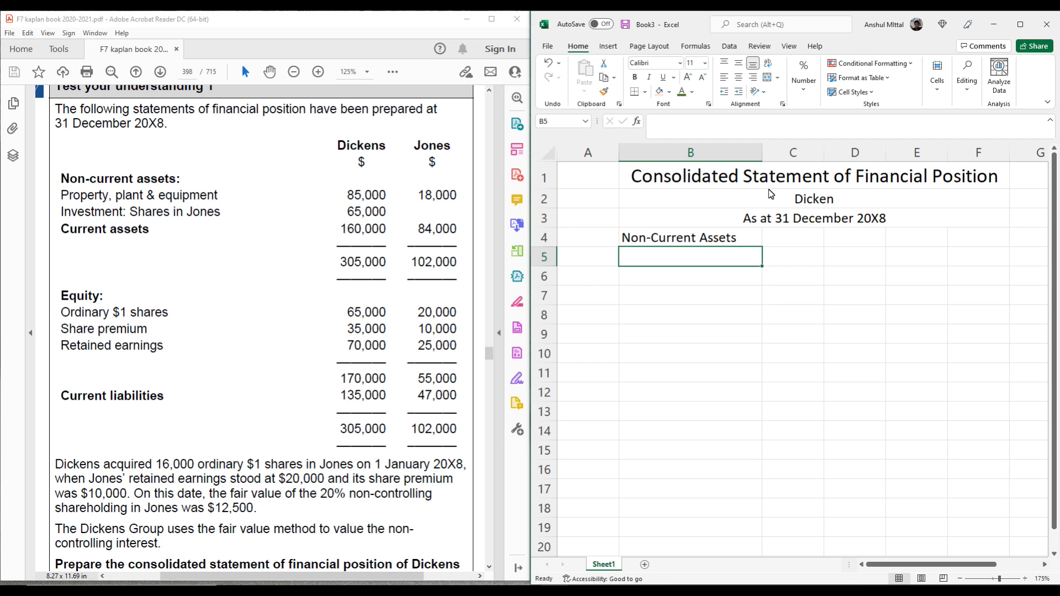
Step: Narrow column B and widen column C for indented line items, and enter Property Pland and Equipment in C5
left_click_drag(762, 159, 829, 155)
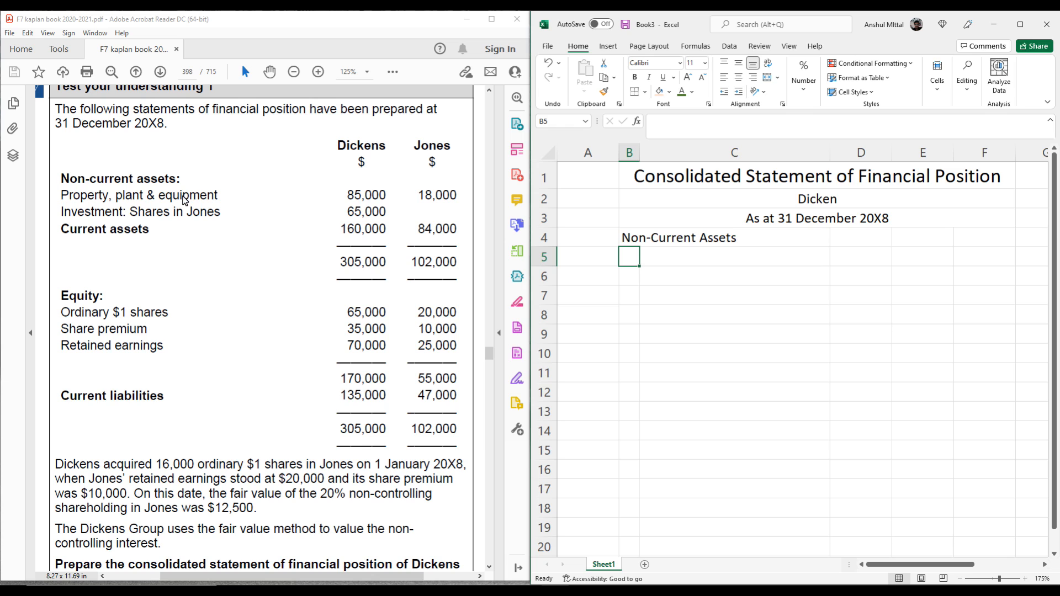
left_click(703, 261)
type("Property Pland and Equipment")
key("Return")
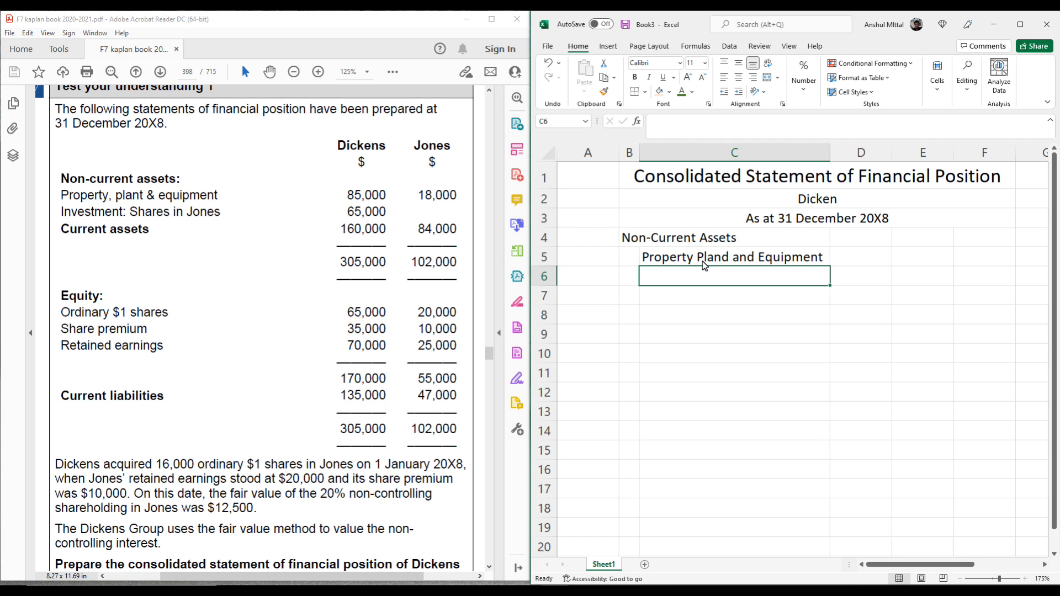
Step: Enter the labels Goodwill in C6 and Current Assets in C7
type("Goodwill")
key("Return")
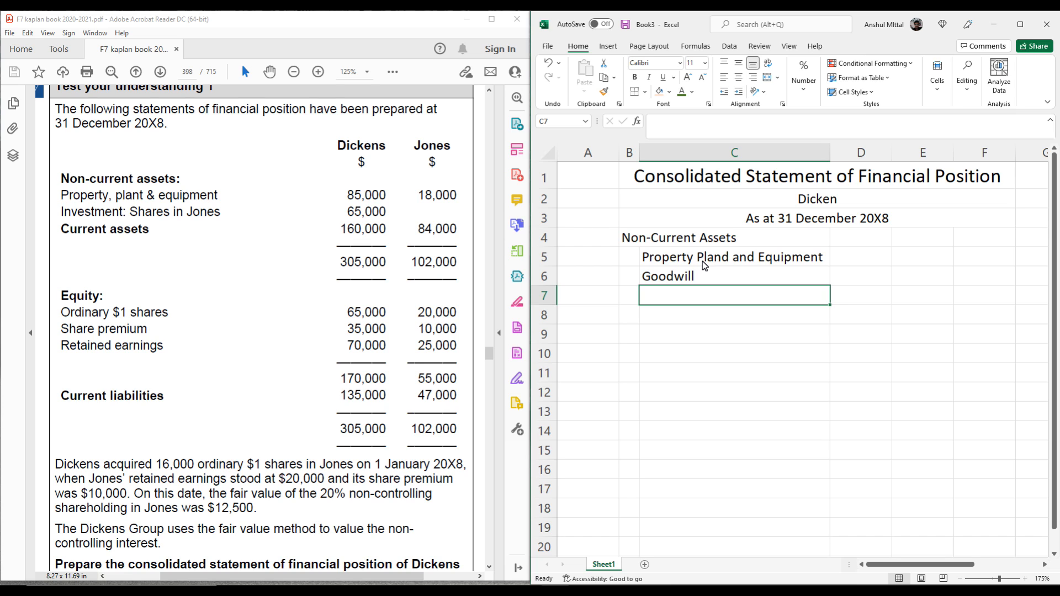
type("Curr")
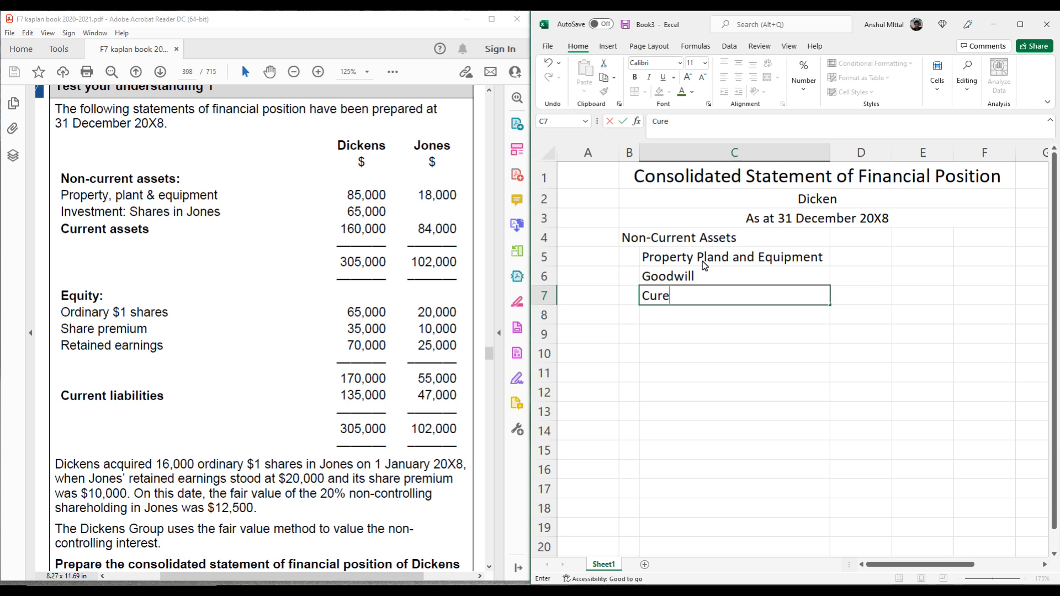
type("ent Assets")
key("Return")
key("Up")
key("Up")
key("Up")
key("Up")
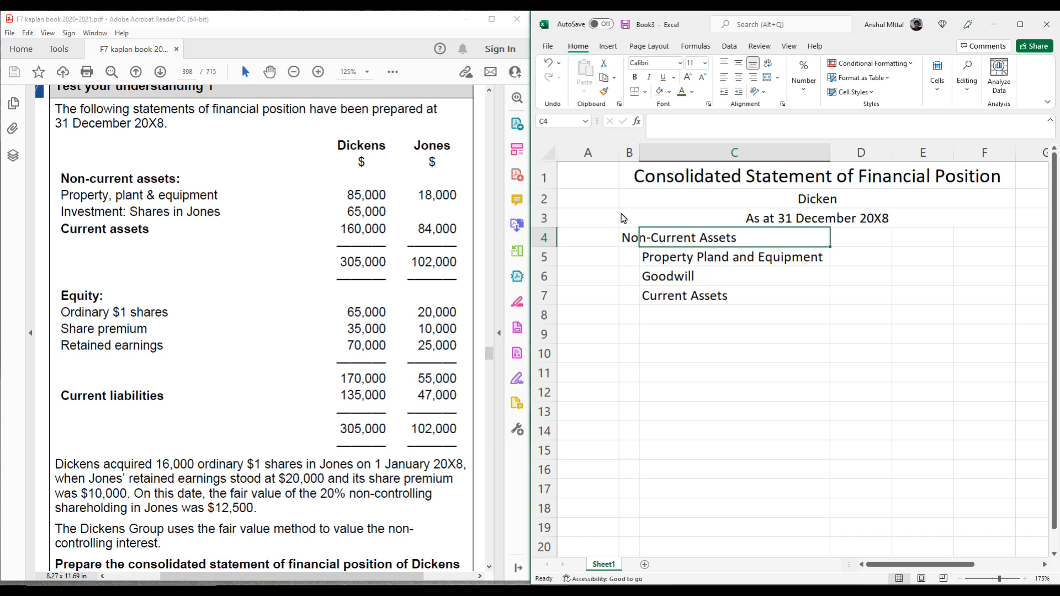
Step: Make the Non-Current Assets section heading in B4 bold
left_click(630, 237)
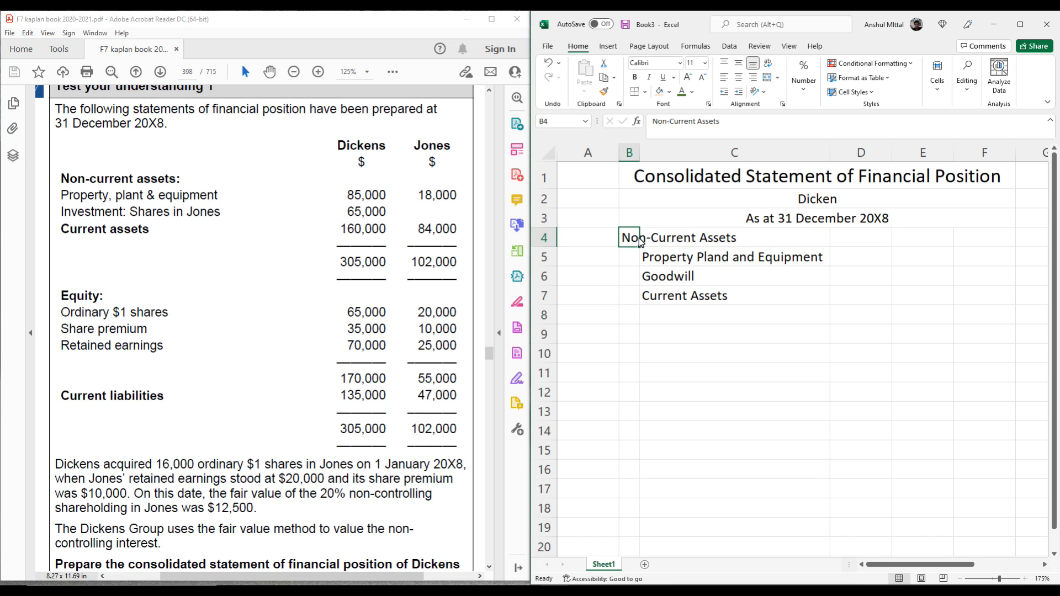
key("ctrl+b")
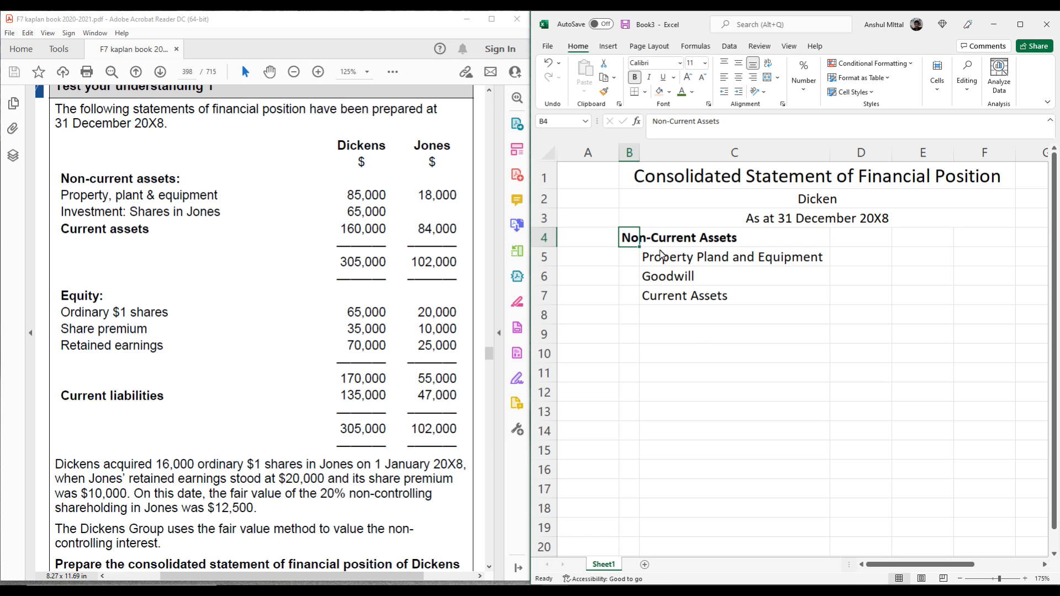
left_click(694, 348)
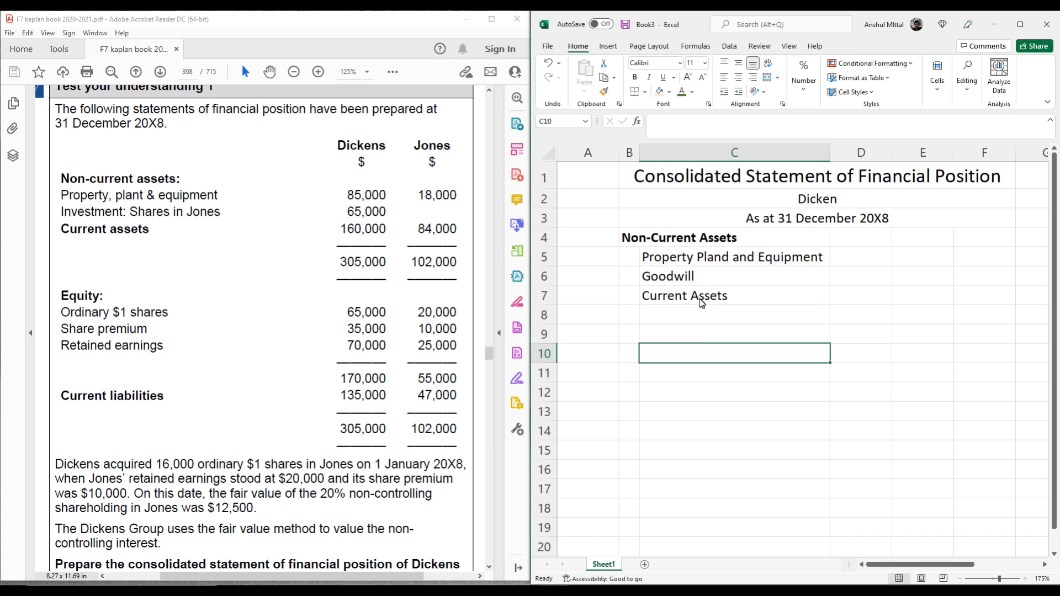
Step: Move the block of asset labels in B4:C7 down one row so that it starts in B5
left_click(973, 244)
left_click(647, 244)
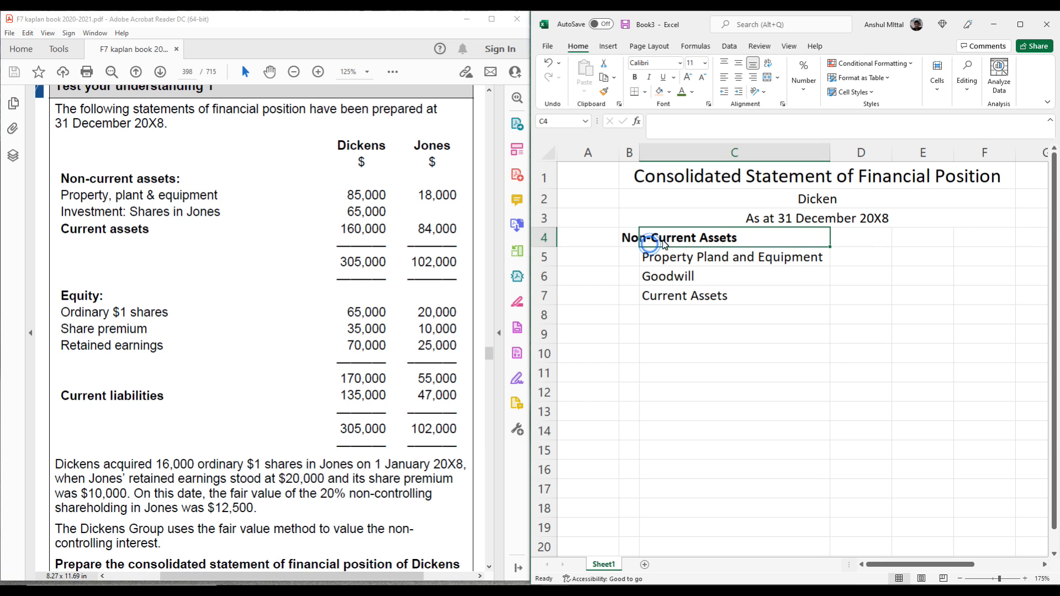
left_click_drag(633, 242, 662, 298)
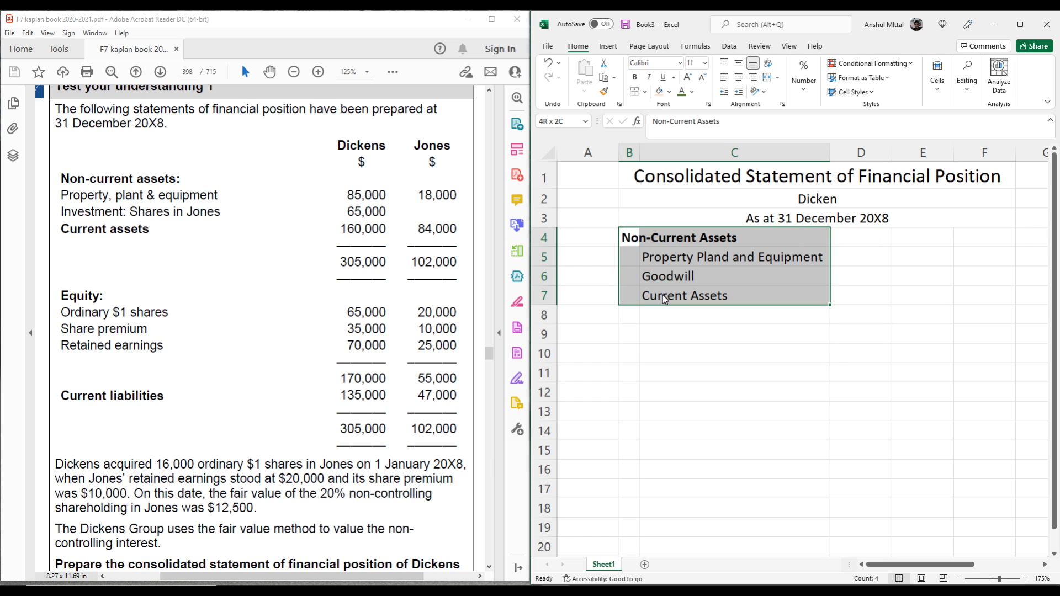
key("ctrl+c")
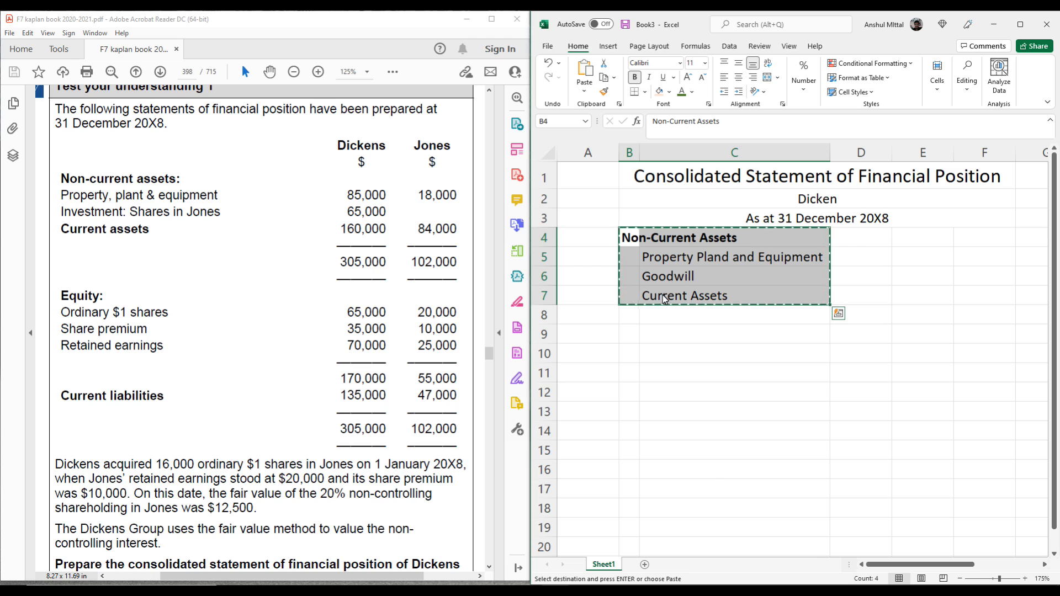
left_click(634, 259)
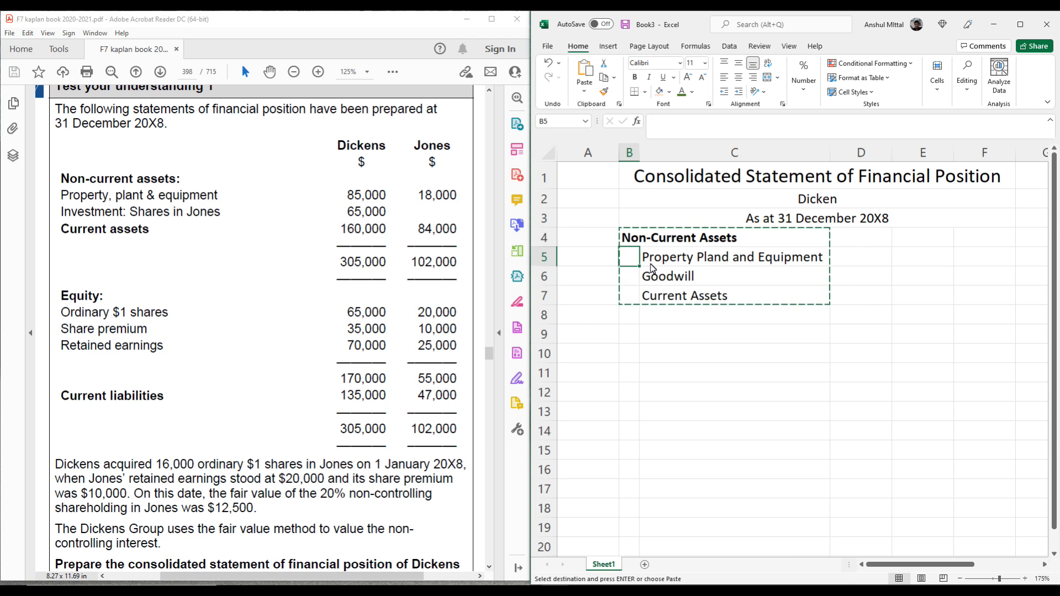
key("Return")
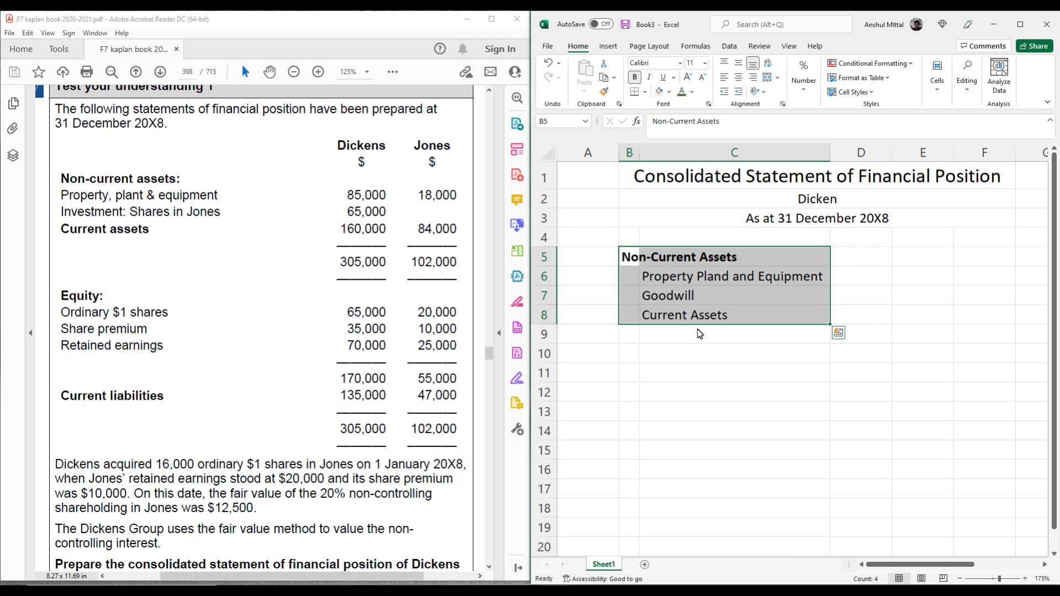
Step: Enter the column heading Amount($) in F4 and widen column F to fit it
left_click(972, 243)
type("Amount")
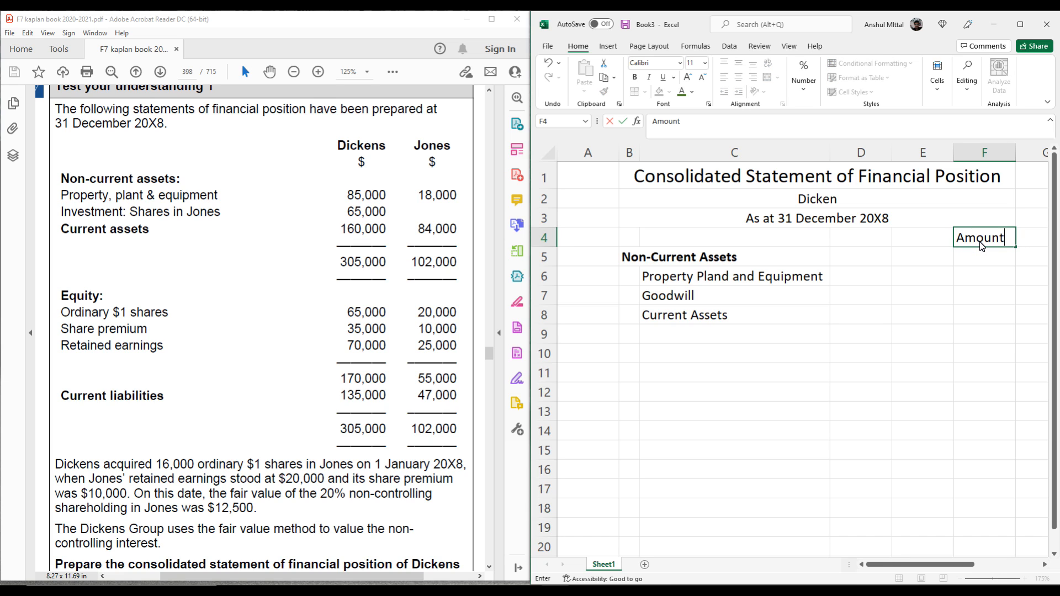
type("($)")
key("Return")
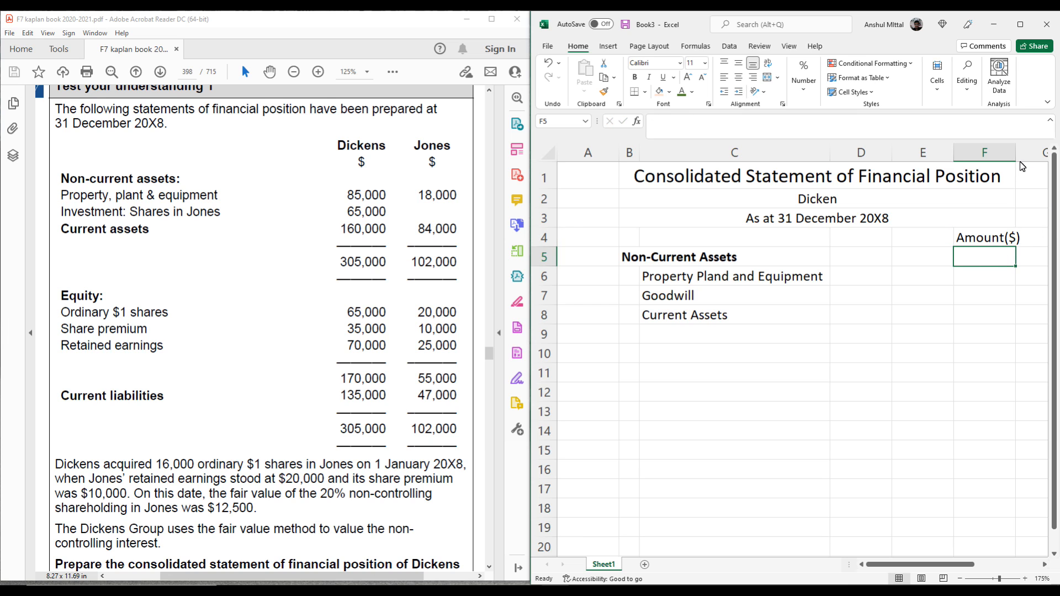
left_click_drag(1018, 154, 1025, 159)
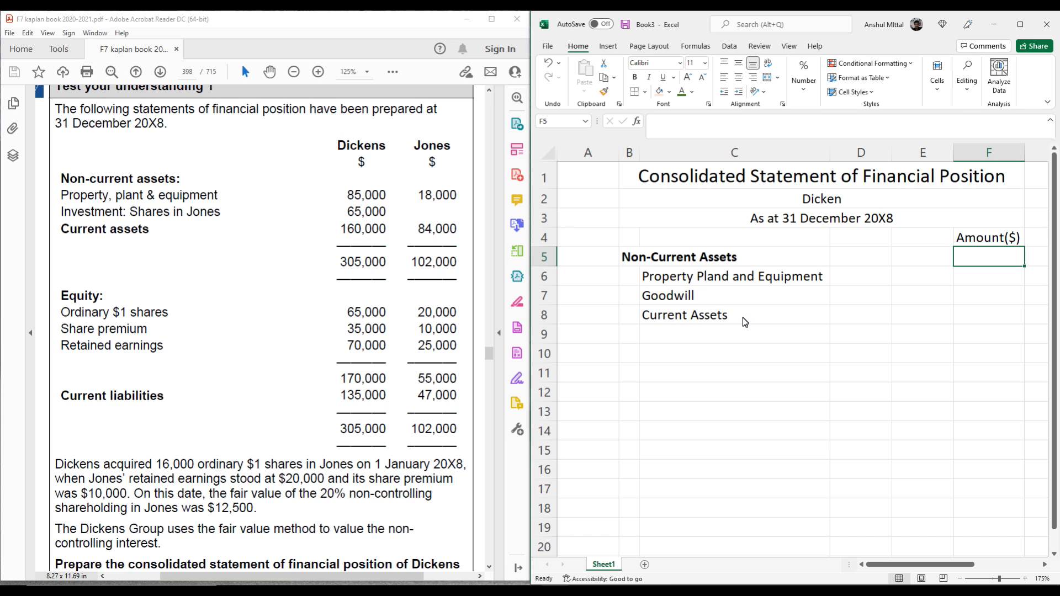
Step: Enter the section heading Equity in B11 and make it bold
left_click(635, 369)
type("Equity")
key("ctrl+Return")
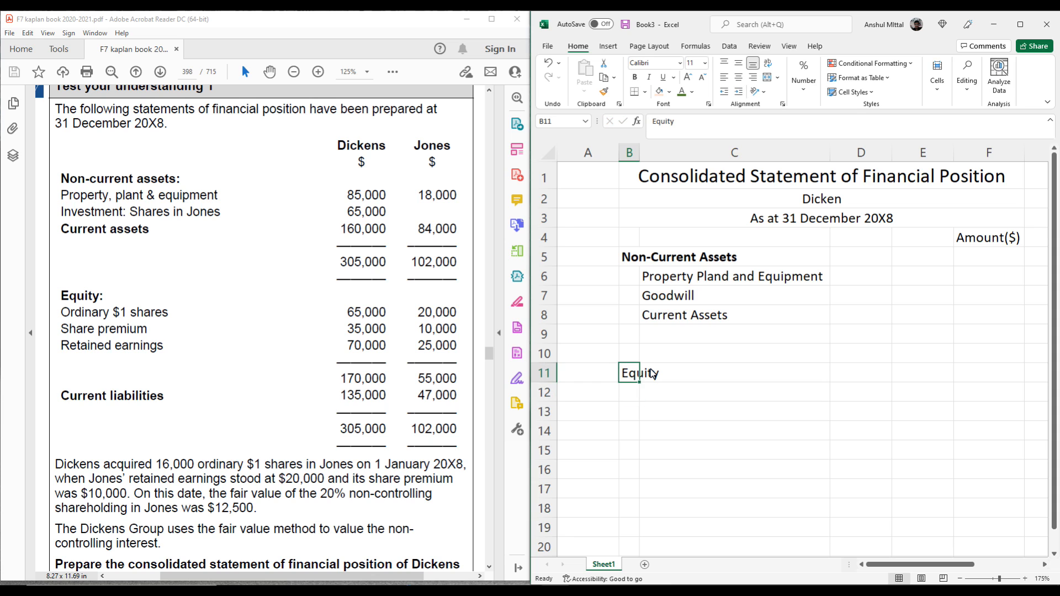
key("ctrl+b")
key("Down")
key("Right")
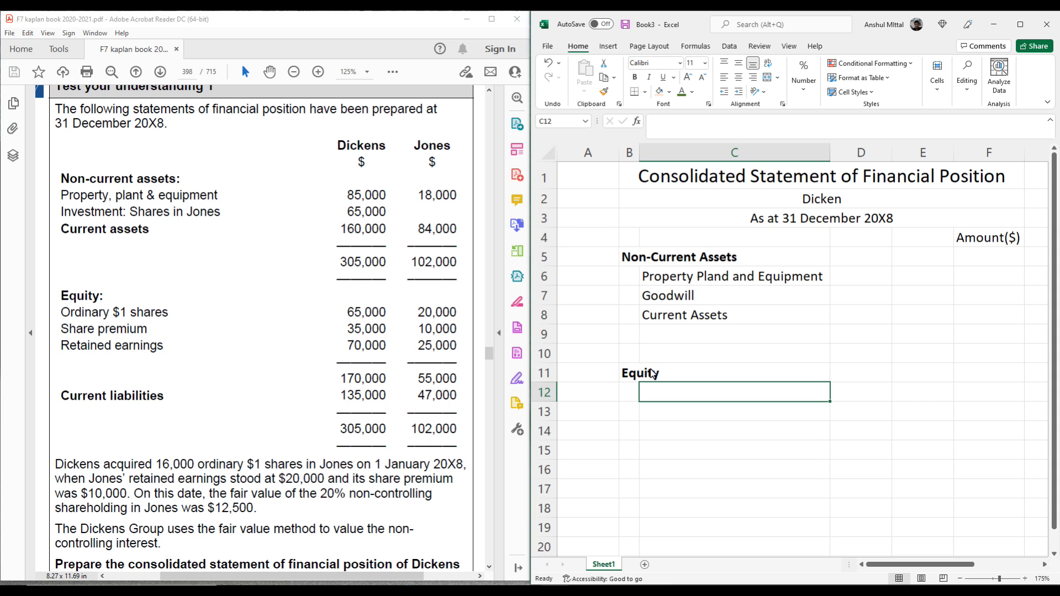
Step: Return to the Current Assets label in C8
key("Up")
key("Up")
key("Up")
key("Up")
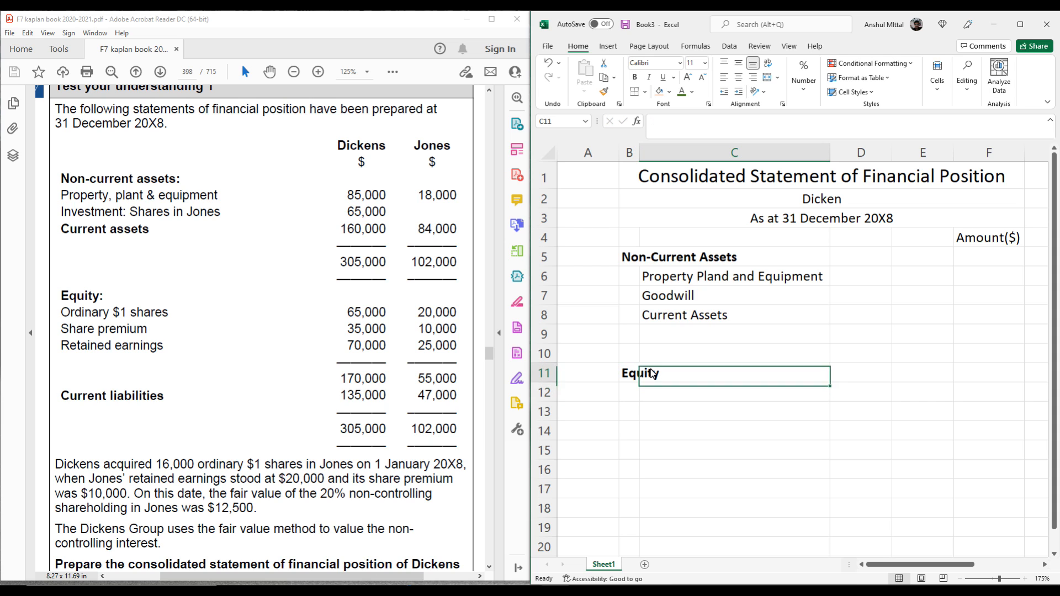
Step: Move the Current Assets label from C8 to B9 and make it bold
key("ctrl+x")
key("Left")
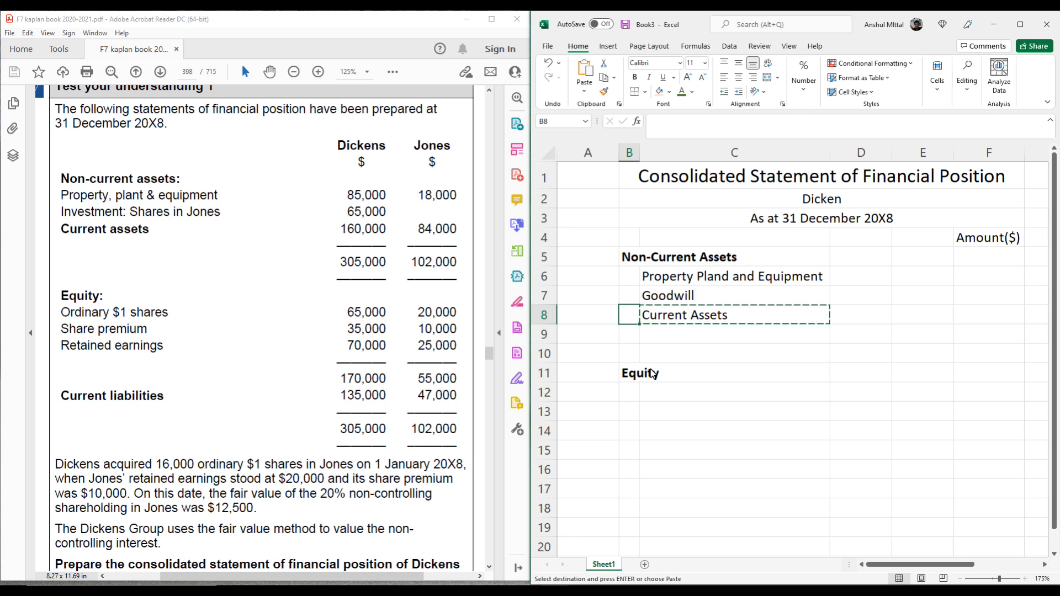
key("Down")
key("ctrl+v")
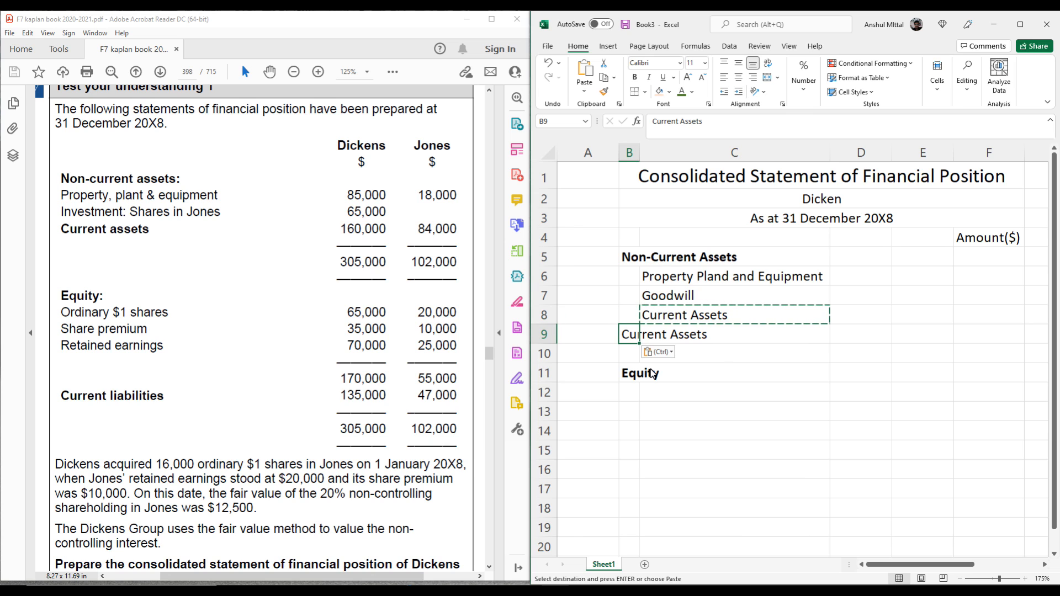
key("Right")
key("Up")
key("Down")
key("Left")
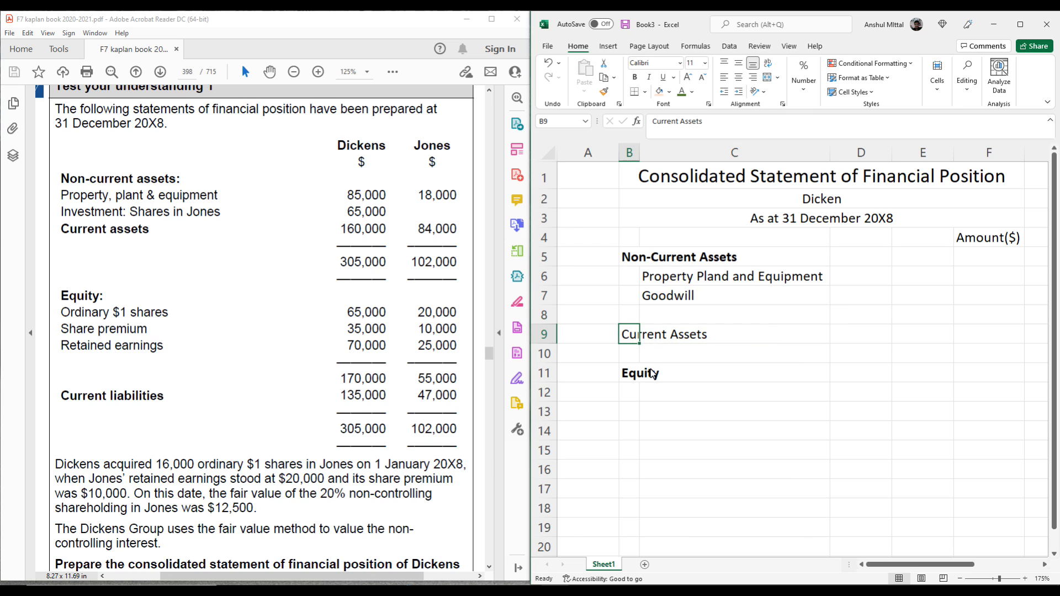
key("ctrl+b")
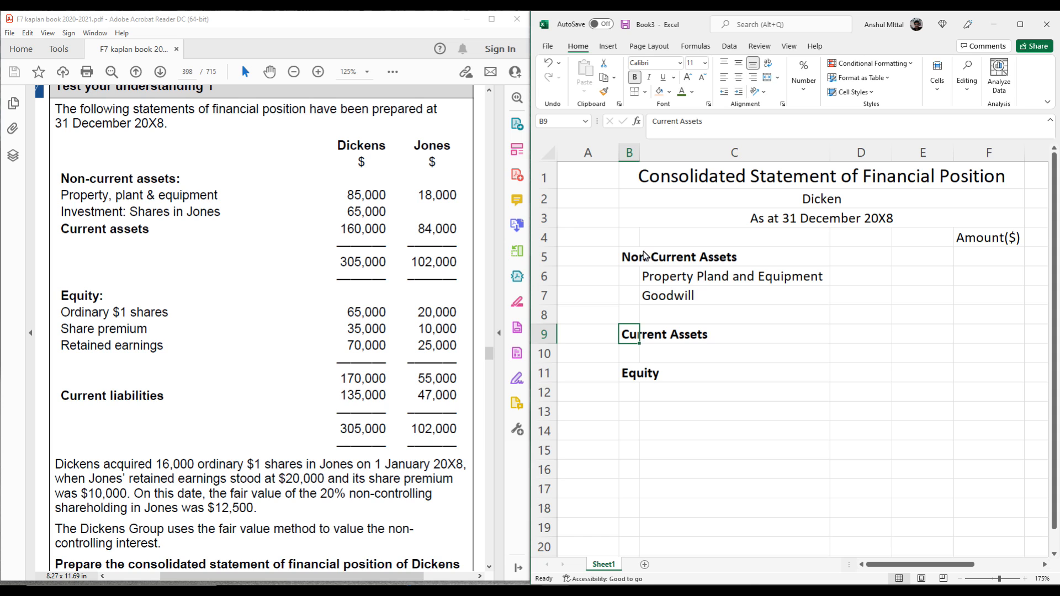
Step: Move the Equity heading down one row to B12
left_click(633, 379)
left_click_drag(634, 383, 634, 395)
left_click(686, 411)
Step: Enter the heading ASSETS in B4, above Non-Current Assets
left_click(627, 241)
type("ASSETS")
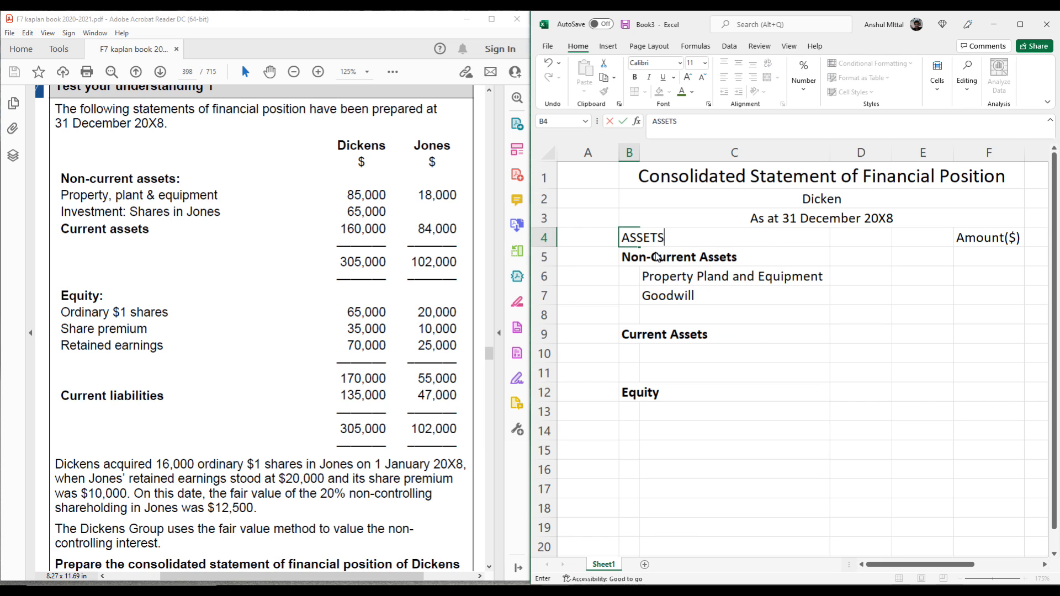
key("Up")
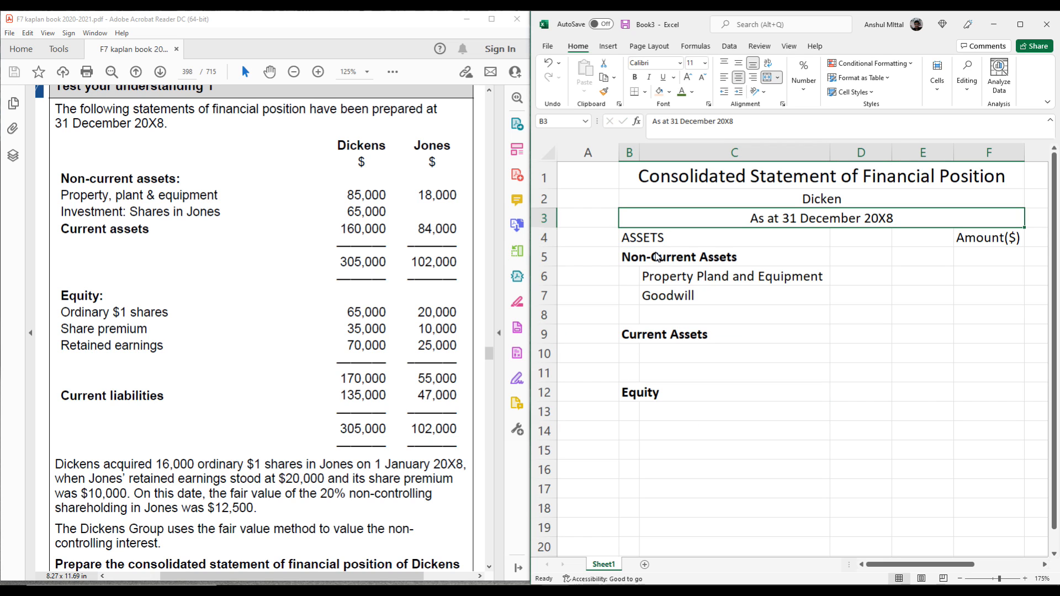
left_click(671, 239)
left_click(669, 257)
left_click(653, 334)
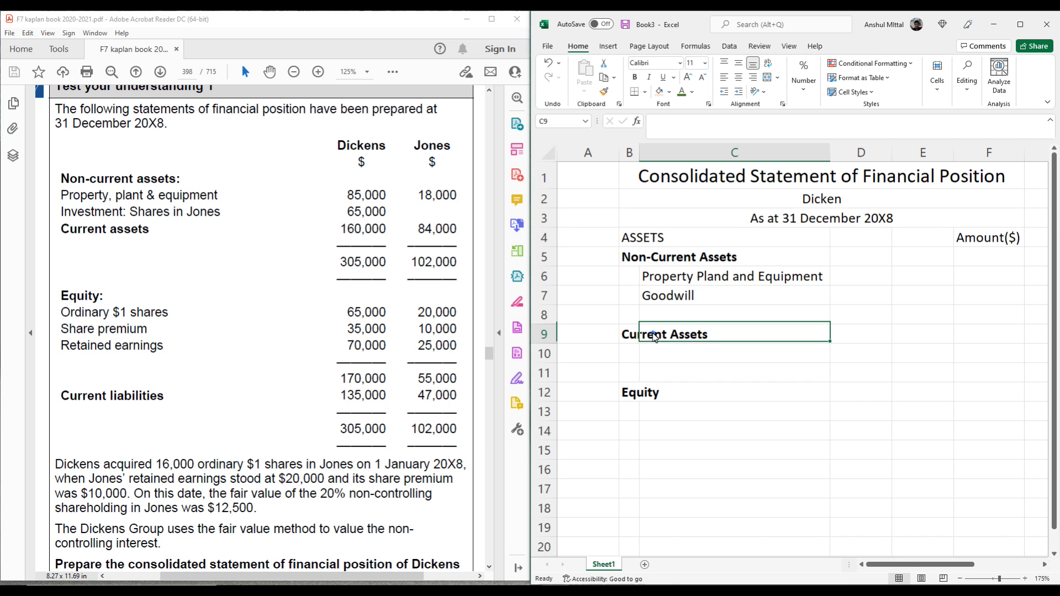
Step: Retype the heading in B12 in capitals as EQUITY and remove its bold formatting
left_click(629, 400)
type("EQUITY")
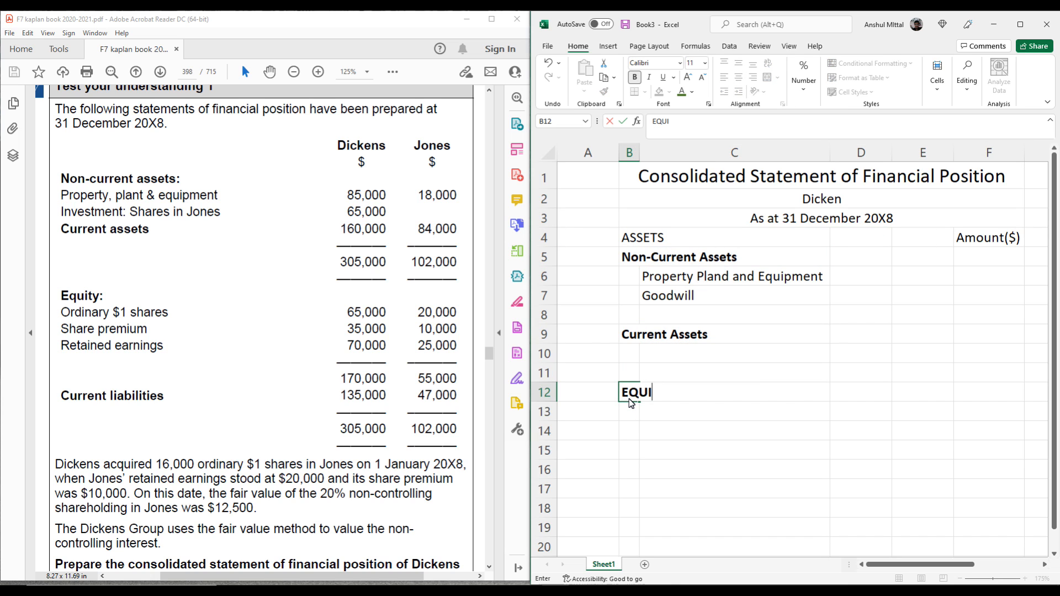
key("ctrl+Return")
key("ctrl+b")
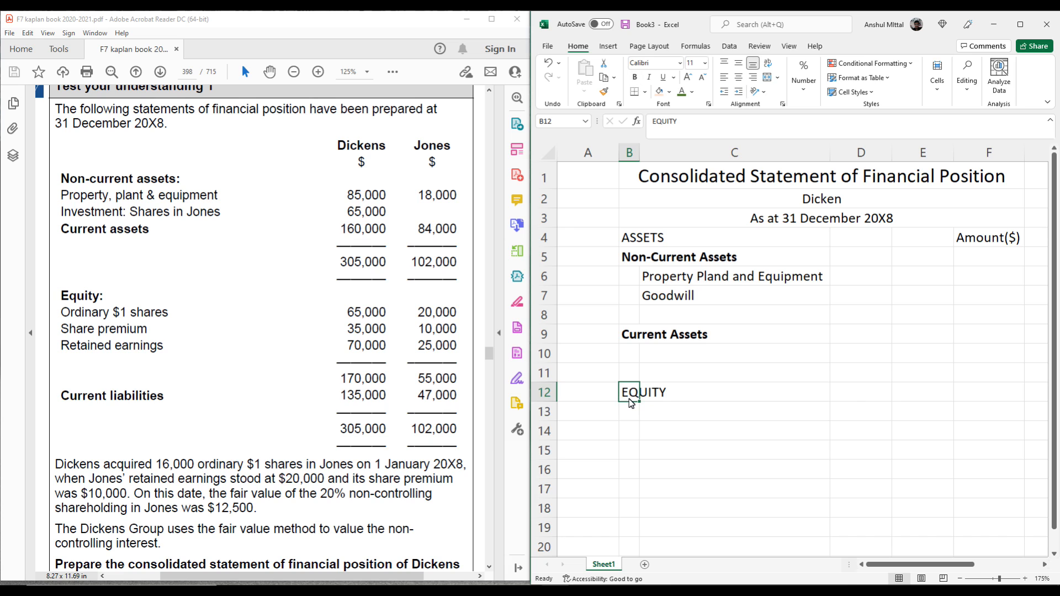
Step: List Share Capital in C13 and Share Premium in C14 under the EQUITY heading
key("Return")
key("Right")
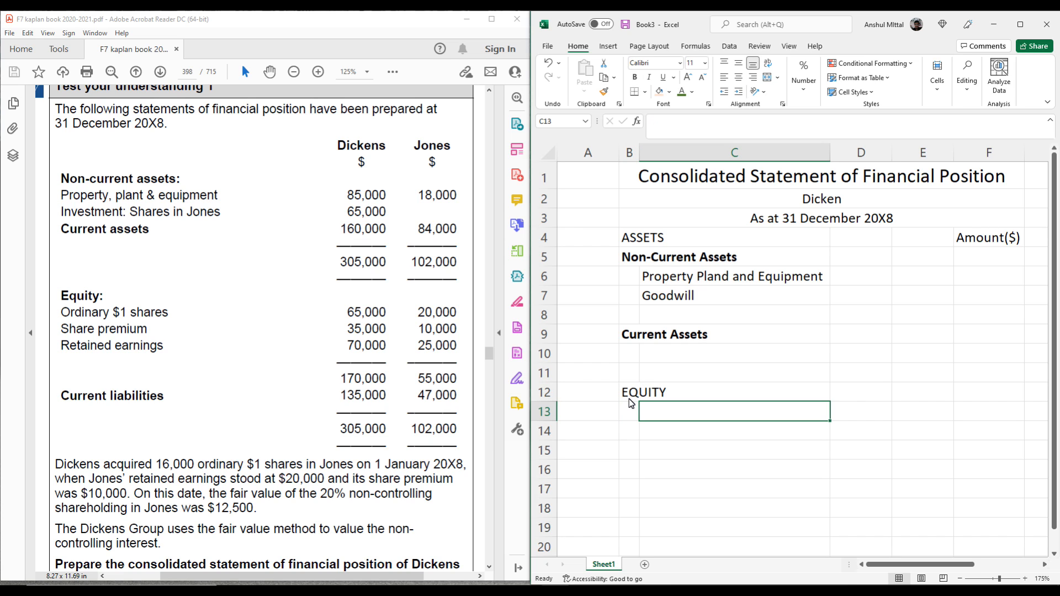
type("Share Capital")
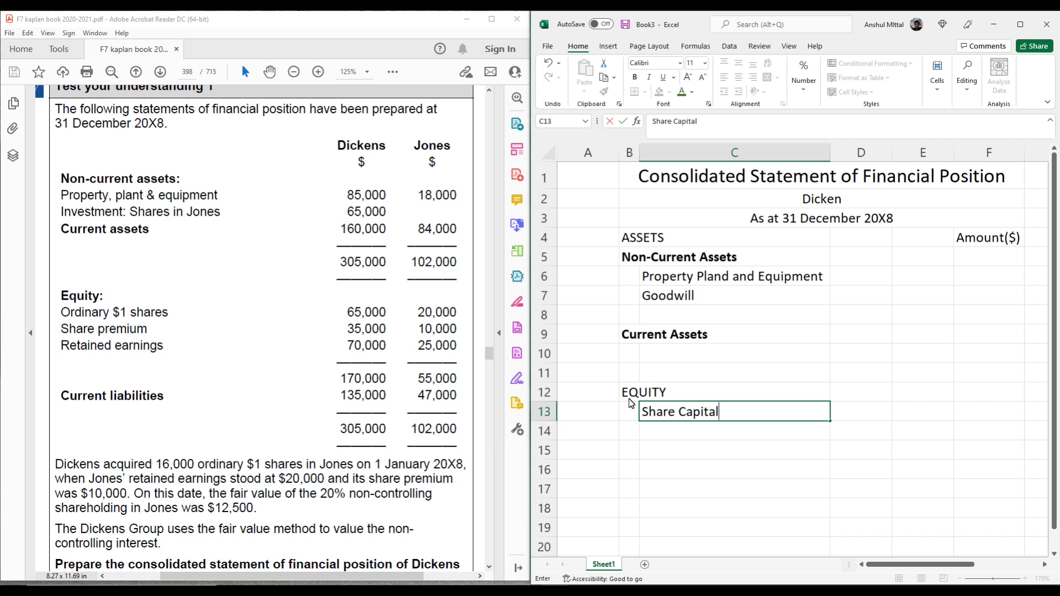
key("Return")
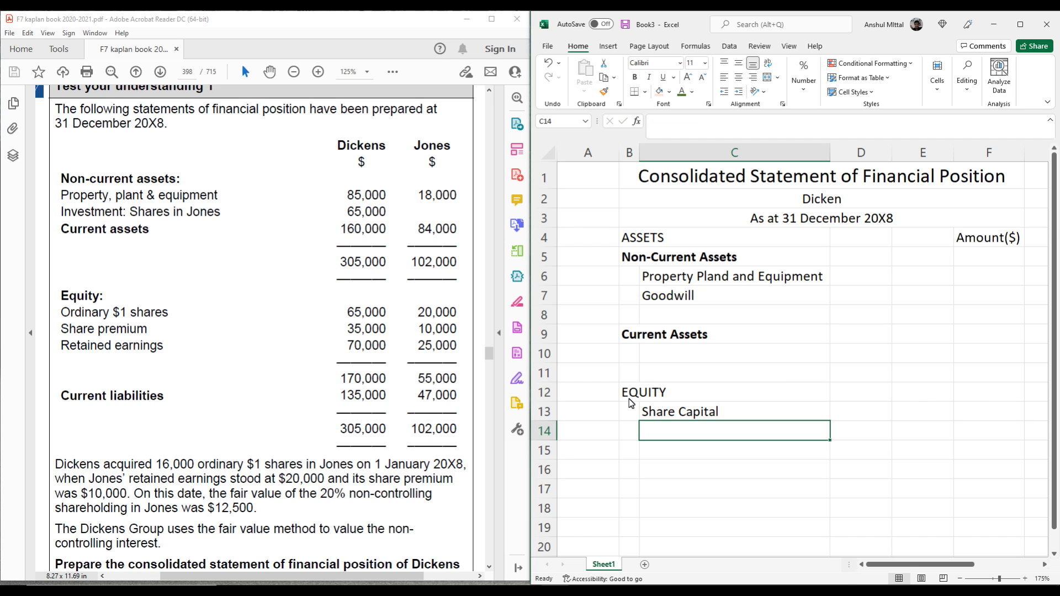
type("Share Pre")
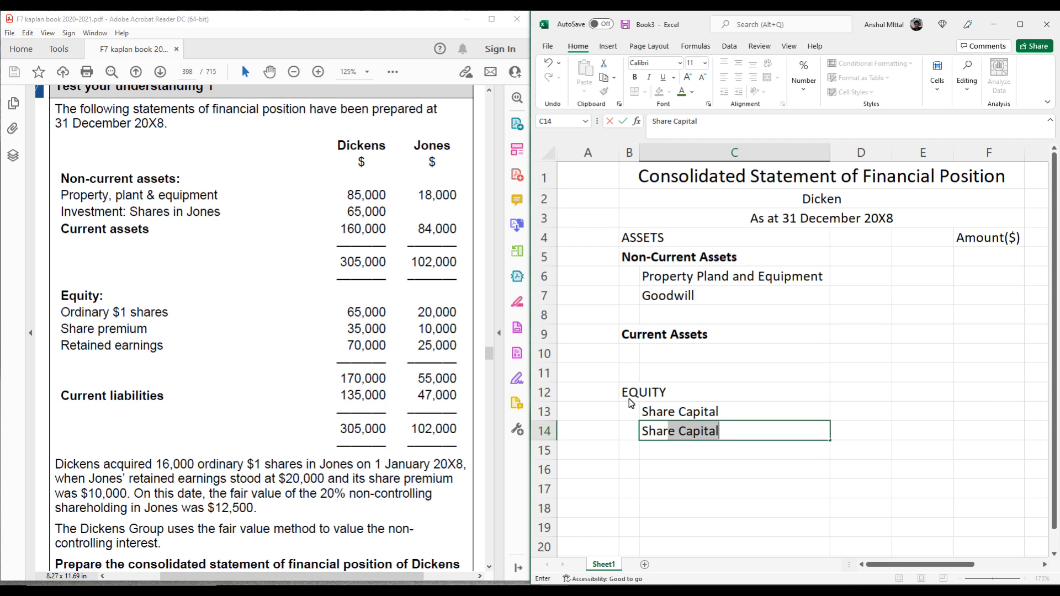
type("mium")
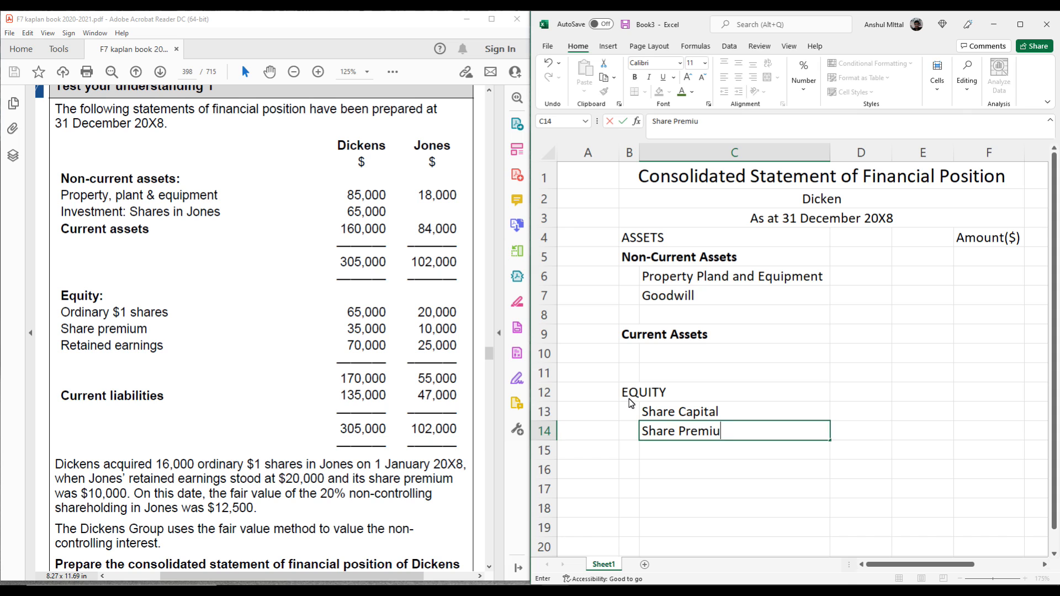
key("Return")
Step: Add the line item Group Retained Earning in C15
type("Group Re")
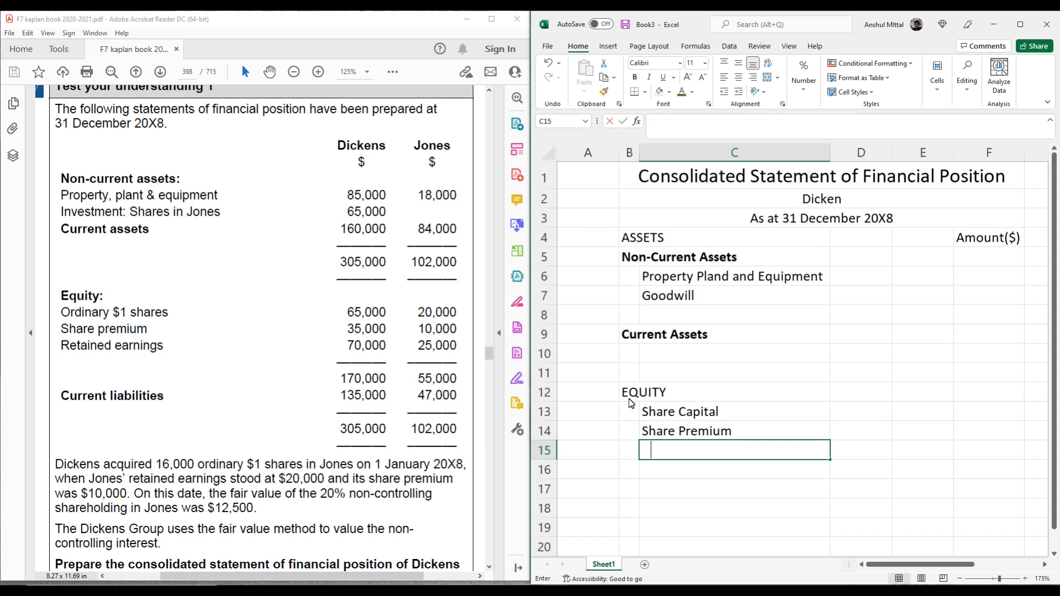
type("tain")
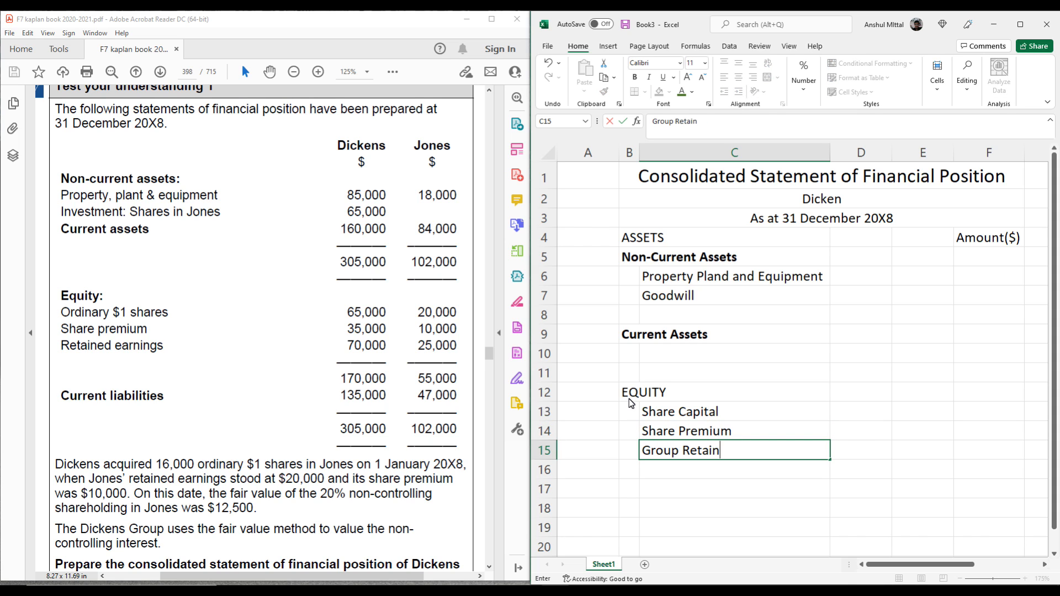
type("ed Earning")
key("Return")
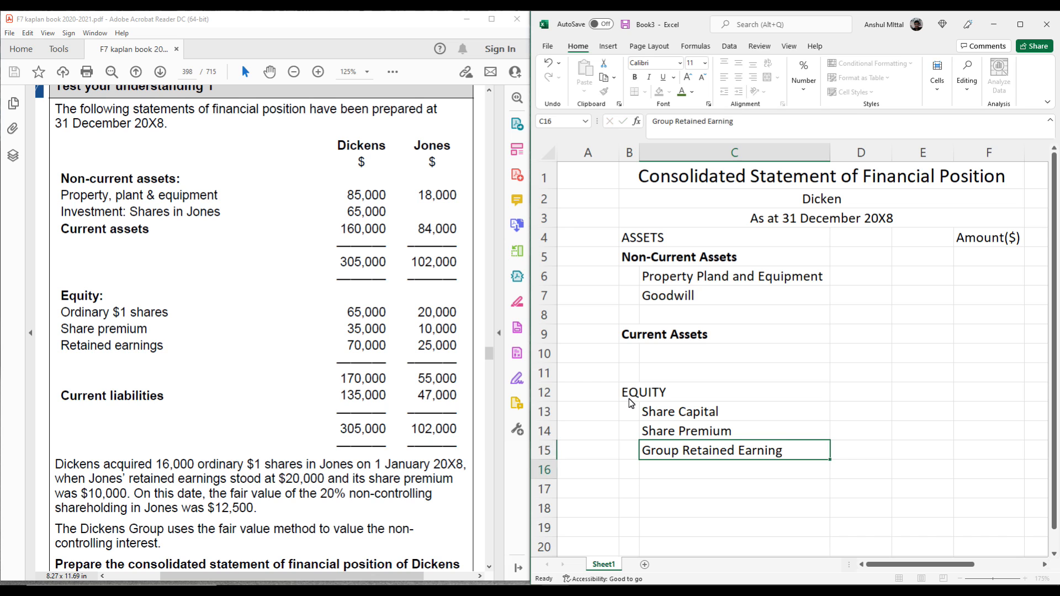
Step: Add the line item Non Conrollable Interest in C16, removing the stray apostrophe at its end
type("Non")
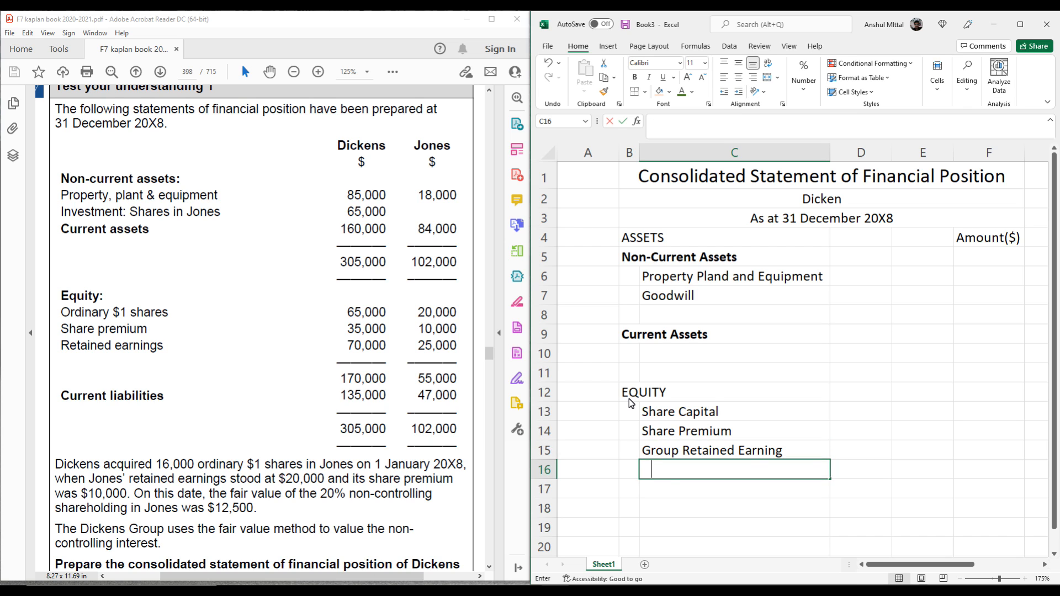
type(" Conro")
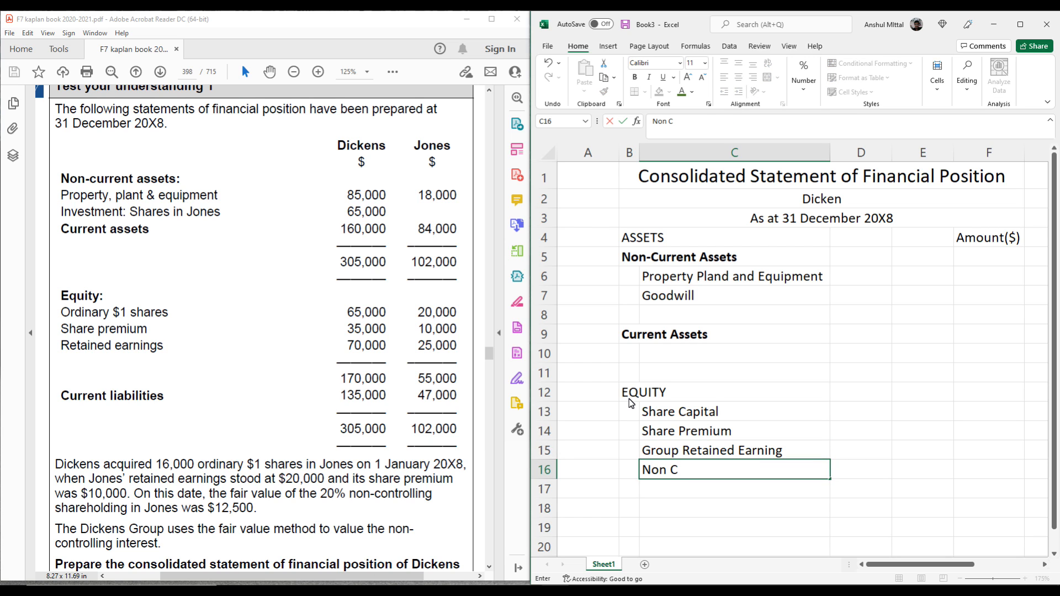
key("BackSpace")
key("BackSpace")
key("BackSpace")
type("nrollable Inter")
key("BackSpace")
type("rest'")
key("Return")
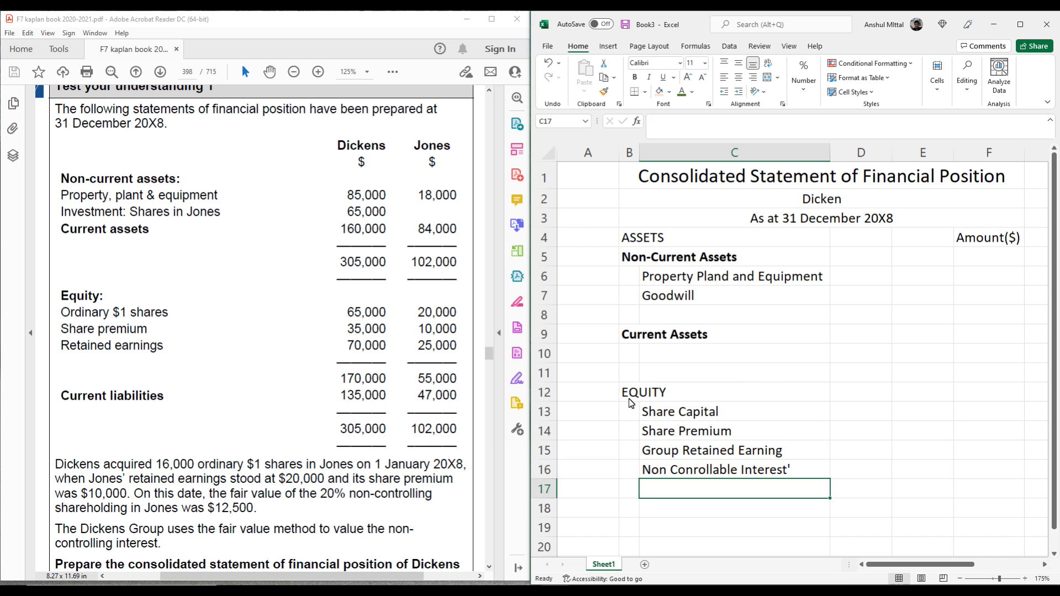
key("Up")
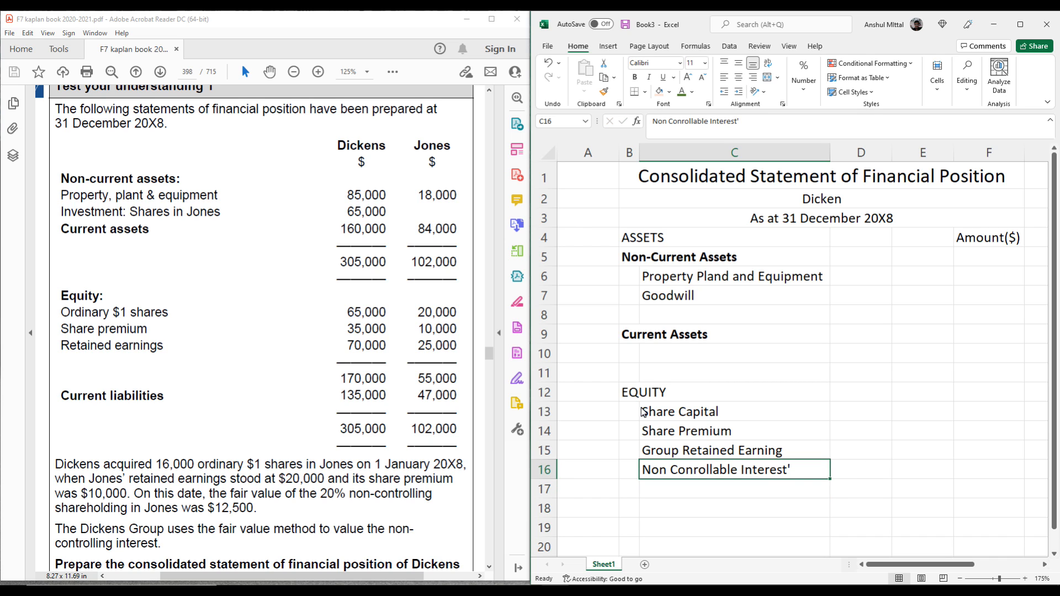
double_click(801, 472)
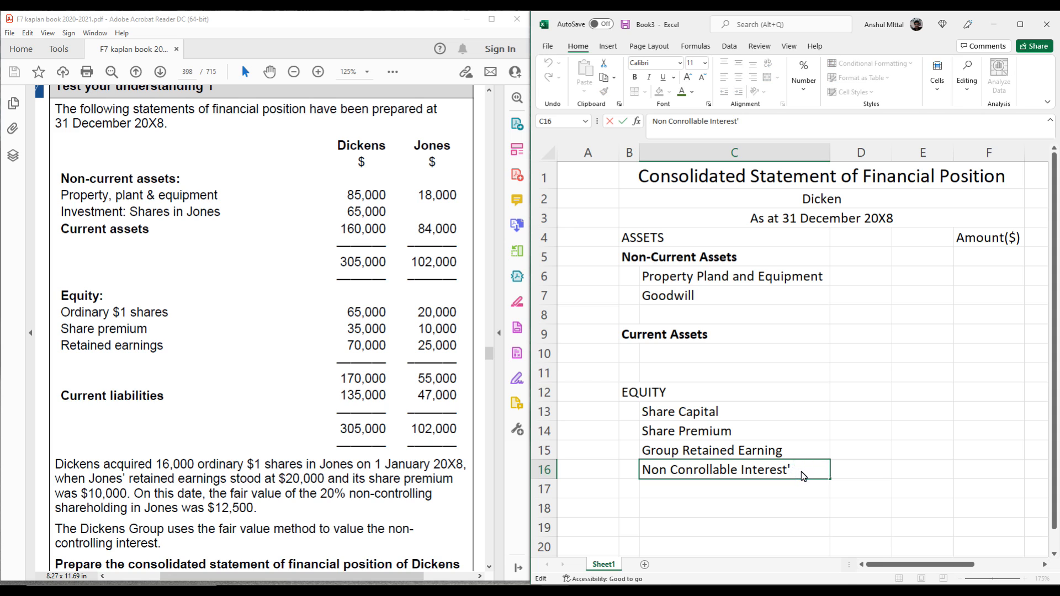
key("Return")
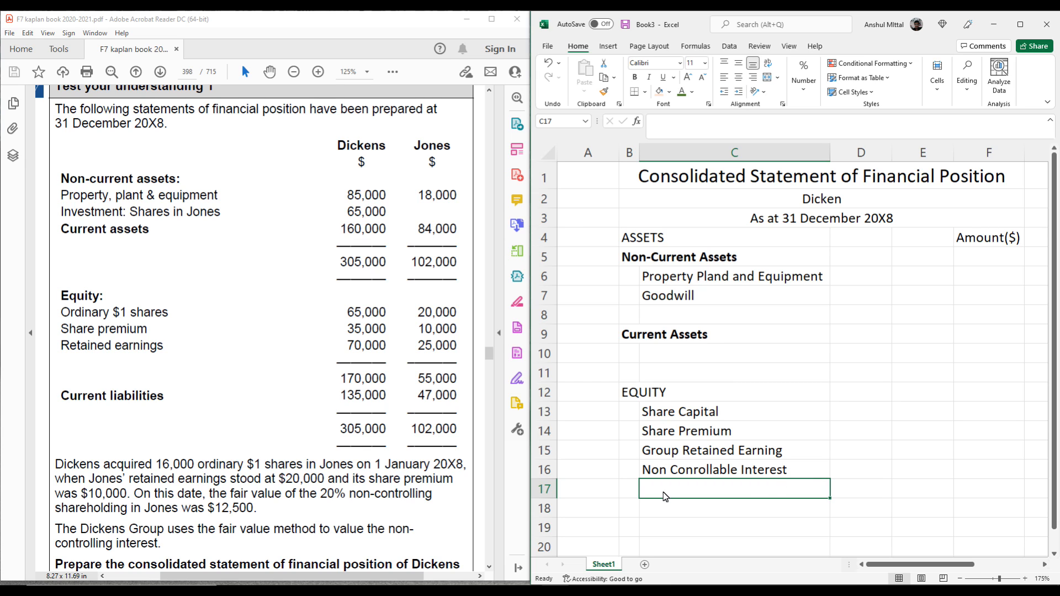
Step: Enter the heading Current Liability in B18 and make it bold
left_click(635, 510)
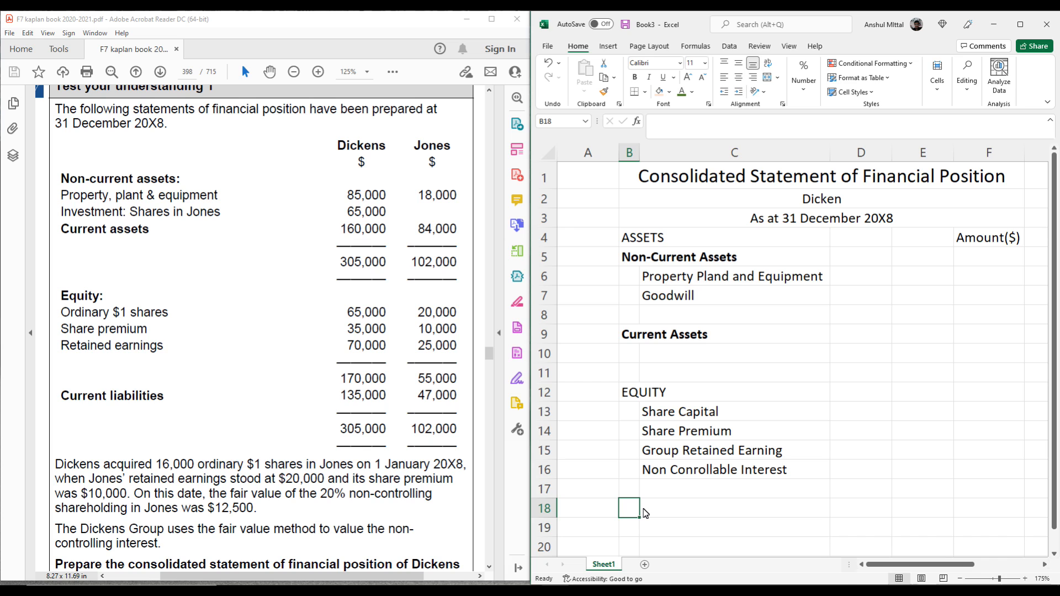
type("Curre")
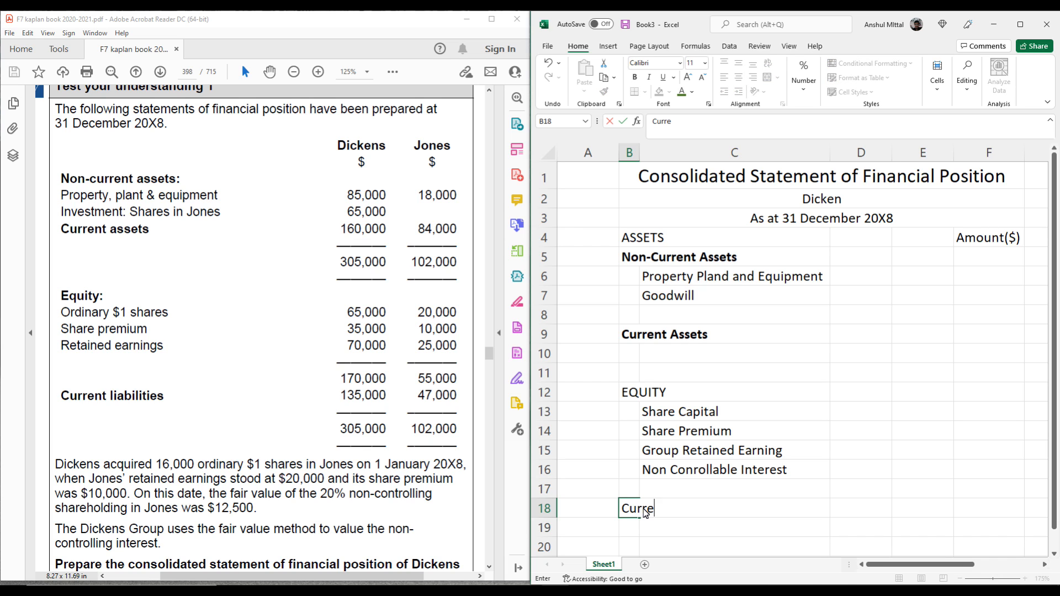
type("nt Liability['")
key("BackSpace")
key("BackSpace")
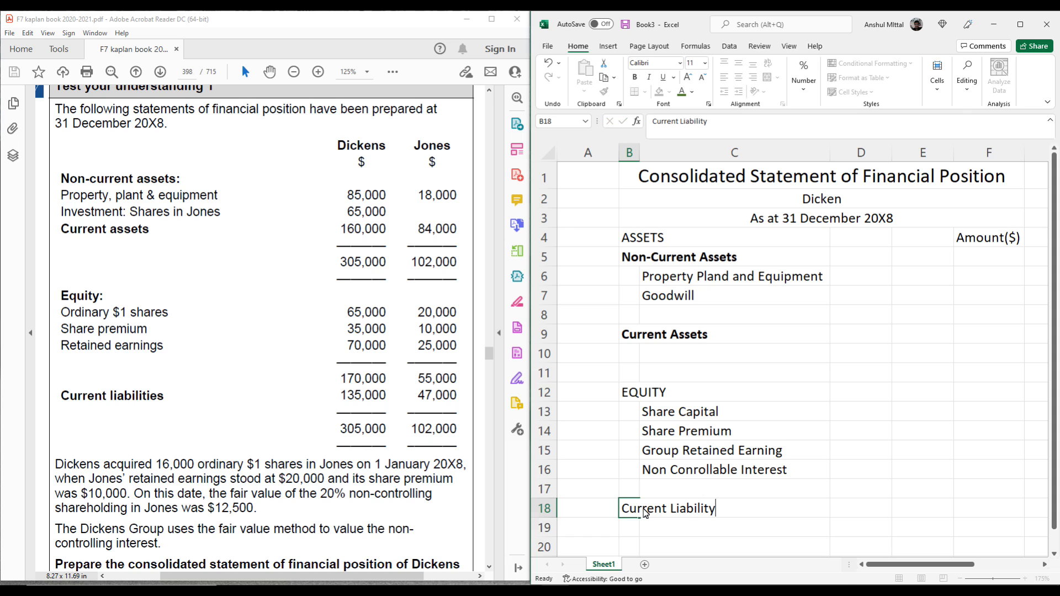
key("Return")
key("Up")
key("ctrl+b")
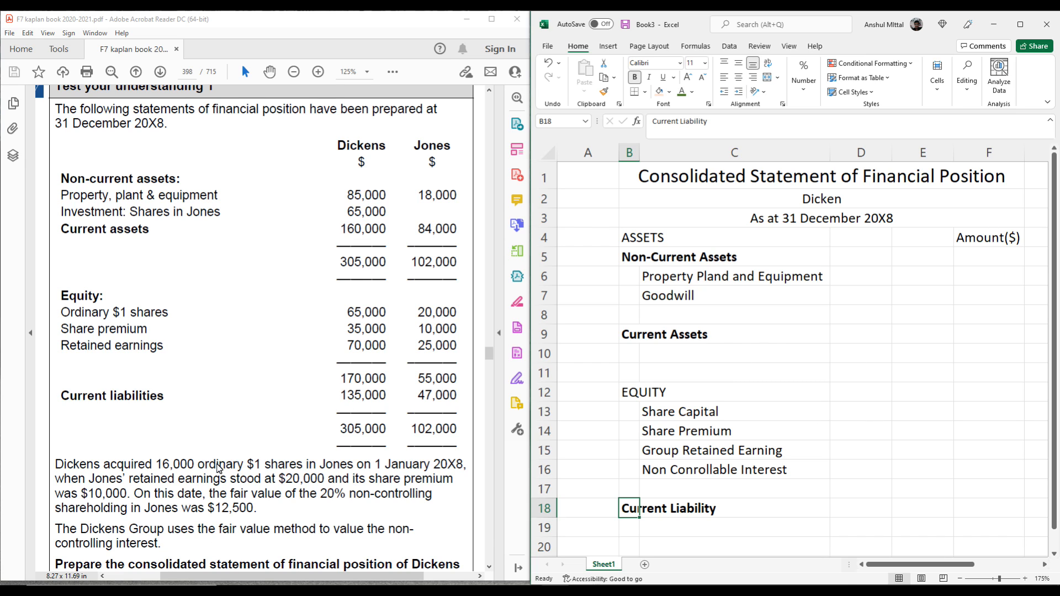
Step: Calculate the property, plant and equipment amount in F6 with the formula =85000+18000
left_click(740, 282)
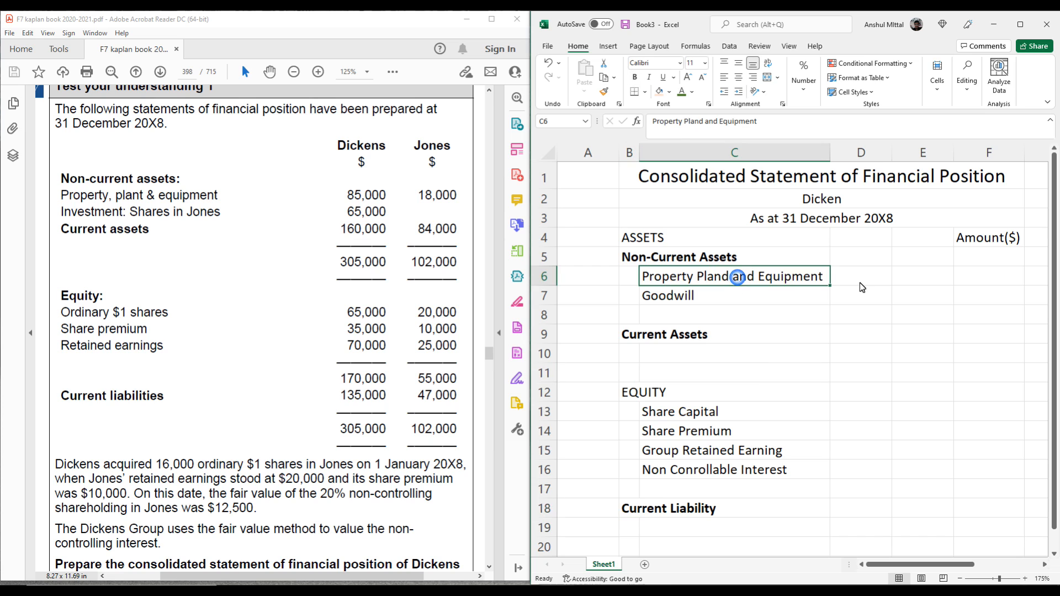
left_click(973, 281)
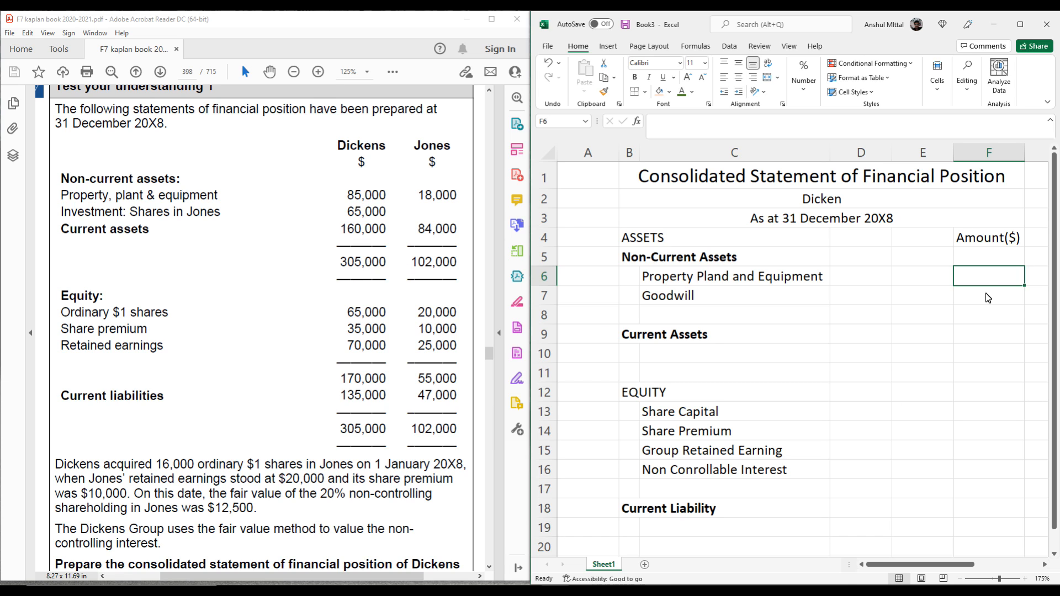
type("=")
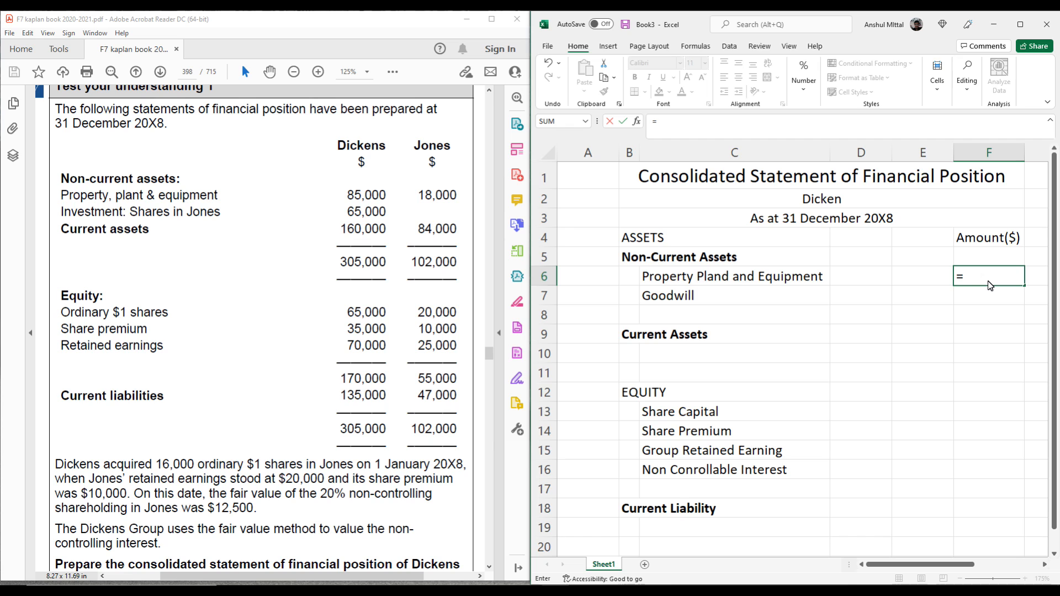
type("85000+18000")
key("Return")
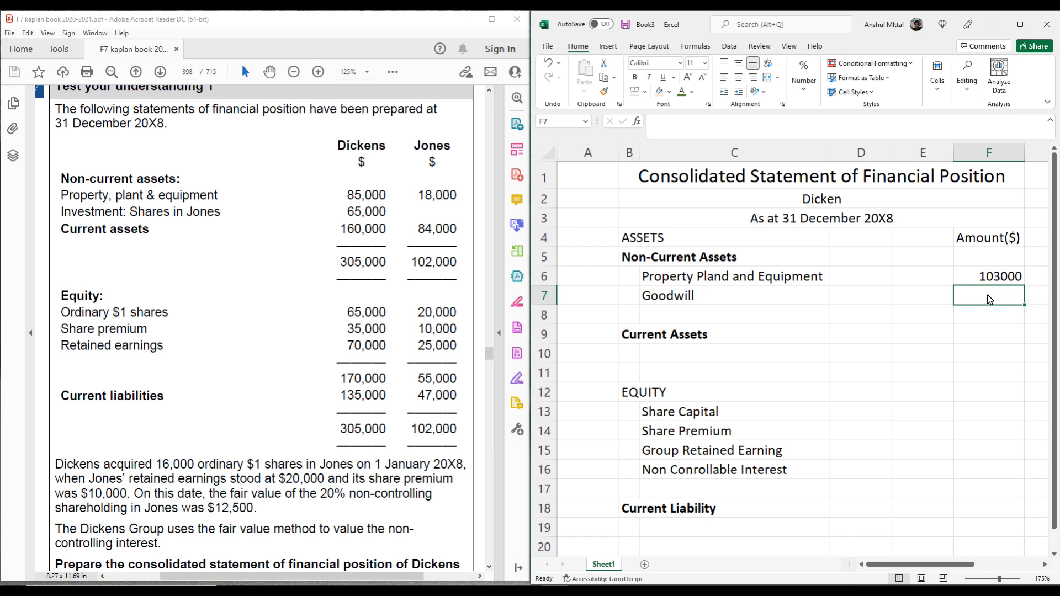
Step: Calculate the current assets amount in F9 with the formula =160000+84000
left_click(988, 338)
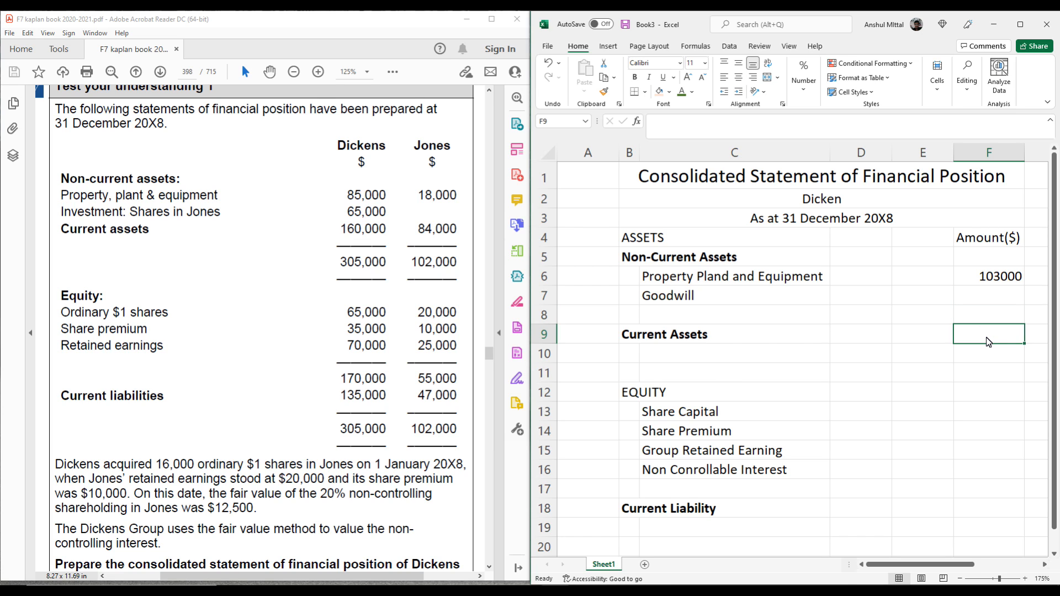
type("=")
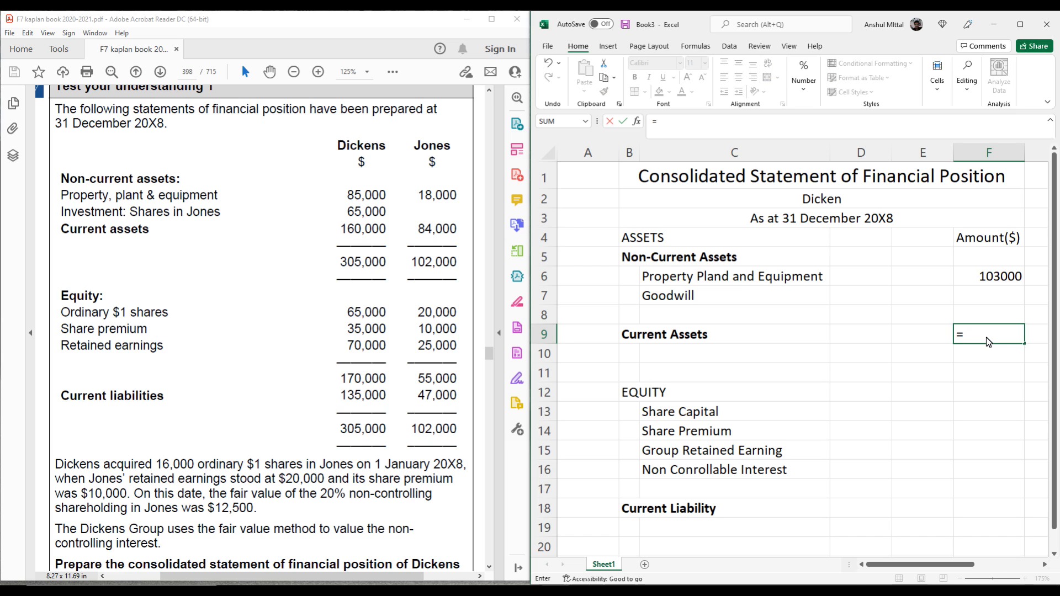
type("160000+")
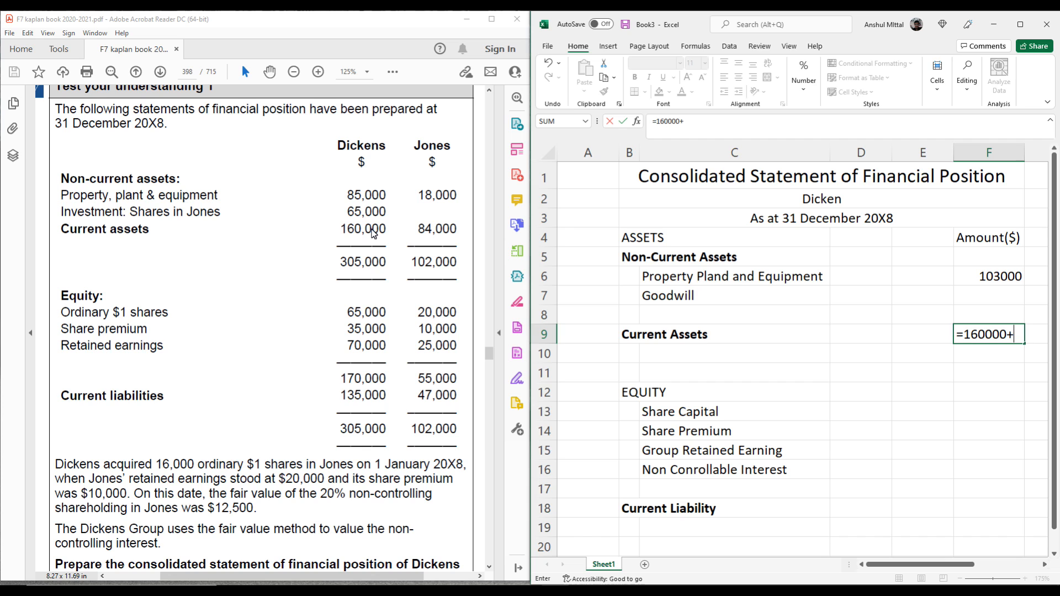
type("84000")
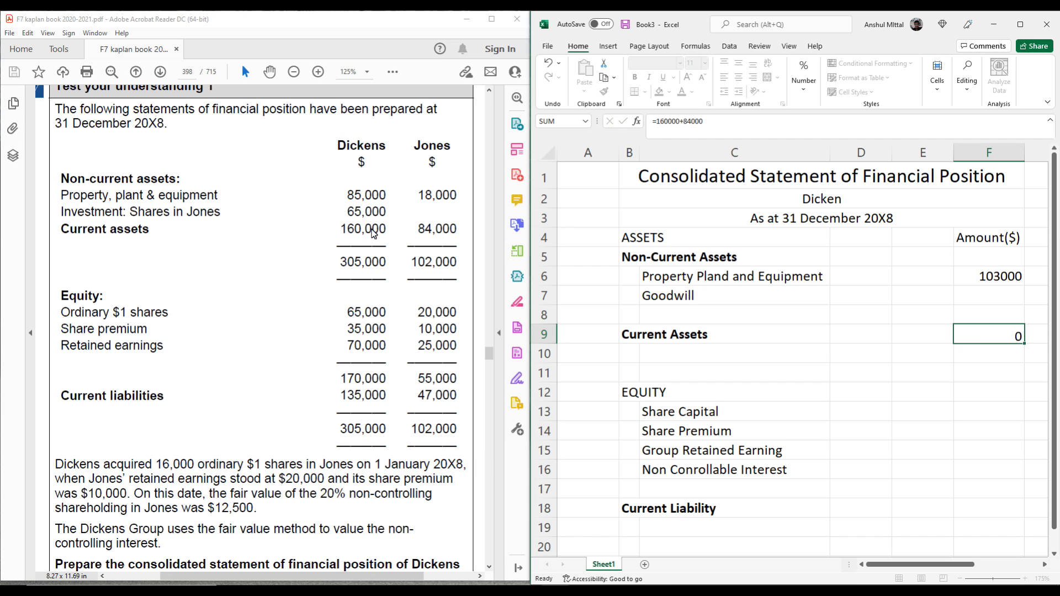
key("Return")
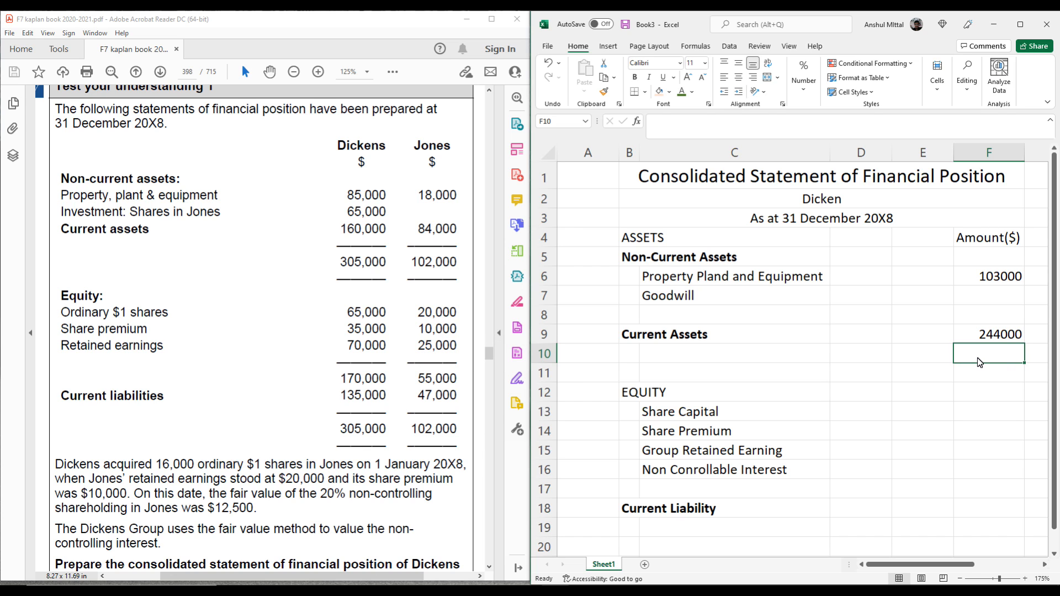
Step: Total the asset amounts in F10 with the formula =SUM(F5:F9)
type("=sum")
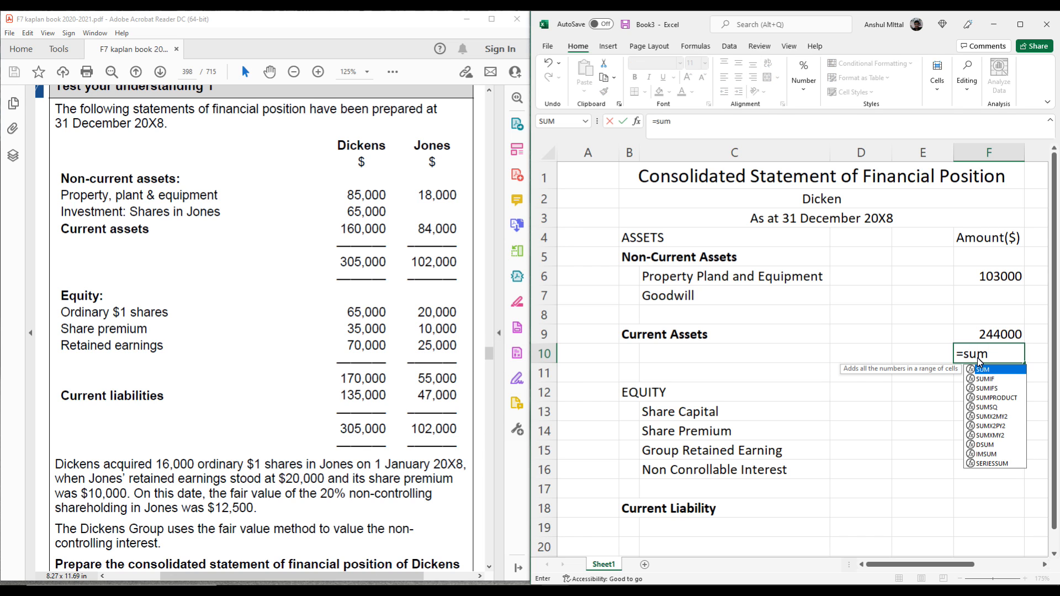
type("(")
left_click_drag(987, 265, 997, 337)
type(")")
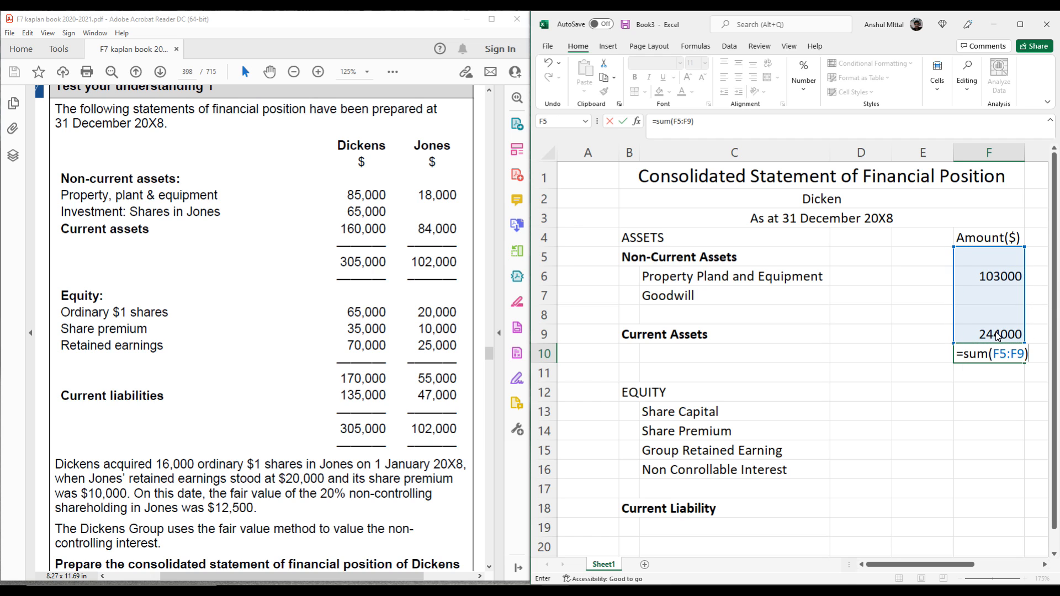
key("Return")
Step: Label the asset total with TOTAL in E10 and make both E10 and F10 bold
key("Up")
key("Left")
type("TOTAL")
key("Return")
key("Up")
key("shift+Right")
key("ctrl+b")
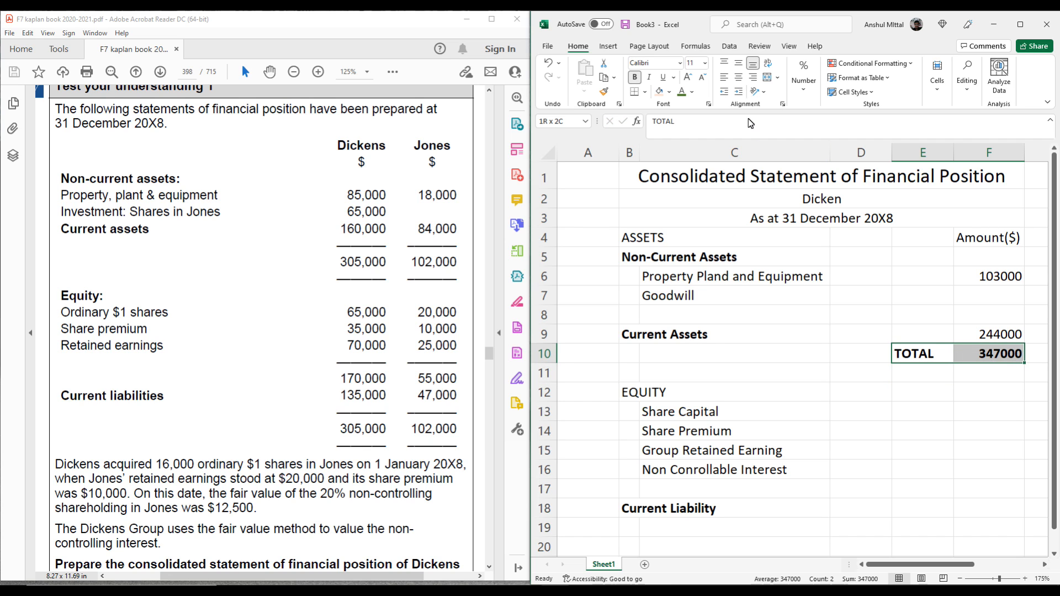
Step: Apply a Top and Thick Bottom Border to the TOTAL row cells E10:F10
left_click(644, 91)
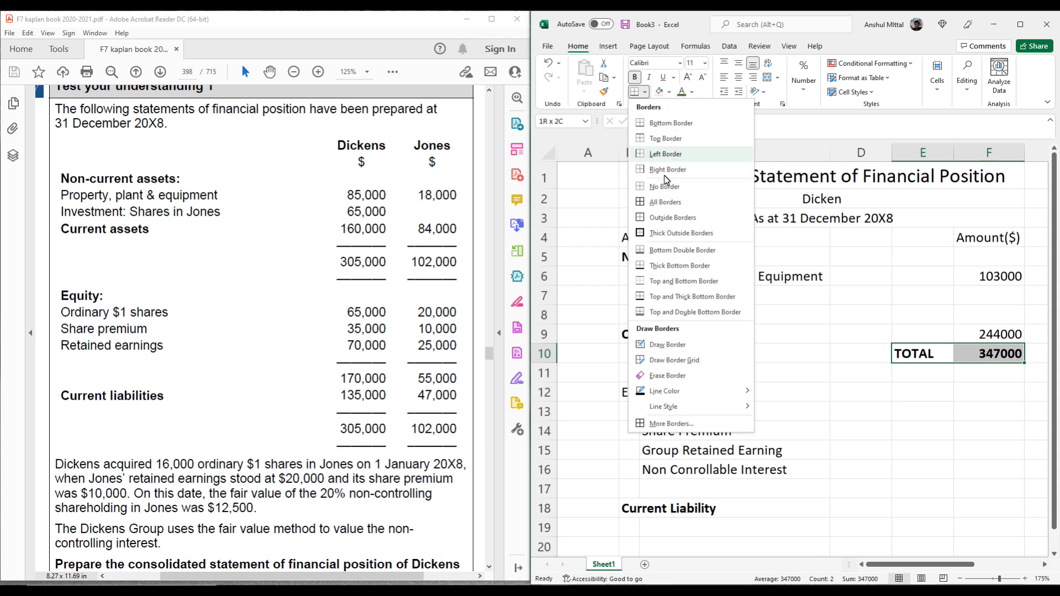
left_click(679, 296)
left_click(879, 390)
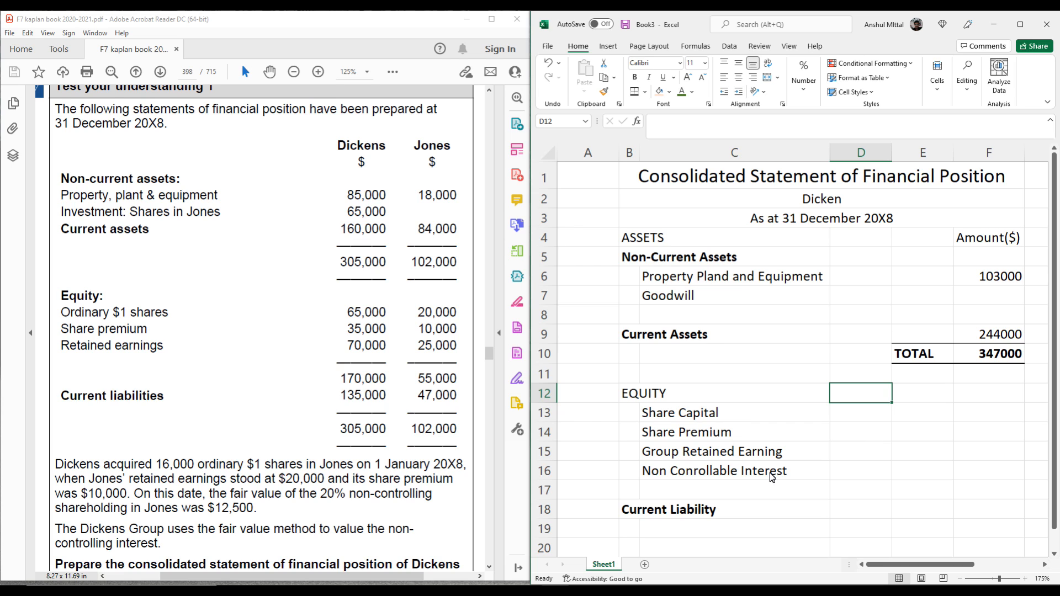
Step: Calculate the current liability amount in F18 with the formula =135000+47000
left_click(975, 516)
type("=")
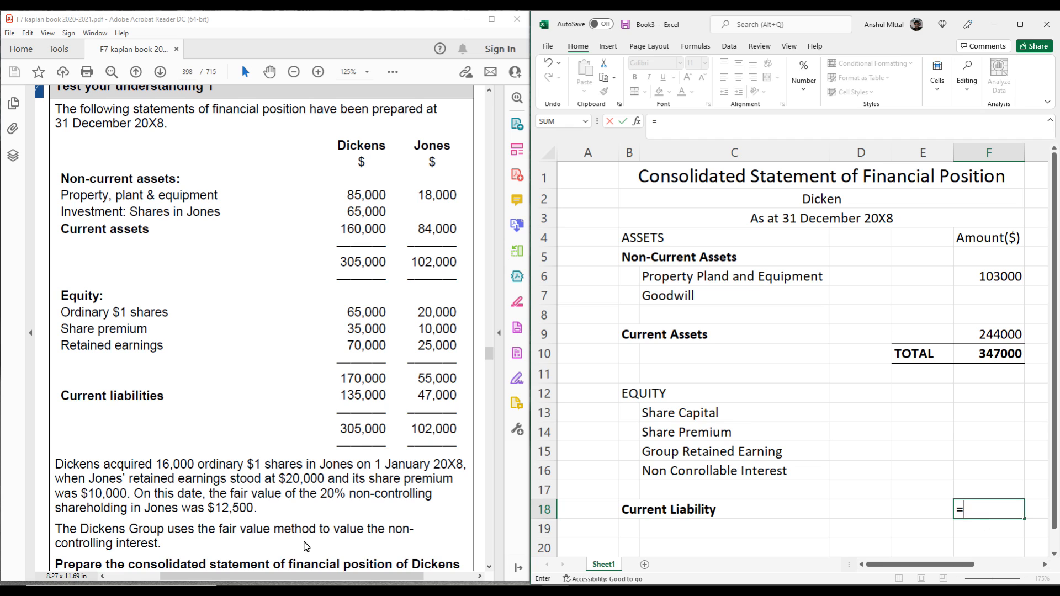
type("1350")
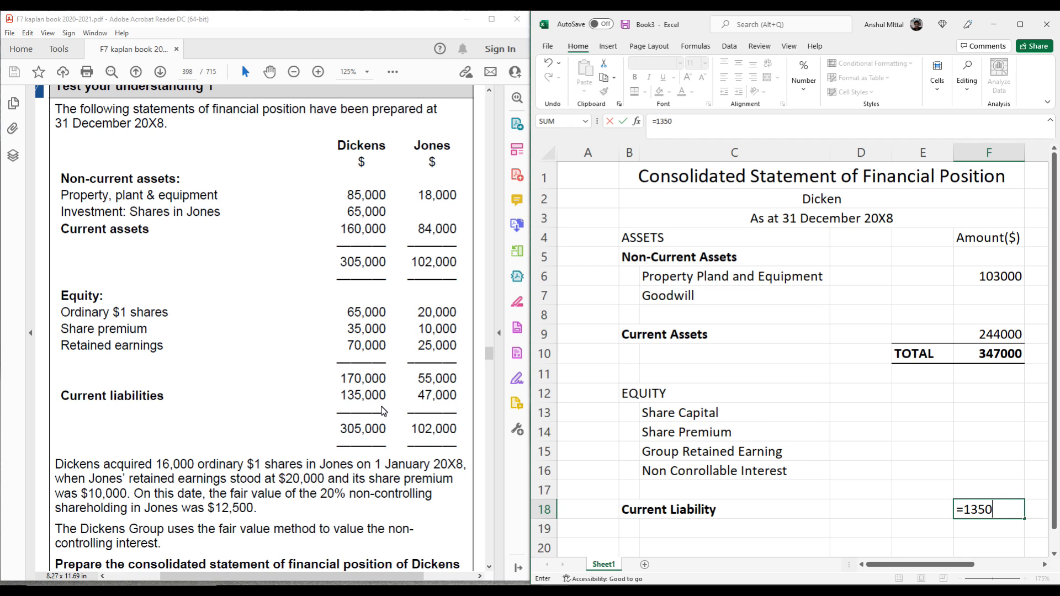
type("00+7400")
key("BackSpace")
key("BackSpace")
key("BackSpace")
key("BackSpace")
type("47000")
key("Return")
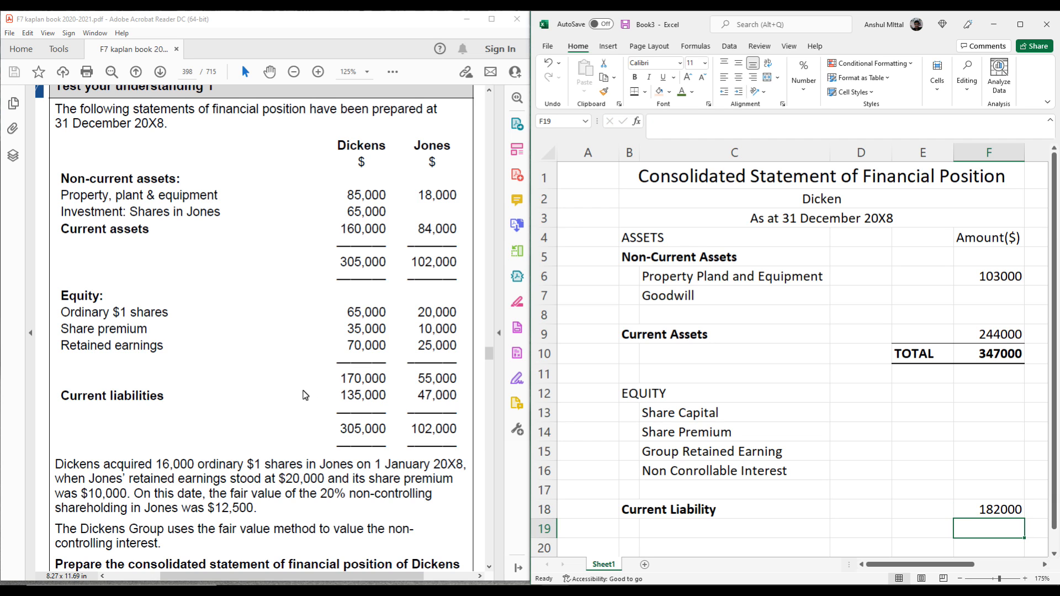
Step: Copy the formatted TOTAL cells E10:F10 to E19:F19, below the Current Liability row
scroll(757, 349, "down", 1)
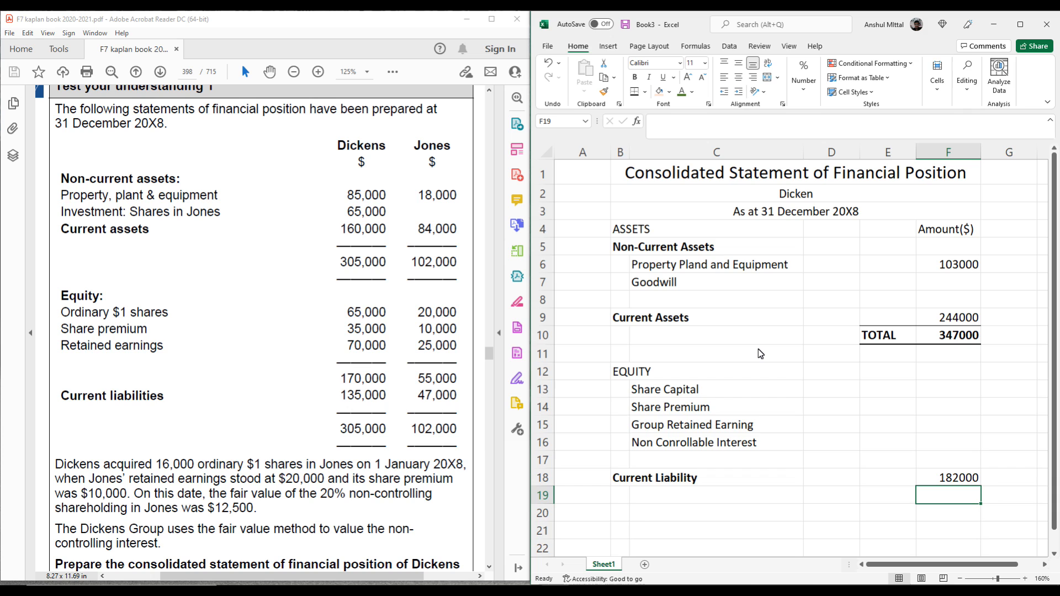
scroll(760, 353, "down", 1)
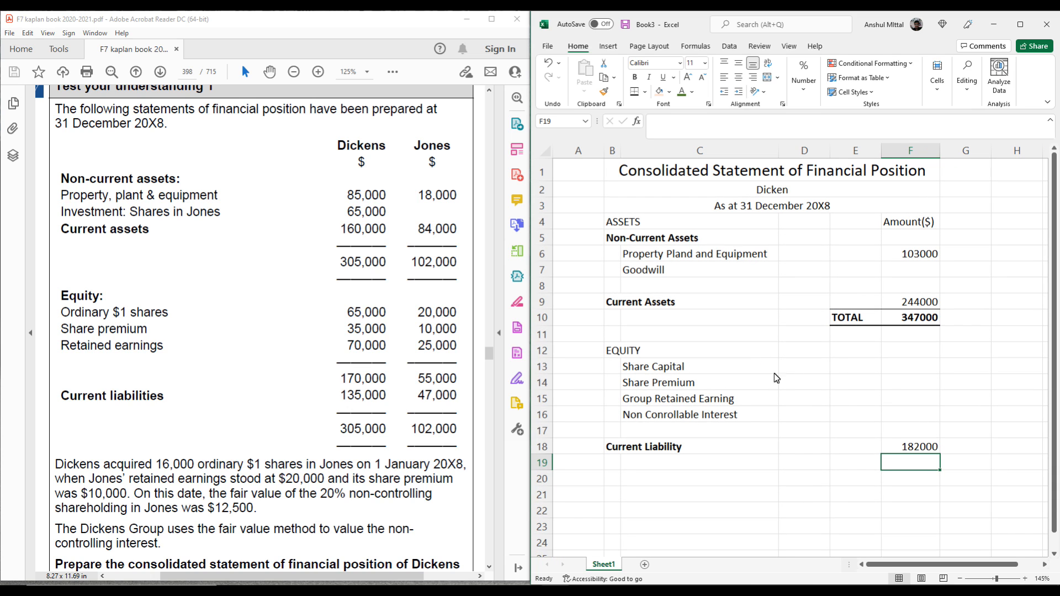
left_click(927, 448)
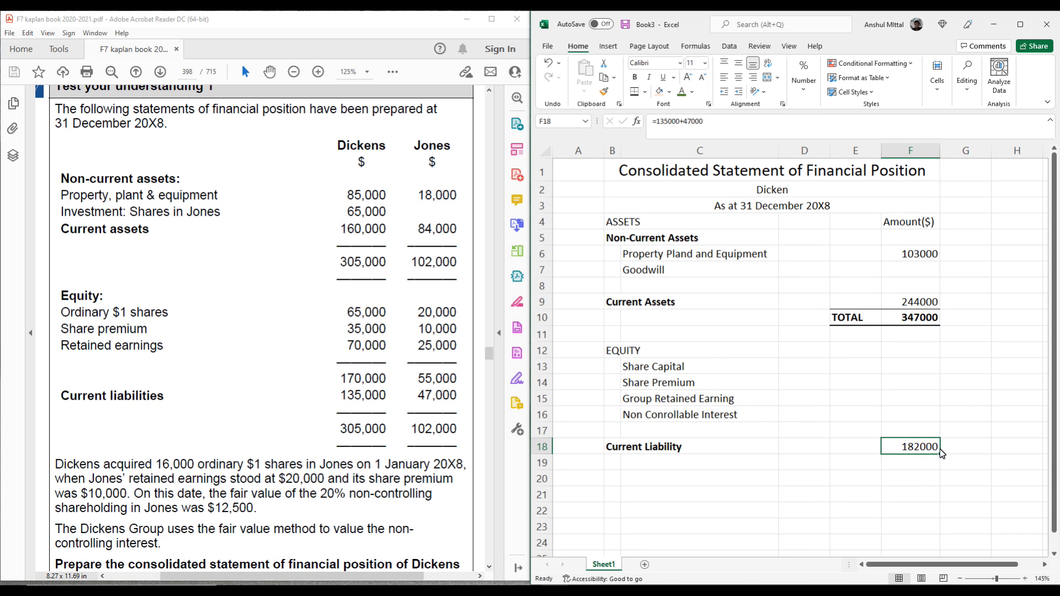
left_click(865, 476)
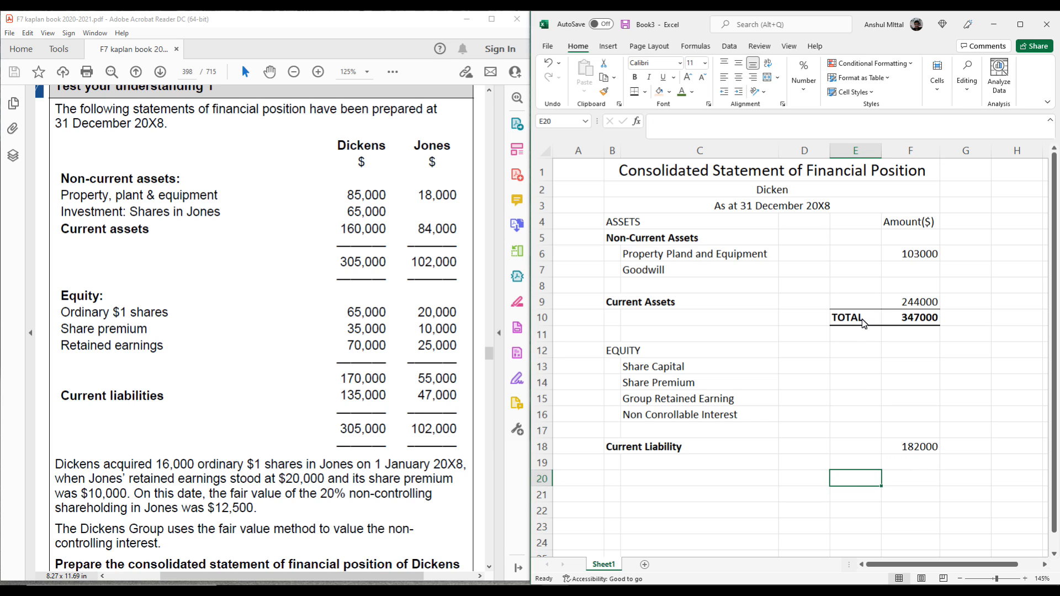
left_click_drag(862, 319, 896, 323)
key("ctrl+c")
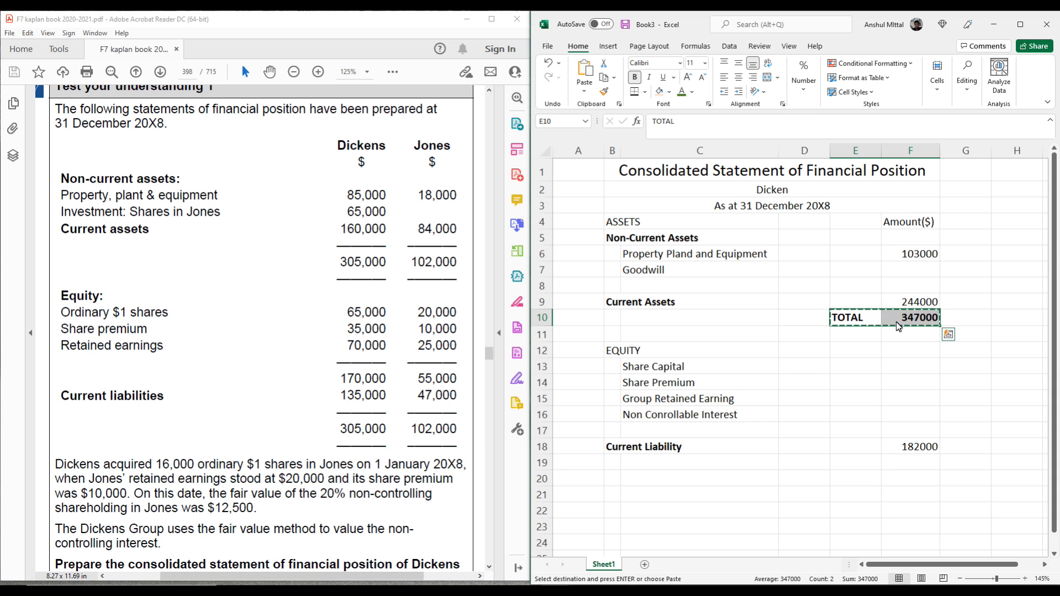
left_click(871, 464)
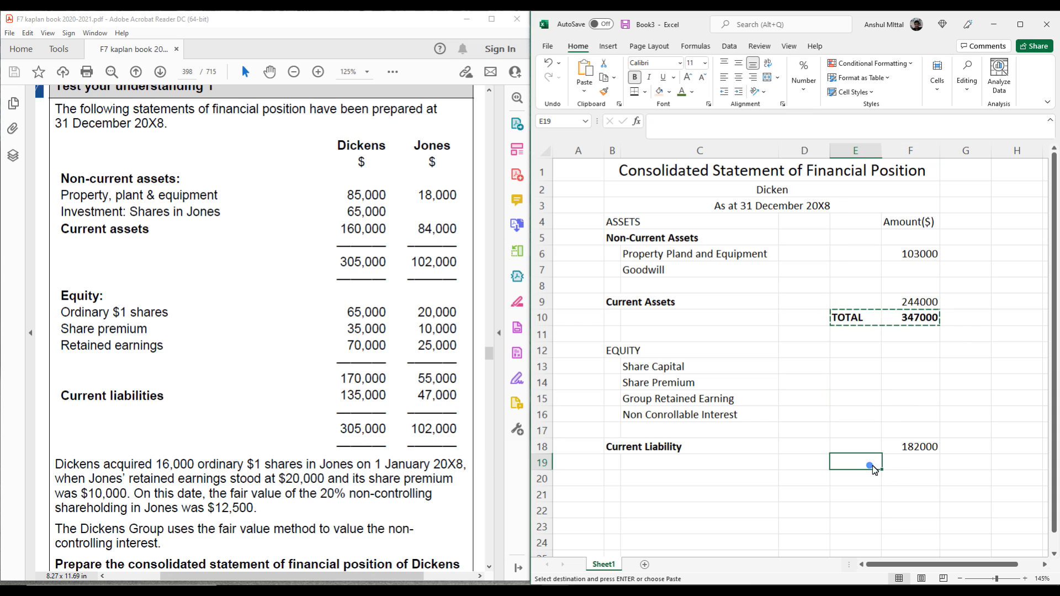
key("ctrl+v")
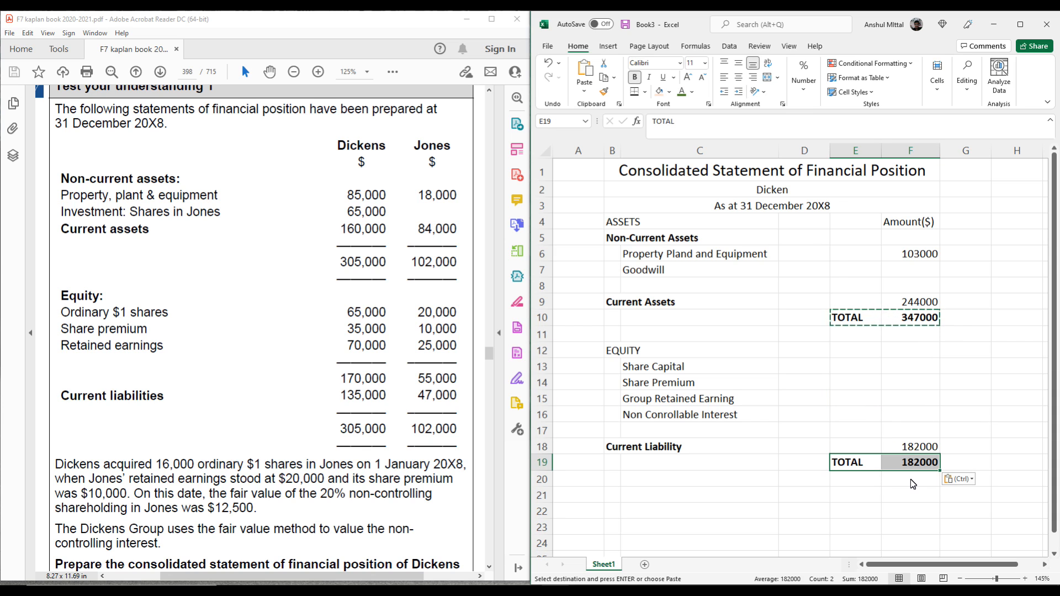
left_click(912, 494)
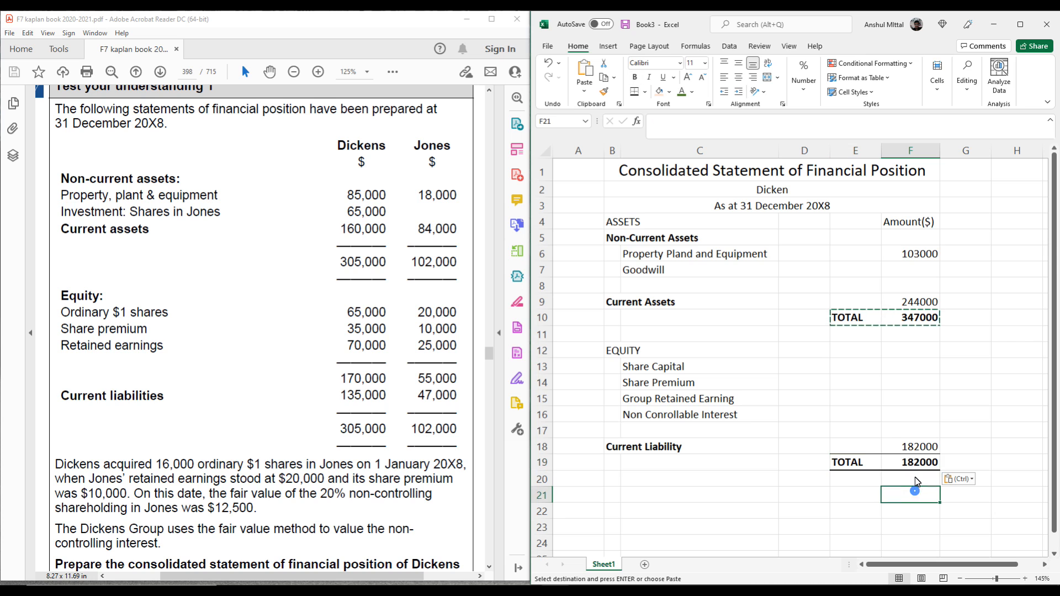
double_click(919, 319)
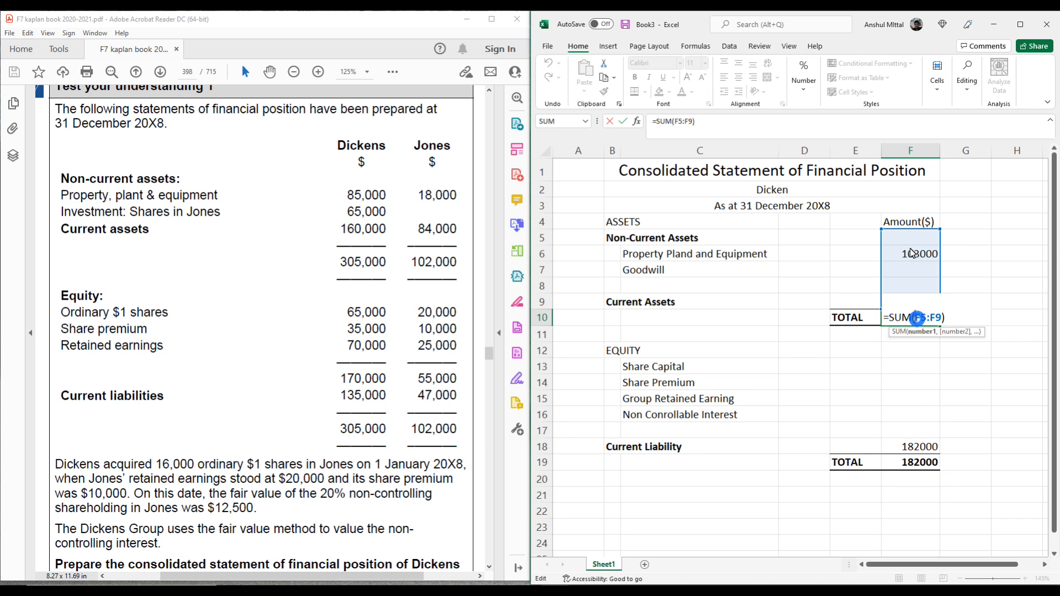
left_click(910, 464)
key("Escape")
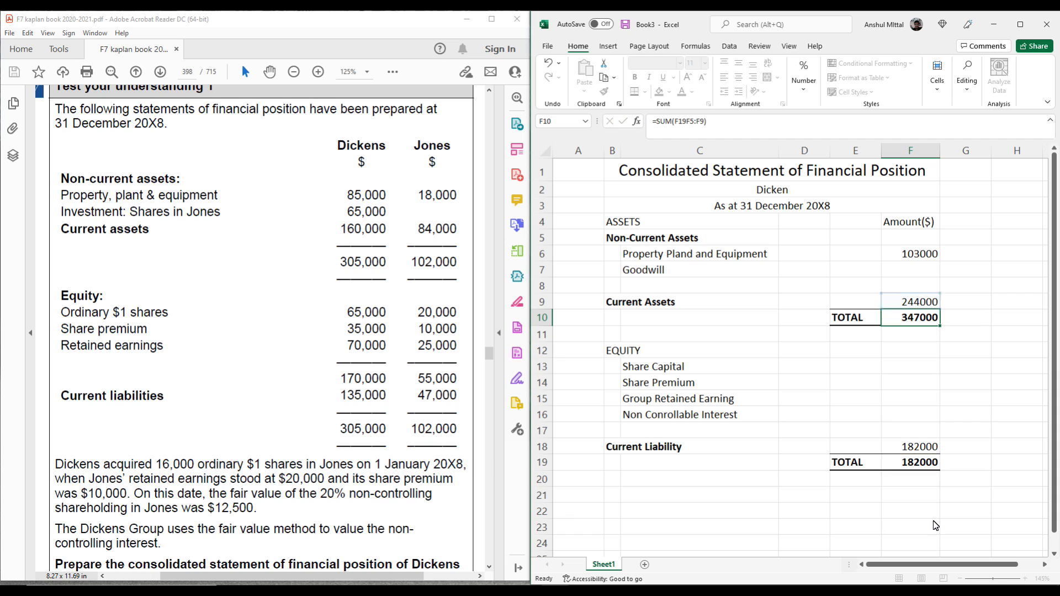
Step: Try to extend the sum range of the copied total in F19 up to the Share Capital row
double_click(924, 462)
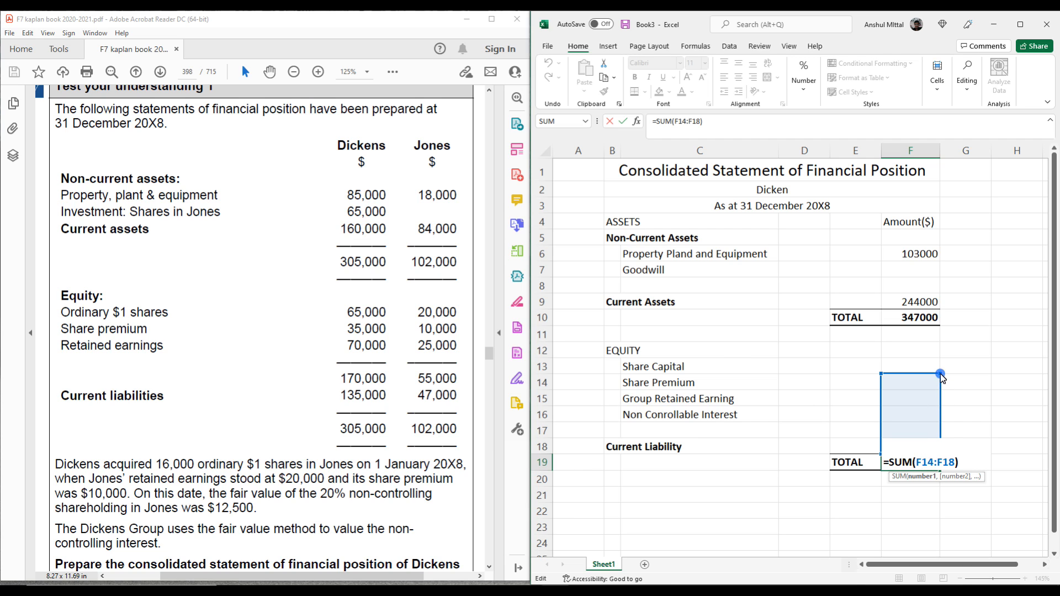
left_click_drag(940, 373, 940, 359)
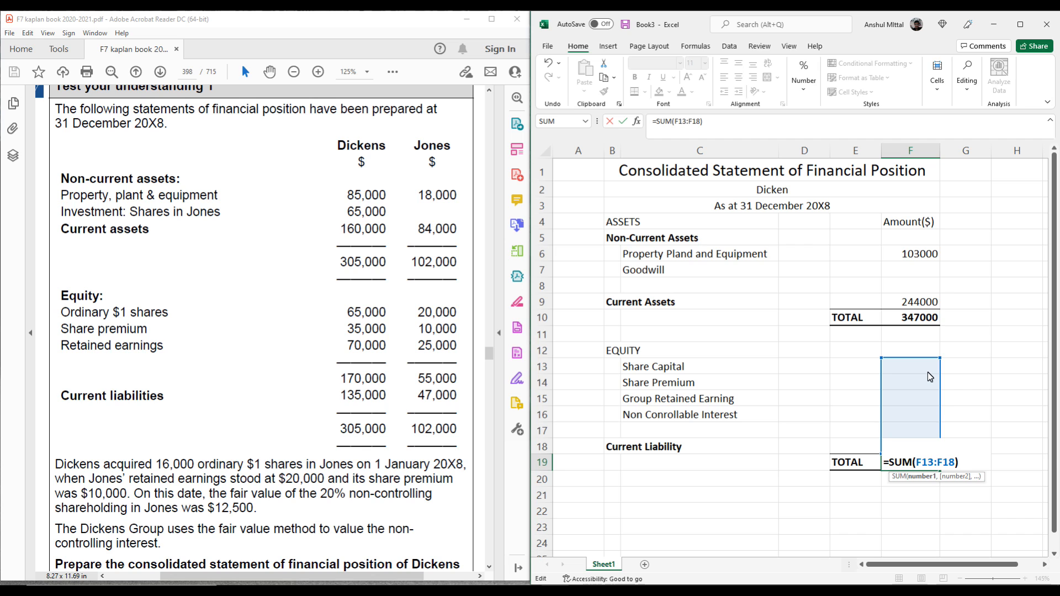
key("ctrl+Return")
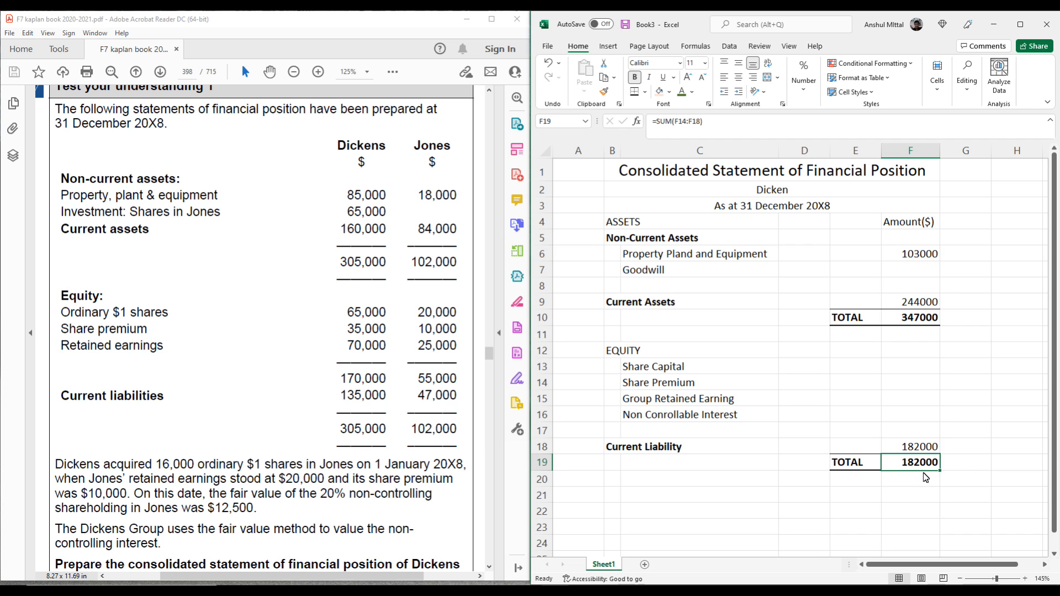
Step: Replace the total in F19 with the formula =SUM(F13:F18) covering equity and current liability
type("=")
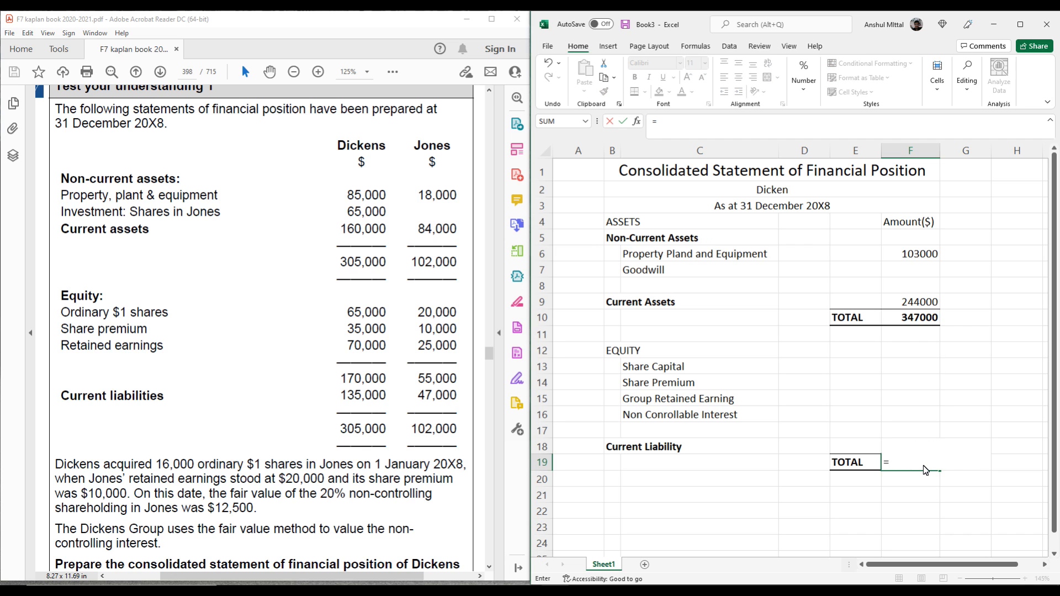
type("sum(")
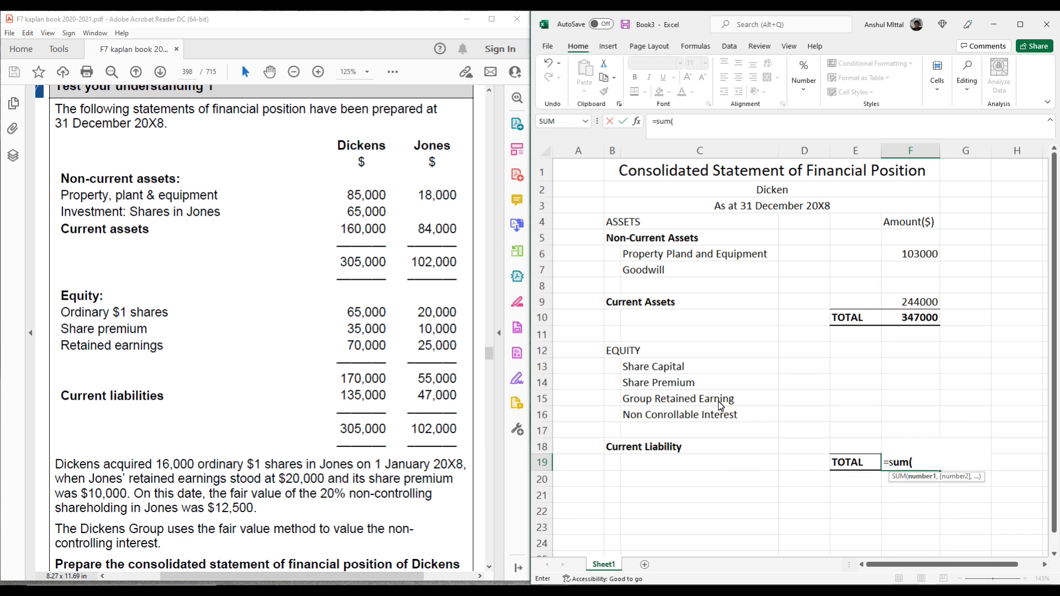
left_click_drag(909, 366, 917, 449)
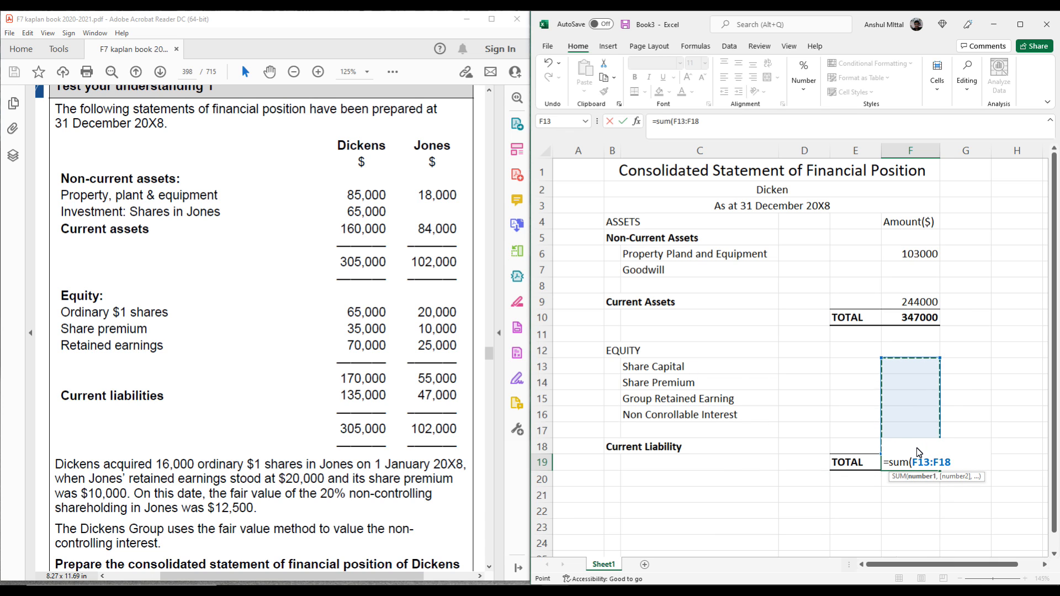
type(")")
key("Return")
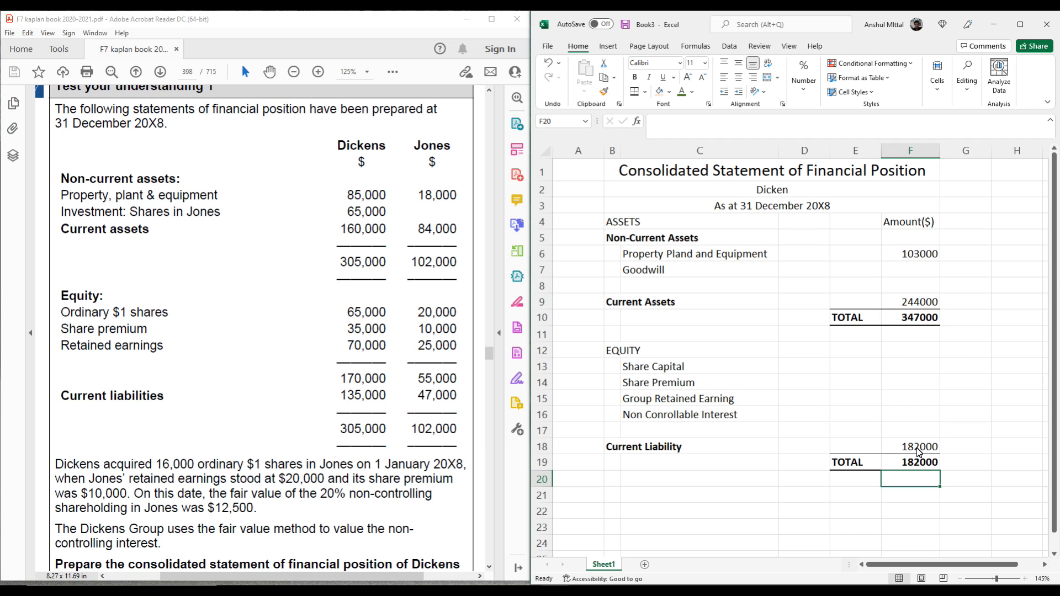
left_click(919, 462)
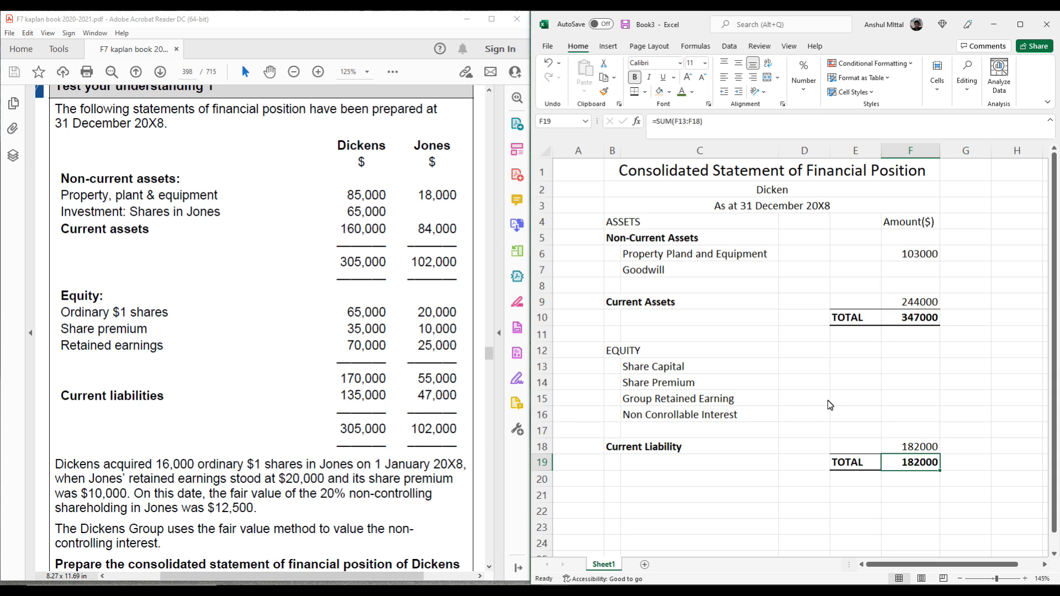
Step: Enter the heading Working Note 1 in B22, below the statement
scroll(762, 414, "down", 1)
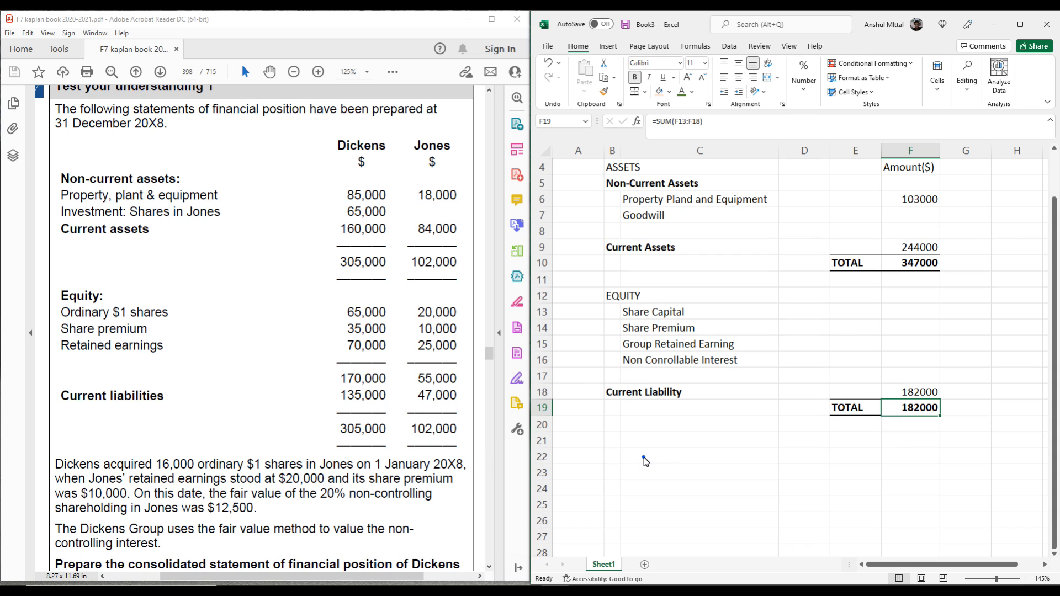
left_click(613, 456)
type("W")
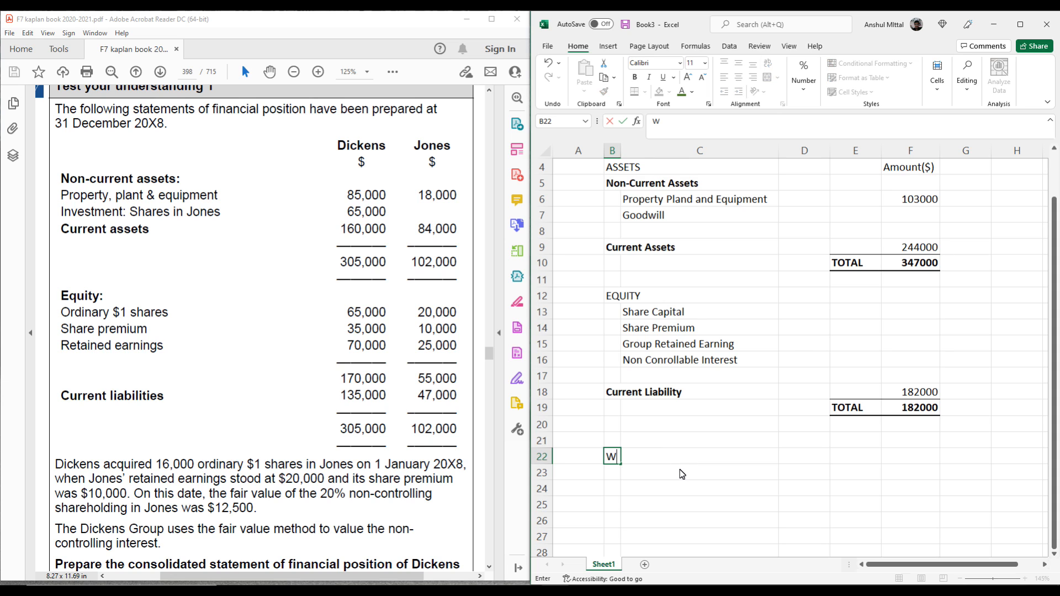
type("orking Note 1")
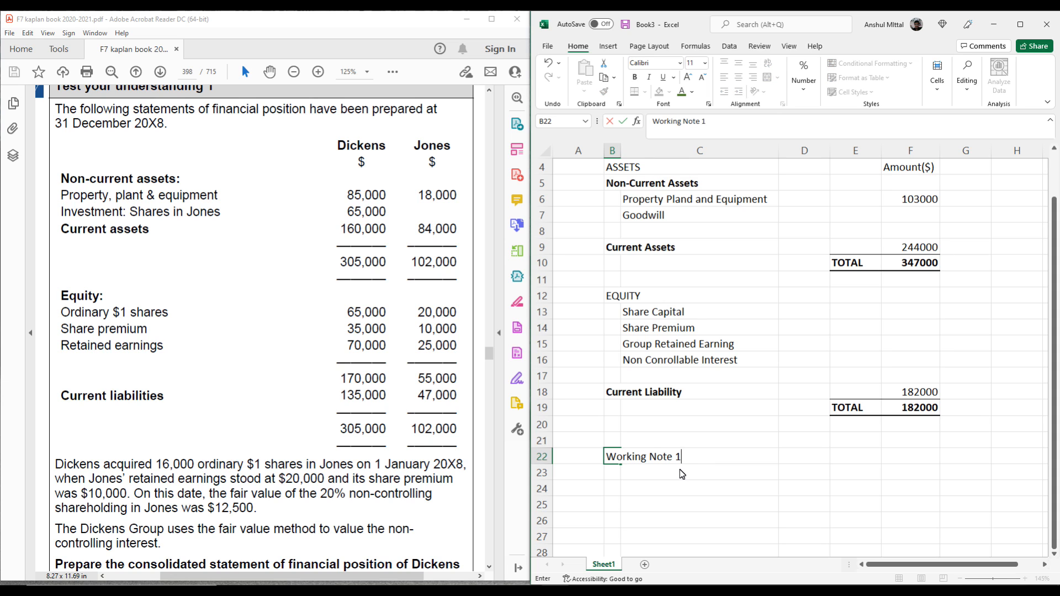
key("Return")
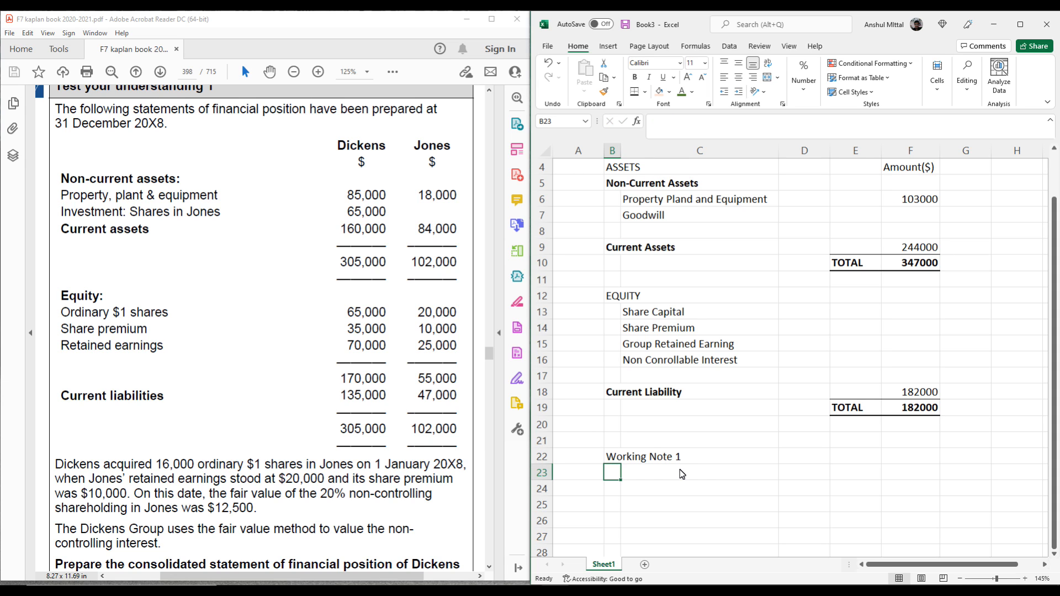
Step: Enter Group Structure in C23 and D hold 80% of J in C25 under Working Note 1
left_click(680, 472)
type("Grou")
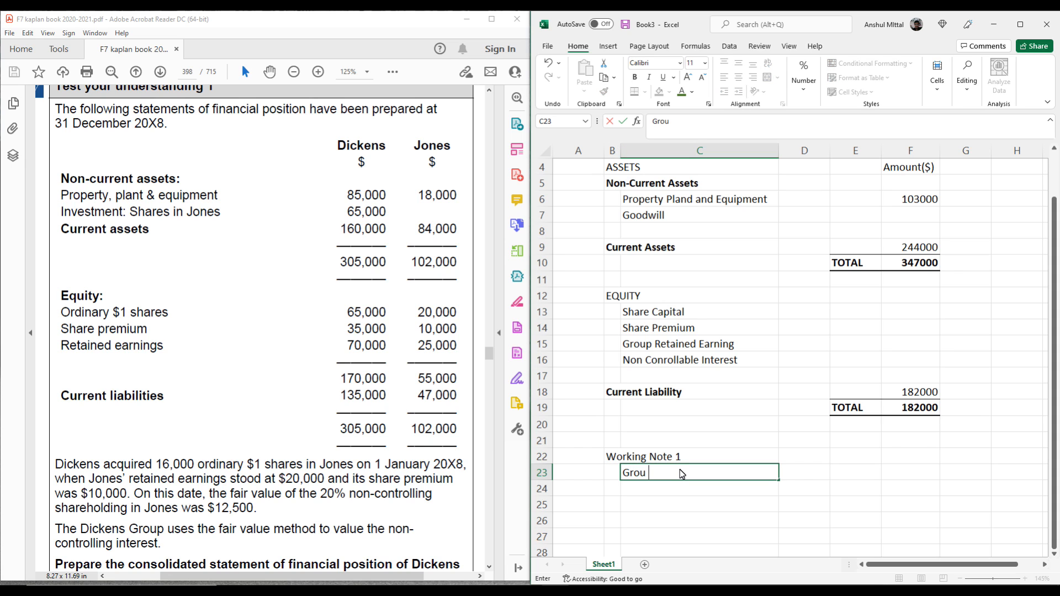
type("p Structure")
key("Return")
key("Return")
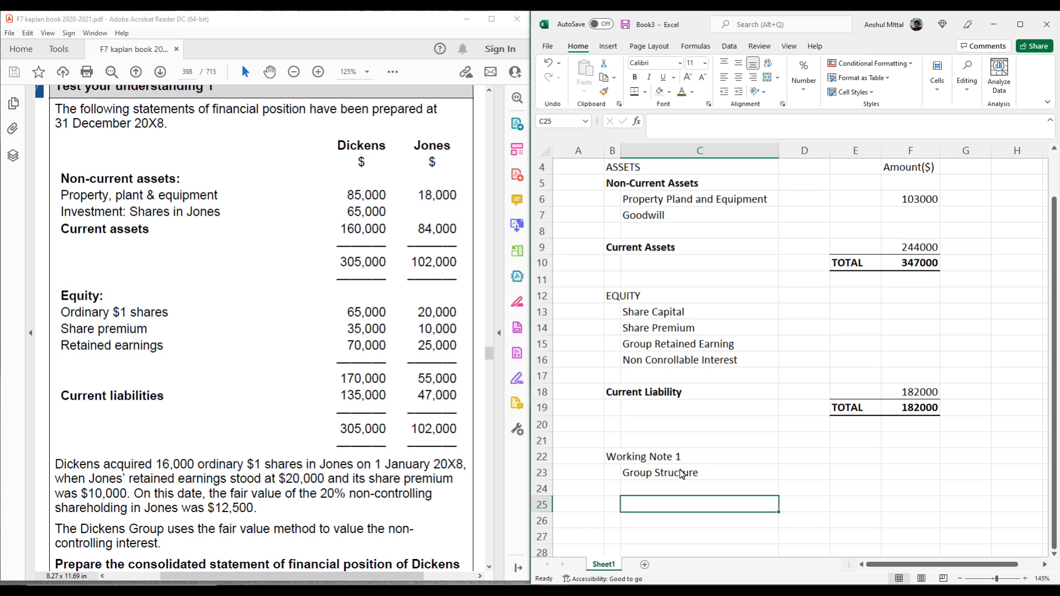
type("D ho")
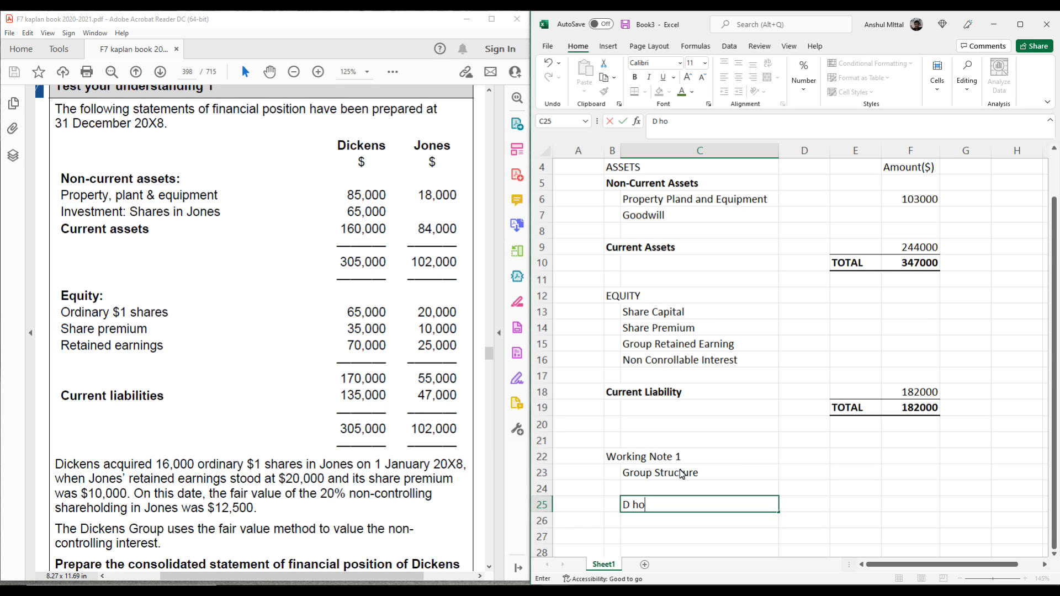
type("ld 80% of J")
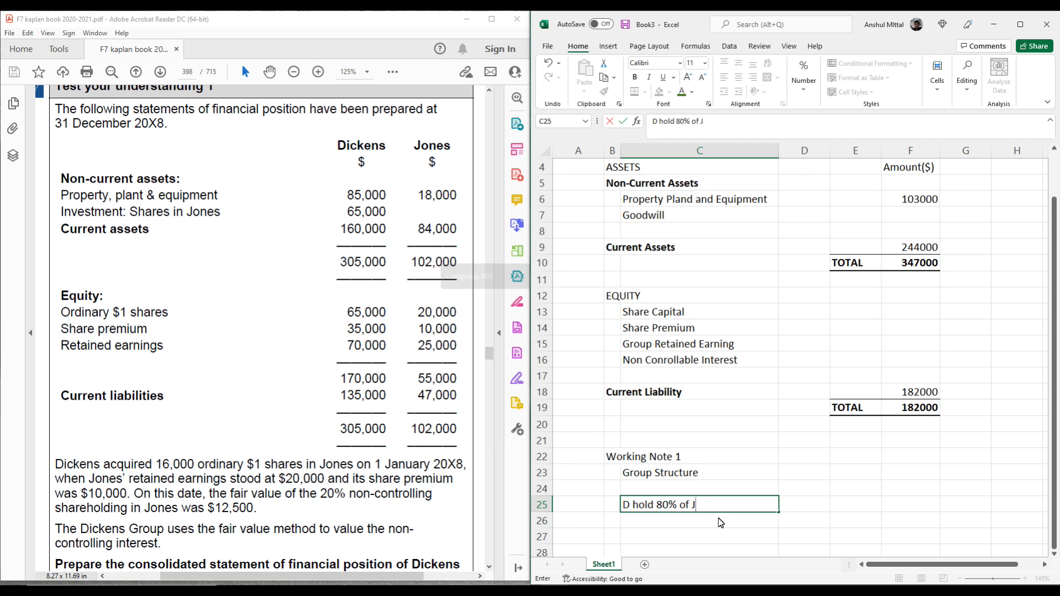
key("Return")
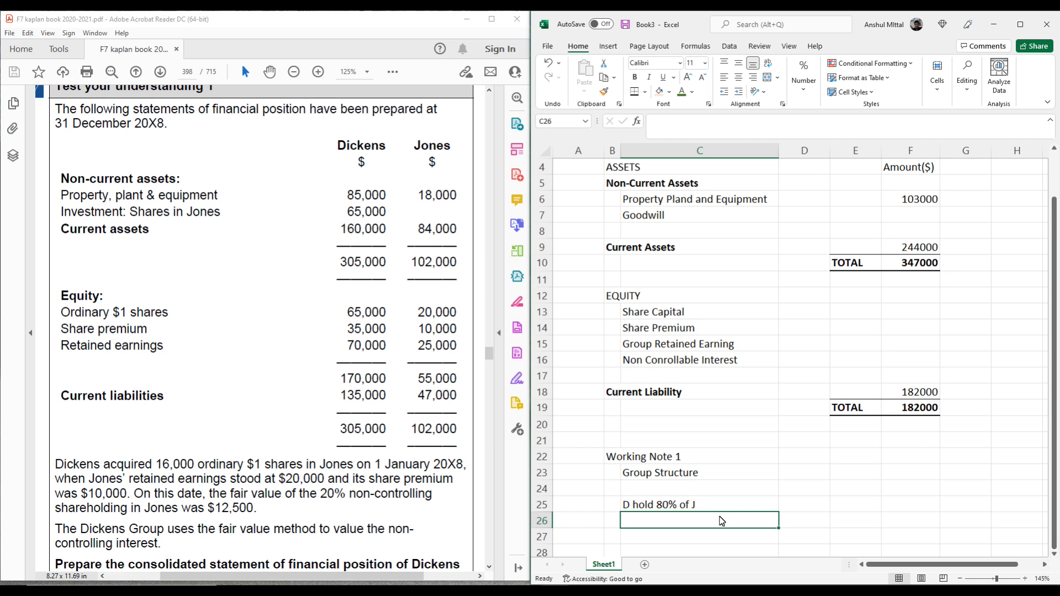
Step: Enter the heading Working Note 2 in B27 and the label Net Assets of Jones in C28
key("Up")
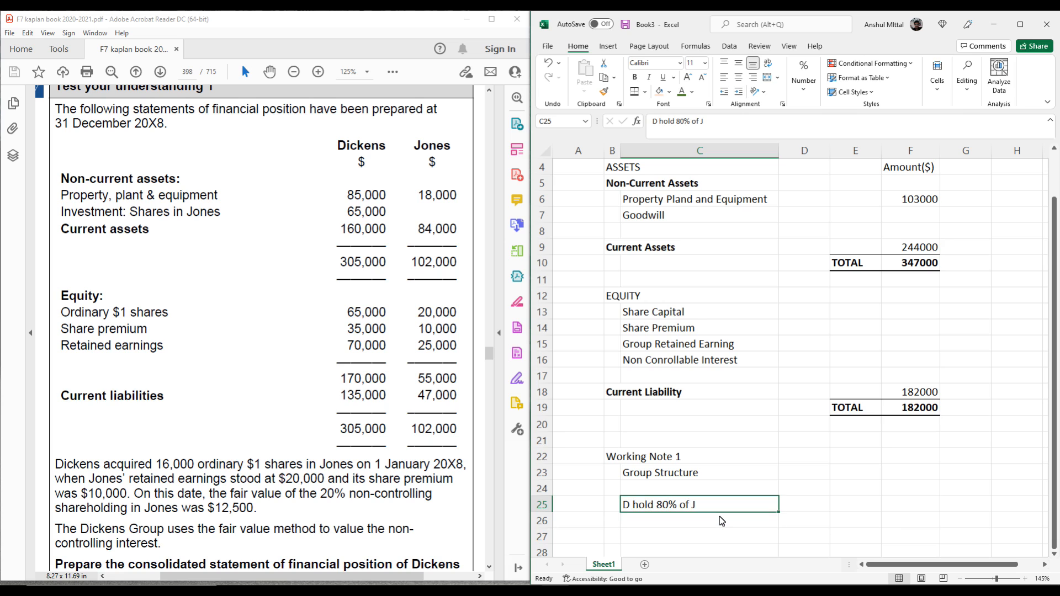
key("Down")
key("Down")
key("Left")
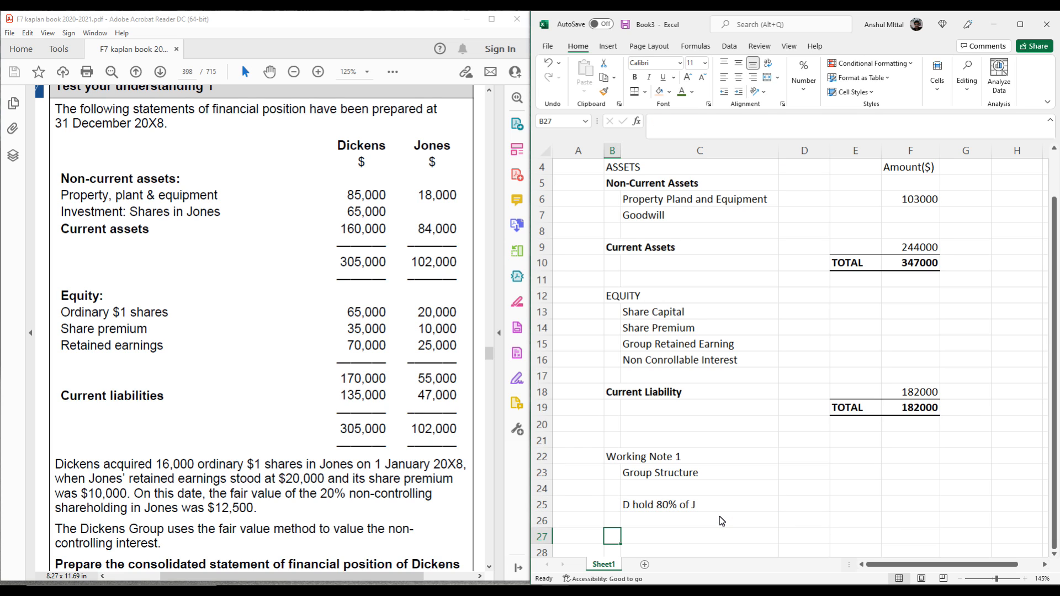
type("Working Note ")
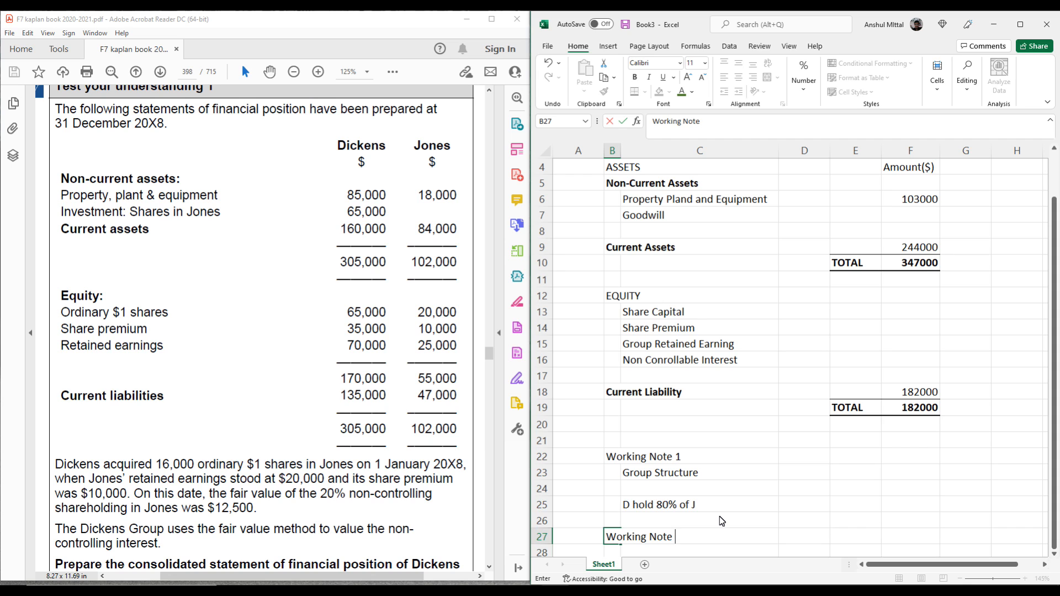
type("2")
key("Return")
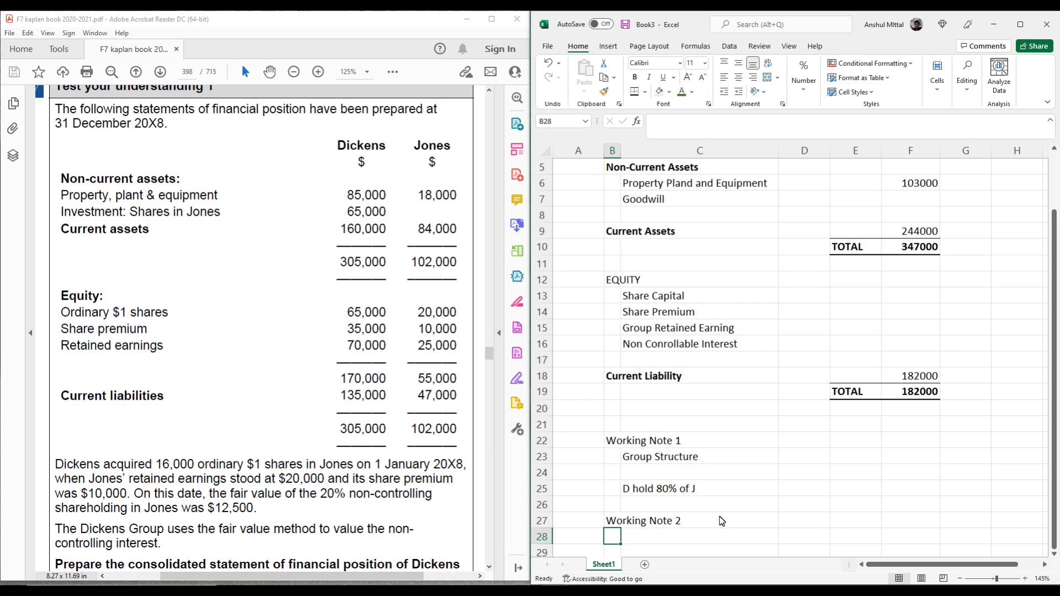
key("Right")
type("Net As")
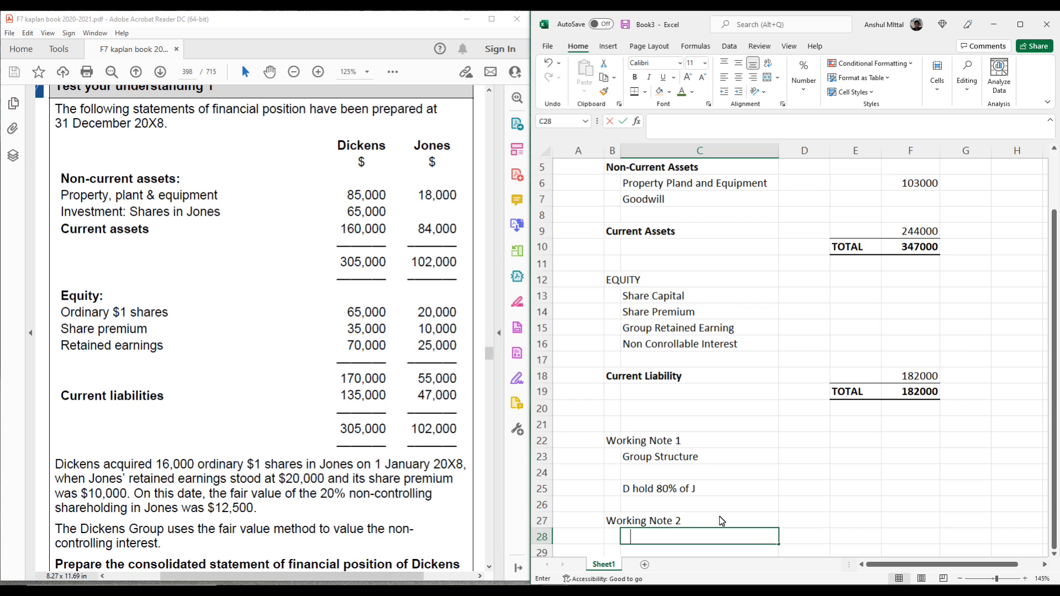
type("sets ")
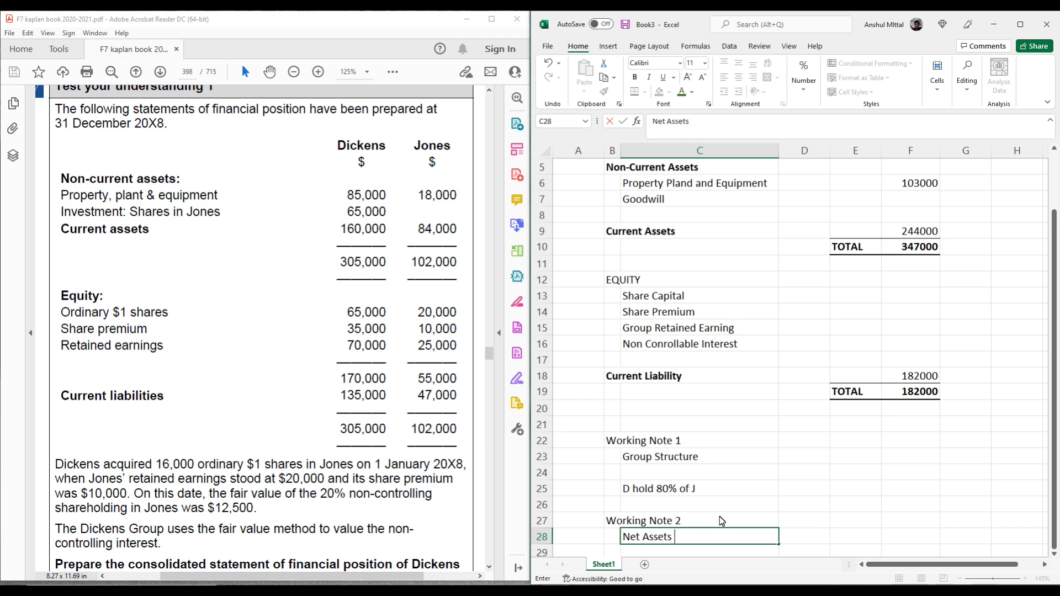
type("of Jones")
scroll(721, 521, "down", 1)
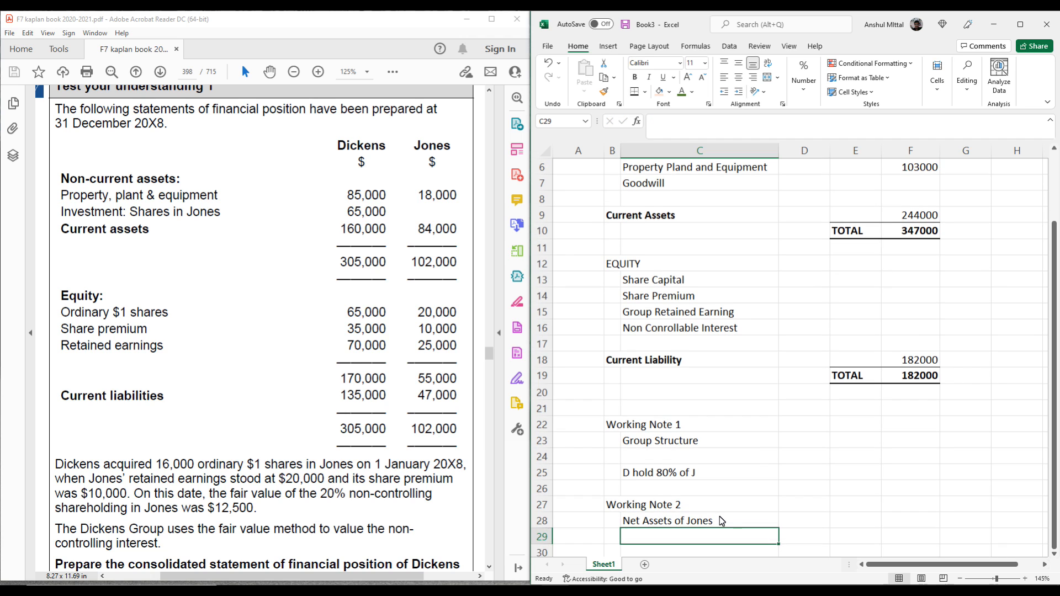
left_click(720, 521)
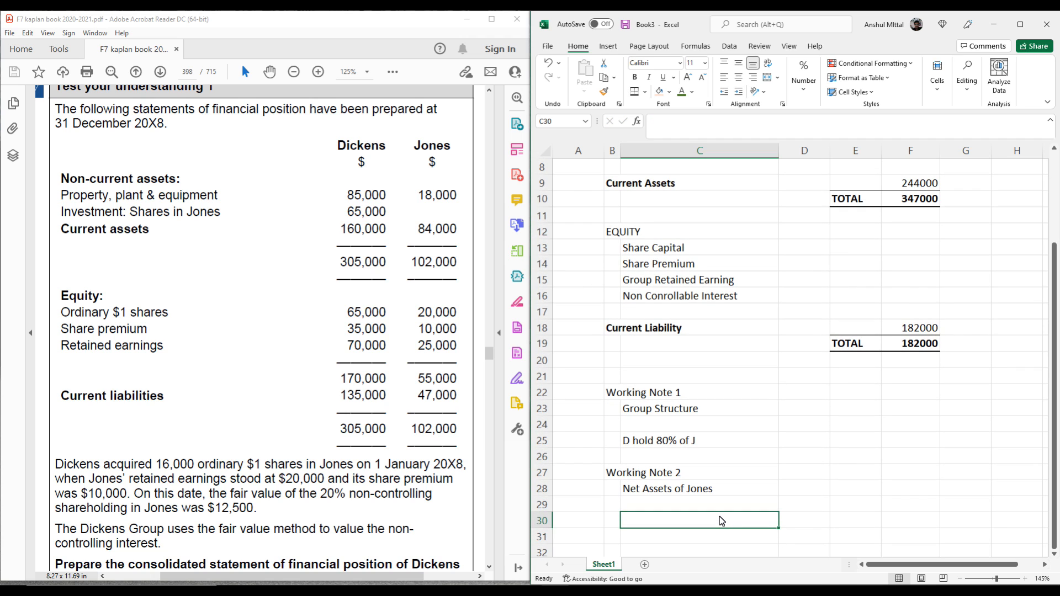
Step: Enter the column headings Acquisition in D28 and Reporting in E28 beside the Net Assets of Jones label
key("Right")
key("Up")
key("Up")
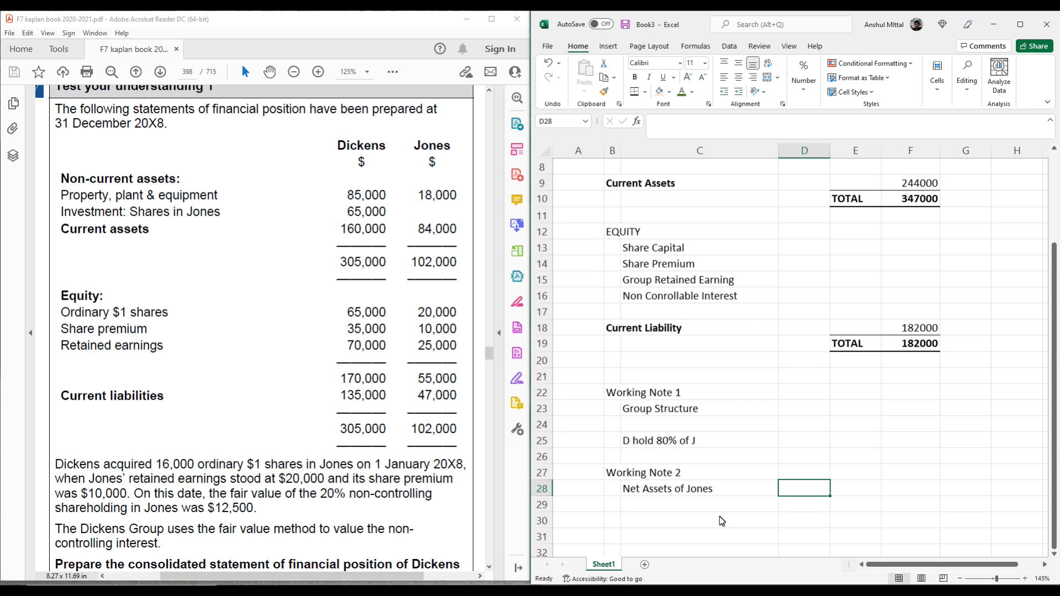
type("Acqu")
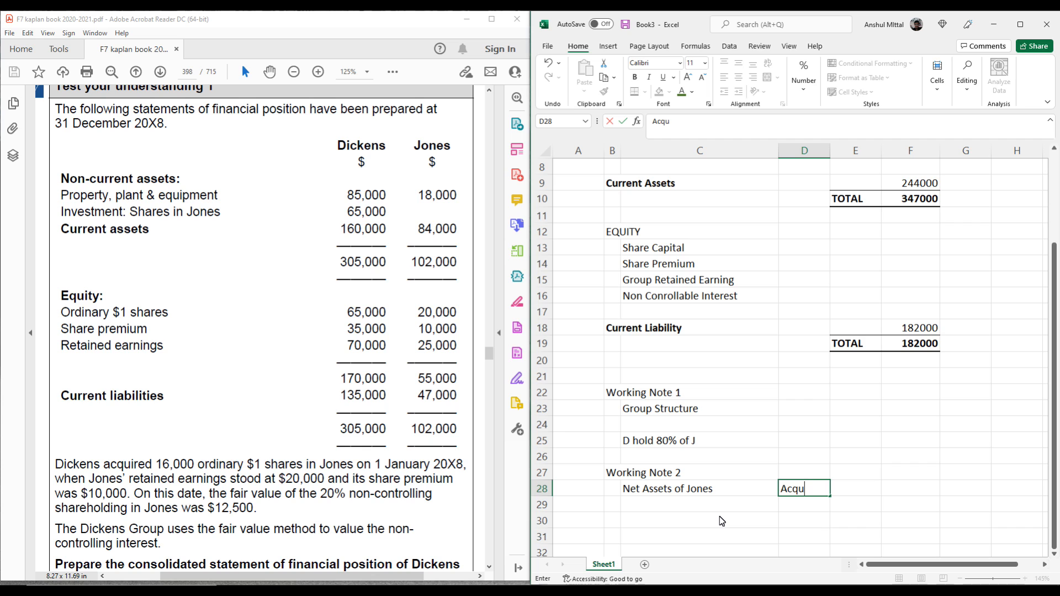
type("isition")
key("Tab")
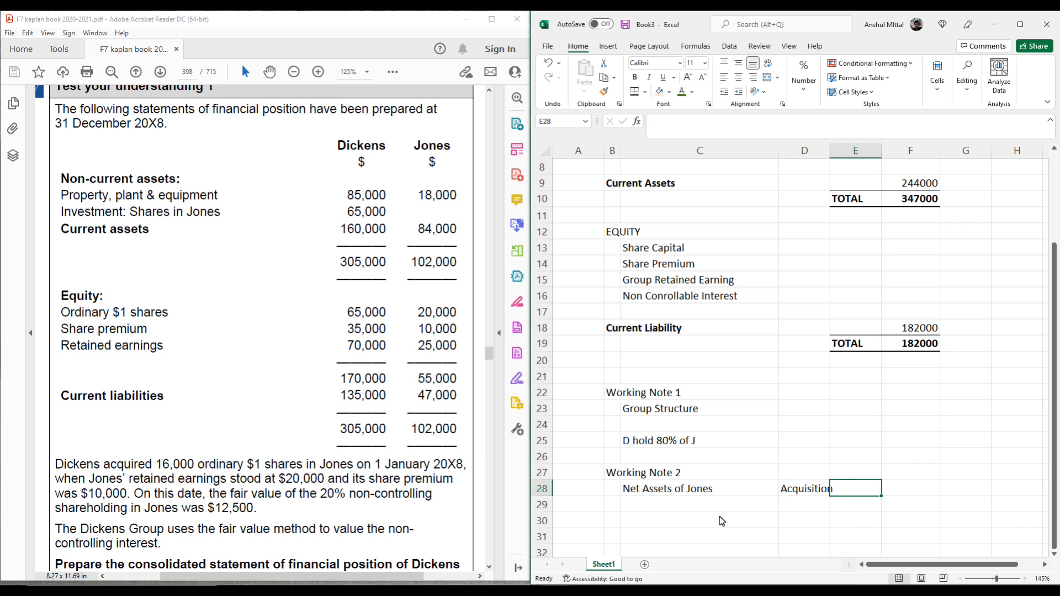
type("Reporting")
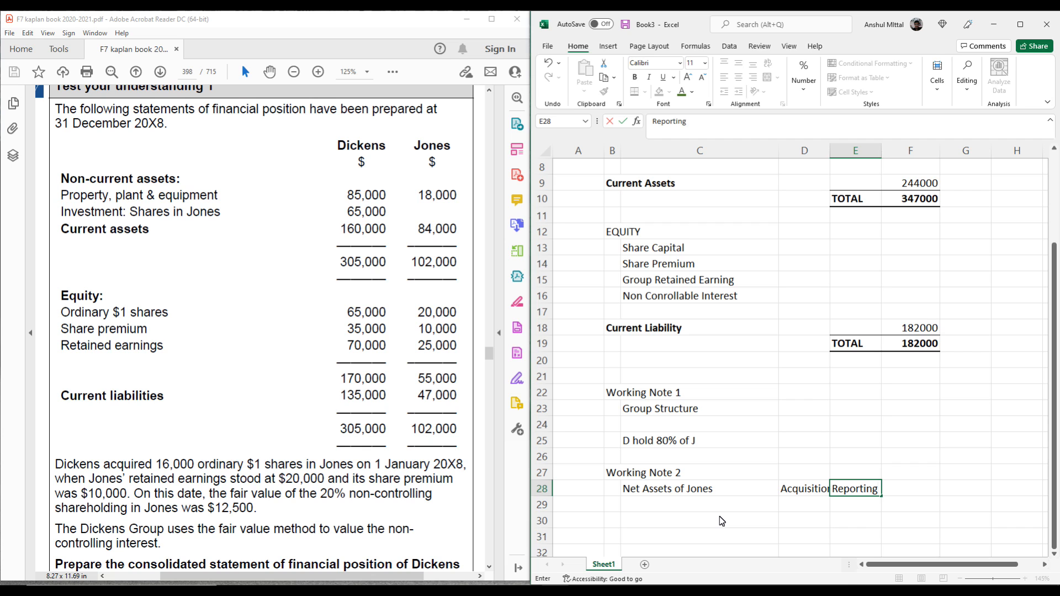
Step: Enter the column heading Post Acquisition in F28, beside Reporting
key("Tab")
type("post ")
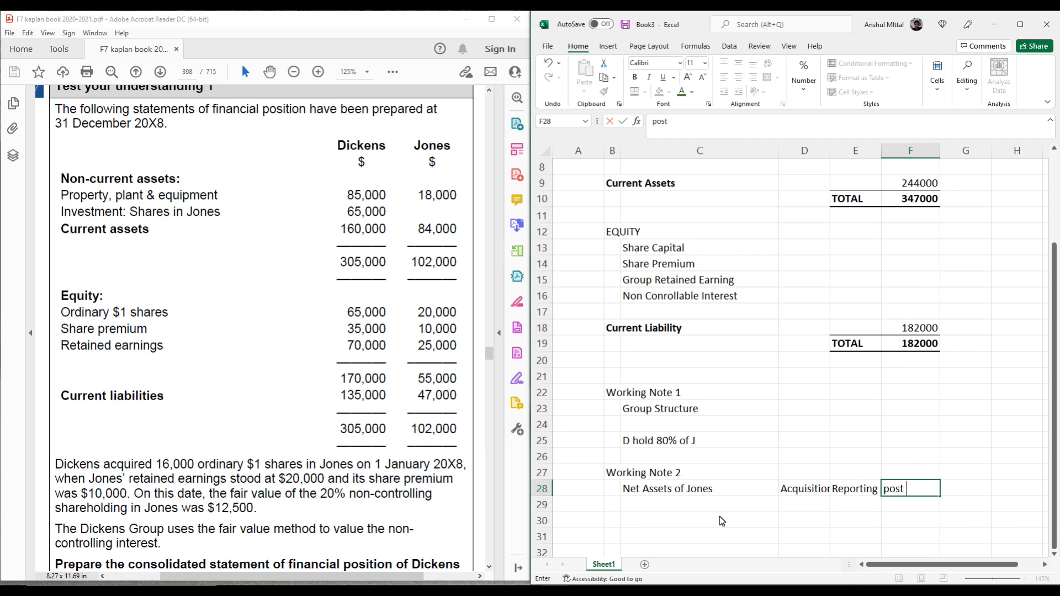
type("Acquisiio")
type("t")
key("Return")
key("Up")
key("Down")
key("Up")
key("F2")
key("BackSpace")
key("BackSpace")
key("BackSpace")
key("BackSpace")
key("BackSpace")
key("BackSpace")
key("BackSpace")
key("BackSpace")
key("BackSpace")
key("BackSpace")
key("BackSpace")
key("BackSpace")
key("BackSpace")
key("BackSpace")
key("BackSpace")
type("Post Acquisition")
key("Return")
Step: Enter the row labels Share Capital, Share Premium and Retained Earnings in C29:C31 under Net Assets of Jones
key("Left")
key("Left")
key("Left")
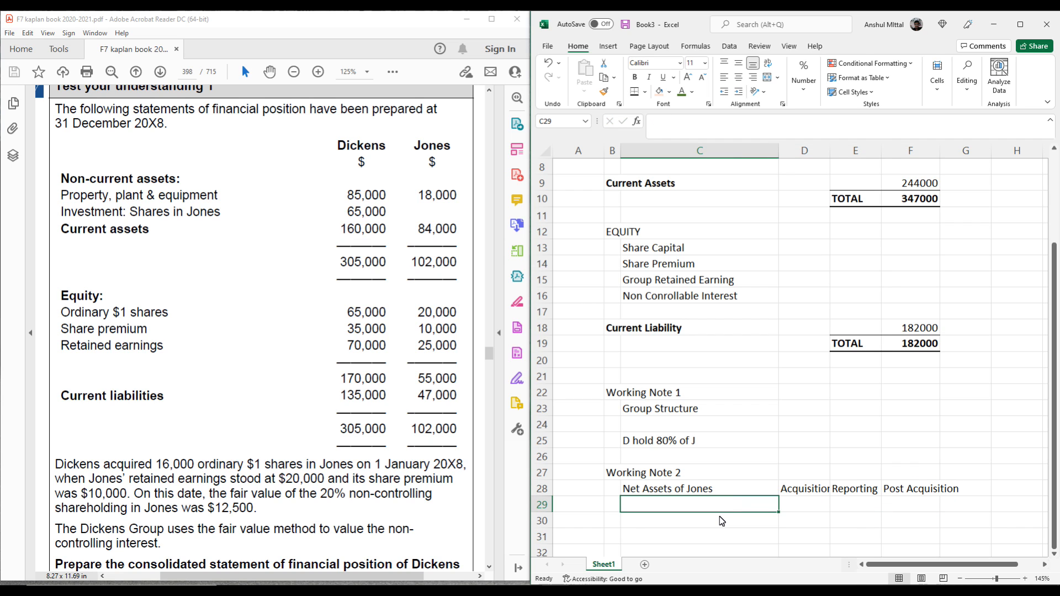
type("S")
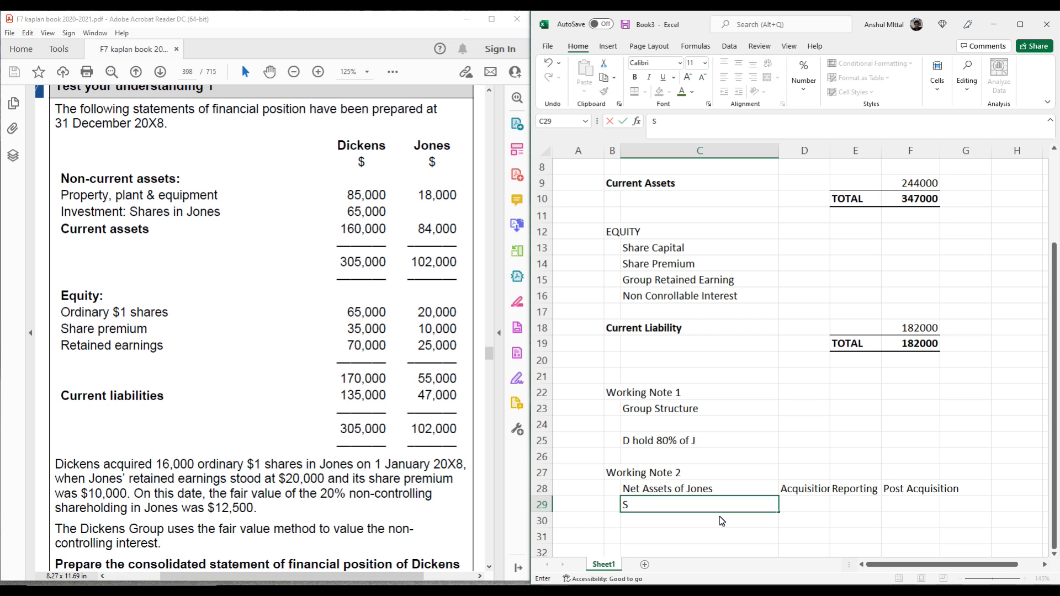
type("hare Capit;")
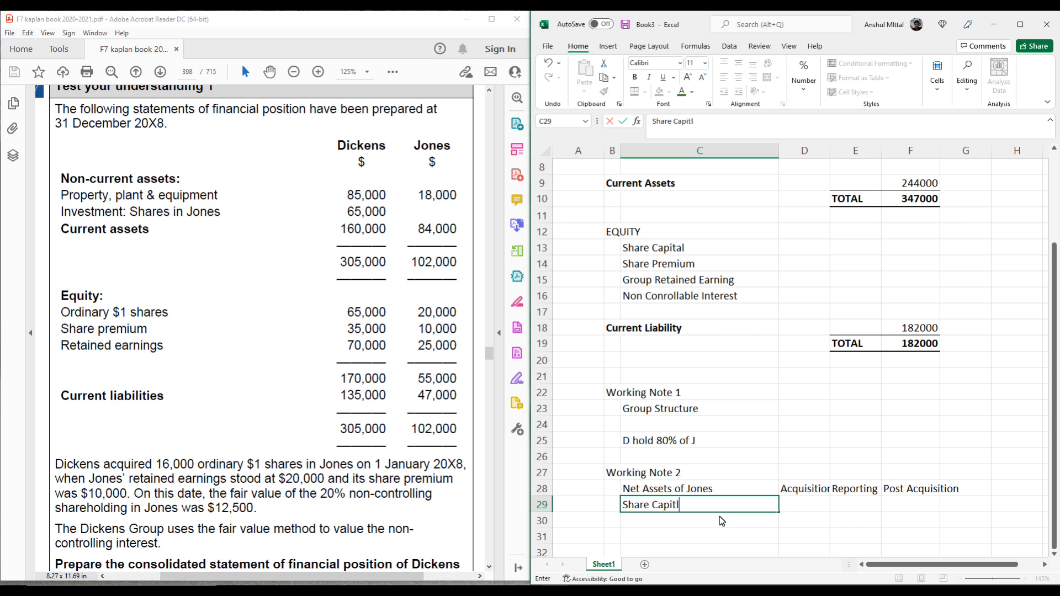
type("al")
key("Return")
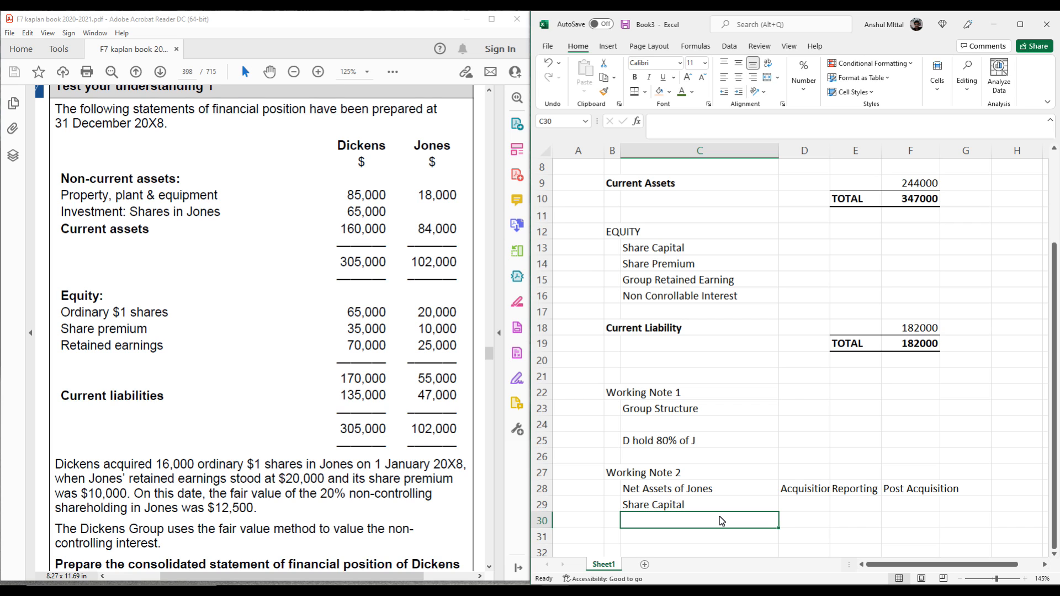
type("Share ")
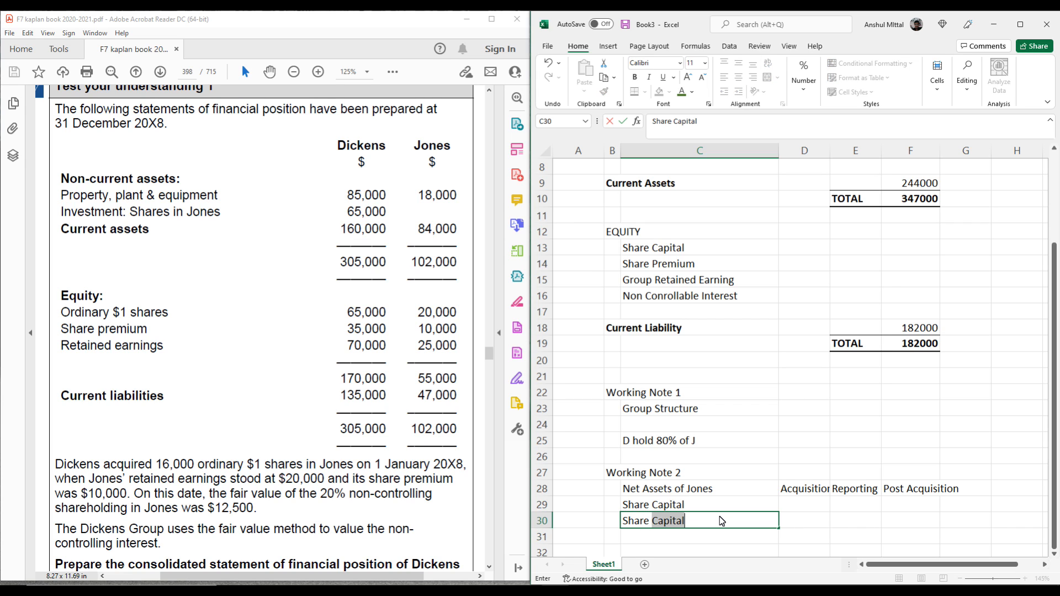
type("Prem ium")
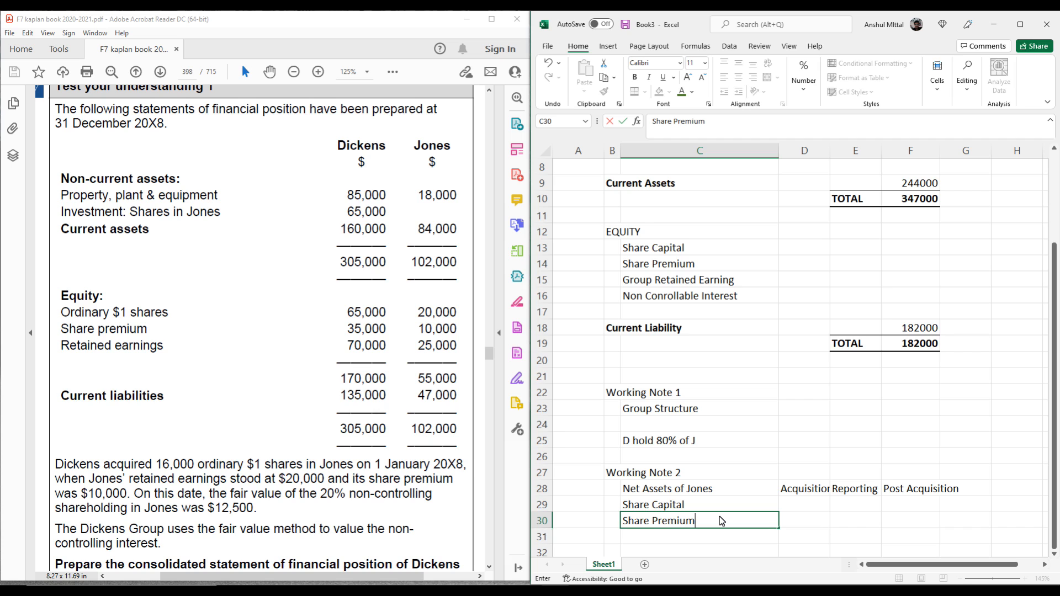
key("Return")
type("Re")
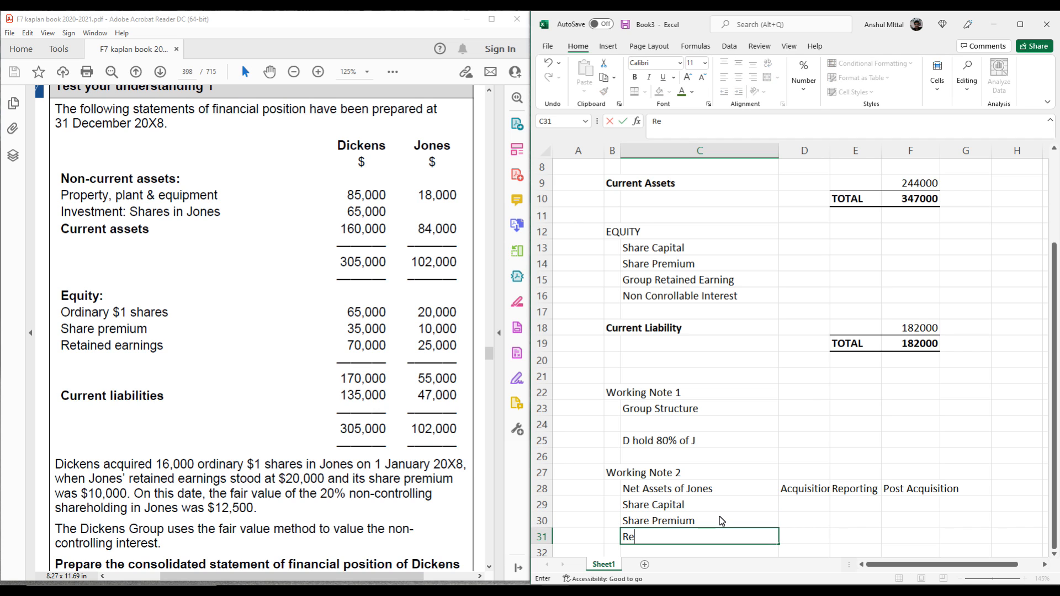
type("tained Earningsd")
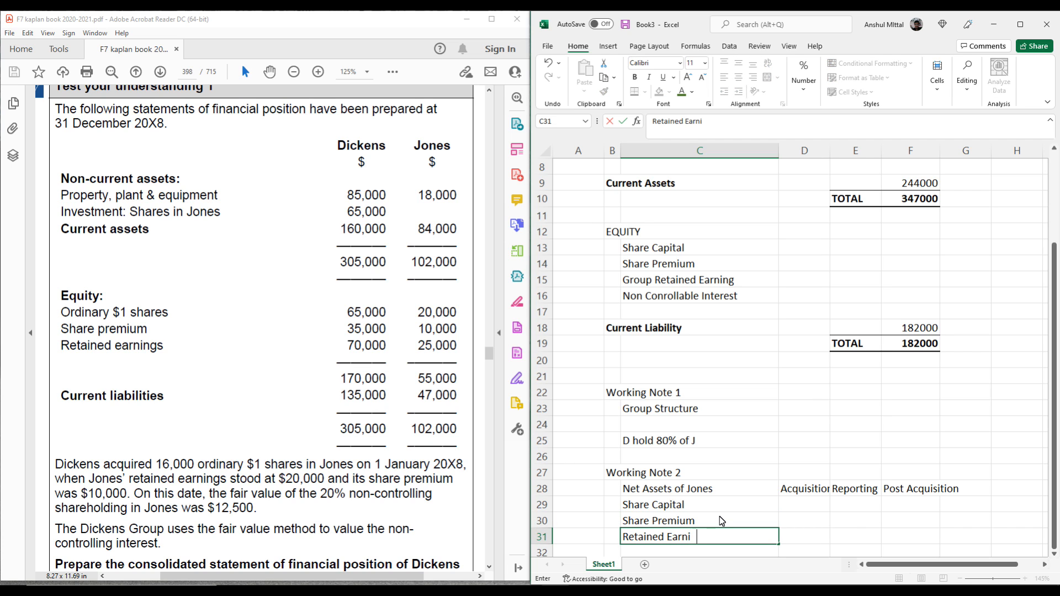
scroll(720, 520, "down", 1)
key("BackSpace")
key("BackSpace")
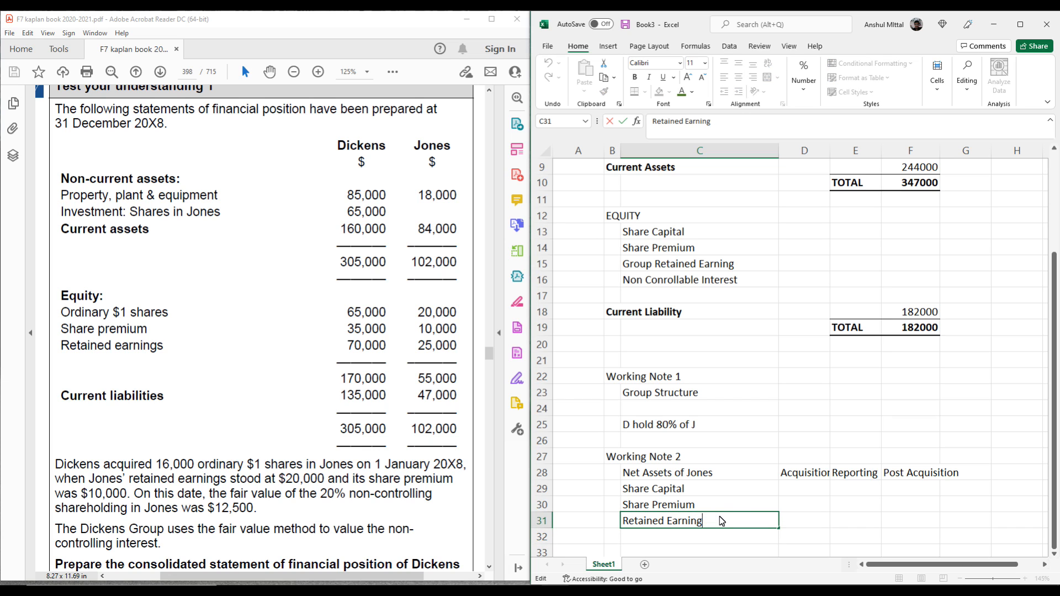
type("s")
key("Return")
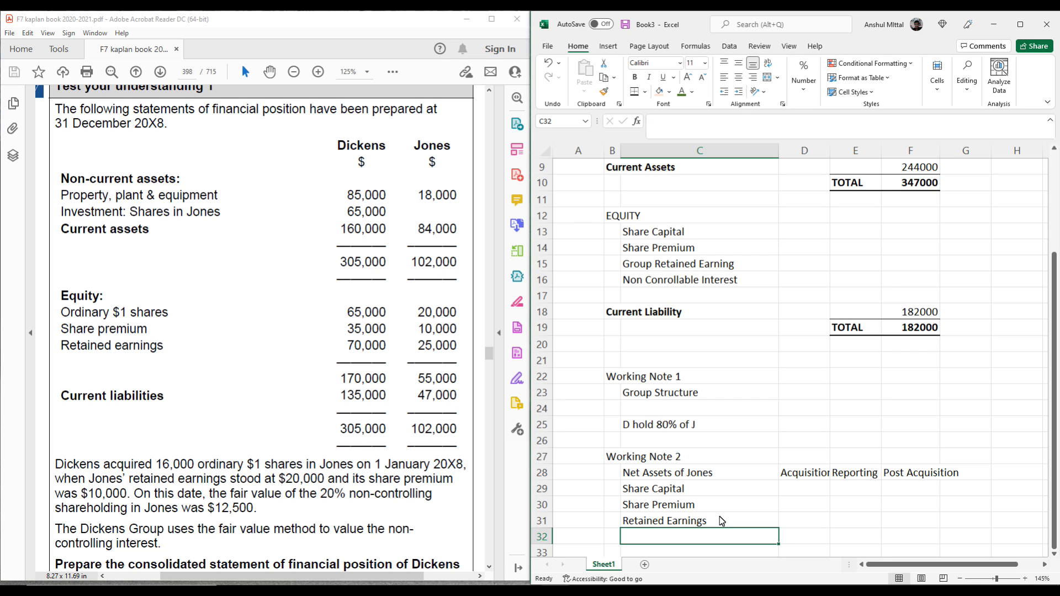
Step: Autofit the widths of columns D and F to their Acquisition and Post Acquisition headings
left_click(822, 481)
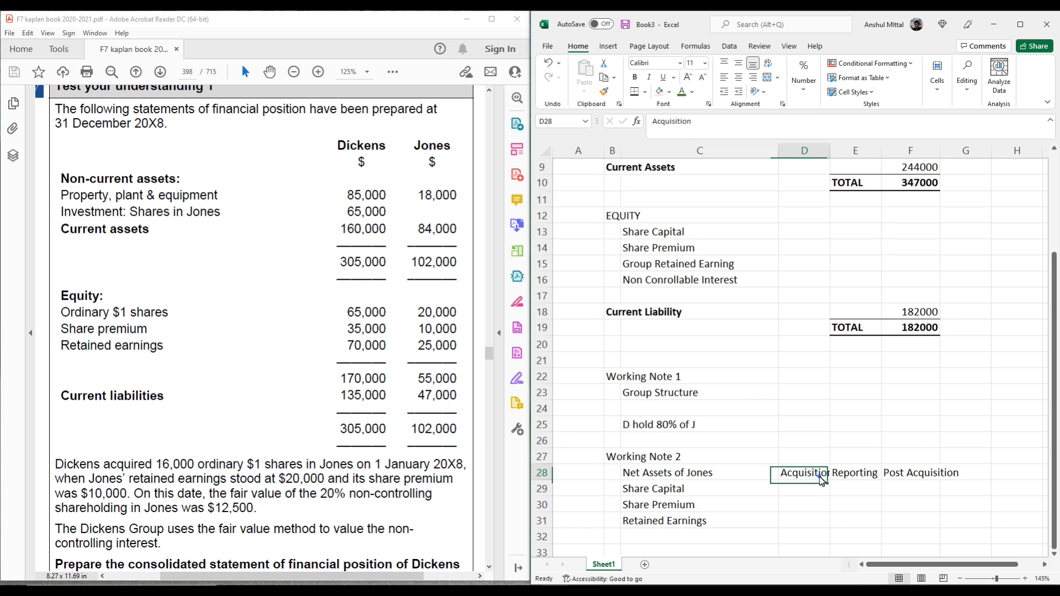
left_click(931, 474)
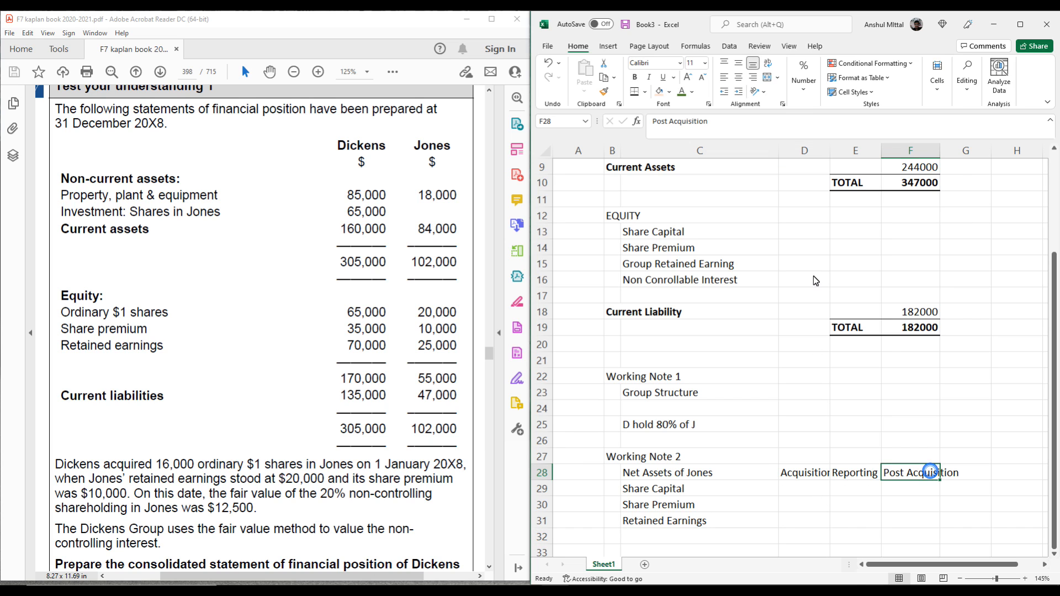
left_click(812, 151)
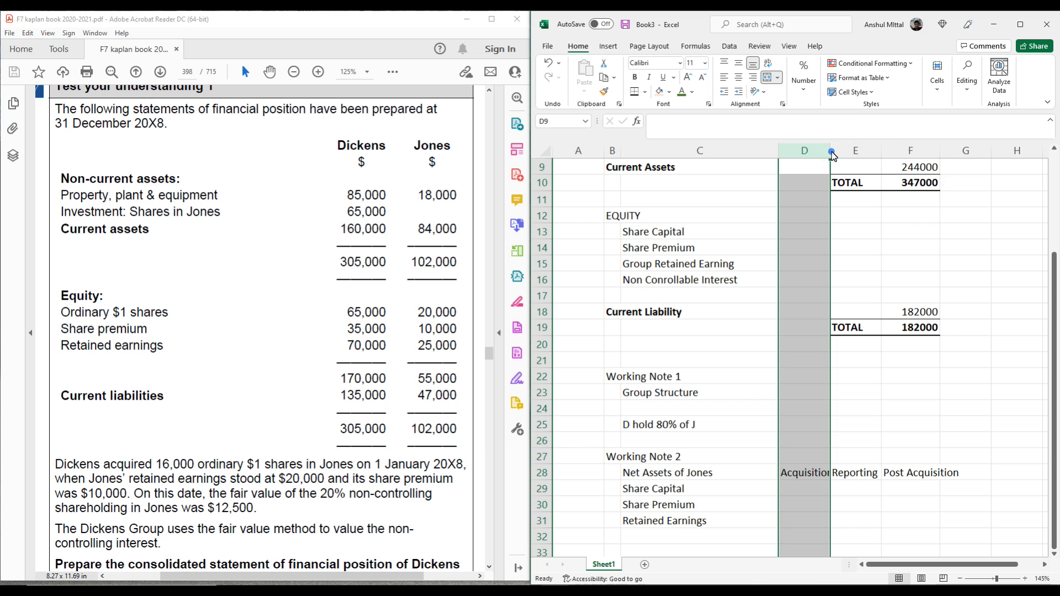
double_click(832, 152)
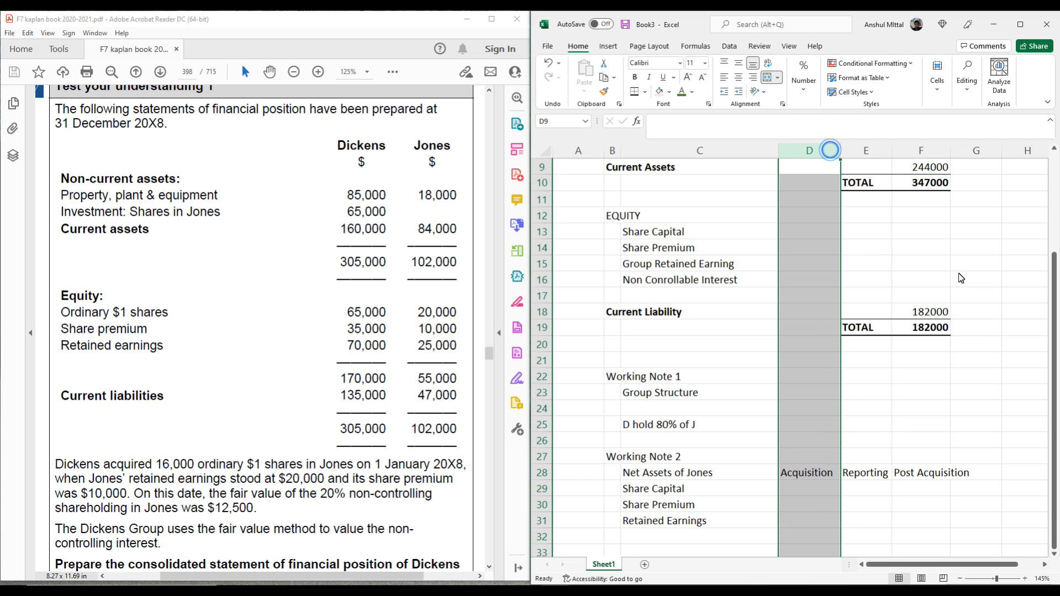
left_click(933, 473)
double_click(950, 150)
Step: Shorten the column heading in F28 to Post Acq and narrow column F to suit it
scroll(940, 319, "up", 3)
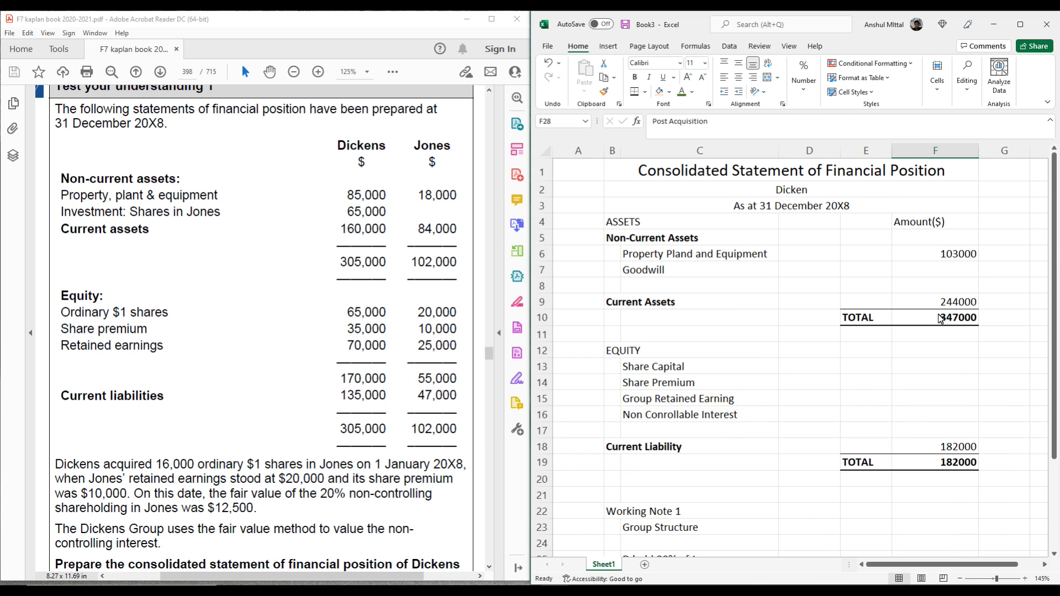
scroll(940, 319, "down", 3)
left_click(935, 482)
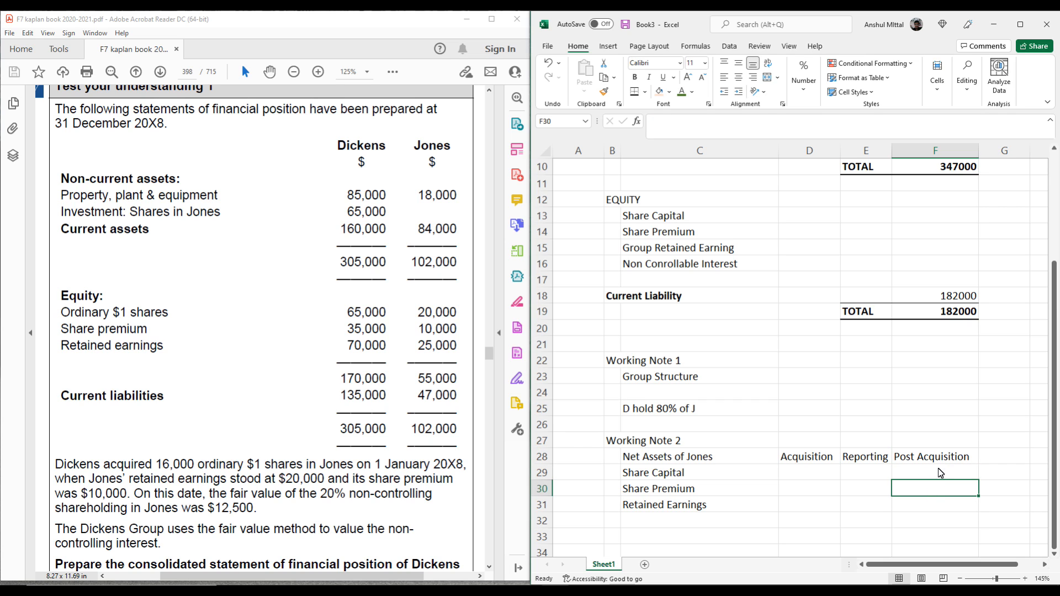
double_click(949, 456)
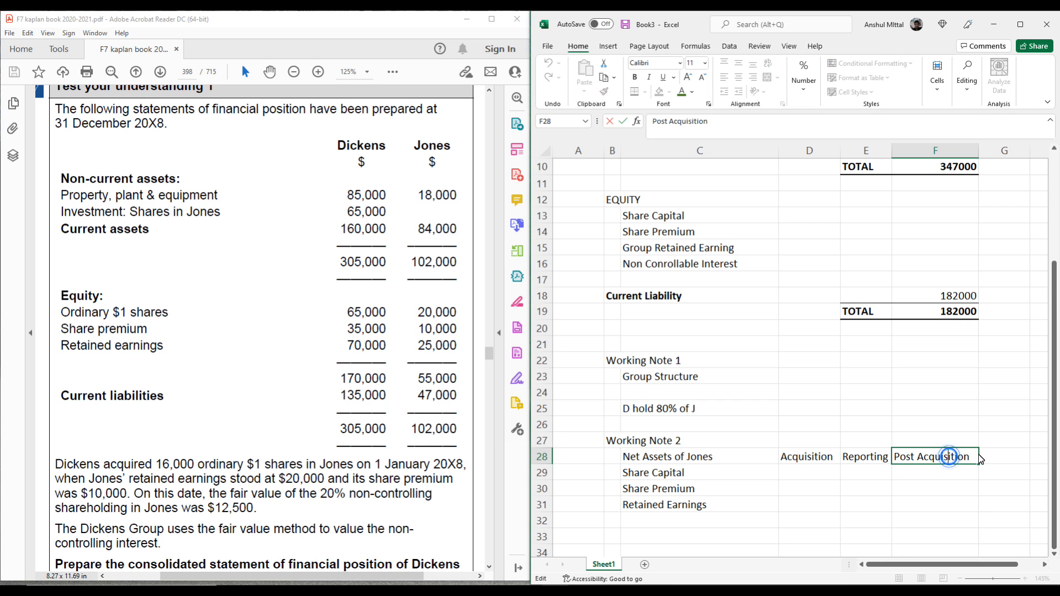
left_click(972, 454)
key("BackSpace")
key("BackSpace")
key("BackSpace")
key("BackSpace")
key("BackSpace")
key("BackSpace")
key("BackSpace")
key("BackSpace")
key("Return")
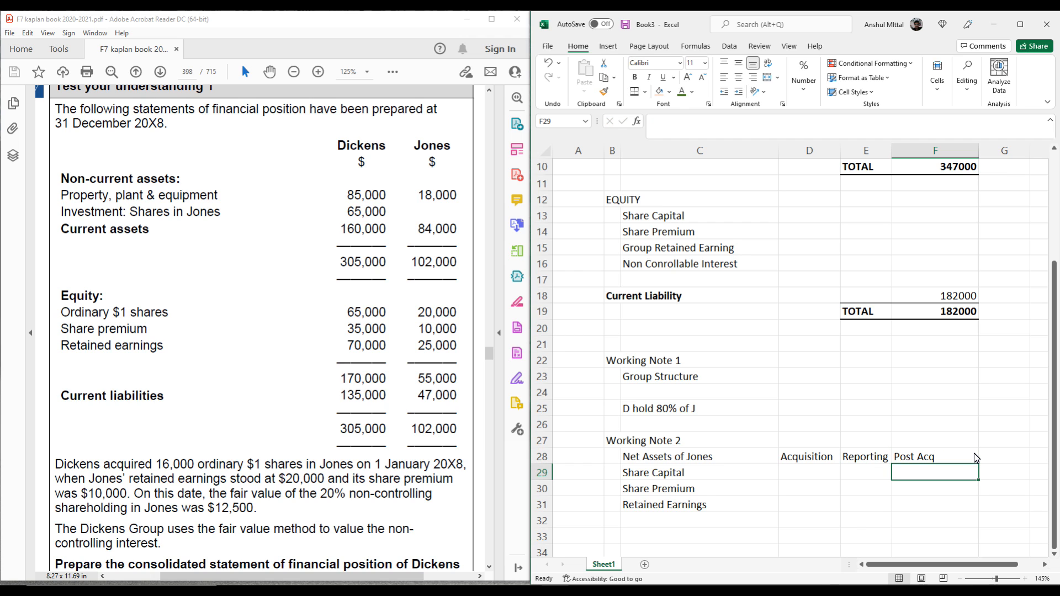
left_click_drag(979, 151, 961, 150)
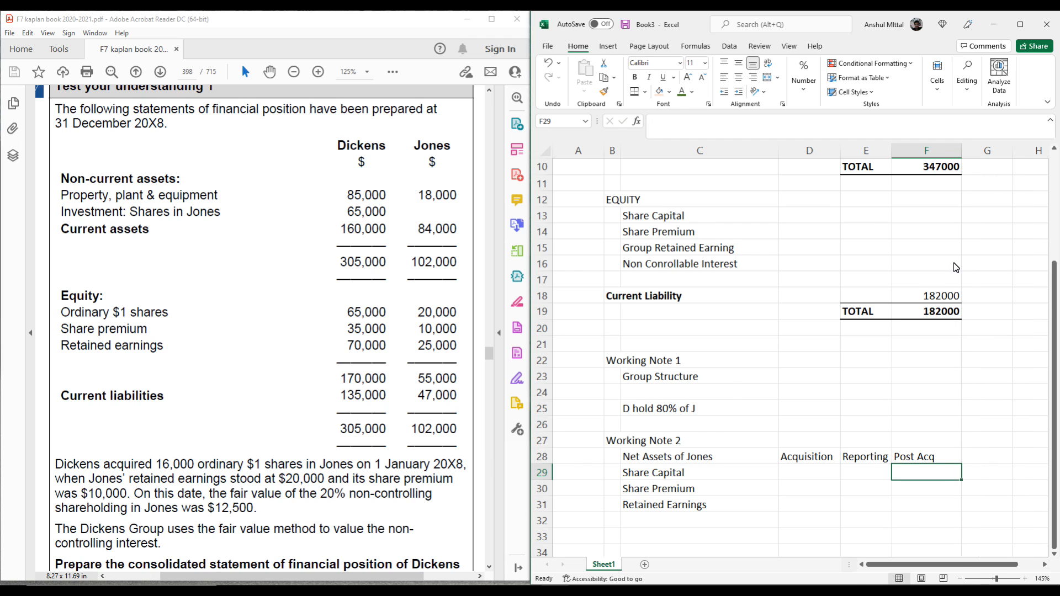
Step: Center the Acquisition, Reporting and Post Acq headings in D28:F28
scroll(960, 248, "up", 3)
scroll(941, 320, "down", 3)
scroll(943, 331, "down", 3)
scroll(943, 350, "up", 1)
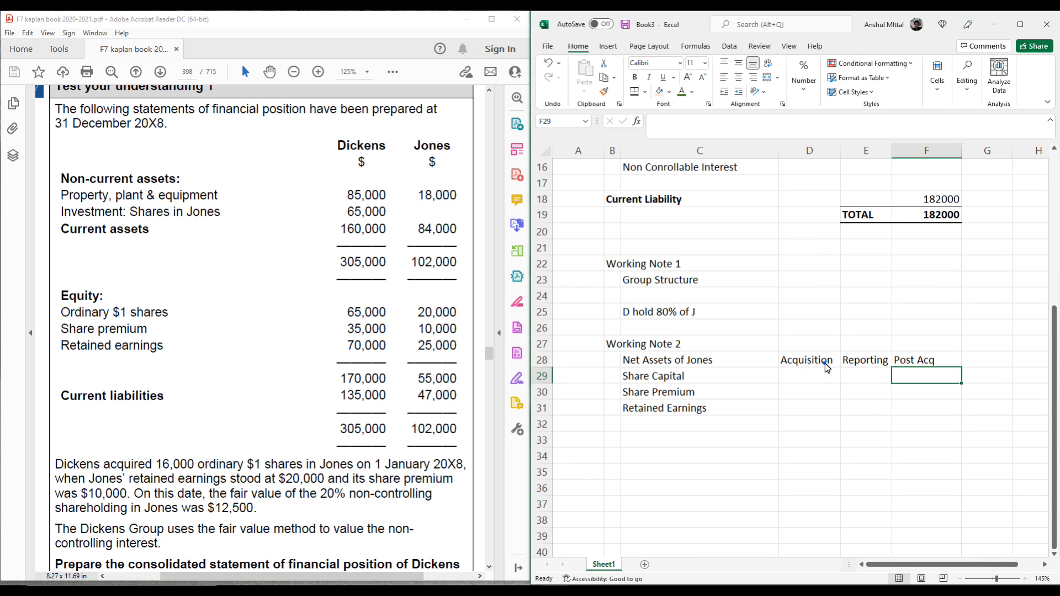
left_click_drag(825, 363, 909, 360)
left_click(739, 77)
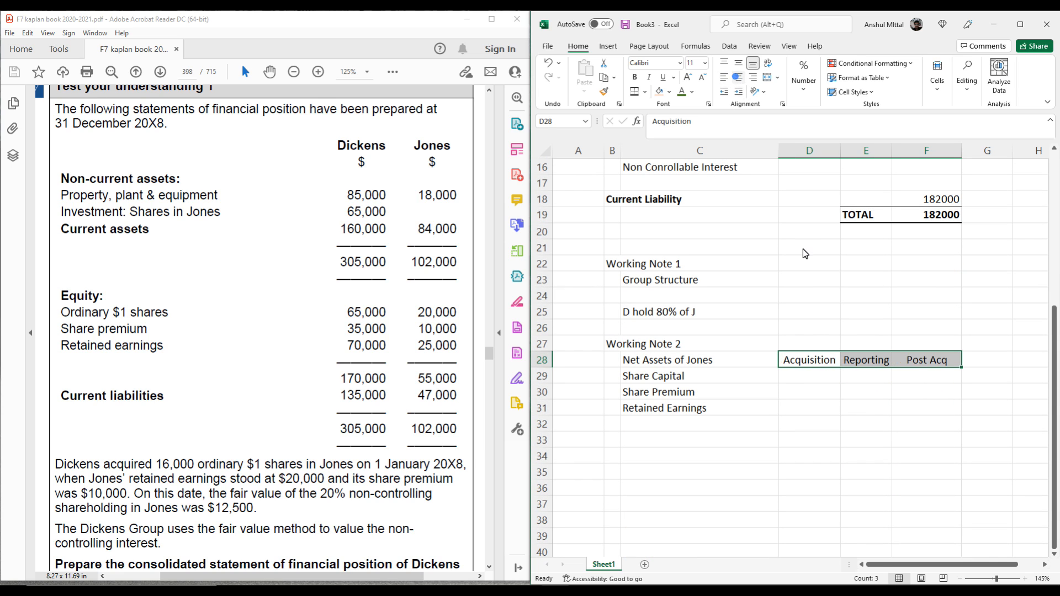
Step: Enter Jones' acquisition-date share capital 20000, share premium 10000 and retained earnings 20000 in D29:D31
left_click(862, 372)
left_click(807, 377)
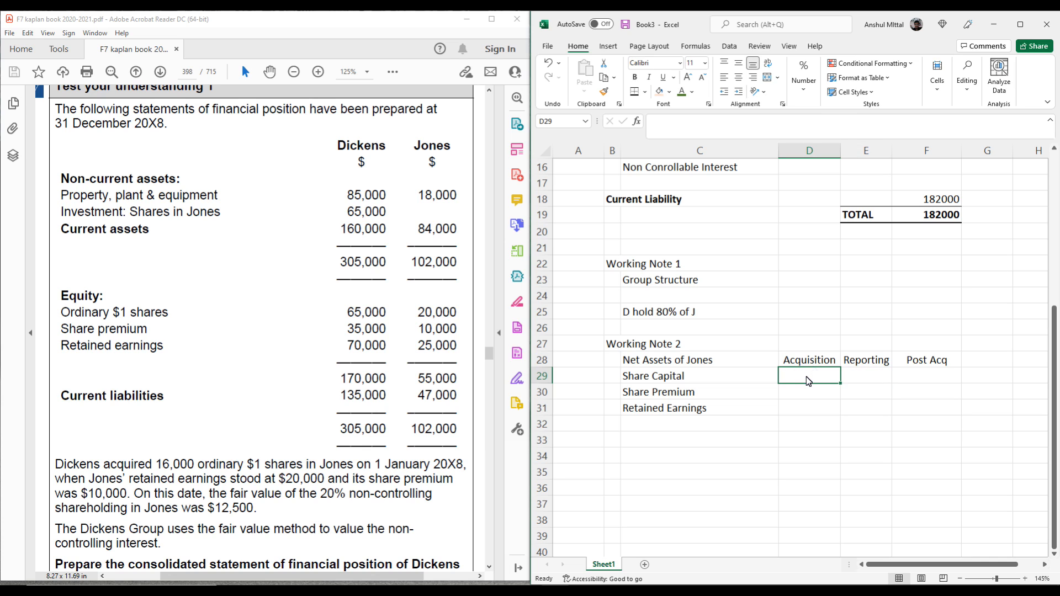
type("20000")
key("Return")
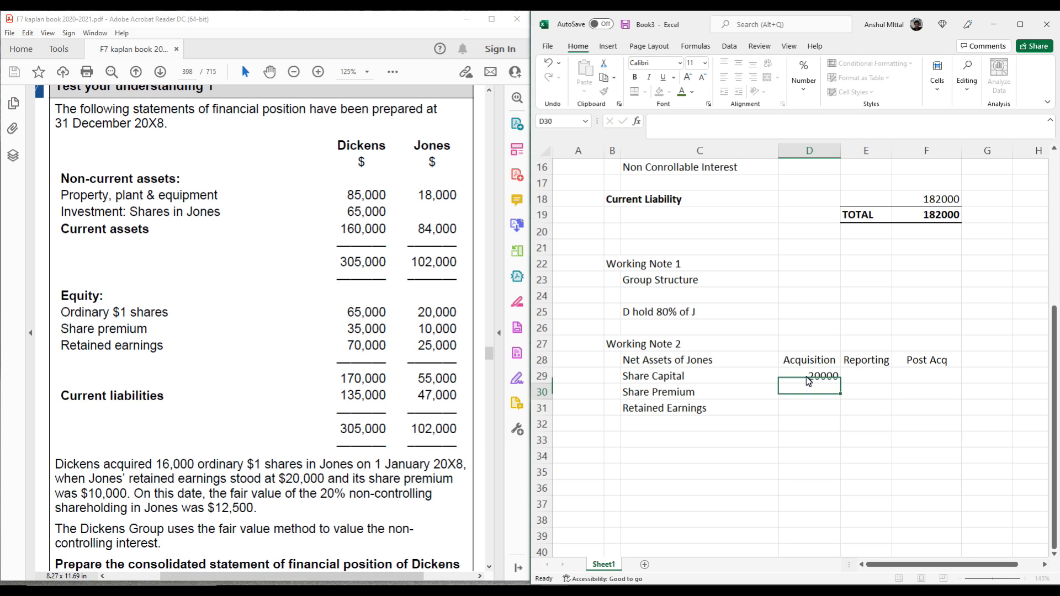
type("10000")
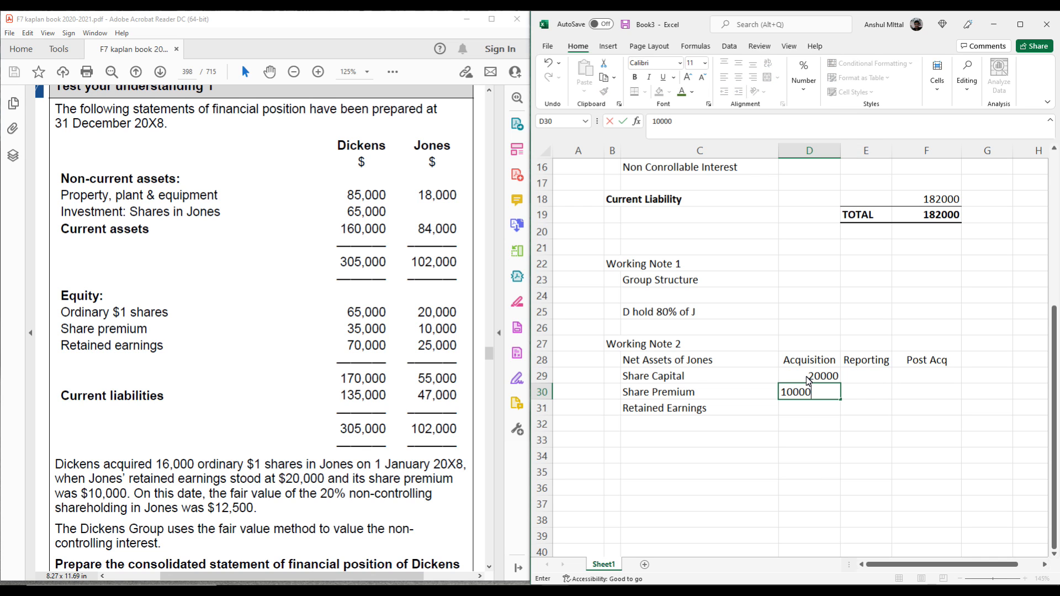
key("Return")
type("2000")
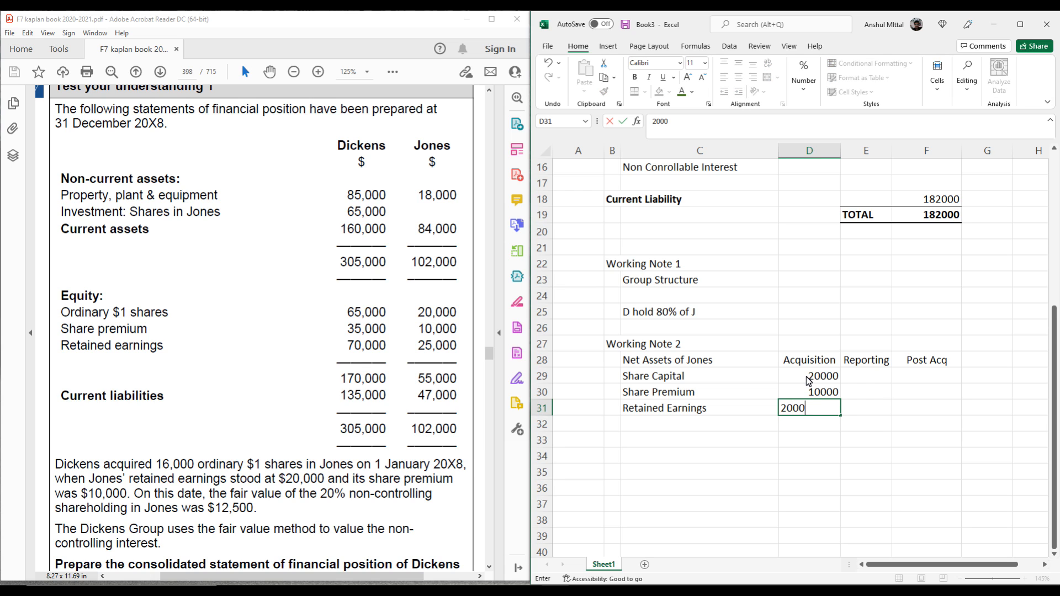
type("0")
key("Return")
Step: Enter Jones' reporting-date share capital 20000, share premium 10000 and retained earnings 25000 in E29:E31
key("Up")
key("Up")
key("Up")
key("Right")
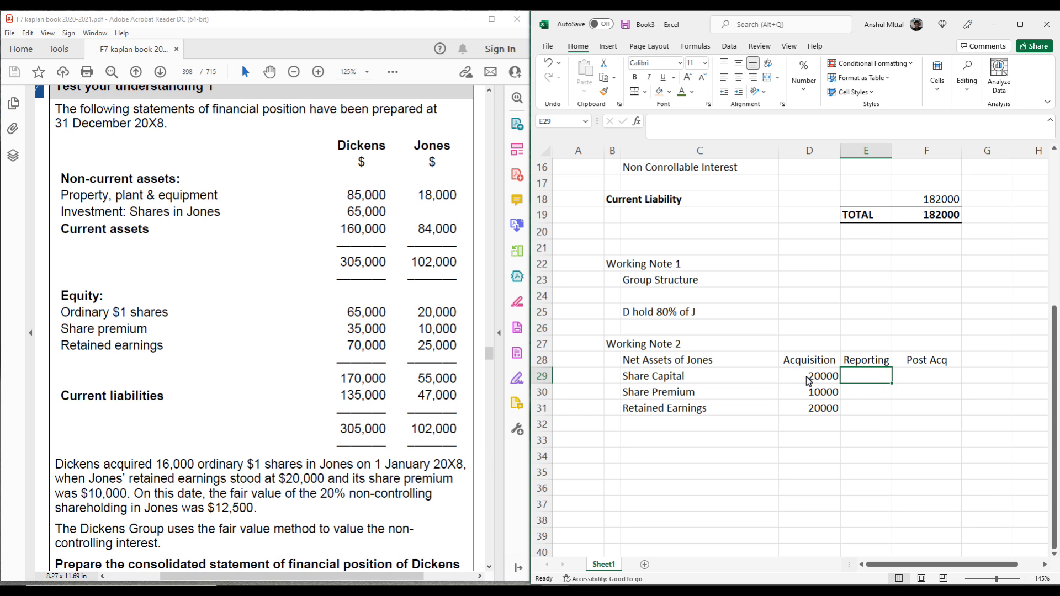
type("20000")
key("Return")
type("1000")
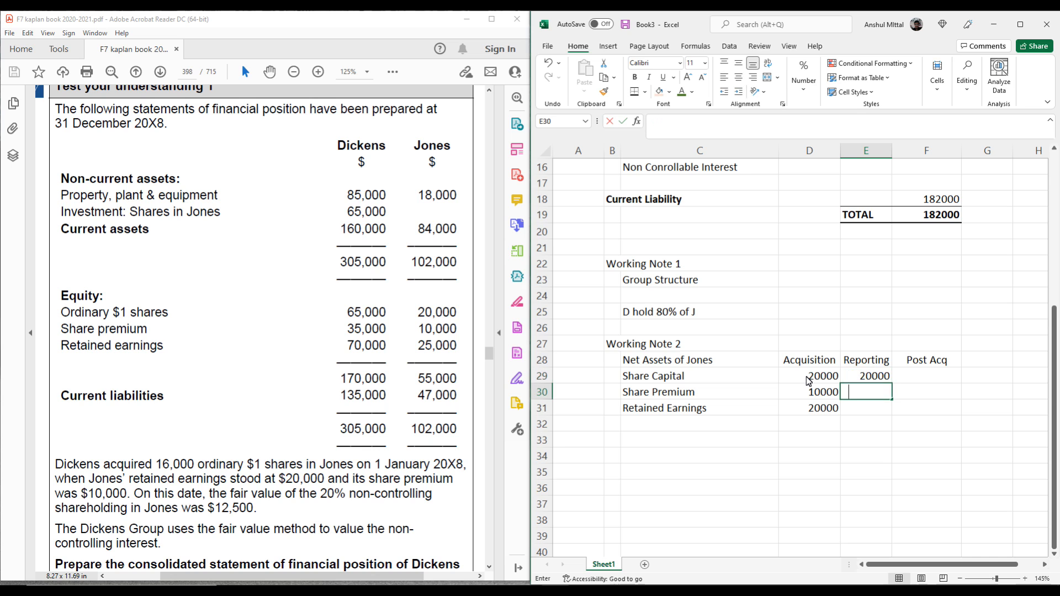
type("0")
key("Return")
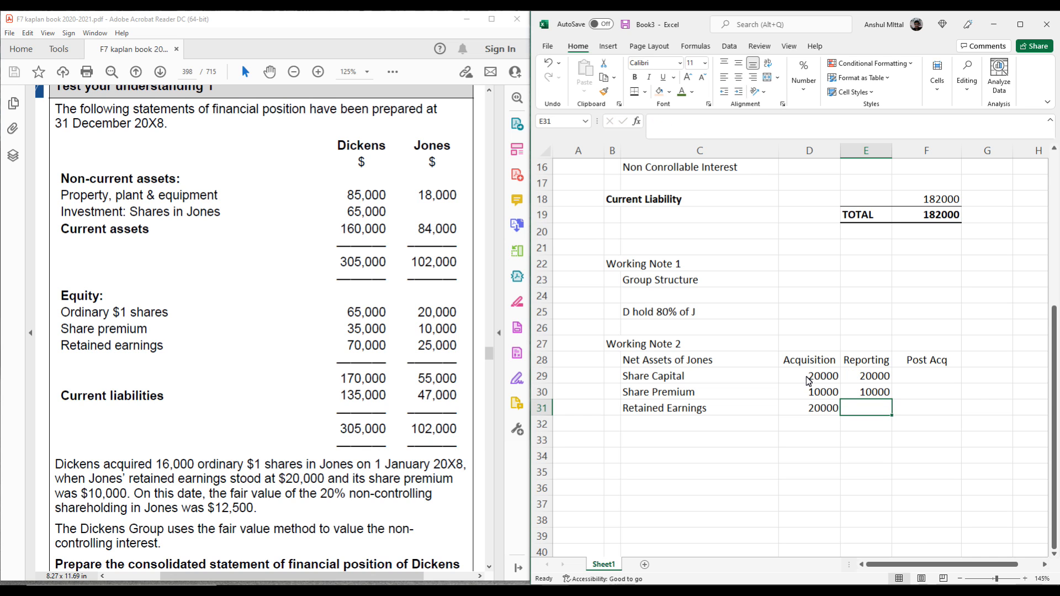
type("25000")
key("Return")
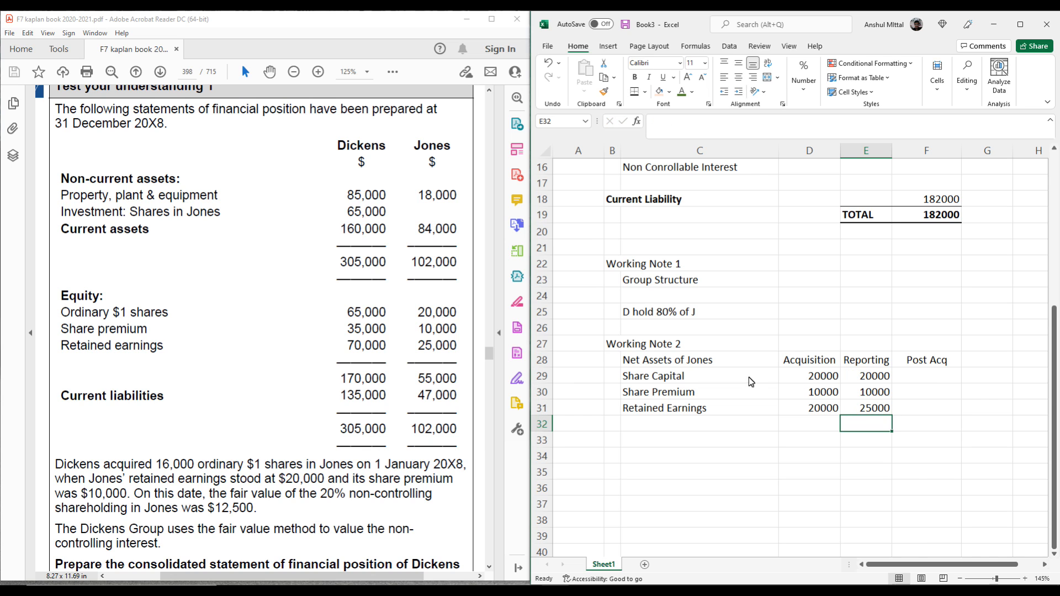
Step: Calculate the post-acquisition retained earnings in F31 with the formula =E31-D31
left_click(205, 409)
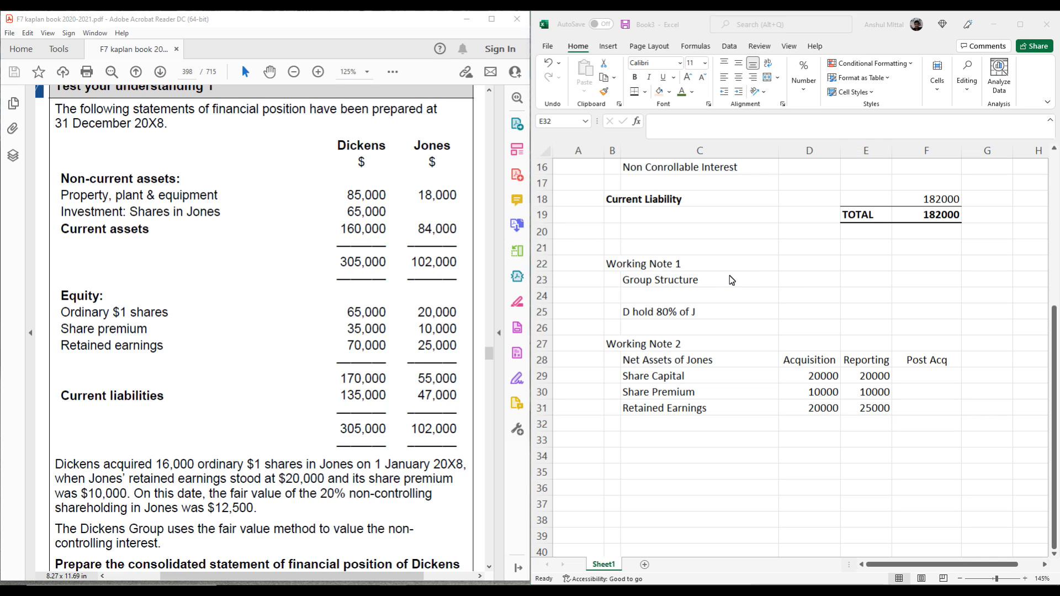
left_click(923, 409)
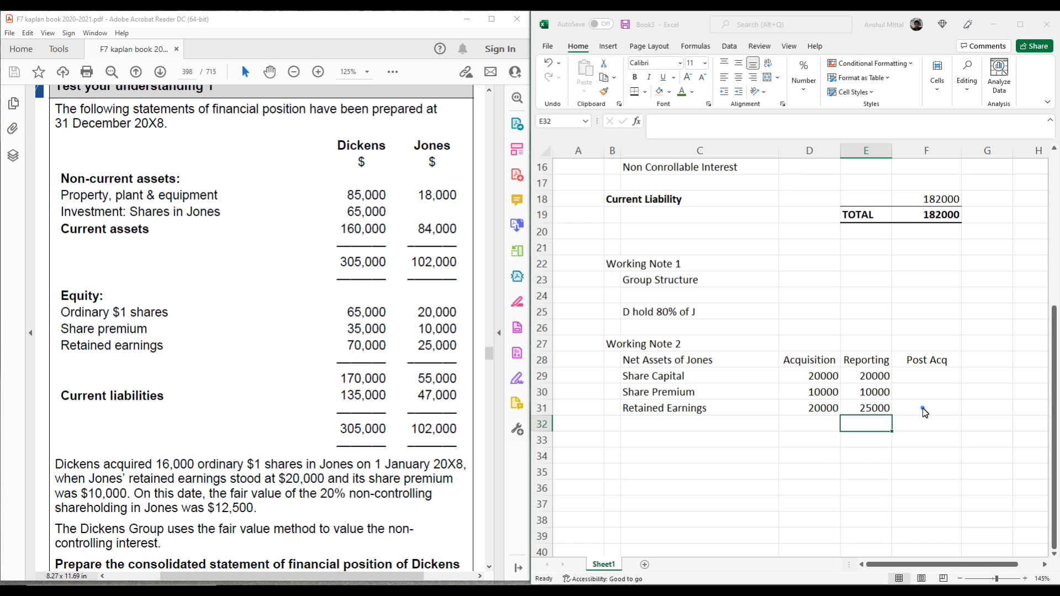
left_click(923, 409)
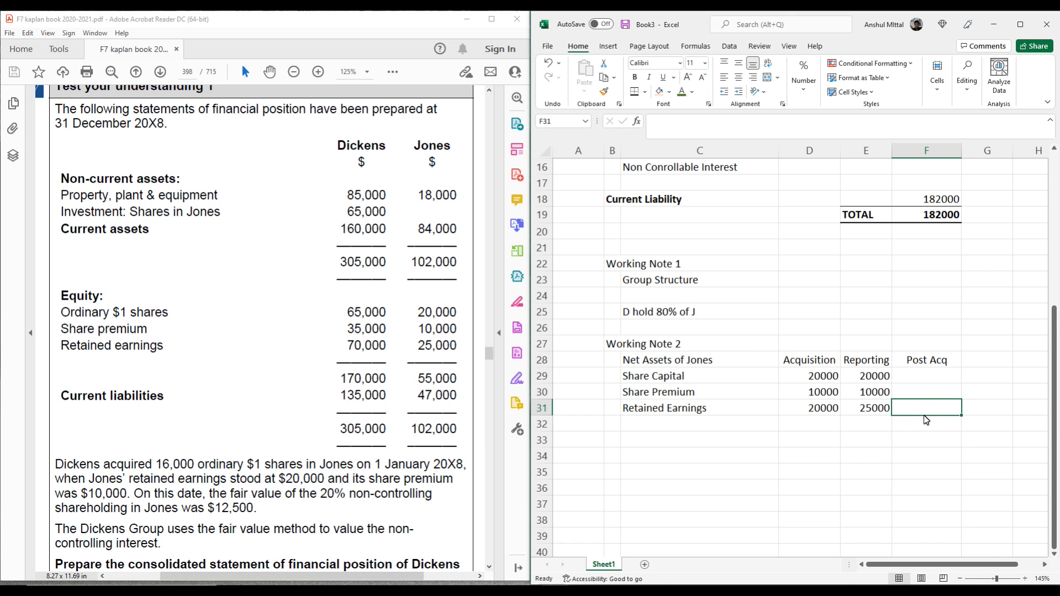
type("=")
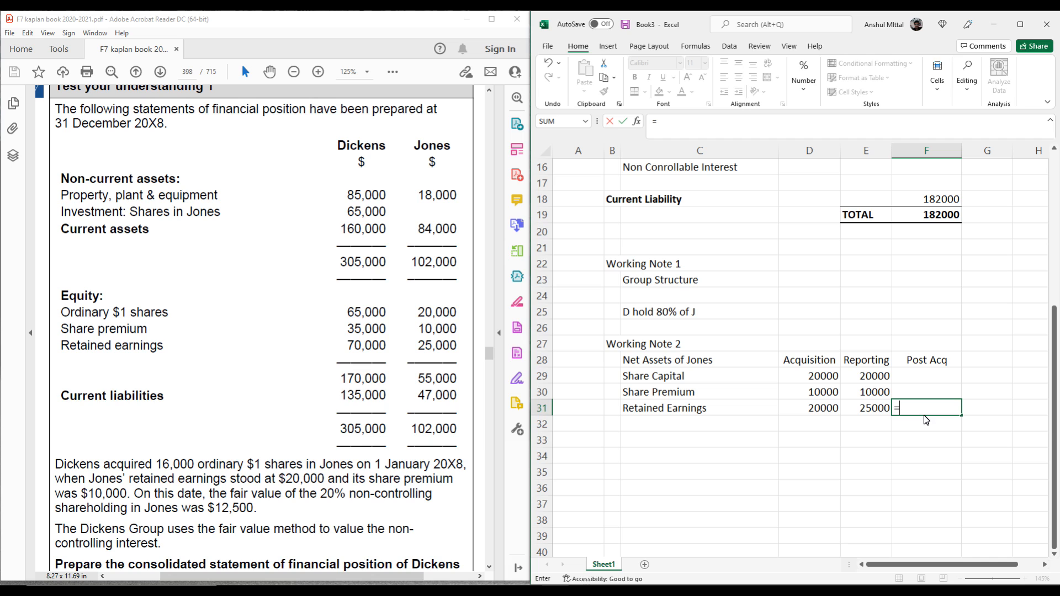
left_click(864, 413)
type("-")
left_click(826, 411)
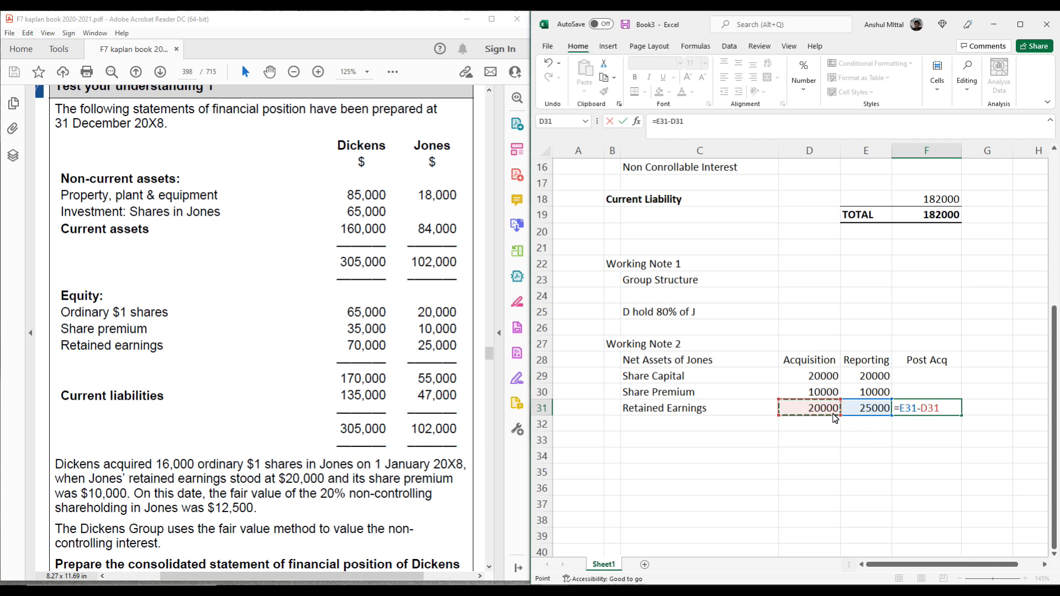
key("Return")
Step: Copy the post-acquisition formula from F31 to the Share Capital and Share Premium rows in F29:F30
left_click(936, 409)
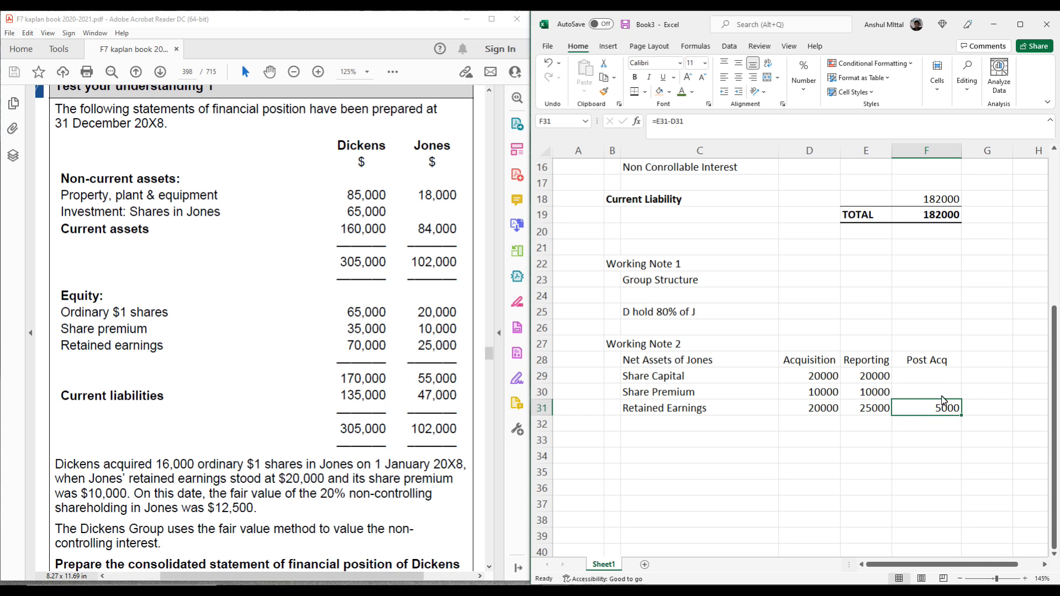
key("ctrl+c")
left_click_drag(954, 394, 953, 378)
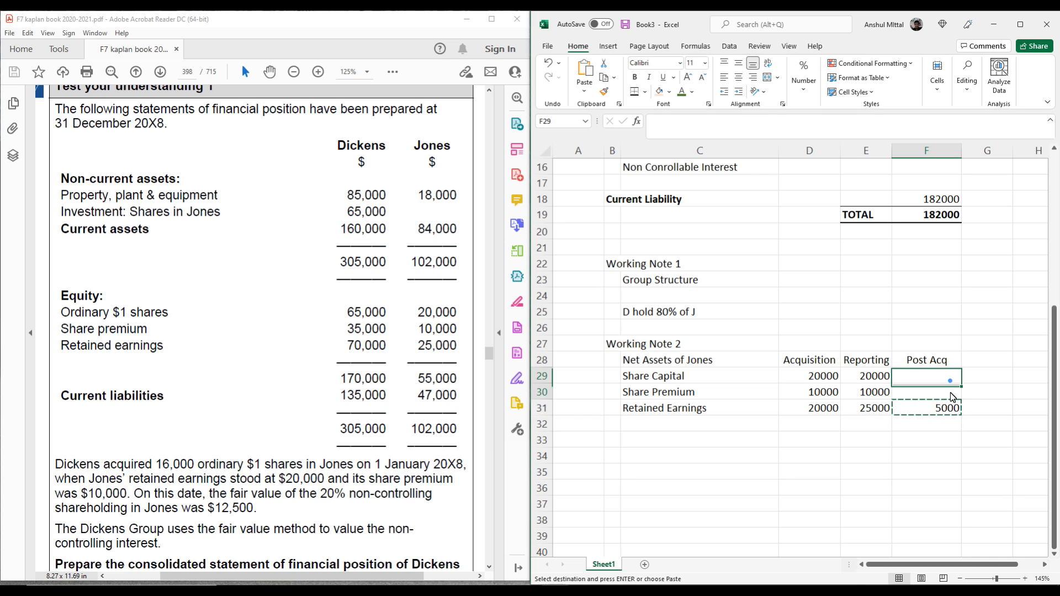
key("ctrl+v")
left_click(947, 442)
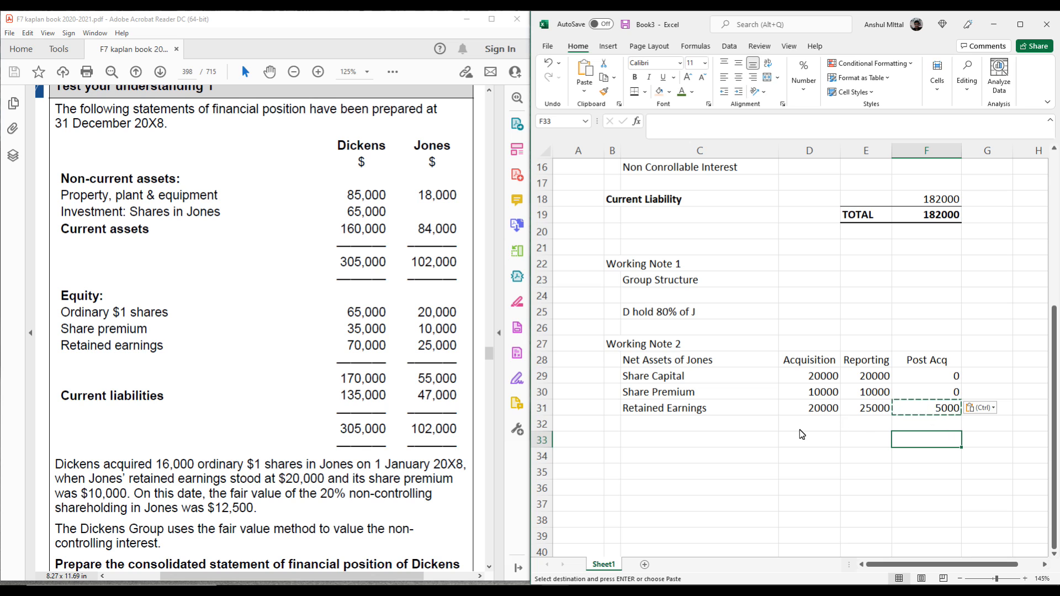
Step: Add a right-aligned TOTAL label in C32 below Retained Earnings
left_click(770, 426)
type("TOTAL")
key("Return")
left_click(770, 426)
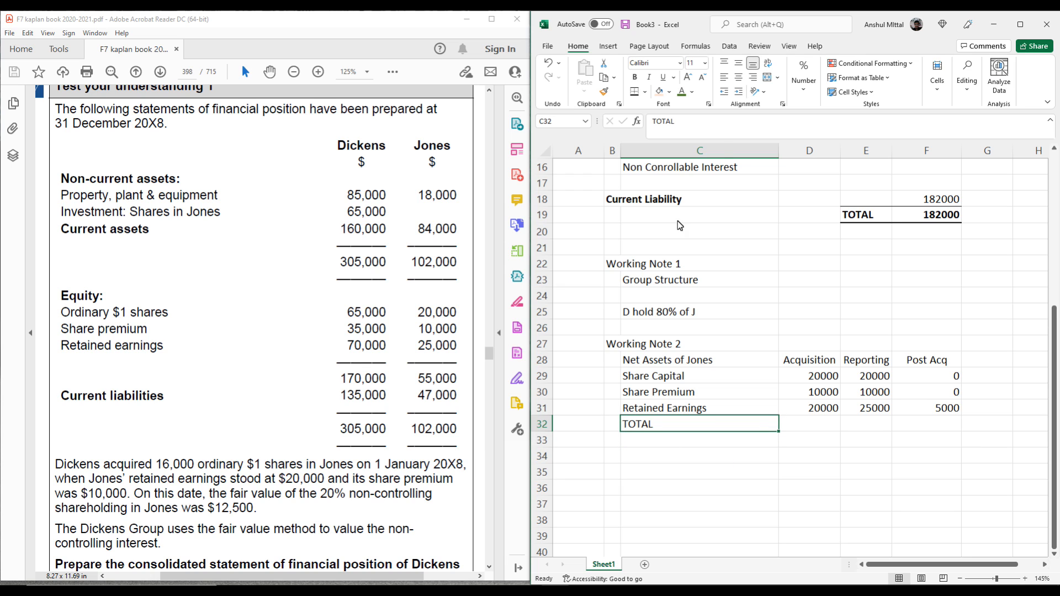
left_click(753, 77)
Step: Total the Acquisition column in D32 with a SUM of D29:D31
left_click(825, 424)
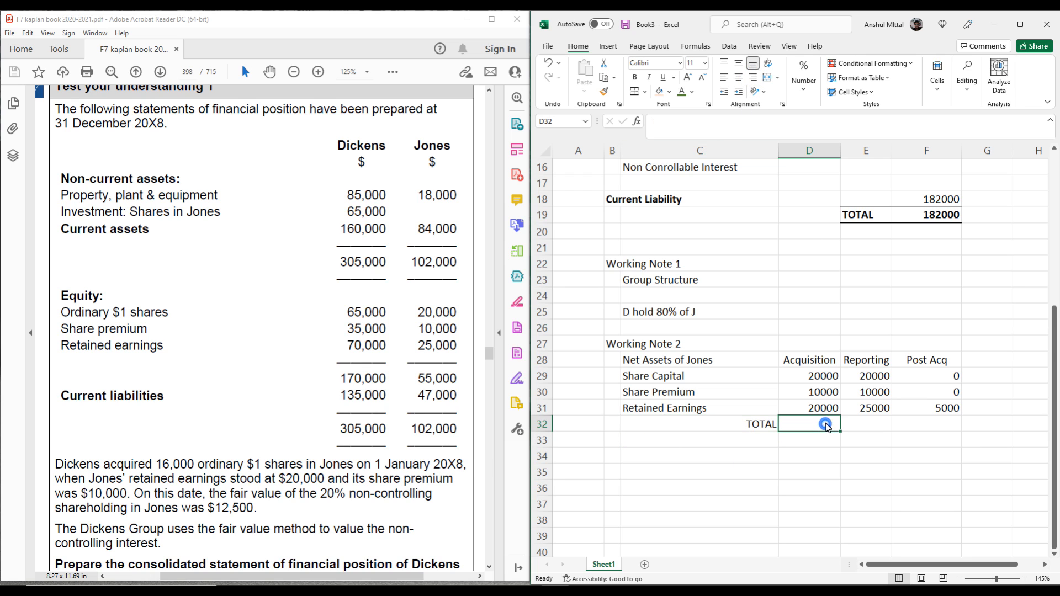
type("=sum(")
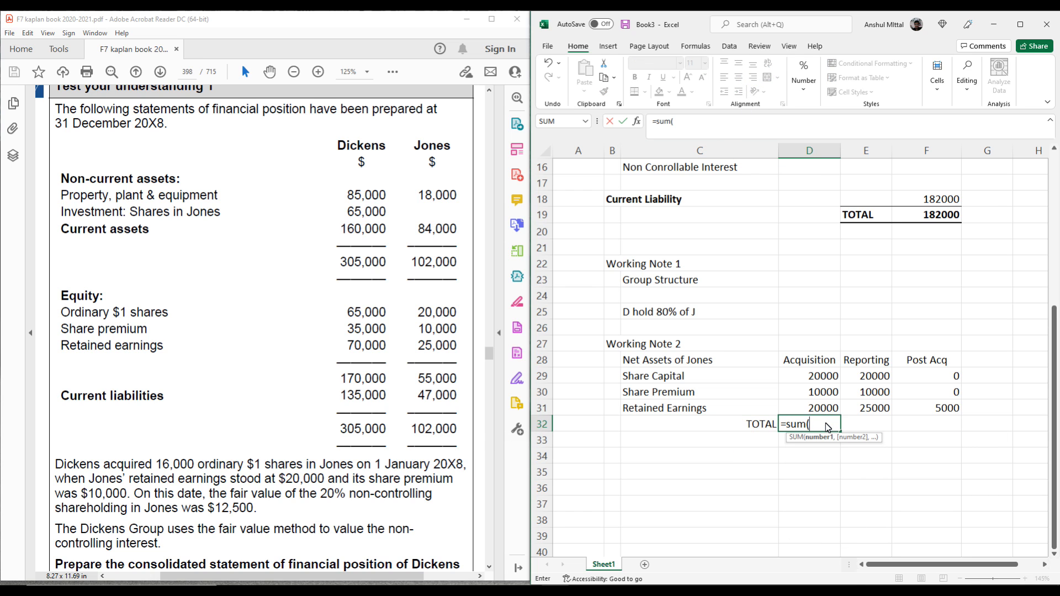
left_click_drag(823, 378, 821, 411)
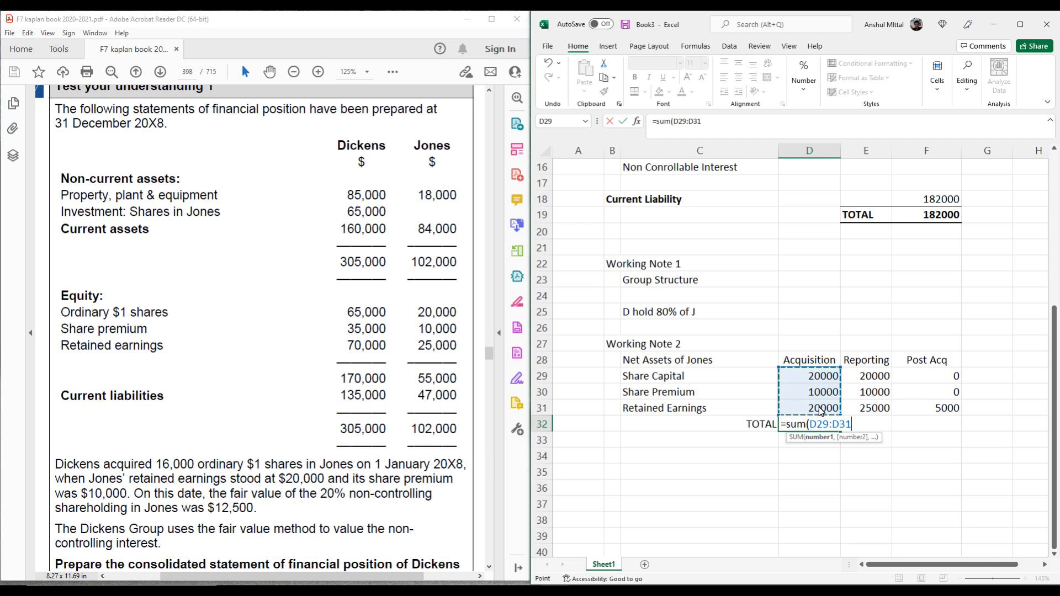
type(")")
key("Return")
Step: Copy the total formula from D32 across to the Reporting and Post Acq columns in E32:F32
key("Up")
key("ctrl+c")
key("Right")
key("shift+Right")
key("ctrl+v")
left_click(846, 485)
Step: Make the TOTAL row C32:F32 bold
left_click_drag(761, 429, 904, 423)
key("ctrl+b")
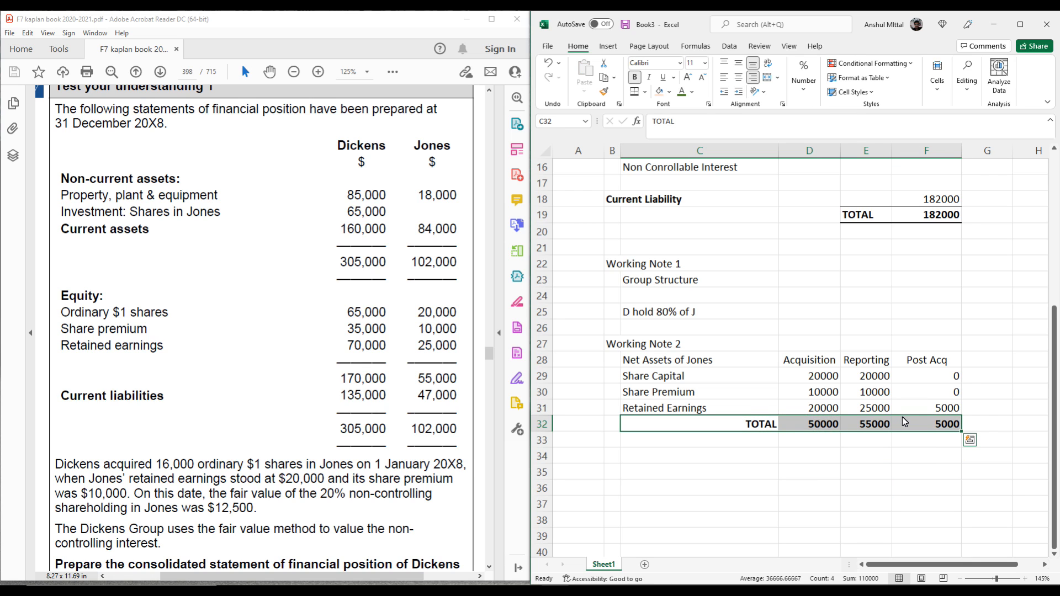
left_click(806, 535)
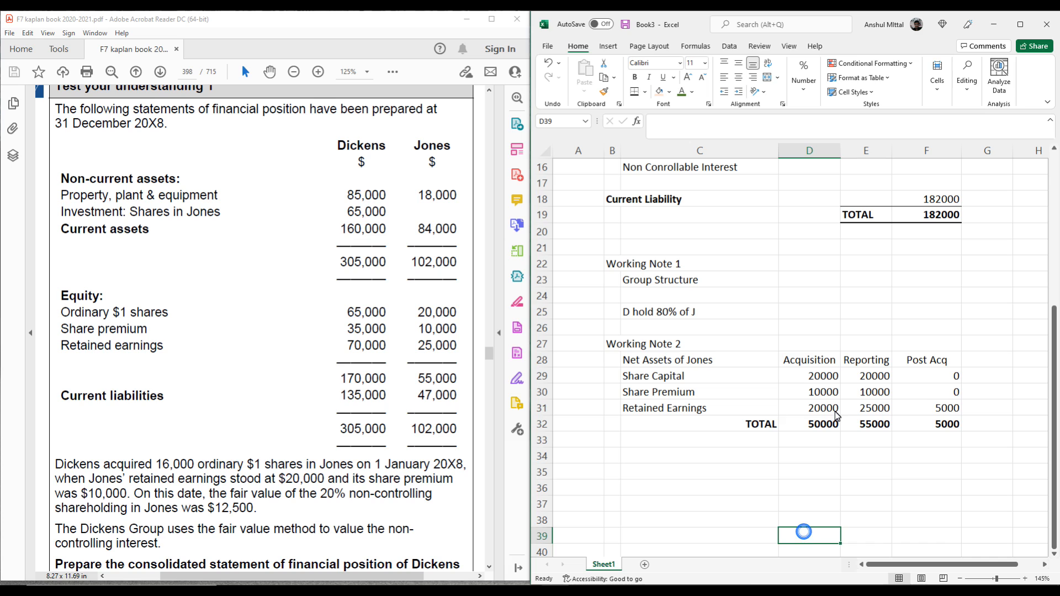
Step: Make the Net Assets of Jones heading in C28 and the Group Structure heading in C23 bold
left_click(729, 362)
key("ctrl+b")
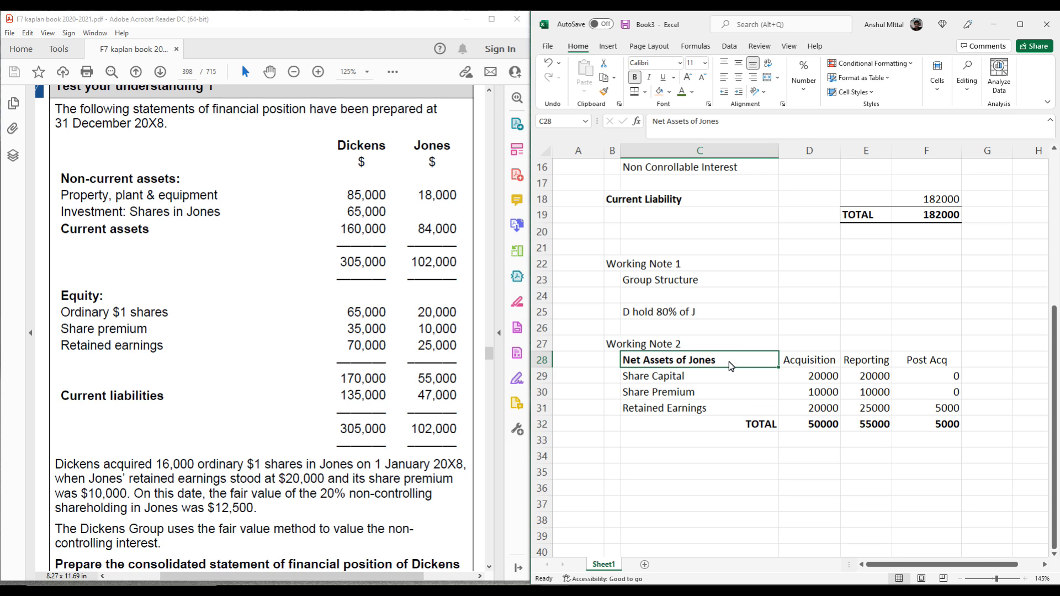
left_click(684, 281)
key("ctrl+b")
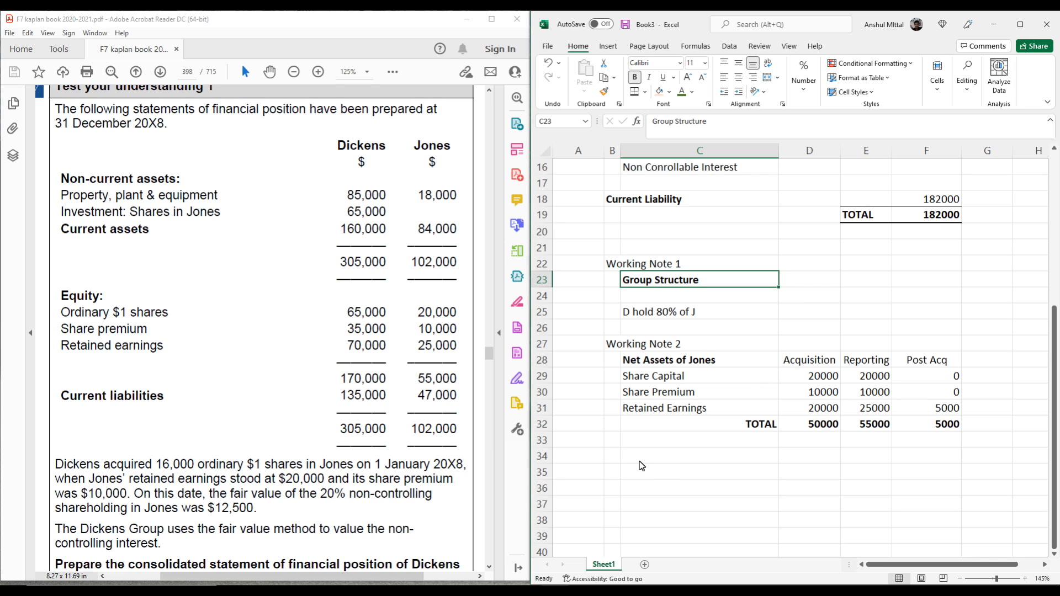
Step: Enter the heading Working Note 3 in B34, below the net assets table
left_click(610, 458)
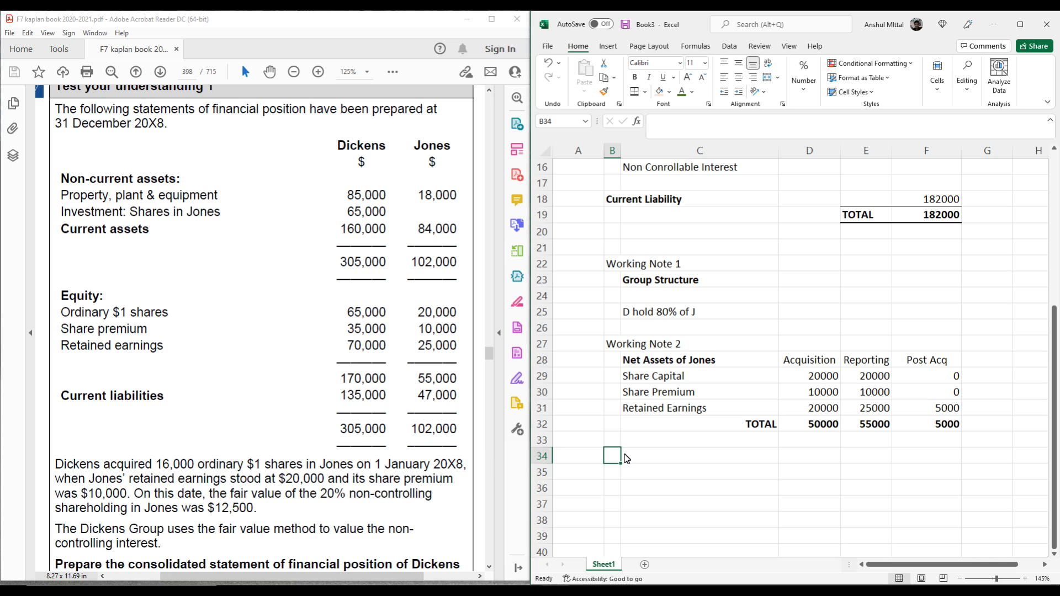
type("wORKING note 1=")
key("BackSpace")
key("BackSpace")
key("BackSpace")
key("BackSpace")
key("BackSpace")
key("BackSpace")
key("BackSpace")
type("N")
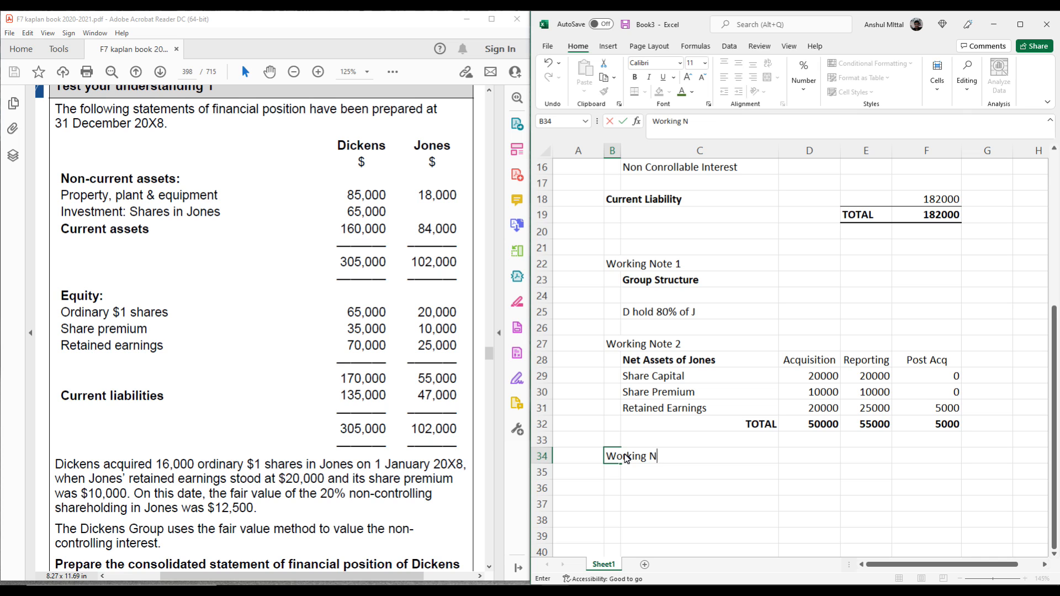
type("ote 3")
key("Return")
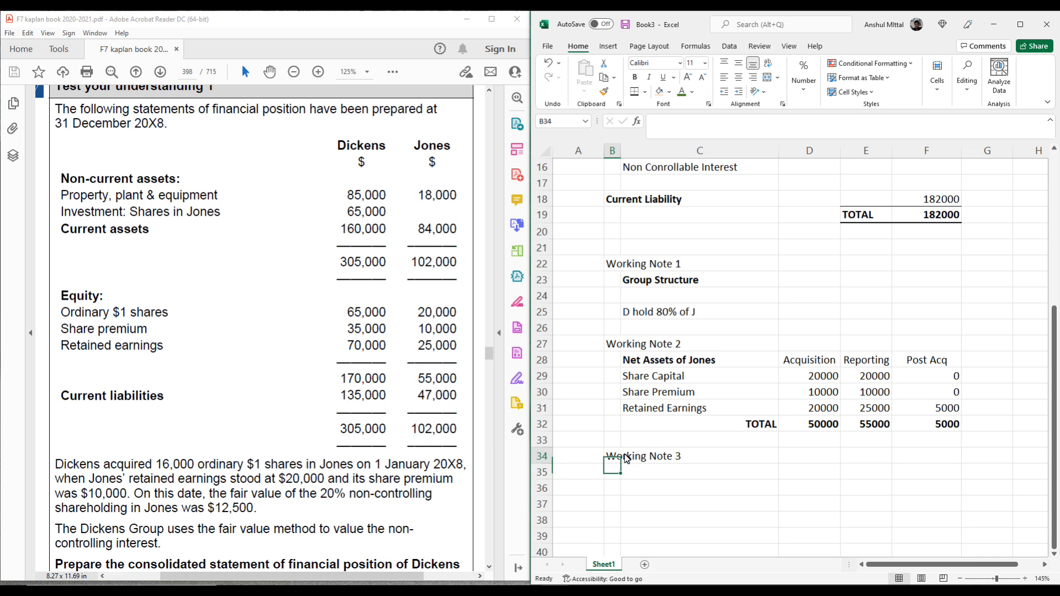
Step: Enter the heading Goodwill in C35 under Working Note 3 and make it bold
key("Right")
type("Ca")
key("BackSpace")
key("BackSpace")
type("Good")
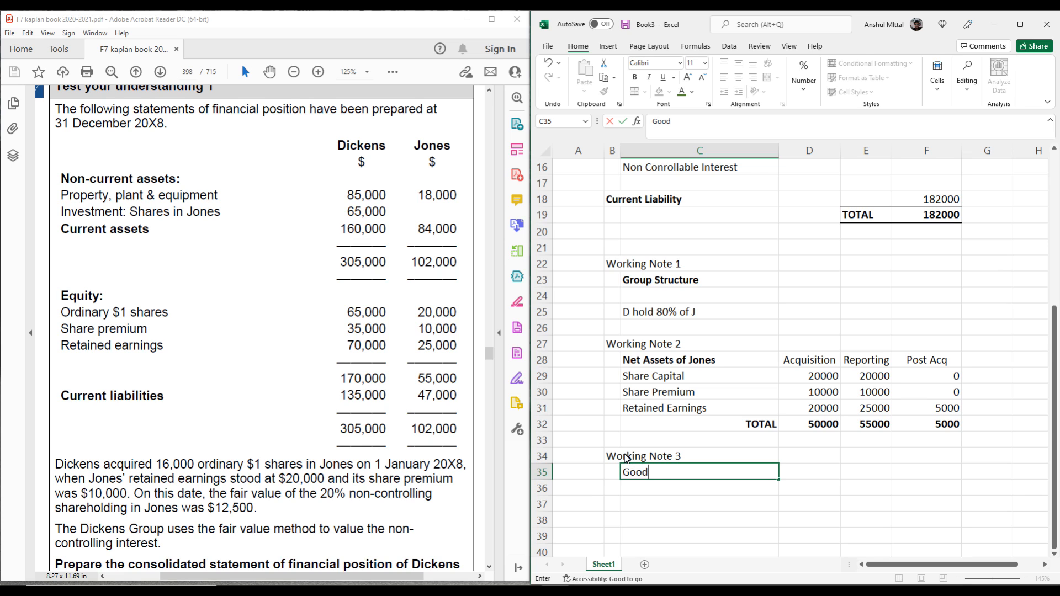
type("will")
key("ctrl+Return")
key("ctrl+b")
Step: Add the line Parent Holding in C36 with the amount 60000 in F36
key("Down")
type("Parent Holding")
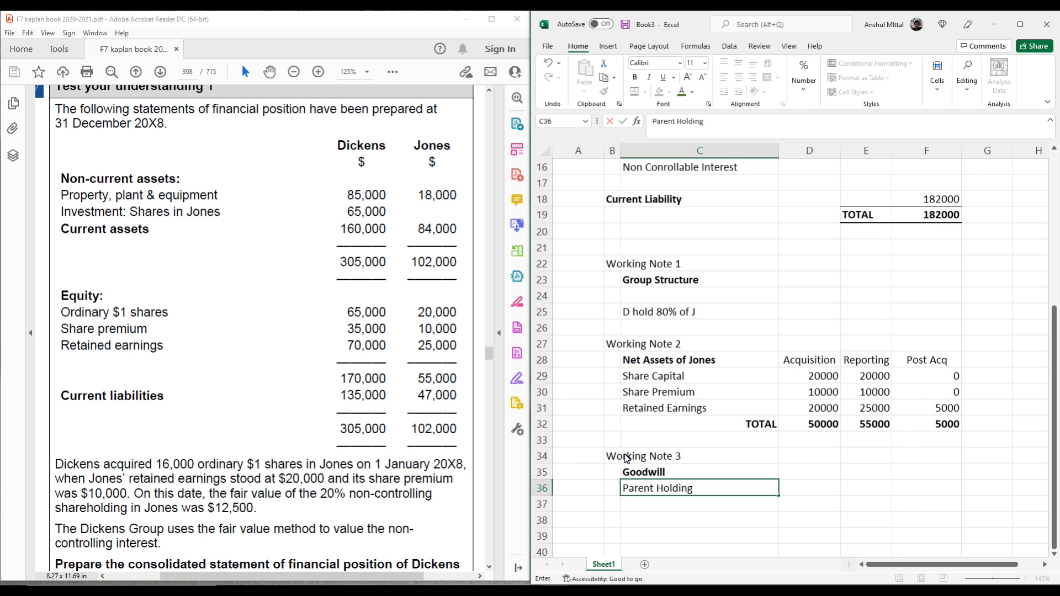
key("Return")
key("Up")
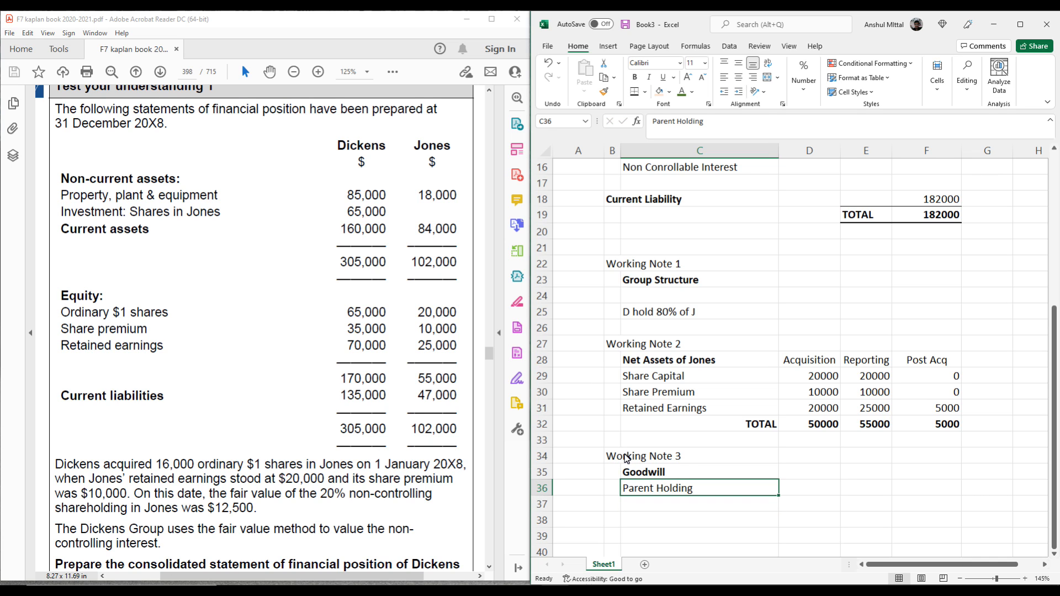
key("Right")
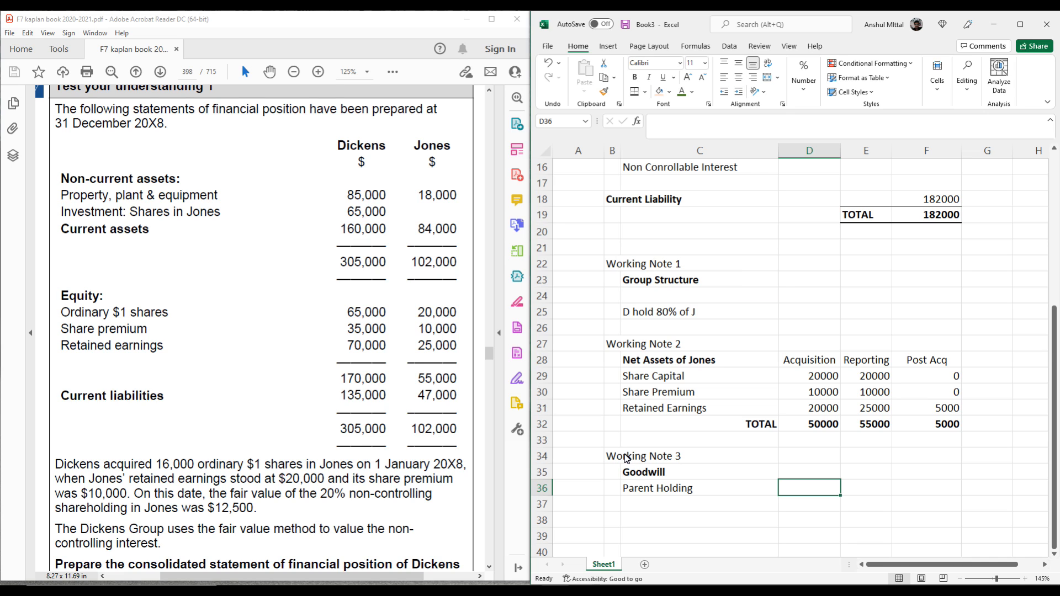
left_click(362, 213)
left_click_drag(361, 215, 359, 221)
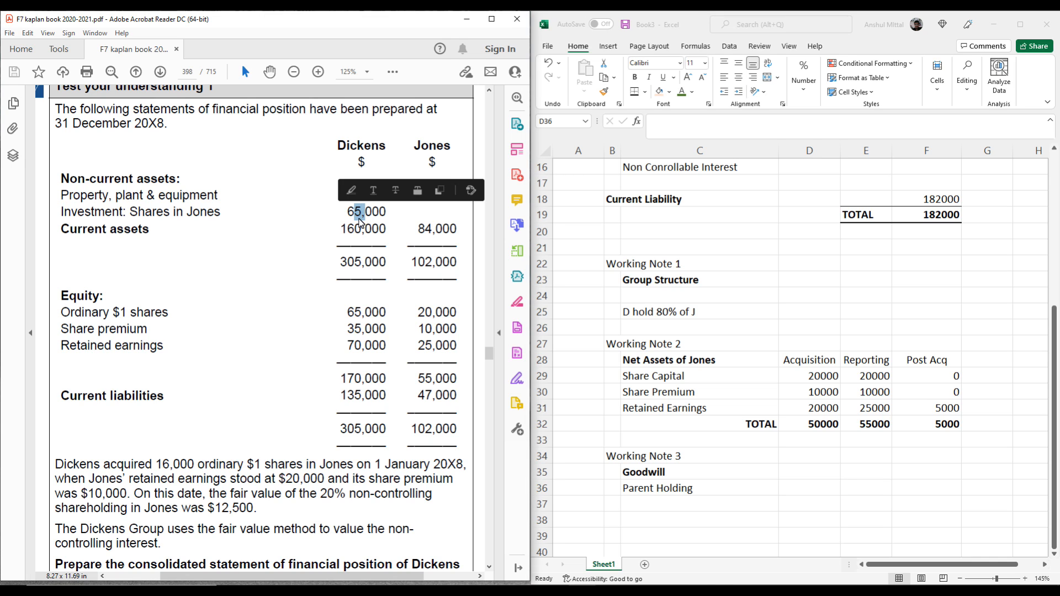
left_click(365, 215)
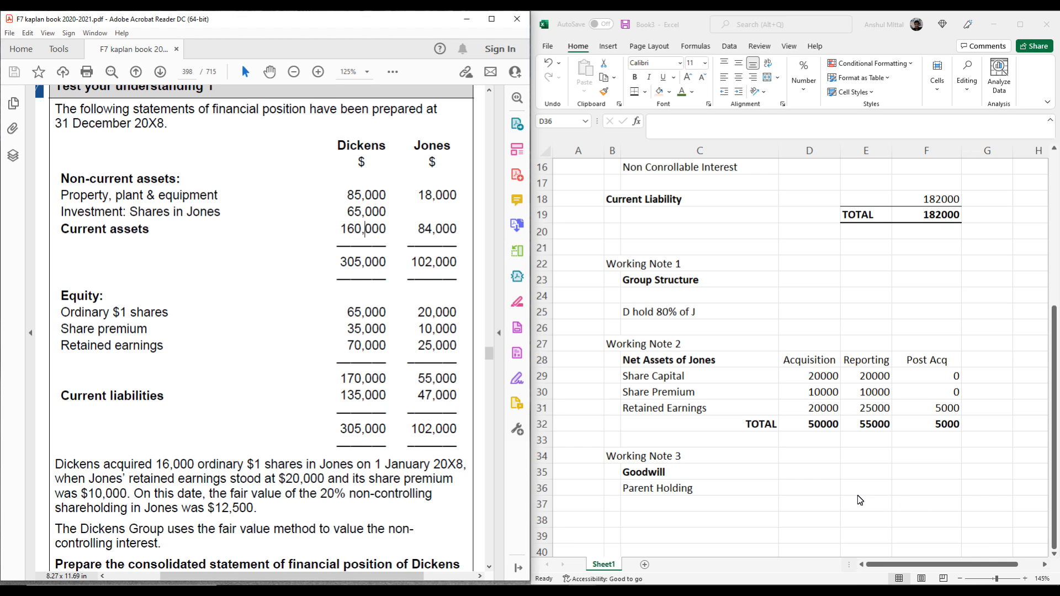
left_click(823, 494)
left_click(930, 486)
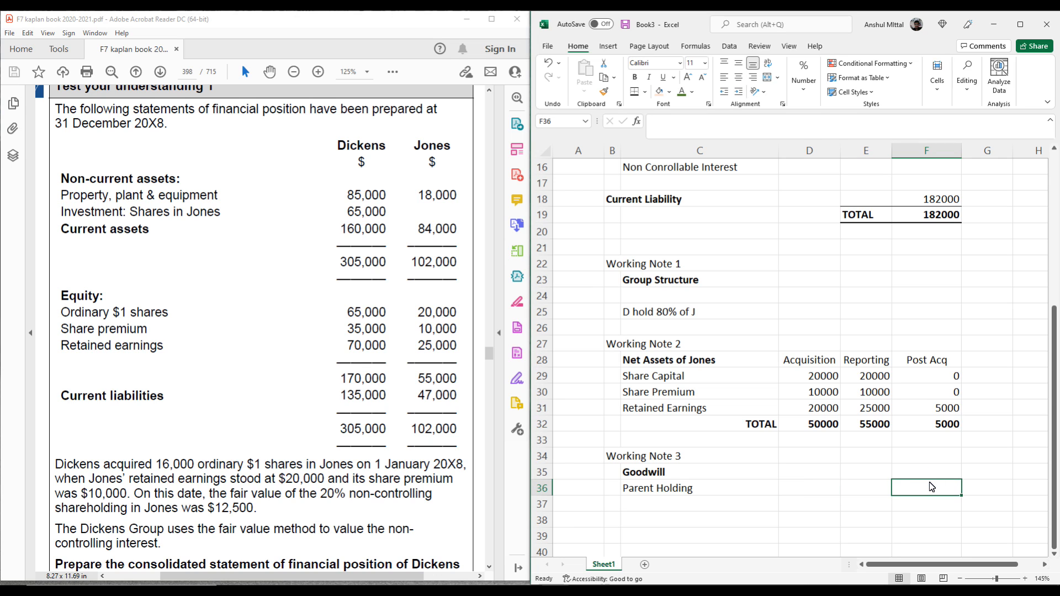
type("60000")
key("Return")
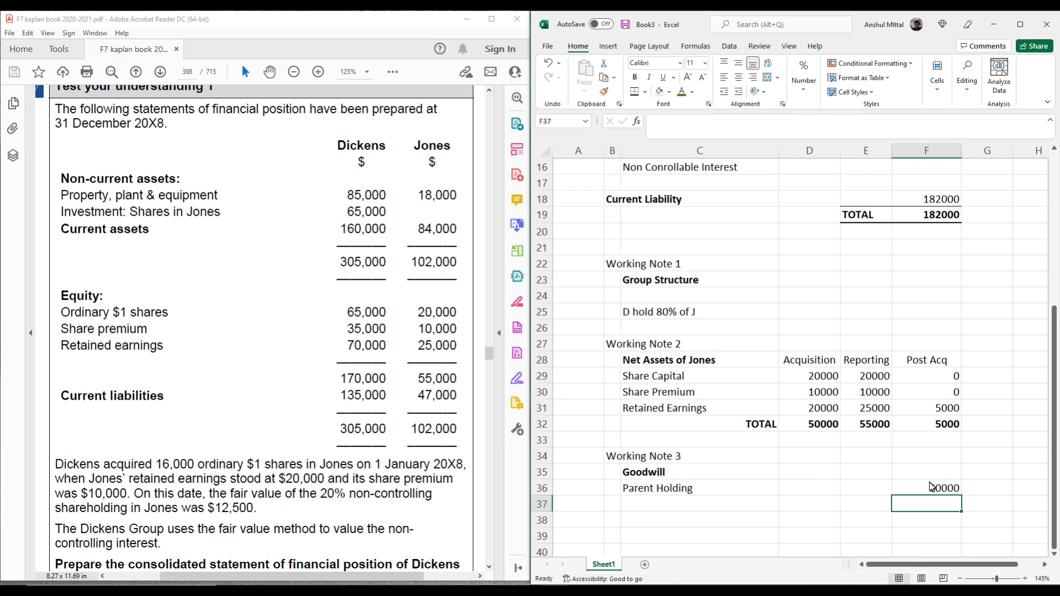
Step: Enter the label NCI on Acquisition in C37, below Parent Holding
key("Left")
key("Left")
key("Left")
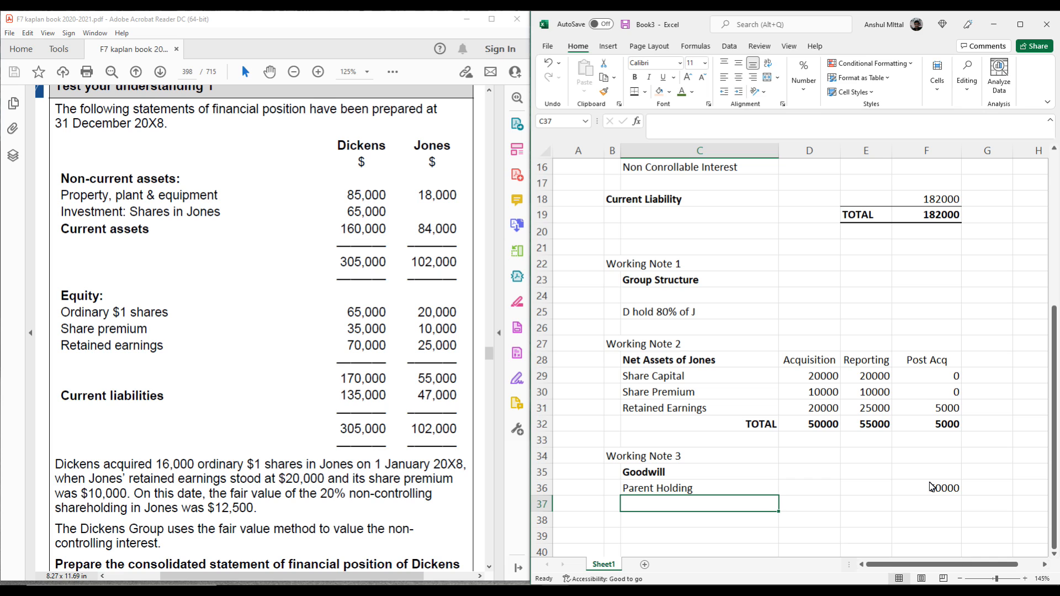
type("NCI on Acuision")
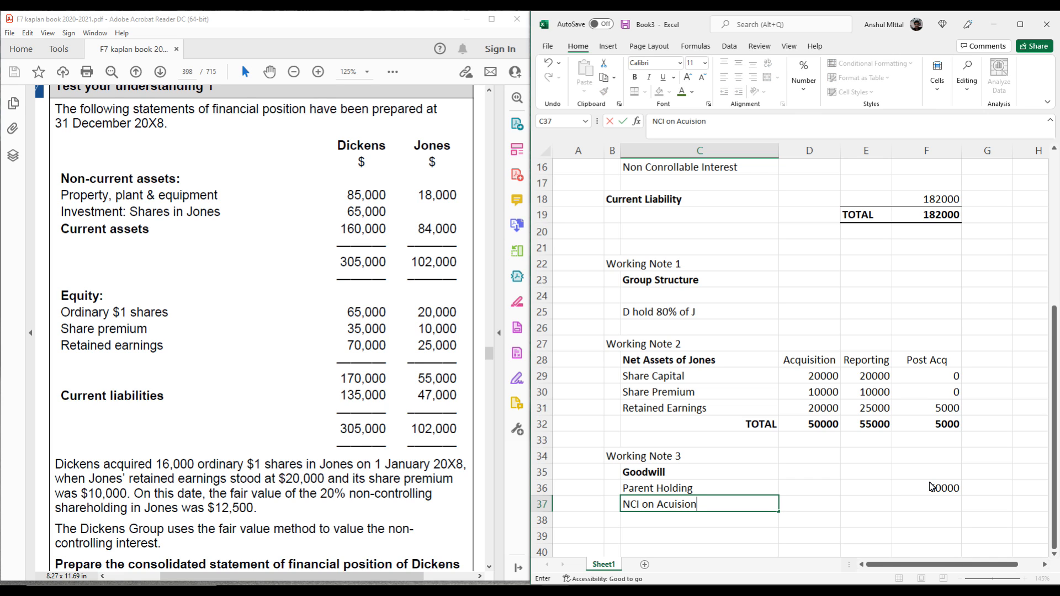
key("BackSpace")
key("BackSpace")
key("BackSpace")
key("BackSpace")
key("BackSpace")
key("BackSpace")
type("quisition")
key("Return")
Step: Enter 12500 in F37 as the non-controlling interest's fair value at acquisition
key("Up")
key("Right")
key("Right")
key("Right")
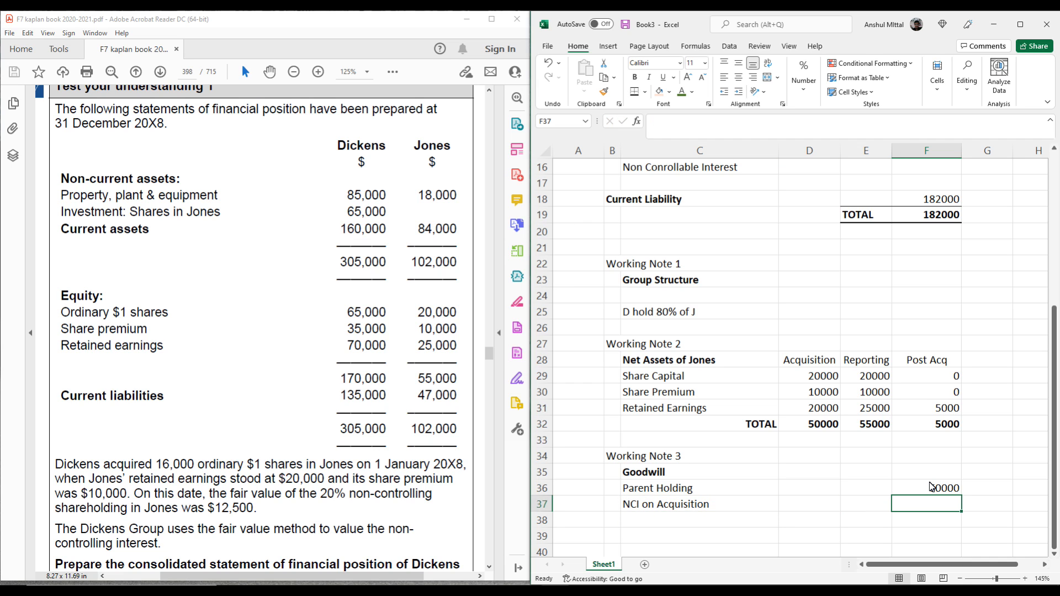
type("12500")
key("Return")
Step: Sum the parent holding and NCI amounts F36:F37 in F38
type("=sum(")
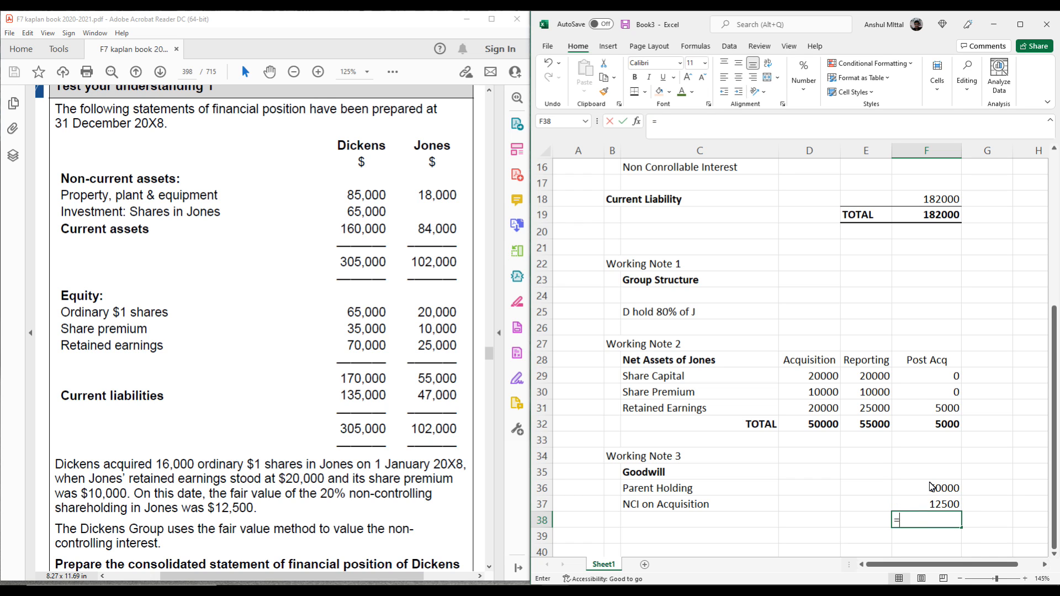
key("Up")
key("shift+Up")
key("Return")
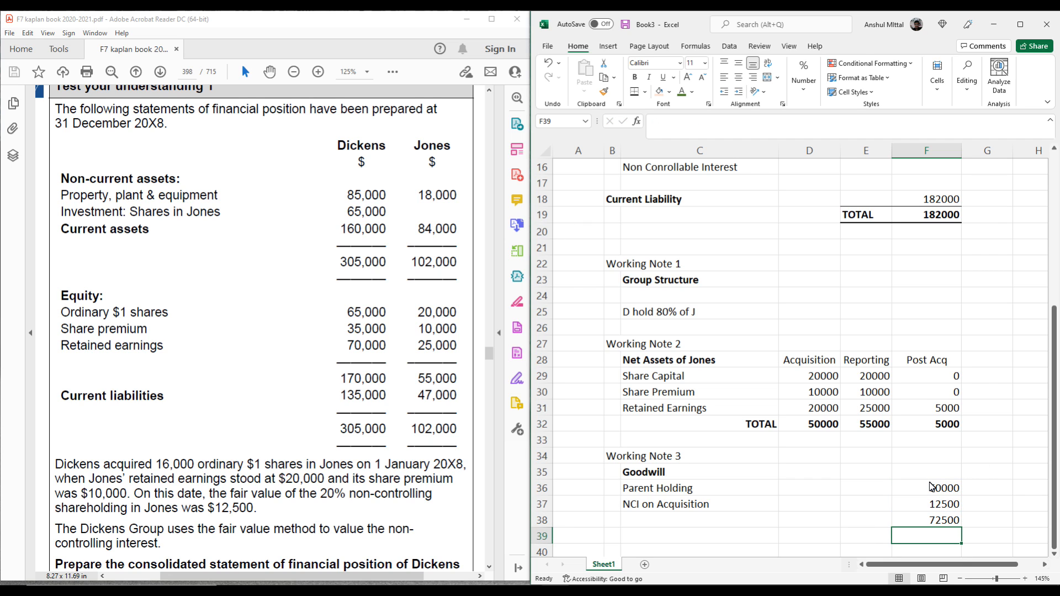
Step: Enter the label Less: fair value of net assets at acquisition in C39
key("Up")
key("Left")
key("Left")
key("Down")
key("Left")
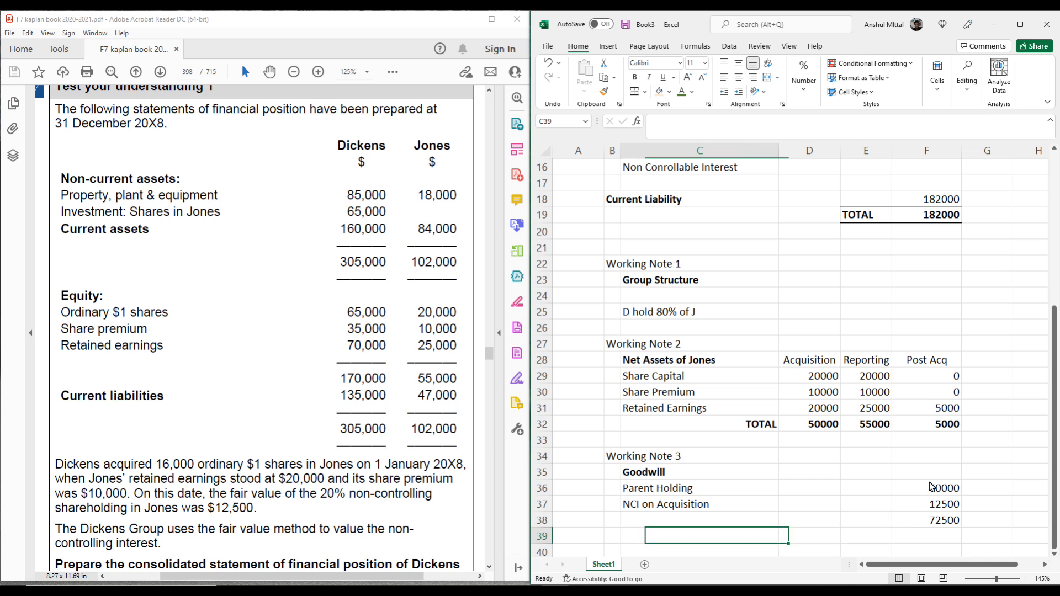
type("Les")
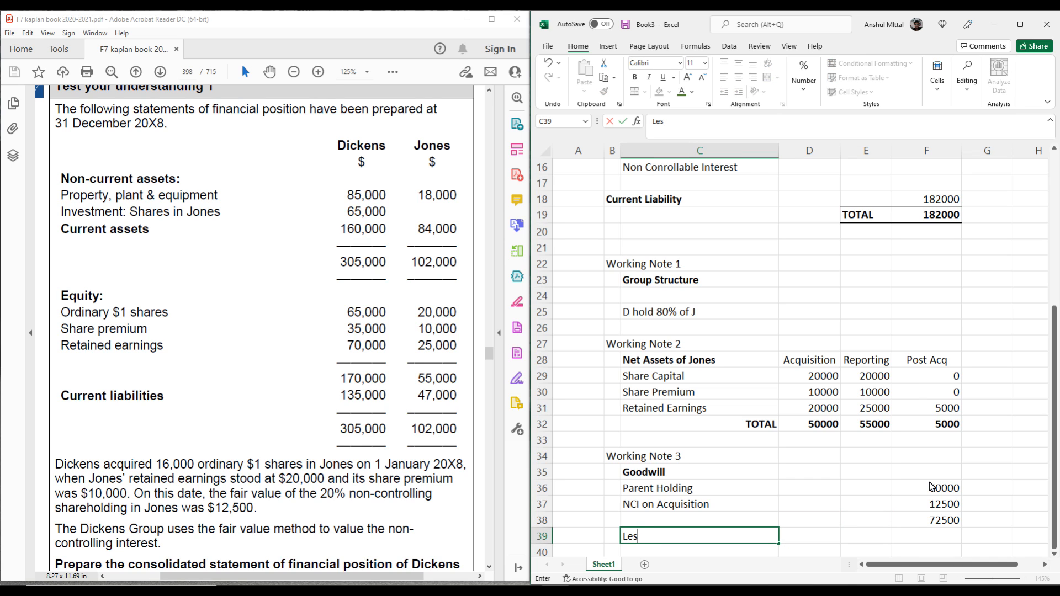
type("s: fair vale")
key("BackSpace")
key("BackSpace")
type("lue of ")
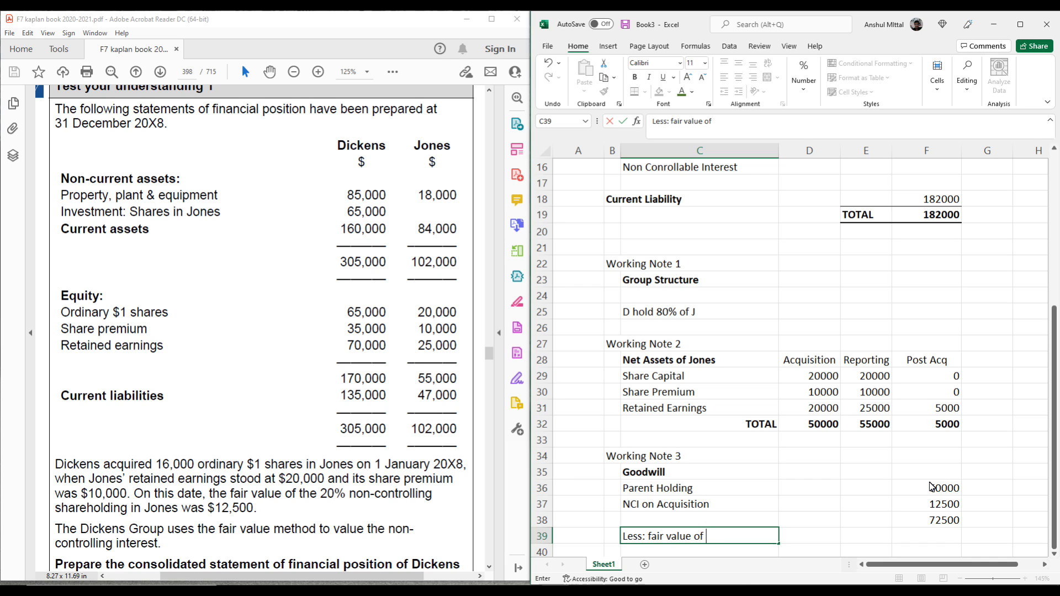
type("net assets at acquisition")
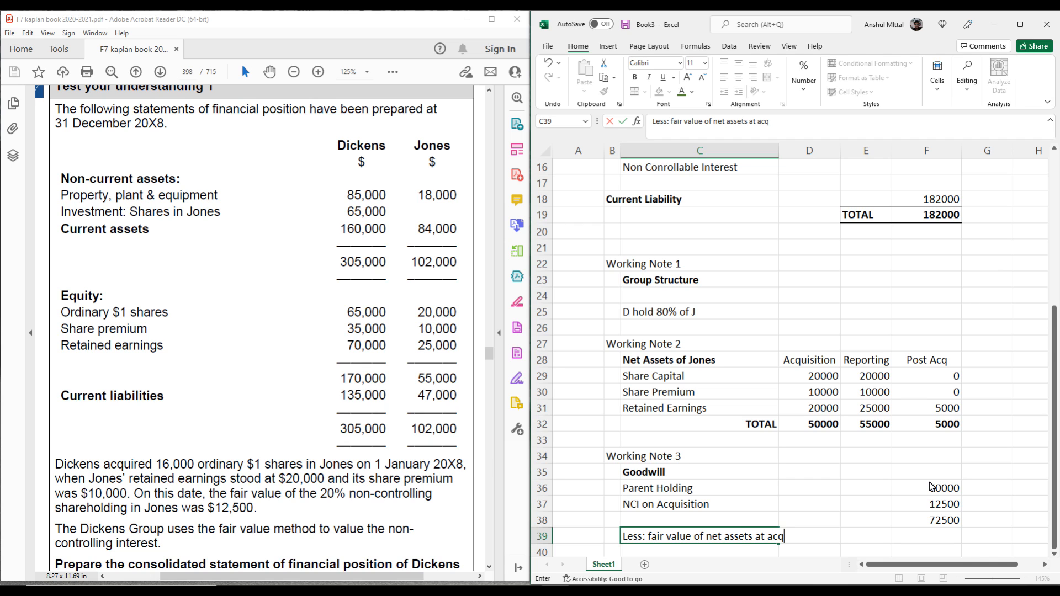
key("Return")
Step: Enter -50000 in F39 as the deduction for Jones' net assets at acquisition
key("Up")
key("Right")
key("Right")
key("Right")
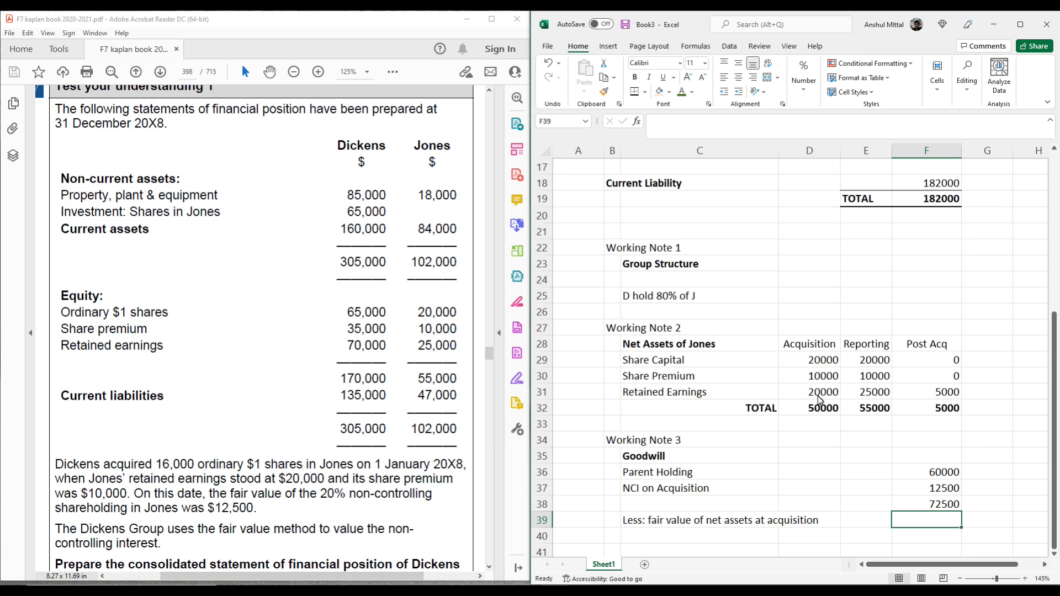
left_click(820, 413)
left_click(818, 411)
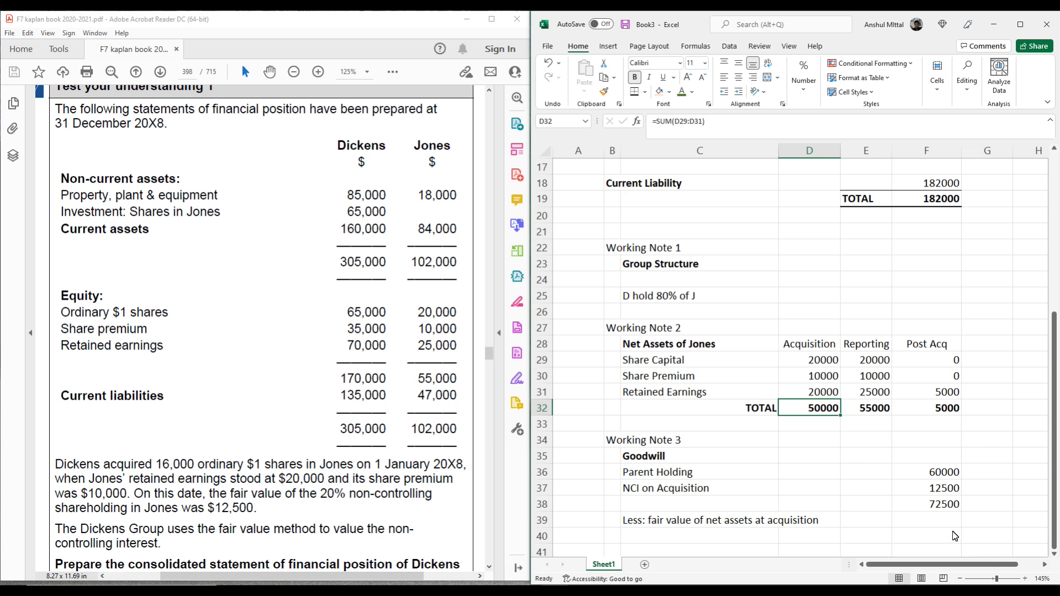
left_click(926, 524)
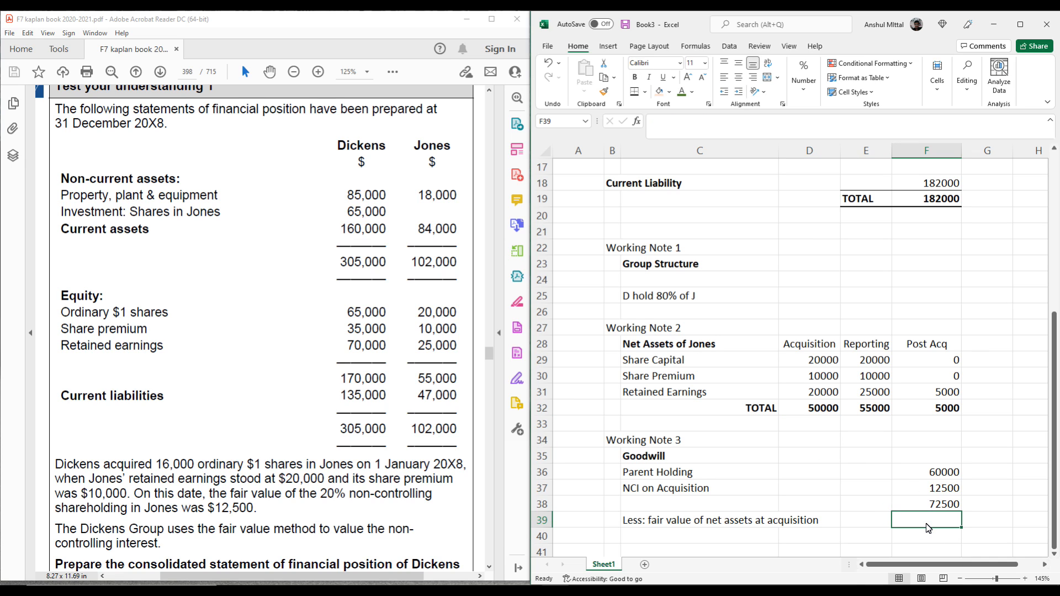
type("-50000")
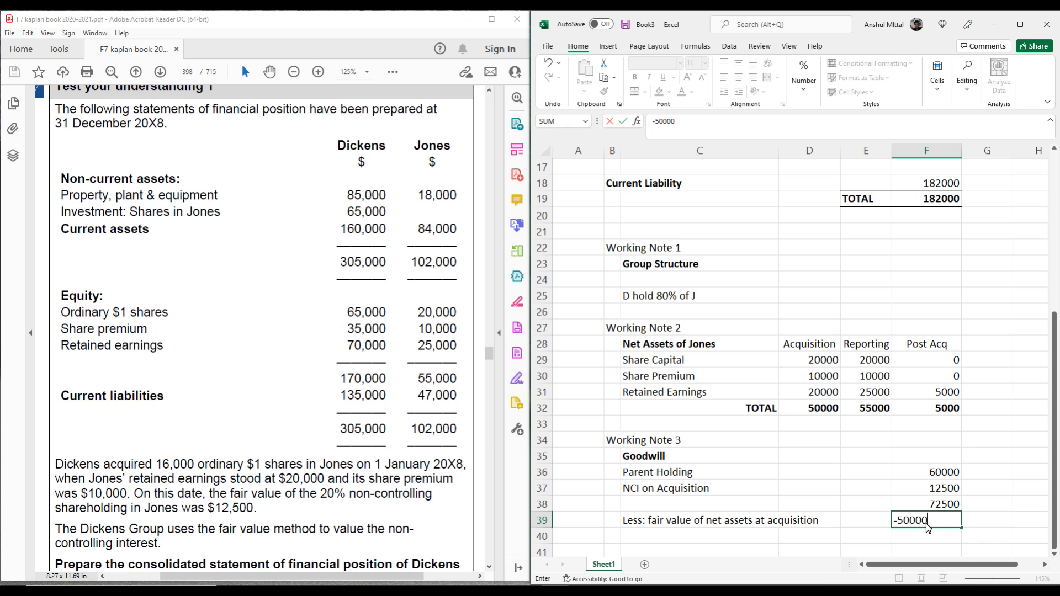
key("Return")
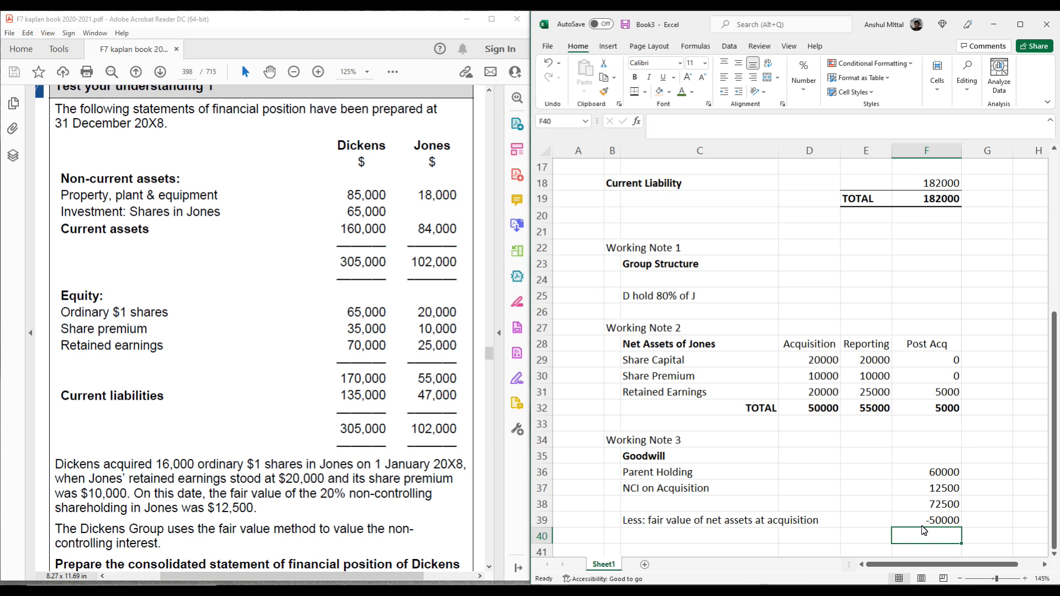
Step: Replace the amount in F39 with the formula =-D32, linking it to the acquisition net assets total
left_click(923, 525)
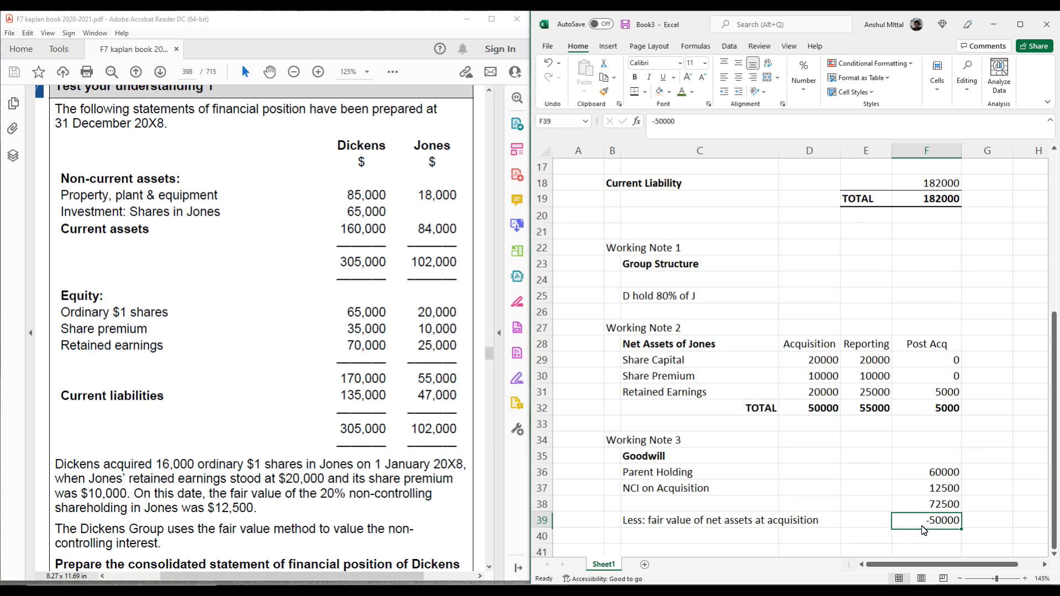
type("=")
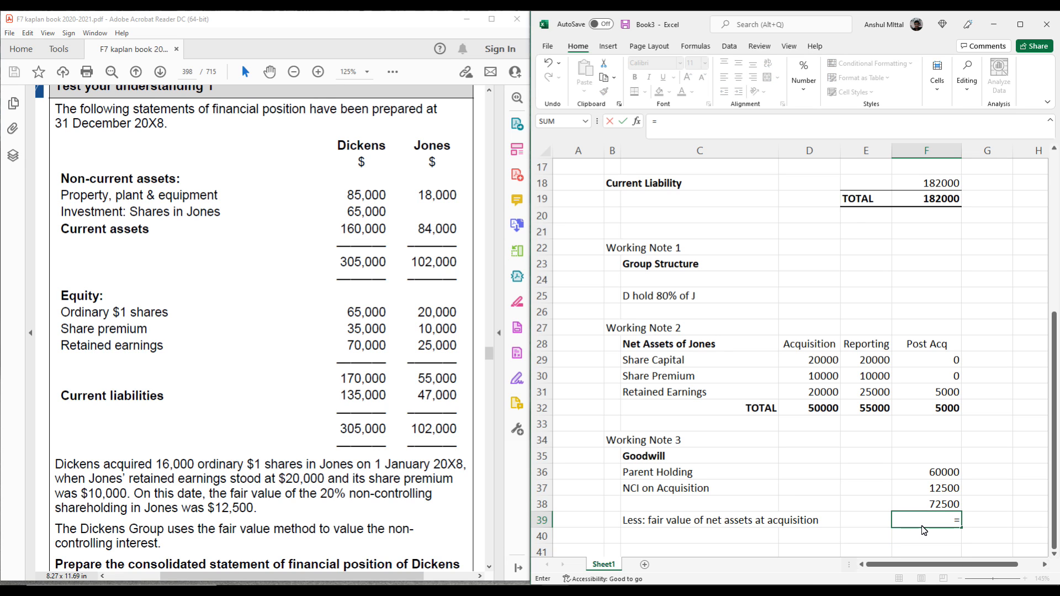
type("-")
left_click(828, 415)
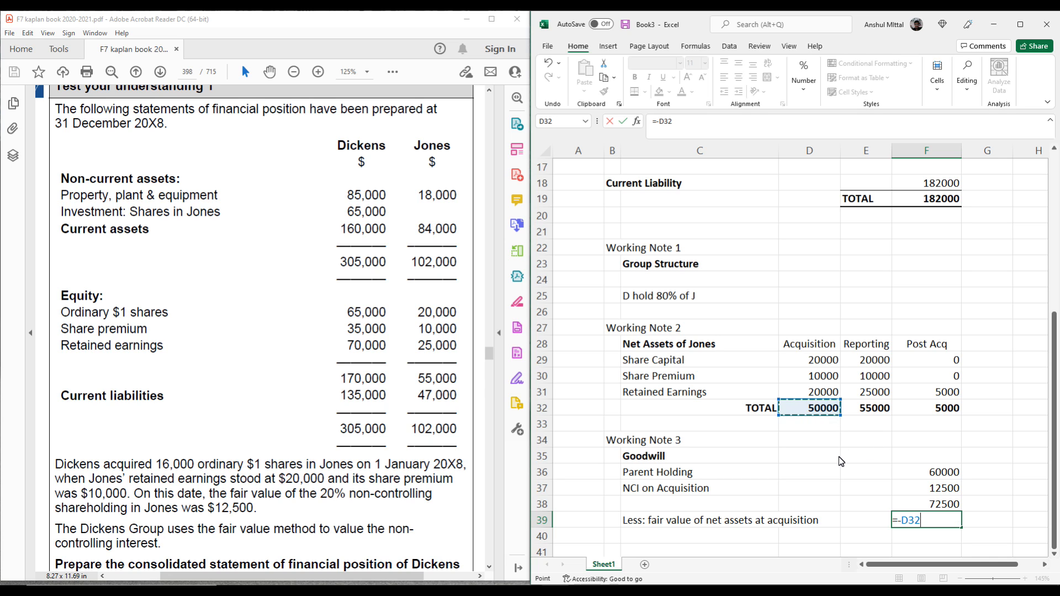
key("Return")
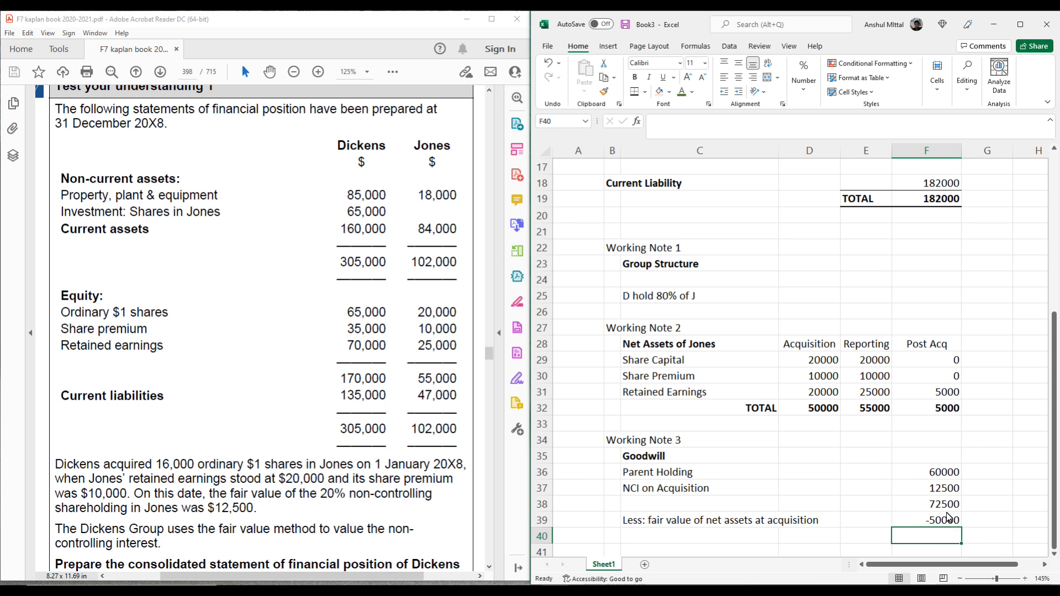
Step: Test the link by setting the acquisition share premium in D30 to 20000, and undo the change
left_click(831, 378)
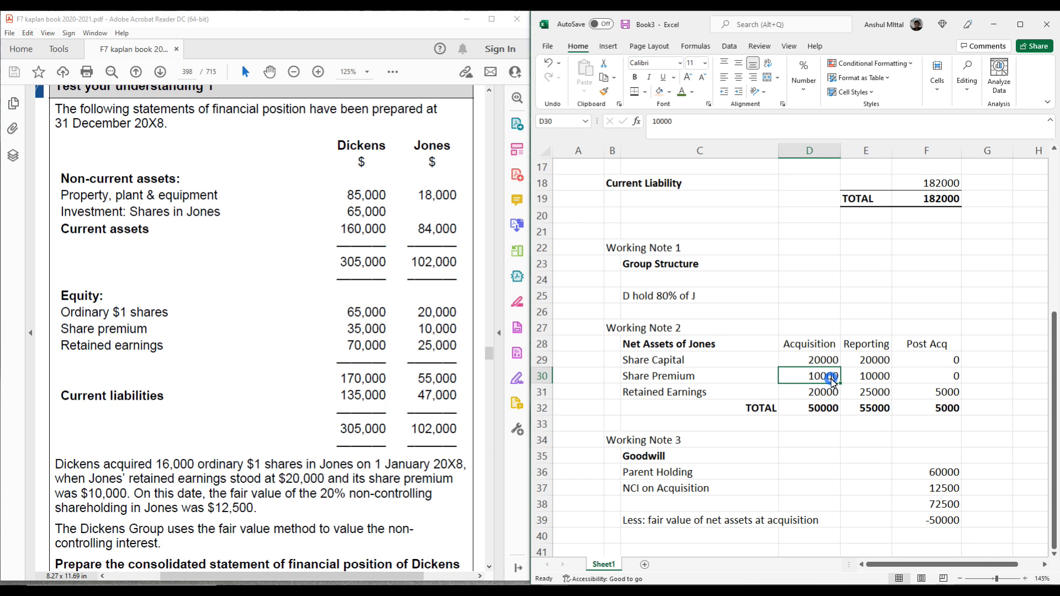
type("20000")
key("Return")
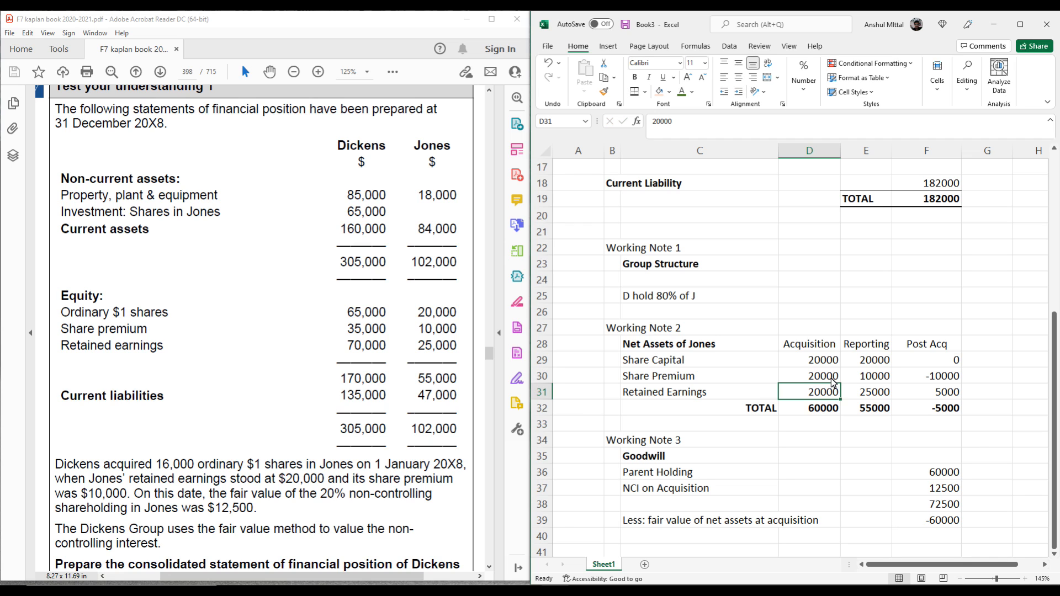
key("ctrl+z")
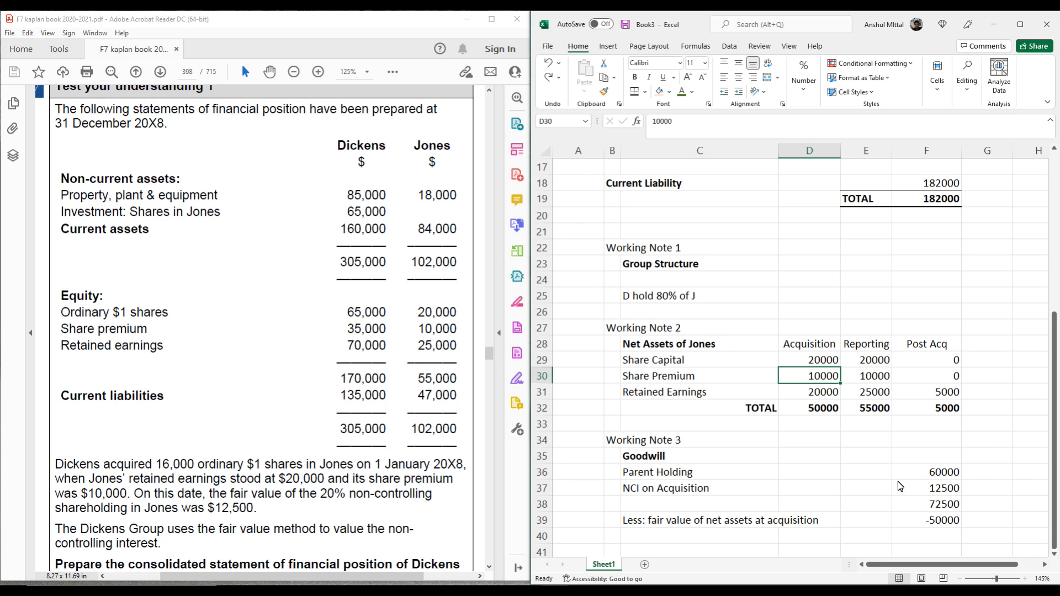
key("ctrl+y")
key("ctrl+z")
Step: Clear the linked formula in F39 and enter =-50000 as the net assets deduction
left_click(950, 522)
double_click(950, 520)
key("Escape")
key("Delete")
type("=")
type("-50000")
key("Return")
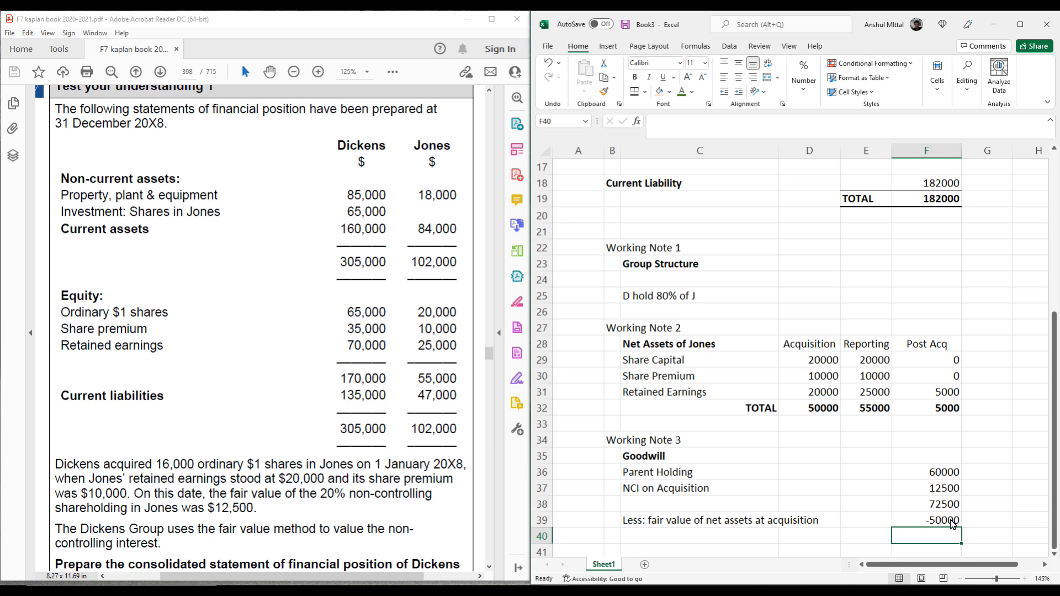
Step: Enter the label Goodwill at Acquision in C40, below the net assets deduction
key("Left")
key("Left")
key("Left")
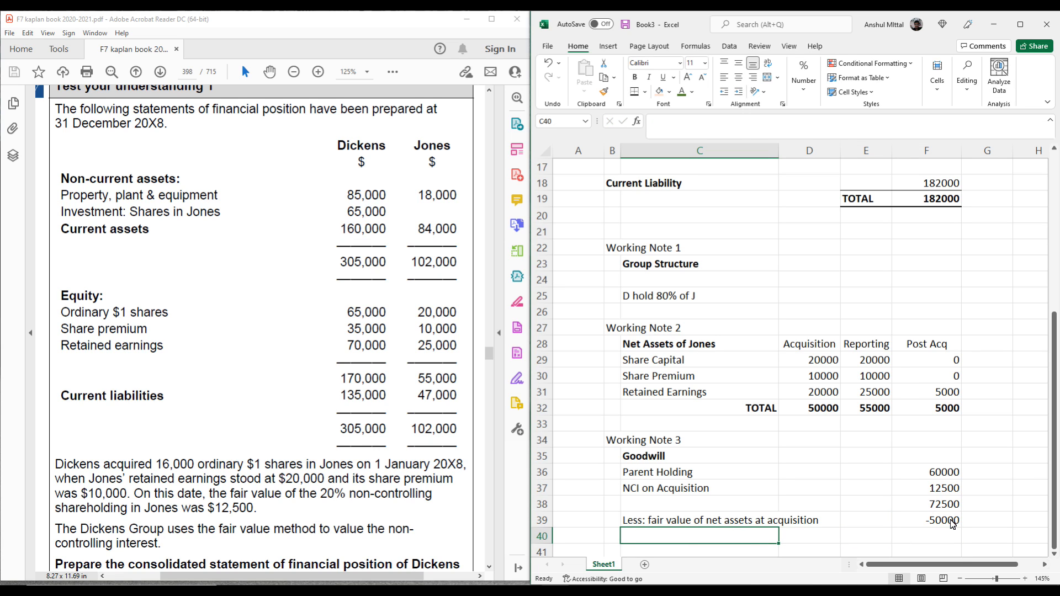
type("Goodw")
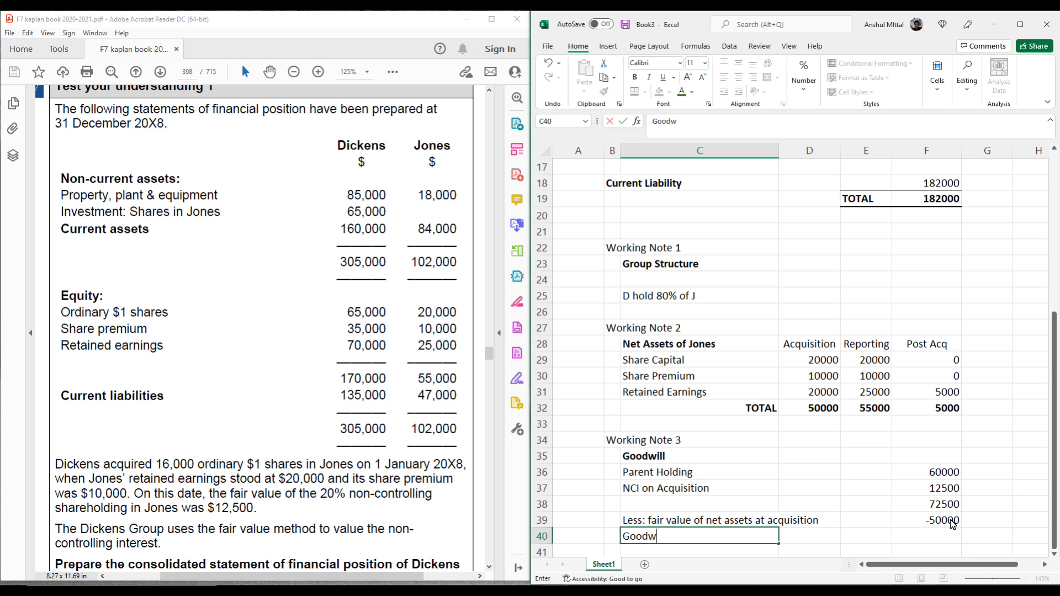
type("ill at Acquision")
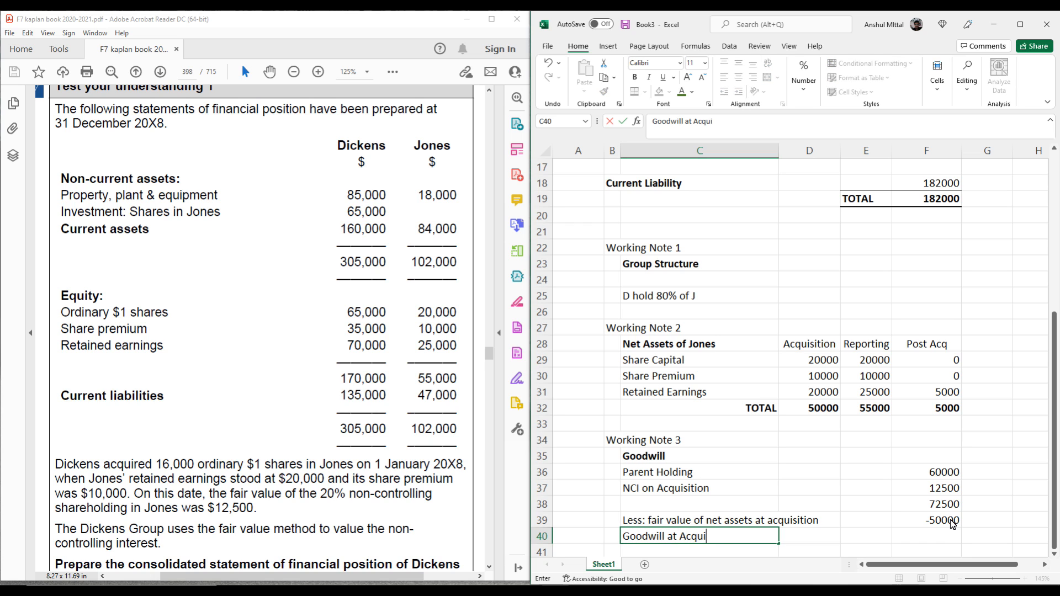
key("Return")
Step: Calculate goodwill at acquisition in F40 with the formula =F38+F39
key("Up")
key("Right")
key("Right")
key("Right")
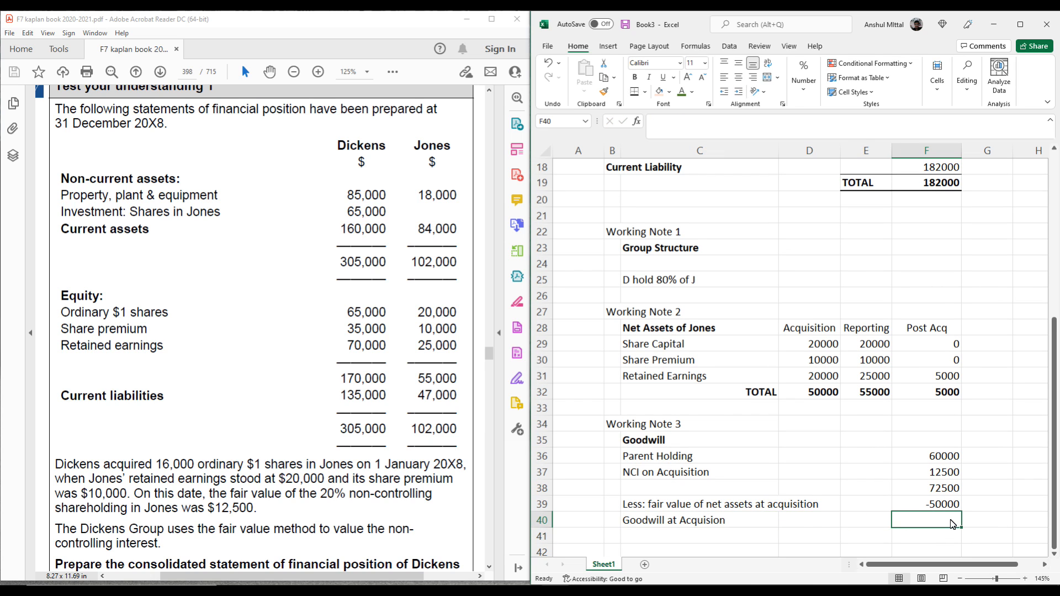
type("=")
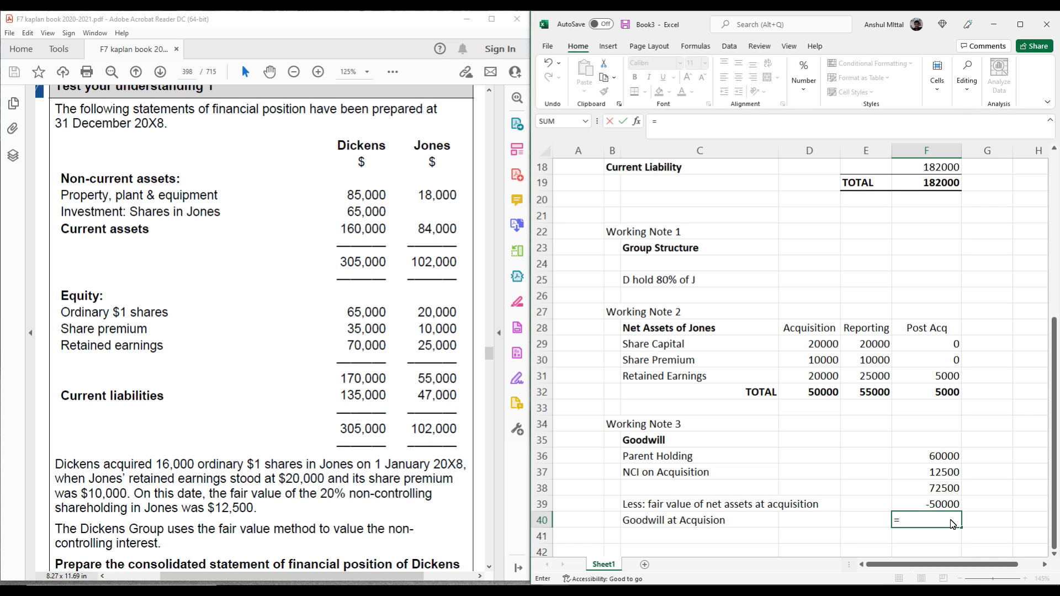
left_click(951, 491)
type("+")
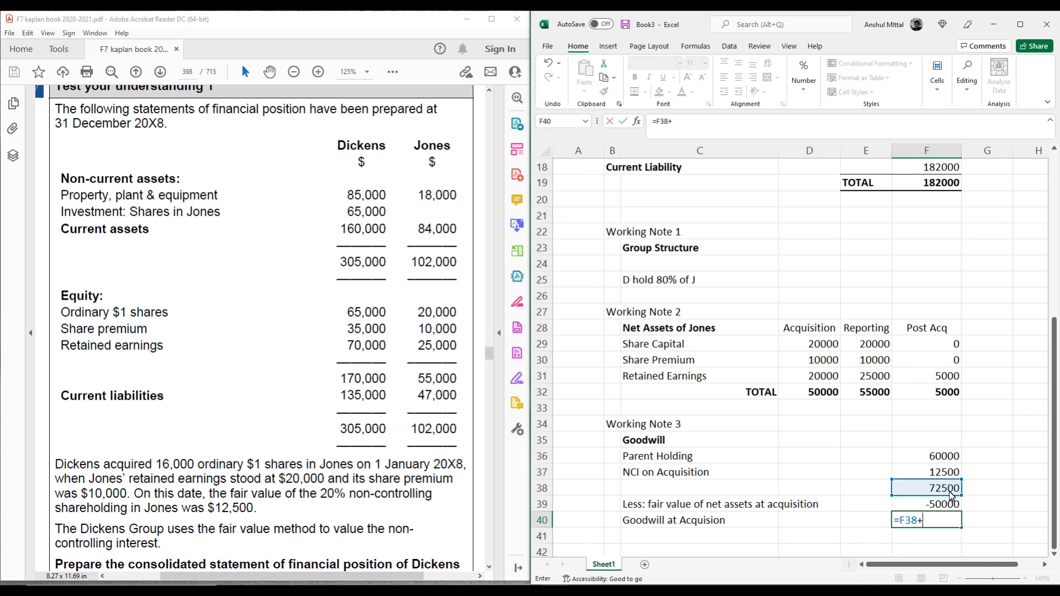
left_click(951, 503)
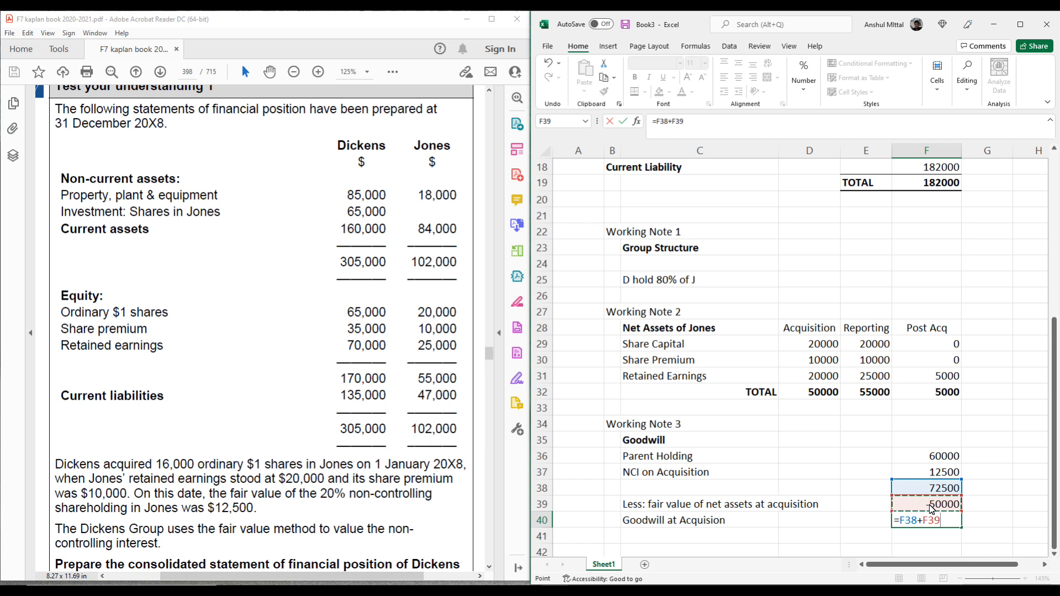
key("Return")
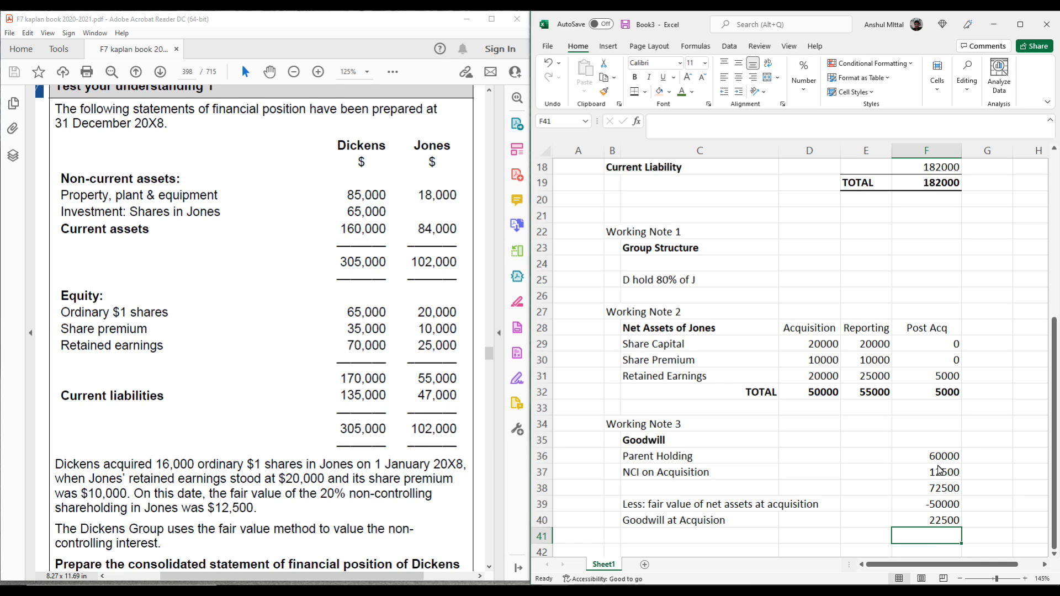
Step: Add a top border to the subtotal in F38 and a top and bottom border to the goodwill amount in F40
left_click(935, 490)
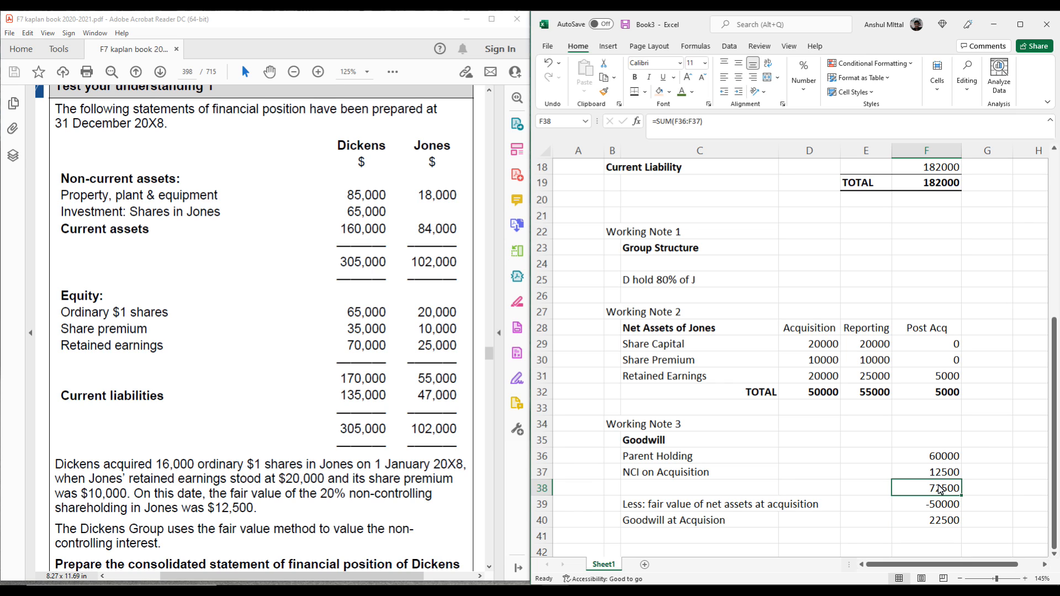
left_click(645, 92)
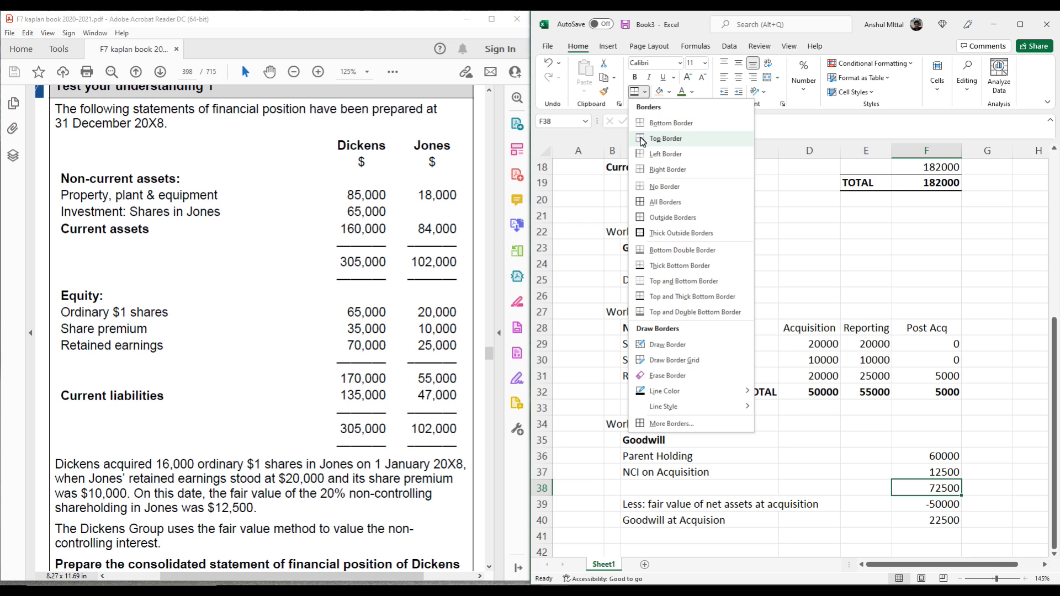
left_click(676, 142)
left_click(922, 518)
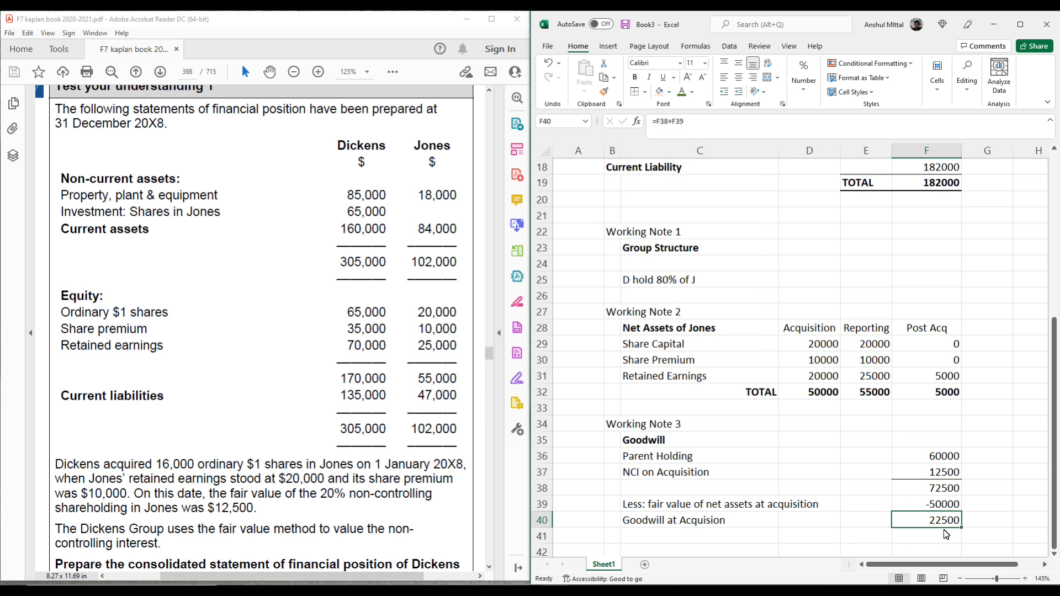
left_click(645, 92)
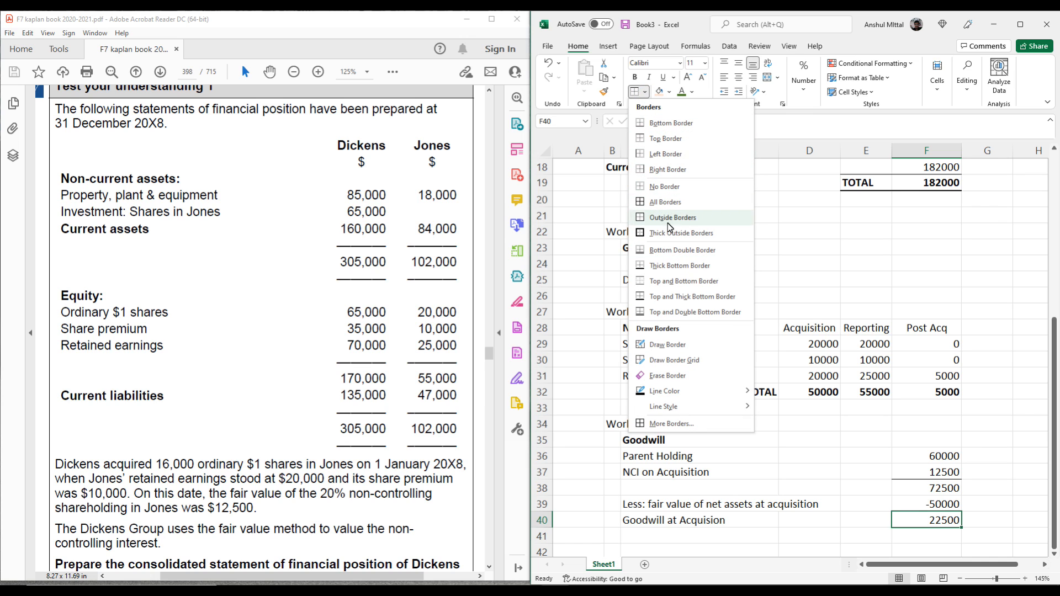
left_click(695, 282)
left_click(850, 489)
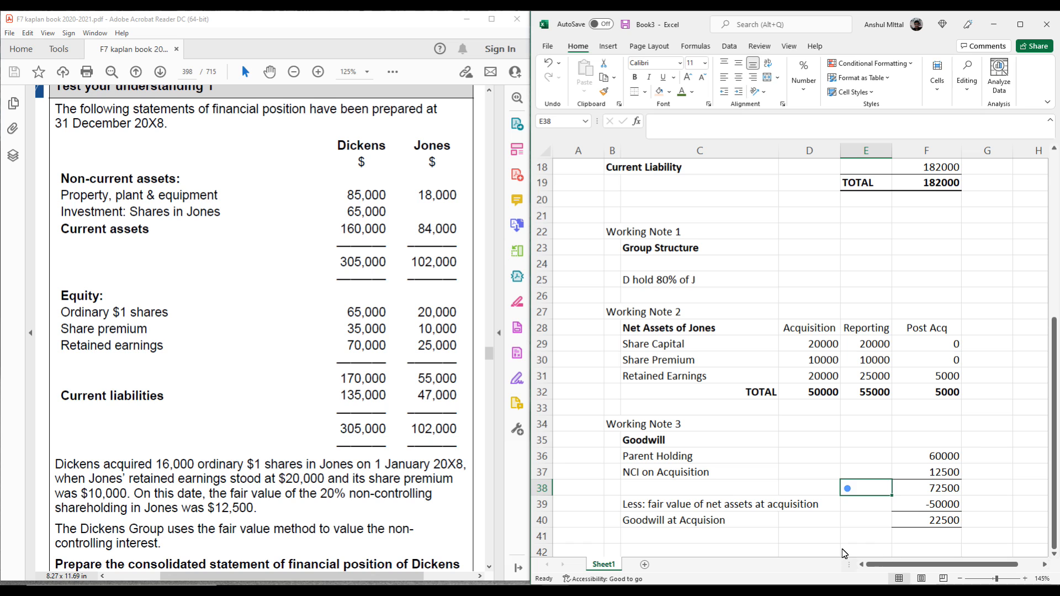
Step: Make the goodwill at acquisition row bold from C40 to F40
left_click(926, 536)
left_click_drag(936, 522, 730, 526)
key("ctrl+b")
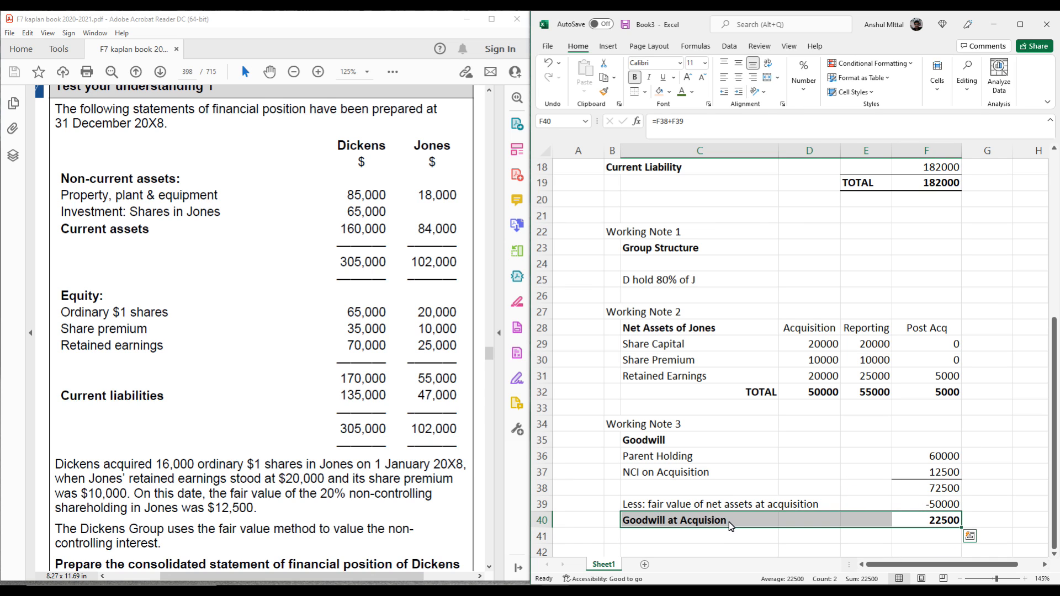
left_click(798, 491)
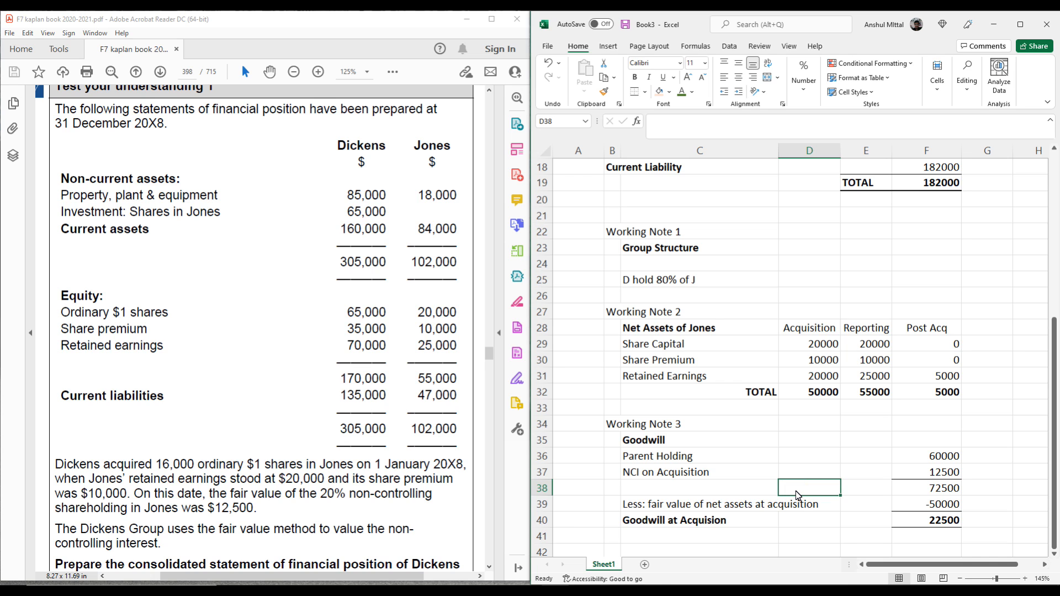
Step: Enter the title Working note 4 in B42, below the goodwill working
scroll(718, 475, "down", 2)
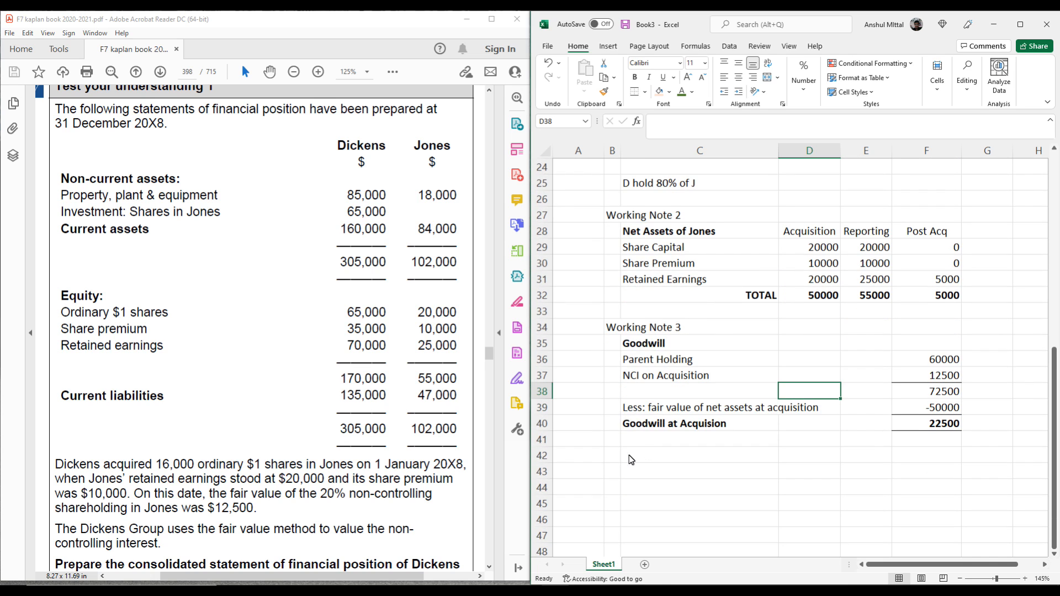
left_click(612, 456)
type("Worki")
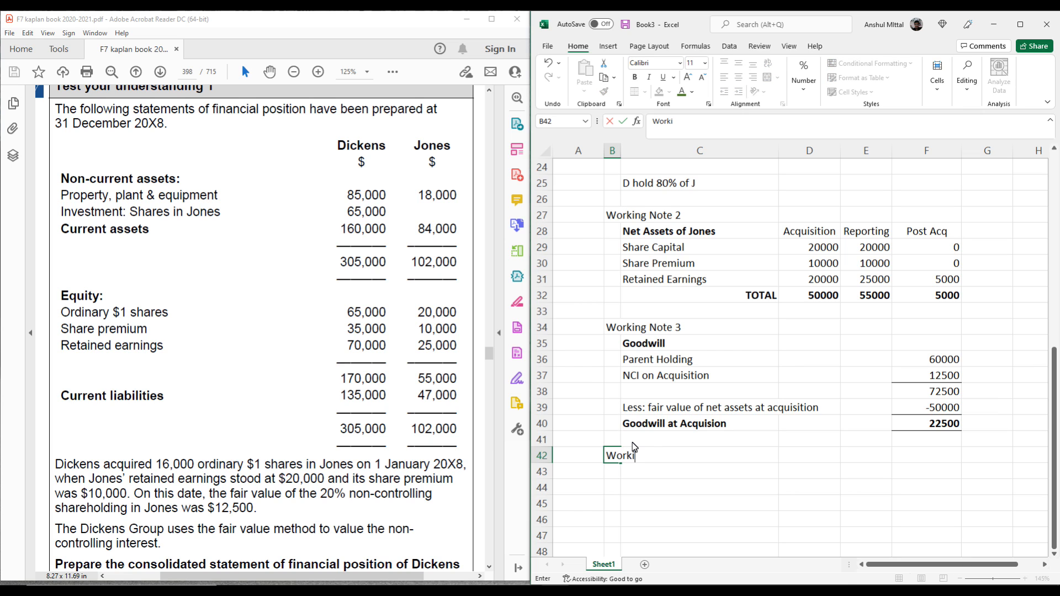
type("ng note 4")
key("Return")
Step: Enter the heading Non-Controllable Interests in C43, under the Working note 4 title
key("Tab")
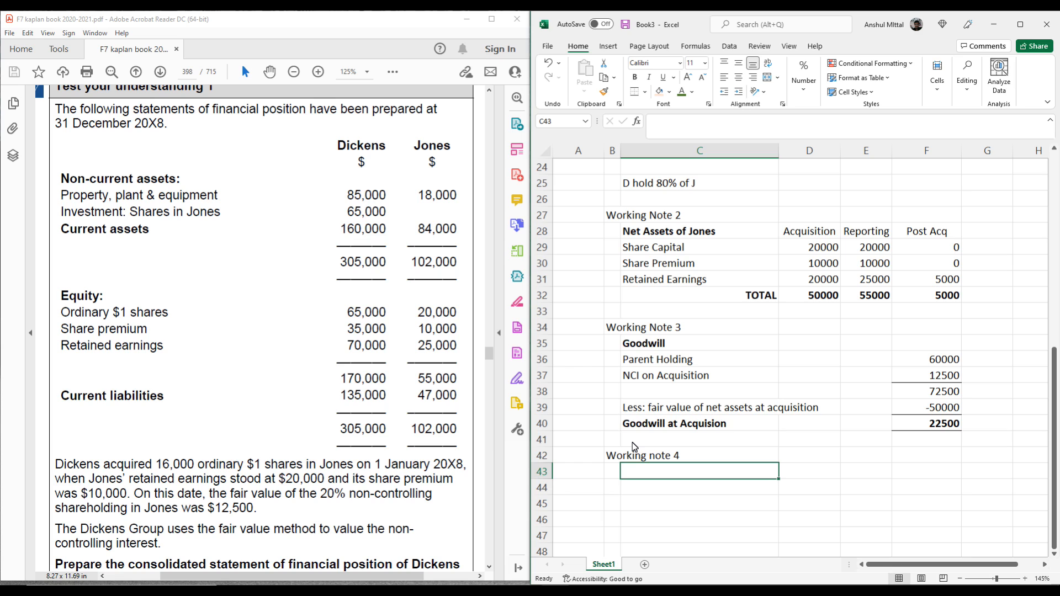
type("Non-Con")
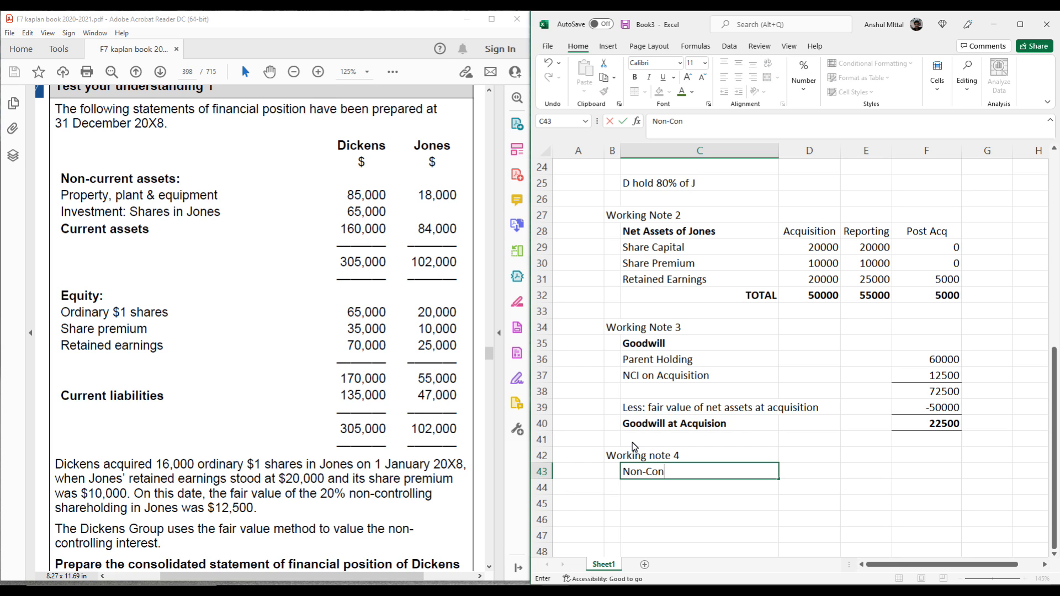
type("trollable Inetrest")
key("BackSpace")
key("BackSpace")
key("BackSpace")
key("BackSpace")
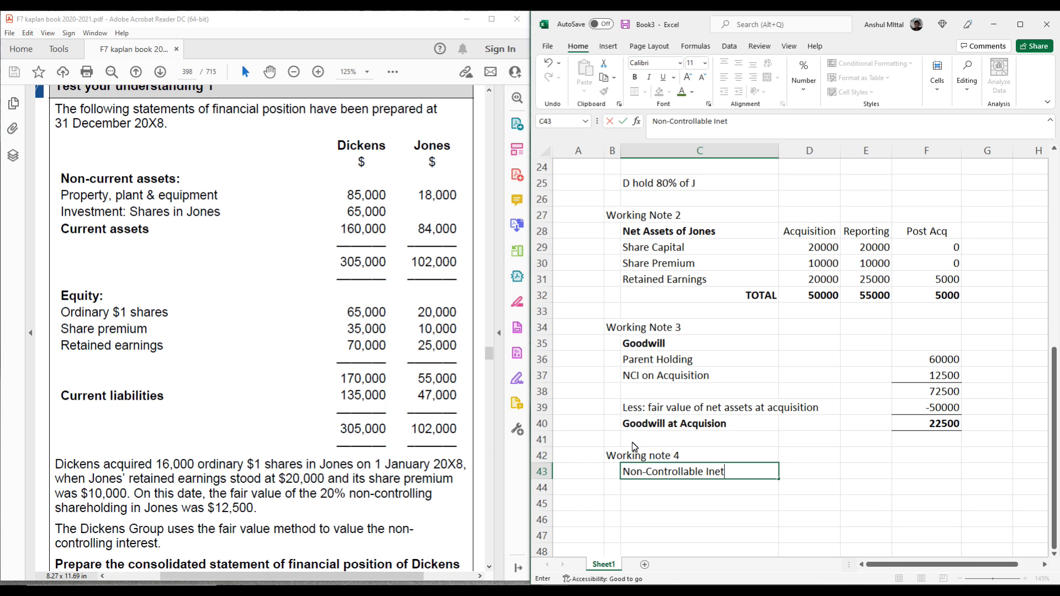
key("BackSpace")
key("BackSpace")
type("terests")
key("Return")
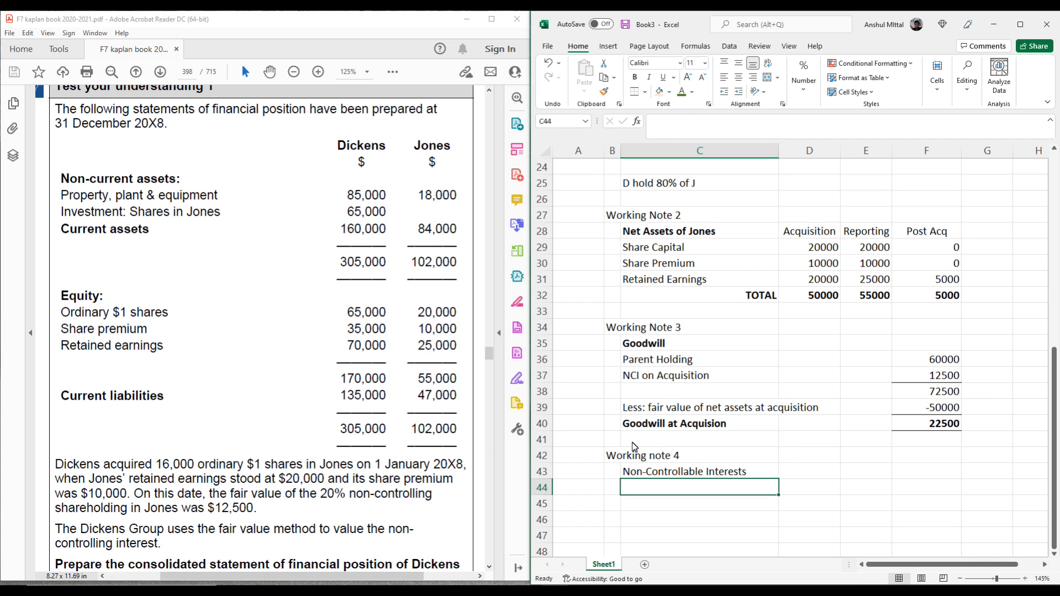
Step: Enter the label NCI on Acquision in C44 and make the Non-Controllable Interests heading in C43 bold
type("NCI o")
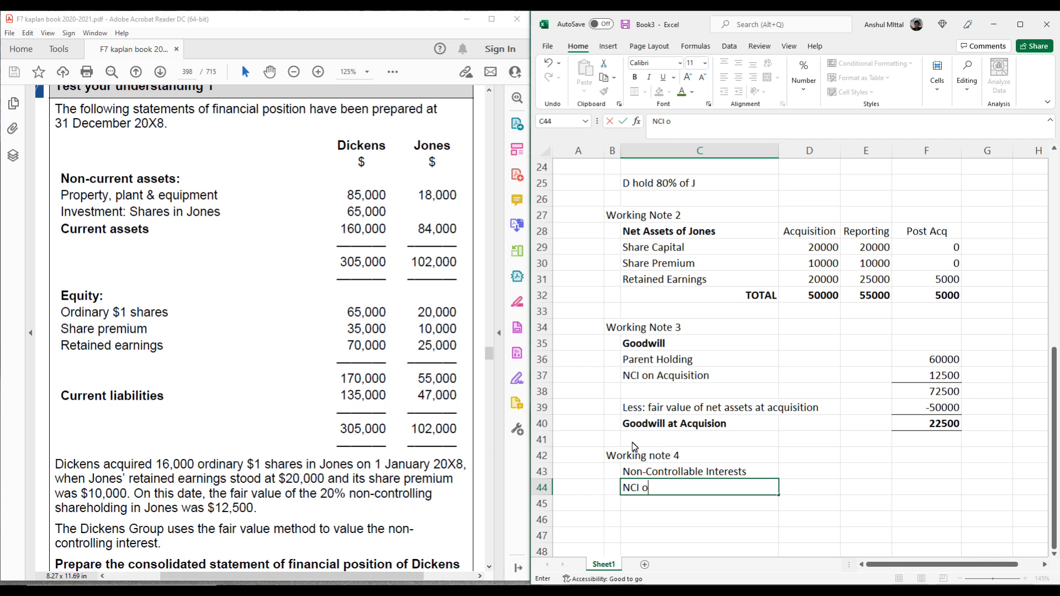
type("n Acquision")
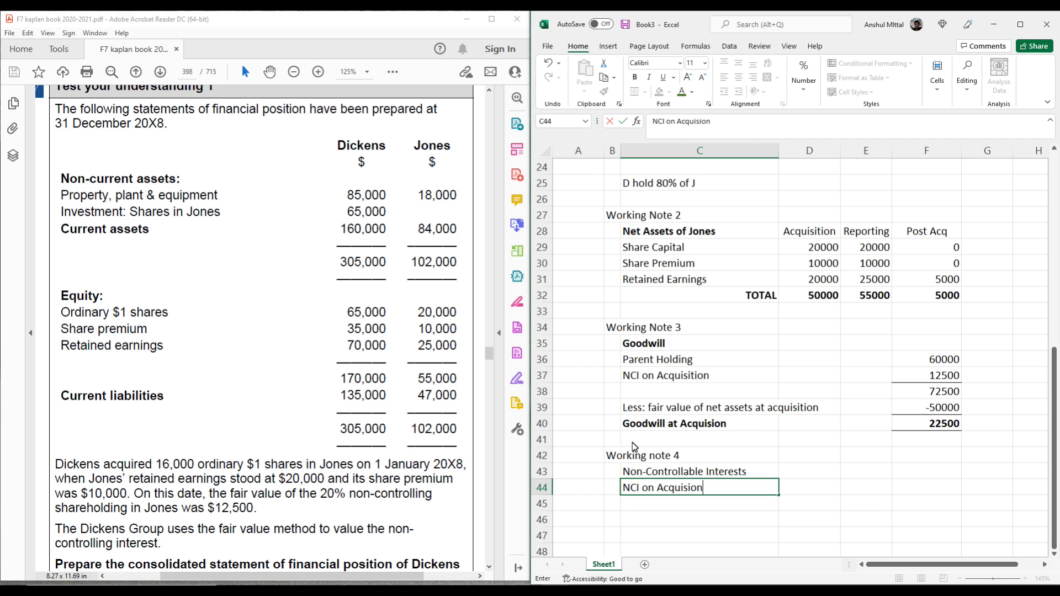
key("Return")
key("Up")
key("Up")
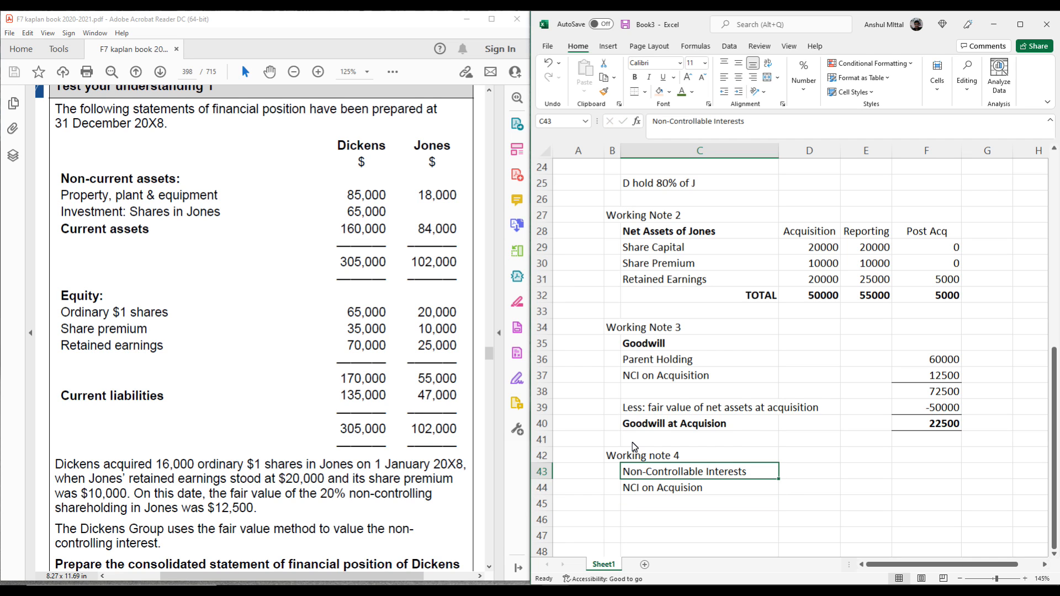
key("ctrl+b")
Step: Enter the label Share of NCI on post reserves in C45
key("Down")
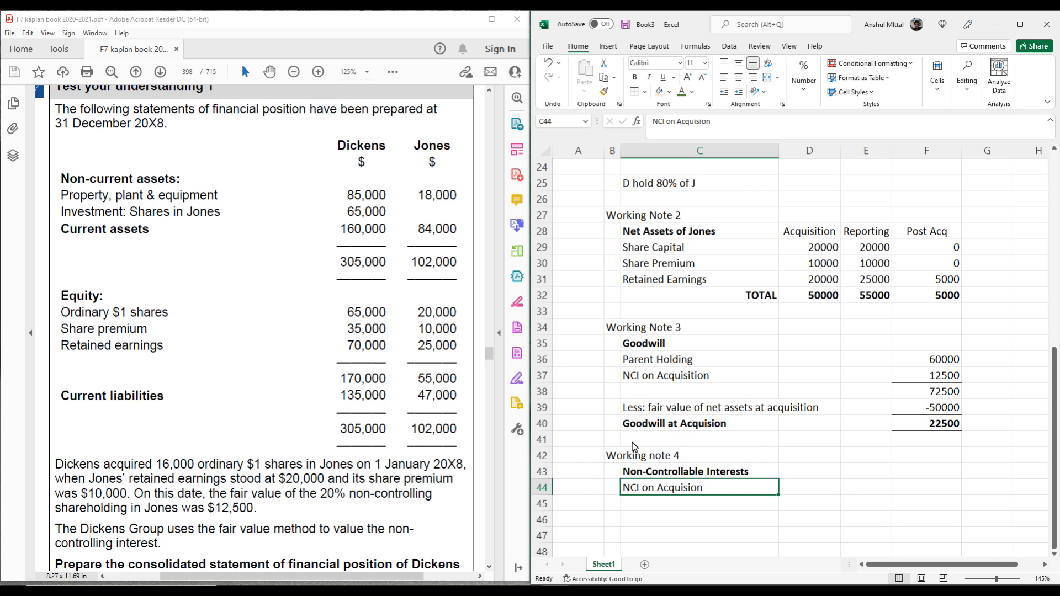
key("Down")
type("Sha")
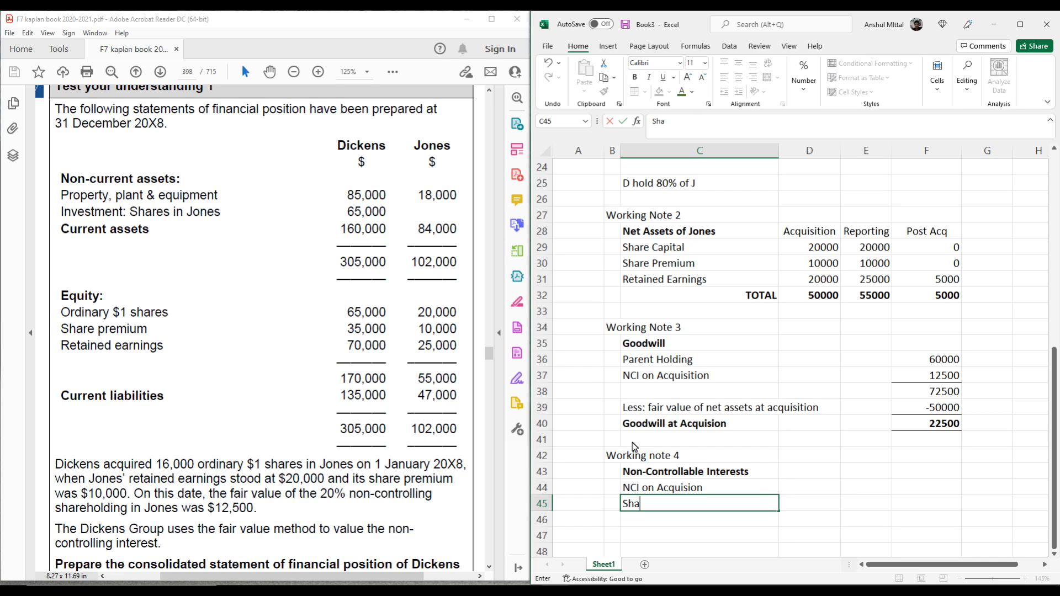
type("re of NCI on post")
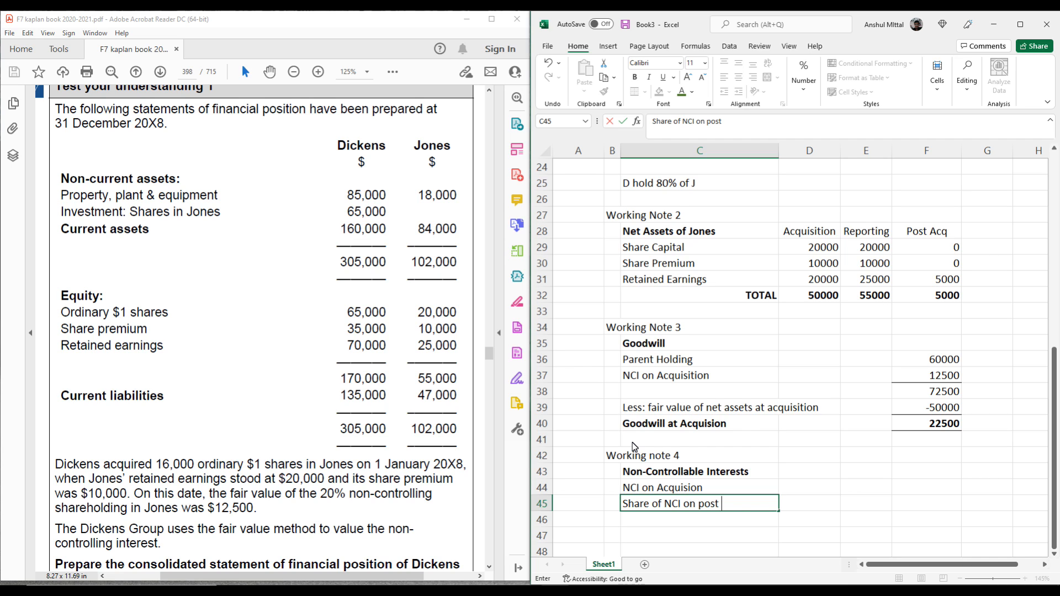
type(" reserves")
key("Return")
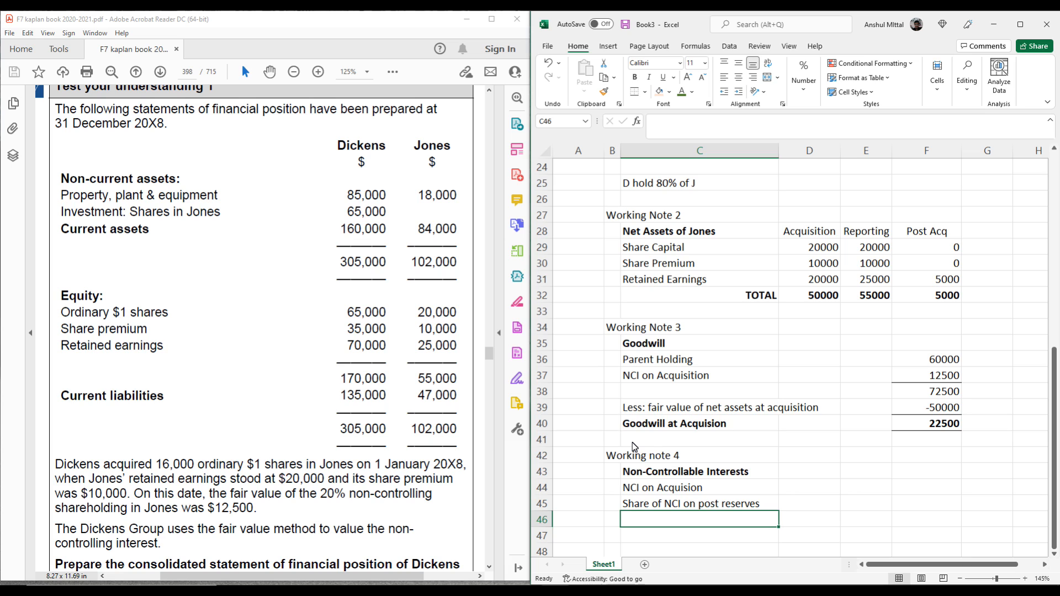
Step: Enter 12500 in F44 as the non-controlling interest amount on acquisition
key("Up")
key("Up")
key("Right")
key("Right")
key("Right")
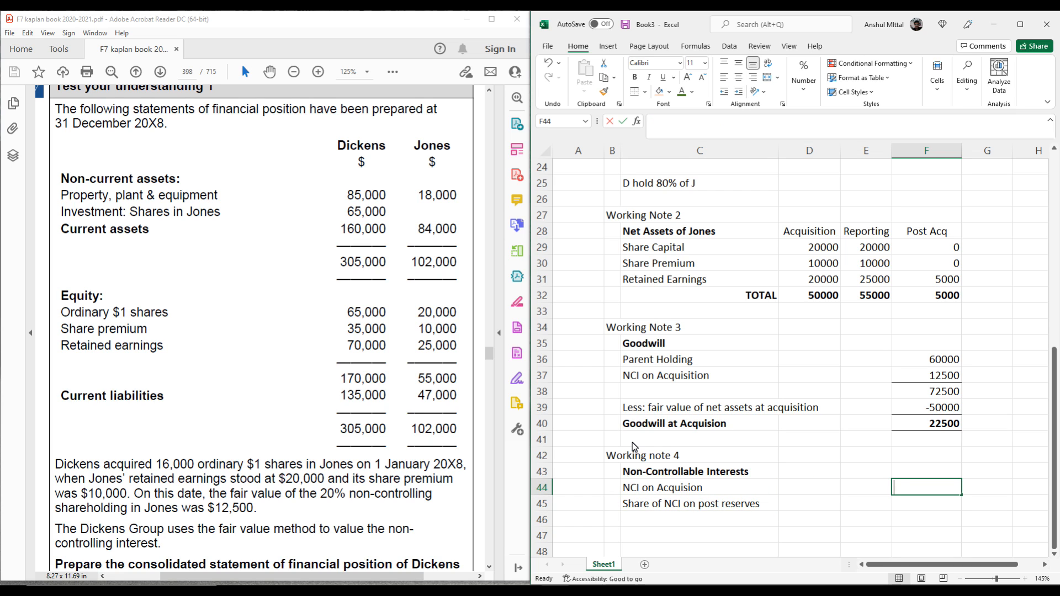
type("12500")
key("Return")
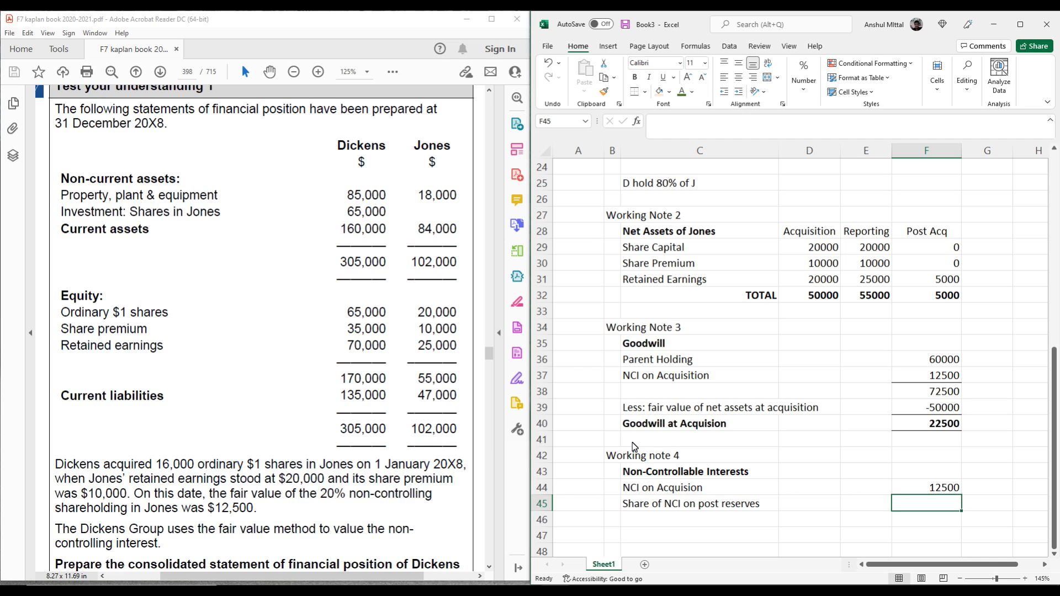
Step: Enter the calculation note (5000*20%) in C46, below the post reserves label
left_click(665, 520)
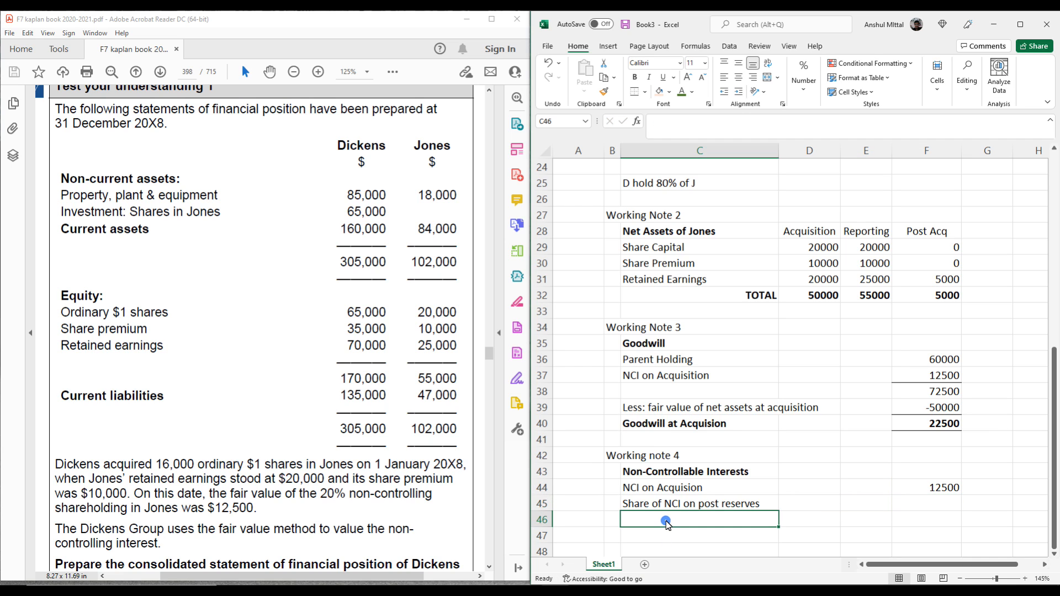
type("(")
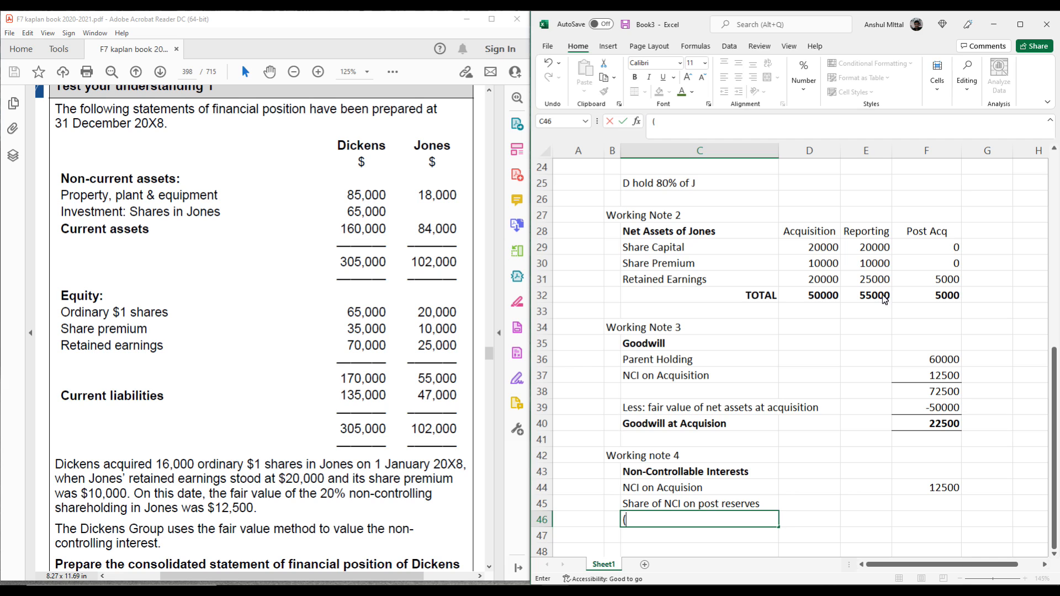
type("5000*20%)")
key("Return")
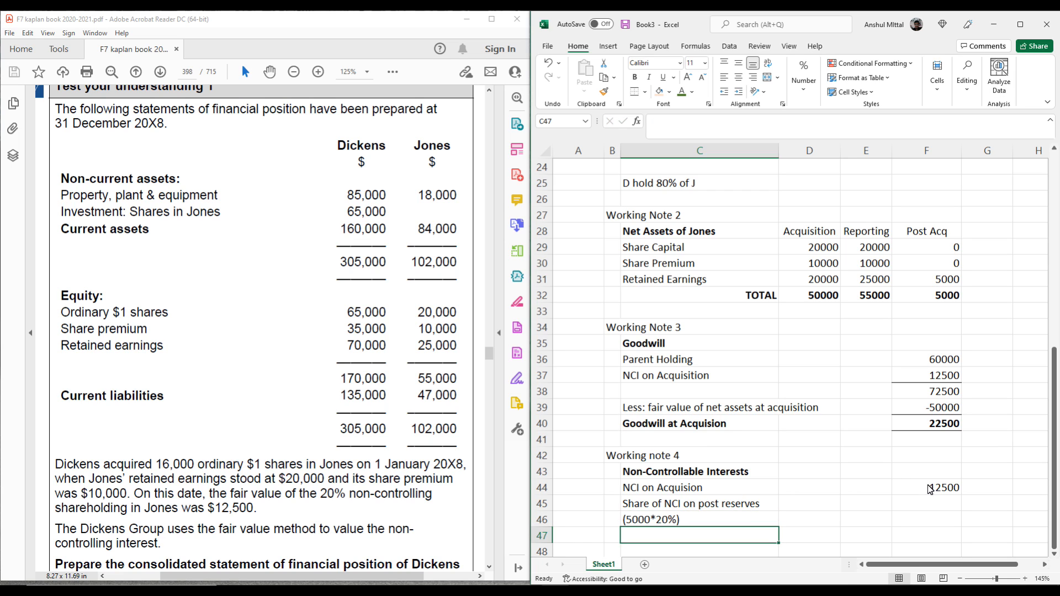
Step: Calculate the NCI share of post-acquisition reserves in F45 with the formula =F32*20/100
left_click(932, 503)
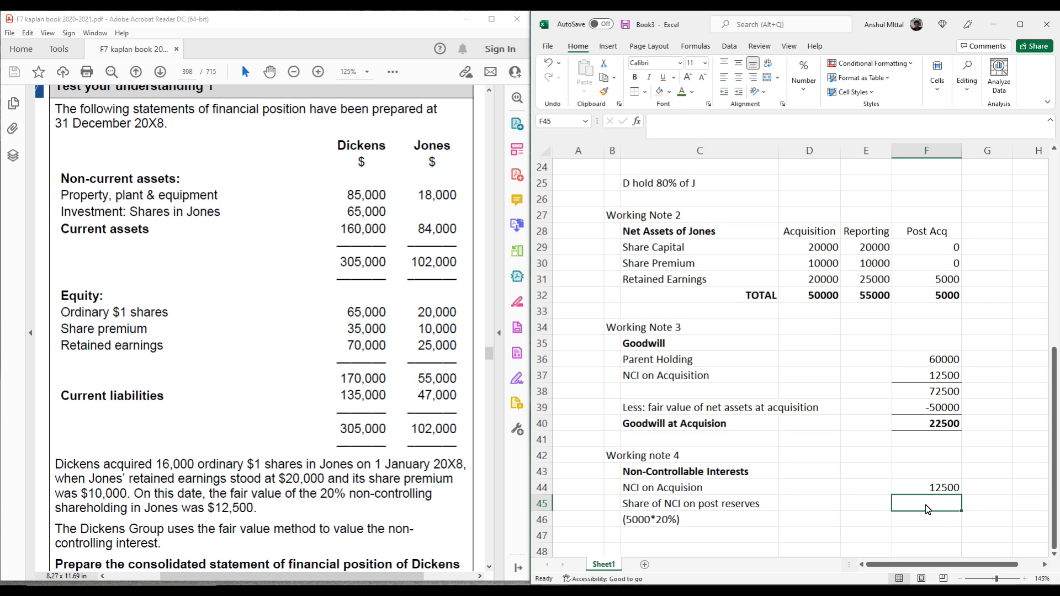
type("=")
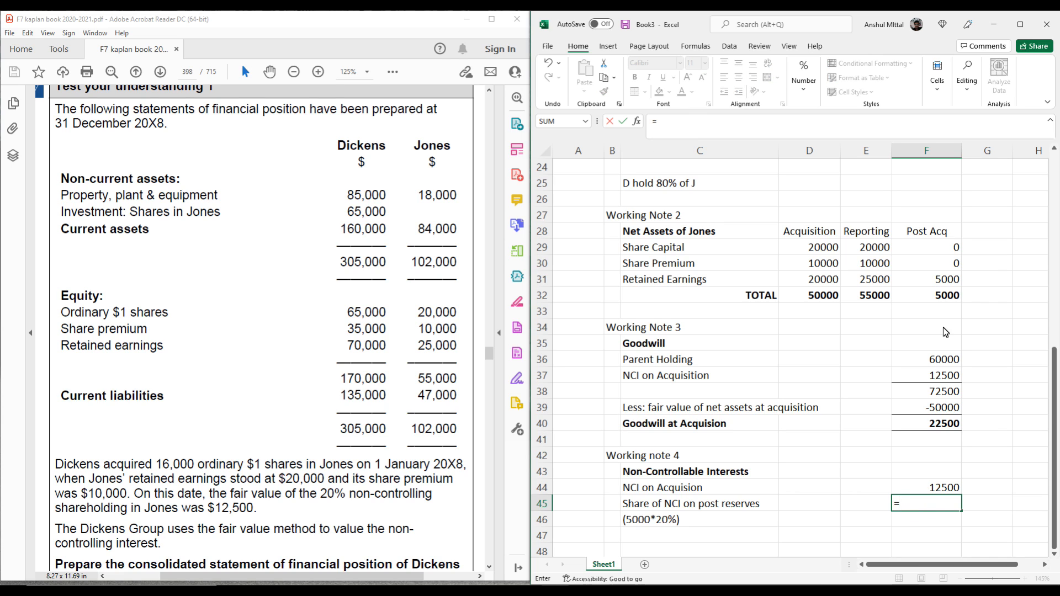
left_click(946, 301)
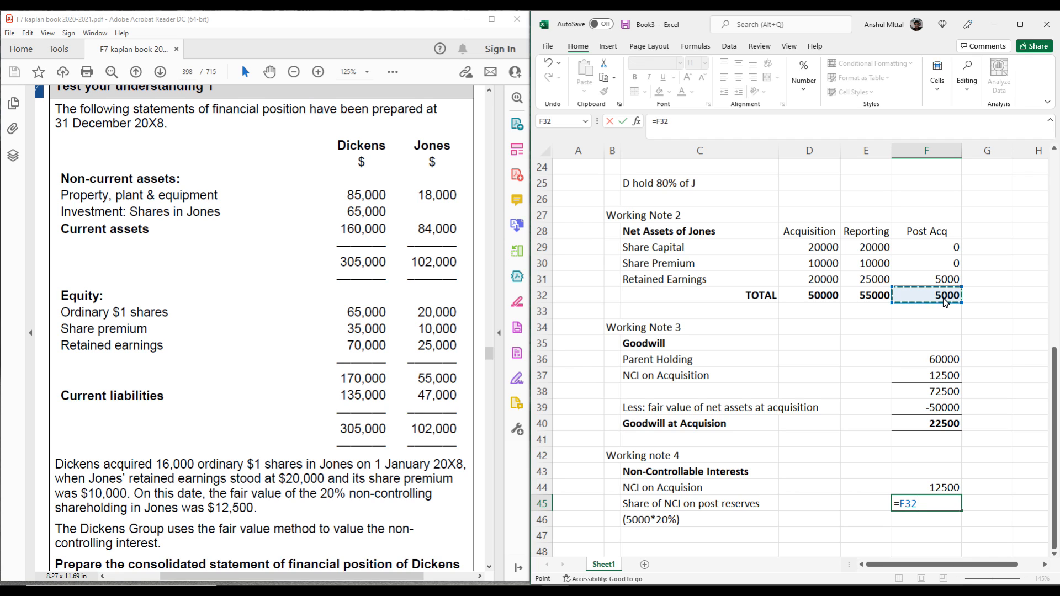
type("*20/100")
key("Return")
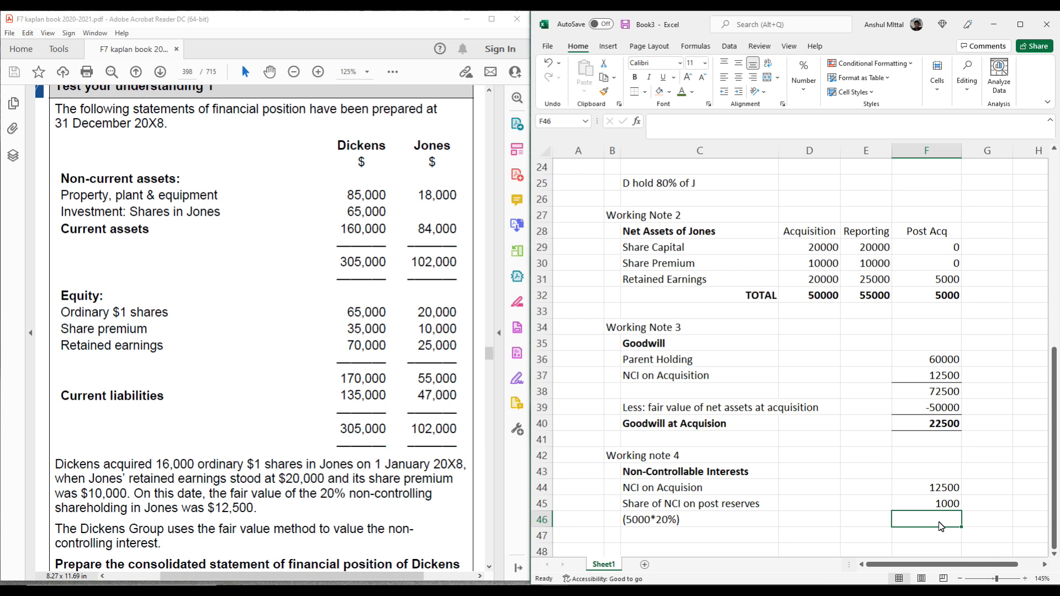
Step: Total the non-controlling interests in F46 with a SUM of F44:F45
type("=sum(")
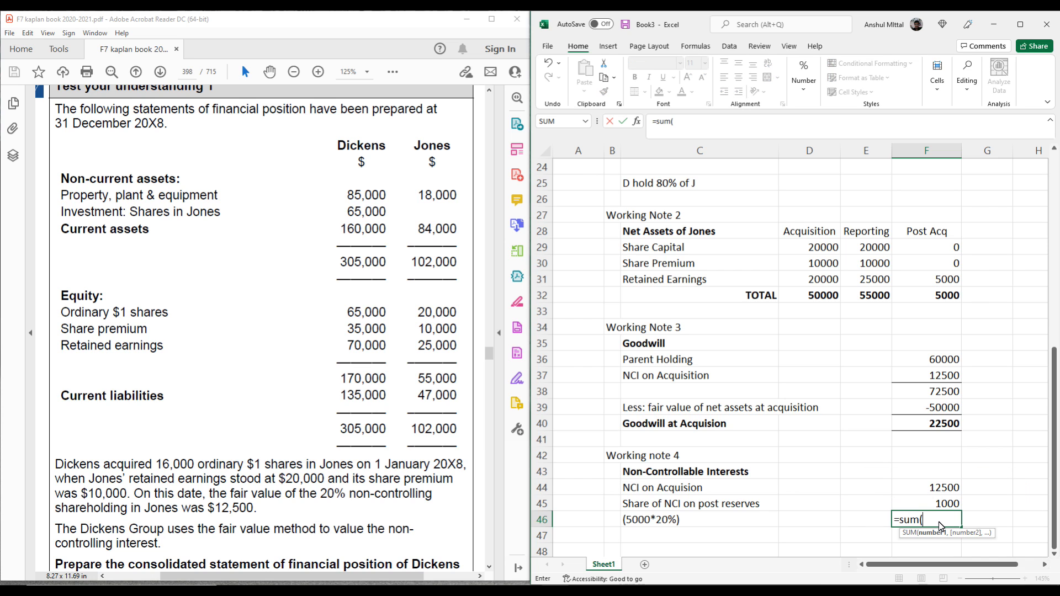
left_click_drag(939, 491, 941, 504)
key("Return")
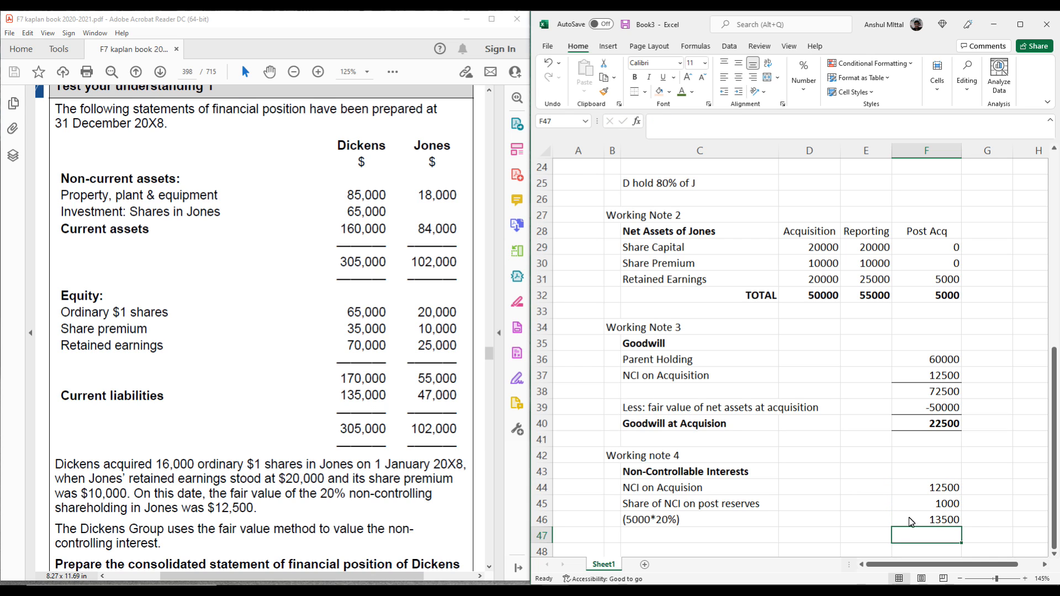
Step: Make the non-controlling interests total in F46 bold and give it top and bottom borders
left_click(873, 519)
left_click(936, 520)
key("ctrl+b")
left_click(933, 541)
left_click(941, 521)
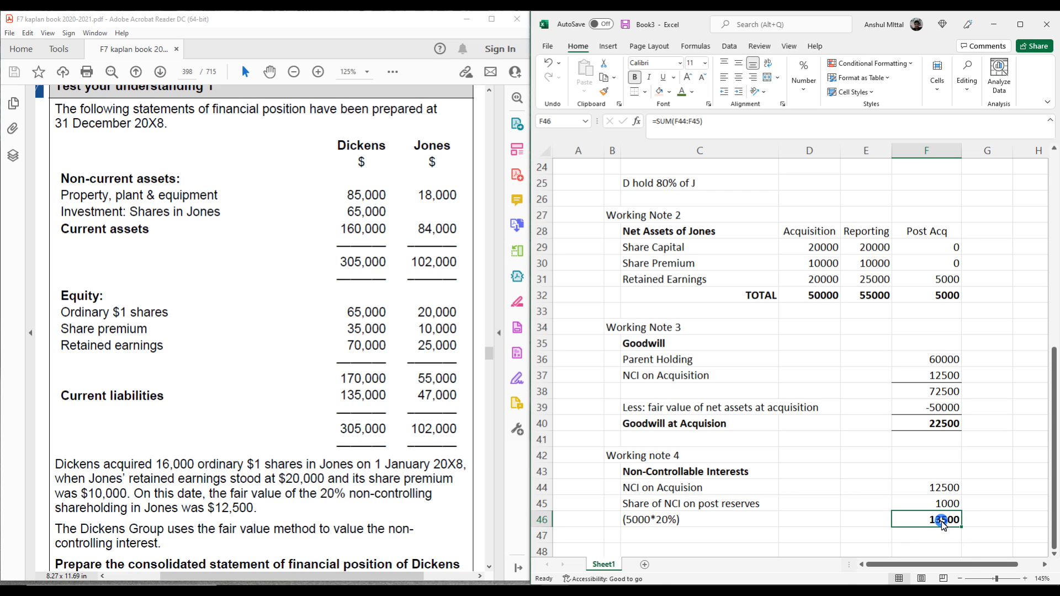
left_click(634, 92)
left_click(827, 445)
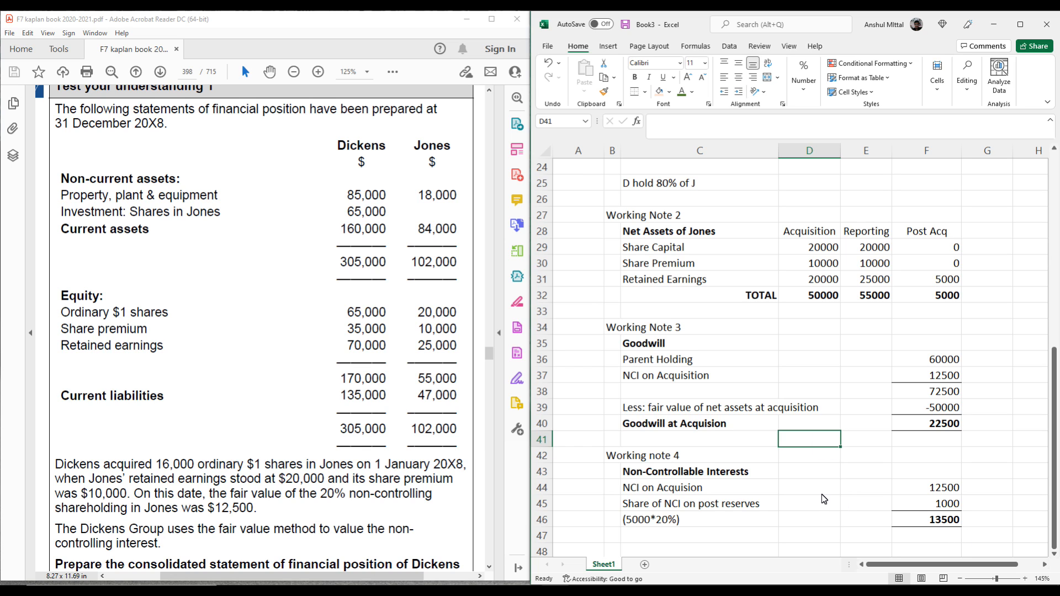
Step: Enter the heading Working Note 5 in B48, below the non-controlling interests working
scroll(681, 474, "down", 2)
left_click(609, 454)
type("W")
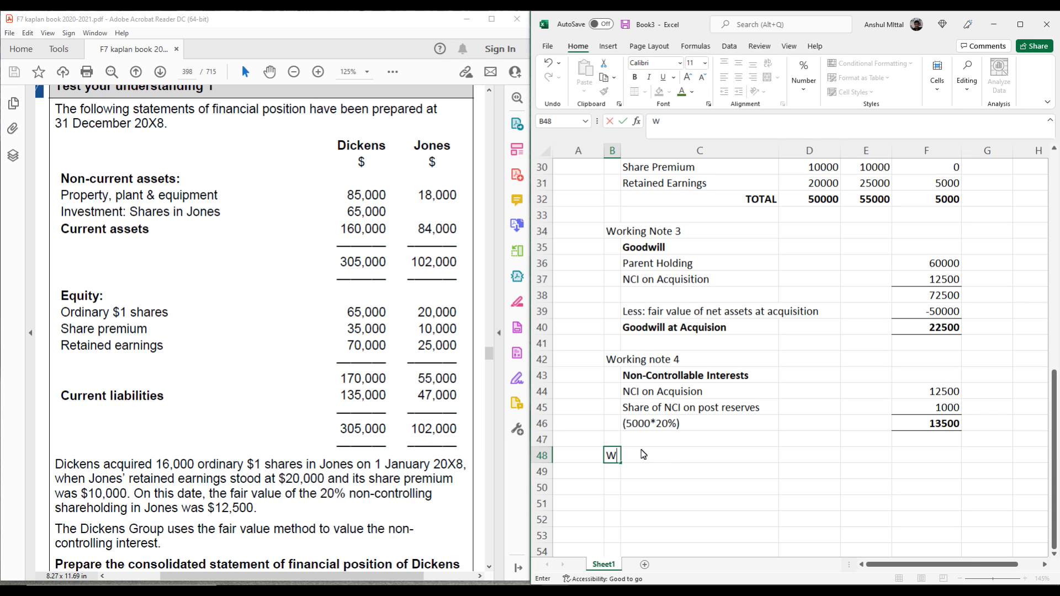
type("orking Note 5")
key("Return")
key("Right")
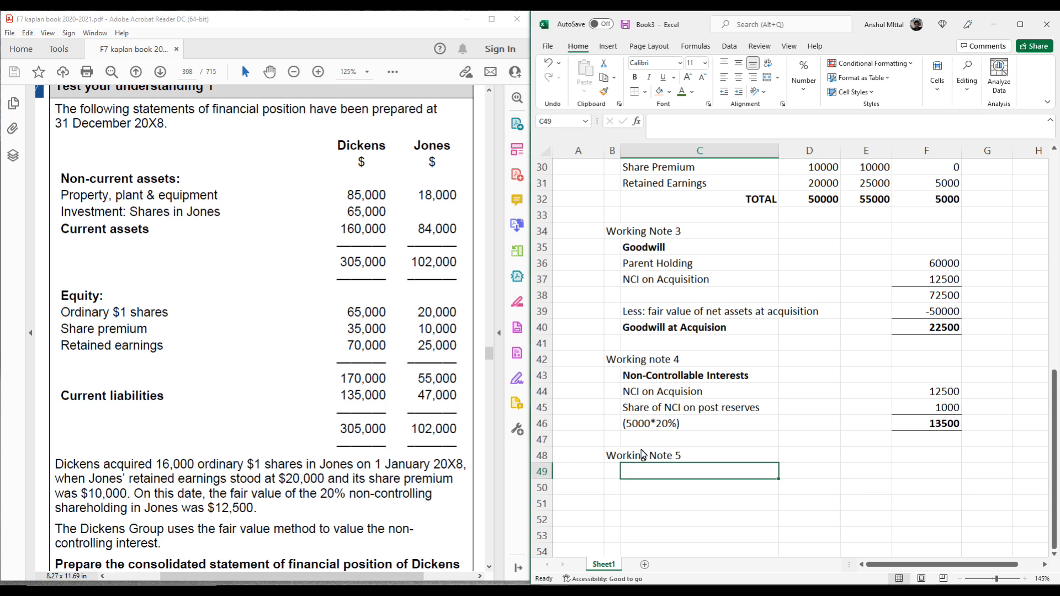
Step: Enter the title Group Retained Earnings in C49 under Working Note 5
type("Group Retainined E")
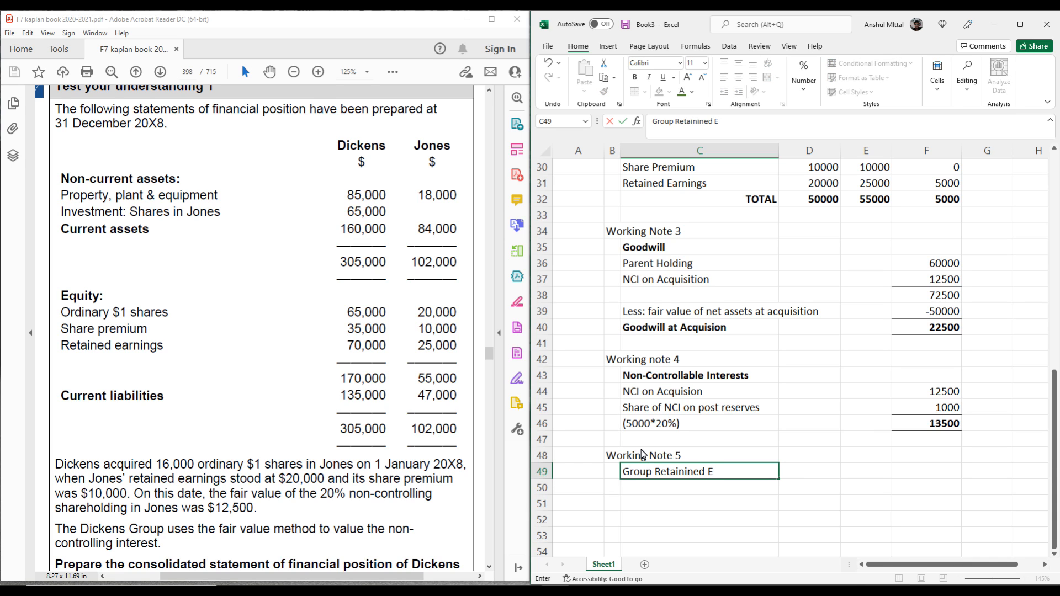
key("BackSpace")
key("BackSpace")
key("BackSpace")
key("BackSpace")
type("ed Earnings")
key("Return")
key("Up")
key("Down")
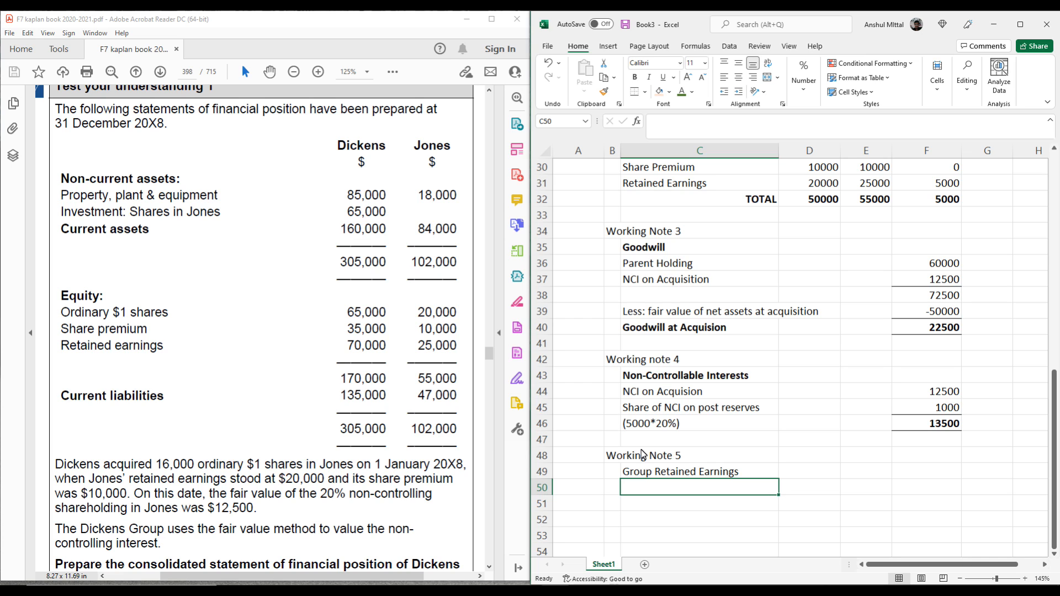
Step: Enter the label Retained Earnings in C50
type("Retainite")
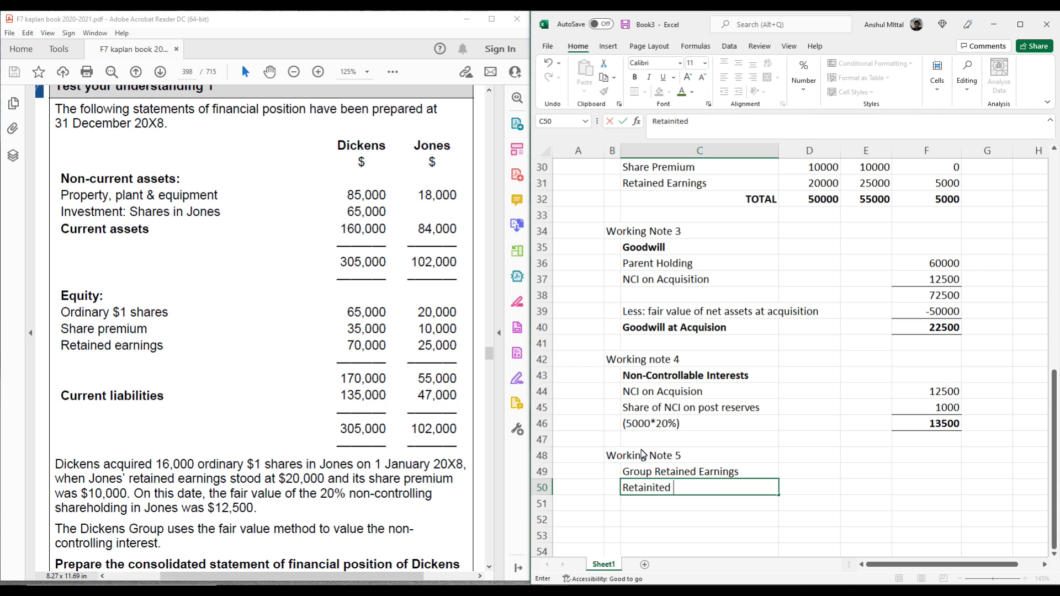
type("d")
key("BackSpace")
key("BackSpace")
key("BackSpace")
key("BackSpace")
key("BackSpace")
key("BackSpace")
key("BackSpace")
key("BackSpace")
type("Retained Earnib")
key("BackSpace")
key("BackSpace")
type("ings")
key("BackSpace")
key("BackSpace")
key("BackSpace")
key("BackSpace")
type("ings")
key("Return")
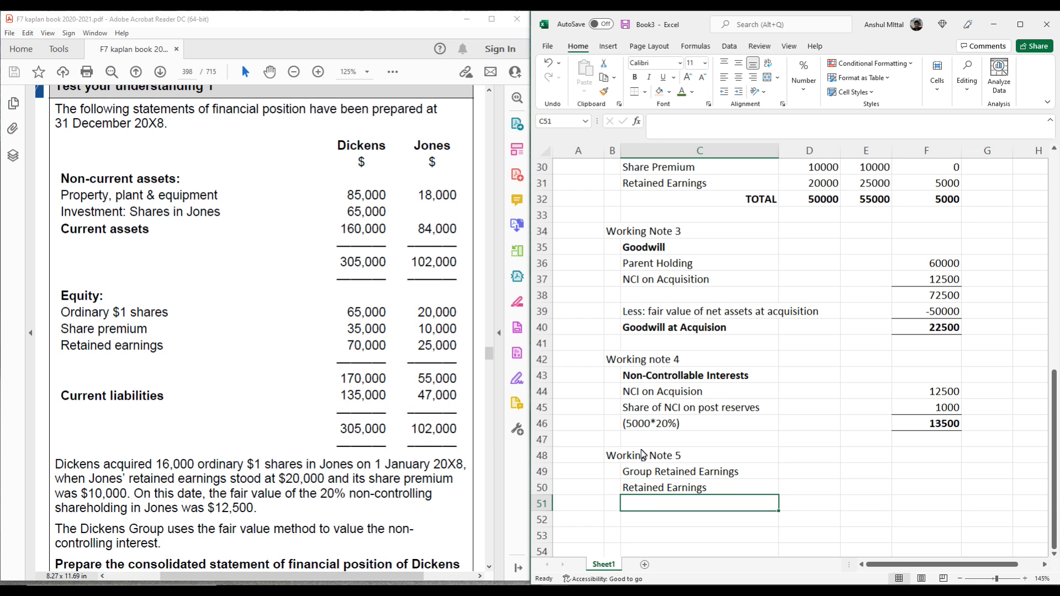
Step: Enter the label Share in Post Reserves in C51 and the calculation note (5000*80%) in C52
type("Share in Posr")
key("BackSpace")
type("t Reserves")
key("Return")
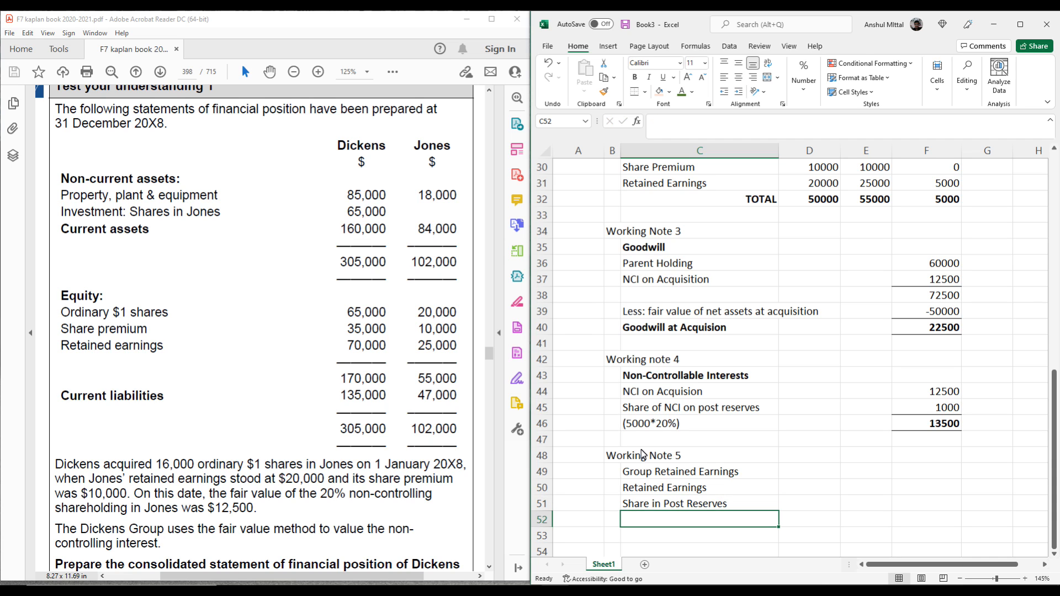
type("(5")
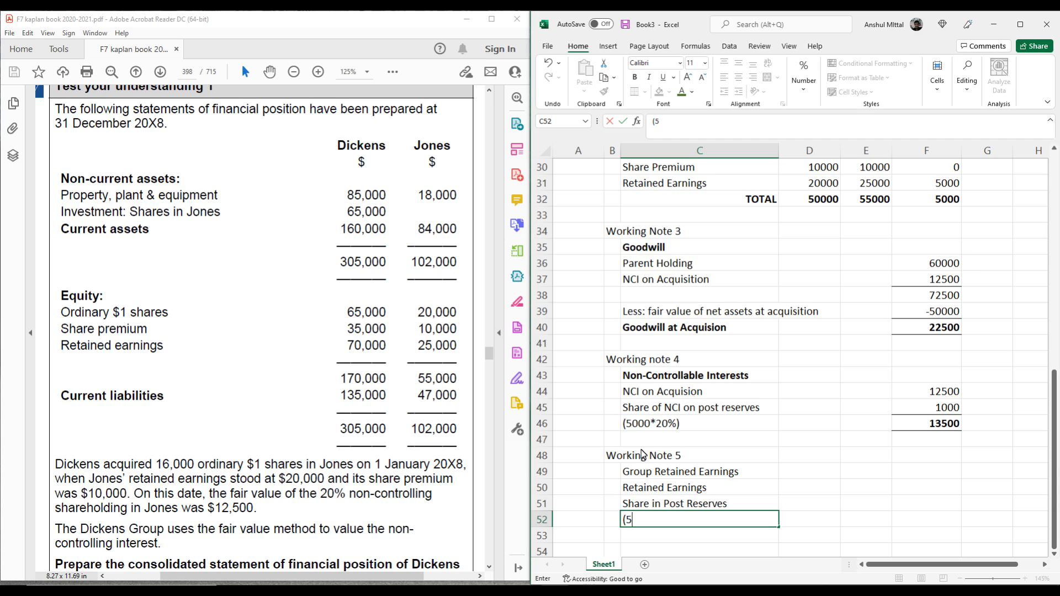
type("000*80%)")
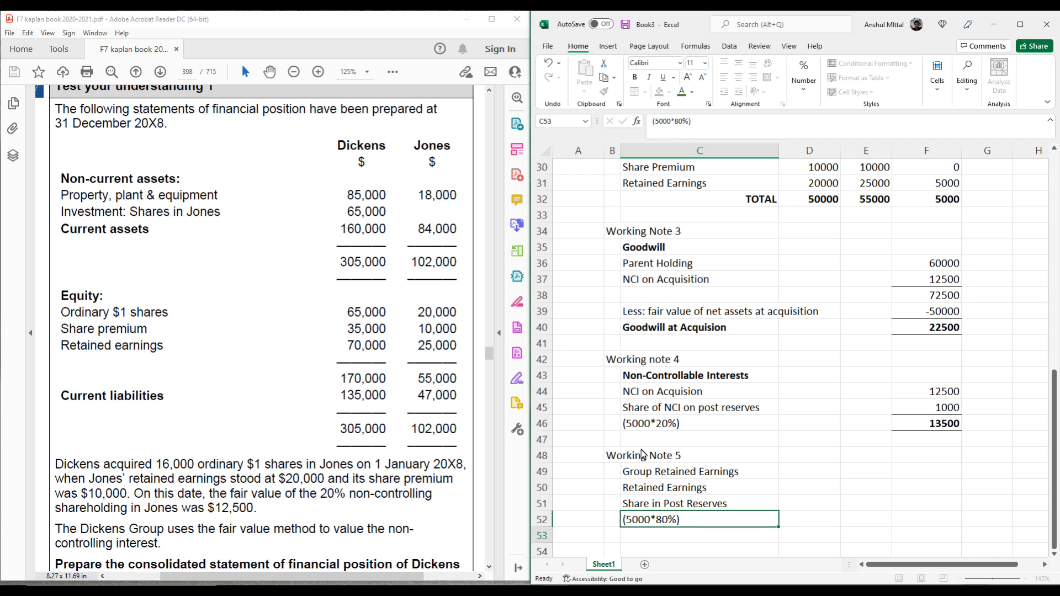
key("Return")
Step: Make the Group Retained Earnings title in C49 bold
key("Up")
key("Up")
key("Up")
key("Up")
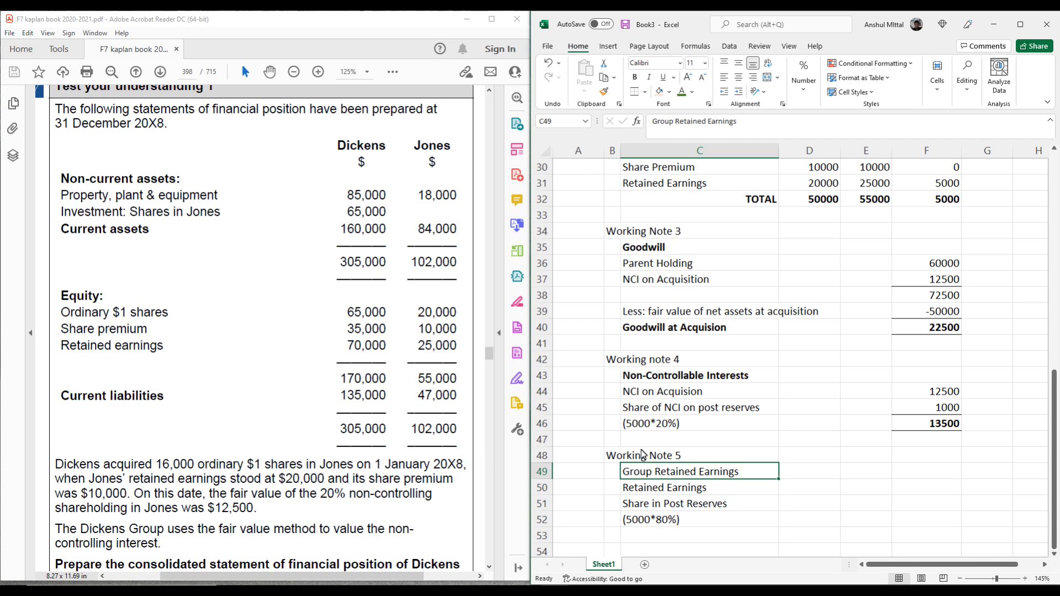
key("ctrl+b")
Step: Enter Dickens' retained earnings of 70000 in F50
key("Down")
key("Right")
key("Right")
key("Right")
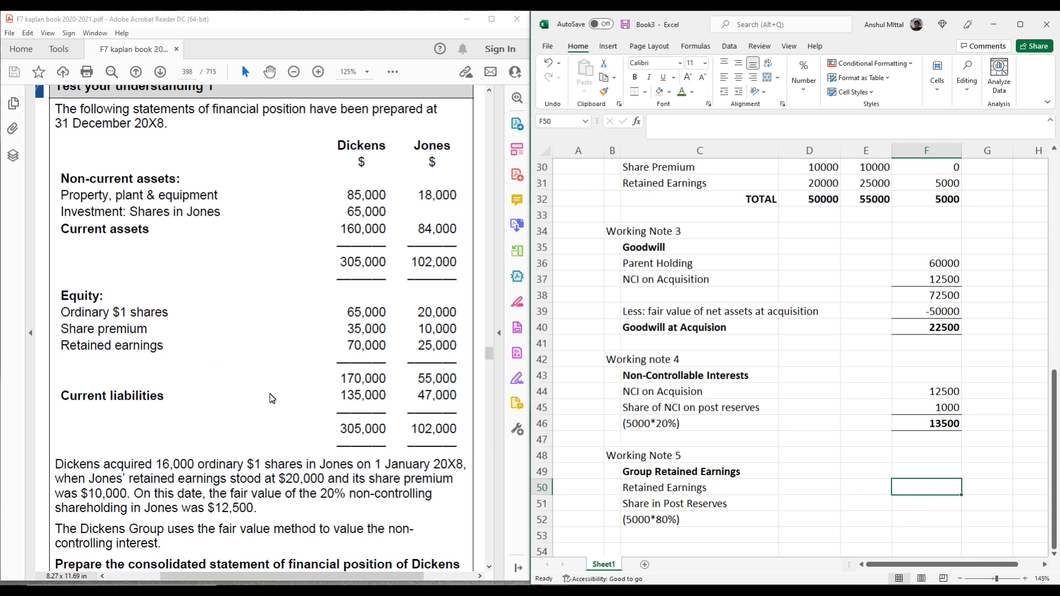
type("70000")
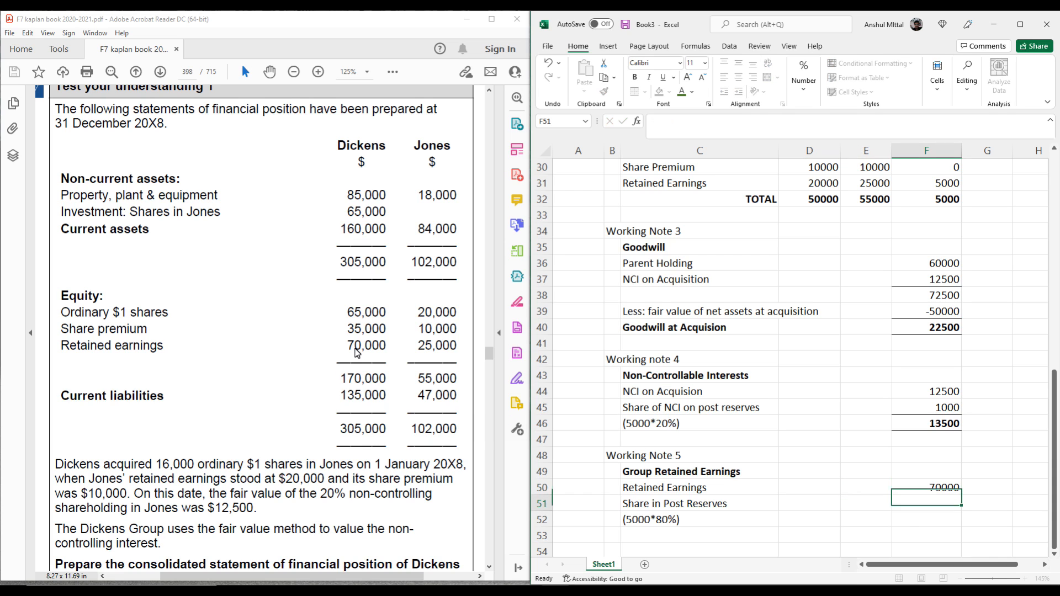
key("Return")
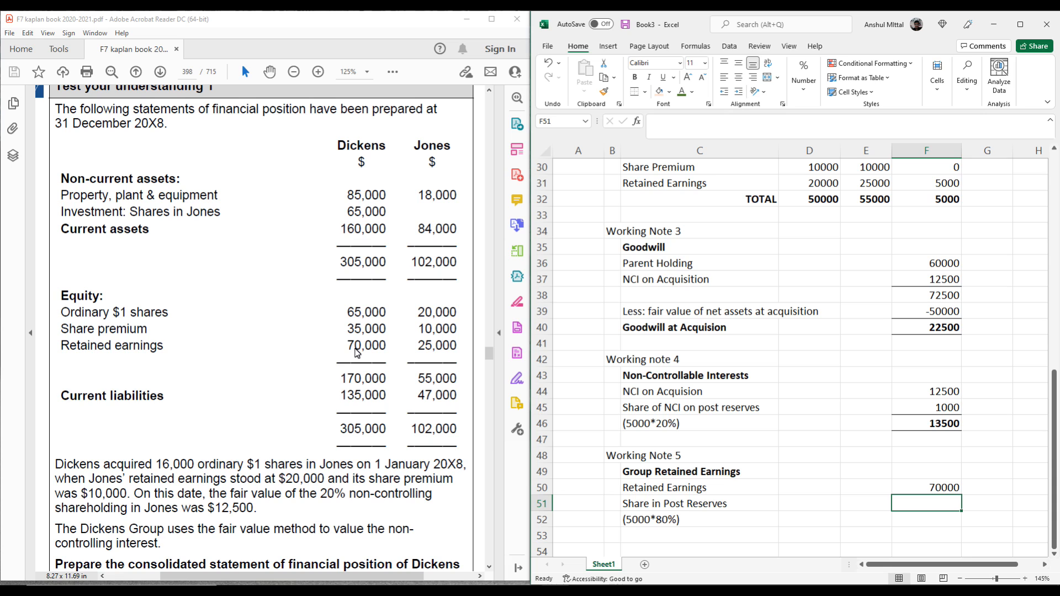
Step: Calculate the parent's share of post-acquisition reserves in F51 with the formula =F32*80/100
type("=")
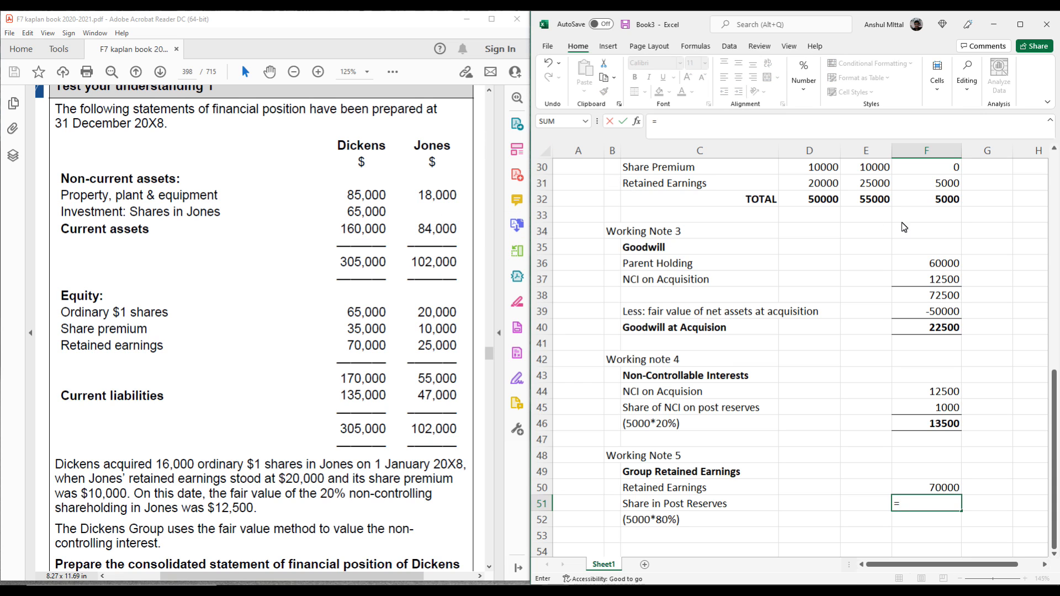
left_click(928, 201)
type("*80/100")
key("Return")
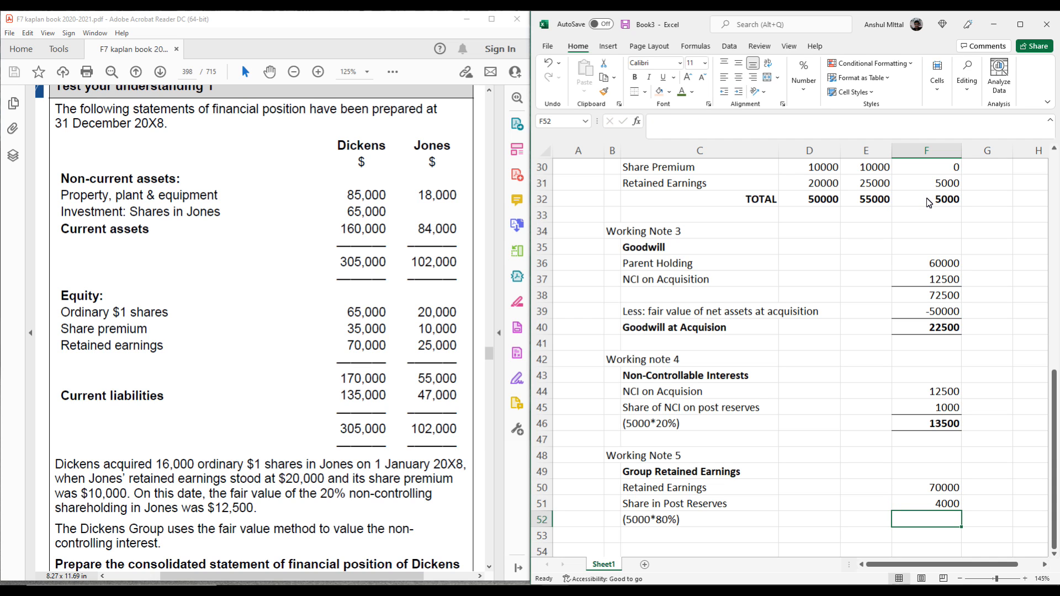
Step: Total the group retained earnings in F52 with a SUM of F50:F51
type("=sum(")
key("Up")
key("shift+Up")
key("Return")
key("Up")
key("Left")
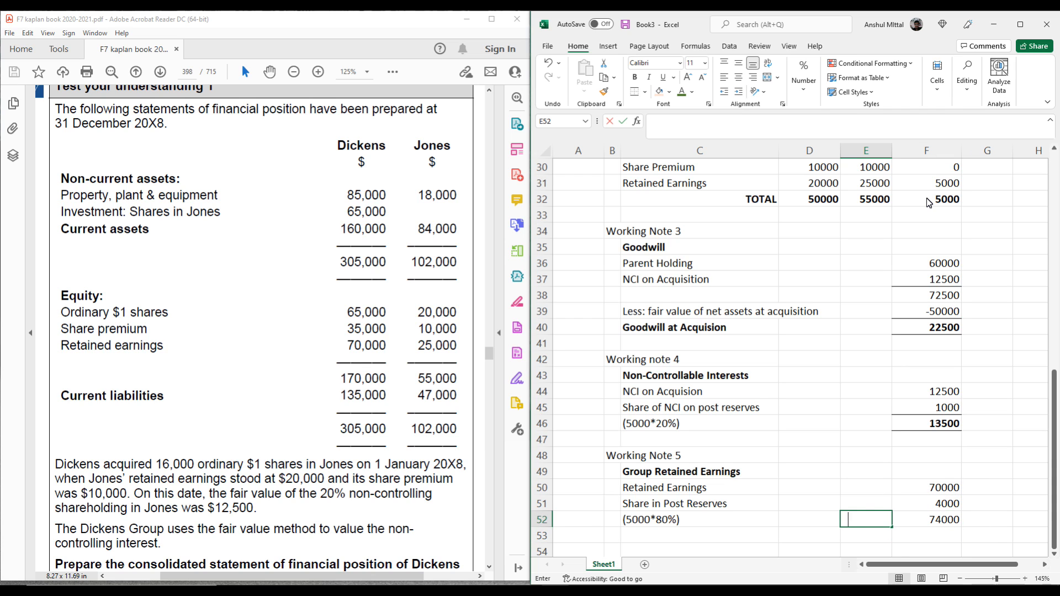
type("TOT")
key("BackSpace")
key("BackSpace")
key("BackSpace")
key("Escape")
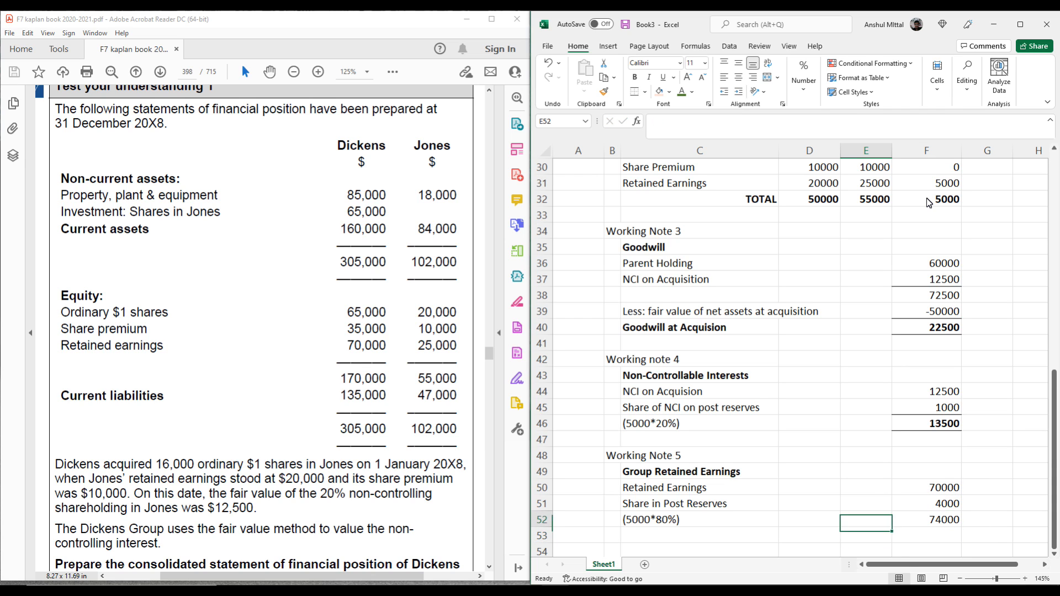
Step: Make the group retained earnings total in F52 bold and give it top and bottom borders
key("Right")
key("ctrl+b")
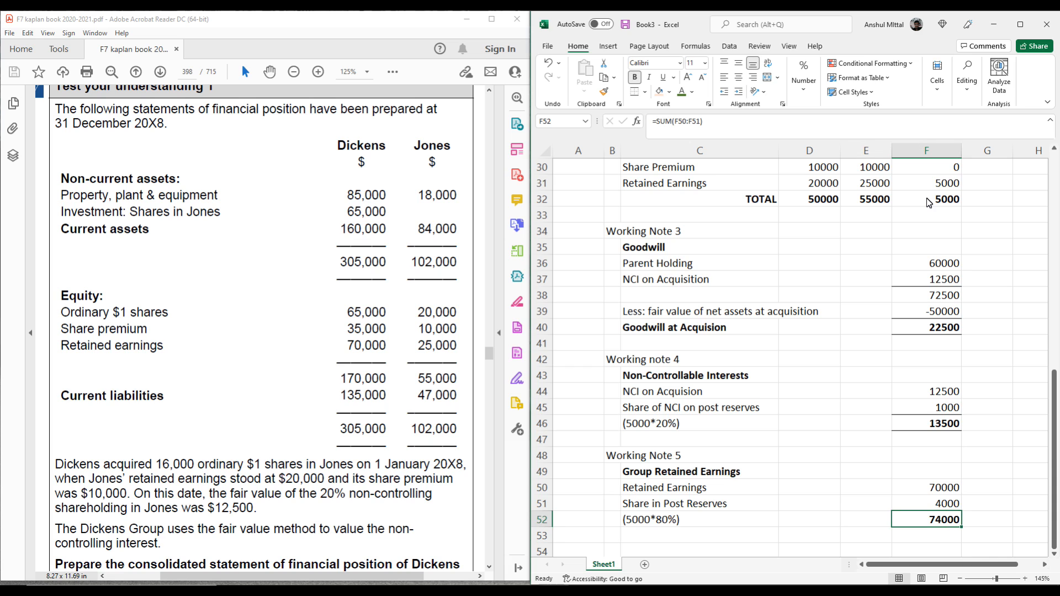
left_click(713, 263)
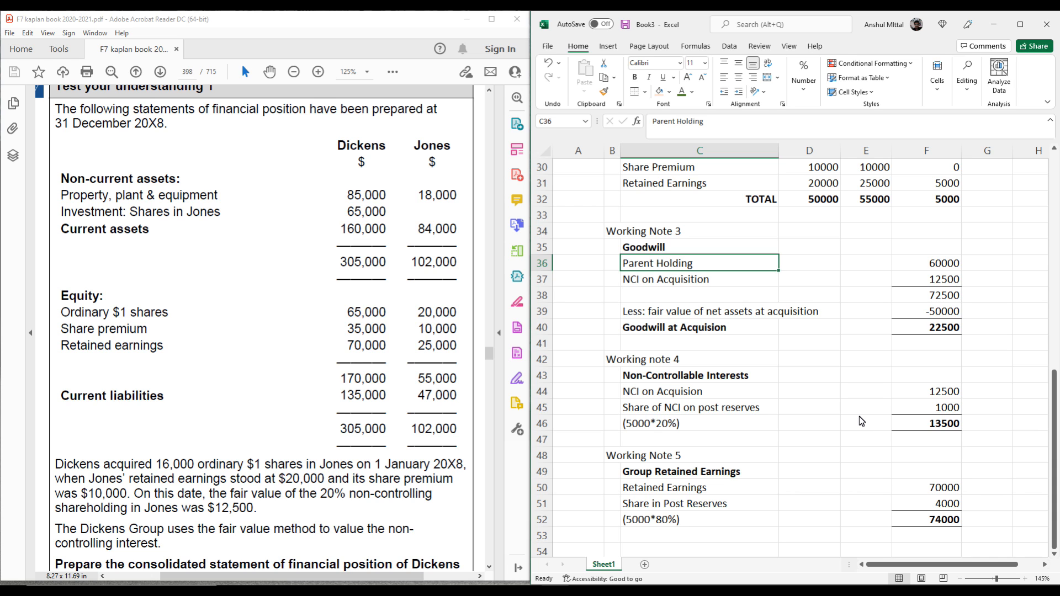
Step: Review the working notes against the blank goodwill and equity lines of the consolidated statement
scroll(859, 417, "up", 2)
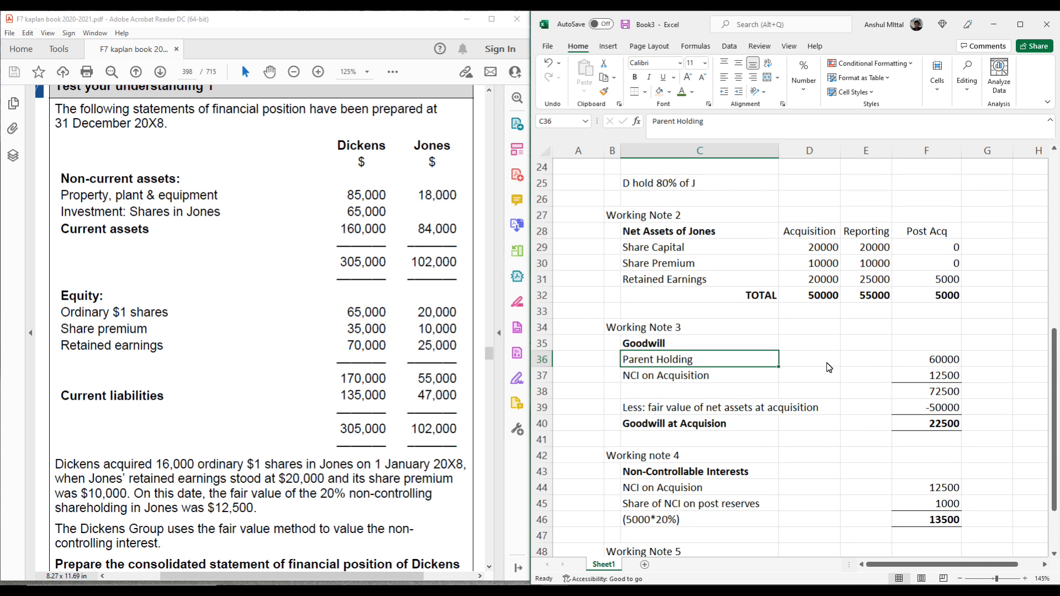
scroll(829, 353, "down", 1)
scroll(819, 330, "up", 3)
scroll(819, 334, "up", 7)
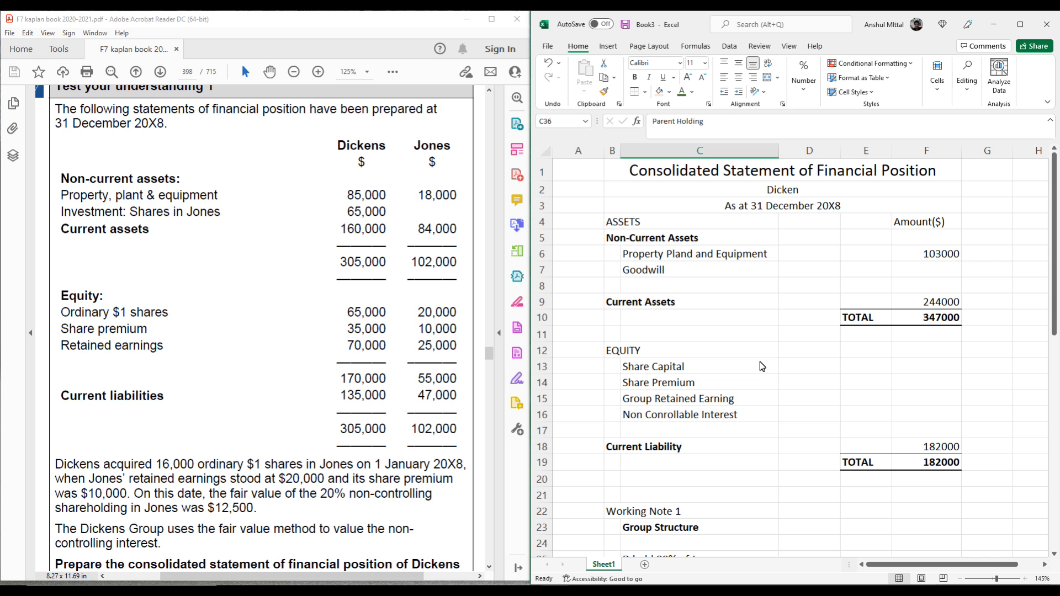
scroll(762, 366, "down", 8)
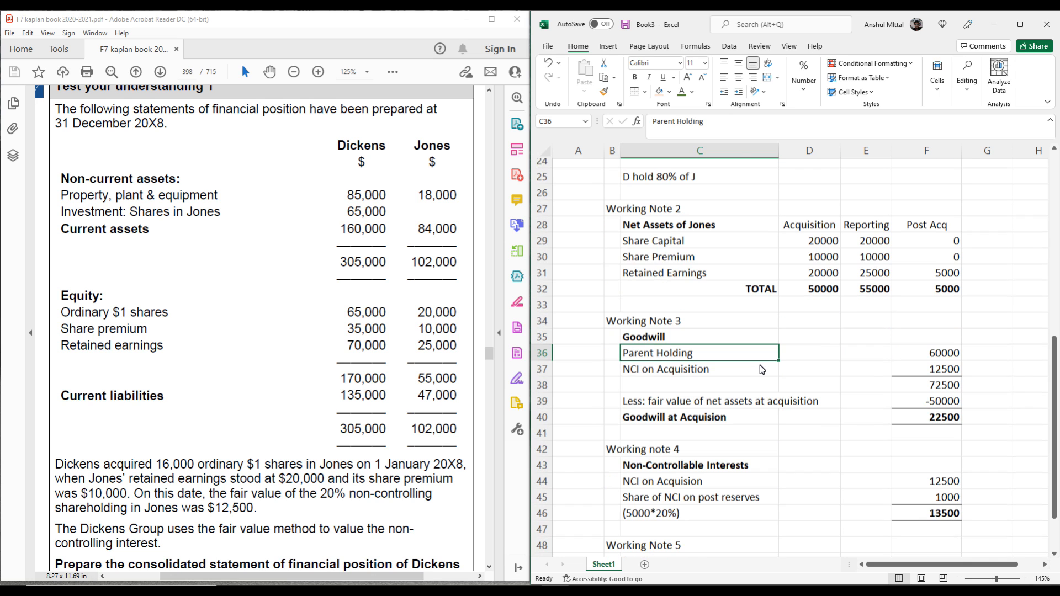
scroll(759, 366, "up", 9)
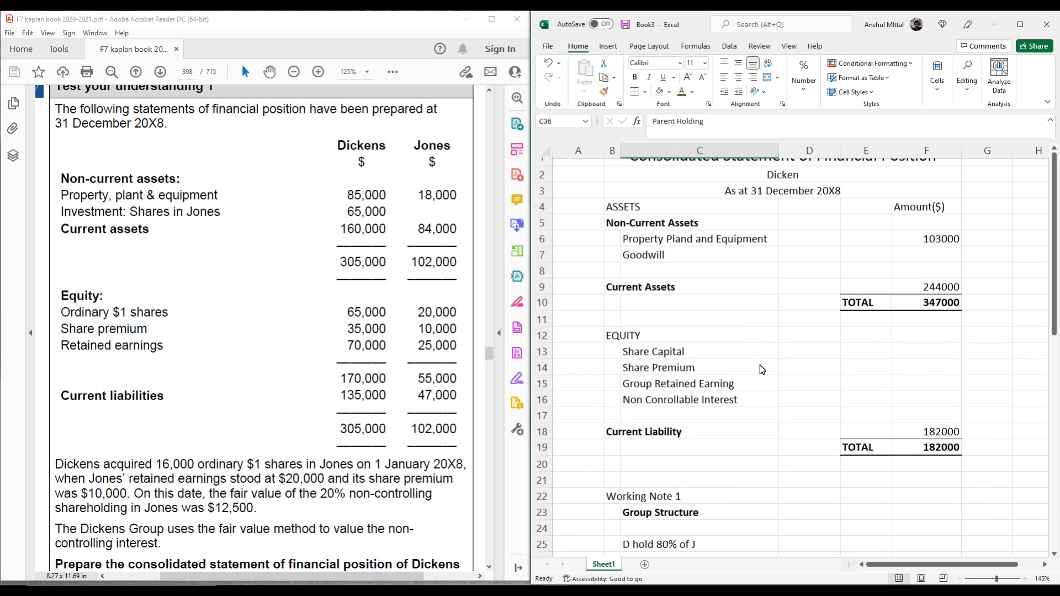
scroll(940, 273, "down", 4)
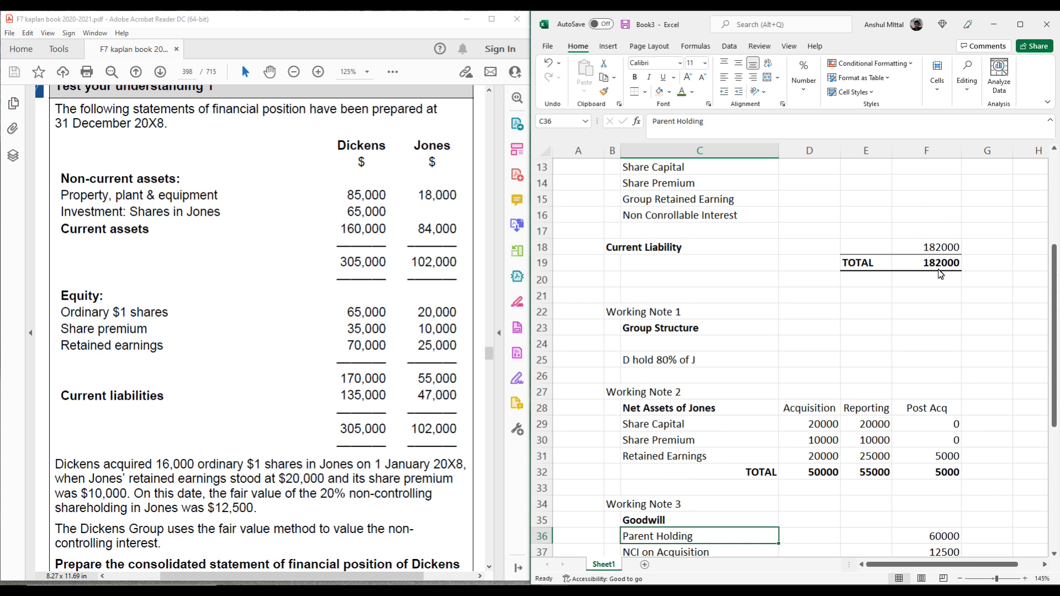
scroll(940, 273, "down", 2)
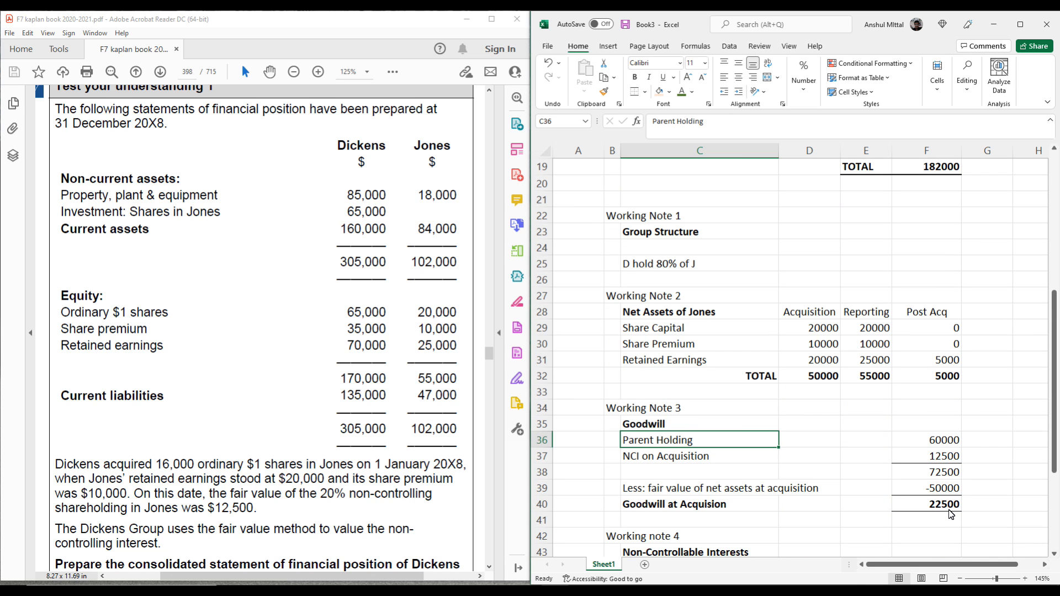
scroll(951, 515, "up", 6)
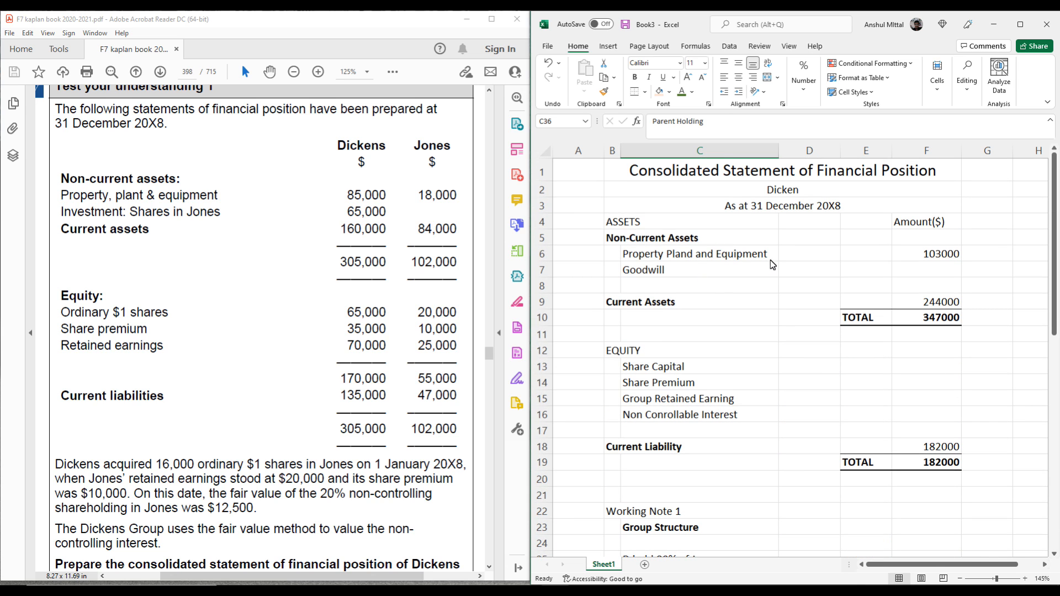
Step: Enter the working note reference WN3 in D7, beside the Goodwill line of the statement
left_click(802, 269)
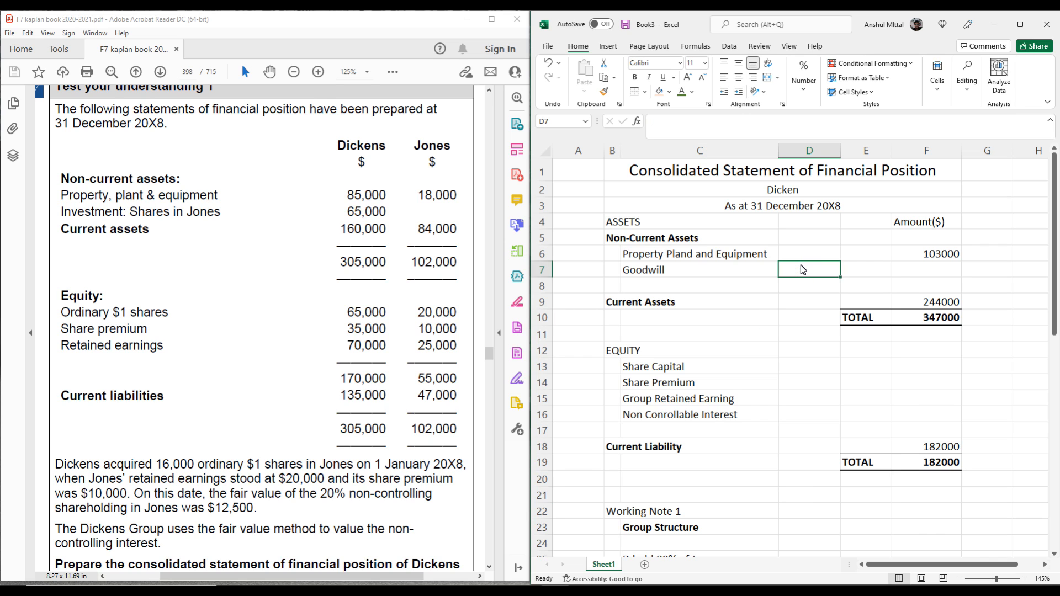
type("WN3")
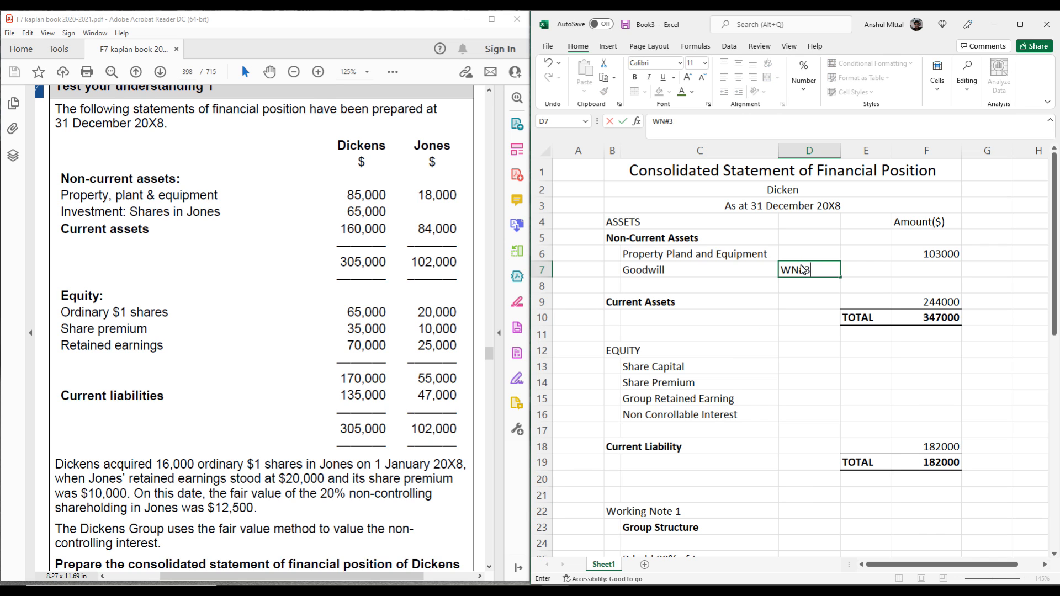
key("Return")
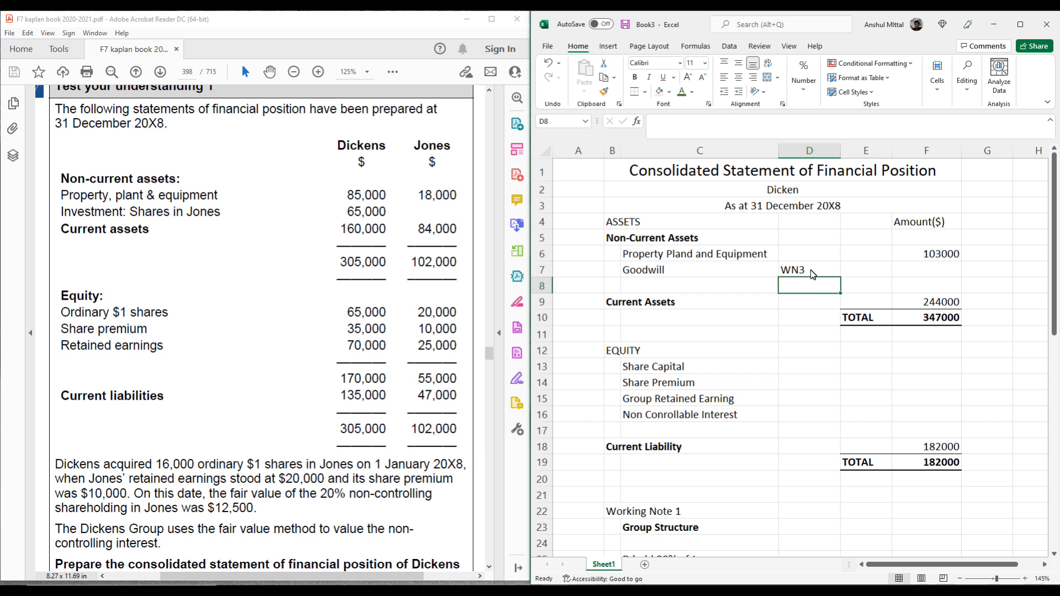
Step: Enter the Working Note 3 goodwill figure of 22500 as the Goodwill amount in F7
left_click(807, 270)
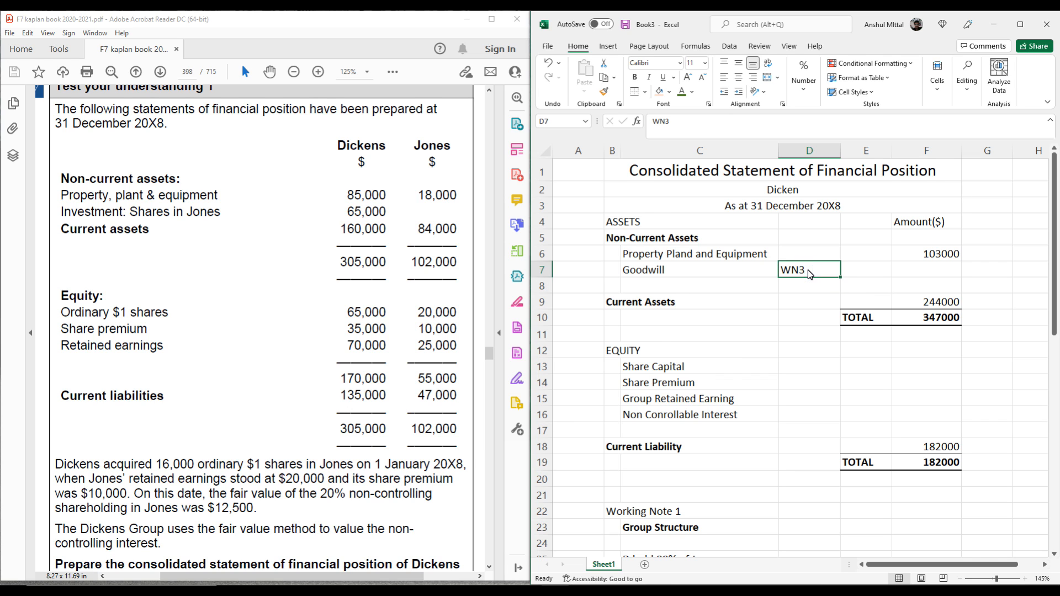
scroll(807, 270, "down", 6)
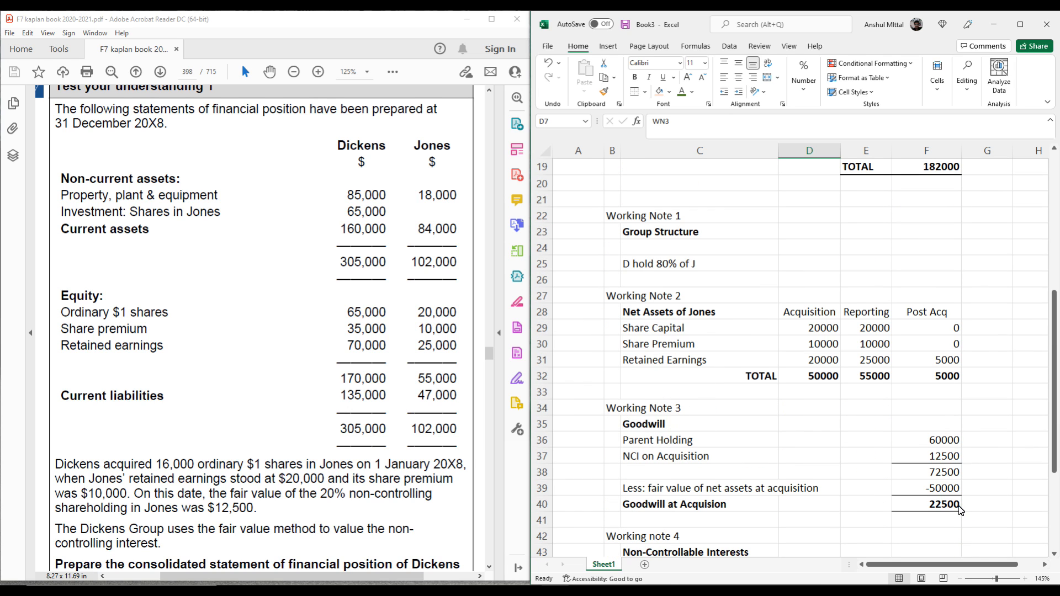
scroll(941, 382, "up", 6)
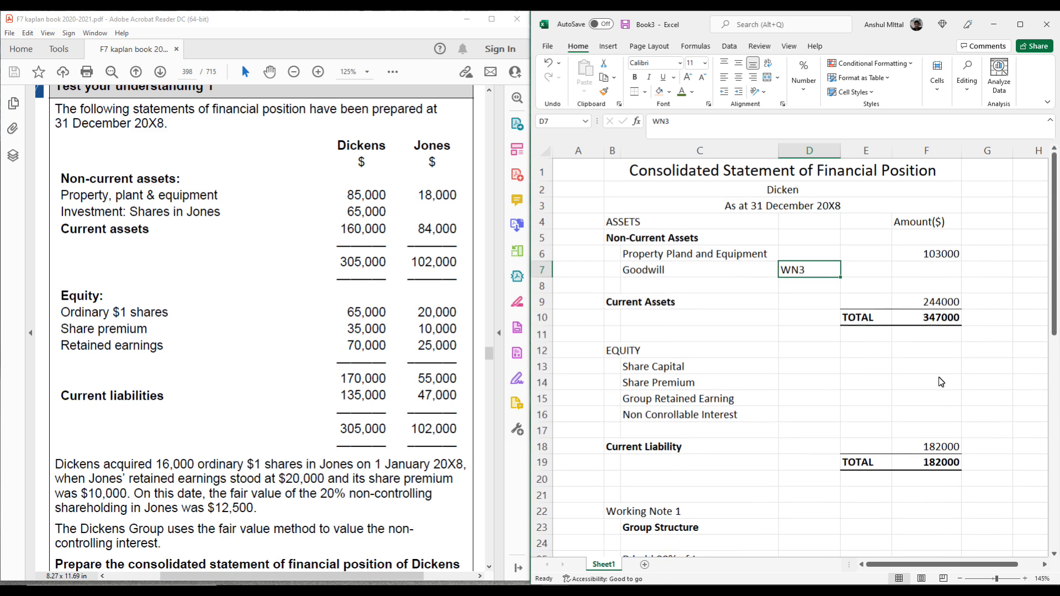
left_click(943, 274)
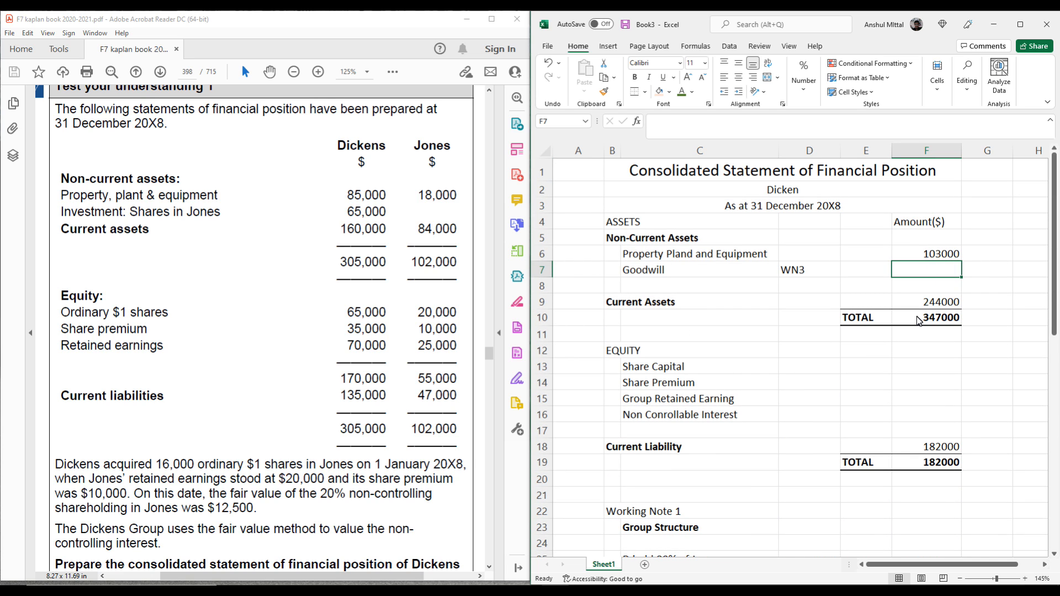
type("22500")
key("Return")
Step: Replace the Goodwill amount in F7 with a formula linking to the Working Note 3 goodwill total in F40
key("Up")
type("=")
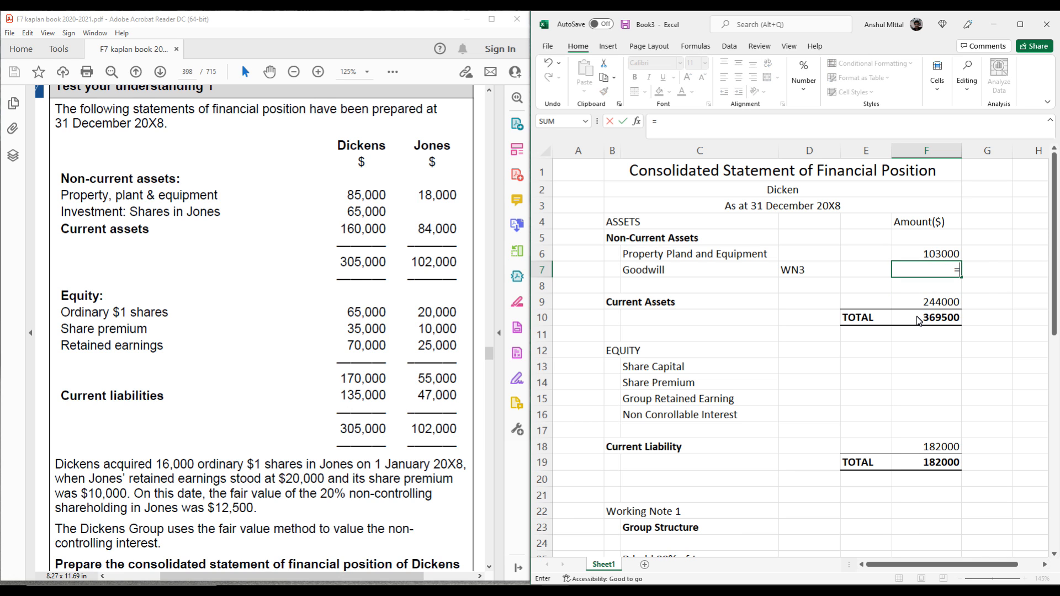
scroll(986, 347, "down", 6)
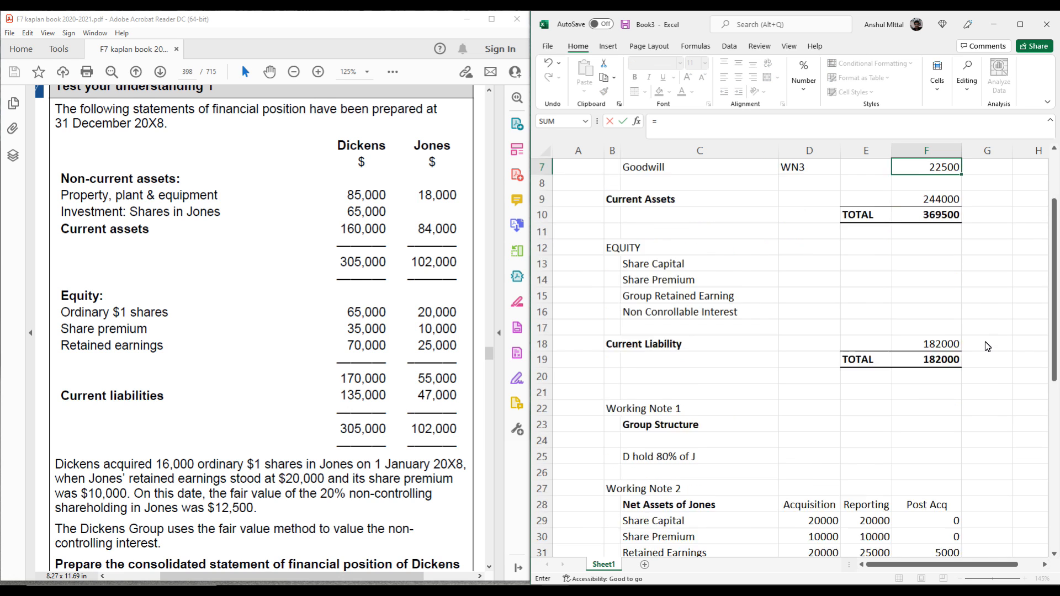
scroll(978, 298, "up", 4)
scroll(976, 310, "down", 1)
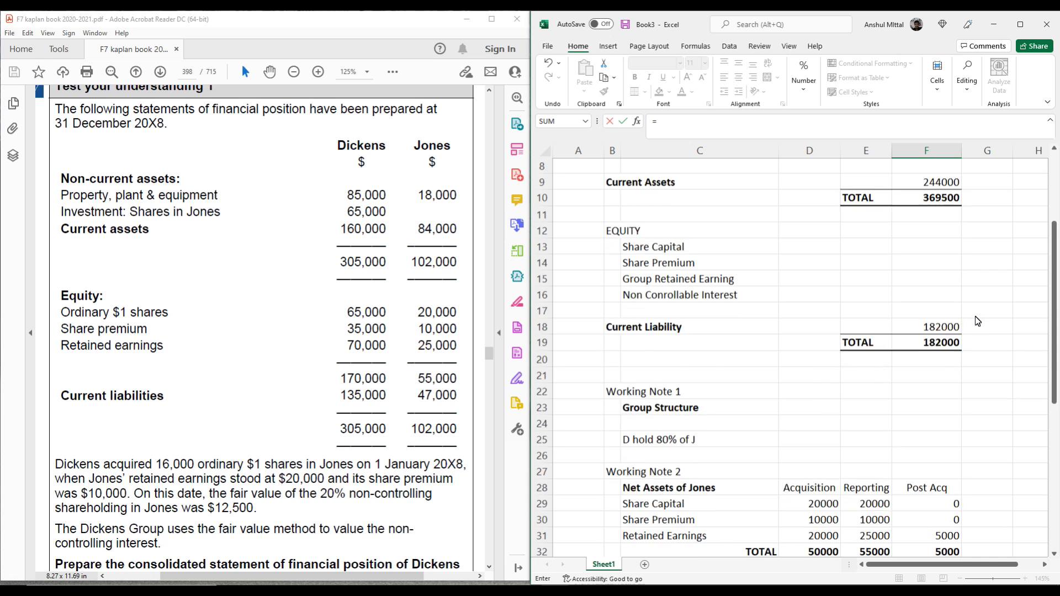
scroll(978, 387, "down", 4)
left_click(960, 460)
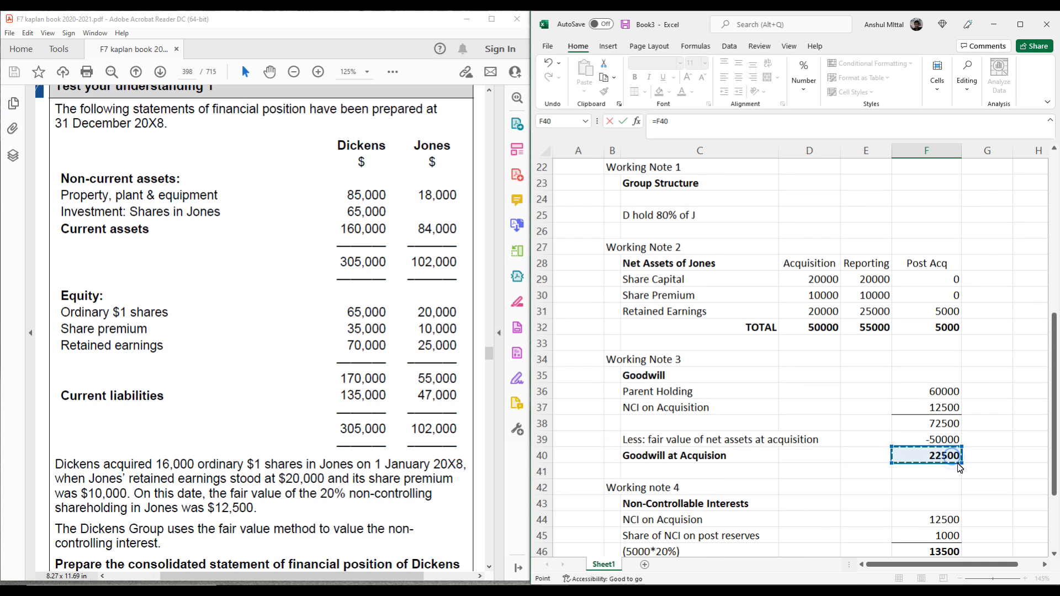
key("Return")
scroll(960, 468, "up", 3)
scroll(960, 468, "up", 5)
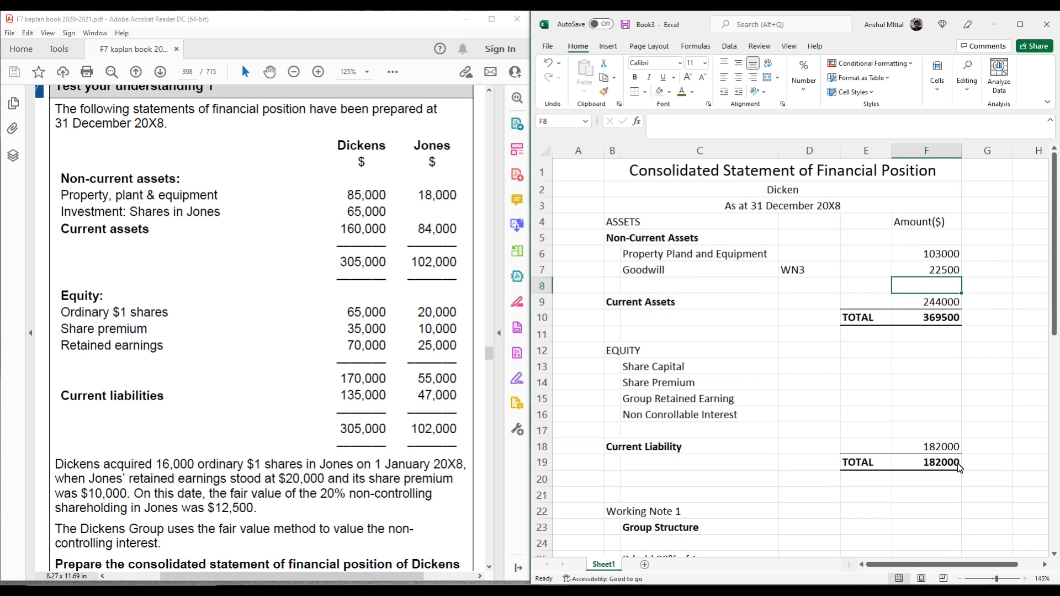
left_click(945, 272)
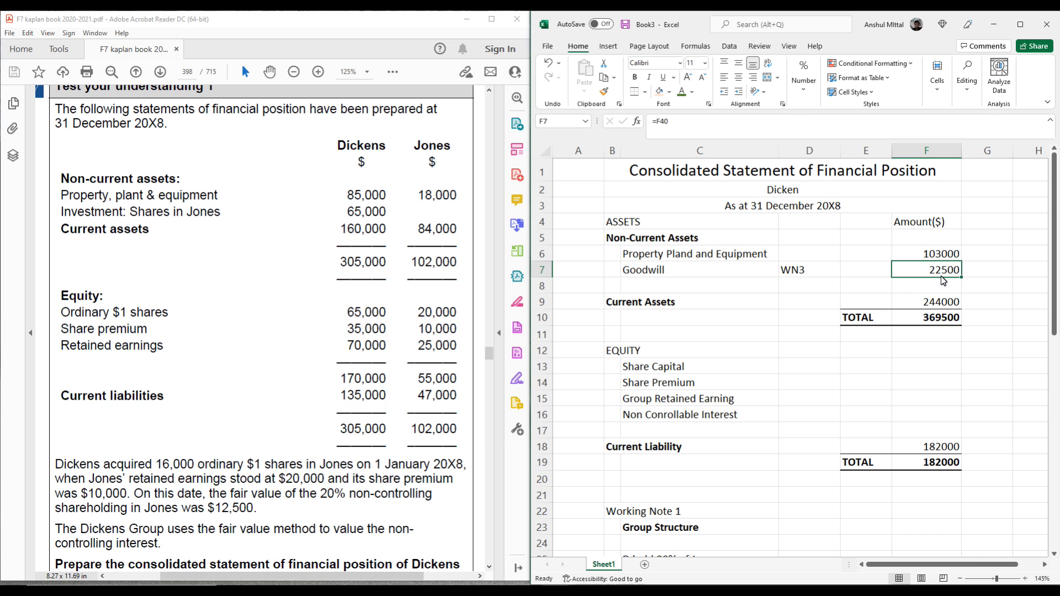
double_click(933, 319)
left_click(979, 381)
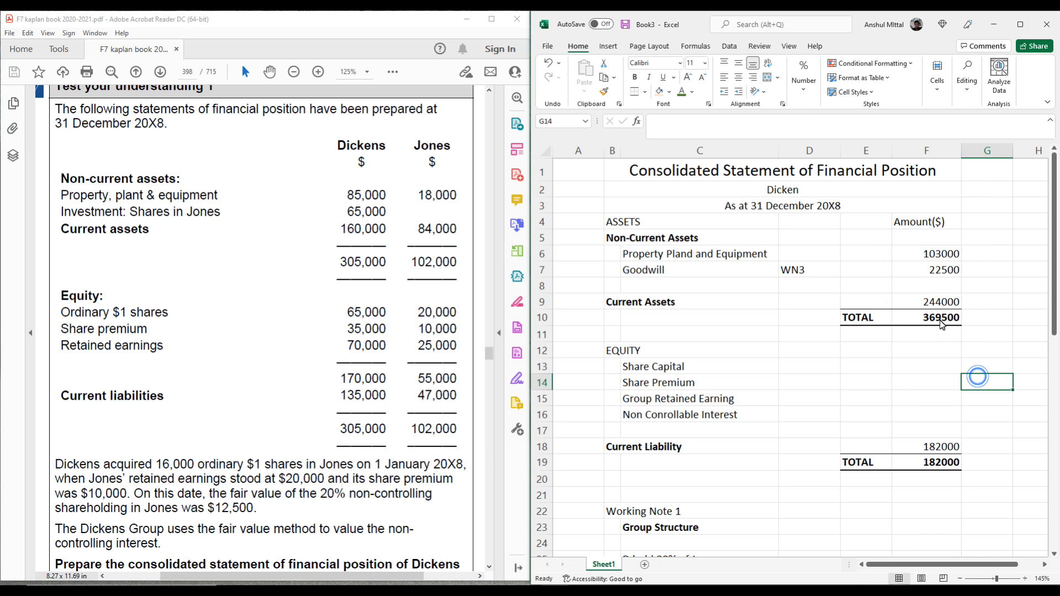
Step: Enter 65000 for Share Capital in F13 and 35000 for Share Premium in F14
left_click(937, 369)
type("65")
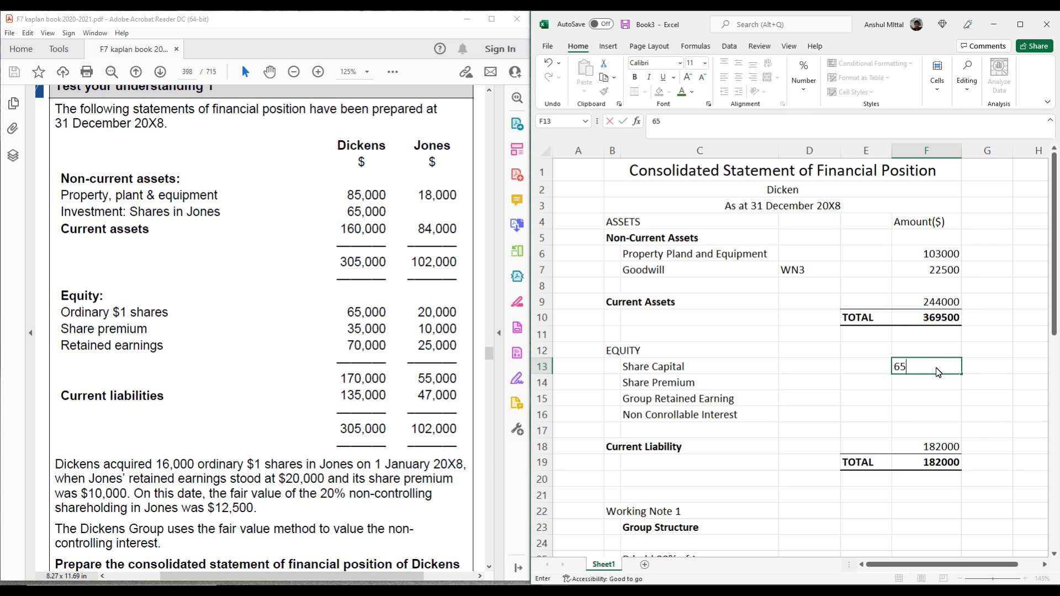
key("Return")
type("35000")
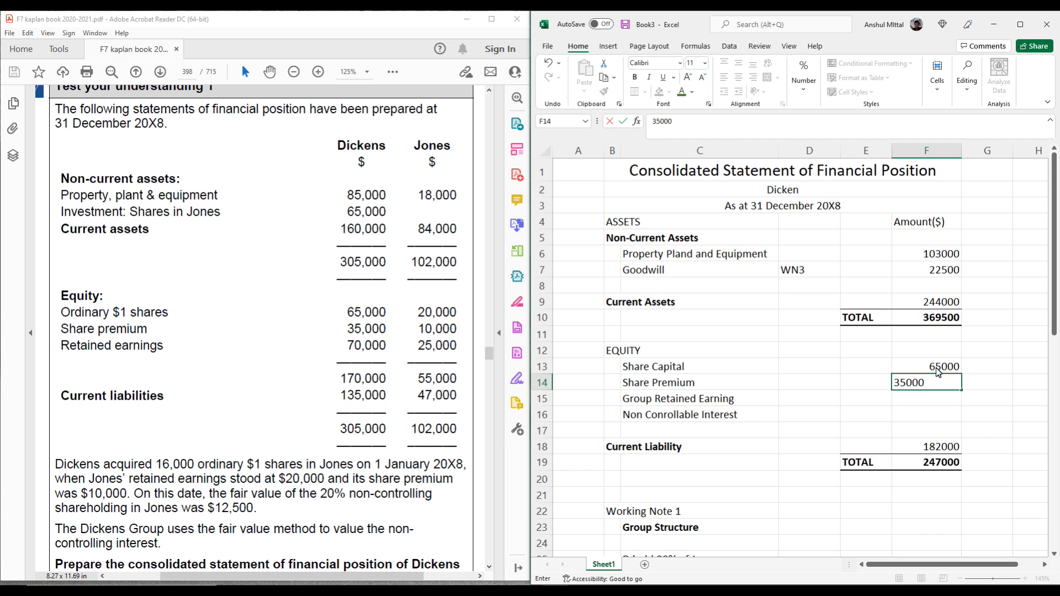
key("Return")
Step: Reference WN5 in D15 for Group Retained Earning and link its amount in F15 to the Working Note 5 total in F52
key("Left")
key("Left")
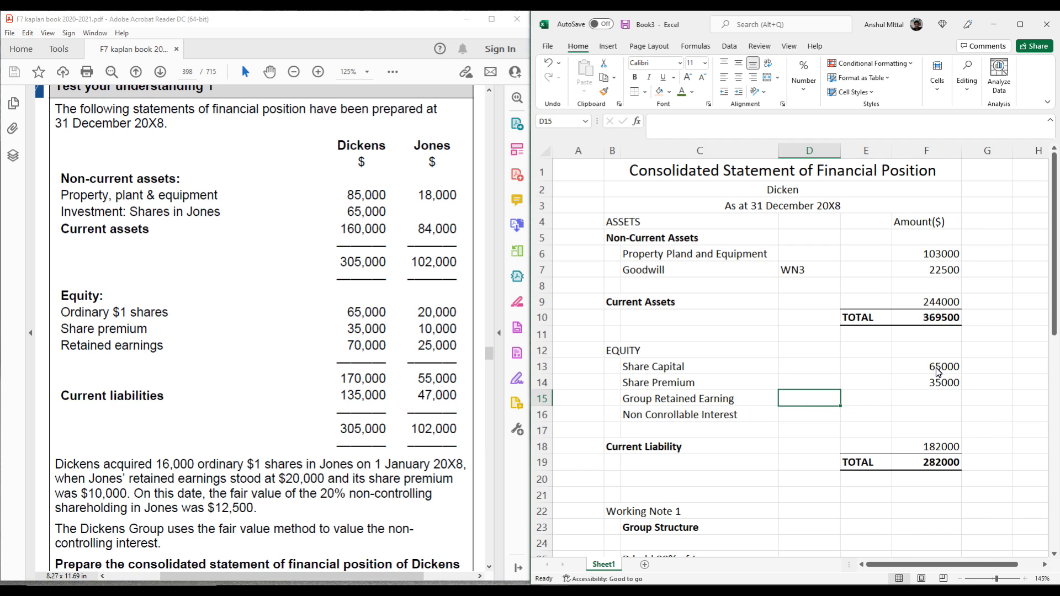
type("WN5")
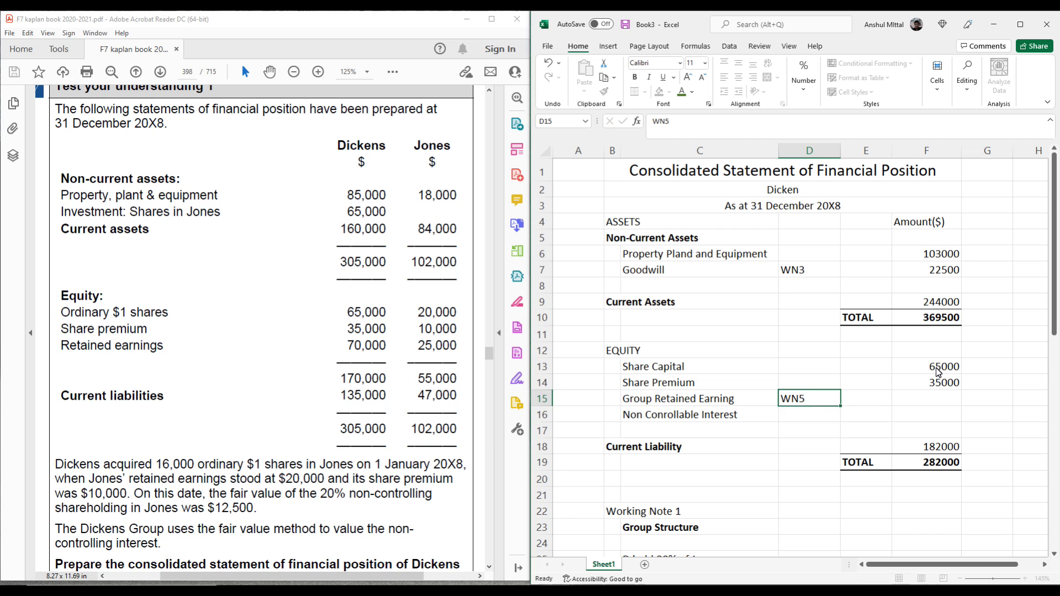
key("Return")
left_click(940, 399)
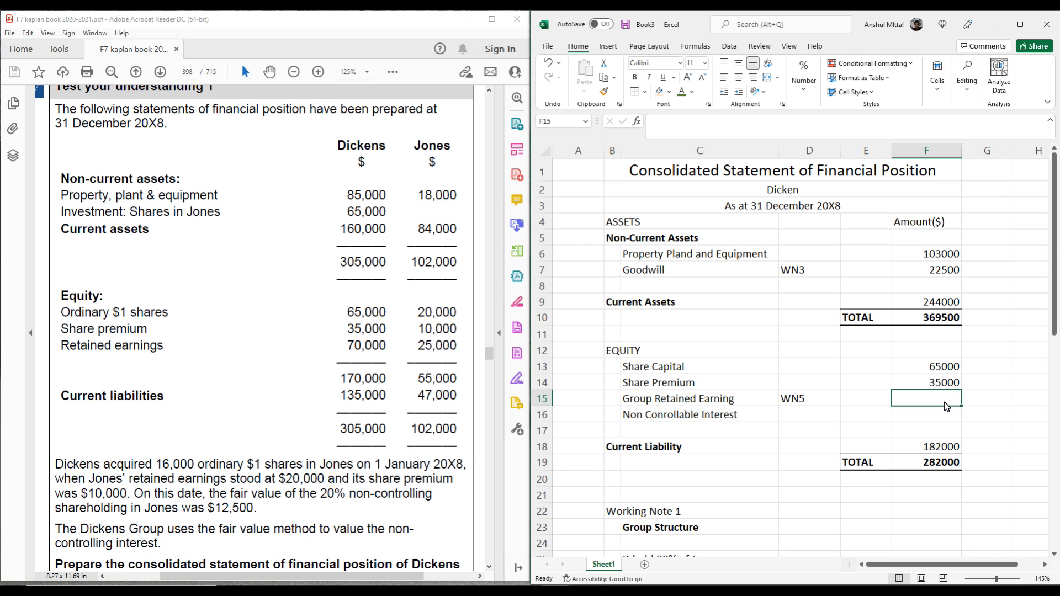
type("=")
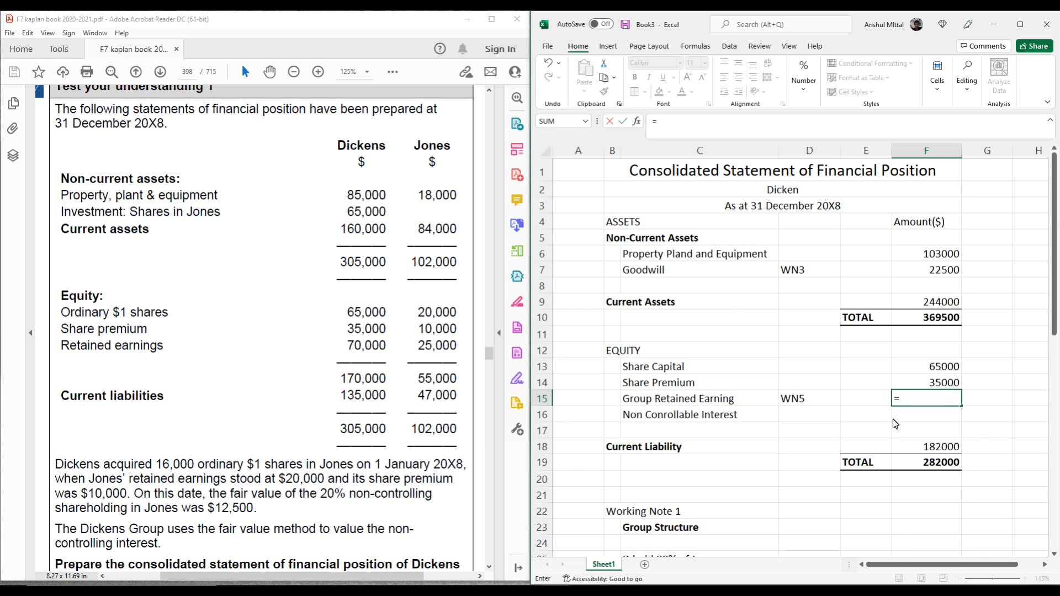
scroll(893, 419, "down", 10)
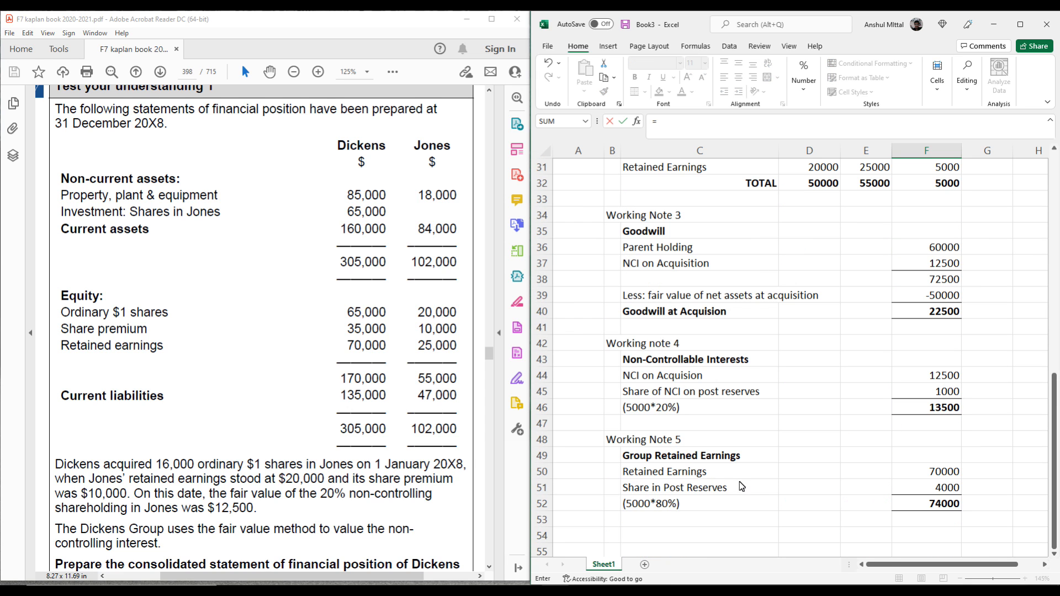
left_click(922, 505)
key("Return")
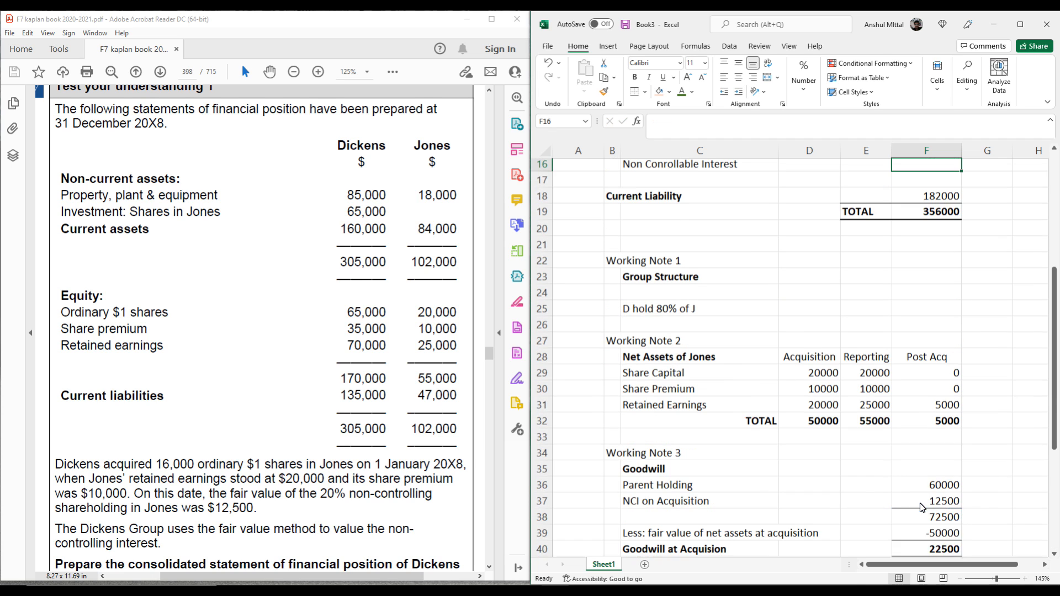
scroll(866, 508, "up", 5)
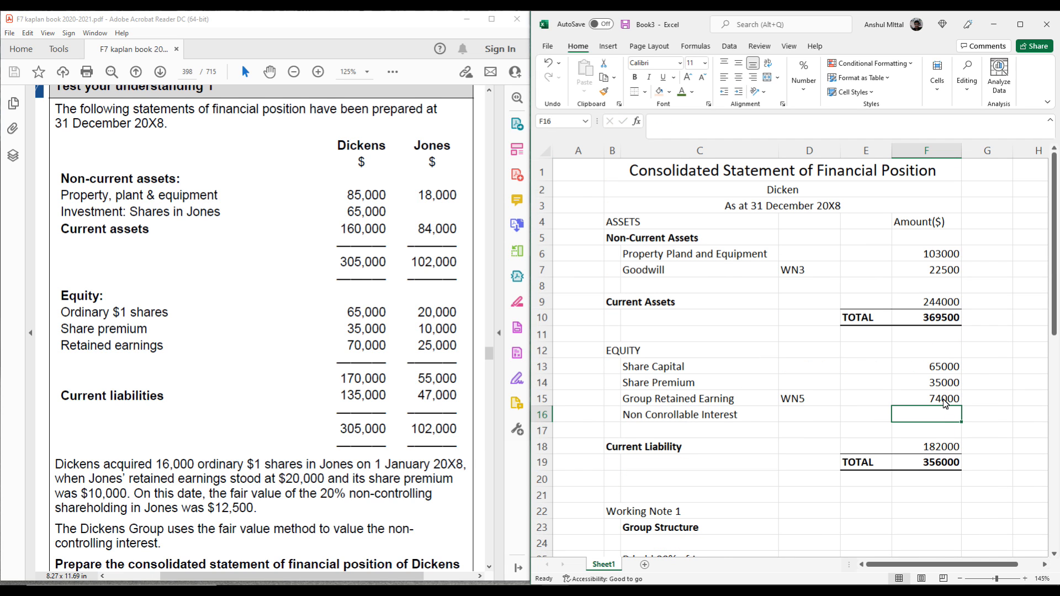
Step: Link the non-controlling interest amount in F16 to the Working Note 4 total in F46 and reference WN4 in D16
type("=")
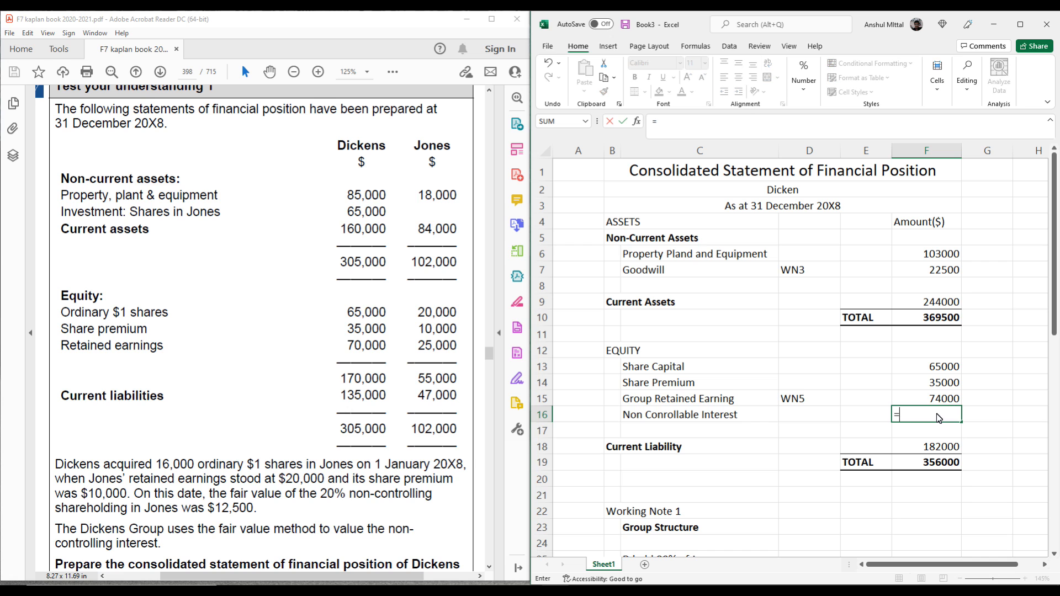
scroll(703, 468, "down", 9)
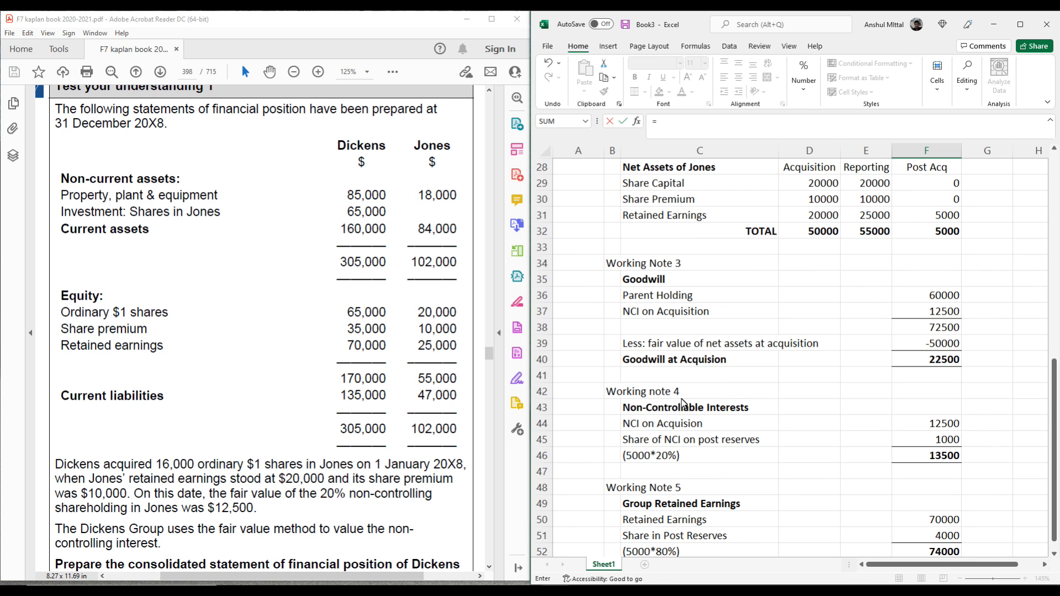
left_click(939, 456)
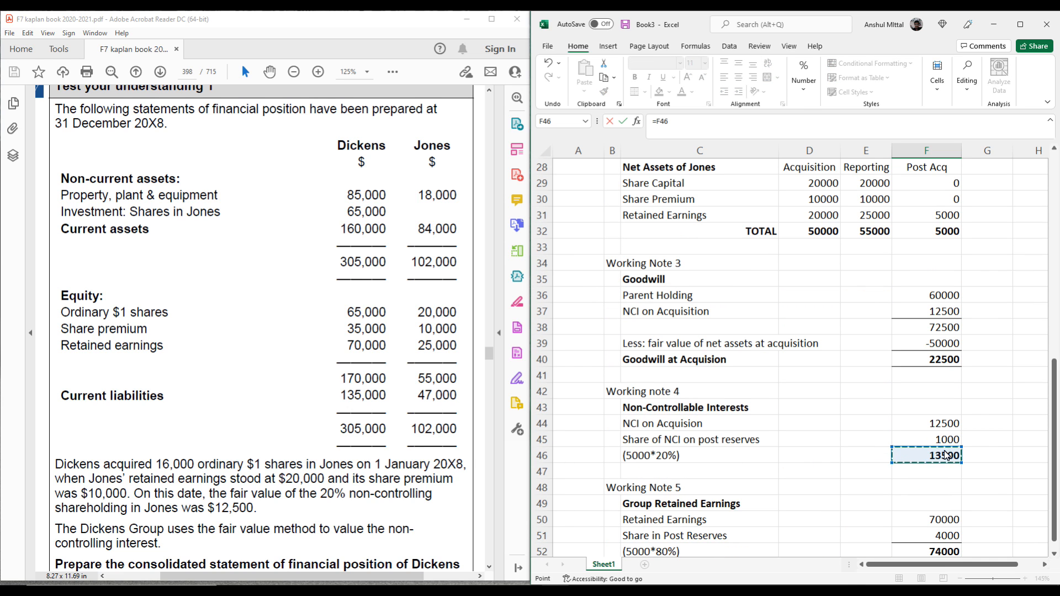
key("Return")
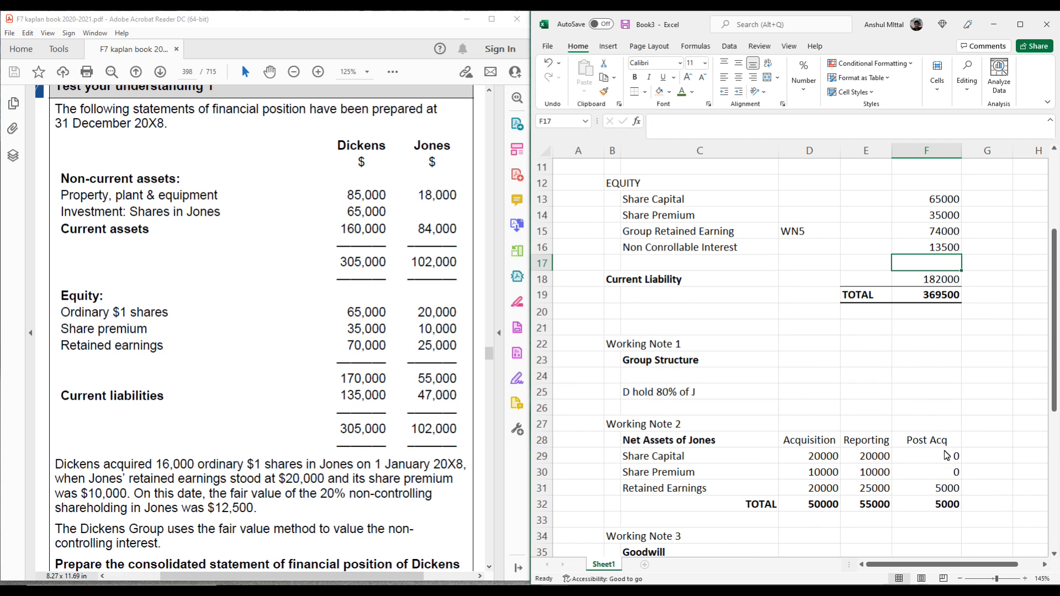
left_click(826, 250)
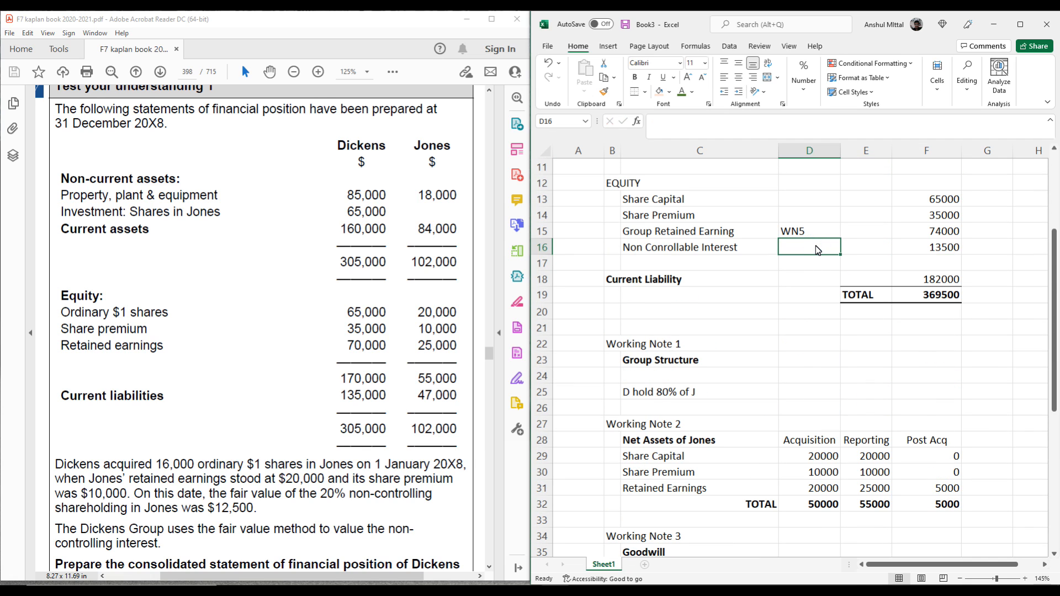
type("WN4")
key("Return")
key("Down")
key("Right")
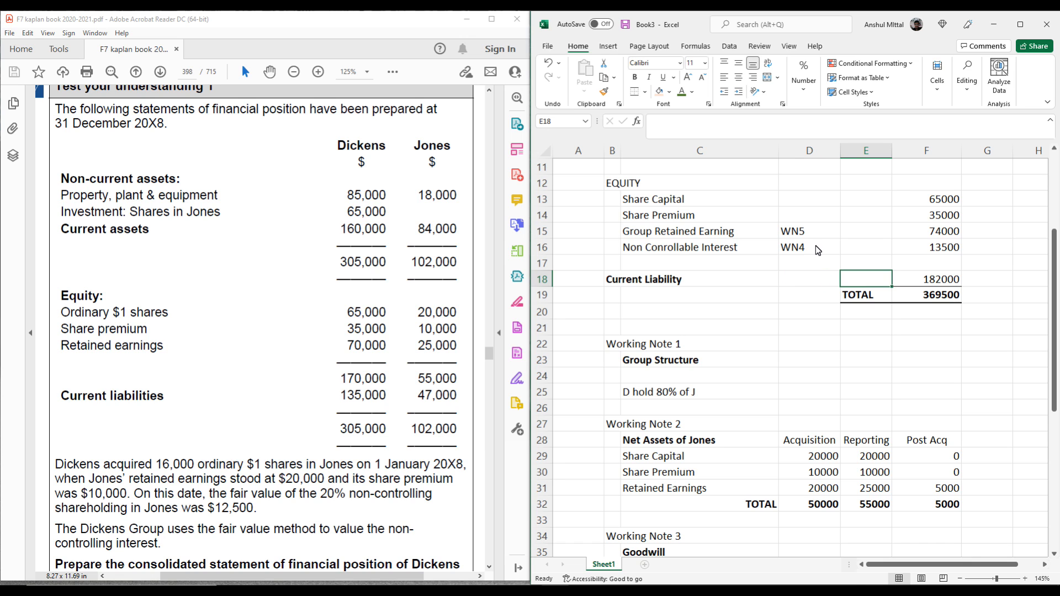
Step: Compare the assets total in F10 with the equity and liabilities total in F19
scroll(942, 249, "up", 3)
scroll(991, 271, "up", 1)
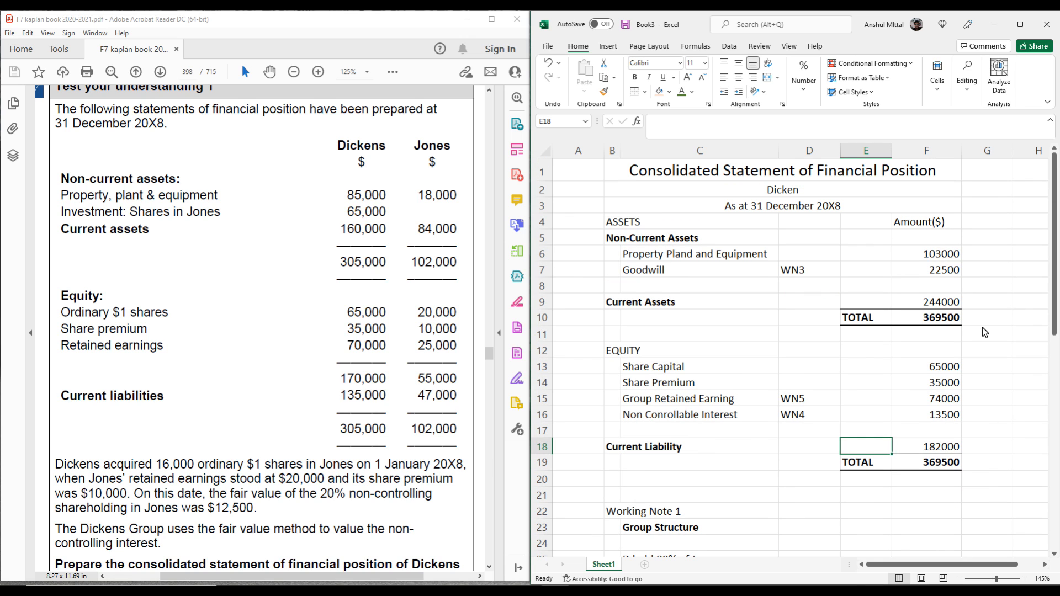
left_click(946, 464)
left_click(936, 321)
left_click(945, 463)
left_click(935, 323)
left_click(938, 463)
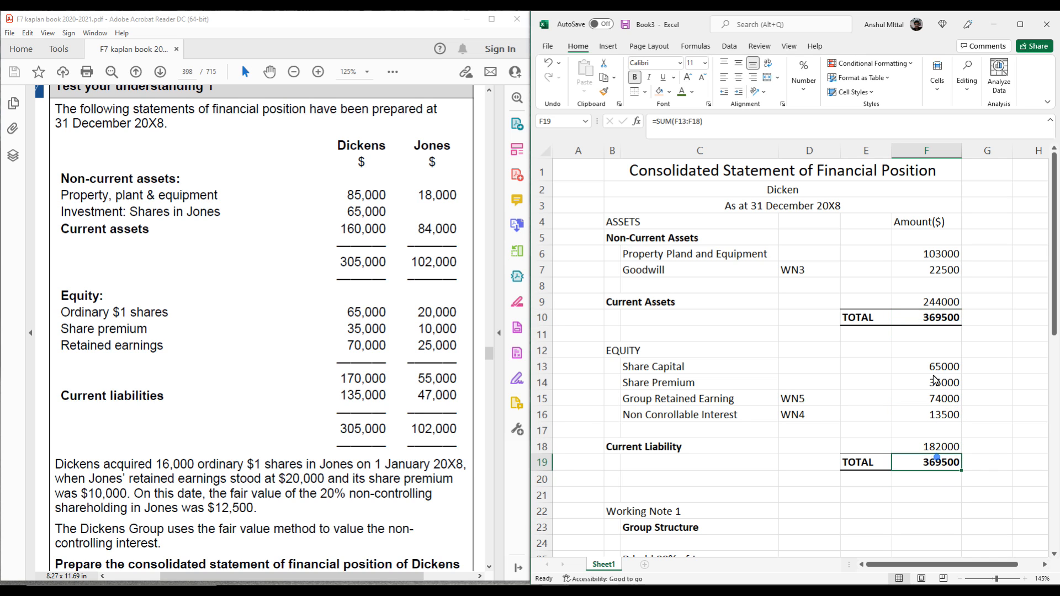
left_click(932, 323)
left_click(939, 463)
left_click(933, 320)
left_click(938, 463)
Step: Add a balance check in G15 that subtracts the total in F19 from the total in F10
left_click_drag(994, 401, 994, 409)
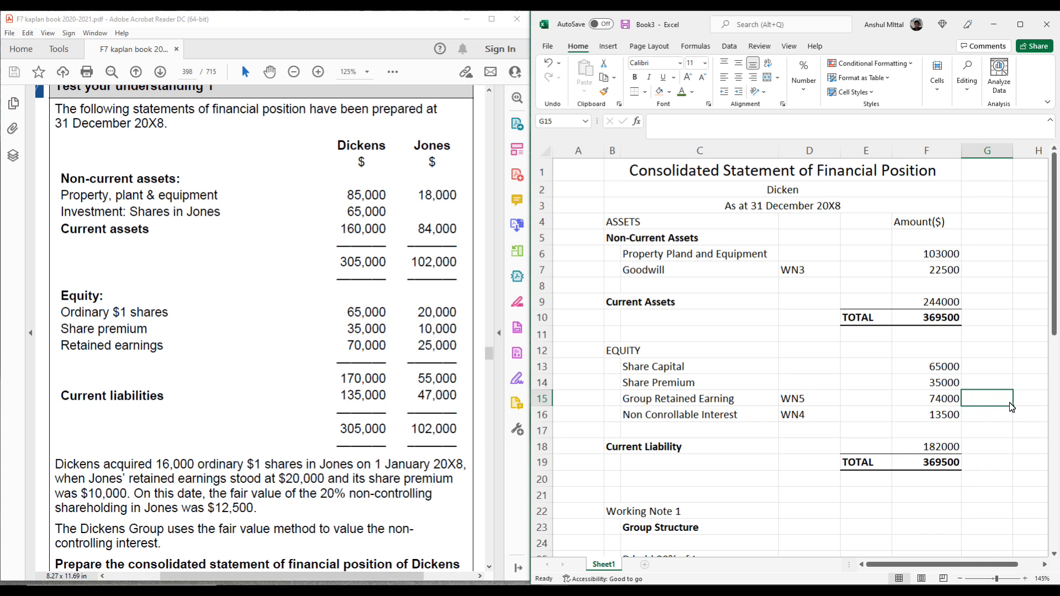
type("=")
left_click(932, 323)
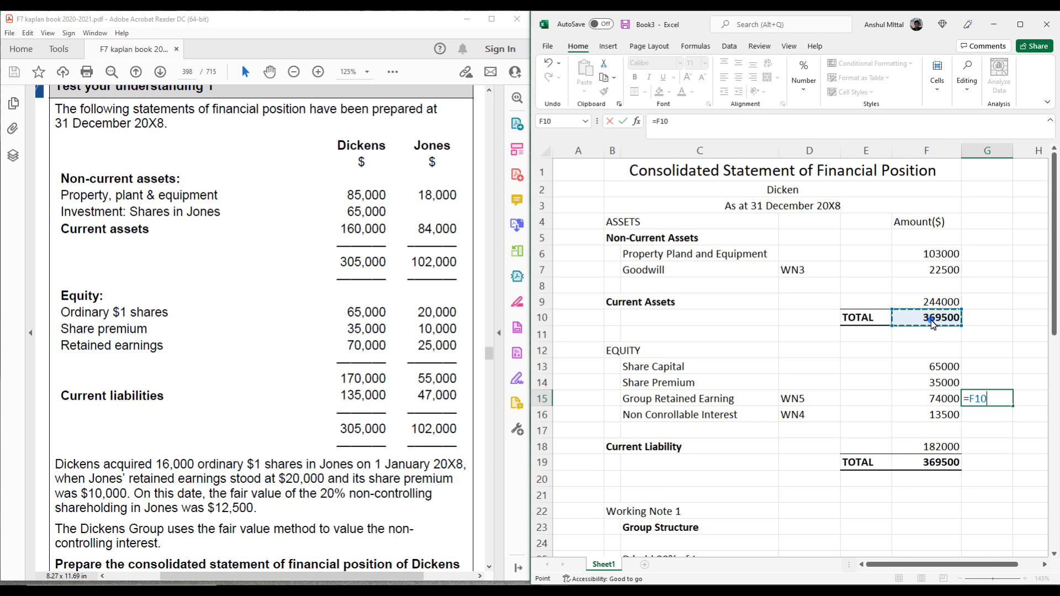
type("-")
left_click(952, 466)
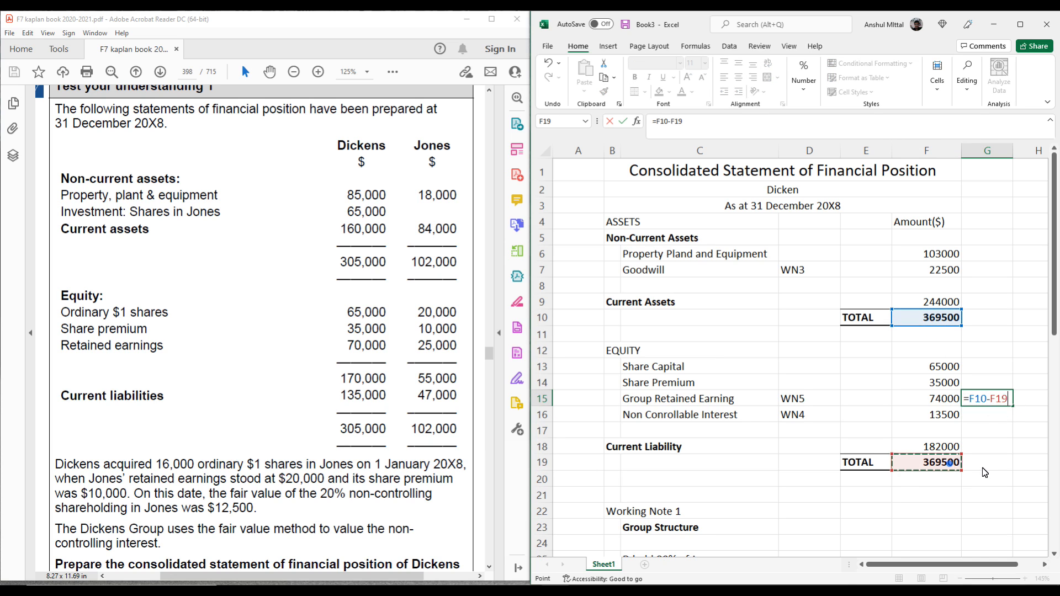
key("Return")
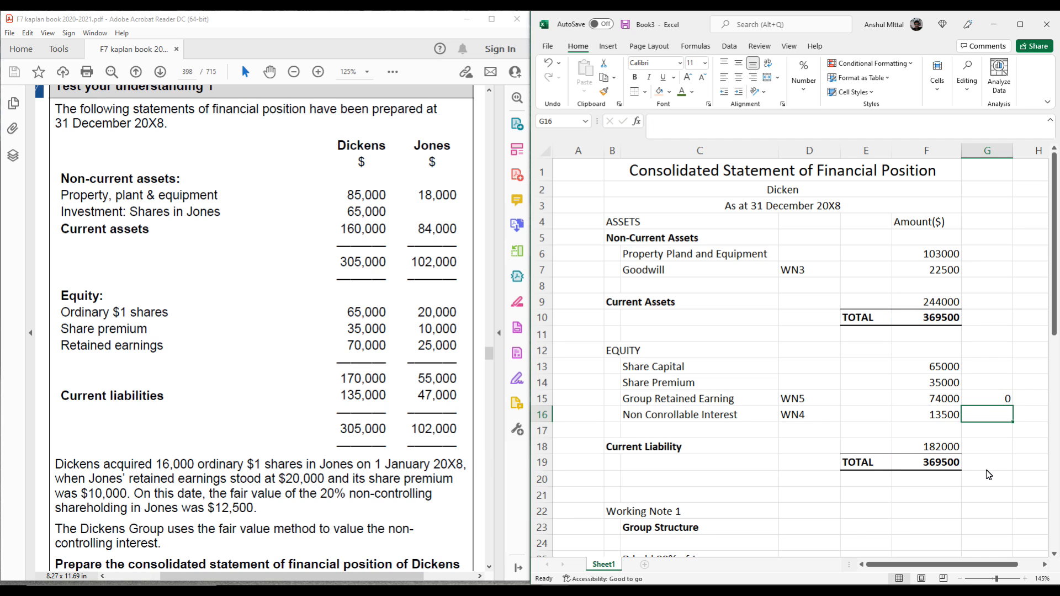
Step: Test the balance check in G15 by changing Share Capital in F13 to 3500 and to 350000
left_click(942, 405)
key("Up")
key("Up")
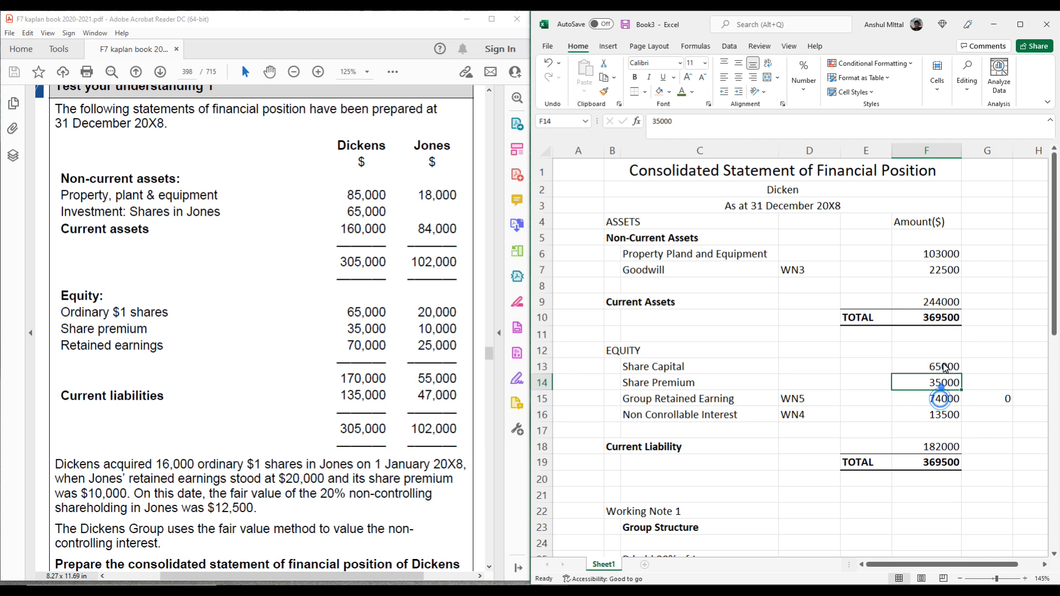
type("3500")
key("Return")
key("Up")
type("350000")
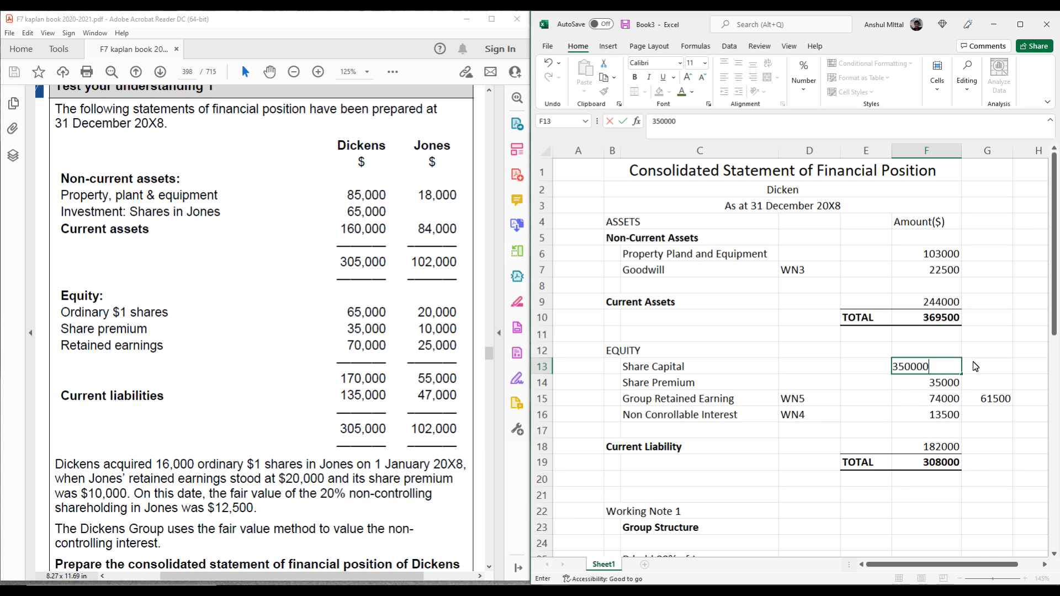
key("Return")
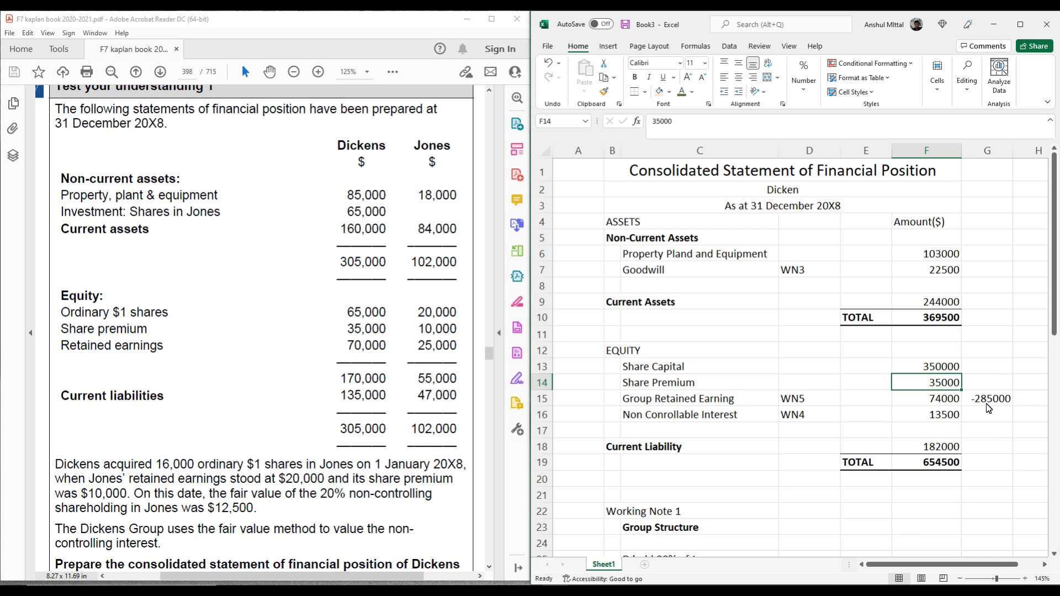
Step: Set Share Capital in F13 to 65000 and delete the balance check formula from G15
left_click(953, 369)
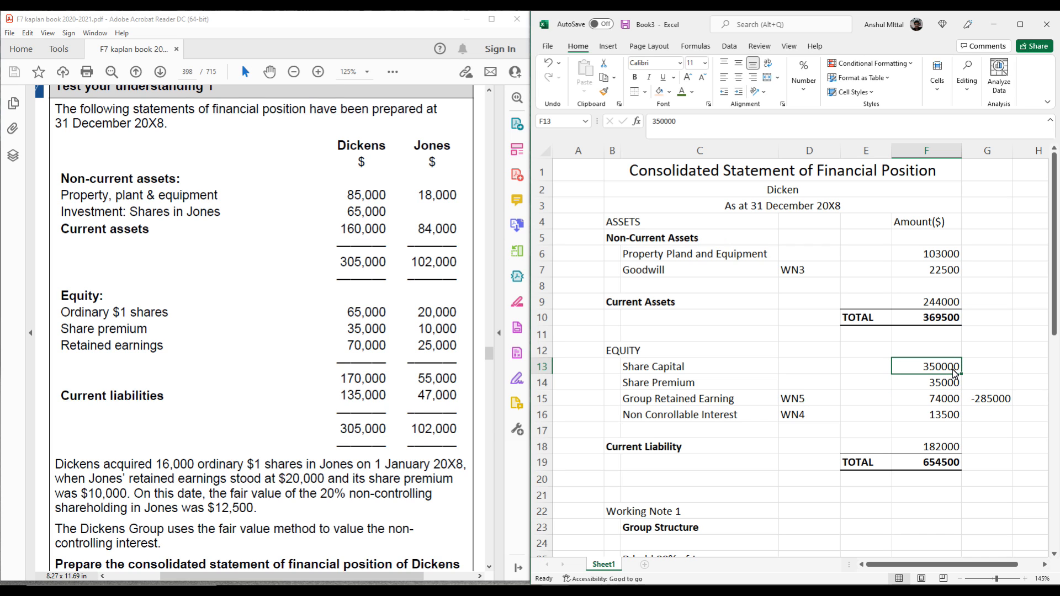
type("65000")
key("Return")
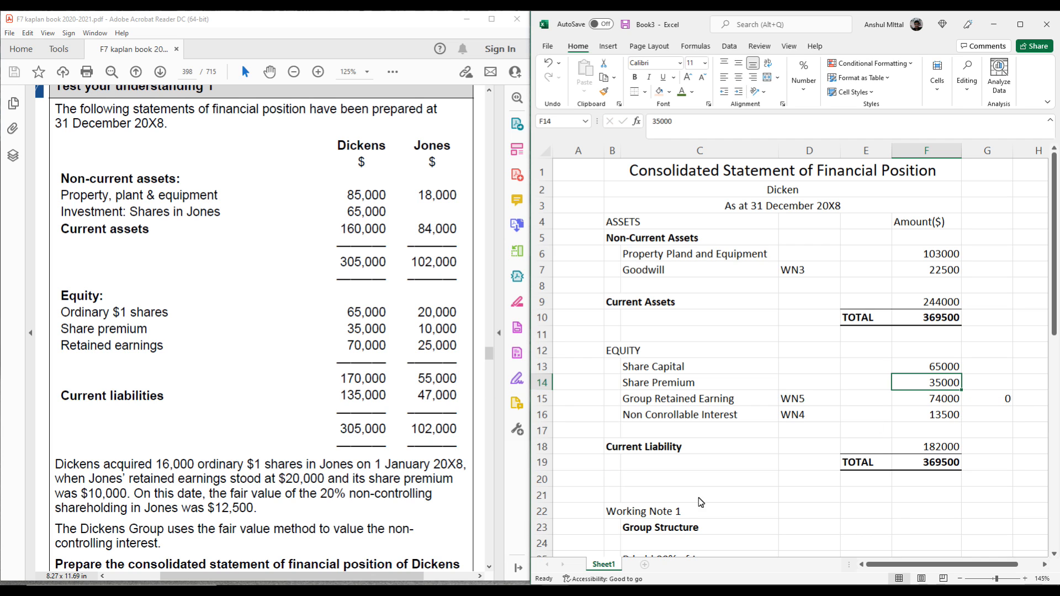
left_click(1000, 402)
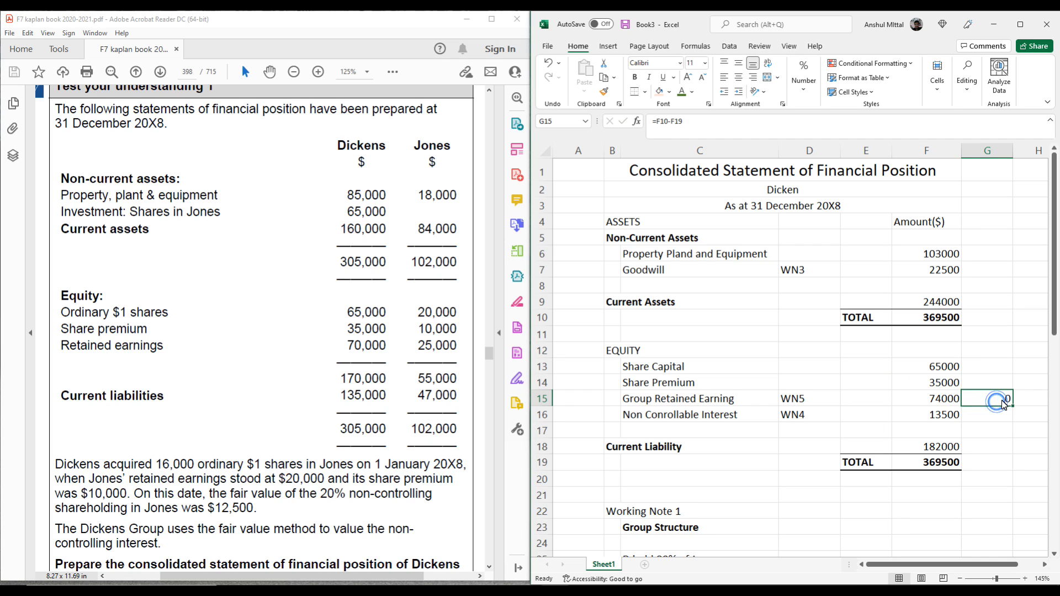
key("Delete")
scroll(804, 305, "down", 3)
scroll(803, 310, "down", 8)
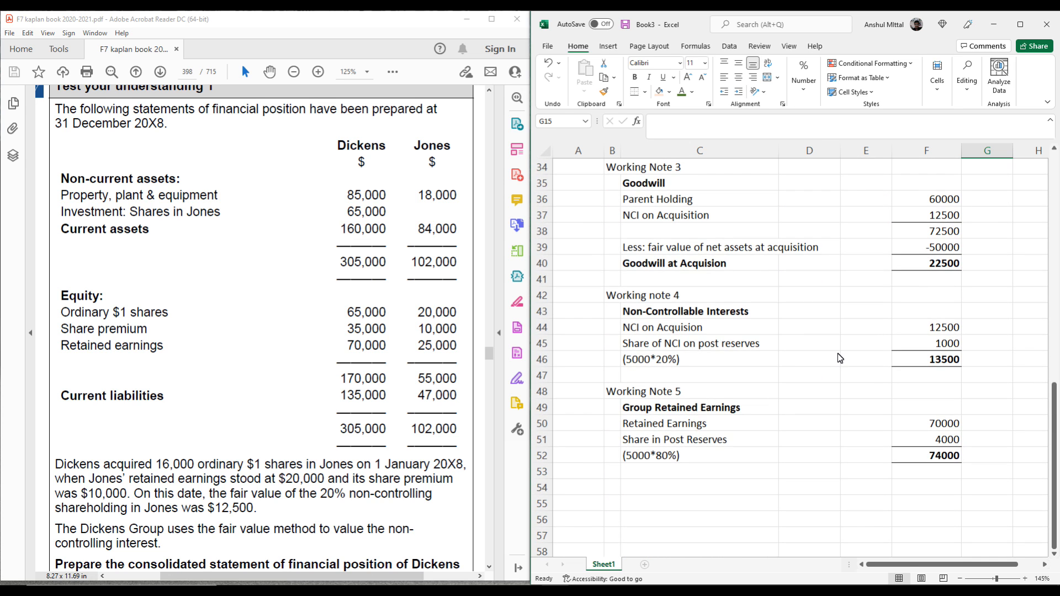
scroll(839, 359, "up", 2)
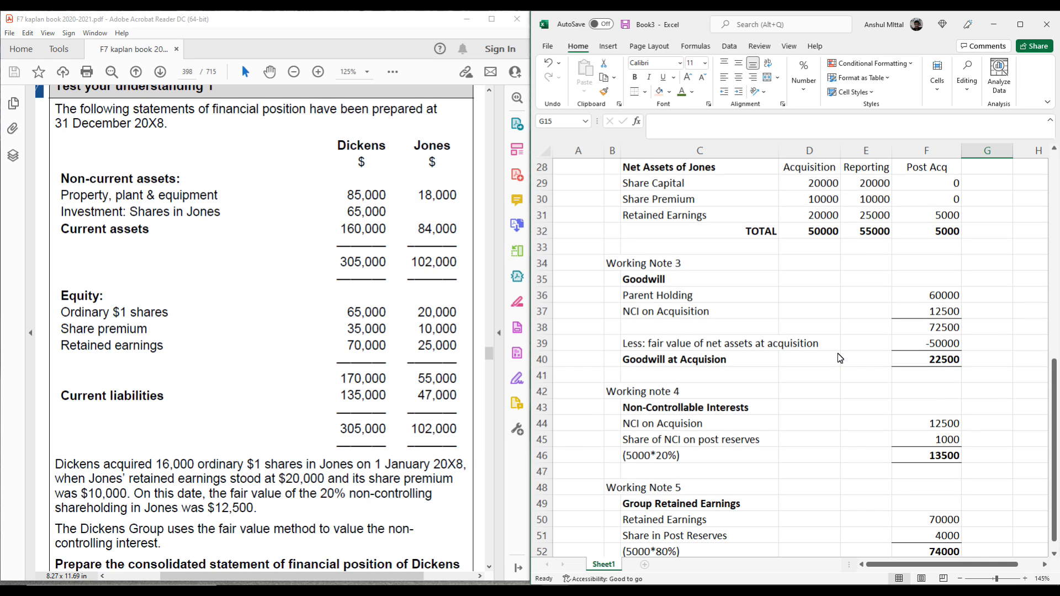
left_click(393, 591)
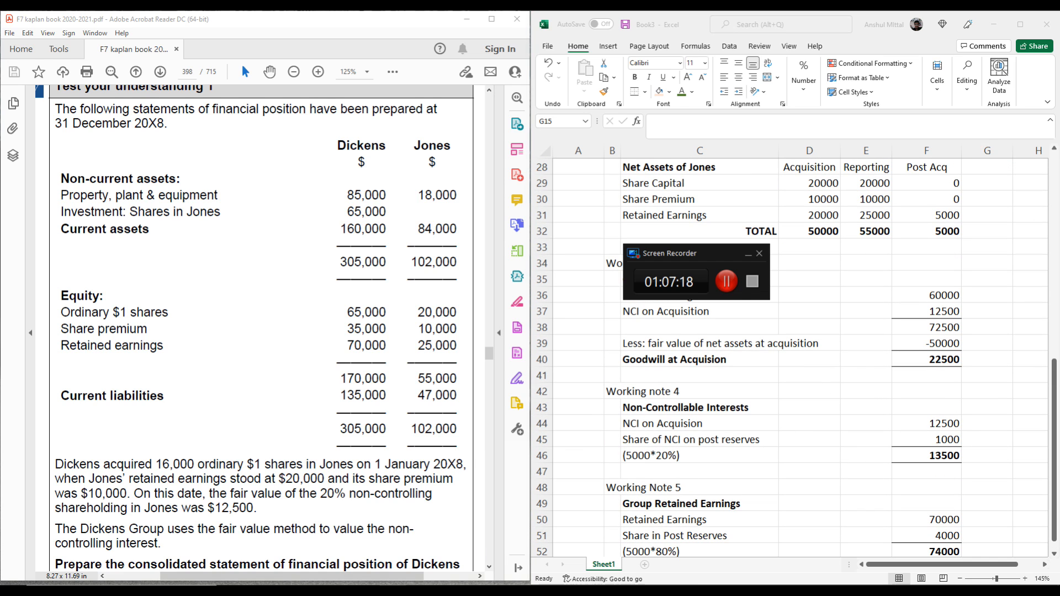
left_click(747, 256)
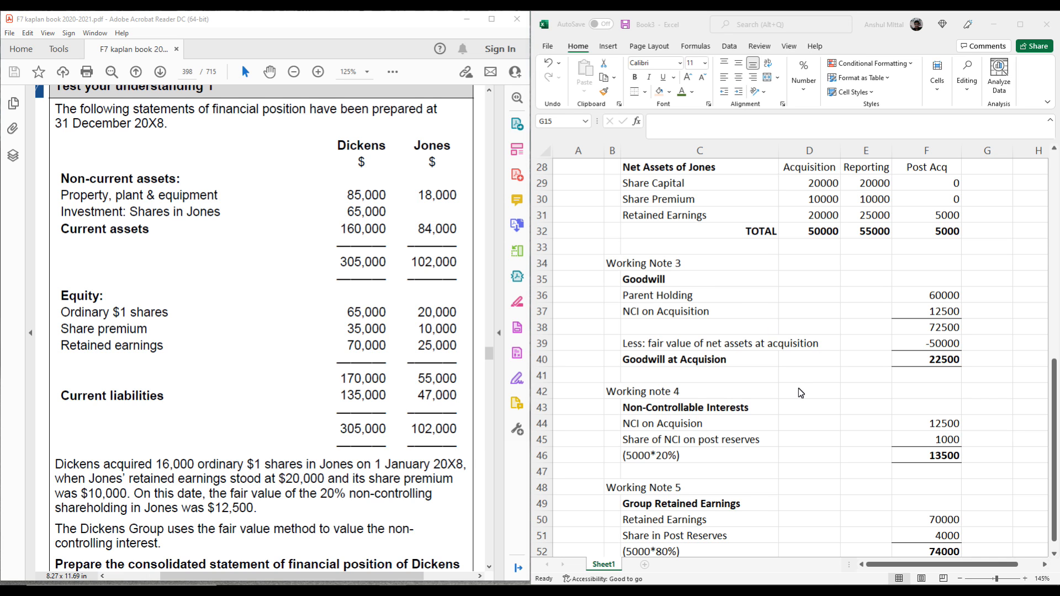
Step: Put a thick outside border around the consolidated statement of financial position in B1:F20
scroll(799, 389, "up", 3)
scroll(798, 389, "up", 6)
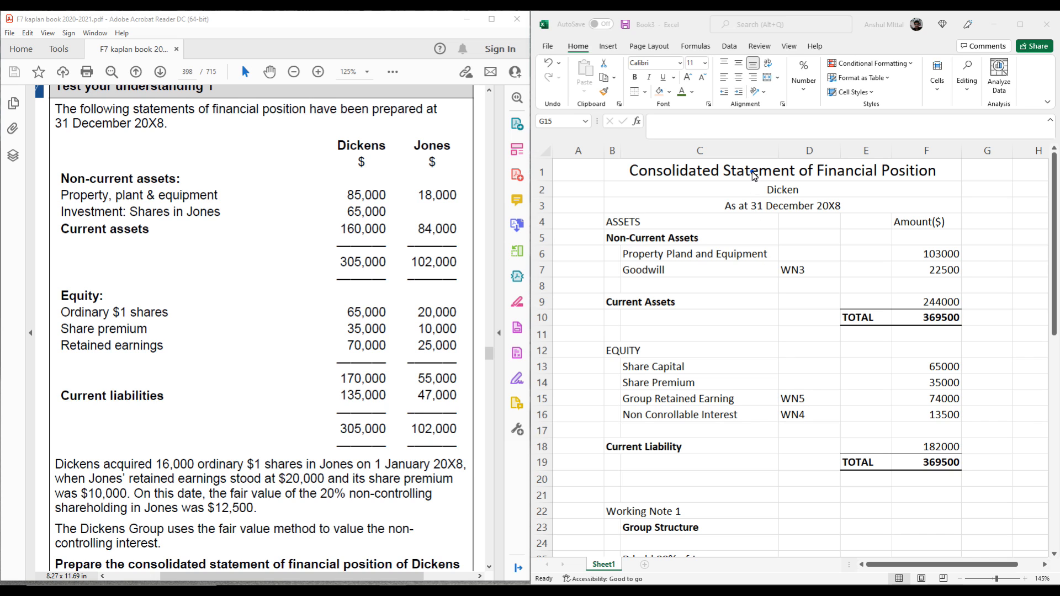
mouse_move(823, 170)
left_mouse_down()
mouse_move(821, 497)
mouse_move(820, 483)
left_mouse_up()
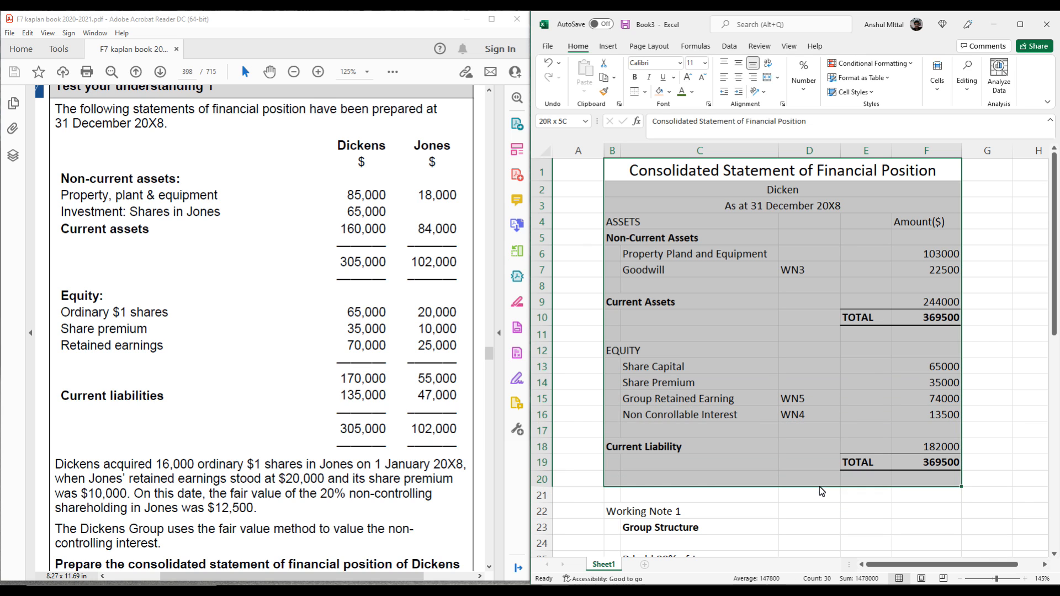
left_click(645, 93)
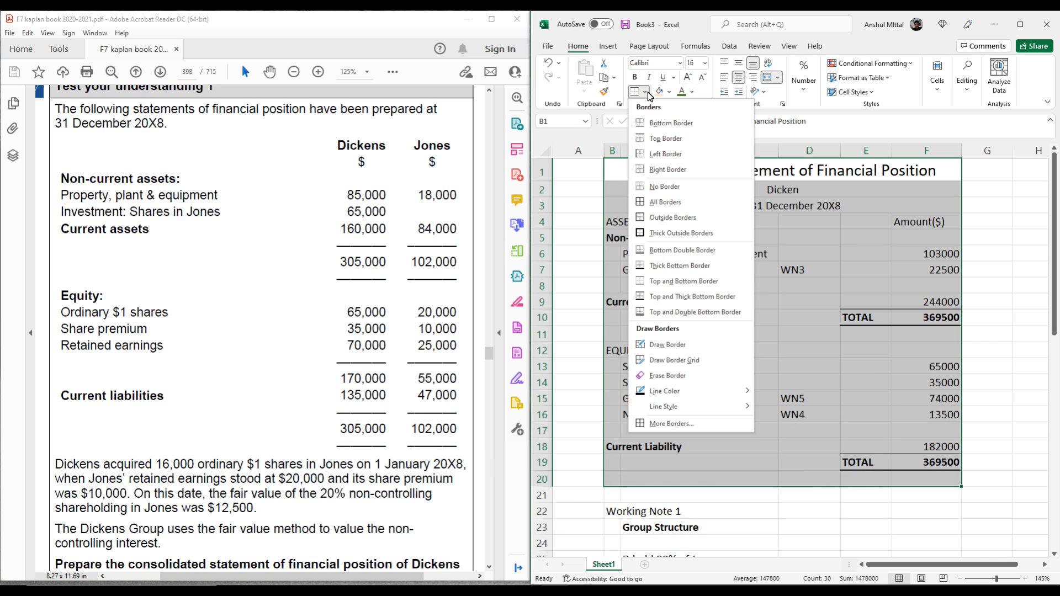
left_click(681, 233)
left_click(984, 315)
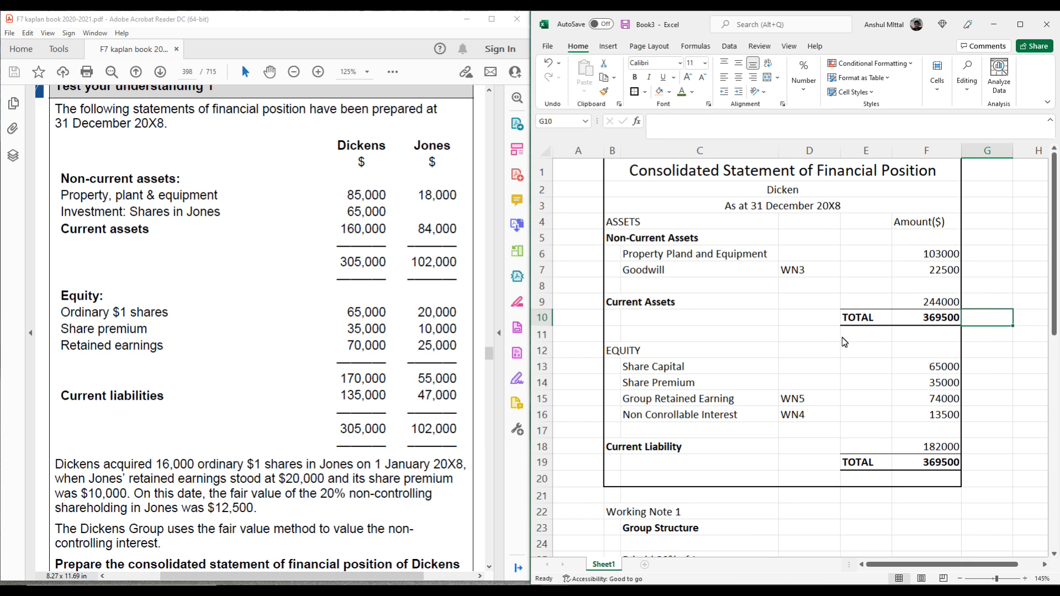
Step: Apply thick outside borders around Working Note 1 in B22:F25 and Working Note 2 in B27:F32
scroll(841, 337, "down", 4)
left_click_drag(677, 334, 919, 358)
left_click(613, 316)
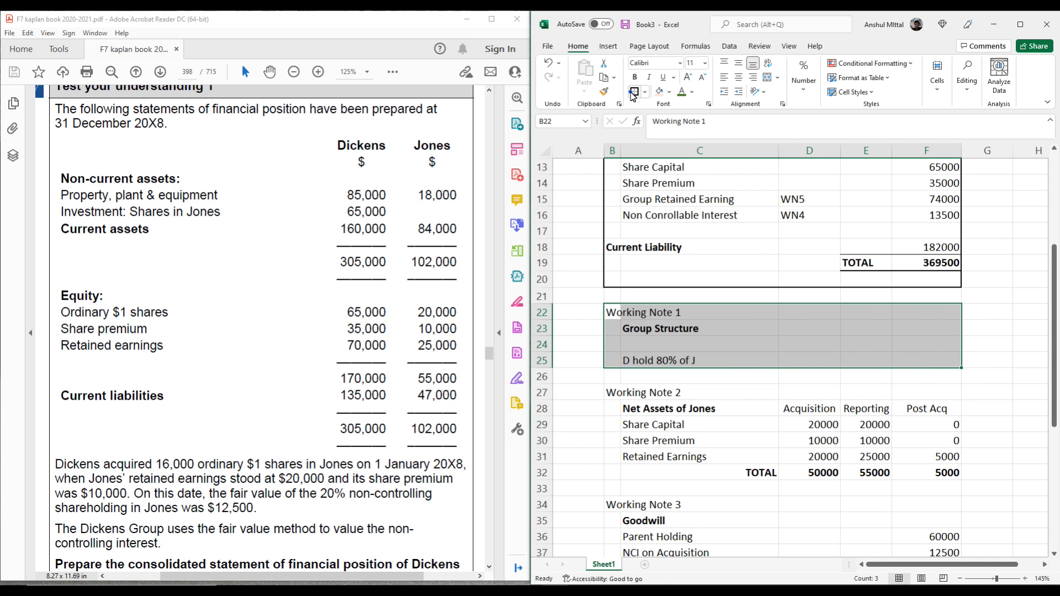
scroll(616, 356, "down", 1)
left_click_drag(614, 348, 958, 428)
left_click(634, 92)
Step: Apply thick outside borders around Working Note 3 in B34:F40 and Working Note 4 in B42:F46
scroll(700, 256, "down", 2)
left_click_drag(613, 360, 938, 458)
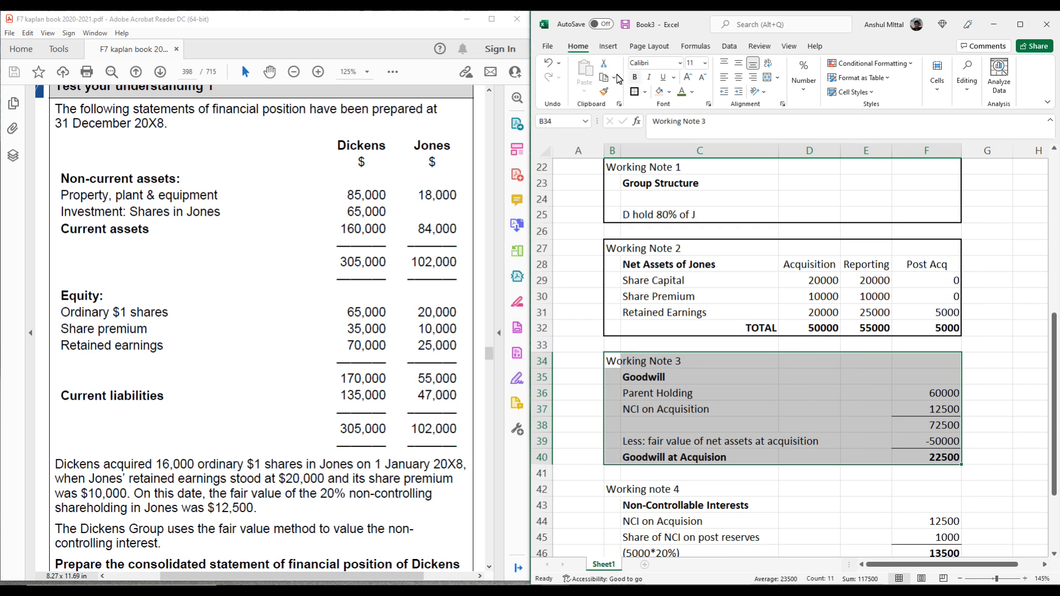
left_click(635, 93)
scroll(694, 203, "down", 3)
left_click_drag(619, 349, 876, 365)
left_click(634, 92)
Step: Enclose the group retained earnings note, Working Note 5 in B48:F52, with a thick outside border
left_click(613, 441)
left_click_drag(674, 474, 939, 511)
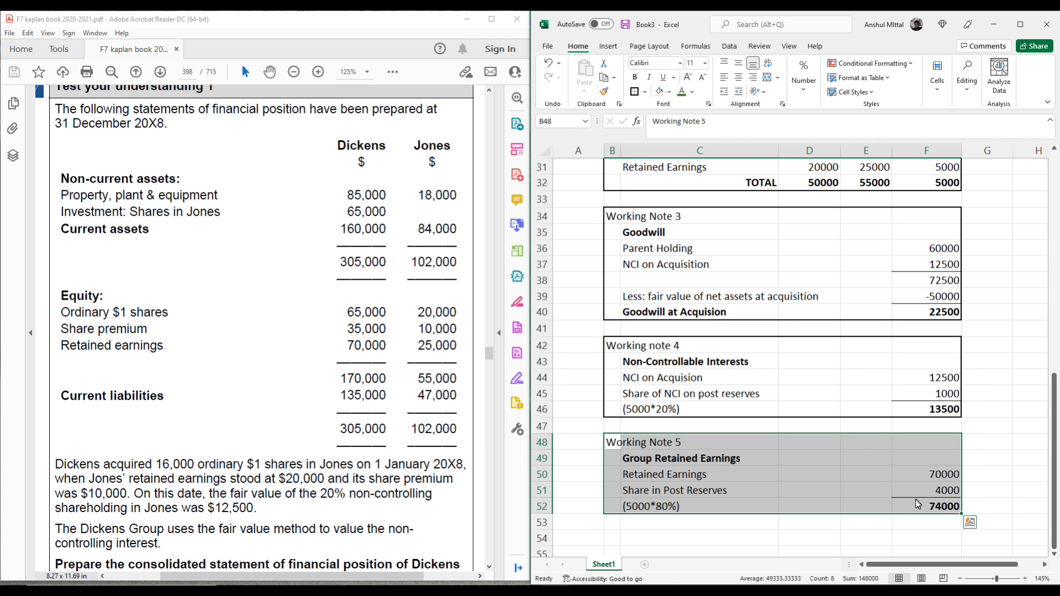
left_click(635, 92)
left_click(578, 280)
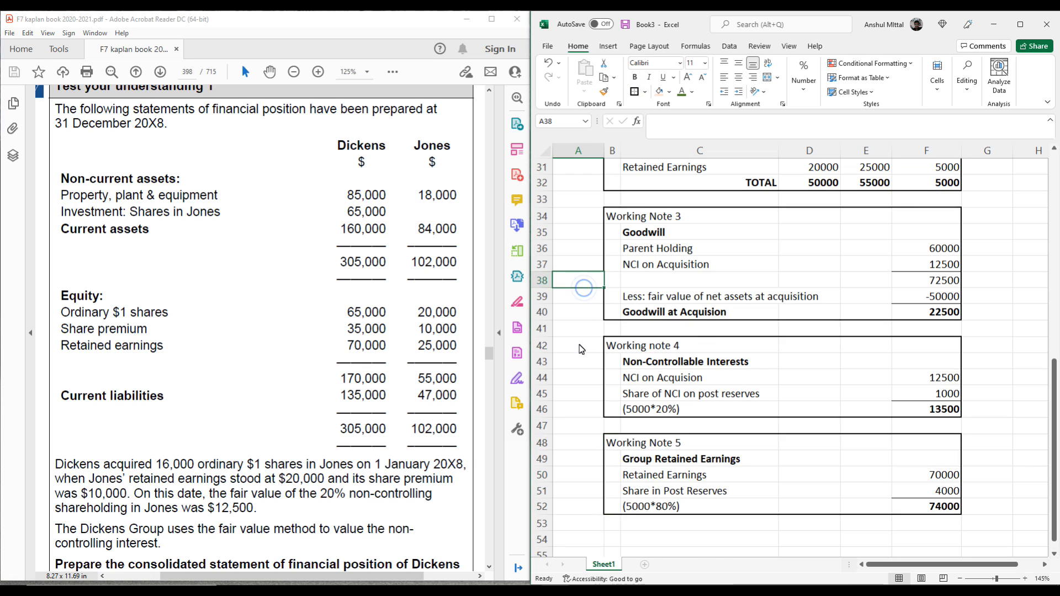
Step: Review the layout of the bordered statement of financial position and its working notes
scroll(579, 345, "up", 9)
scroll(606, 299, "up", 1)
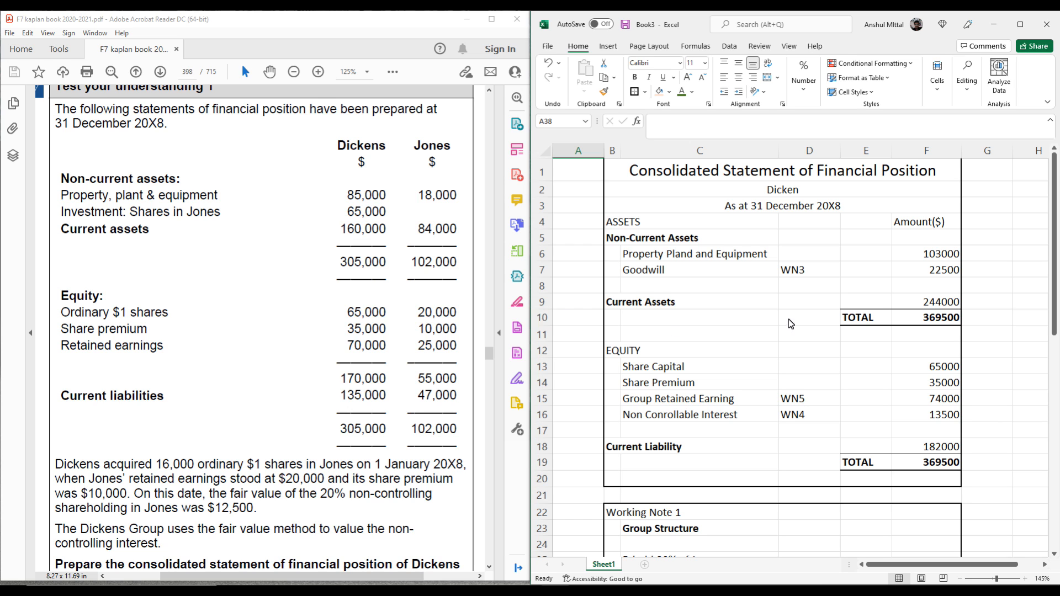
scroll(794, 319, "down", 7)
scroll(793, 319, "up", 1)
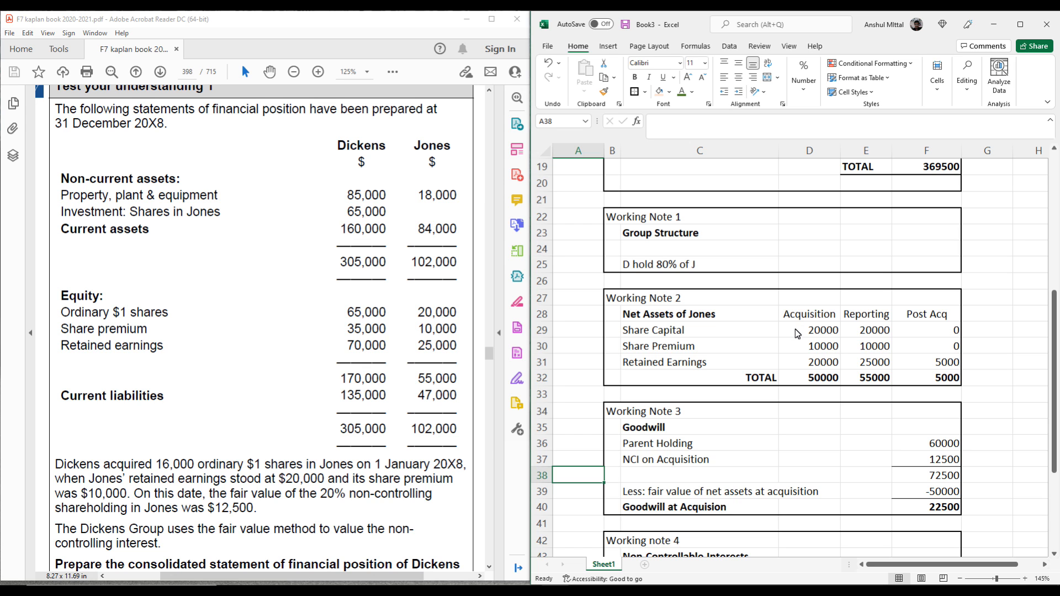
scroll(795, 329, "down", 5)
scroll(806, 343, "up", 5)
scroll(807, 347, "up", 6)
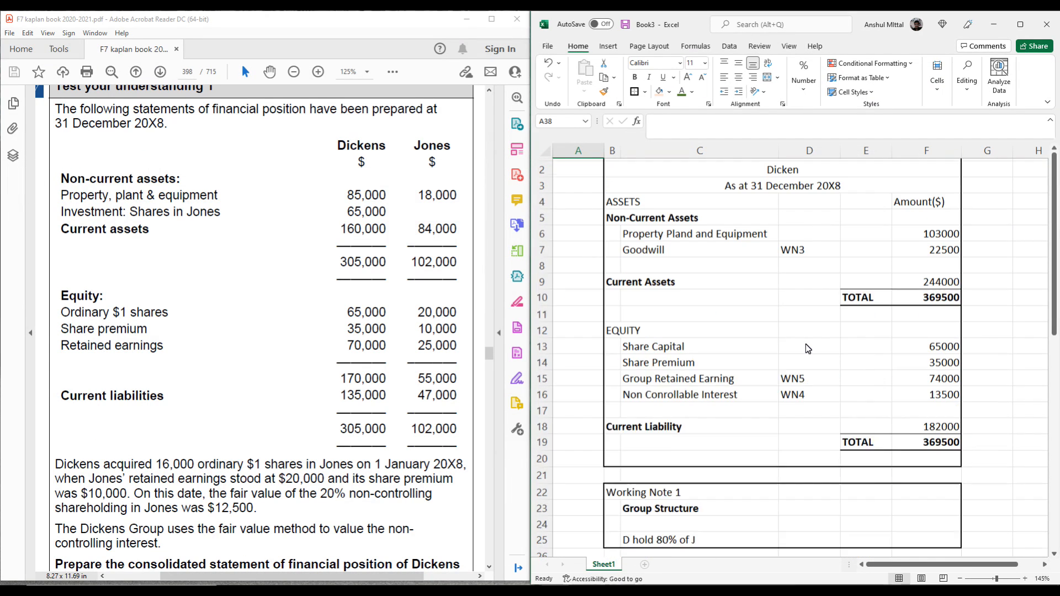